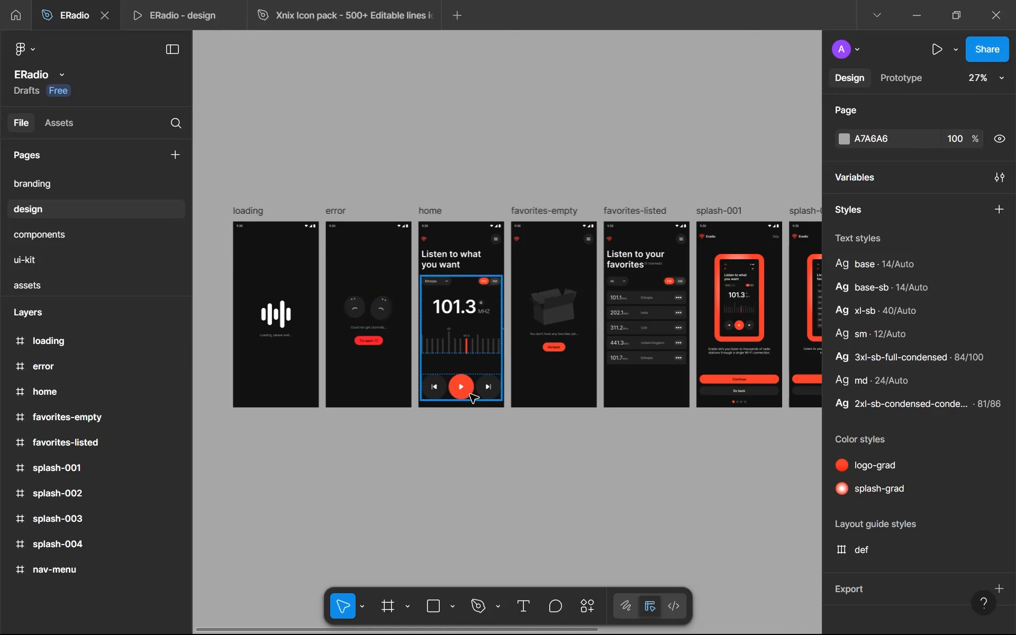
Step: Open the components page of the design file
scroll(466, 355, up, 1)
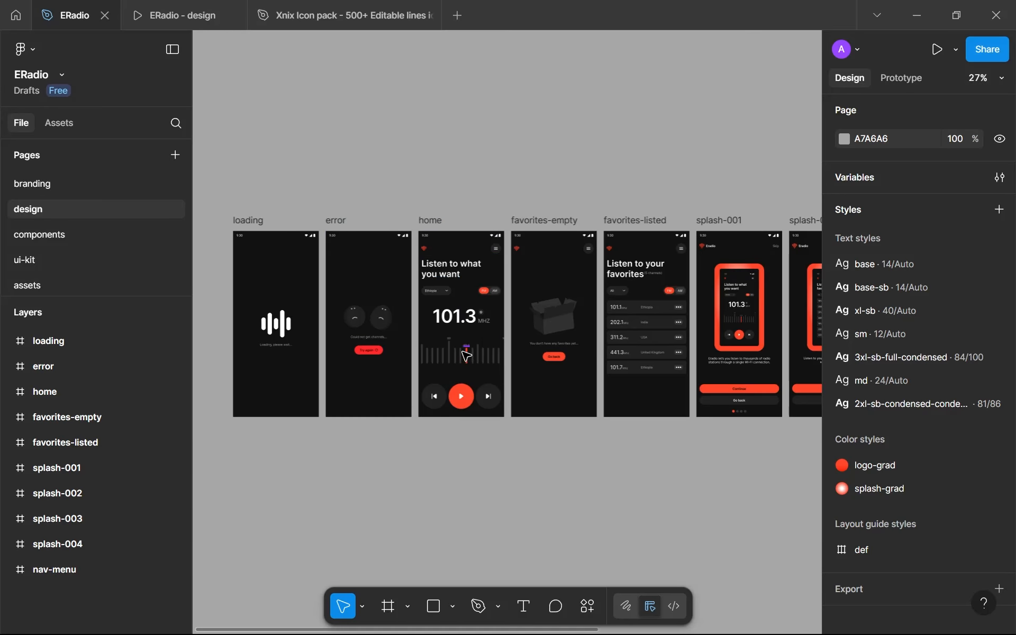
scroll(466, 355, up, 10)
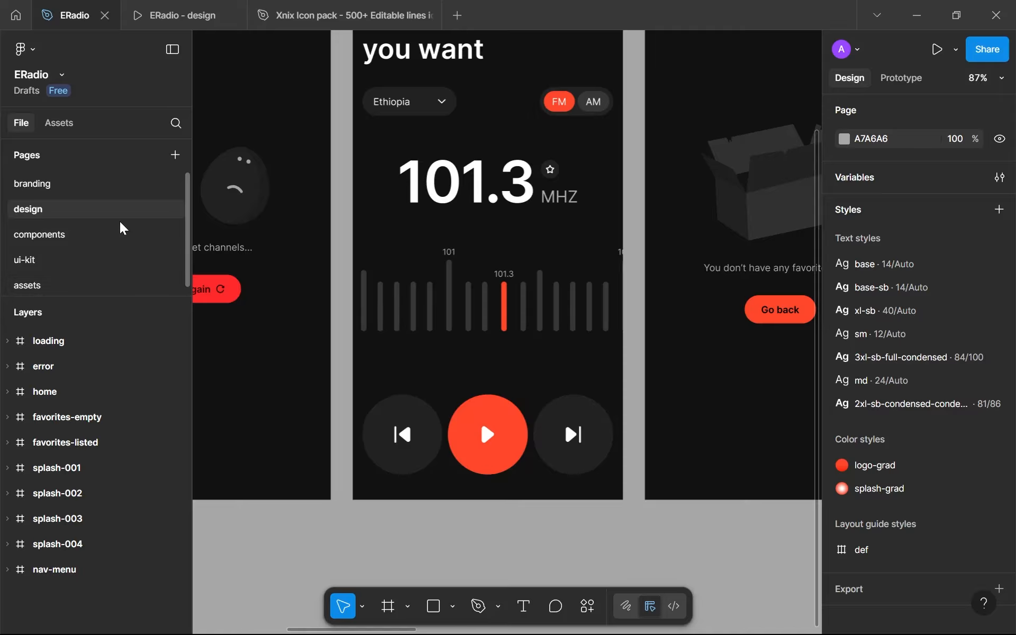
click(142, 234)
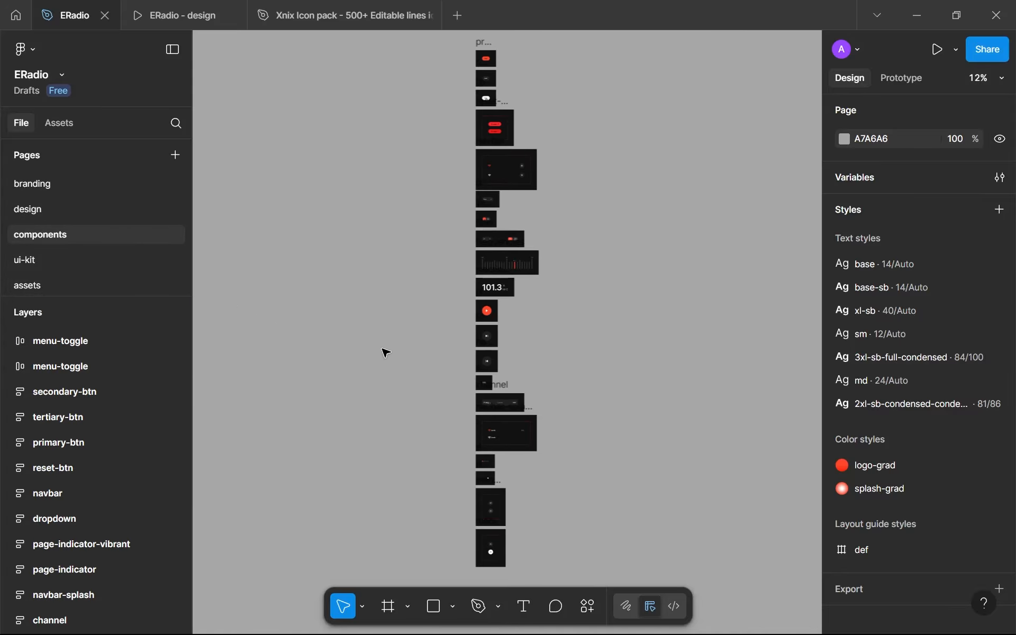
Step: Look over the stacked component frames, including the play, forward and backward buttons and the frames below them
scroll(477, 476, down, 2)
scroll(508, 400, up, 3)
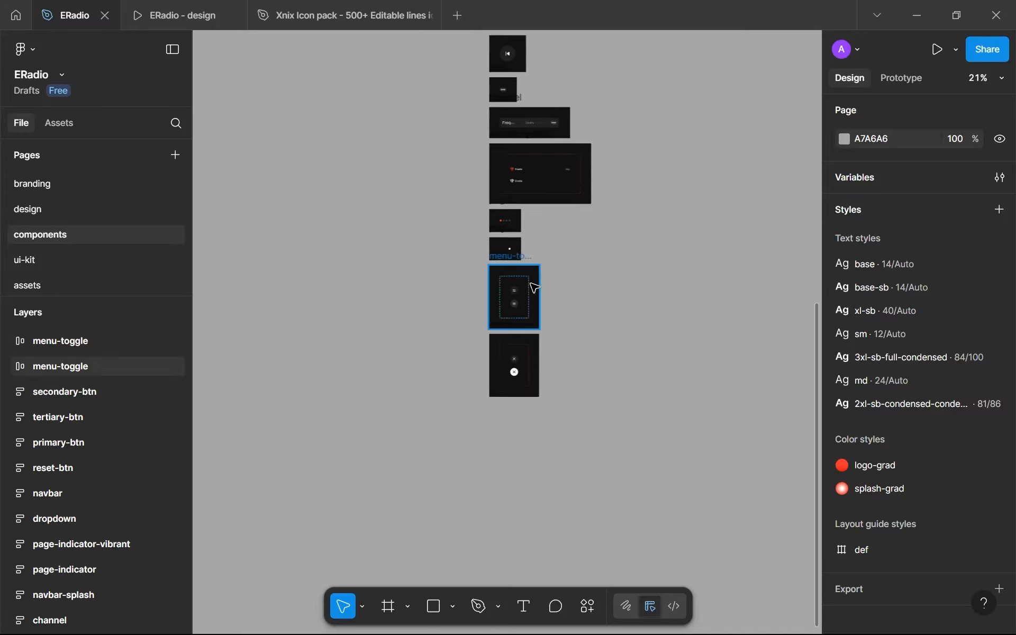
scroll(535, 288, up, 4)
scroll(504, 328, up, 6)
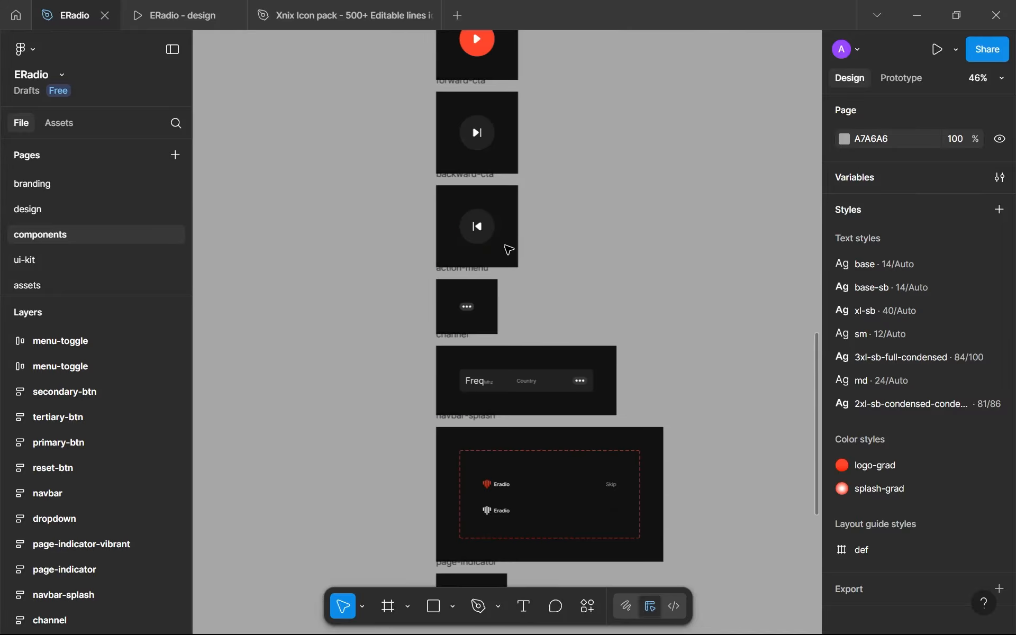
scroll(508, 250, up, 4)
scroll(438, 420, down, 2)
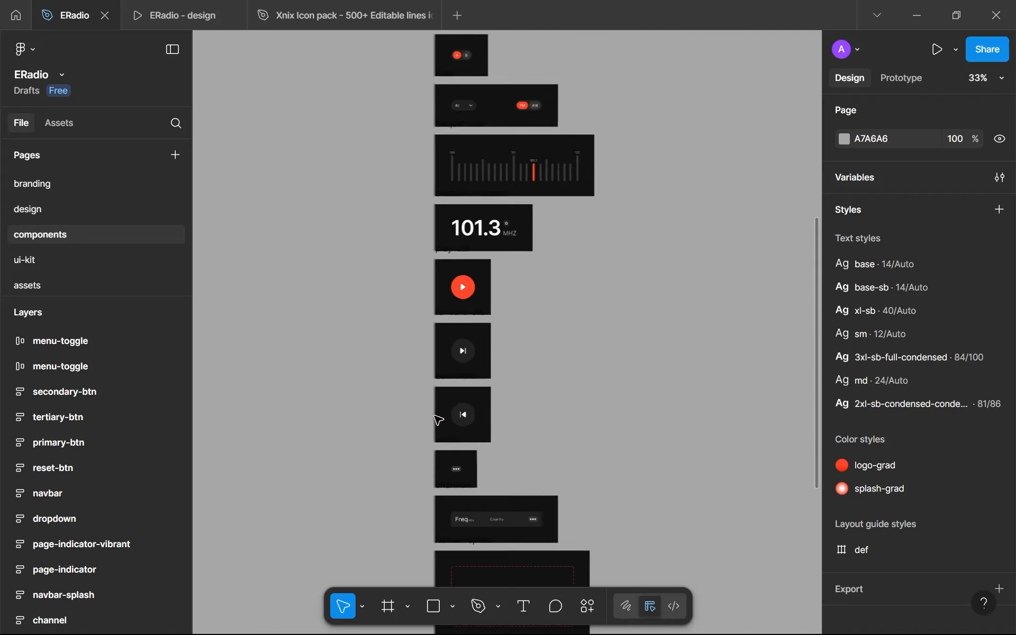
scroll(439, 420, down, 5)
scroll(427, 125, up, 3)
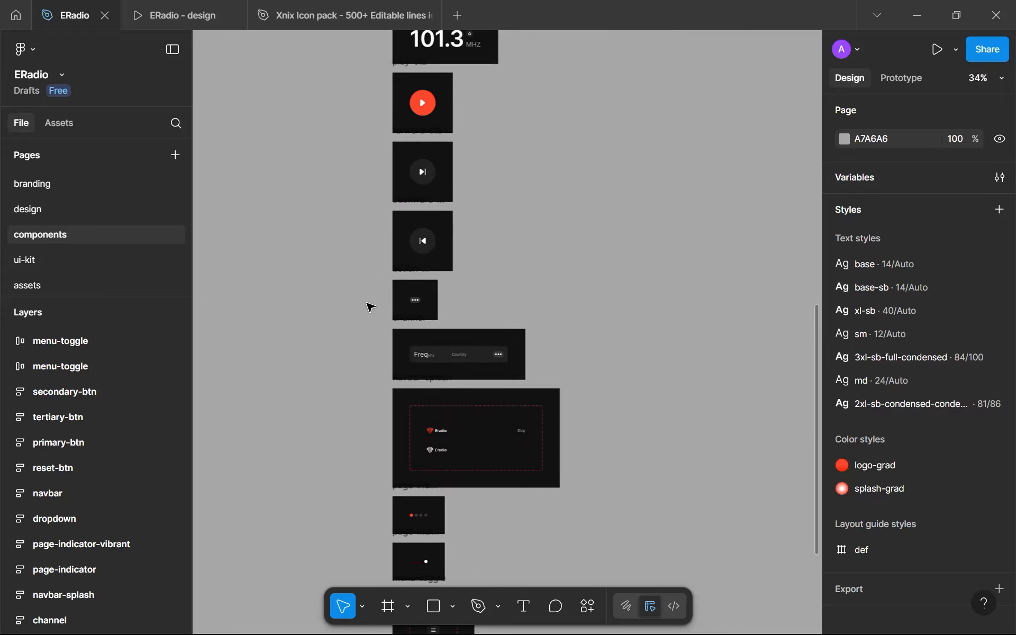
scroll(371, 307, down, 5)
scroll(363, 286, up, 1)
Step: Move the backward-cta frame and all frames beneath it downward to make room below forward-cta
drag(350, 183, 495, 470)
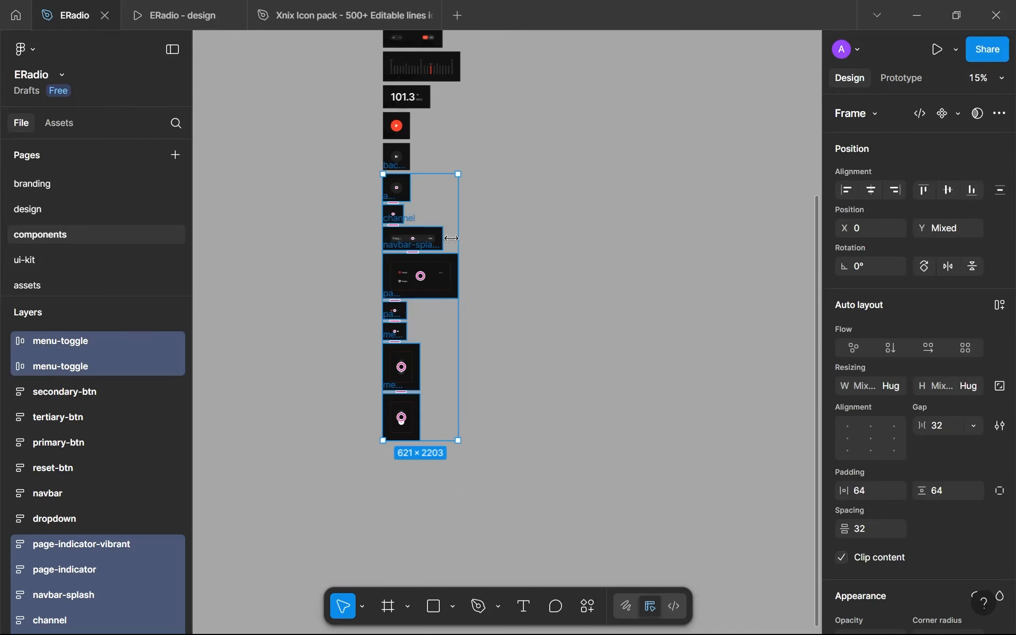
drag(436, 211, 418, 379)
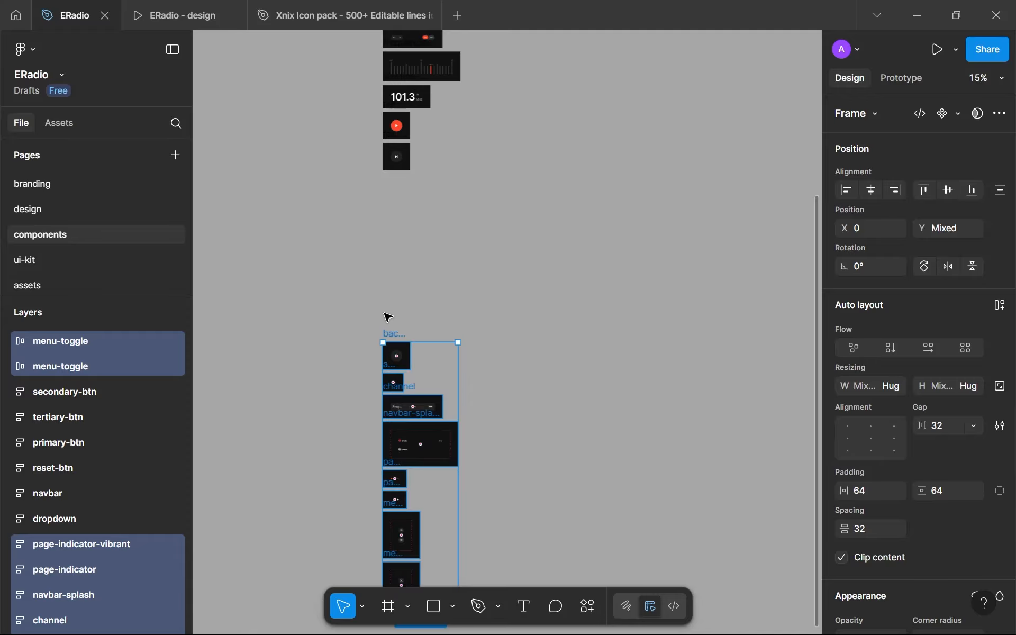
click(403, 222)
Step: Add a second variant to the forward-cta component and name it on-press
scroll(397, 159, up, 10)
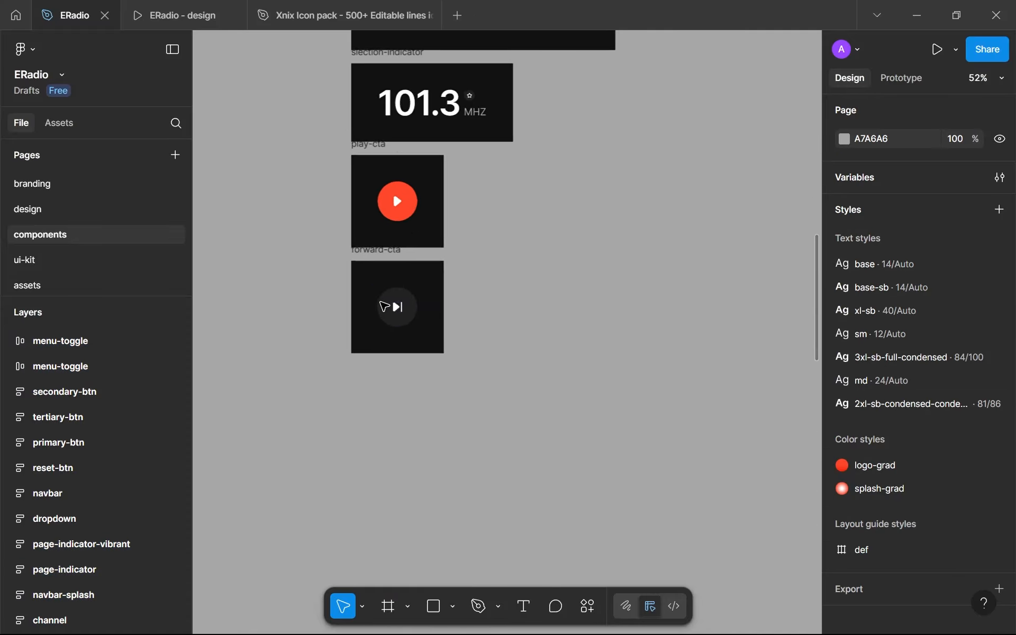
click(414, 323)
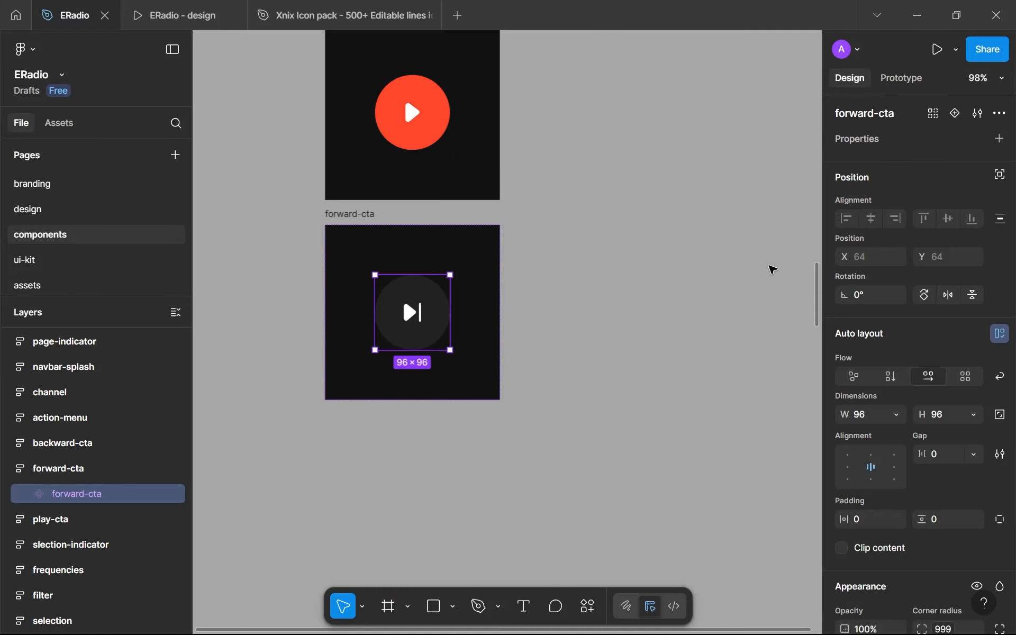
click(955, 113)
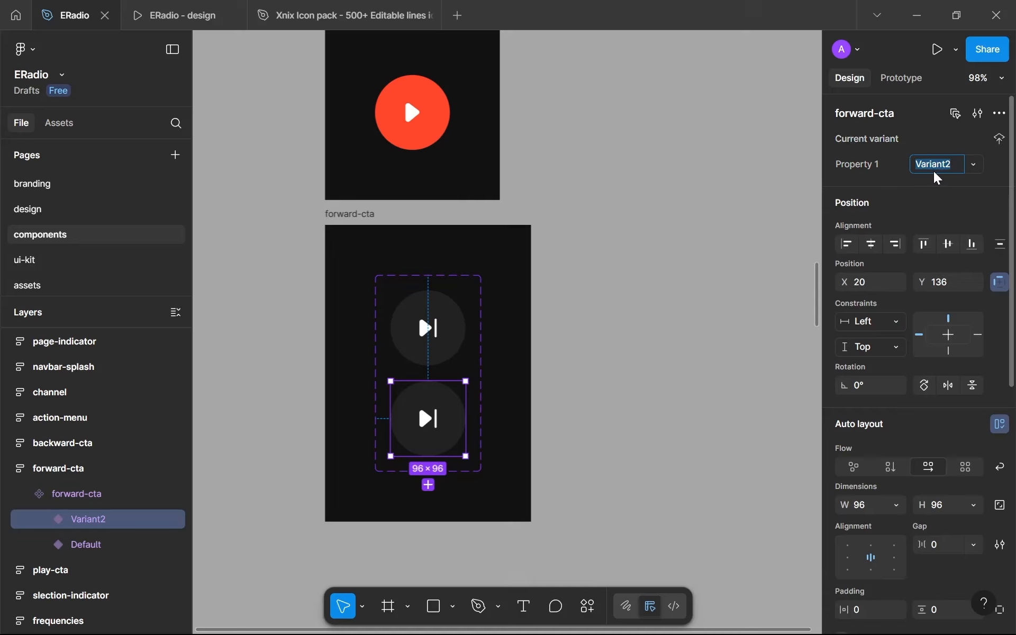
text(on-press)
Step: Rename the original variant of the forward-cta component as default
click(441, 333)
click(937, 162)
text(default)
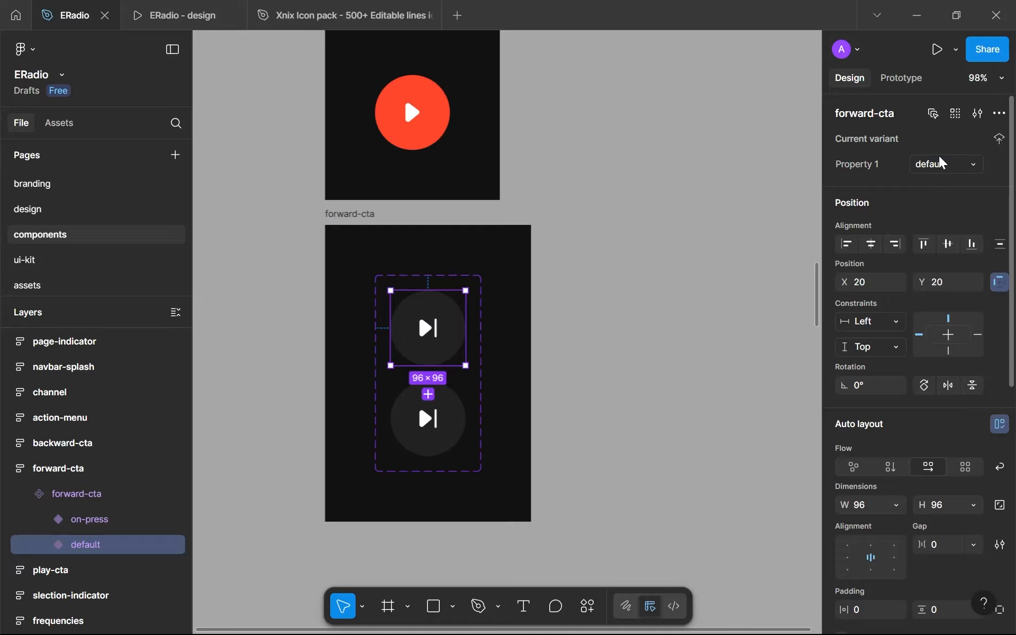
key(Return)
Step: Apply the brand-500 library colour to the stroke of the forward-cta component set
click(105, 494)
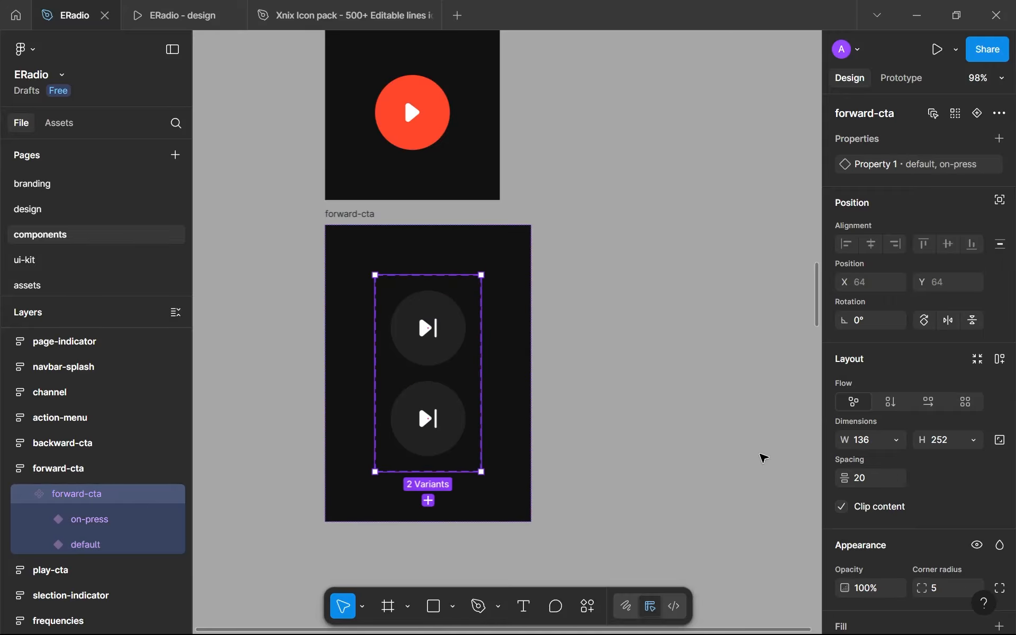
scroll(944, 481, down, 5)
click(978, 423)
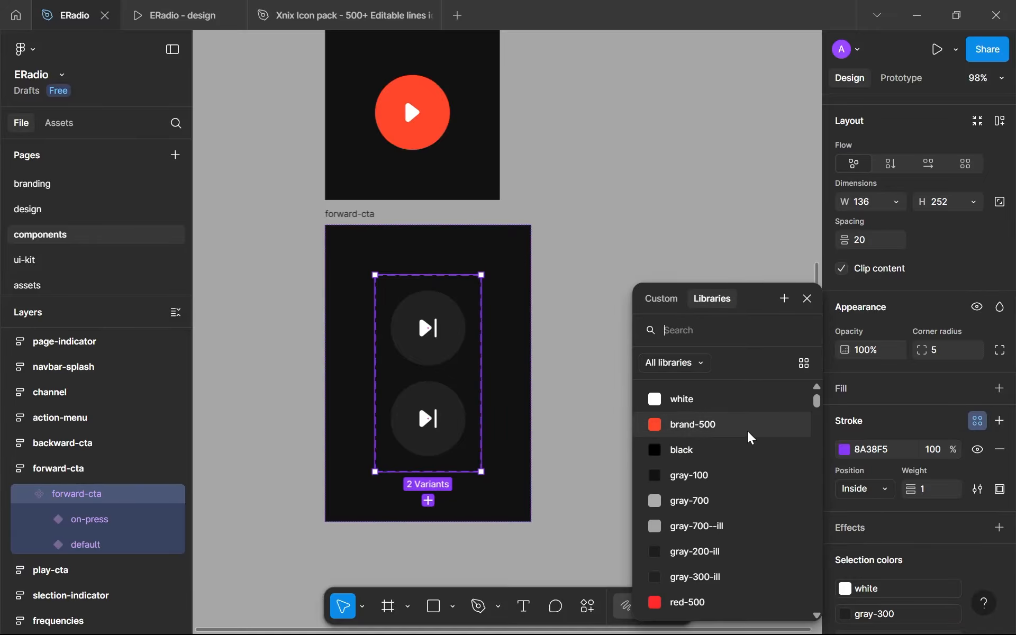
click(750, 437)
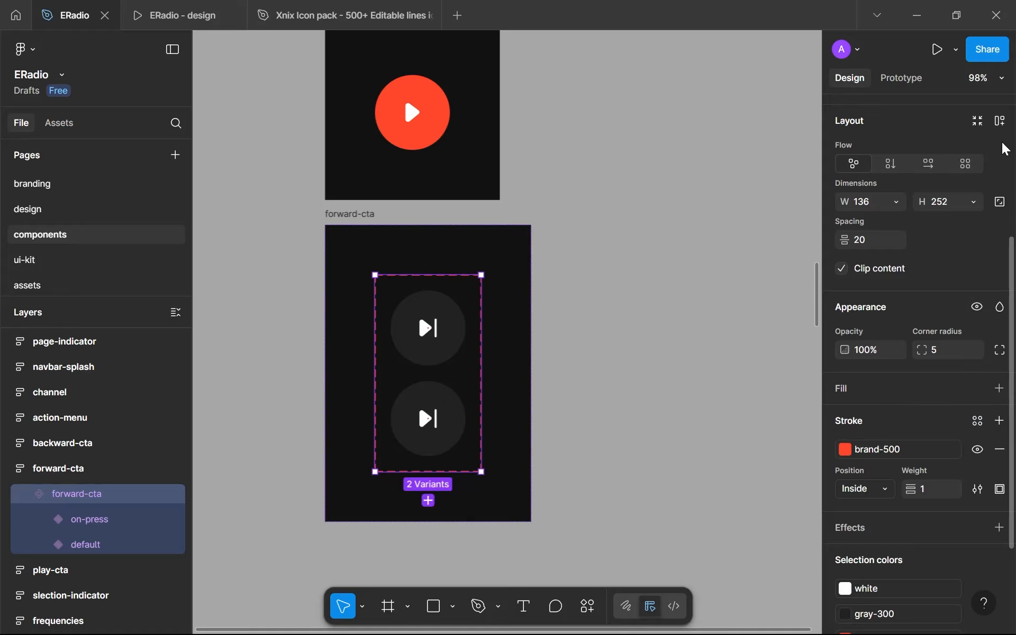
Step: Add auto layout to the forward-cta component set with a gap of 32 and horizontal and vertical padding of 64
click(1000, 120)
click(939, 244)
text(32)
click(862, 313)
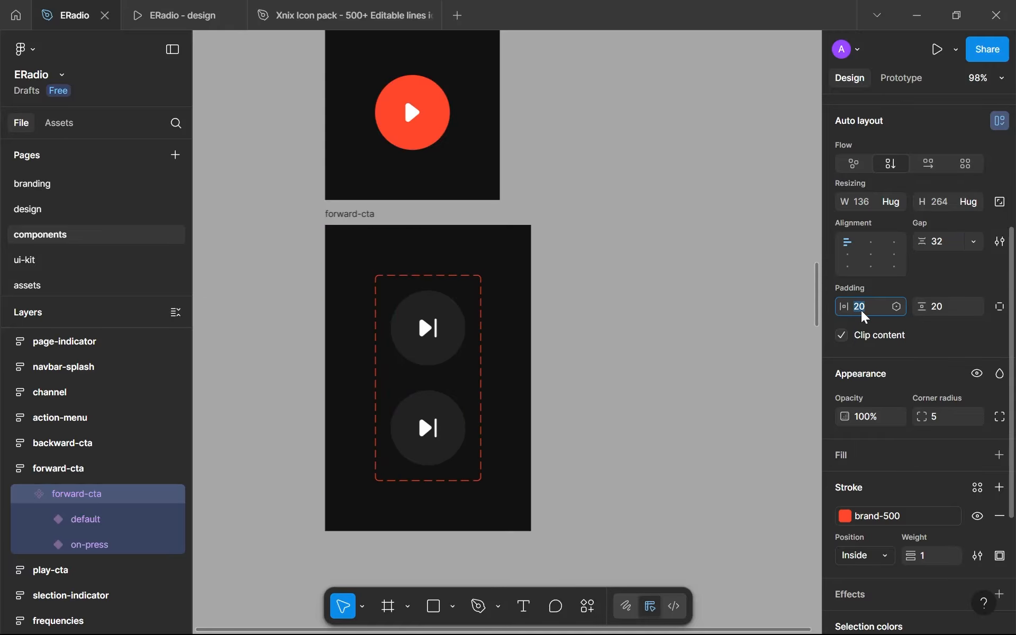
text(64)
click(937, 317)
text(64)
click(764, 329)
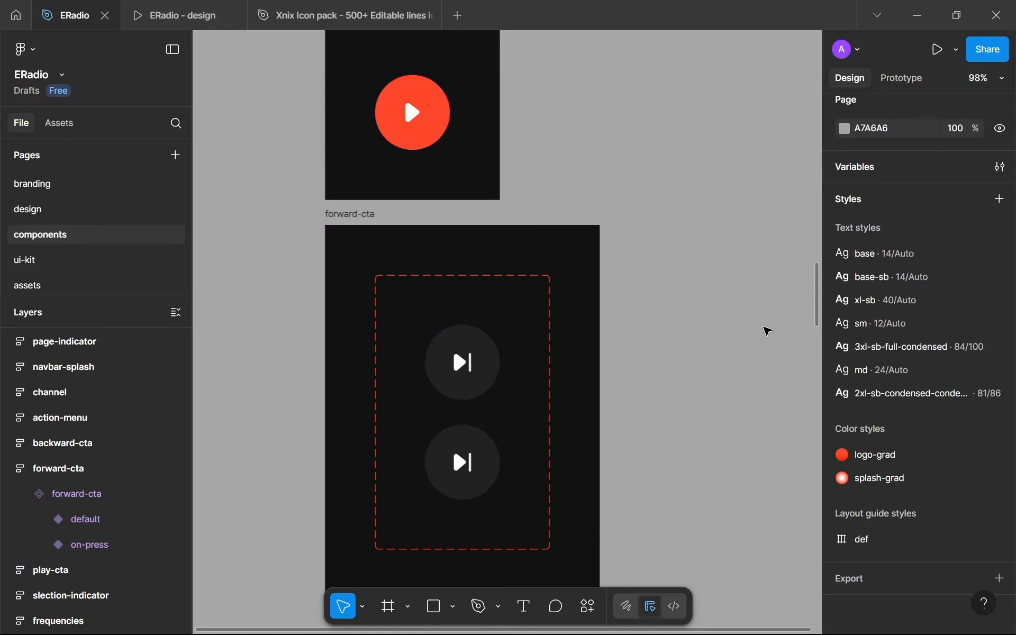
Step: Change the fill of the forward-cta on-press variant to gray-350
click(466, 437)
click(466, 438)
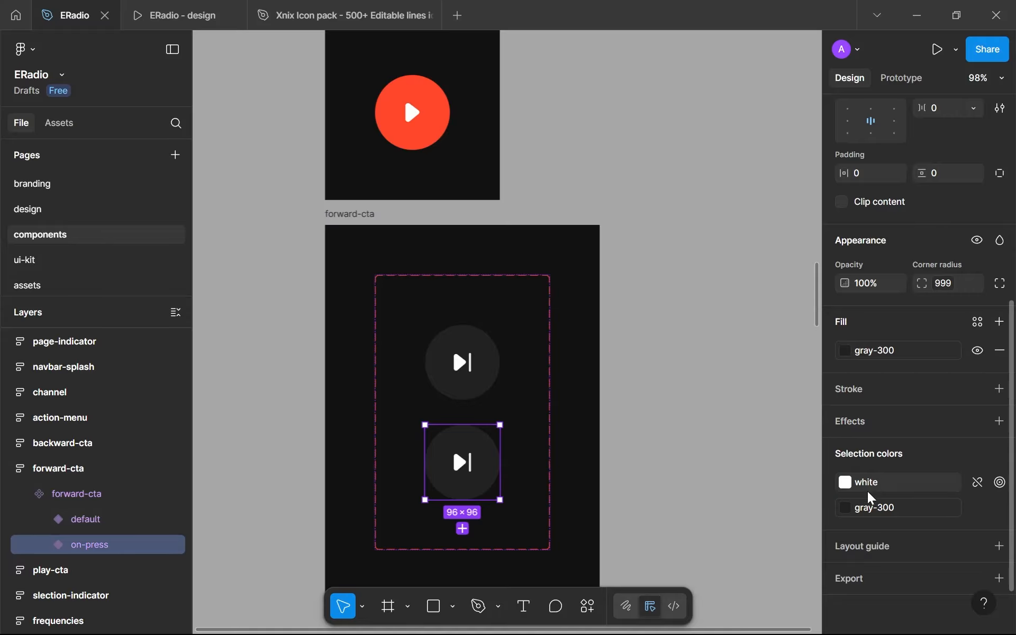
click(889, 352)
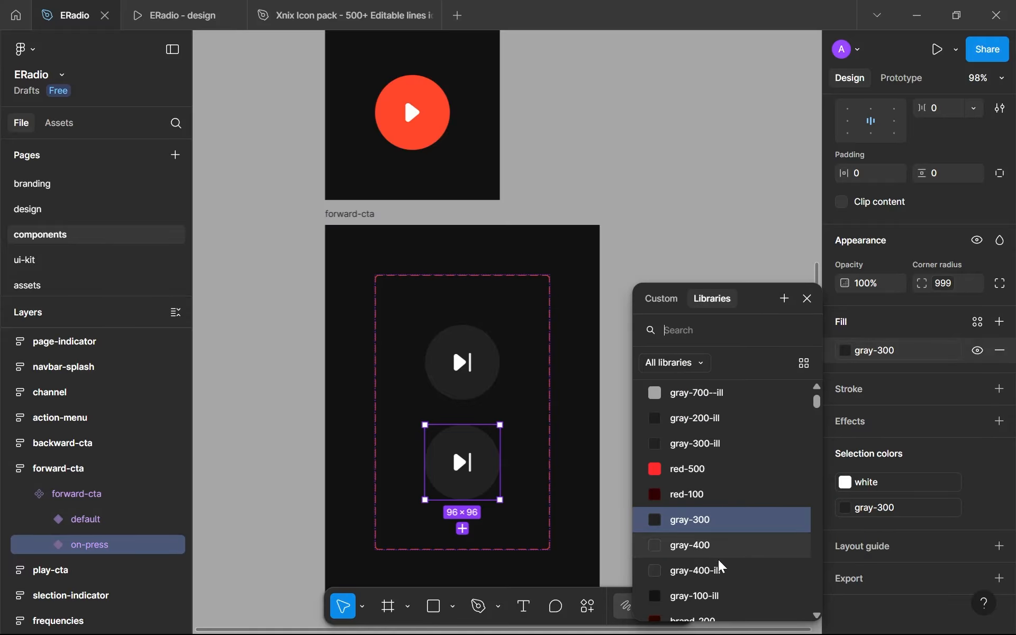
scroll(721, 568, down, 2)
scroll(721, 568, down, 4)
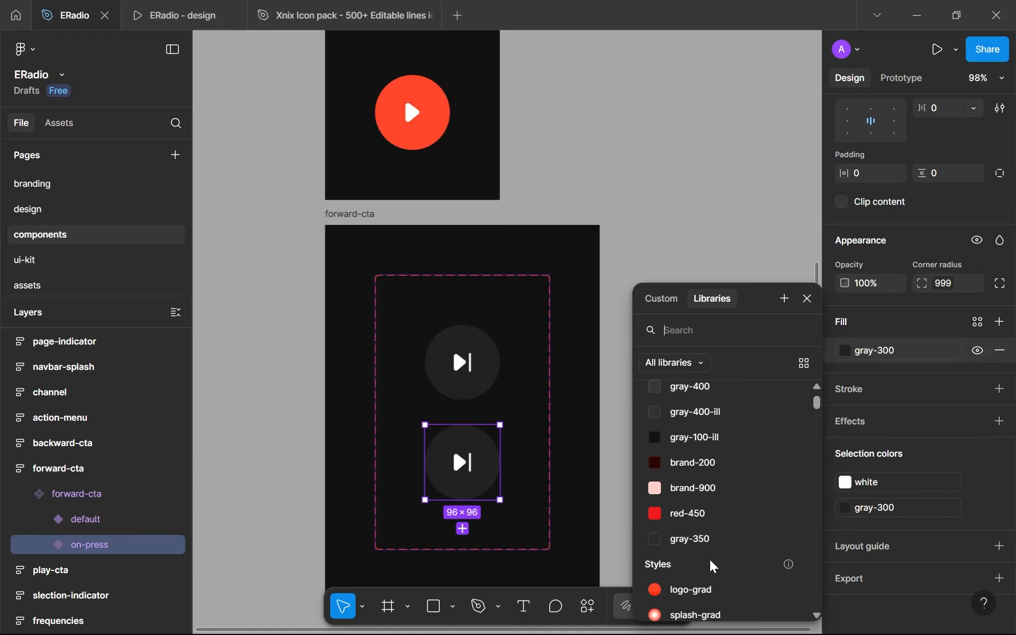
click(690, 539)
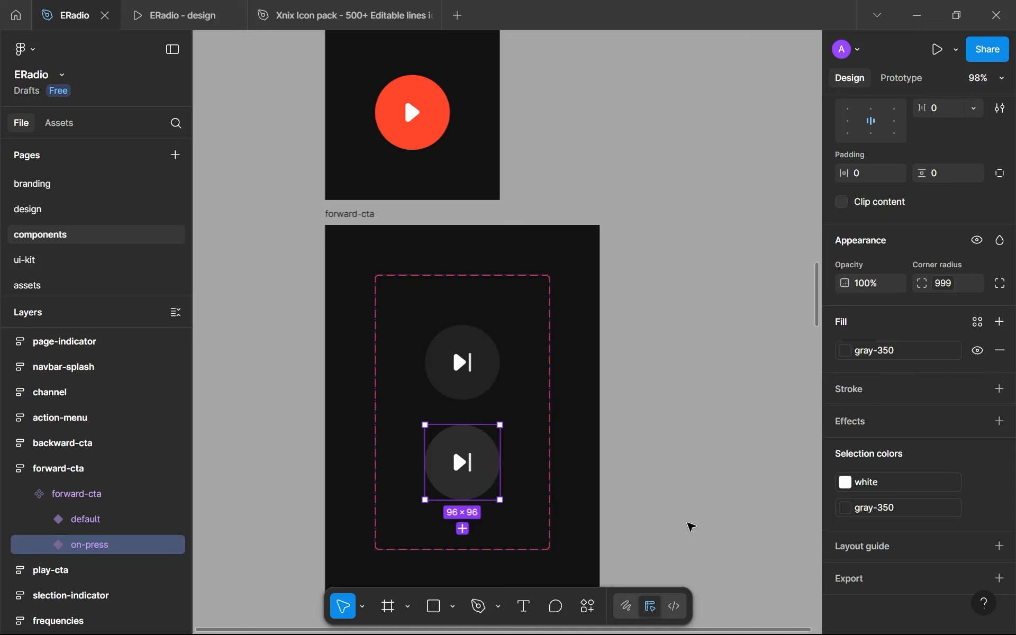
click(690, 524)
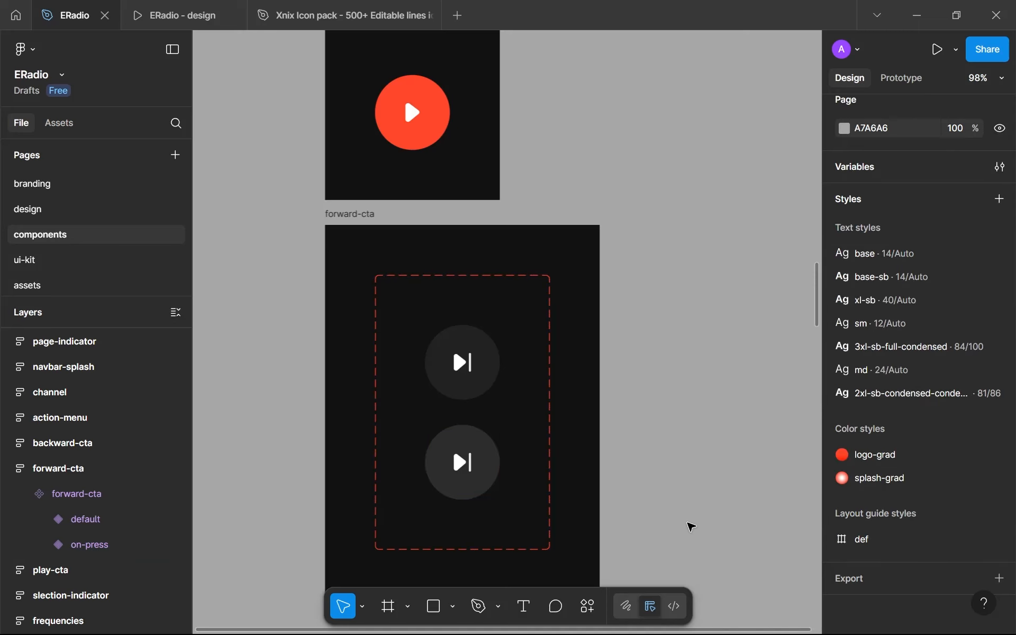
Step: Move the backward-cta frame up to just below the forward-cta frame
scroll(691, 527, down, 5)
scroll(637, 403, down, 4)
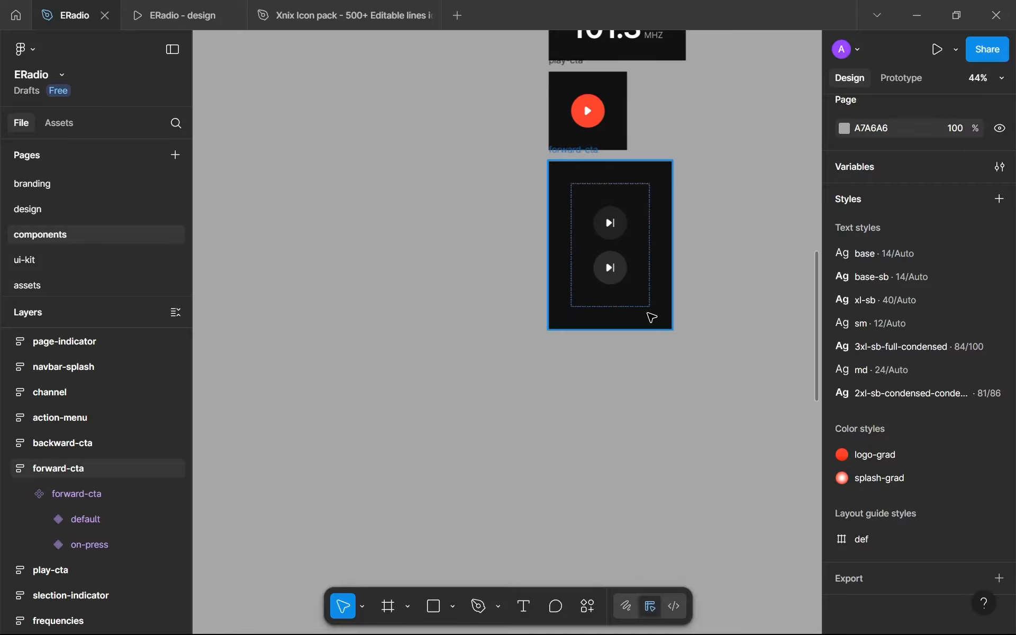
scroll(609, 445, down, 5)
scroll(604, 370, down, 3)
click(571, 384)
drag(587, 338, 586, 242)
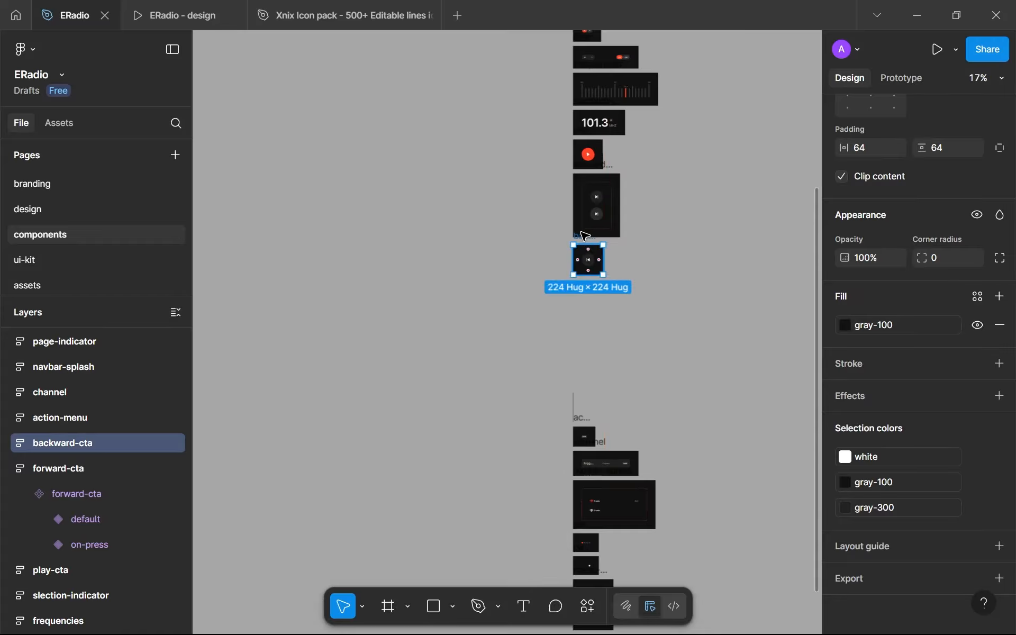
Step: Nudge the backward-cta frame vertically to leave a gap of about 30 px below forward-cta
scroll(583, 233, up, 10)
key(Up)
key(Up)
key(Up)
key(Up)
key(Up)
key(Up)
key(Up)
key(Up)
key(Up)
key(Up)
key(Up)
key(Up)
key(Up)
key(Up)
key(Up)
key(Up)
key(Up)
key(Up)
key(Up)
key(Up)
key(Down)
key(Down)
key(Down)
key(Down)
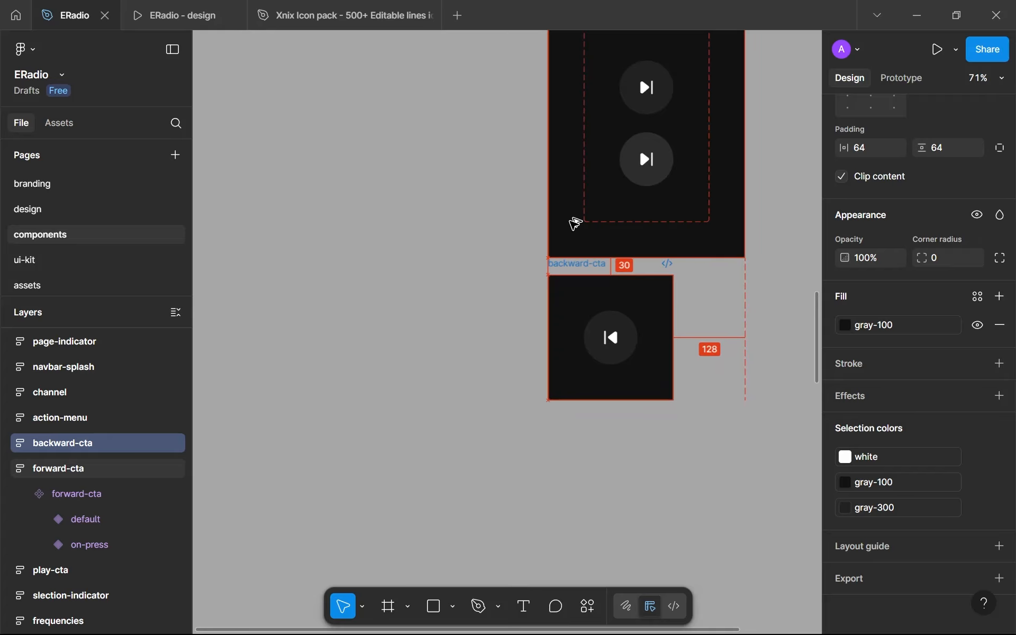
Step: Add a second variant to the backward-cta component, naming the new one on-press and the original default
click(615, 339)
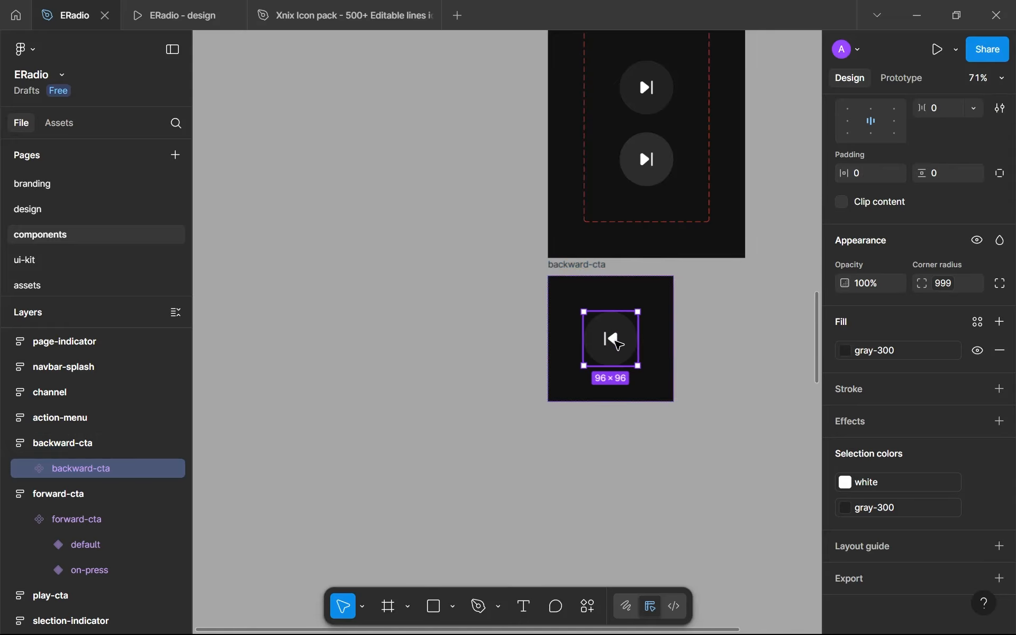
click(947, 114)
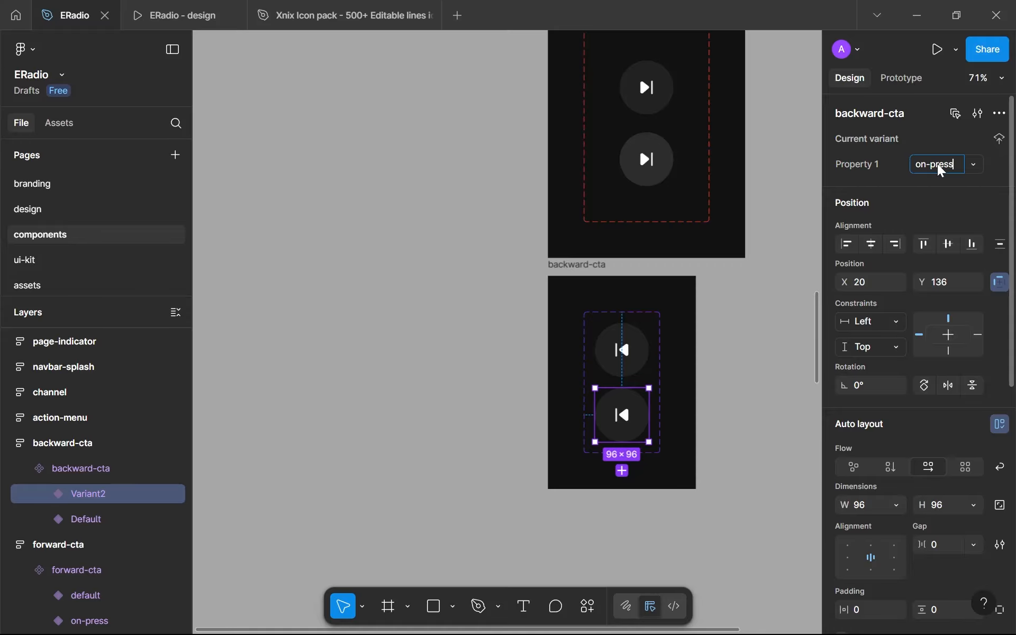
click(106, 526)
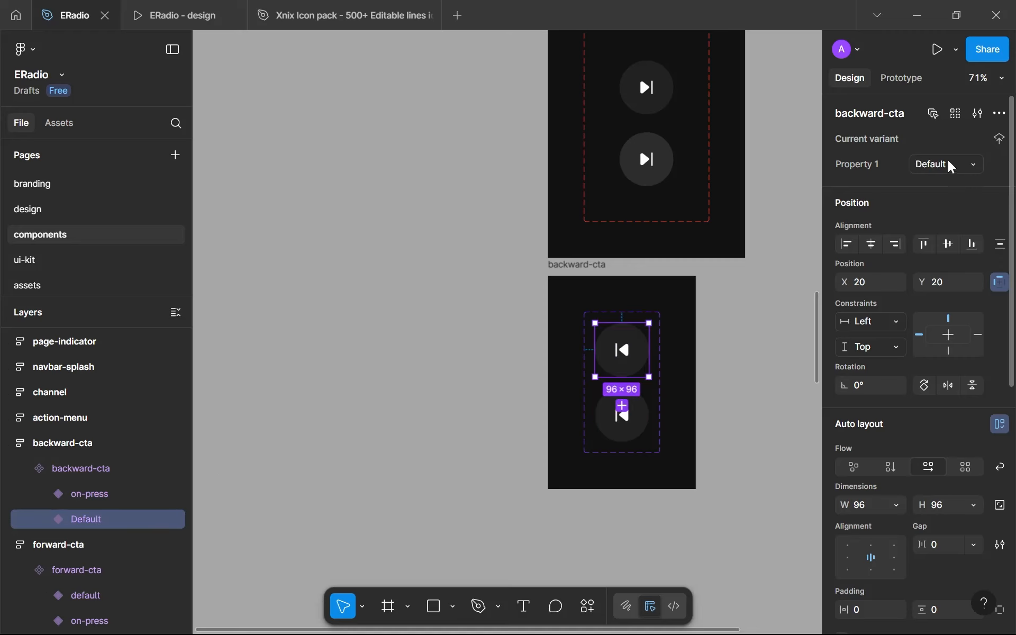
text(d)
key(Return)
scroll(935, 370, down, 5)
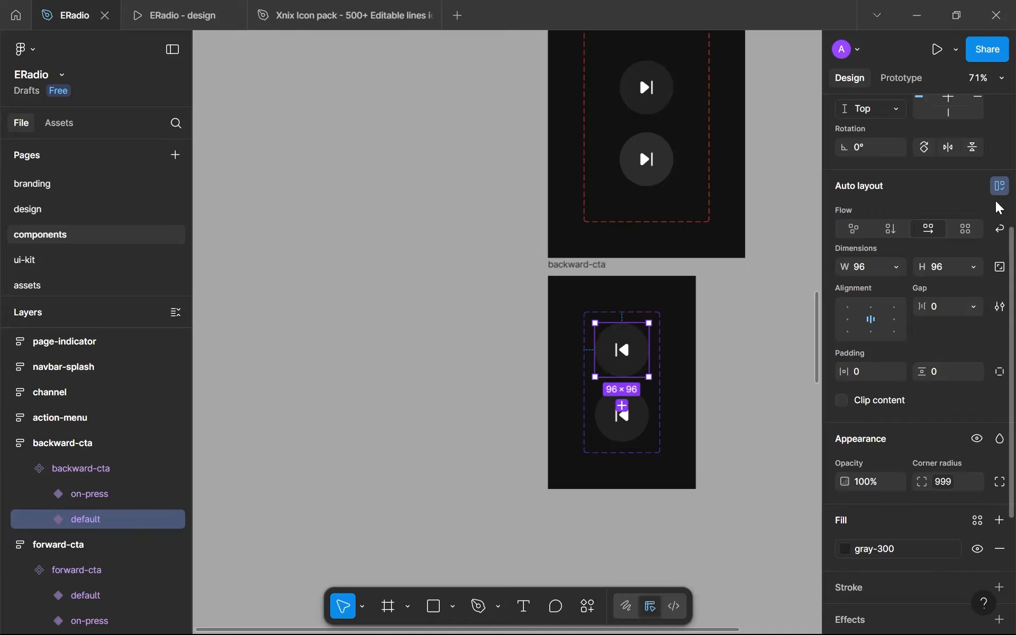
click(949, 304)
click(865, 372)
text(64)
click(945, 369)
text(64)
click(755, 393)
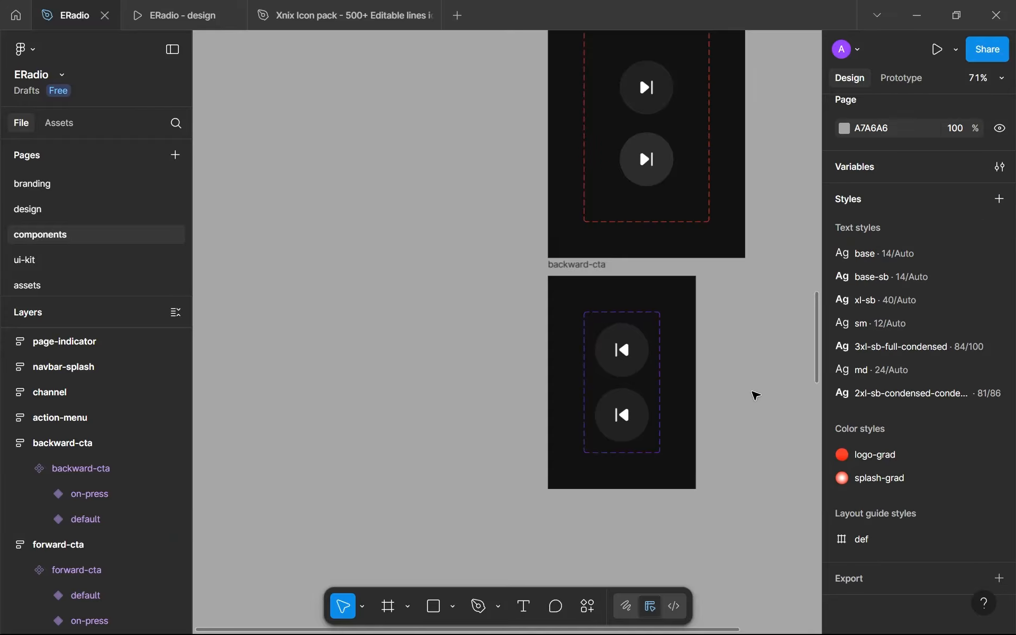
click(635, 375)
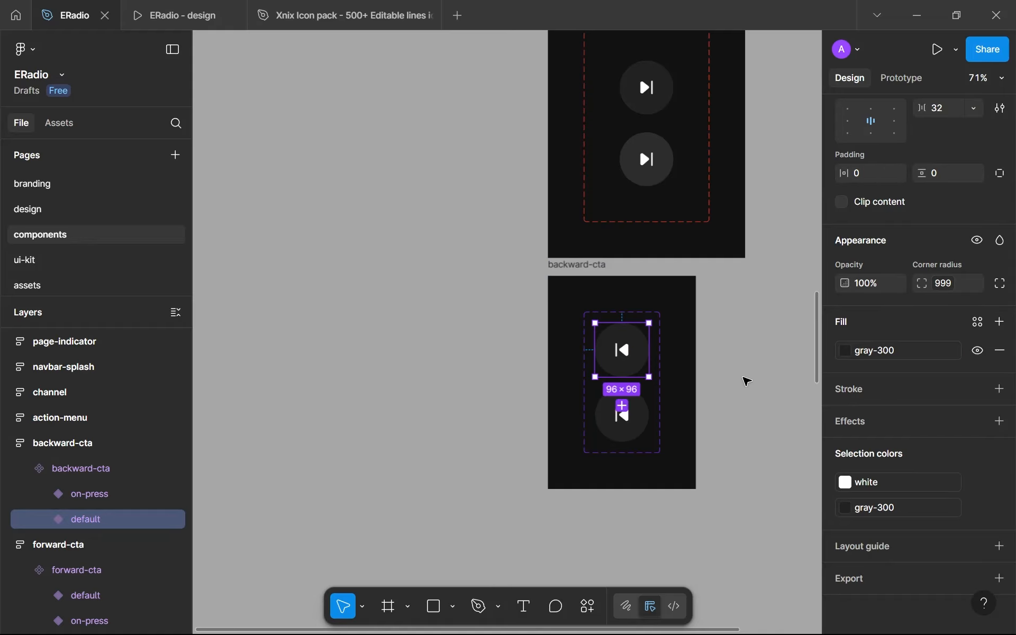
scroll(835, 300, up, 6)
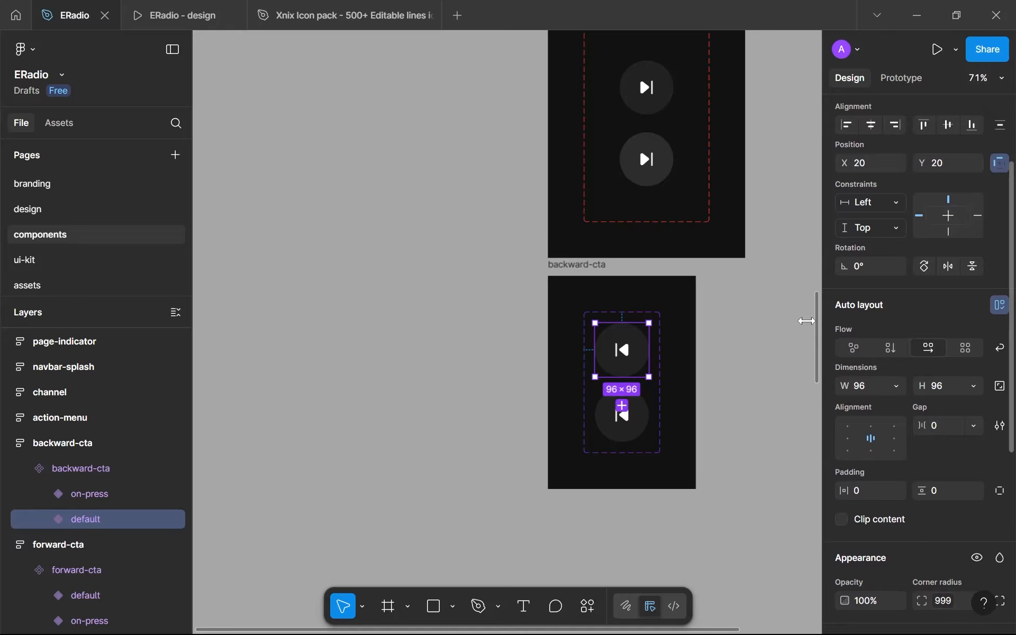
Step: Apply vertical auto layout to the backward-cta component set with a gap of 32 and 64 horizontal and vertical padding
key(shift+Return)
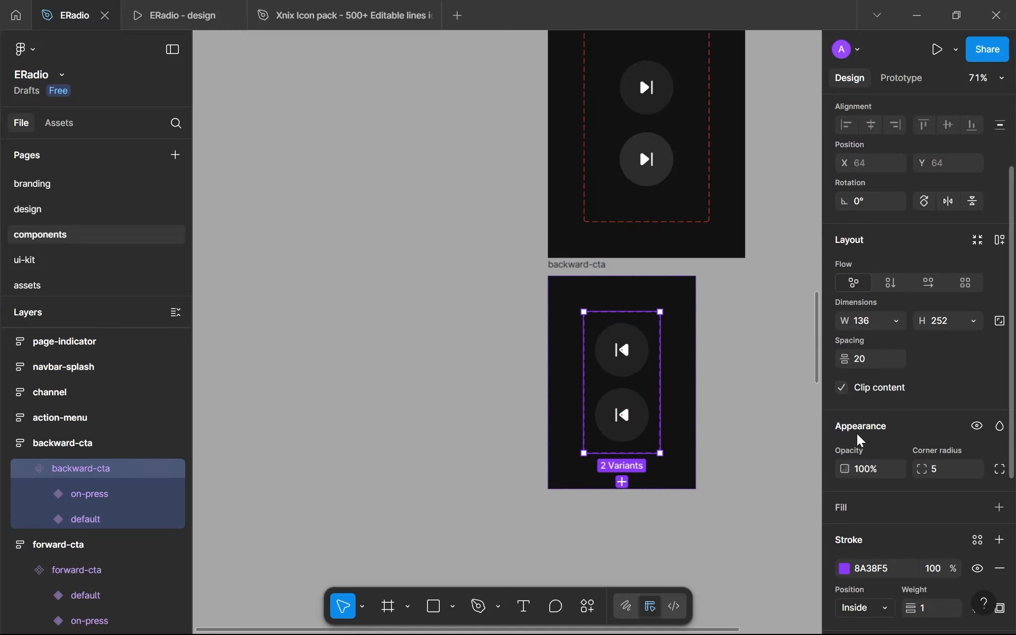
key(shift+a)
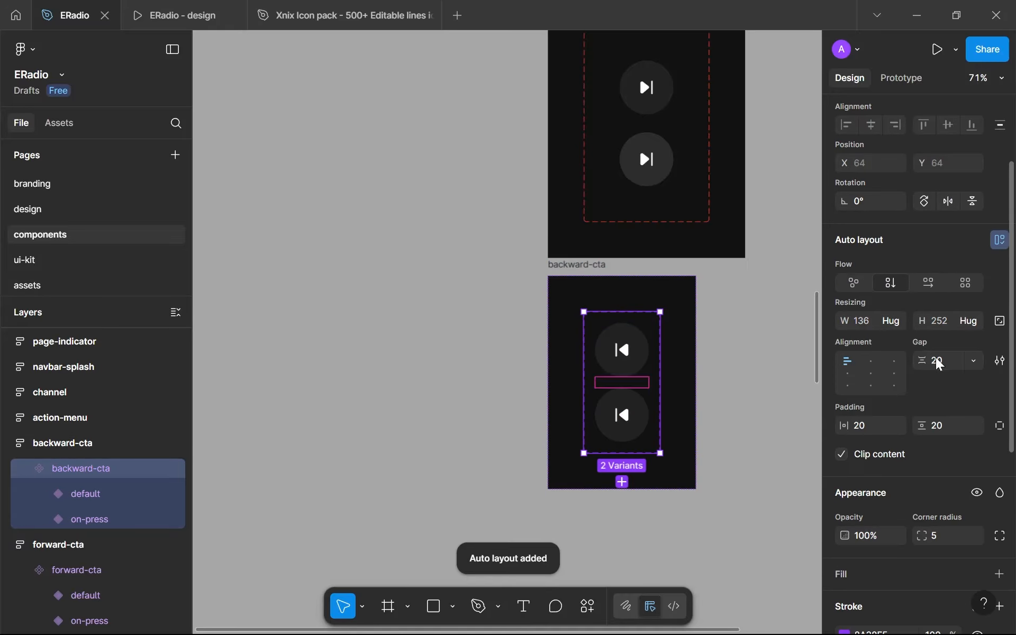
click(867, 425)
text(64)
click(945, 433)
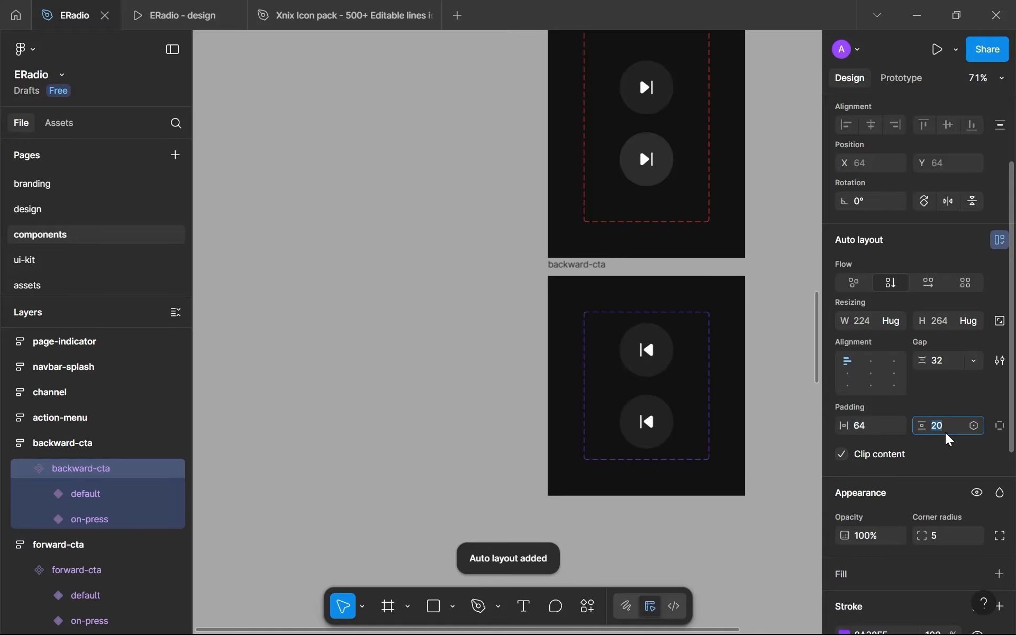
text(64)
Step: Set the stroke colour of the backward-cta component set to the brand-500 variable
scroll(929, 469, down, 2)
scroll(931, 475, down, 3)
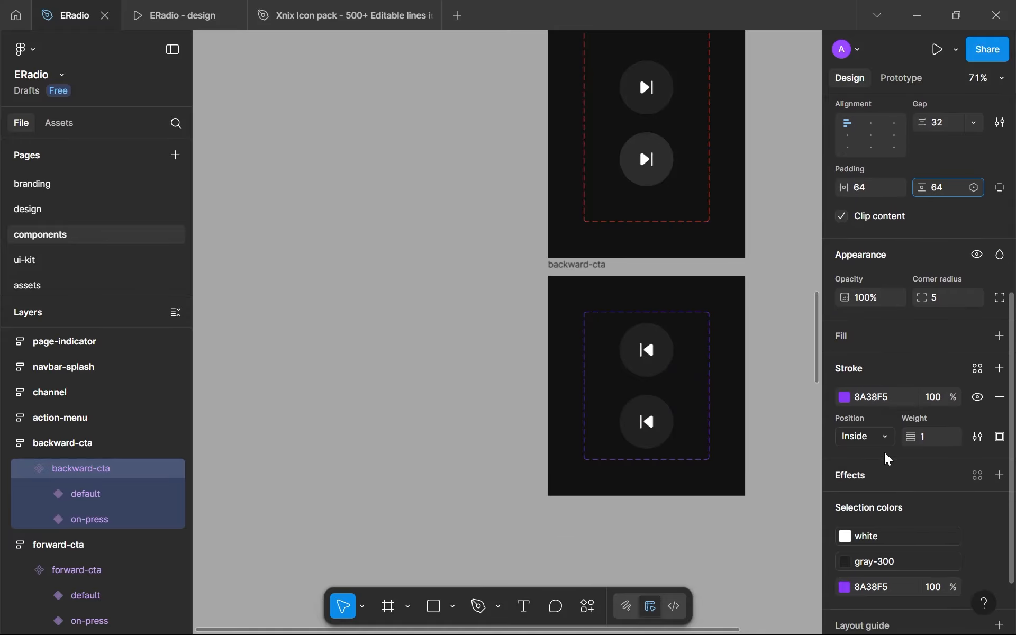
click(977, 369)
click(741, 426)
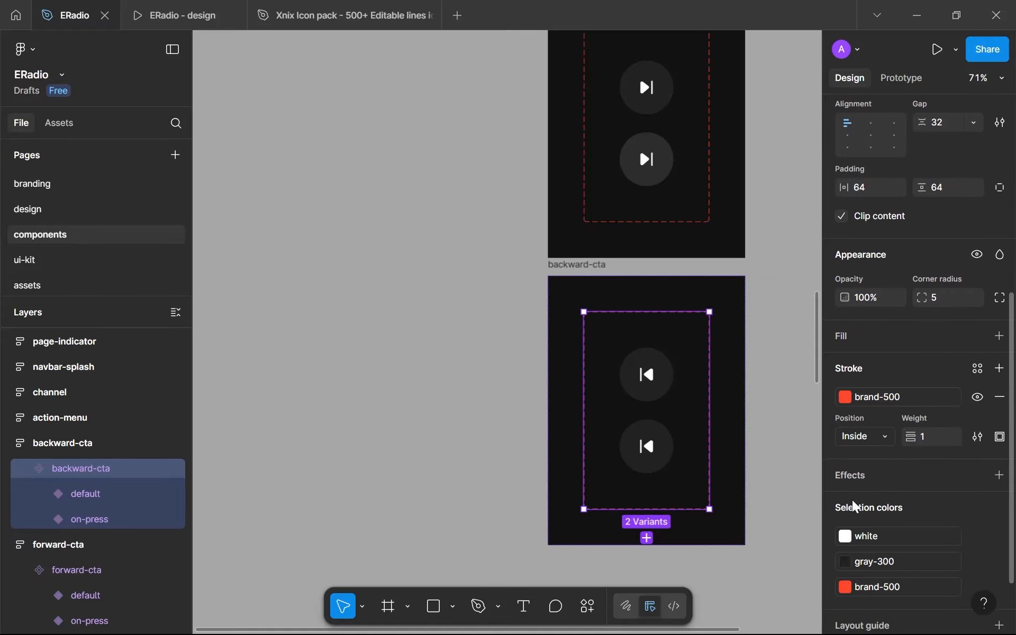
Step: Change the fill of the backward-cta on-press variant to gray-350
click(630, 458)
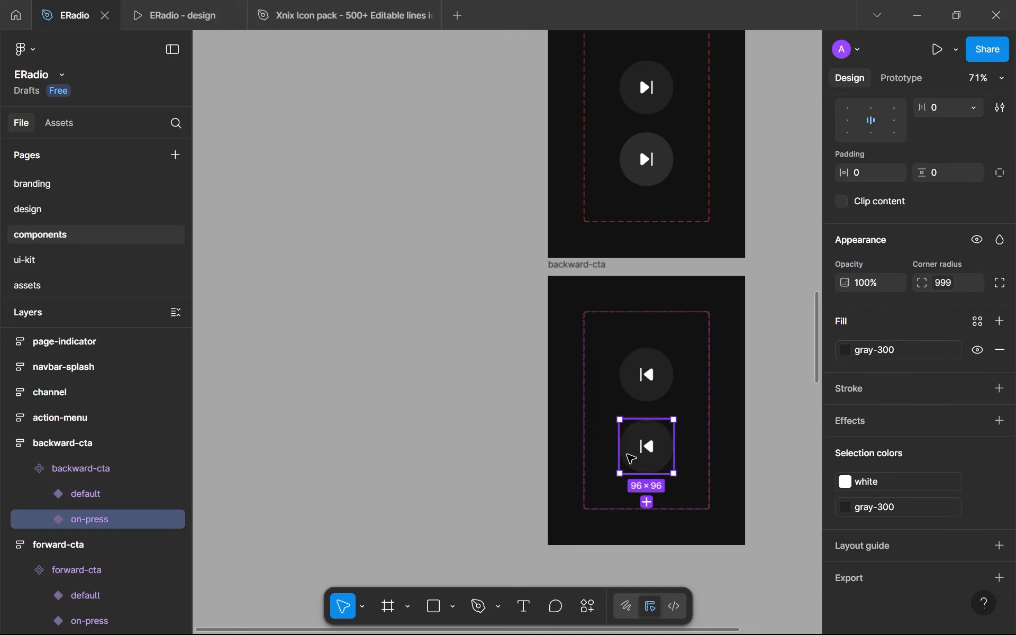
click(900, 507)
scroll(662, 503, down, 4)
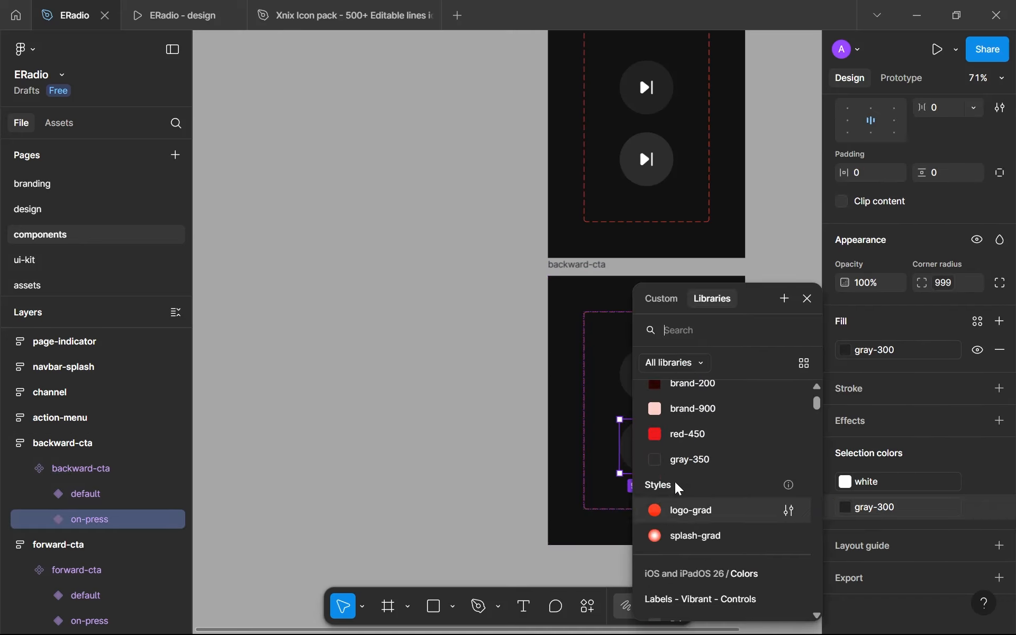
click(689, 458)
click(508, 415)
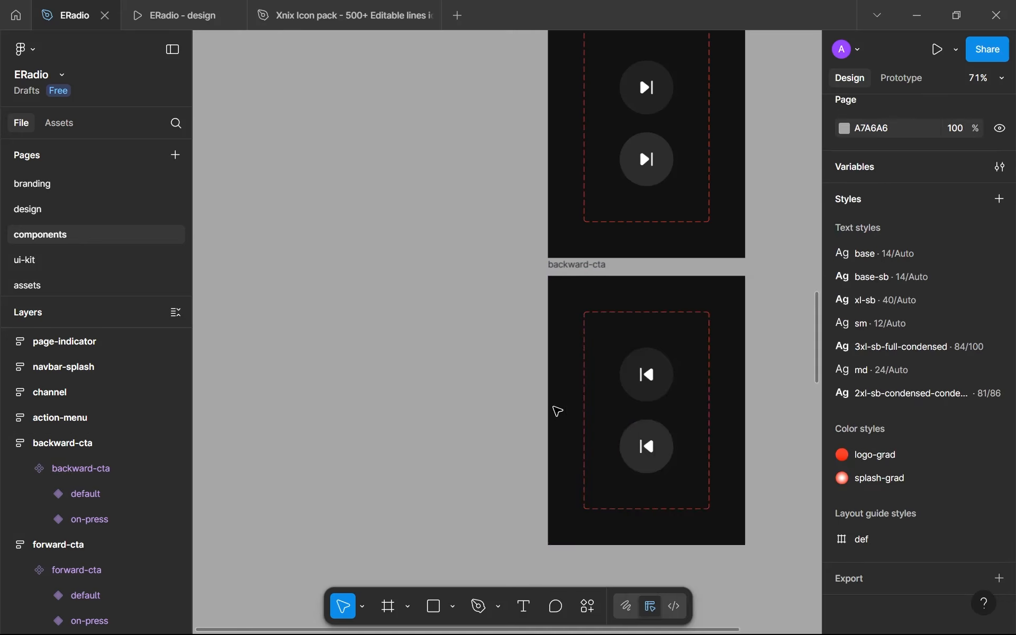
Step: Add a prototype interaction to the forward-cta default variant with the While pressing trigger
scroll(644, 222, up, 2)
click(646, 154)
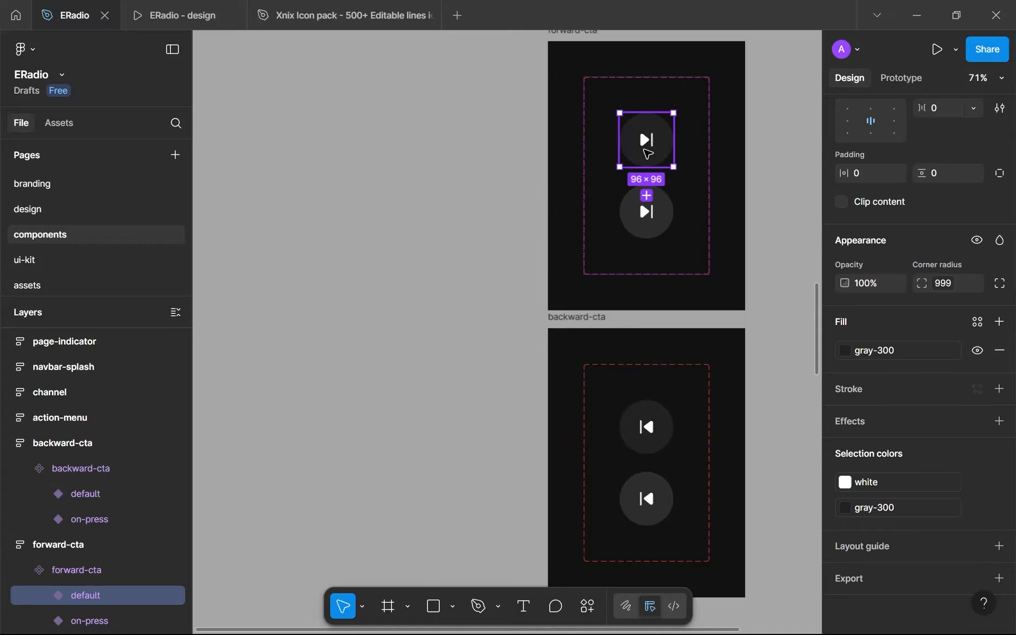
click(900, 78)
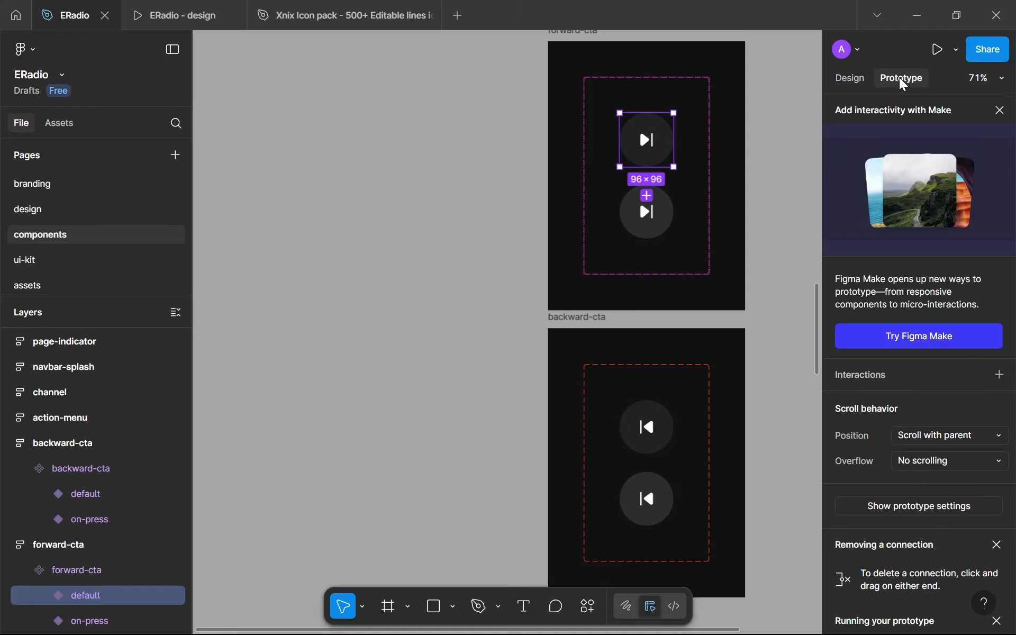
scroll(909, 355, down, 2)
click(999, 295)
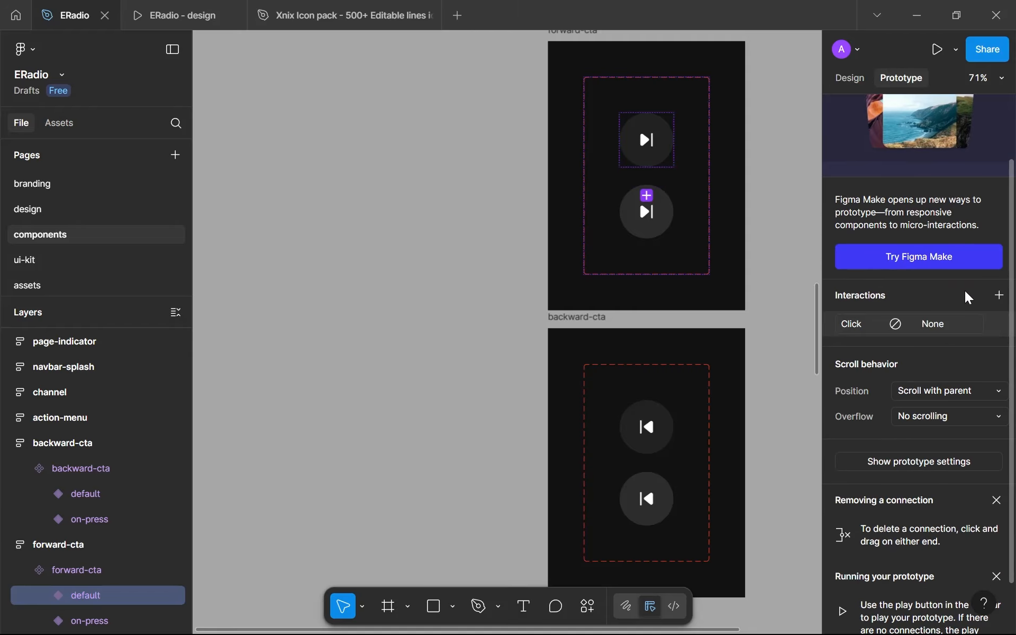
click(907, 324)
click(758, 362)
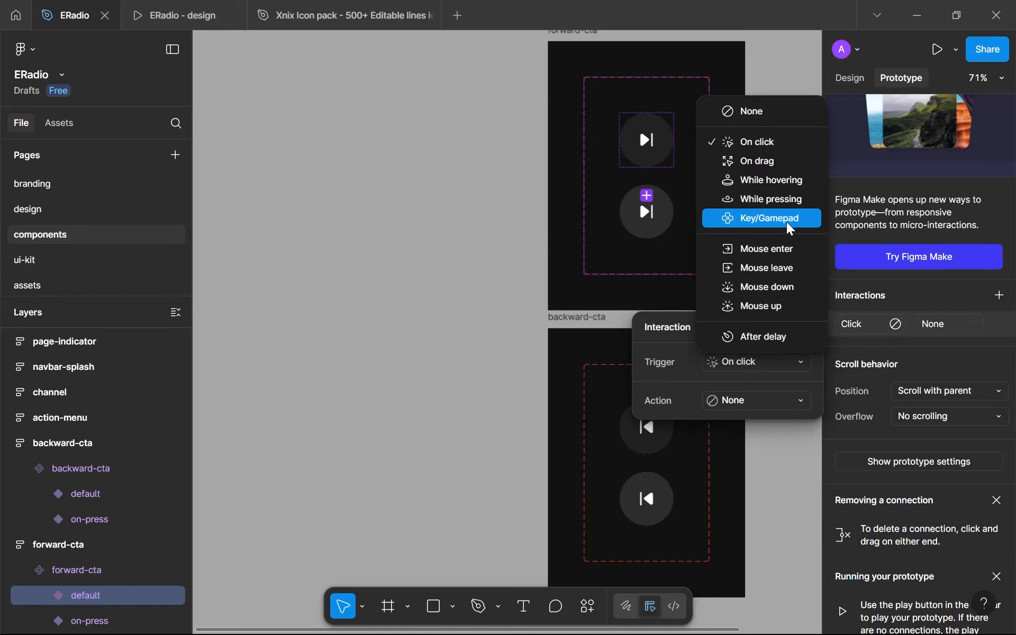
click(792, 199)
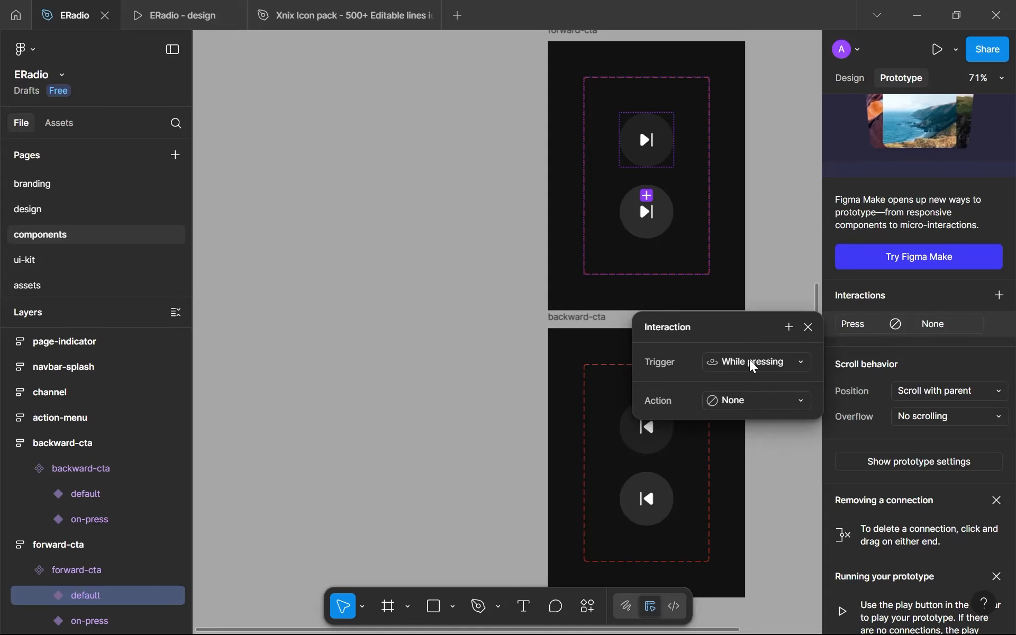
Step: Set the forward-cta default interaction's action to Change to, with the on-press variant as its target
click(756, 400)
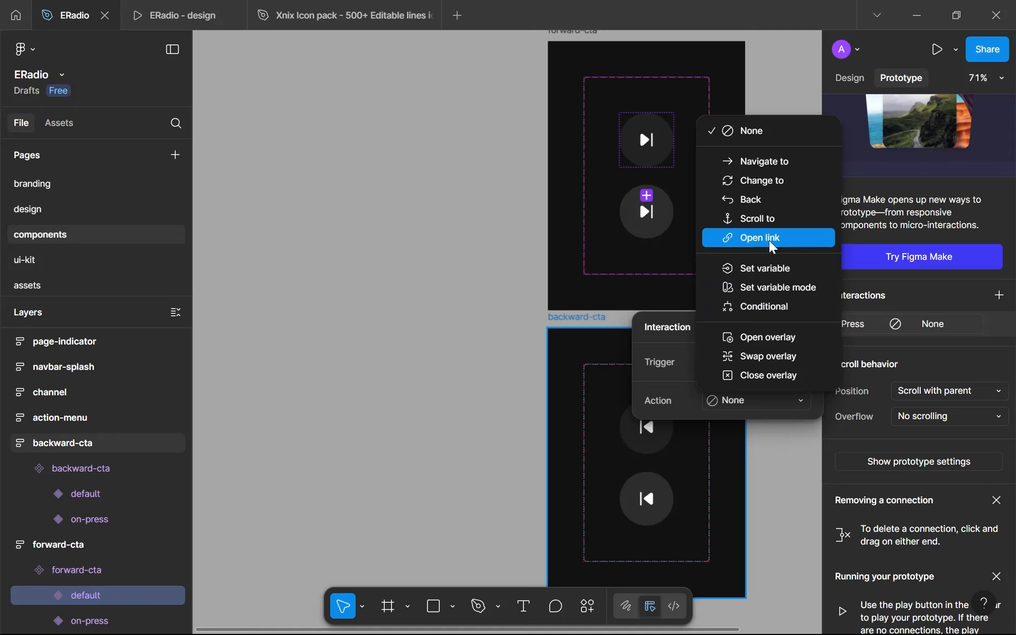
click(771, 180)
click(723, 427)
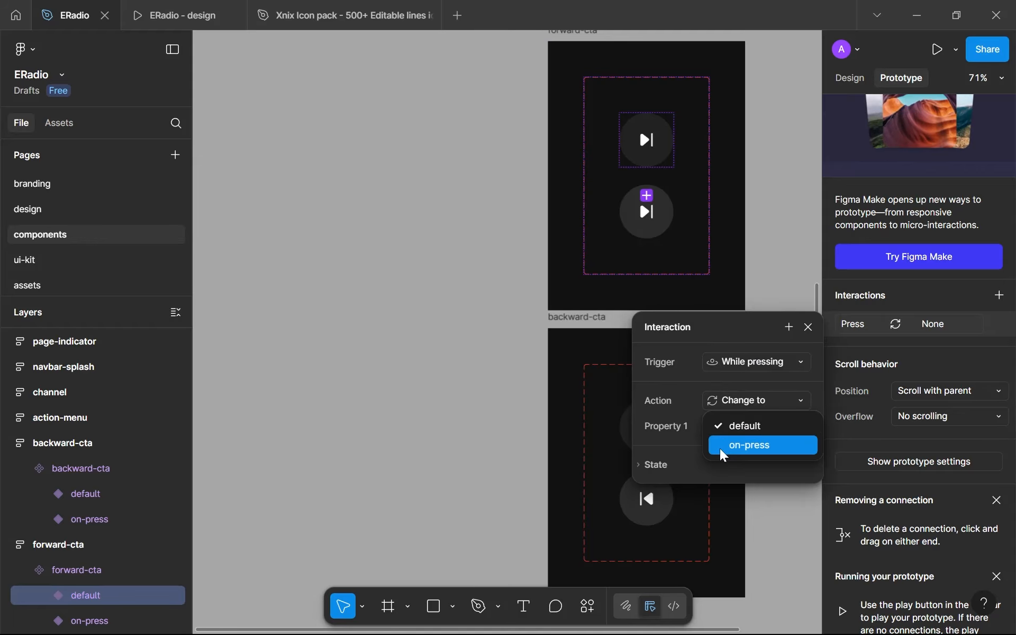
click(720, 450)
click(603, 466)
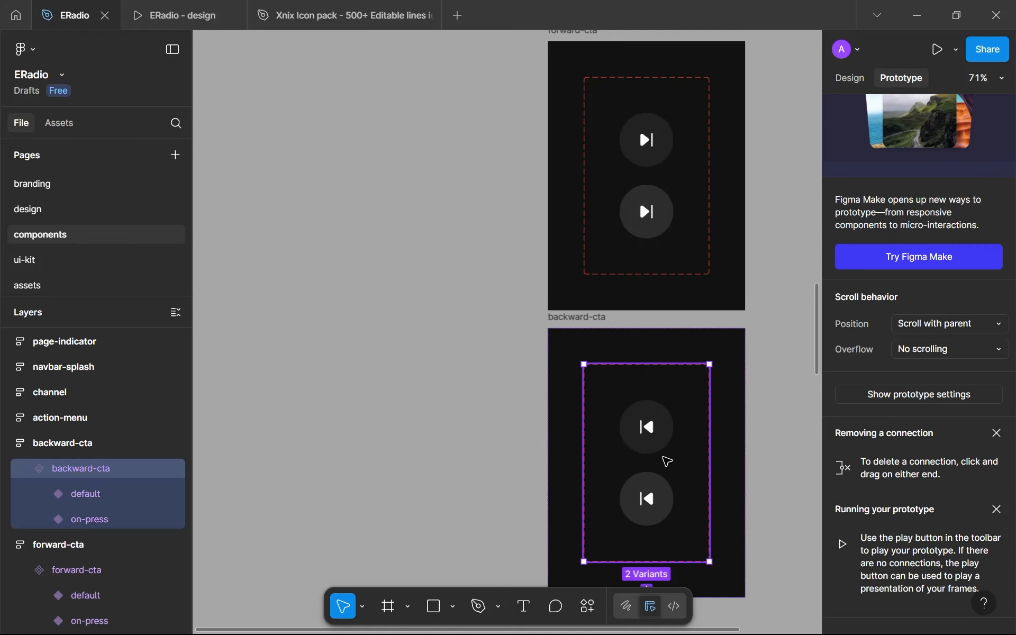
Step: Add a prototype interaction to the backward-cta default variant with the While pressing trigger
click(663, 430)
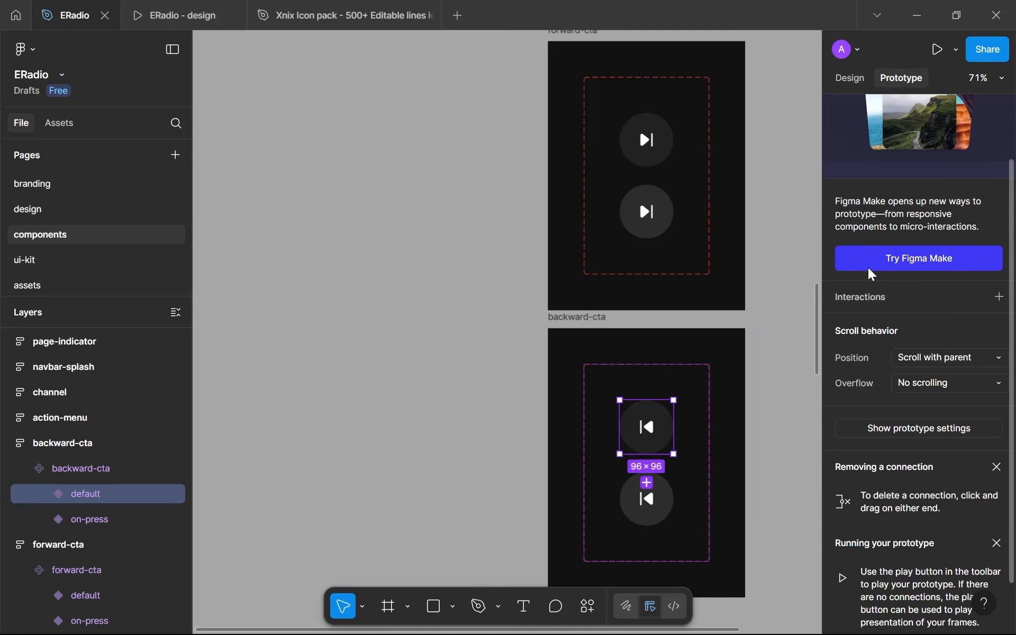
scroll(868, 268, up, 2)
click(915, 378)
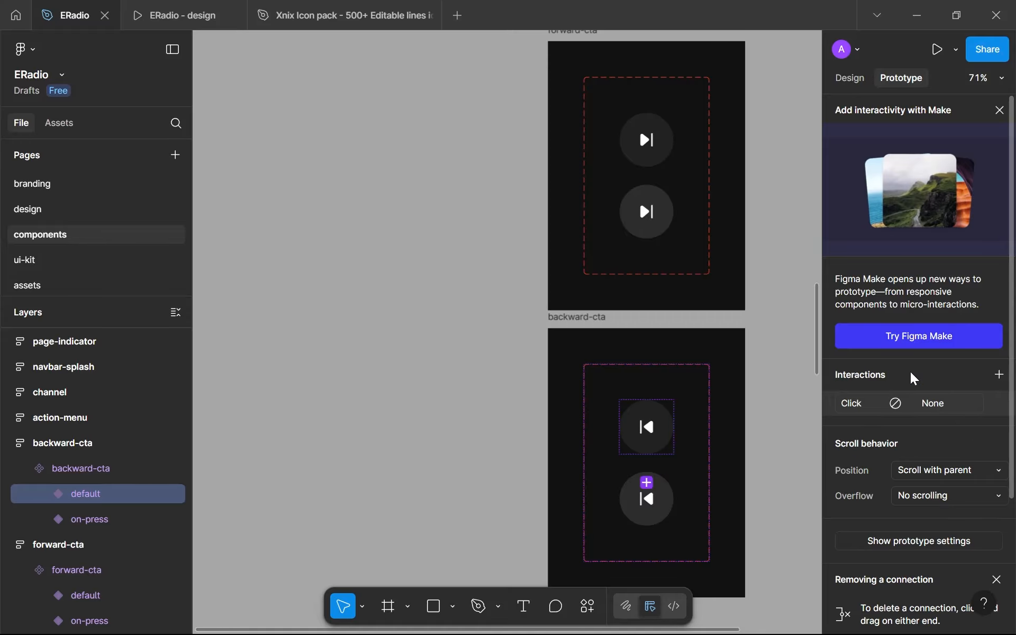
click(909, 473)
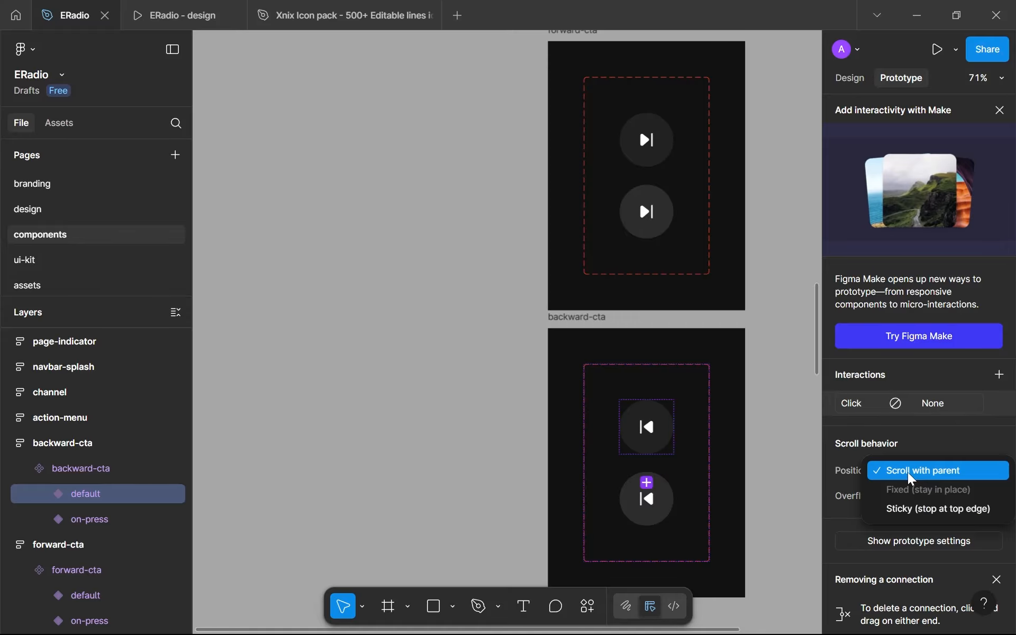
click(871, 394)
click(874, 398)
click(763, 442)
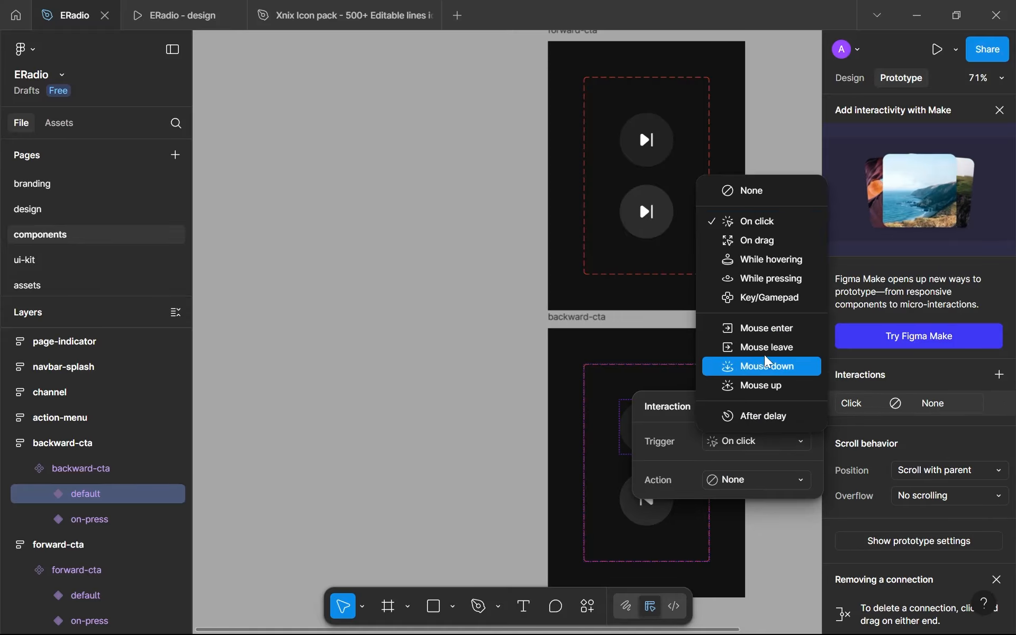
click(763, 286)
Step: Set the backward-cta default interaction's action to Change to, with the on-press variant as its target
click(729, 470)
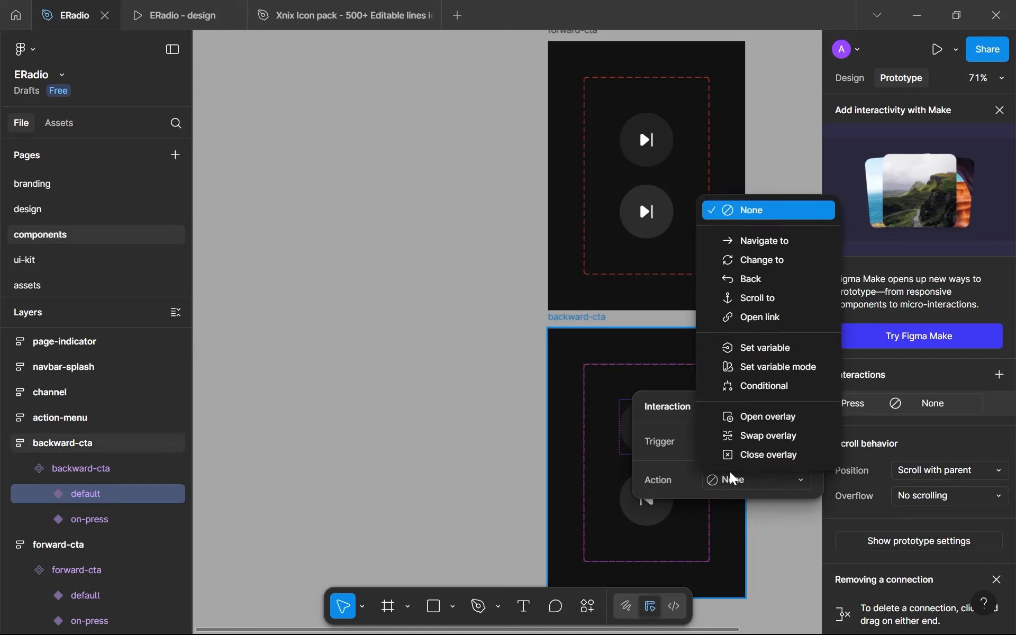
click(756, 261)
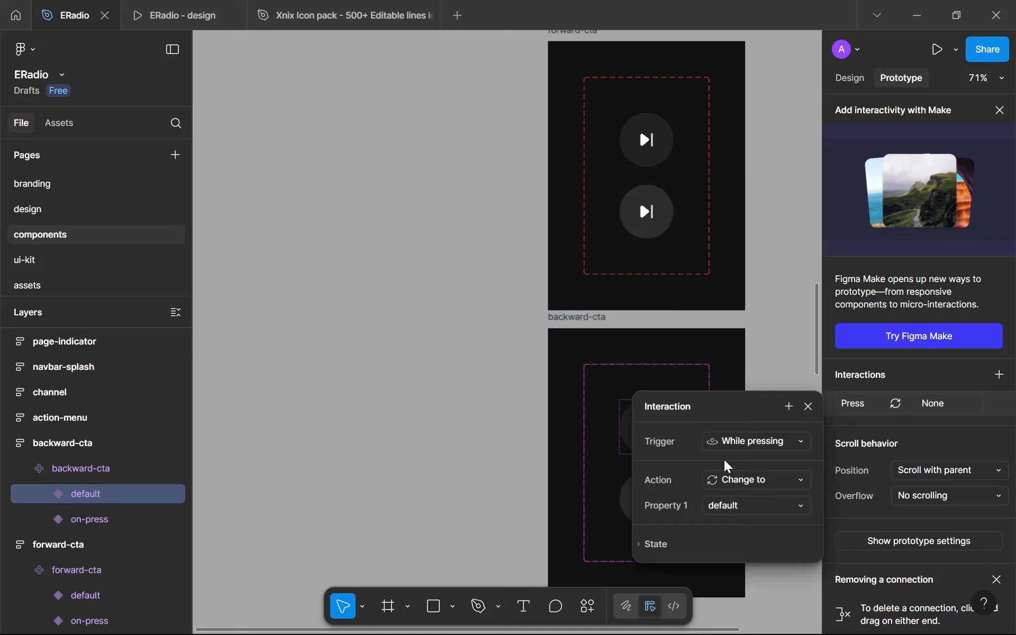
click(727, 505)
click(735, 525)
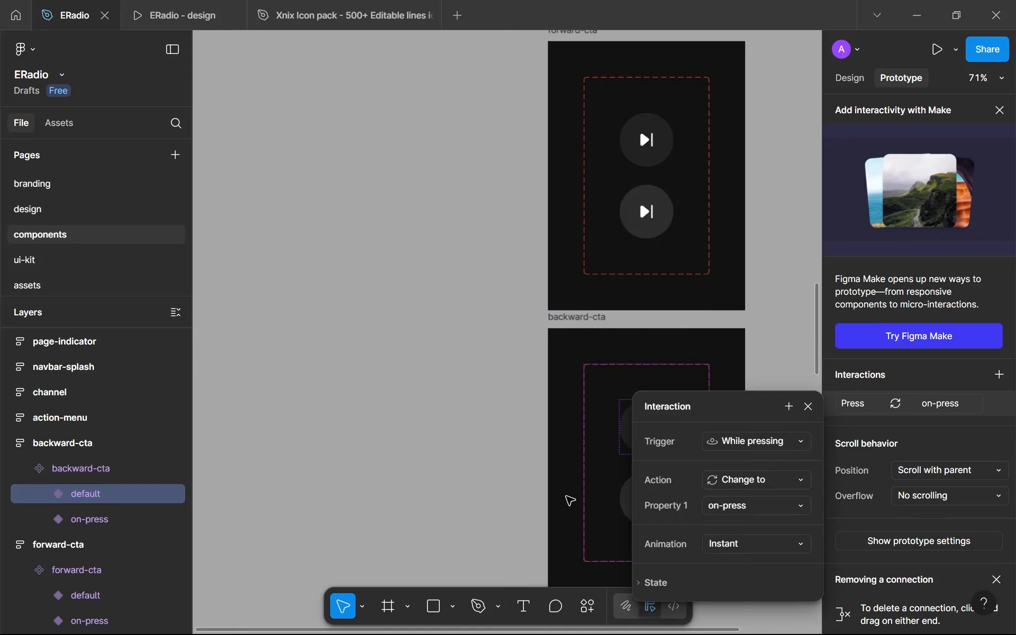
click(497, 482)
Step: Set the forward-cta default interaction's animation to Smart animate with an Ease in curve and a 200 ms duration
click(87, 621)
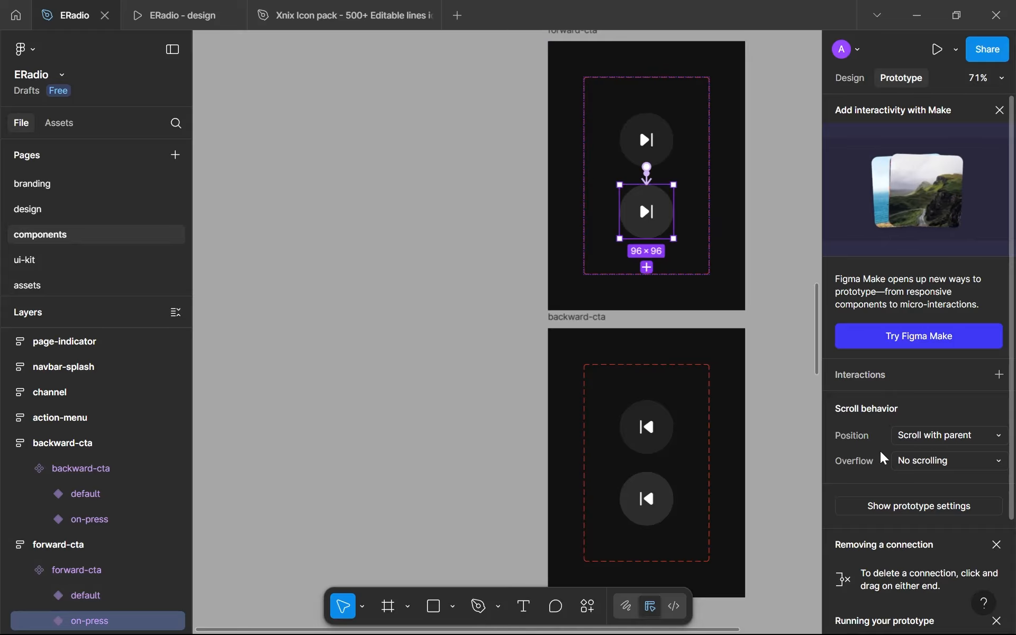
click(658, 137)
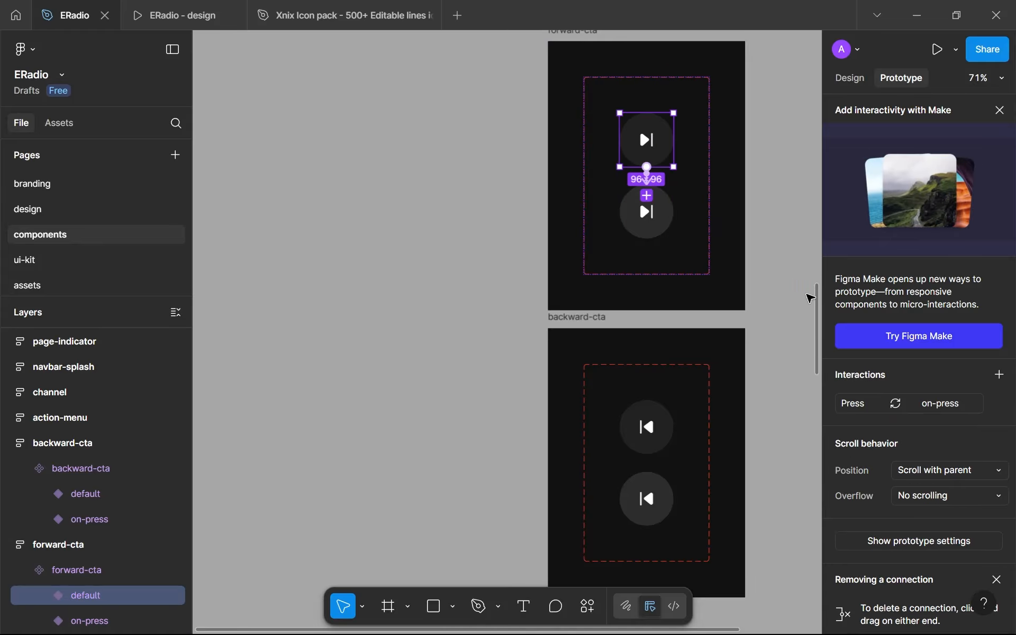
click(852, 401)
click(731, 545)
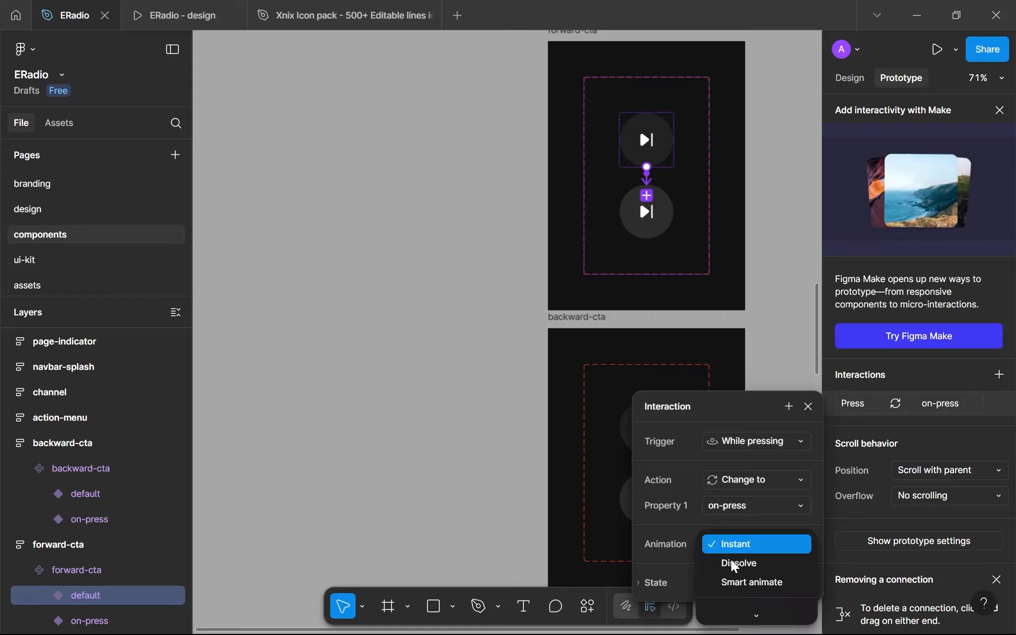
click(734, 576)
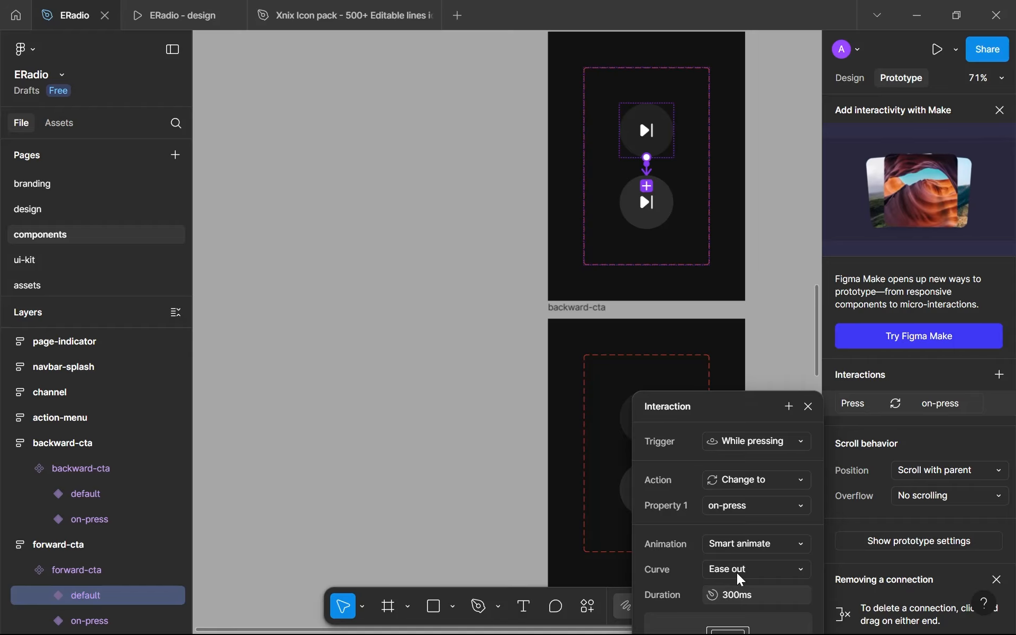
click(740, 576)
click(739, 550)
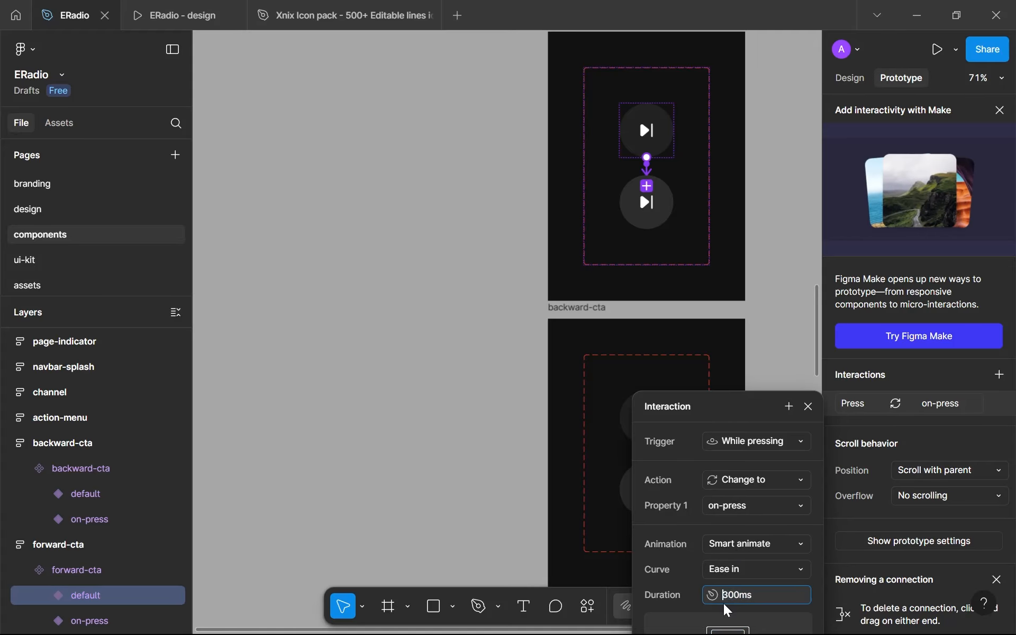
key(Delete)
text(2)
key(Return)
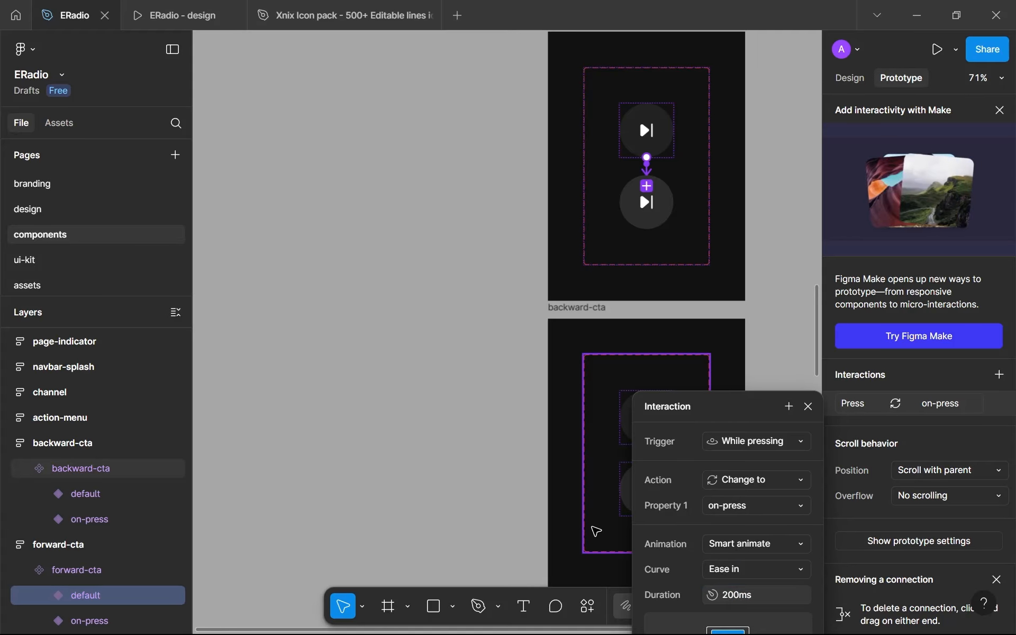
click(610, 516)
Step: Set the backward-cta default interaction's animation to Smart animate with an Ease in curve and a 200 ms duration
click(661, 423)
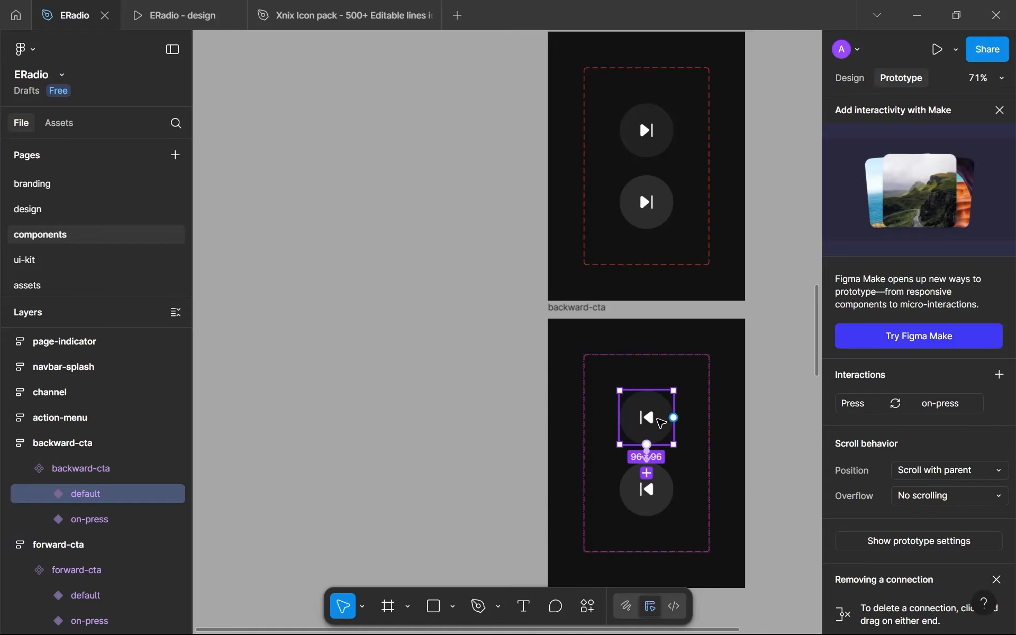
click(876, 406)
click(738, 545)
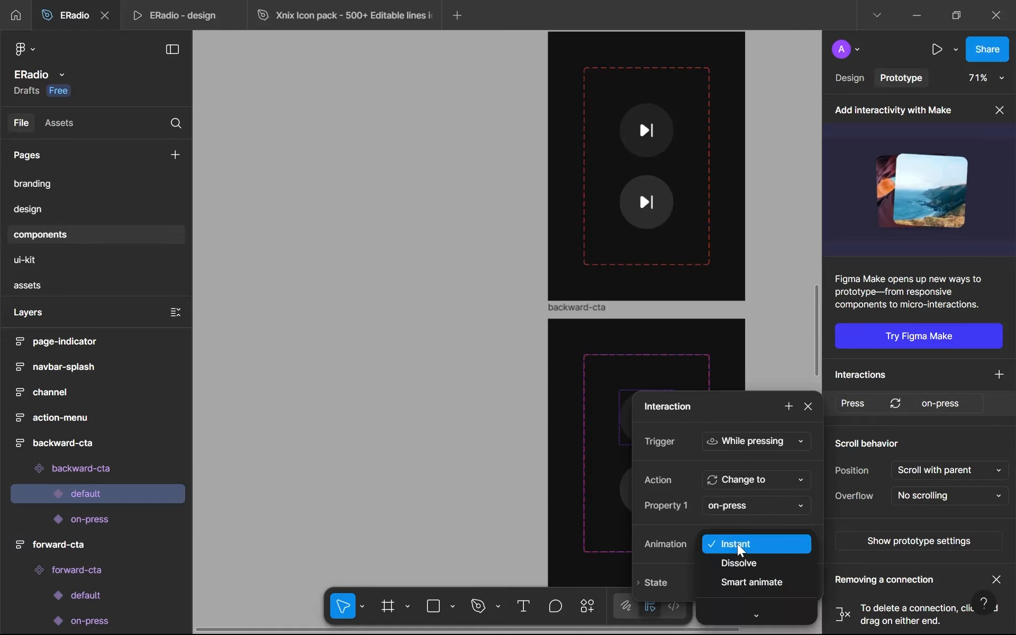
click(731, 580)
click(728, 570)
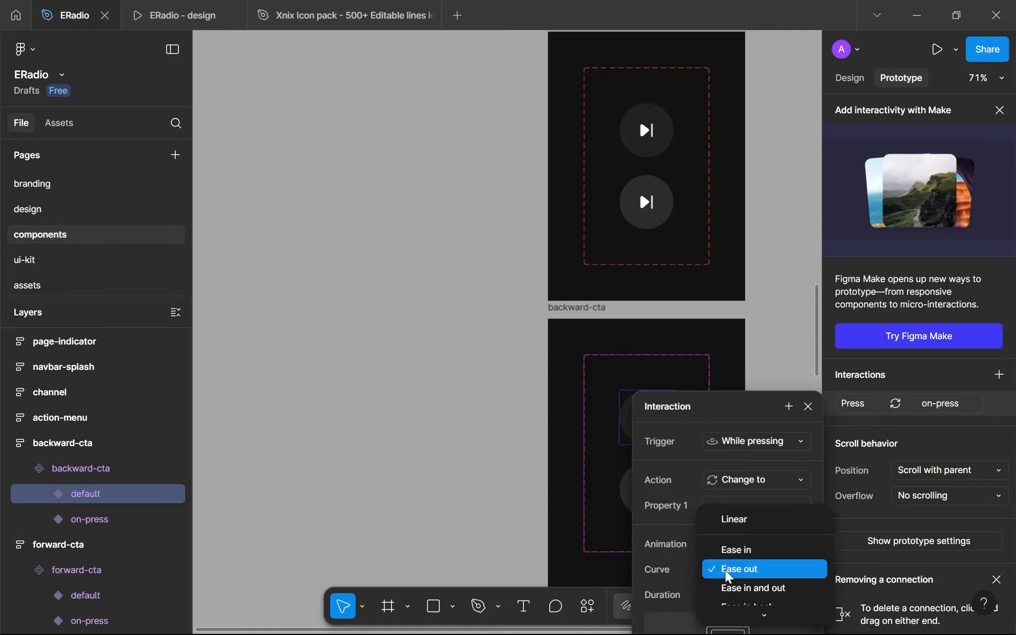
click(722, 555)
click(729, 596)
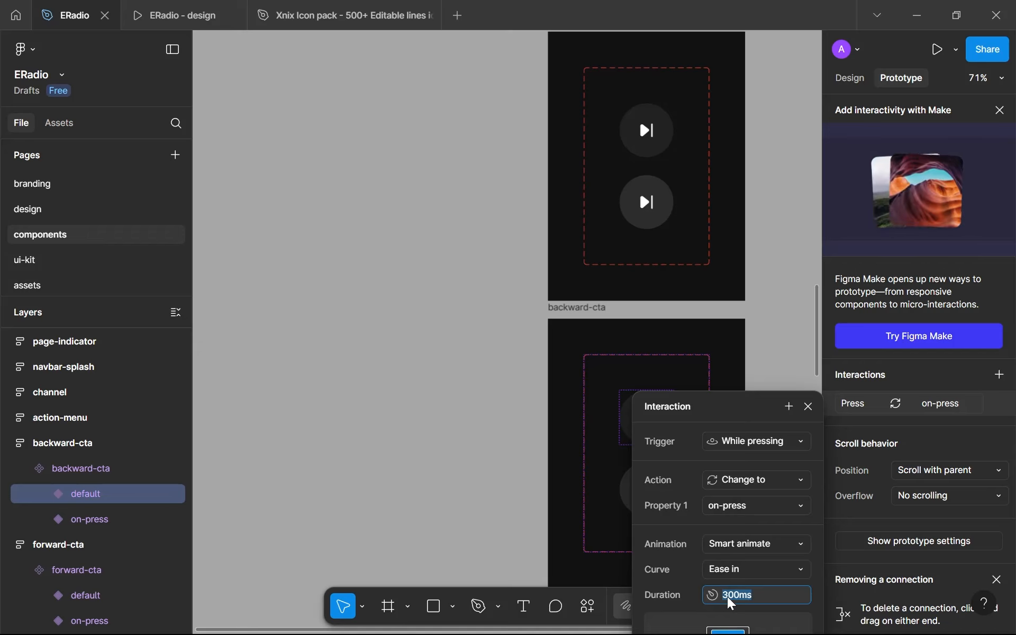
text(200)
key(Return)
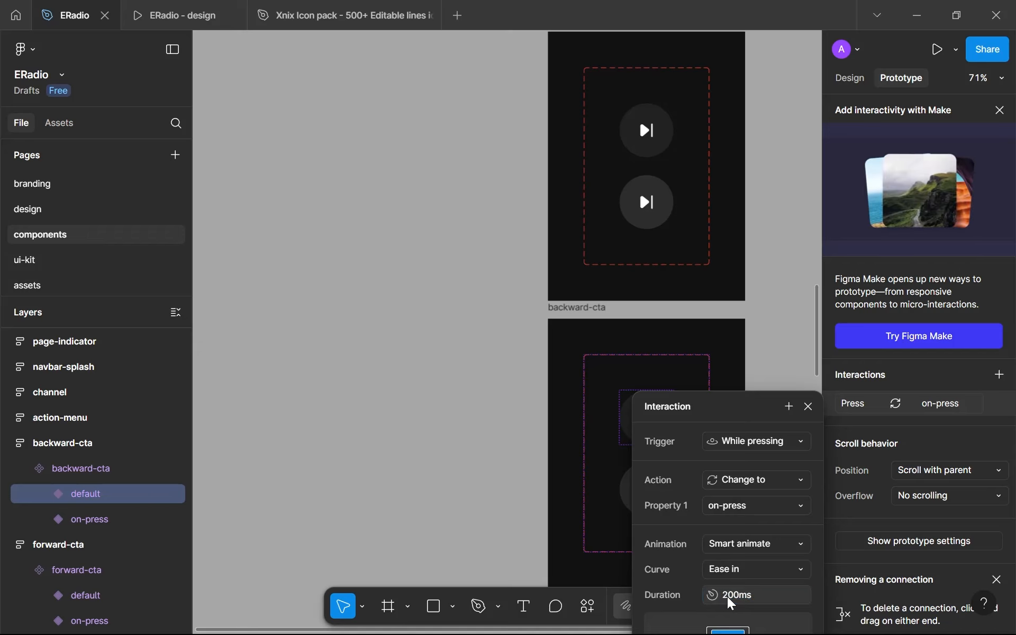
click(406, 287)
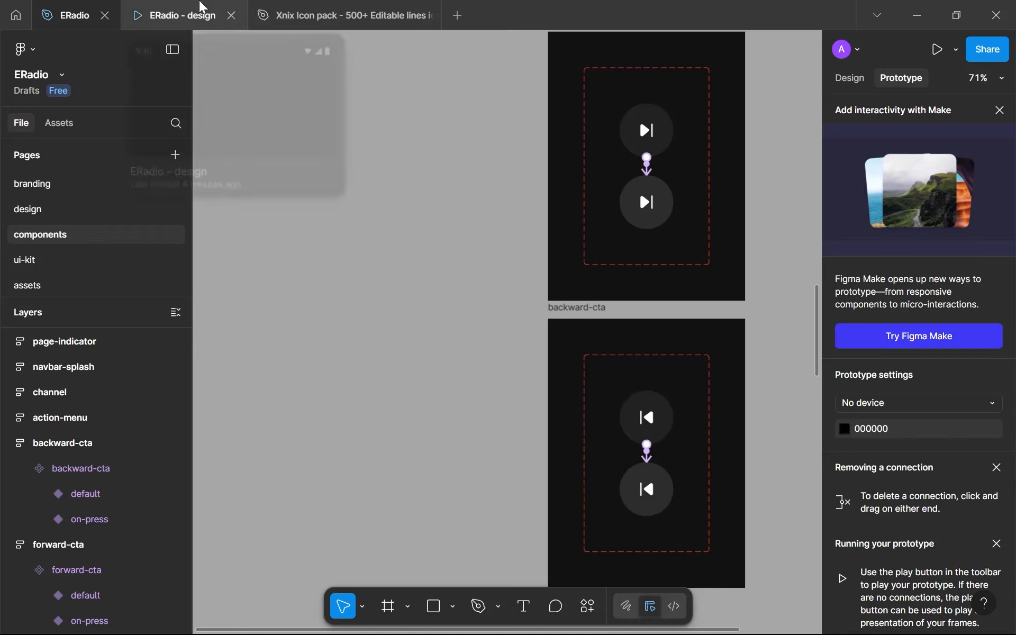
Step: Preview the ERadio prototype, go to the 101.3 MHZ player screen and test the backward button's pressed state
click(197, 10)
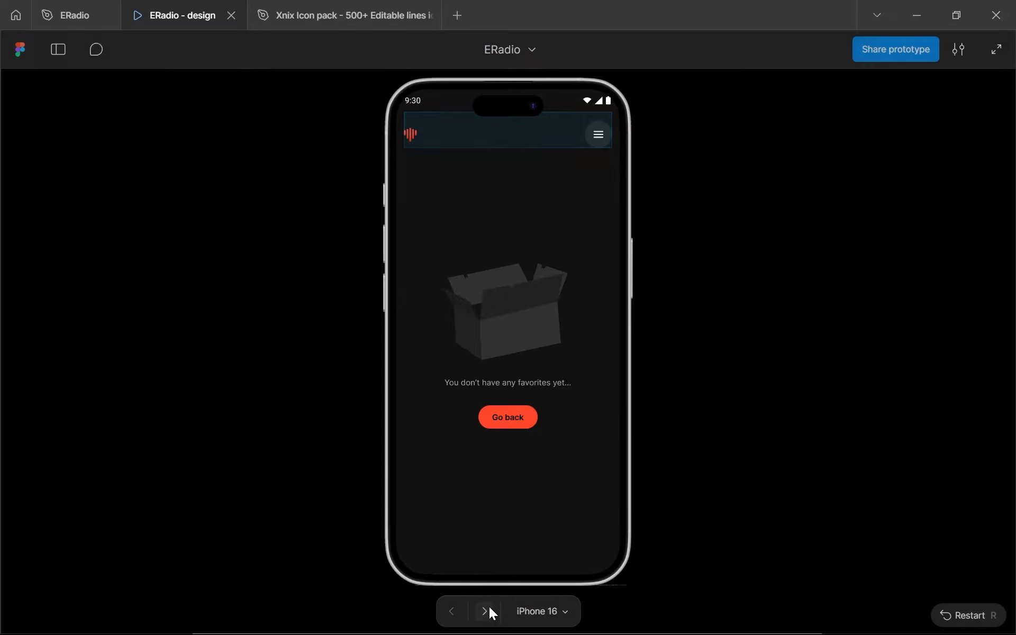
click(484, 611)
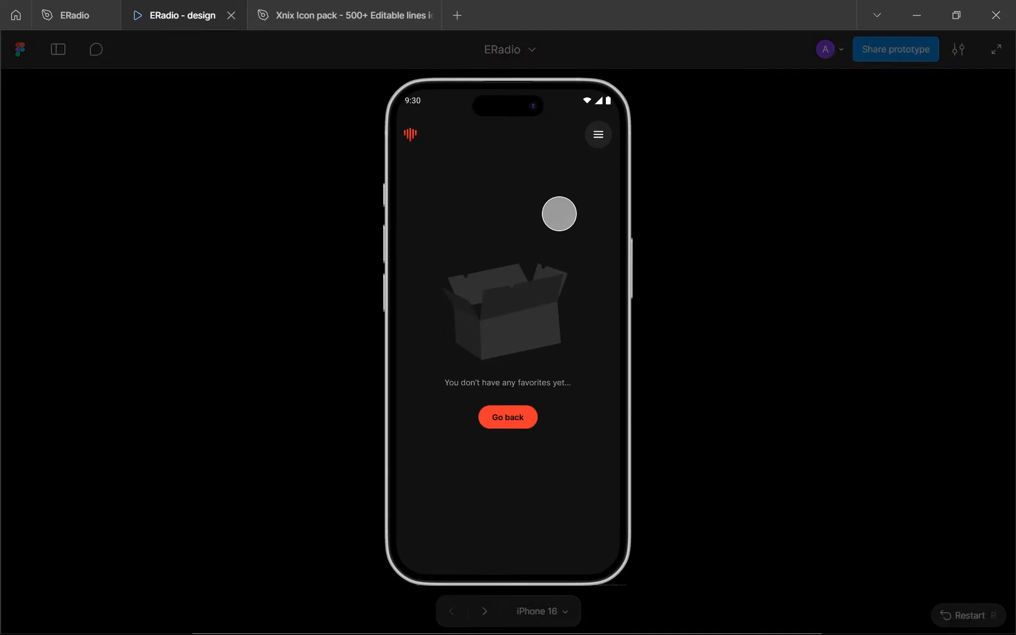
click(488, 572)
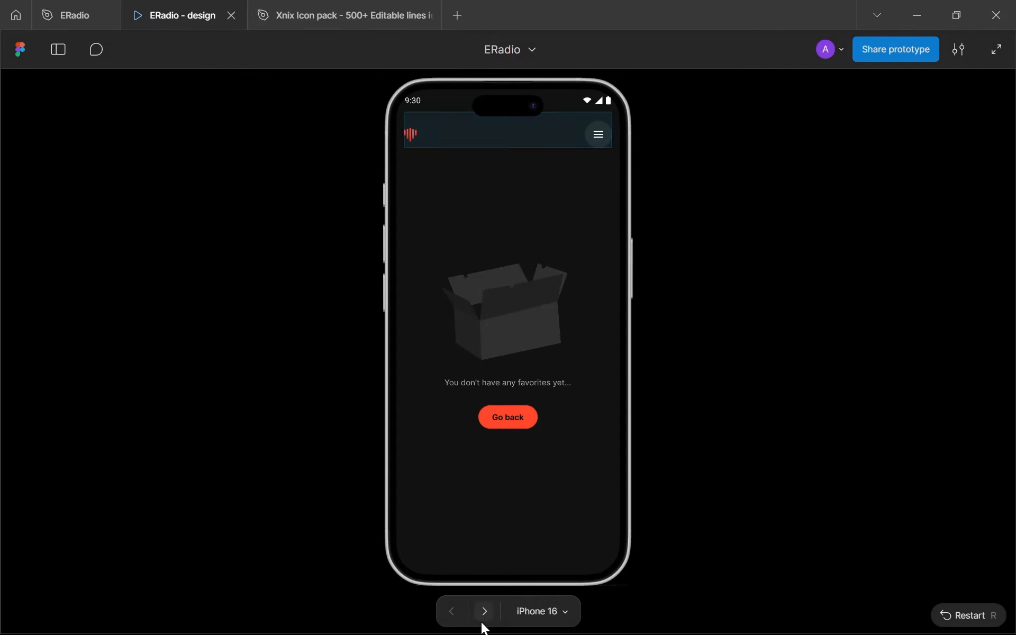
click(485, 611)
click(597, 133)
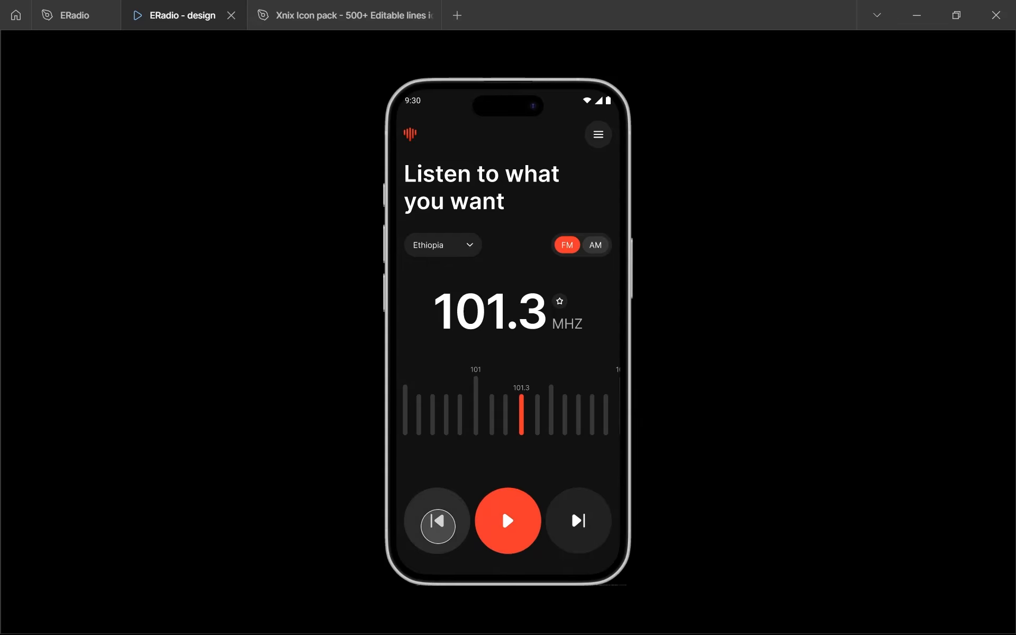
click(443, 527)
Step: Return to the ERadio design file and move the forward-cta and backward-cta frames down, leaving space below play-cta
click(82, 22)
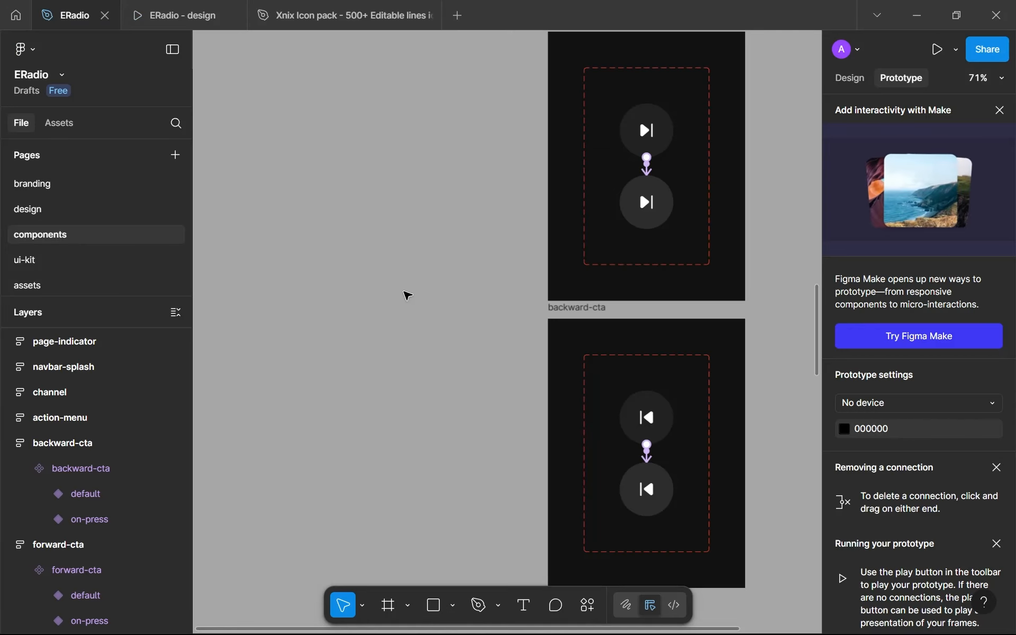
scroll(407, 296, down, 5)
scroll(407, 295, down, 3)
scroll(429, 254, up, 4)
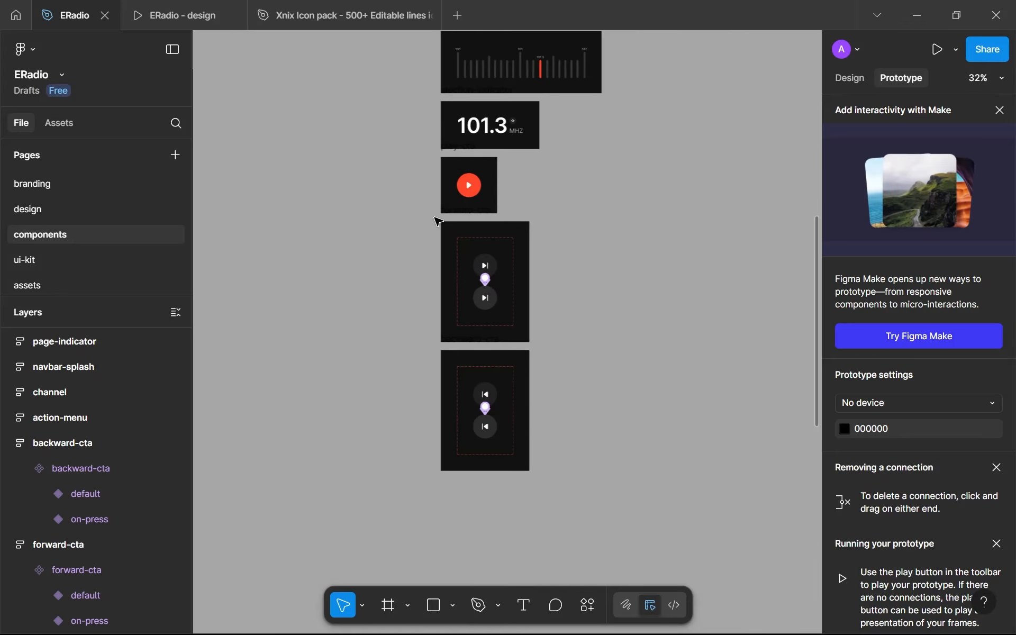
drag(476, 279, 583, 466)
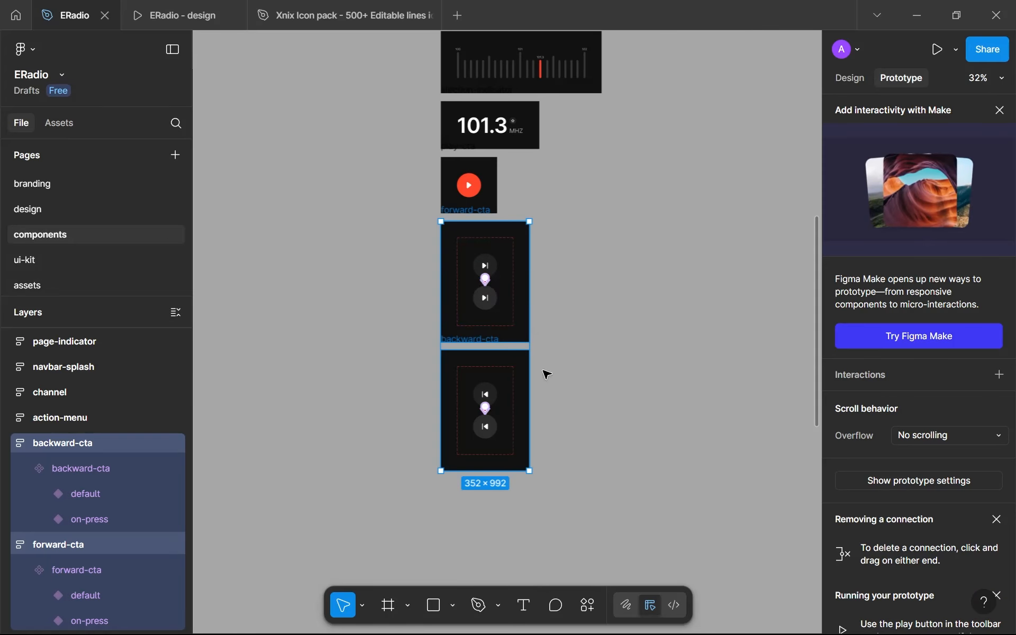
drag(456, 214, 454, 384)
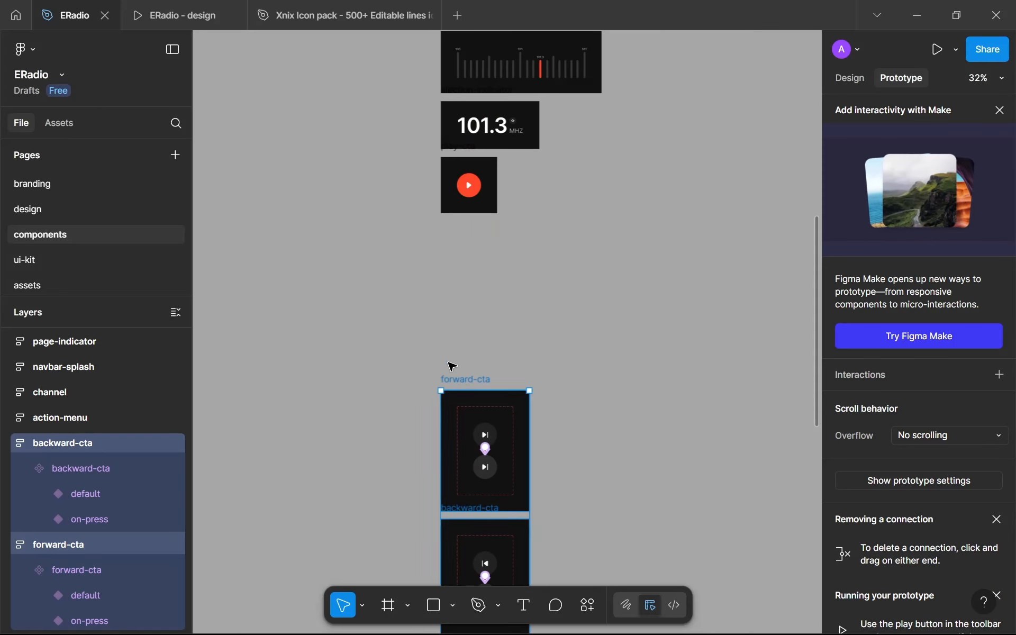
Step: Add a variant named on-press to the play-cta component
click(867, 76)
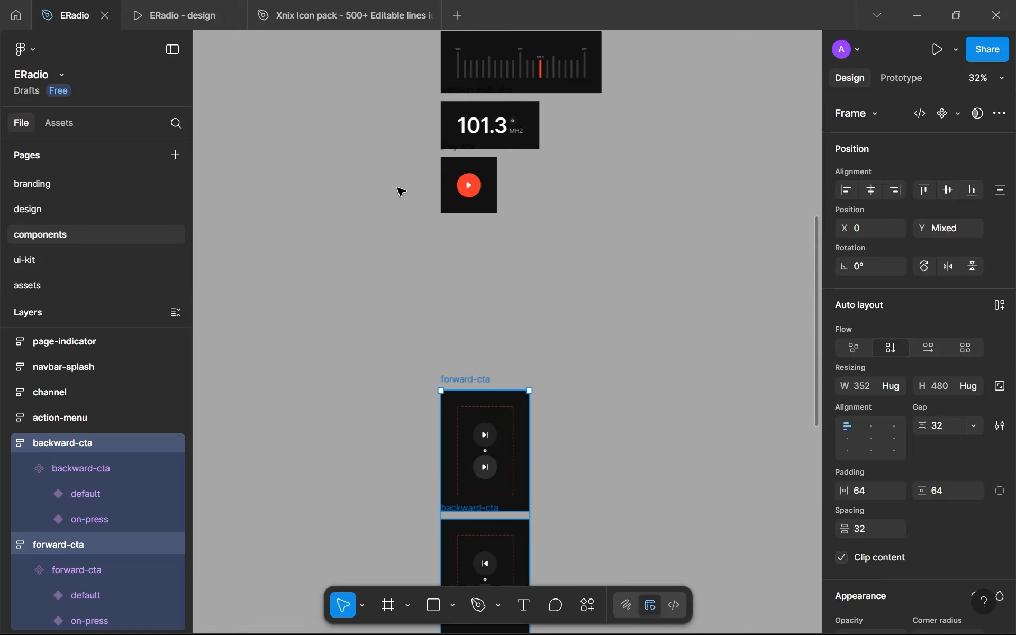
scroll(401, 192, up, 5)
click(603, 172)
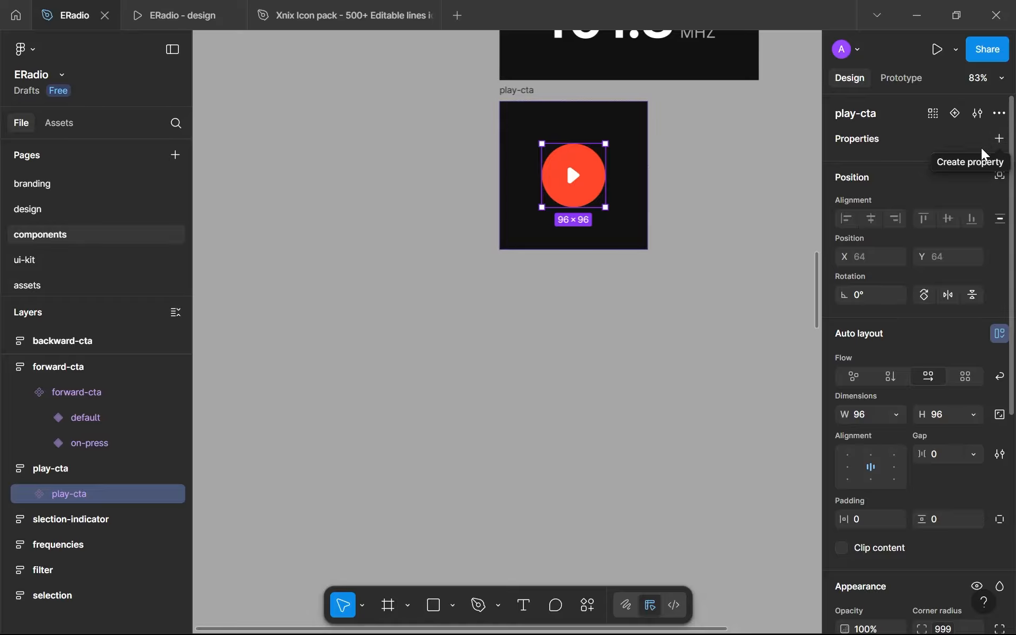
click(955, 113)
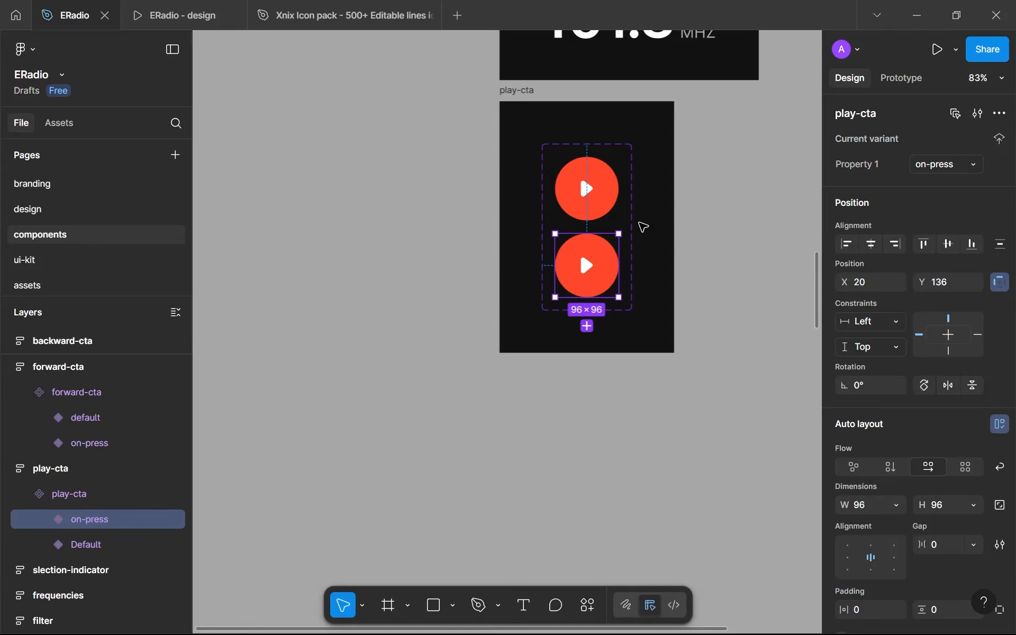
Step: Apply vertical auto layout to the play-cta component set with a gap of 32 and horizontal and vertical padding of 64
click(635, 232)
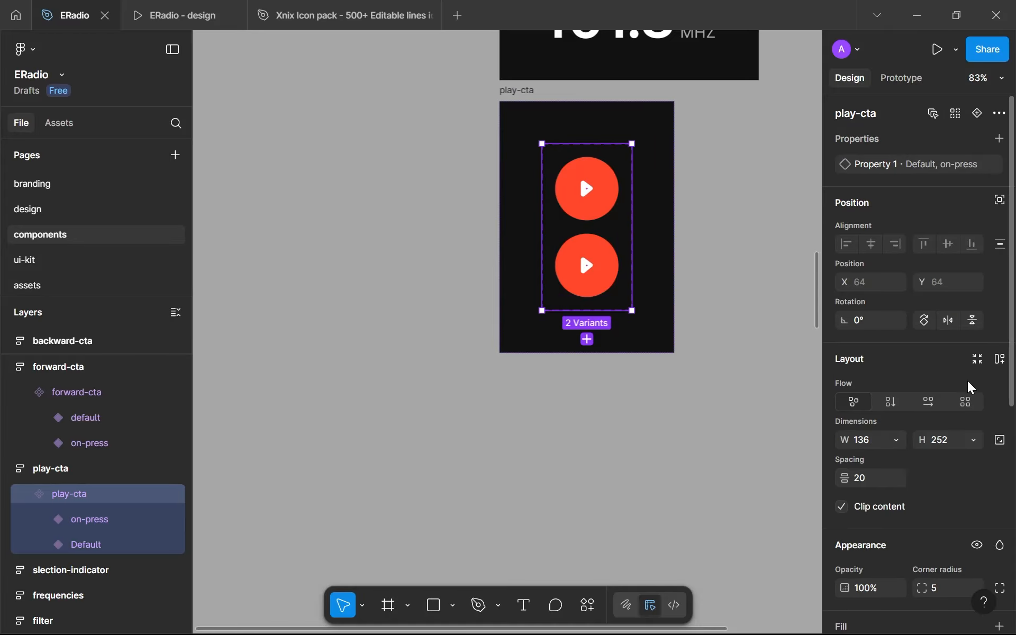
click(999, 363)
click(940, 491)
text(32)
key(Tab)
text(64)
click(937, 550)
text(64)
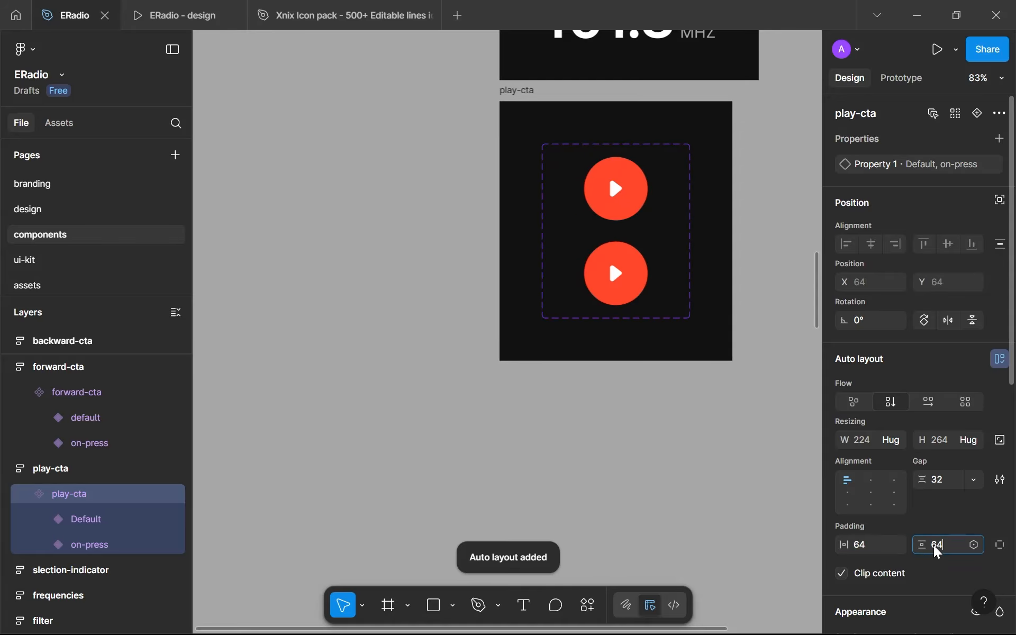
Step: Set the play-cta component set's stroke colour to the brand-500 variable
scroll(937, 529, down, 5)
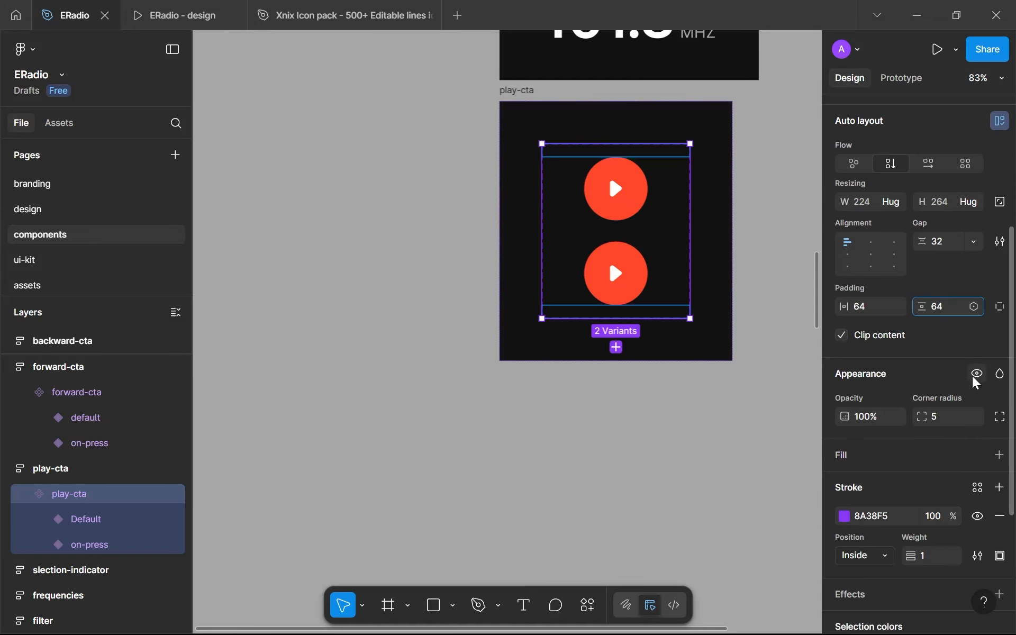
click(978, 487)
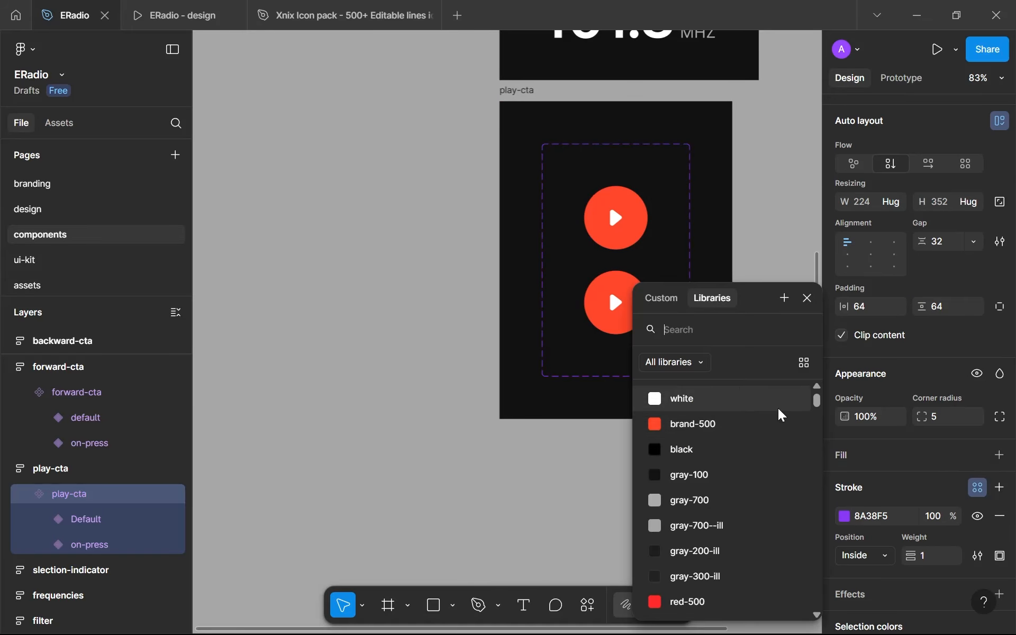
click(739, 425)
scroll(968, 458, down, 3)
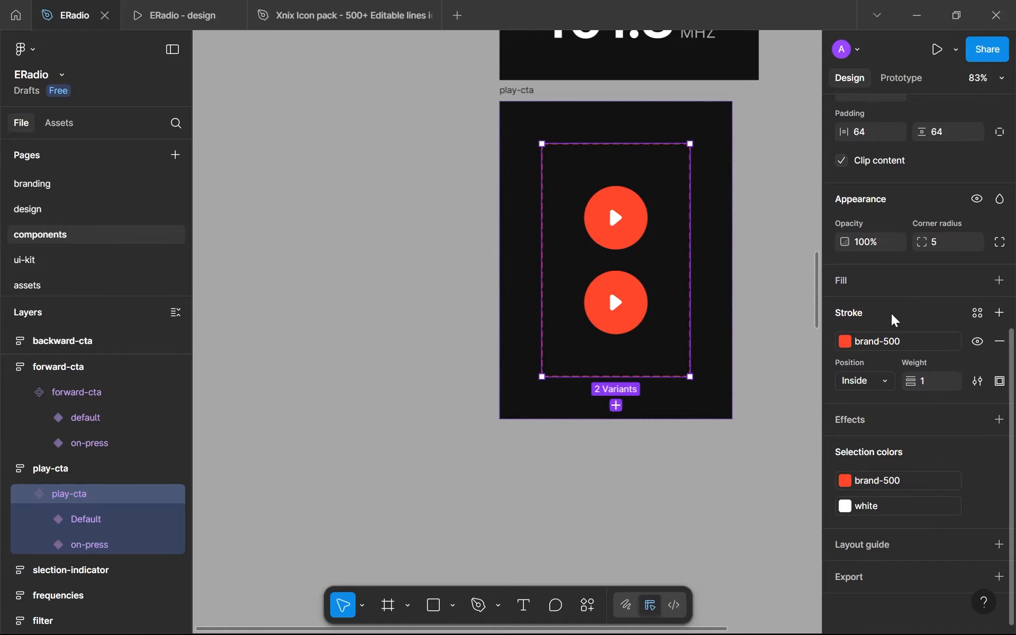
Step: Detach the brand-500 variable from the play-cta on-press variant's fill
click(637, 304)
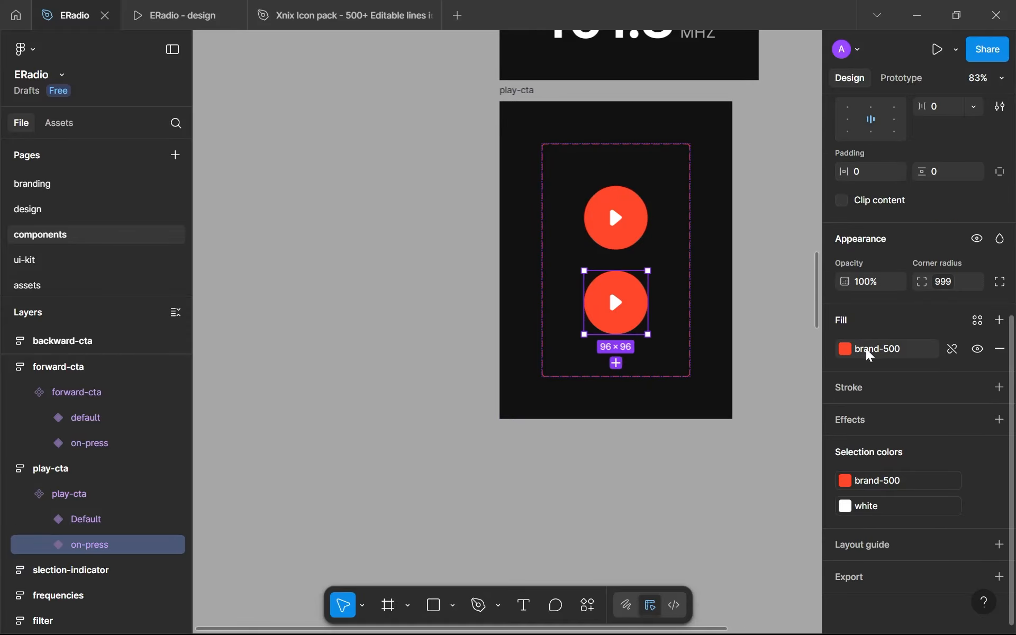
click(869, 352)
scroll(697, 453, down, 5)
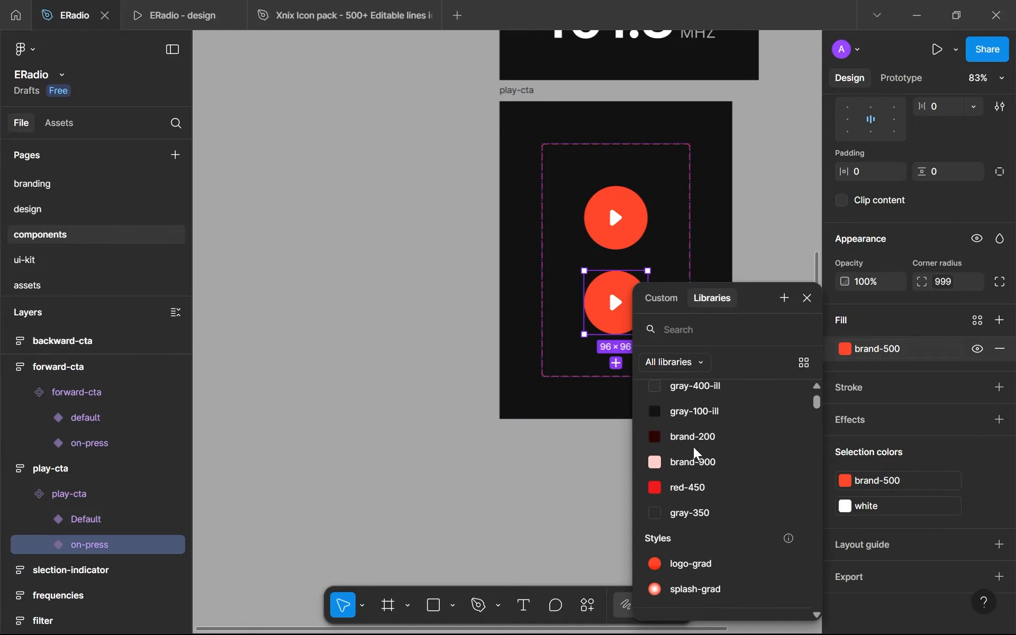
scroll(683, 490, up, 5)
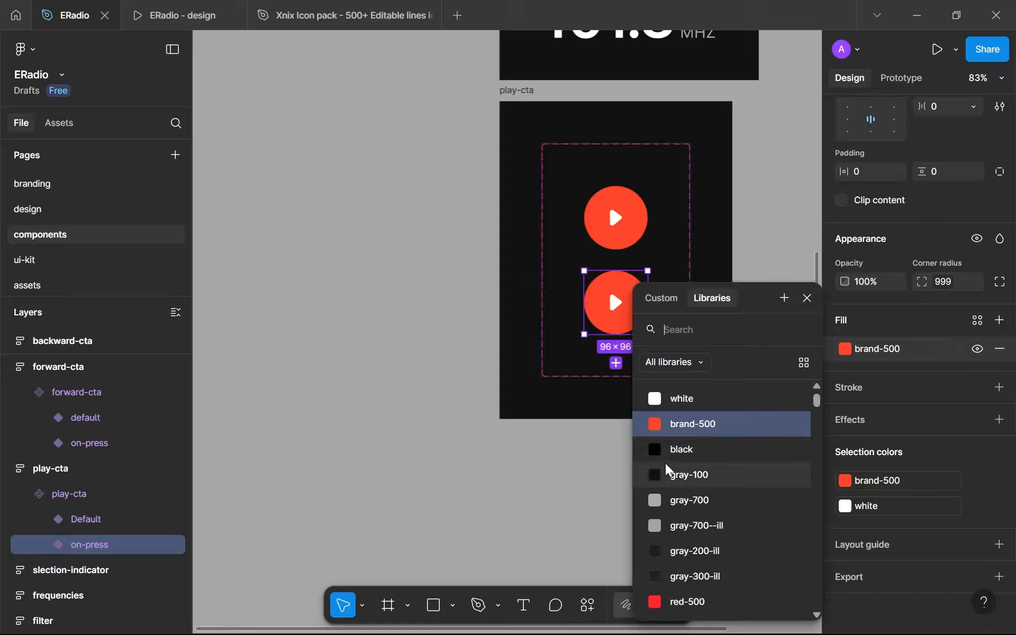
scroll(662, 474, down, 6)
scroll(660, 472, up, 4)
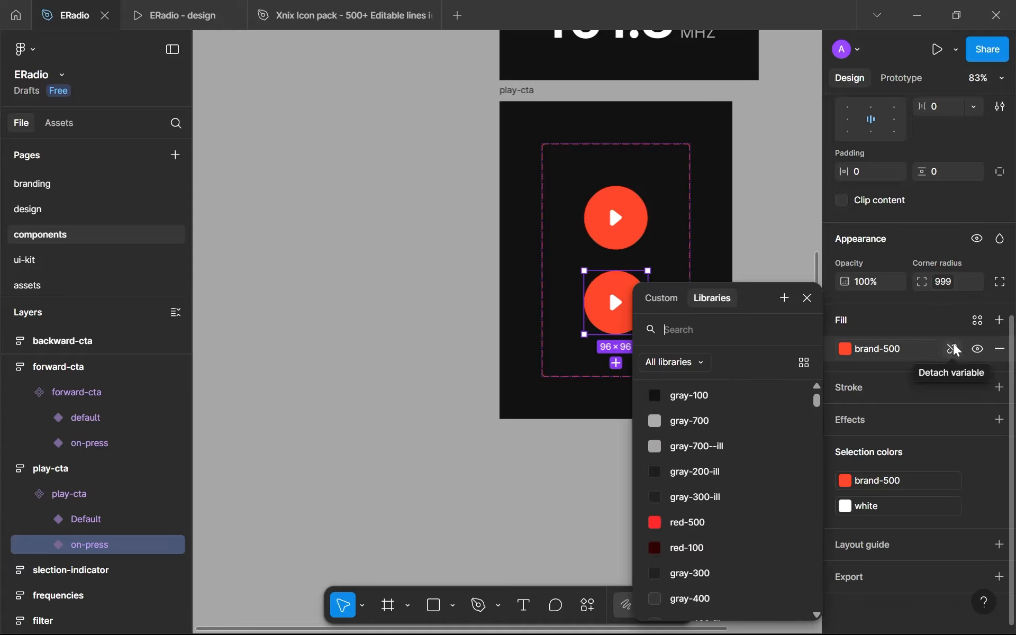
click(952, 349)
click(807, 299)
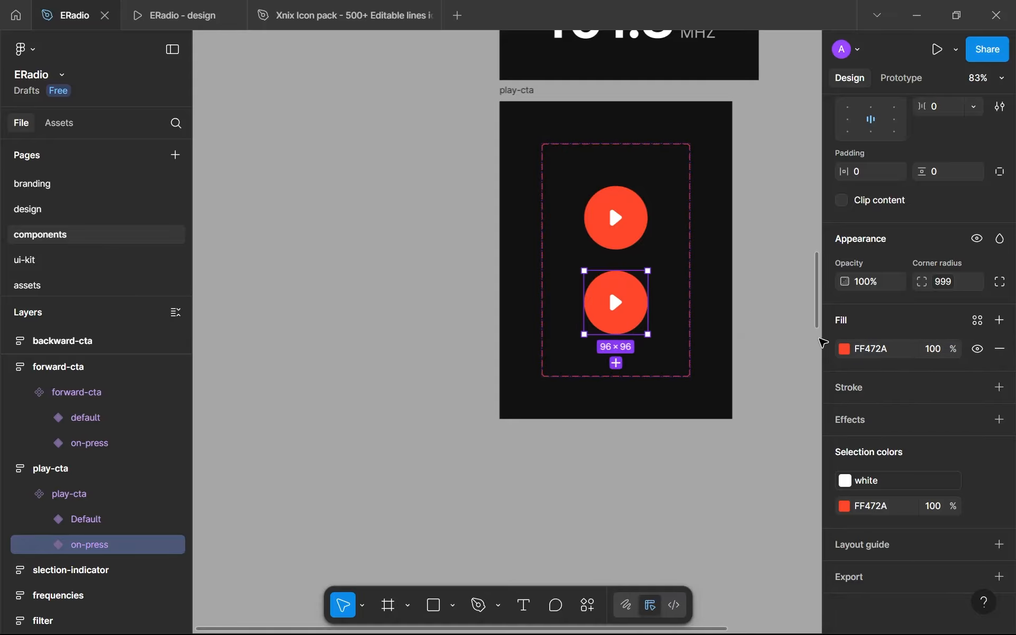
Step: Darken the play-cta on-press variant's fill to the hex colour EA3215
click(844, 349)
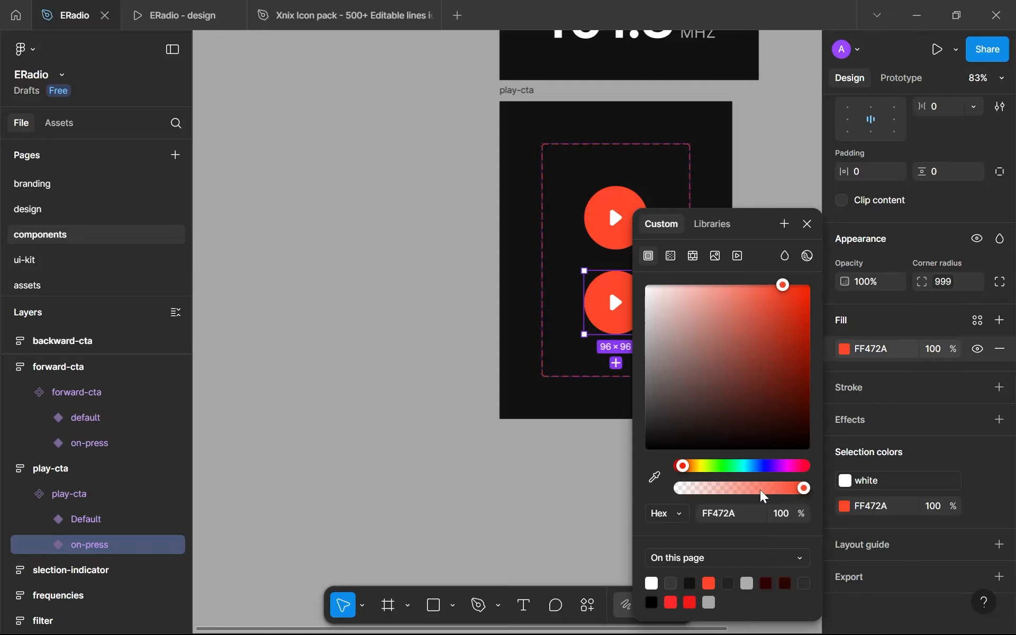
click(807, 224)
click(870, 351)
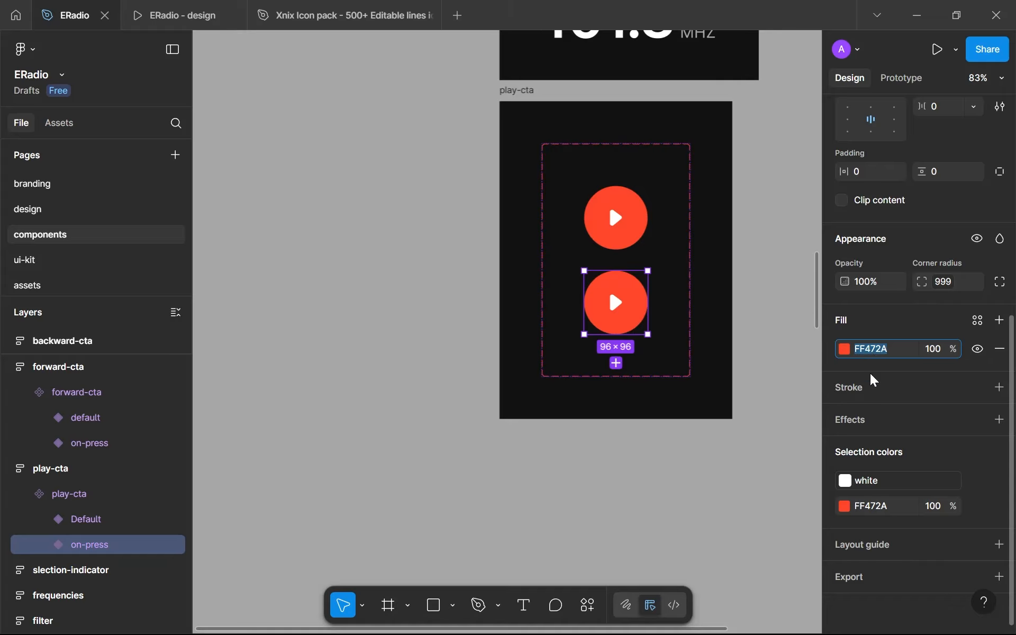
text(FE4629)
key(Return)
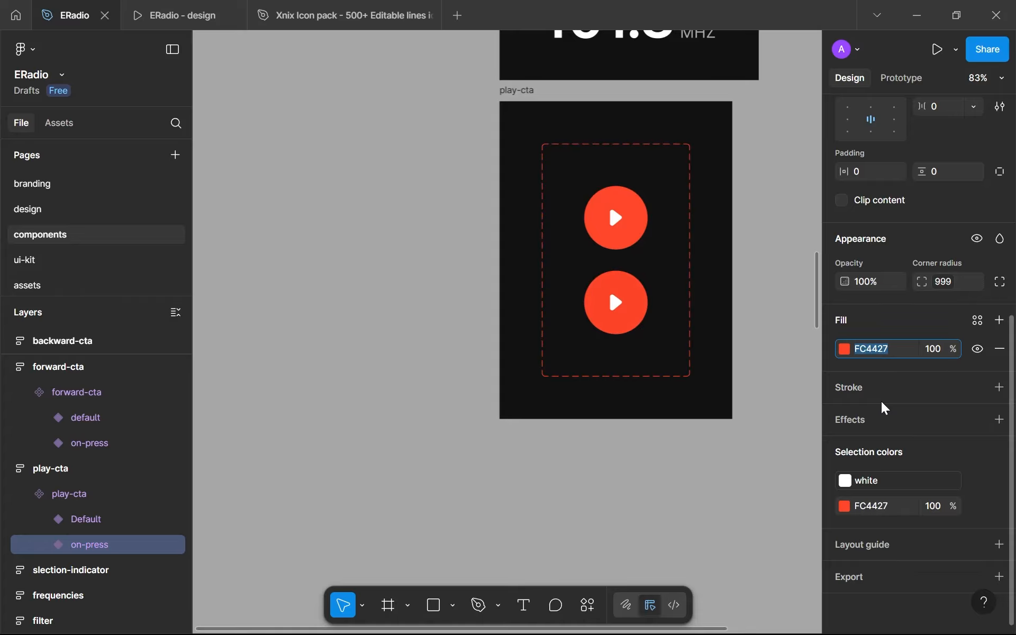
text(EF371A)
key(Return)
text(ED3518)
key(Return)
text(EA3215)
key(Return)
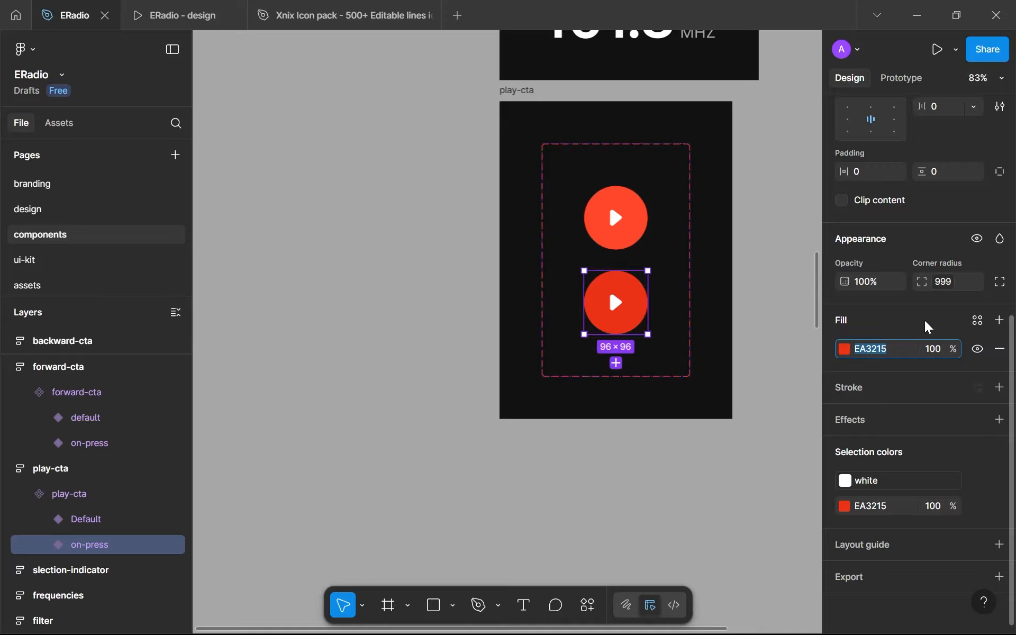
Step: Create a colour variable named brand-450 from the on-press variant's EA3215 fill
click(977, 320)
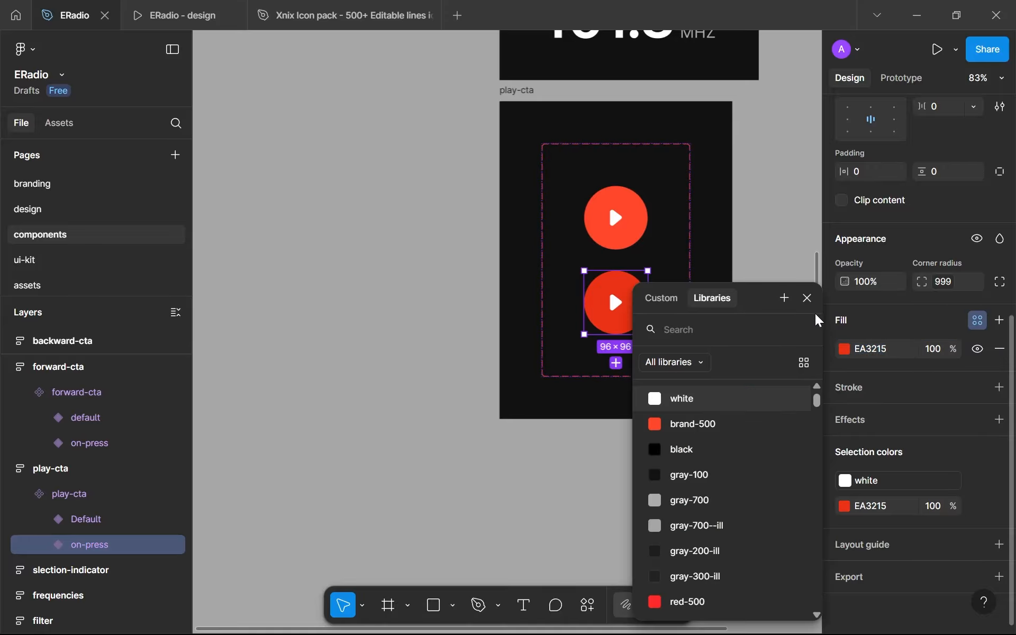
click(784, 298)
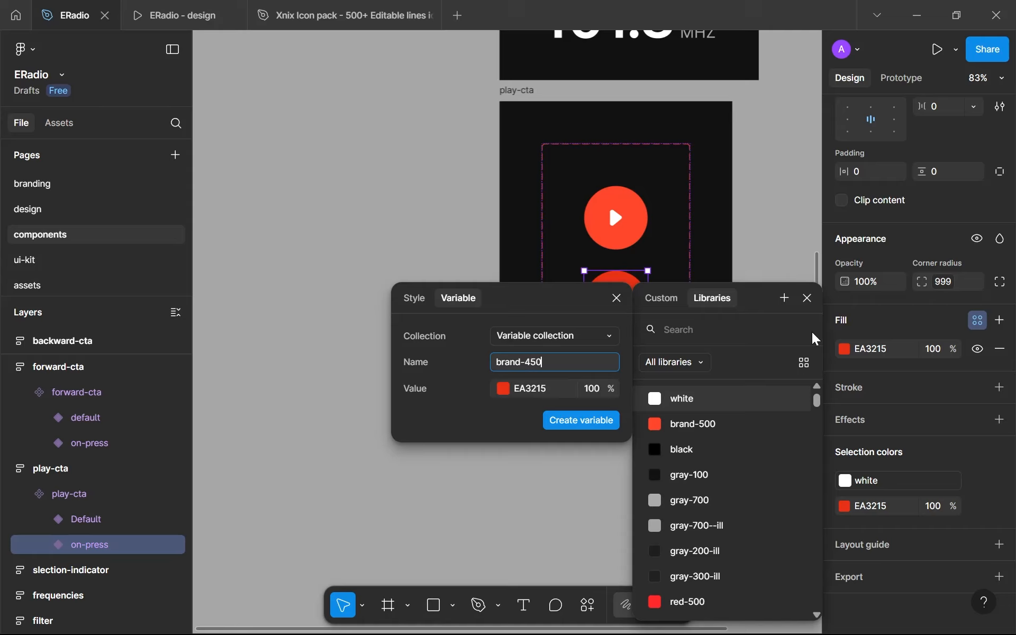
key(Return)
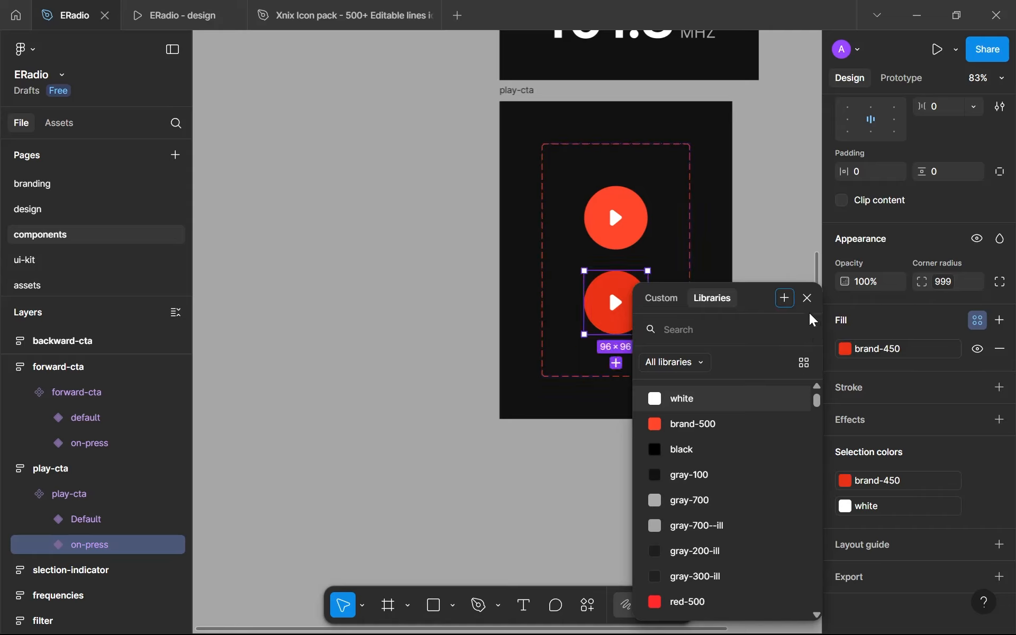
click(808, 298)
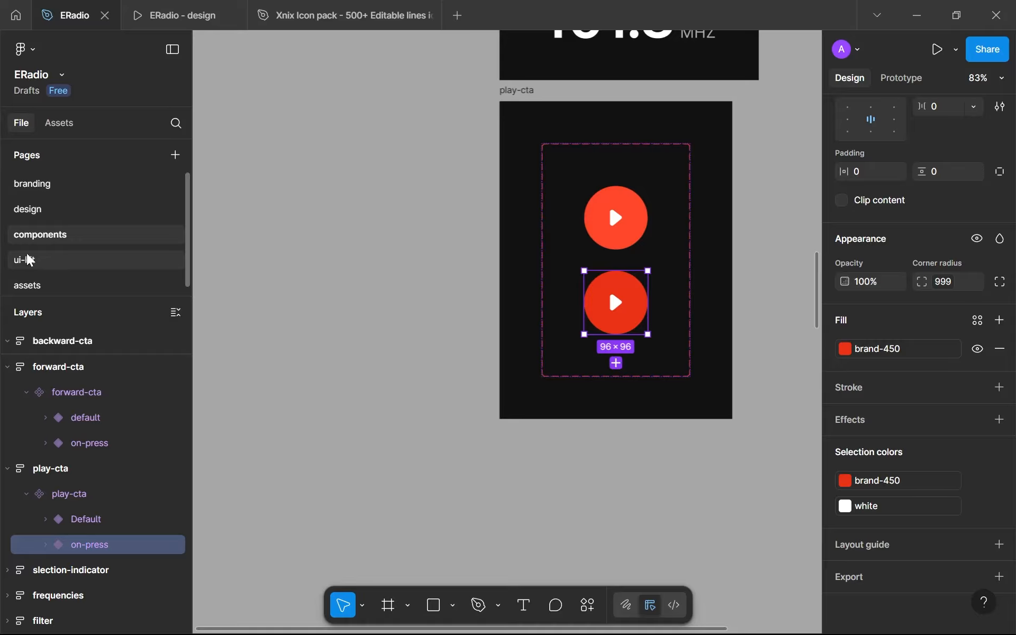
Step: Duplicate the brand-500 swatch in the colors frame of the branding page
click(40, 194)
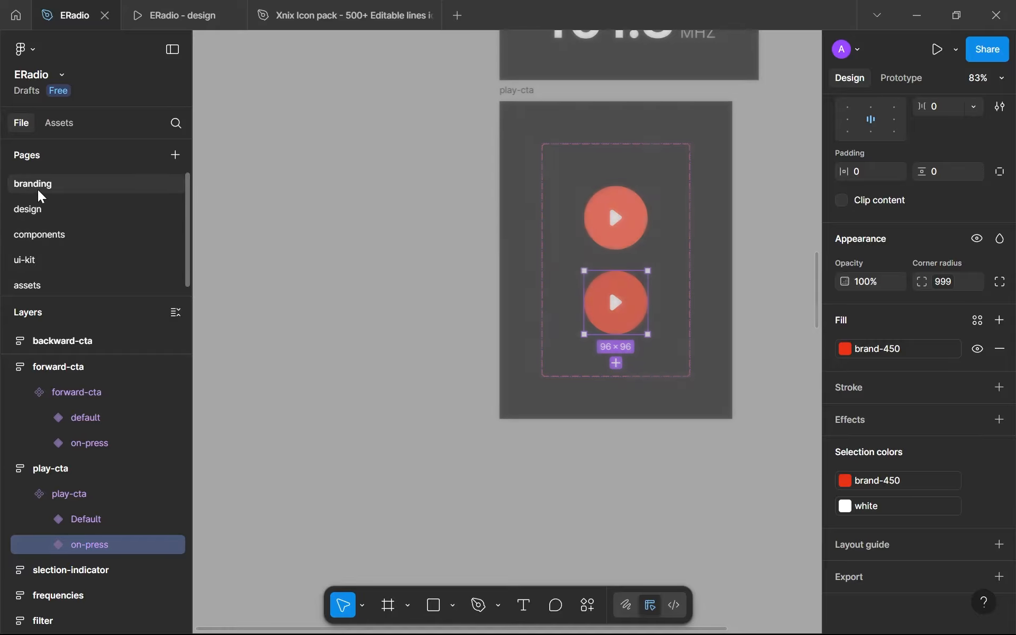
ctrl+scroll(440, 271, up, 3)
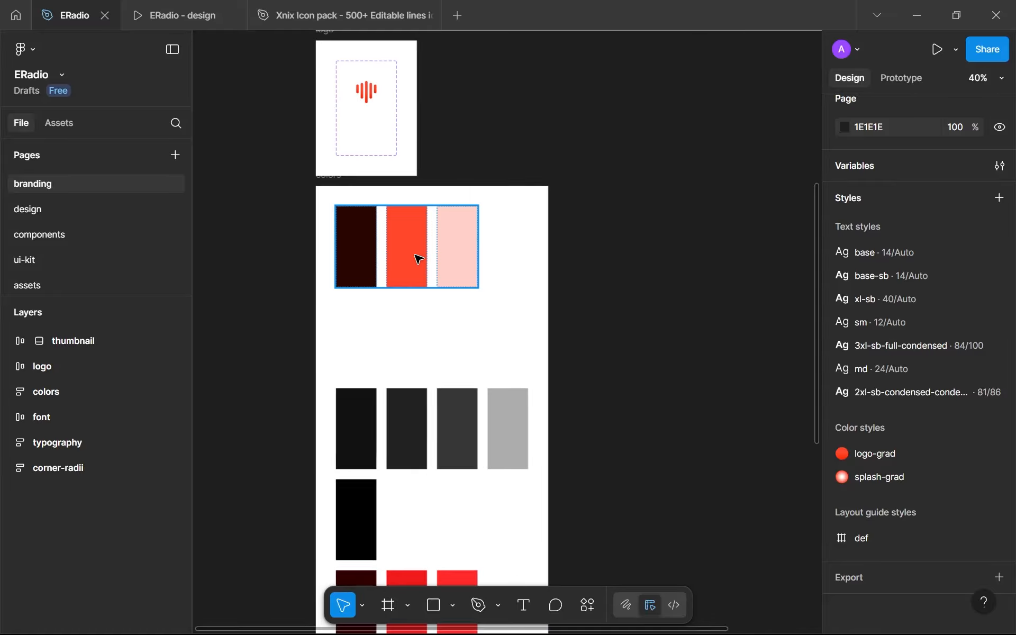
click(415, 256)
key(ctrl+d)
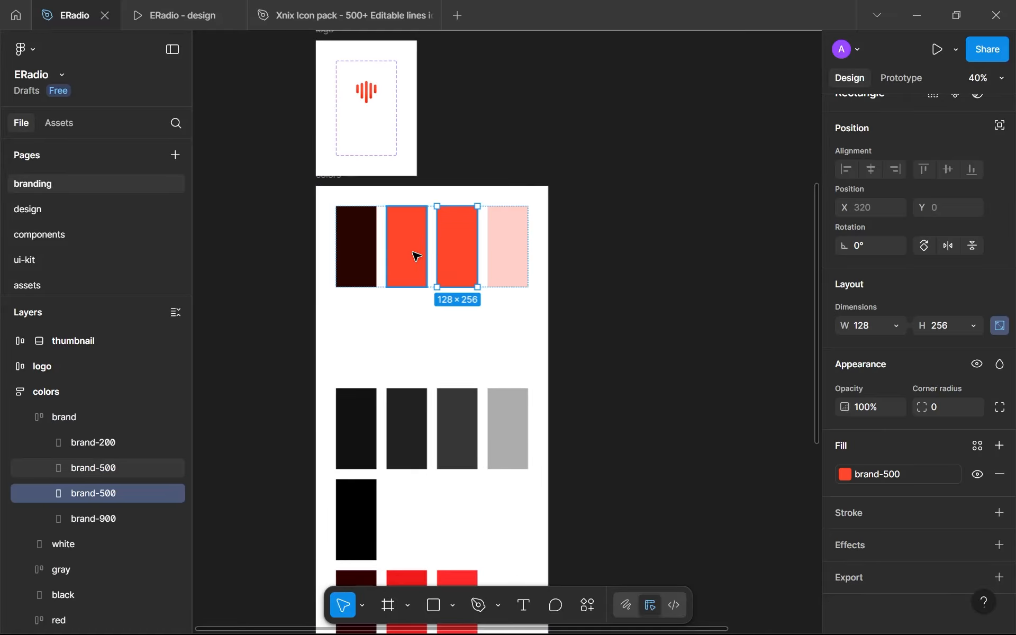
Step: Rename the first of the two brand-500 swatch layers to brand-450
click(416, 257)
double_click(102, 468)
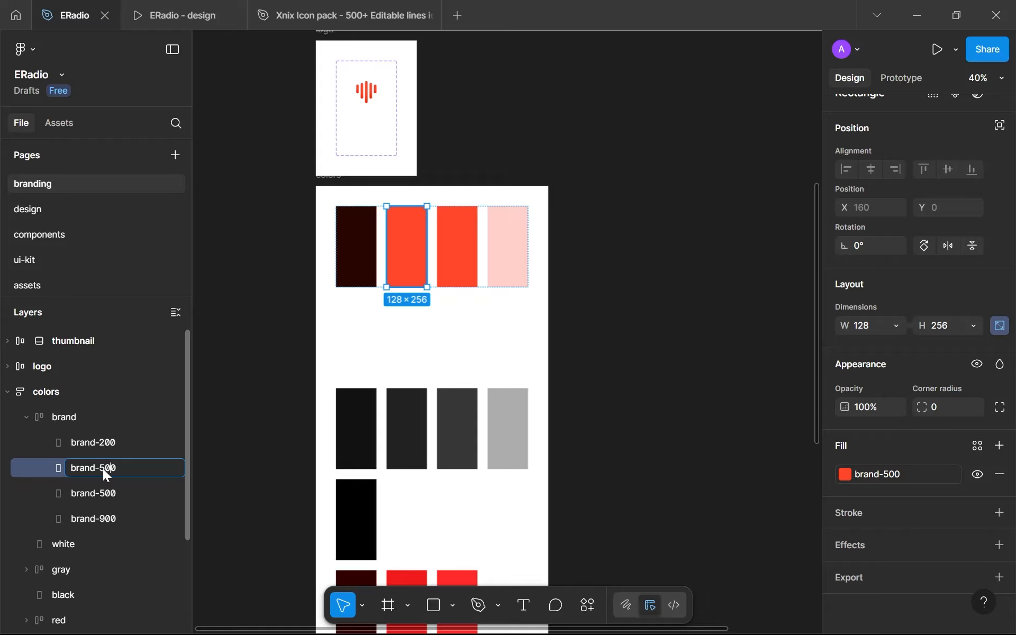
text(45)
key(Return)
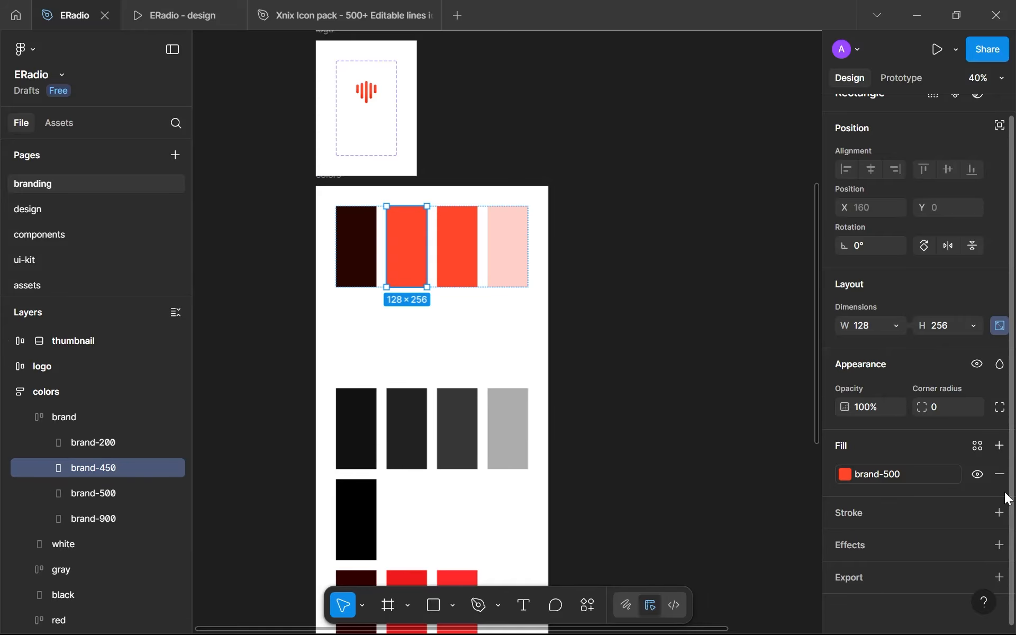
Step: Apply the brand-450 colour variable to the brand-450 swatch's fill
click(909, 477)
scroll(668, 538, down, 5)
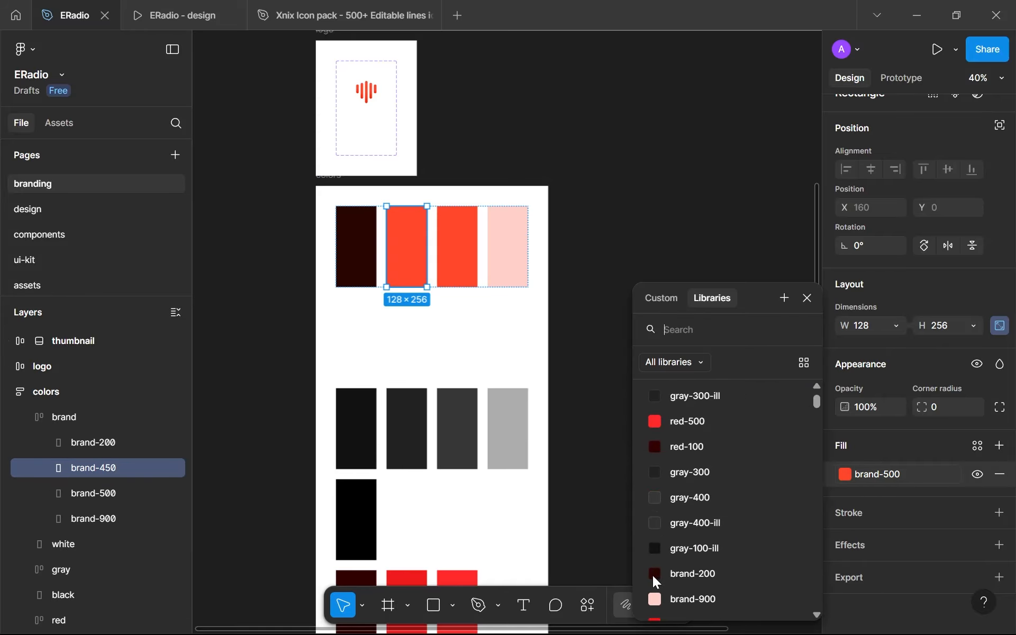
click(683, 538)
click(598, 363)
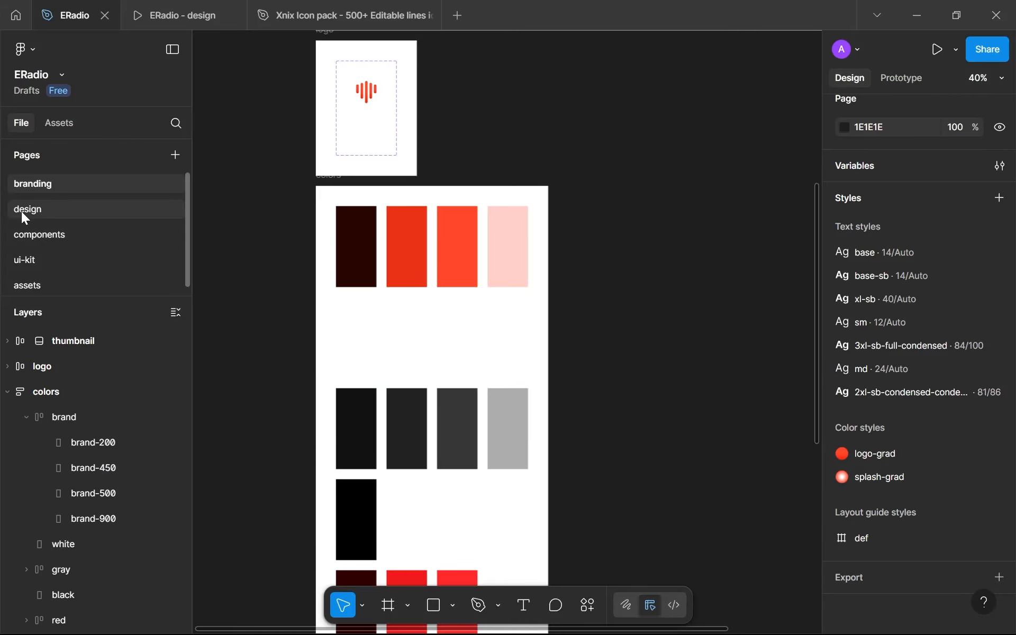
Step: On the components page, rename the play-cta component's brighter first variant to default
click(43, 228)
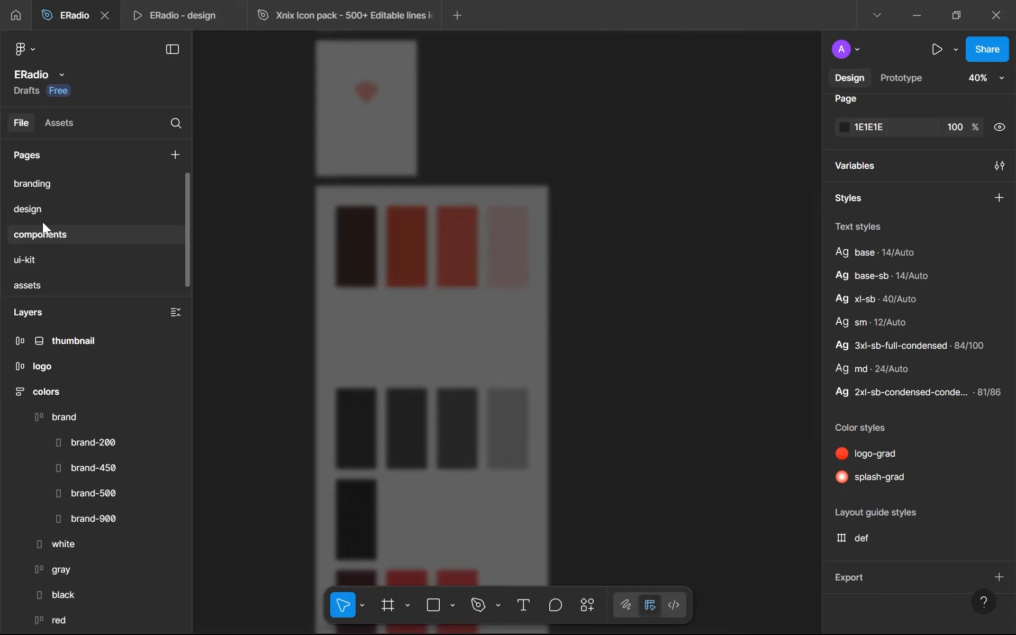
scroll(627, 307, up, 1)
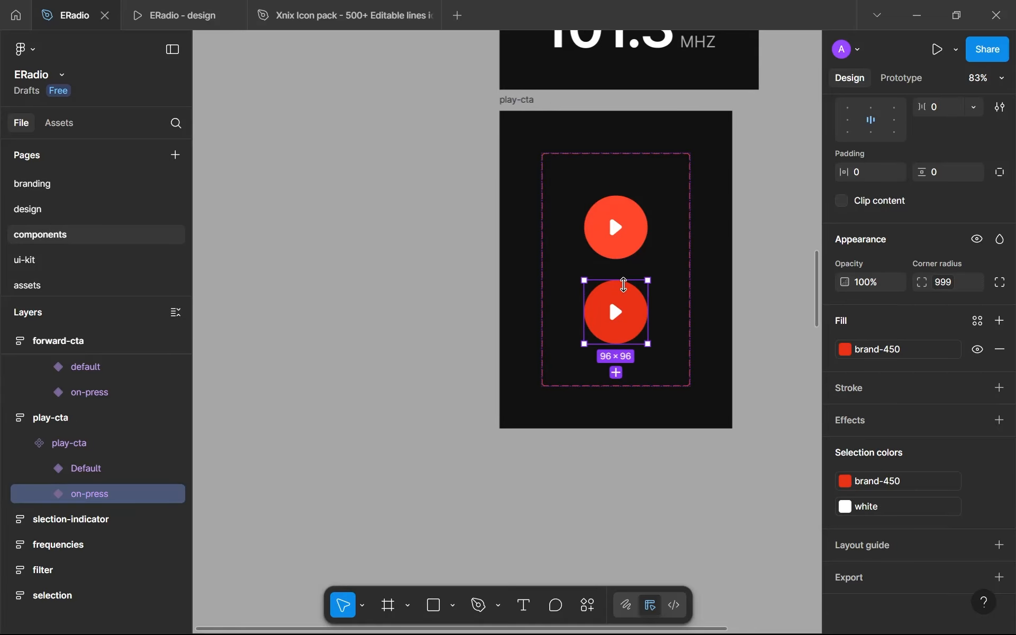
scroll(911, 309, up, 6)
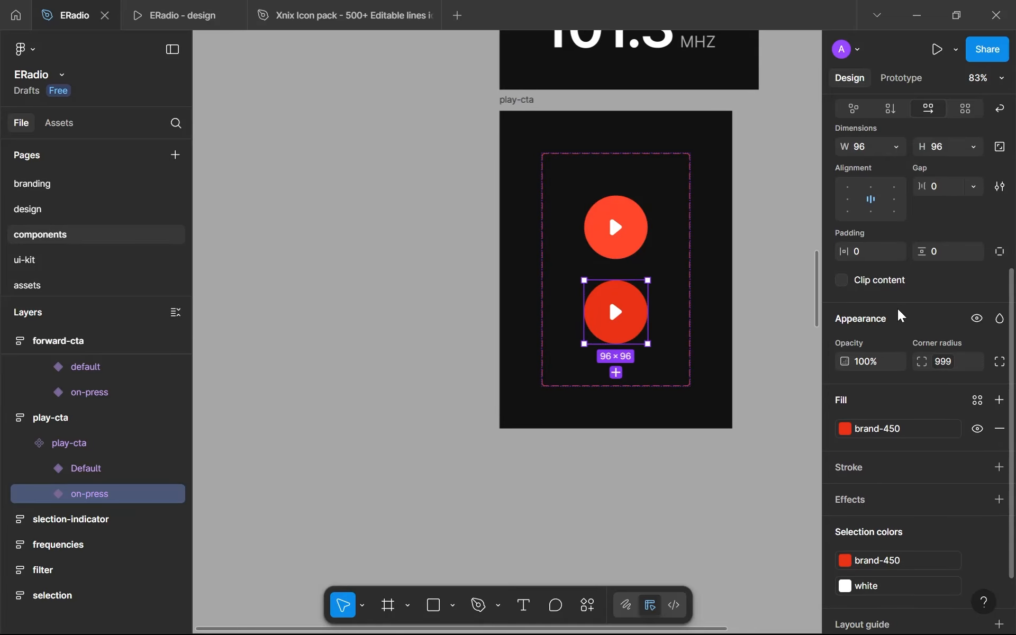
click(616, 228)
click(933, 113)
scroll(934, 113, up, 1)
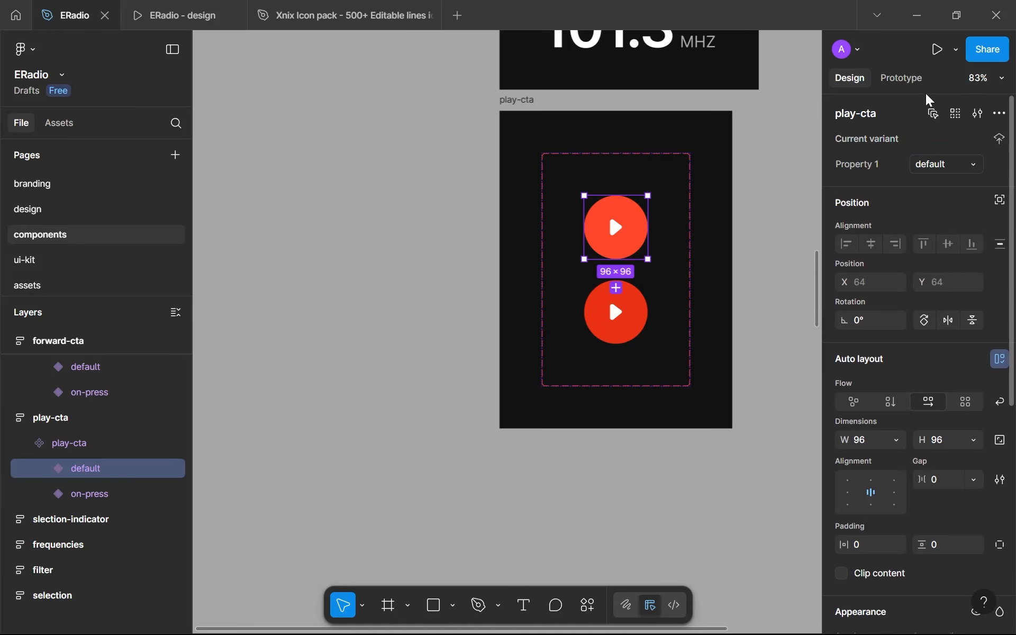
Step: Add a While pressing interaction to the play-cta default variant that changes it to on-press
click(911, 80)
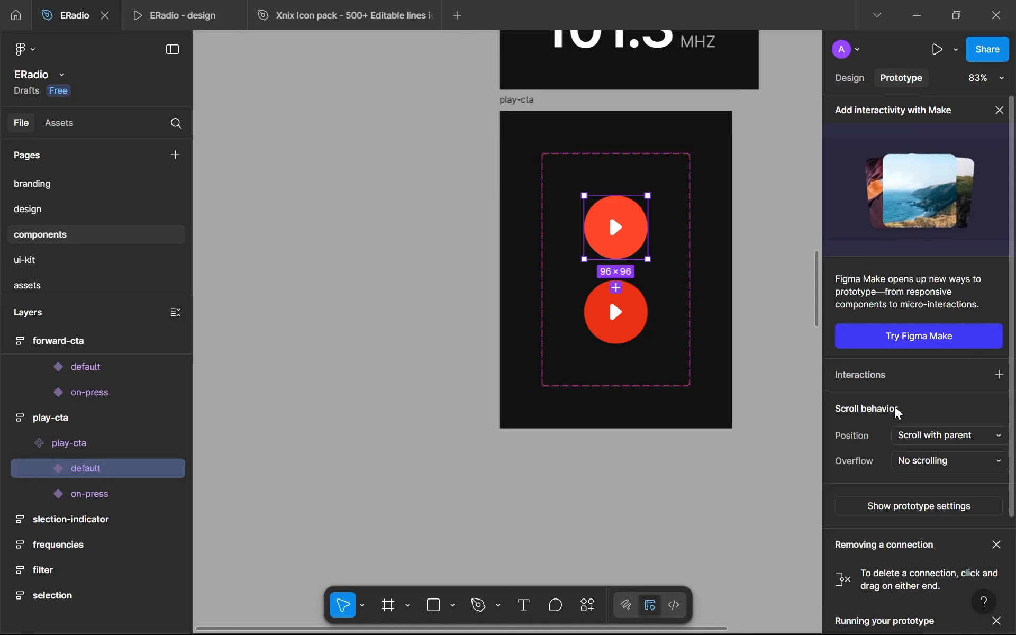
click(903, 373)
click(871, 408)
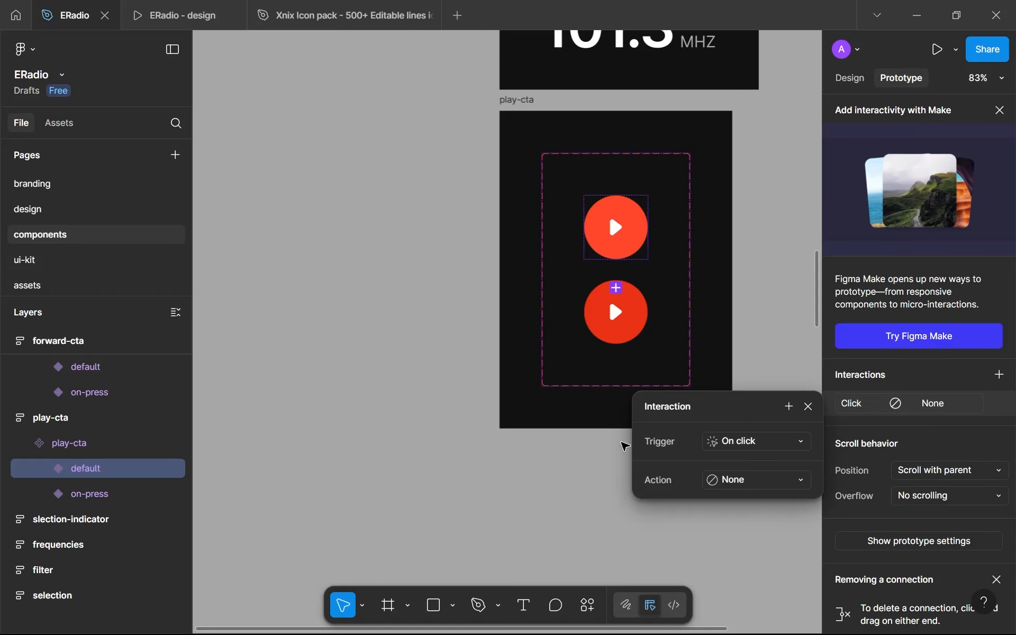
click(755, 455)
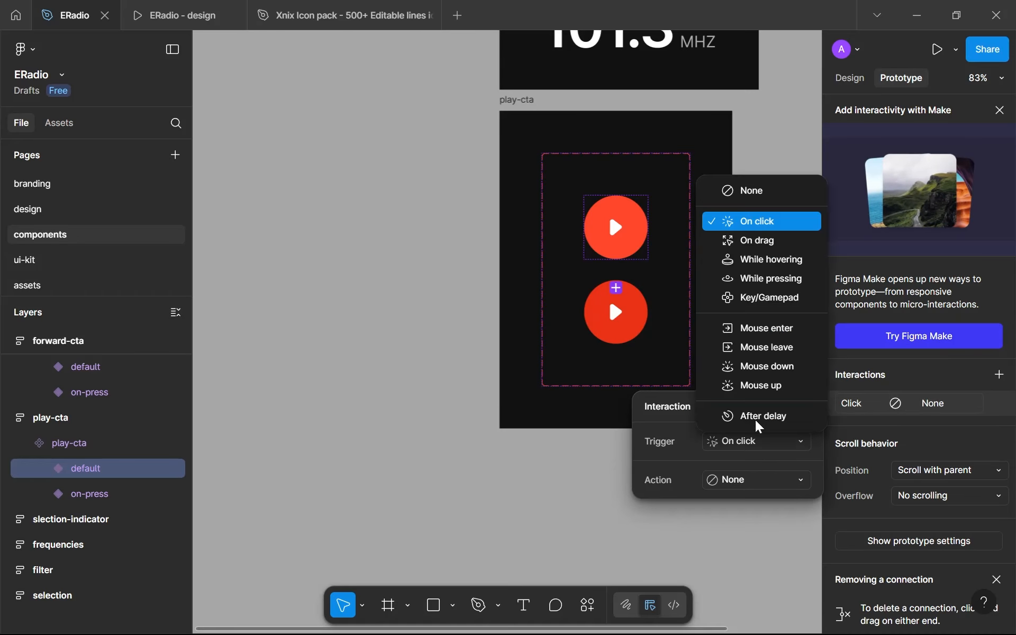
click(784, 279)
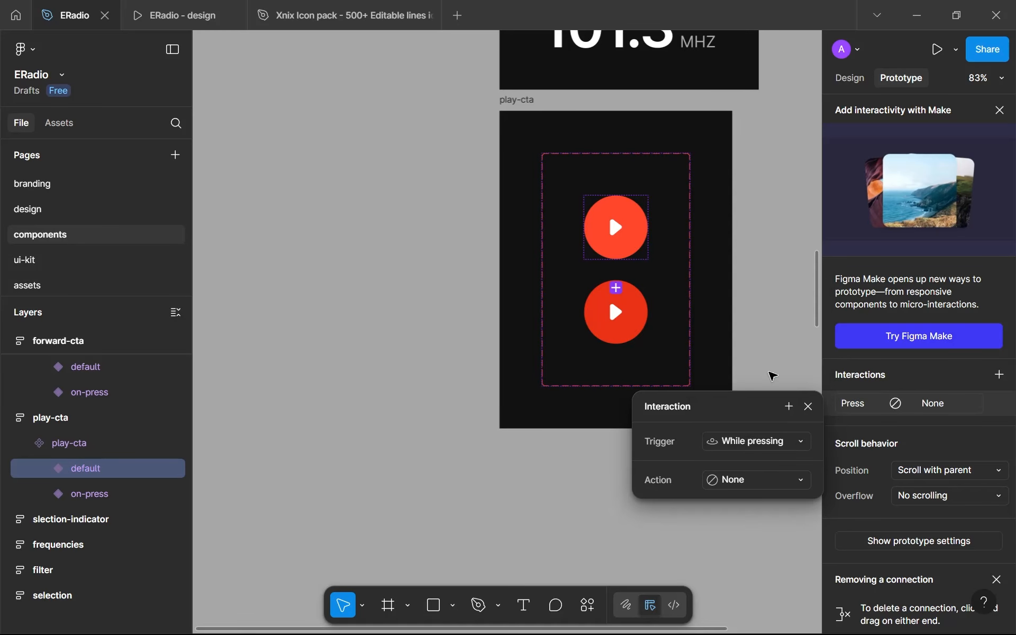
click(773, 479)
click(768, 260)
click(730, 505)
click(729, 527)
Step: Set the play-cta press interaction's animation to Smart animate with an Ease in curve and a 200ms duration
click(712, 544)
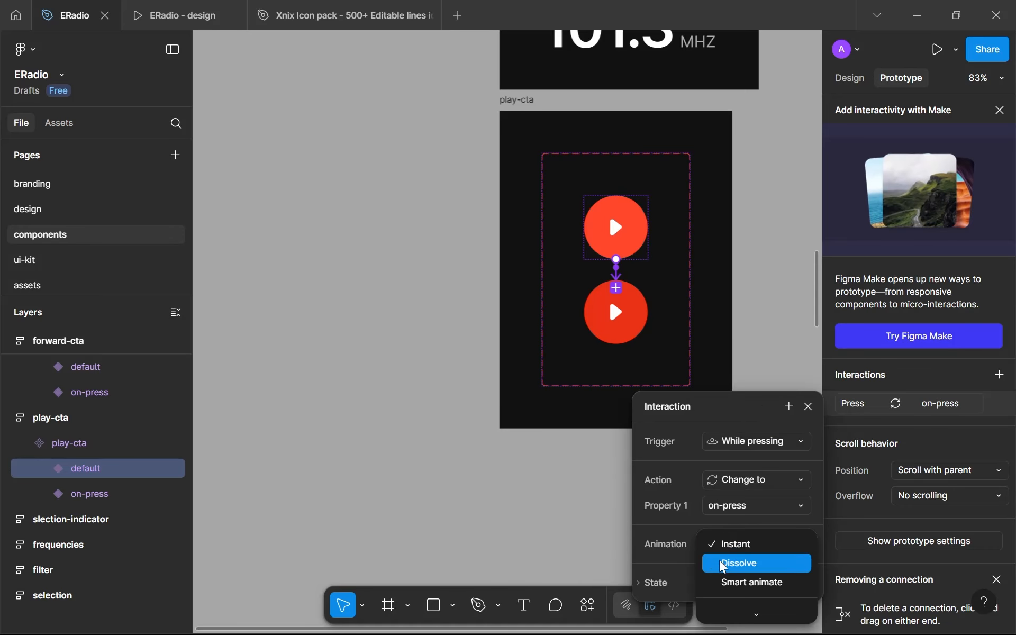
click(728, 580)
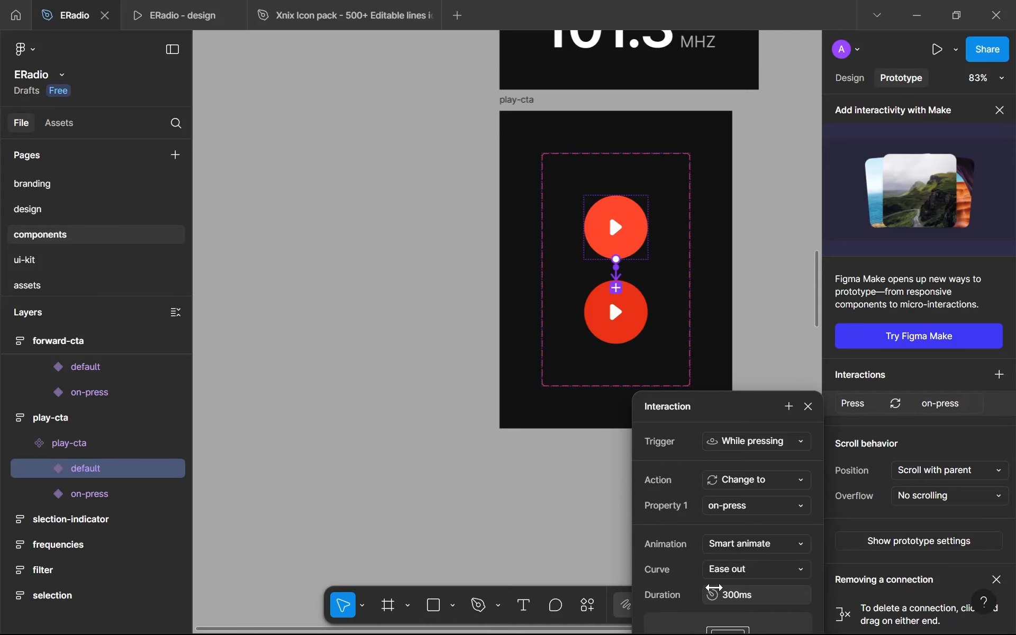
click(722, 571)
click(719, 562)
click(726, 596)
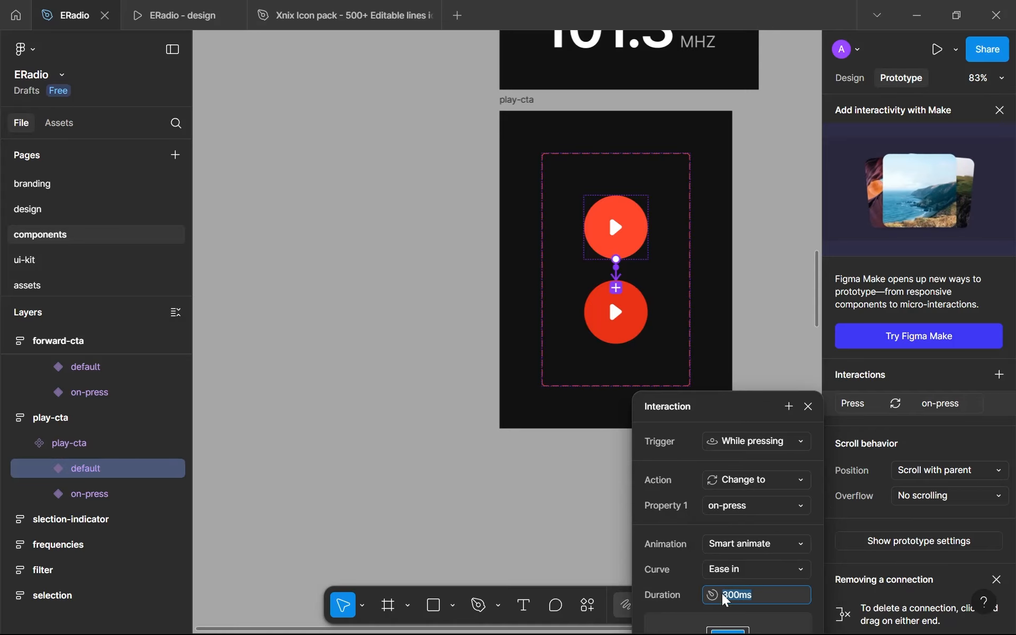
key(Left)
text(1)
key(Return)
click(735, 603)
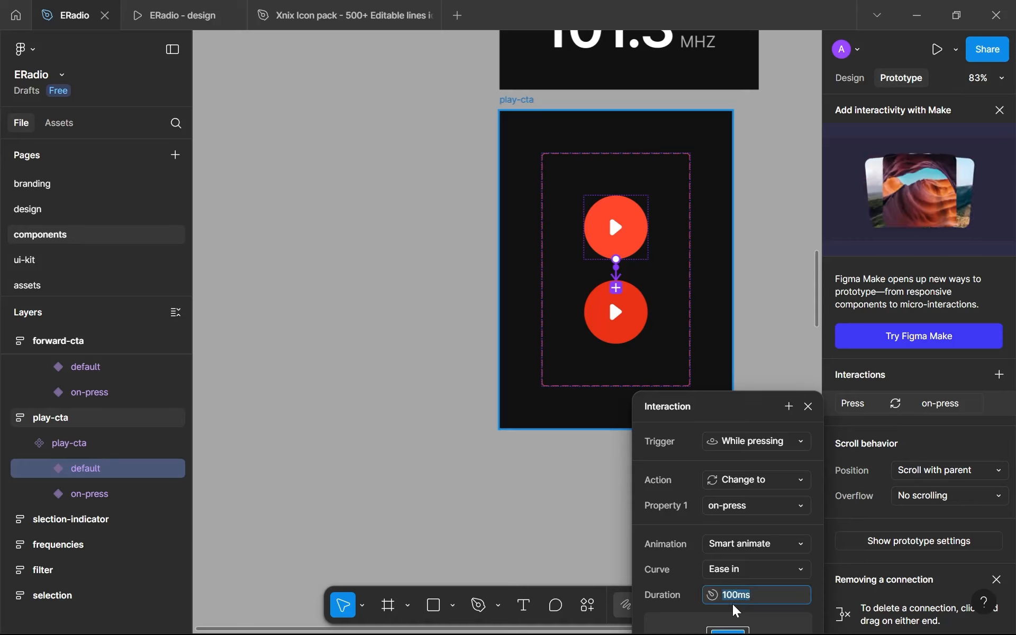
key(Left)
key(Delete)
text(2)
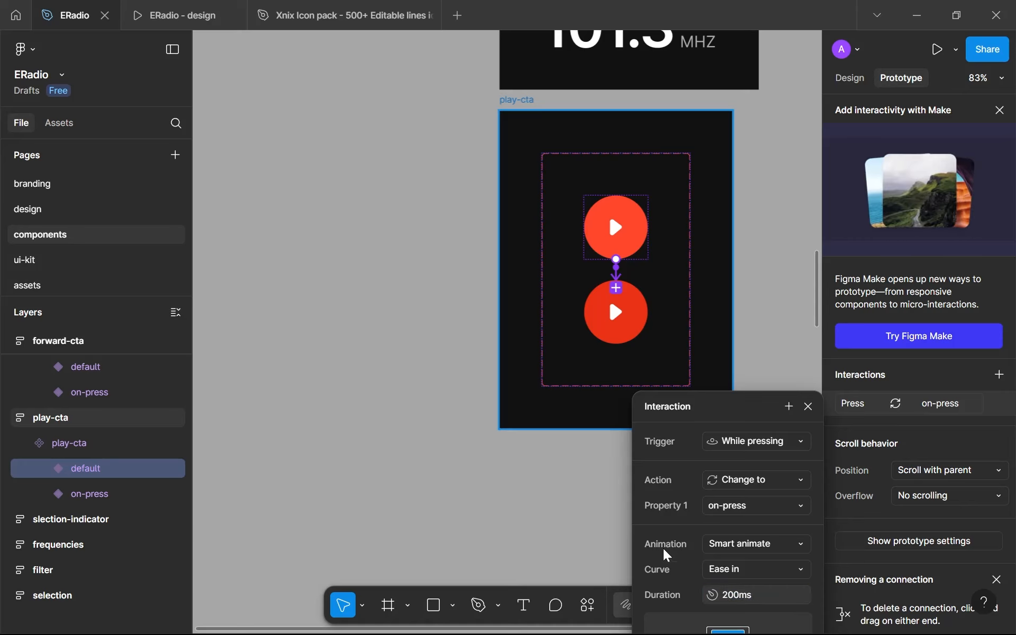
click(596, 511)
Step: Add a third variant to the play-cta component set
scroll(652, 404, down, 5)
scroll(582, 318, down, 2)
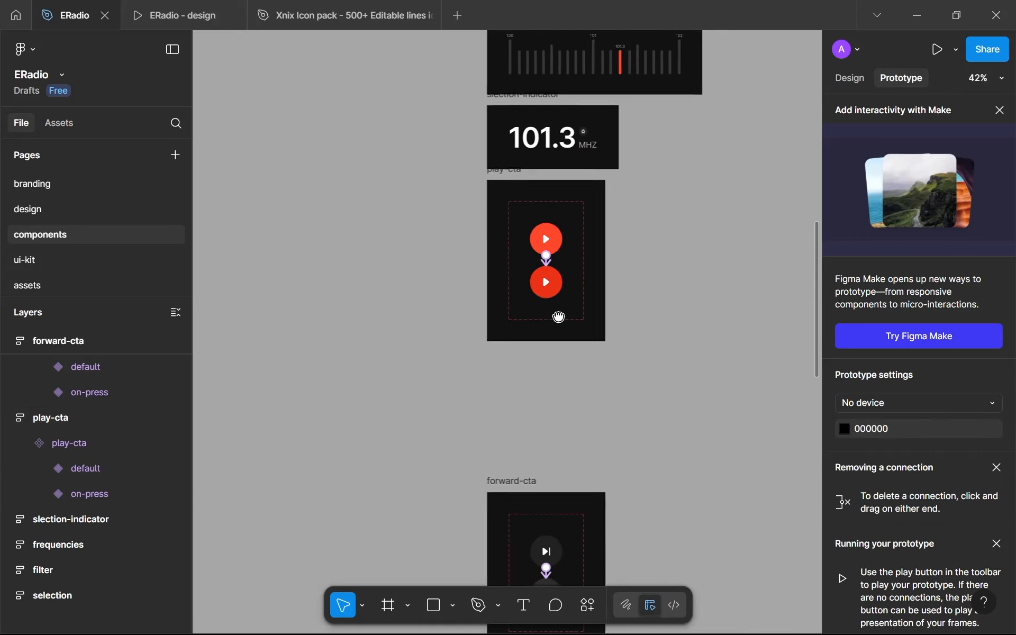
click(556, 235)
click(555, 234)
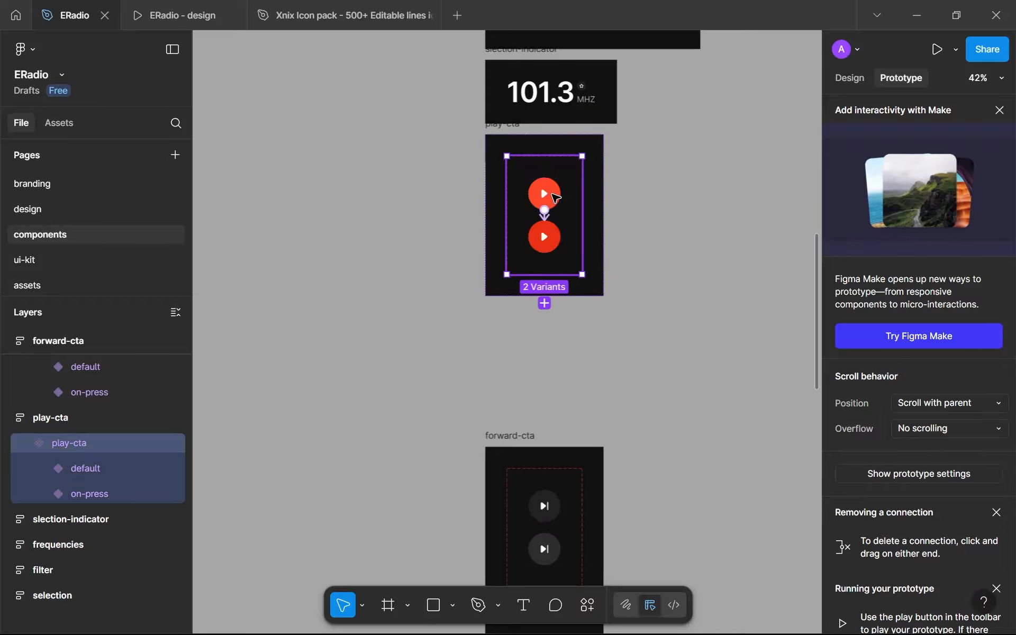
click(546, 305)
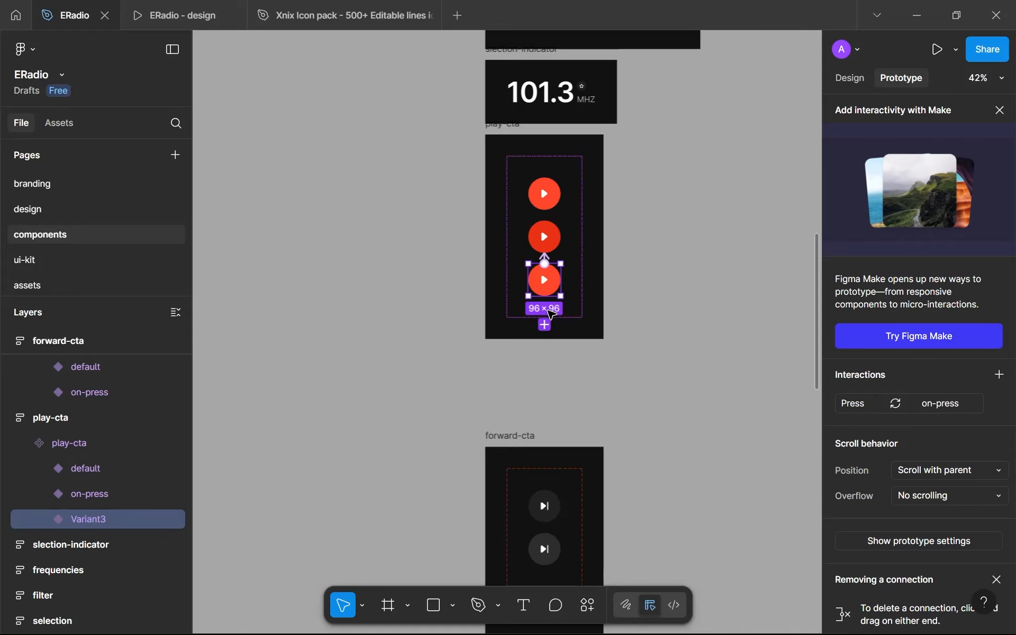
Step: Remove the press interaction from the third play-cta variant
click(849, 85)
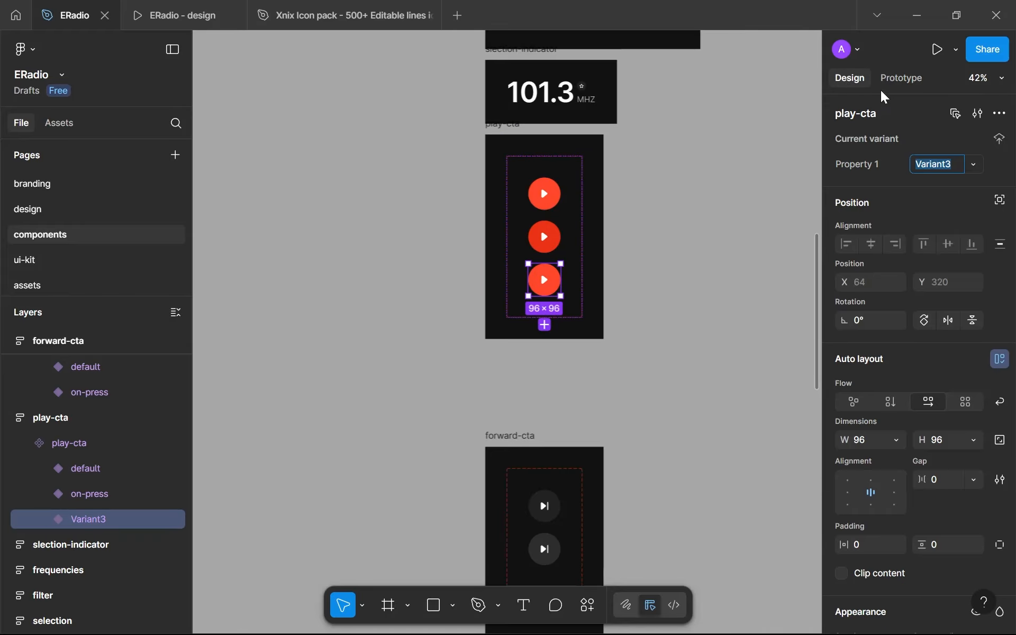
click(895, 80)
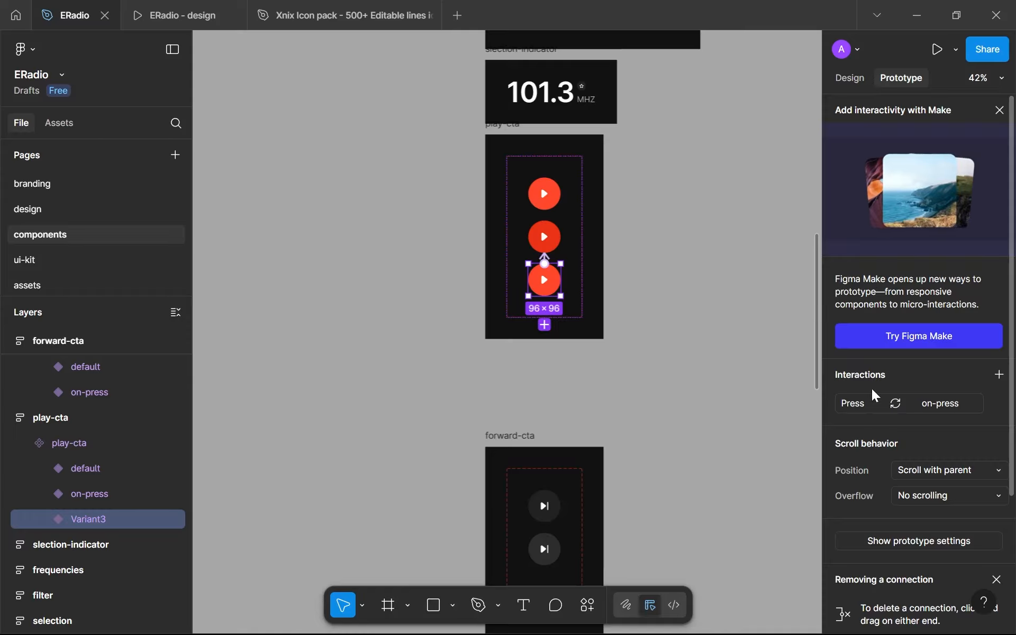
scroll(562, 281, up, 5)
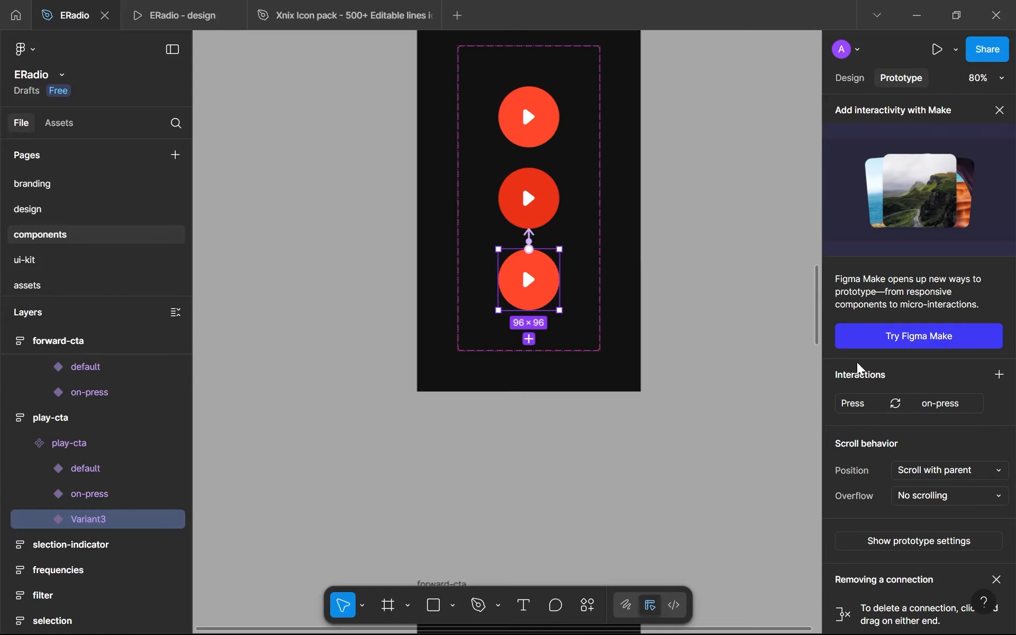
mouse_move(995, 412)
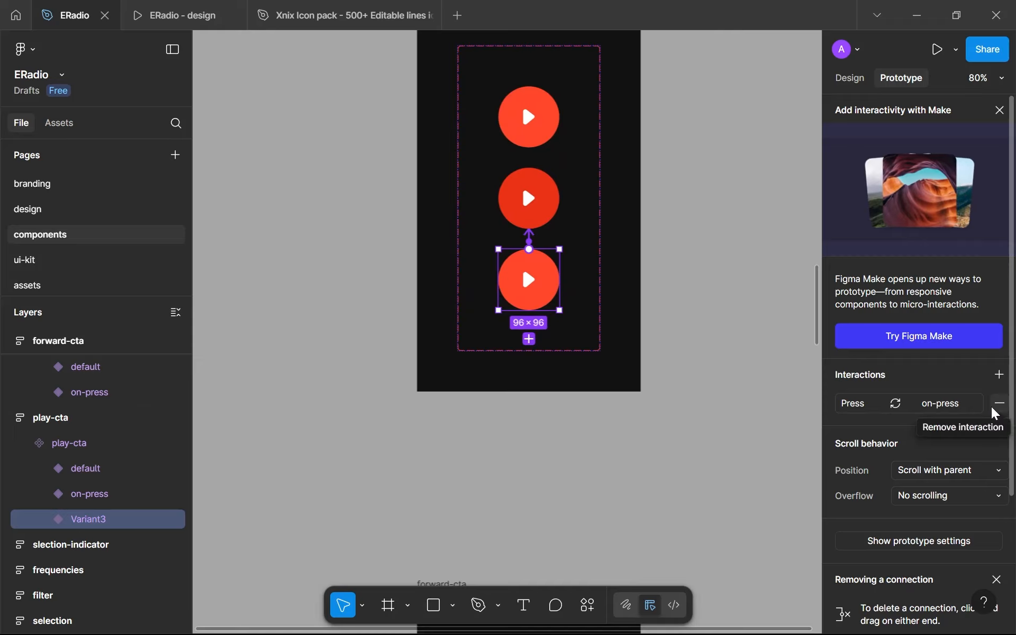
click(1000, 404)
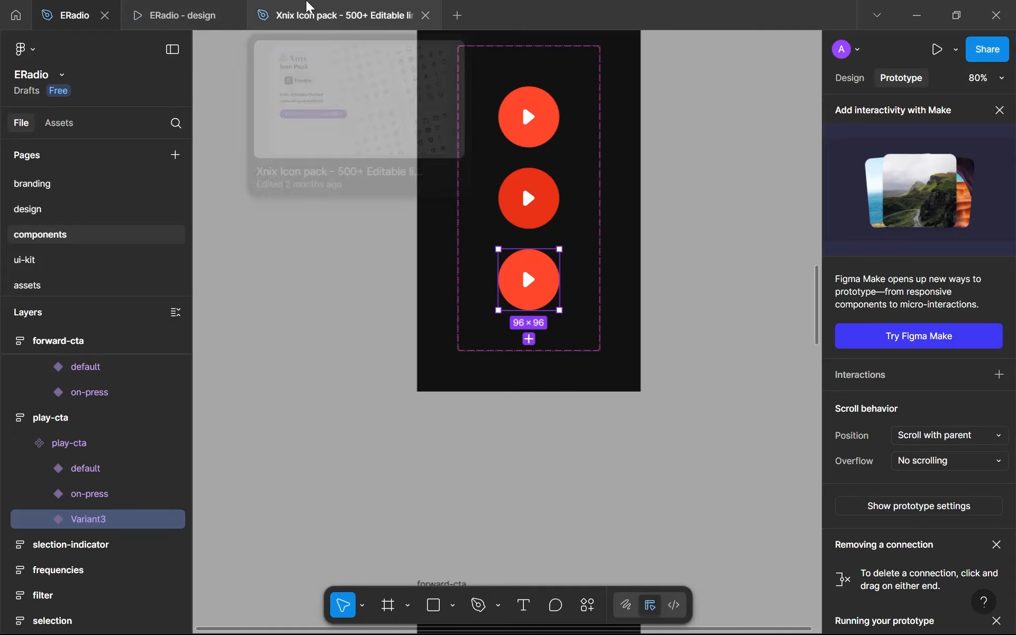
Step: Copy the vector group inside the Pause icon from the Media Player set of the Xnix icon pack file
click(310, 6)
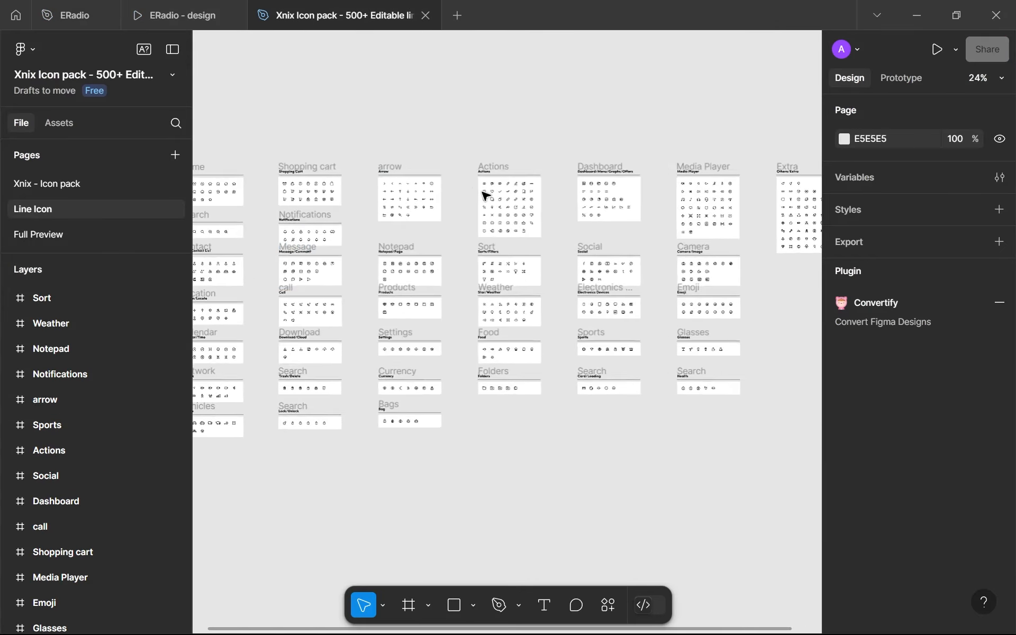
scroll(486, 195, up, 5)
drag(566, 229, 385, 231)
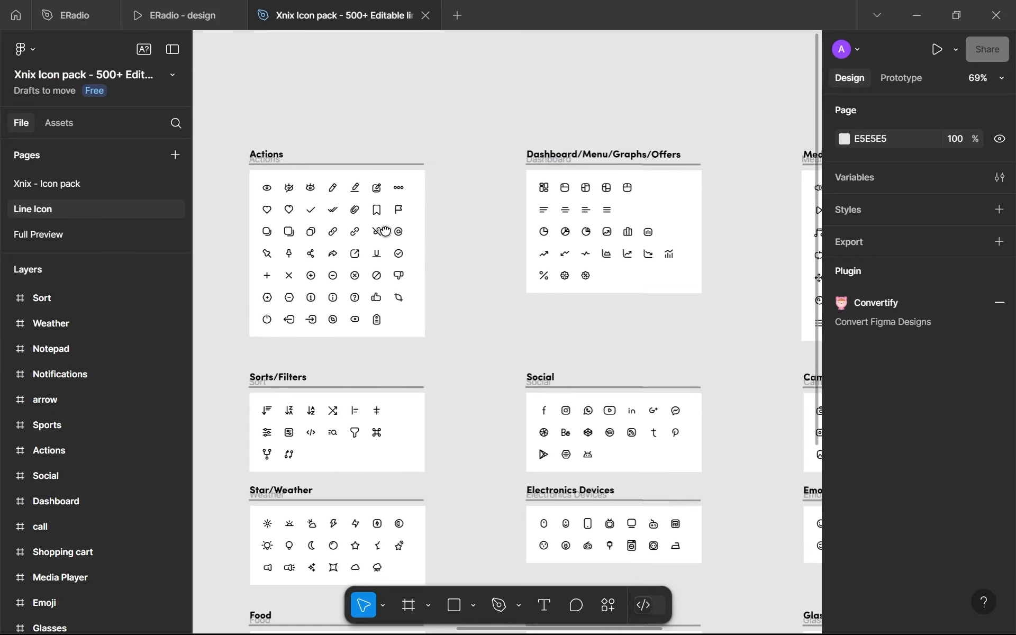
scroll(471, 281, down, 3)
drag(738, 202, 553, 160)
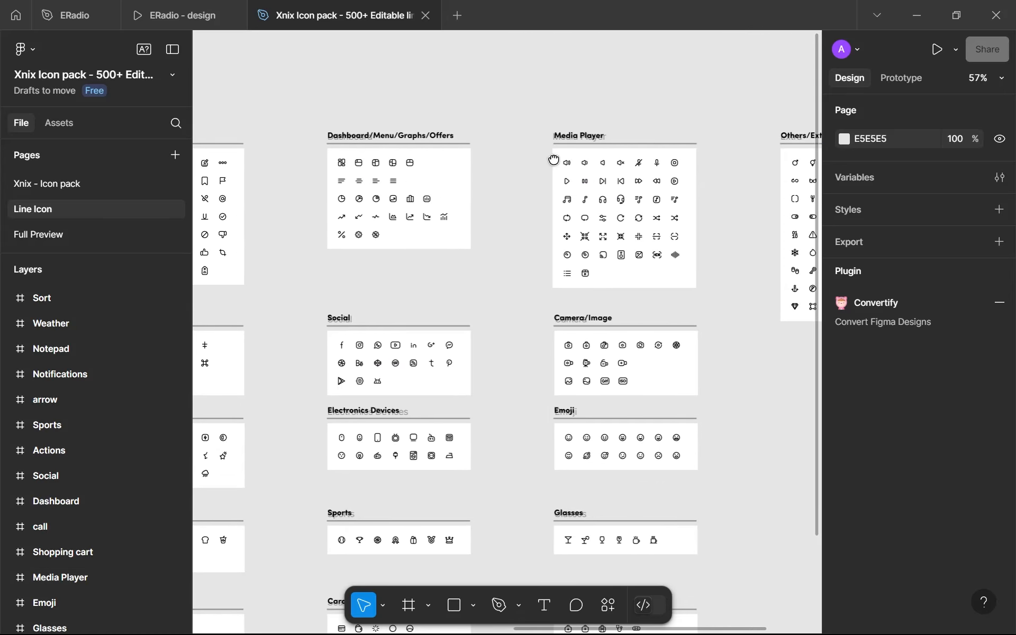
scroll(464, 169, up, 10)
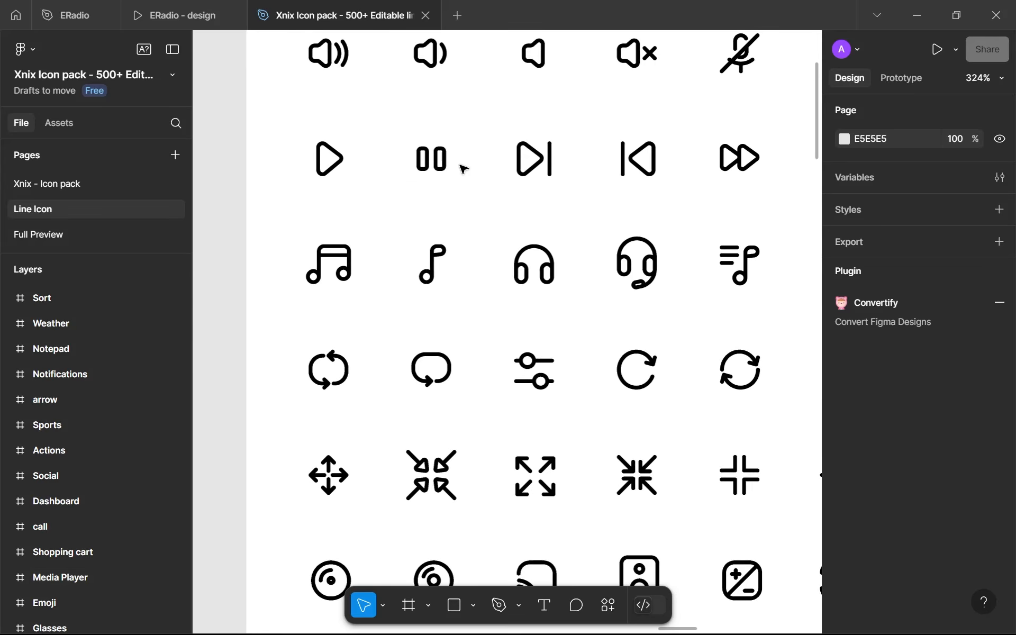
click(435, 167)
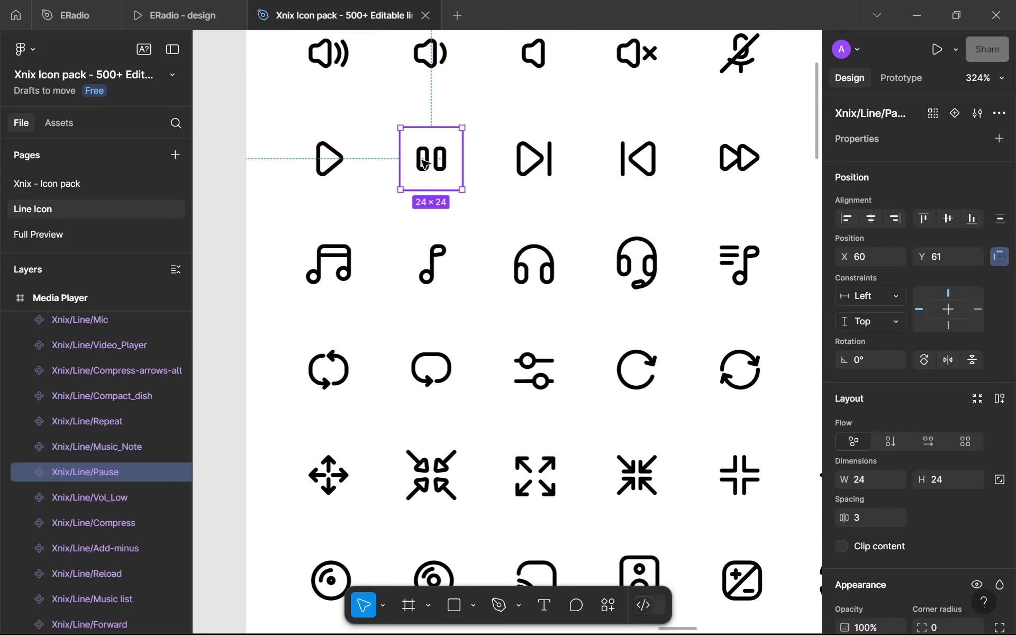
double_click(424, 164)
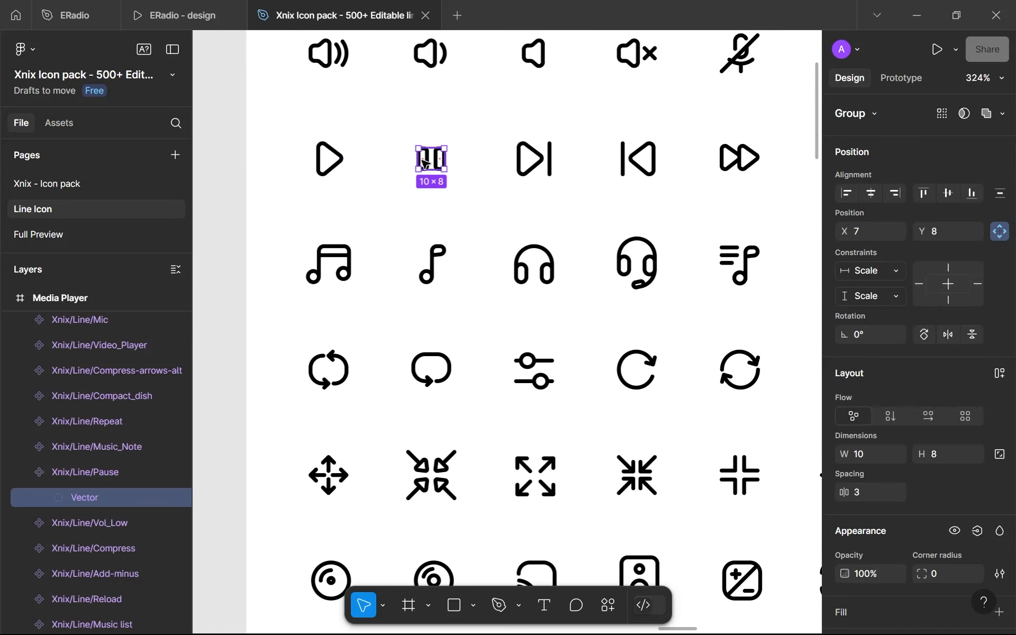
Step: Paste the pause vector into the icons frame on the ERadio file's assets page
click(69, 8)
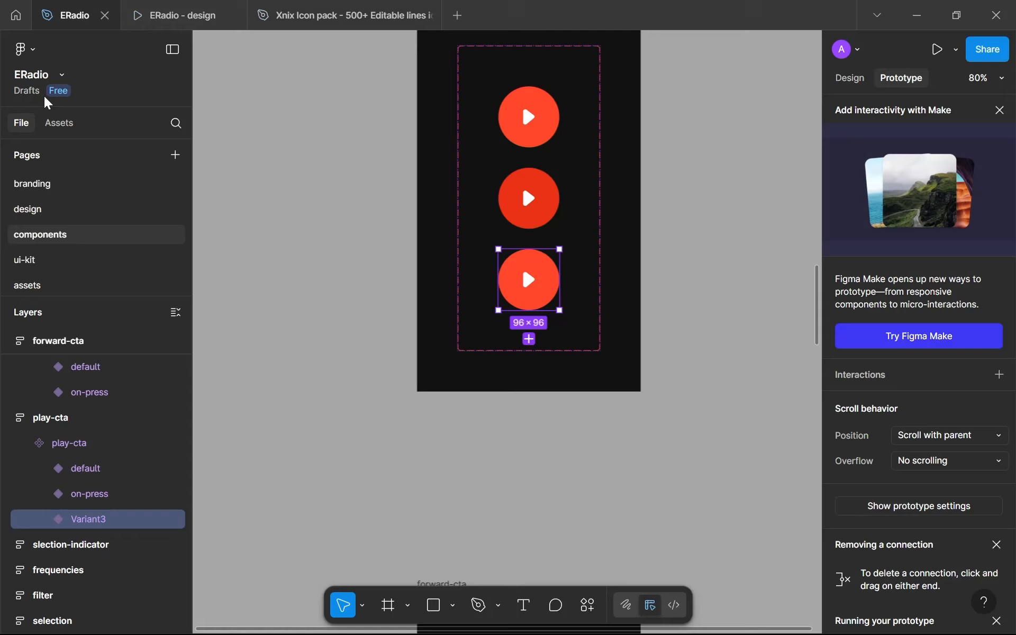
click(30, 285)
click(296, 427)
scroll(296, 427, up, 5)
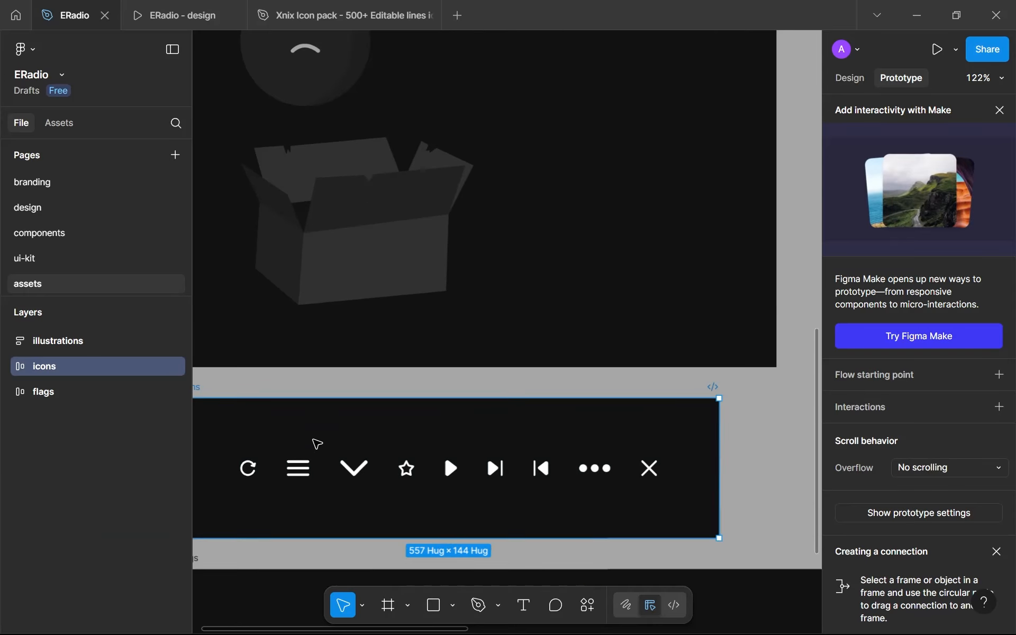
key(ctrl+v)
scroll(668, 480, up, 6)
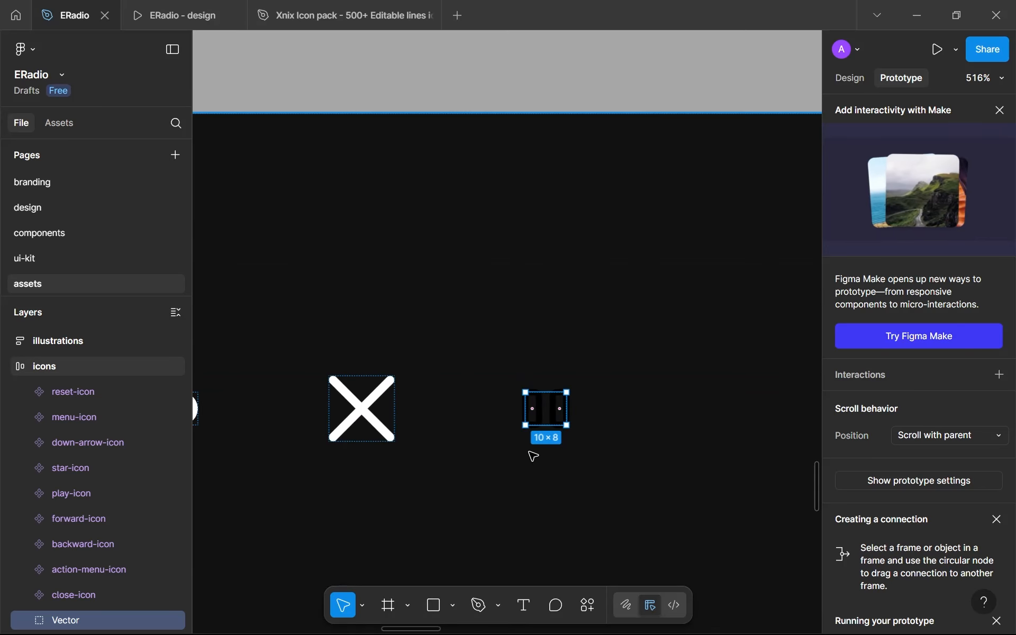
Step: Convert the strokes of the two shapes inside the pasted pause vector group to filled outlines
click(853, 78)
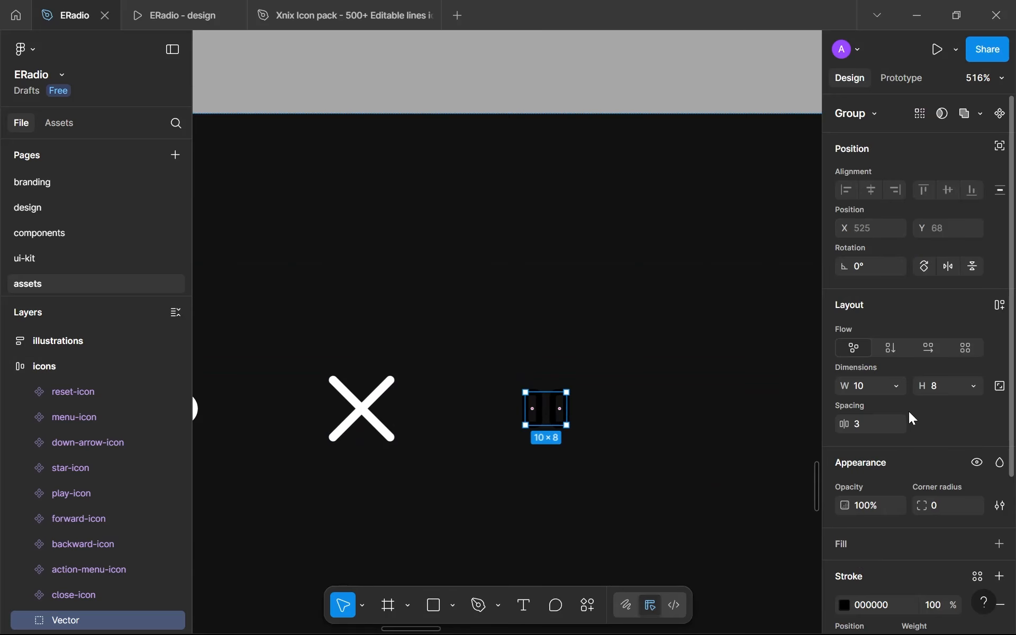
scroll(910, 418, down, 3)
scroll(155, 519, down, 3)
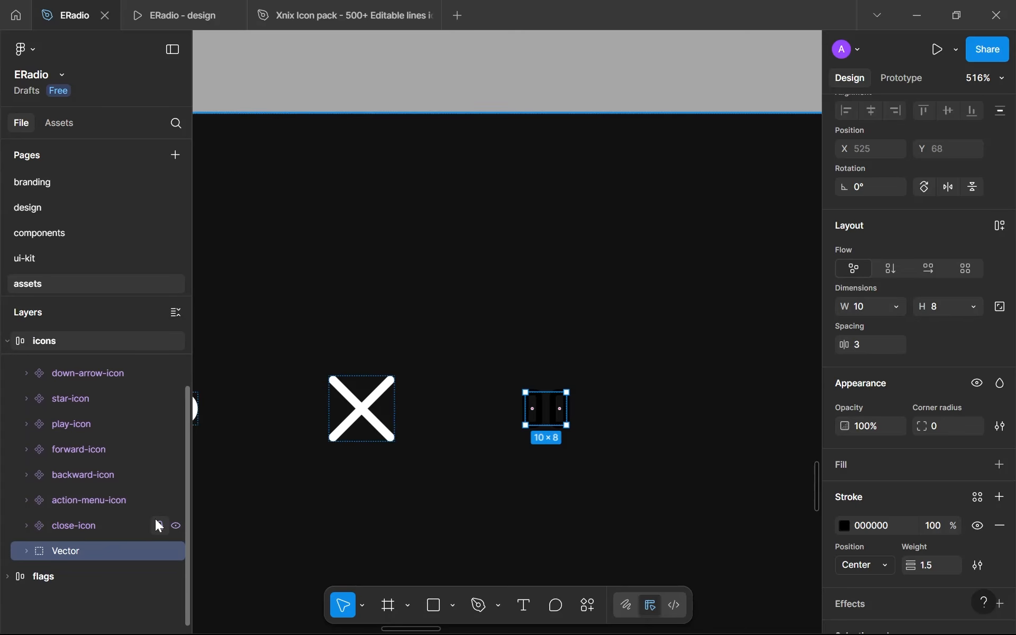
key(Return)
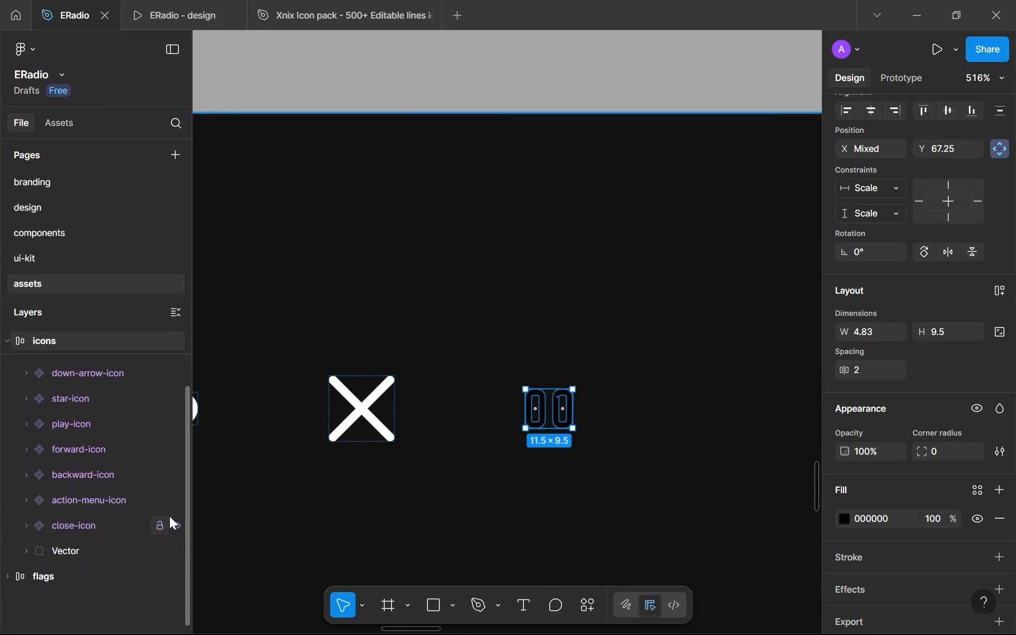
Step: Give the pause vector group a white FFFFFF fill and remove its black stroke
key(shift+Return)
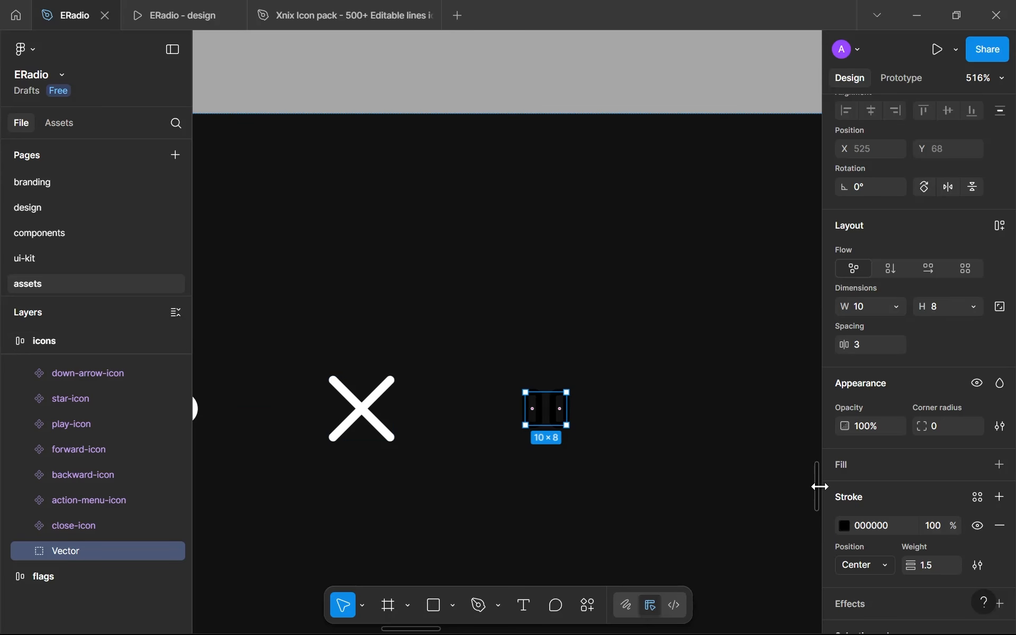
click(1000, 465)
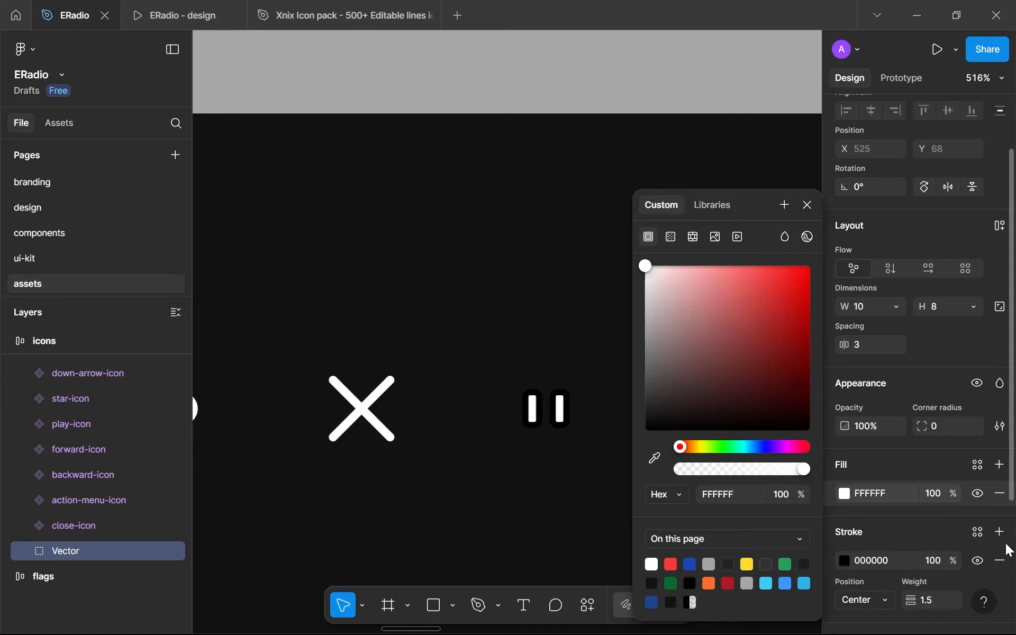
click(1000, 561)
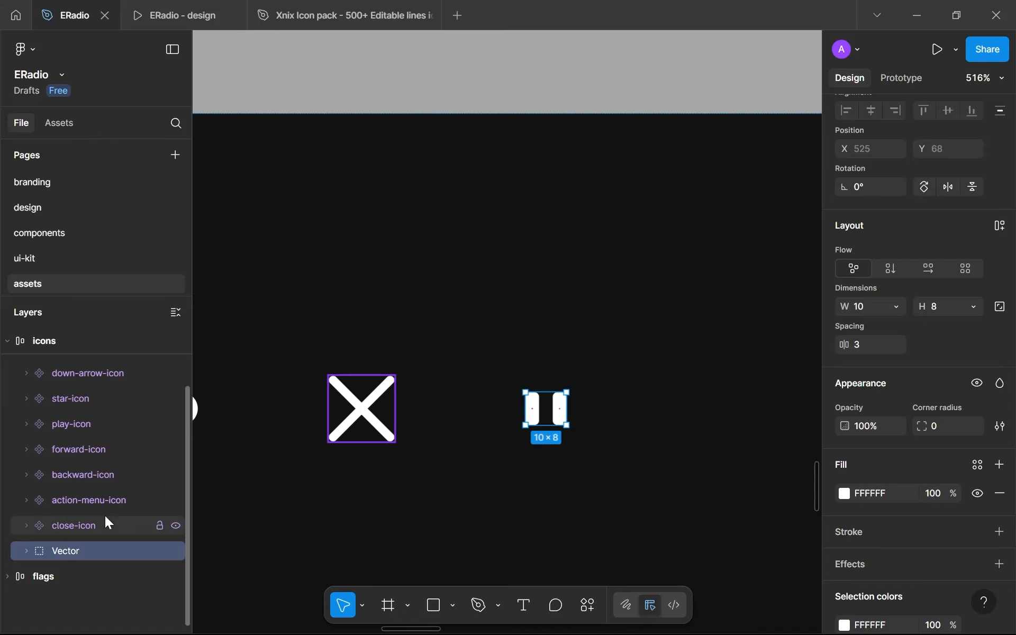
Step: Rename both shapes inside the pause vector group to line and the group itself to pause-icon
click(26, 551)
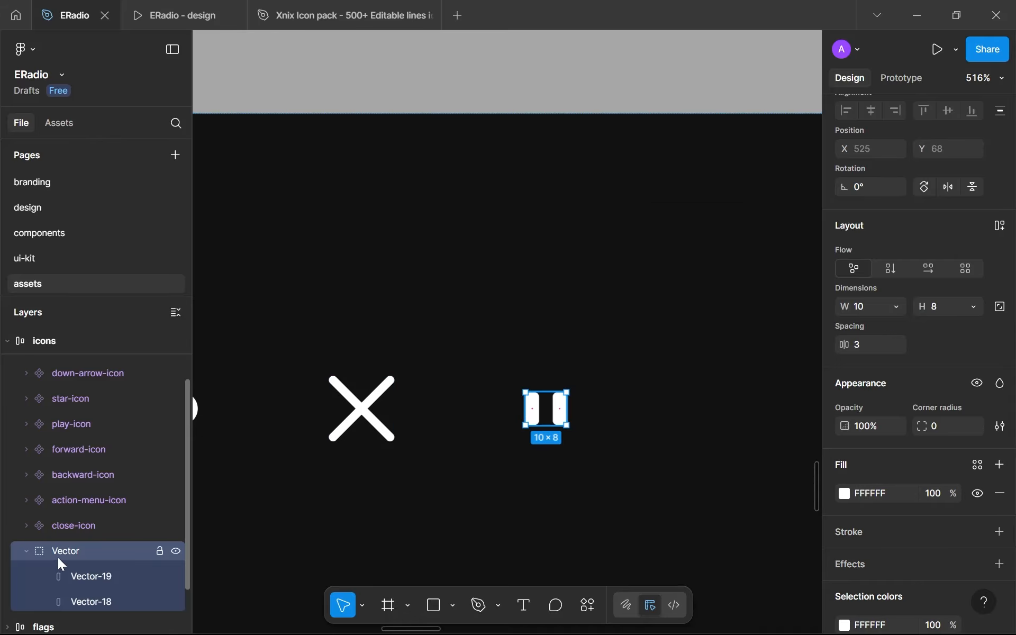
double_click(94, 573)
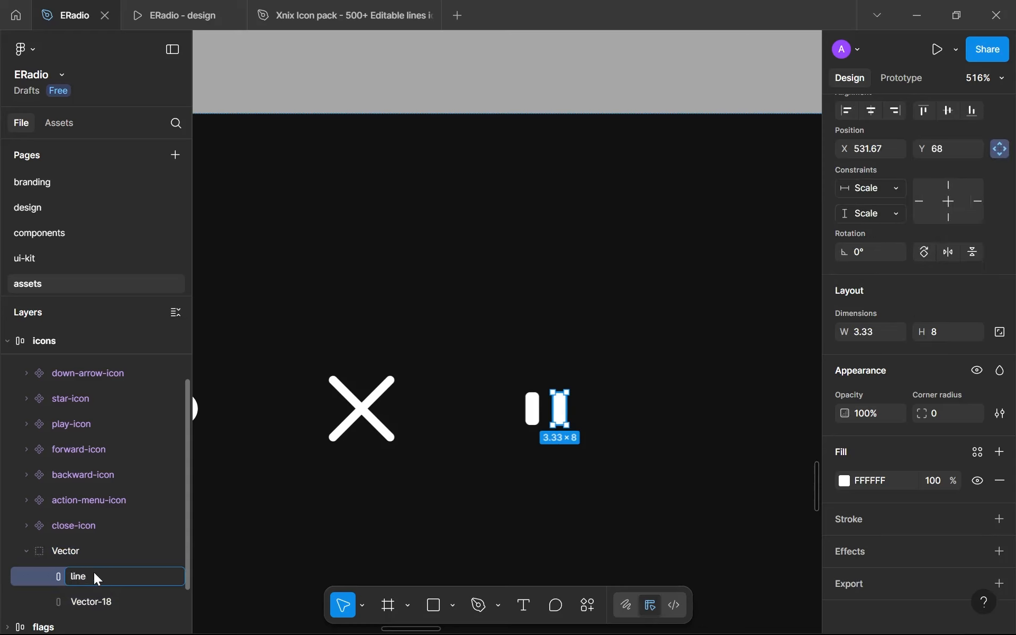
key(Return)
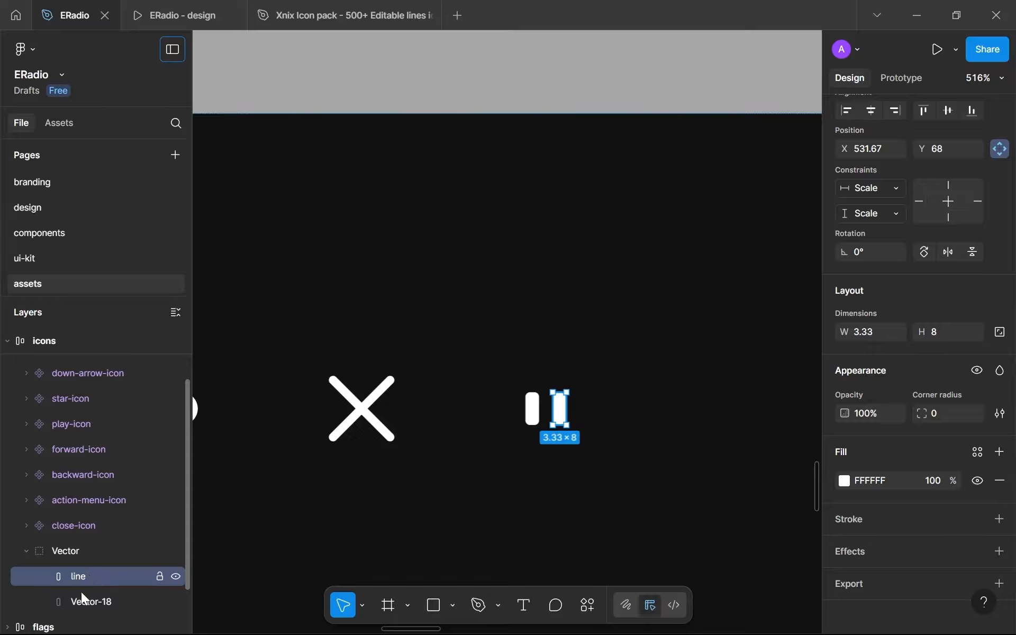
double_click(82, 608)
key(Return)
double_click(92, 558)
text(pause-icon)
key(Return)
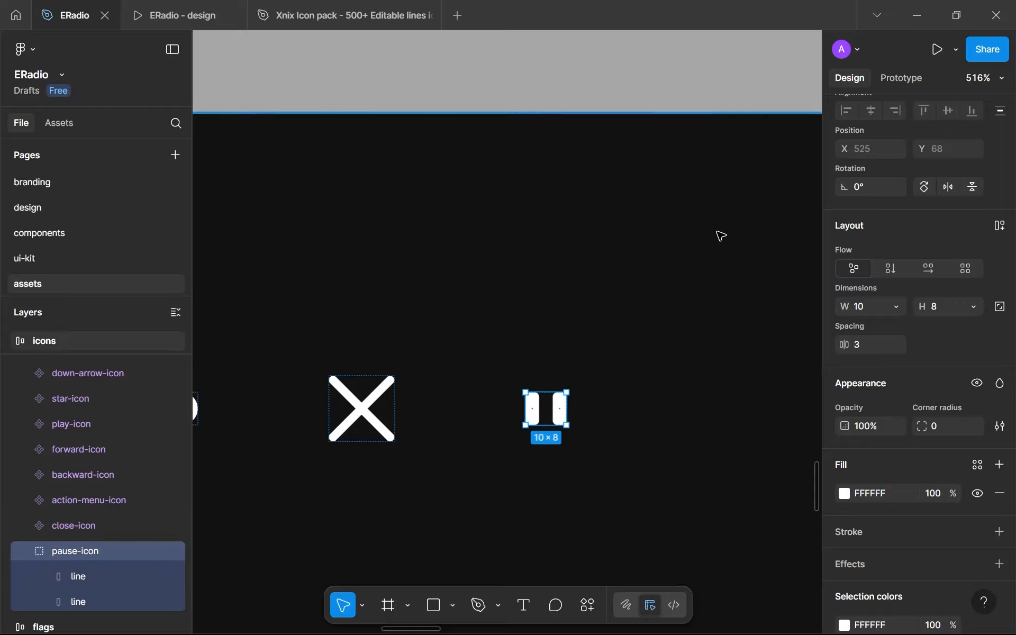
Step: Scale pause-icon proportionally to a height of 16 and turn it into a component
click(999, 307)
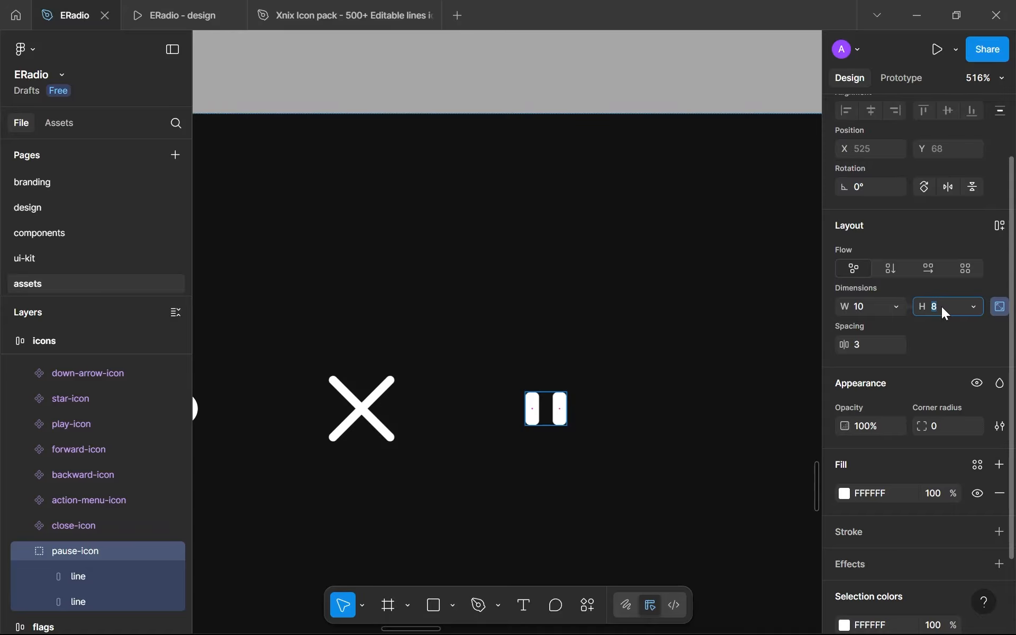
click(941, 306)
text(16)
key(Return)
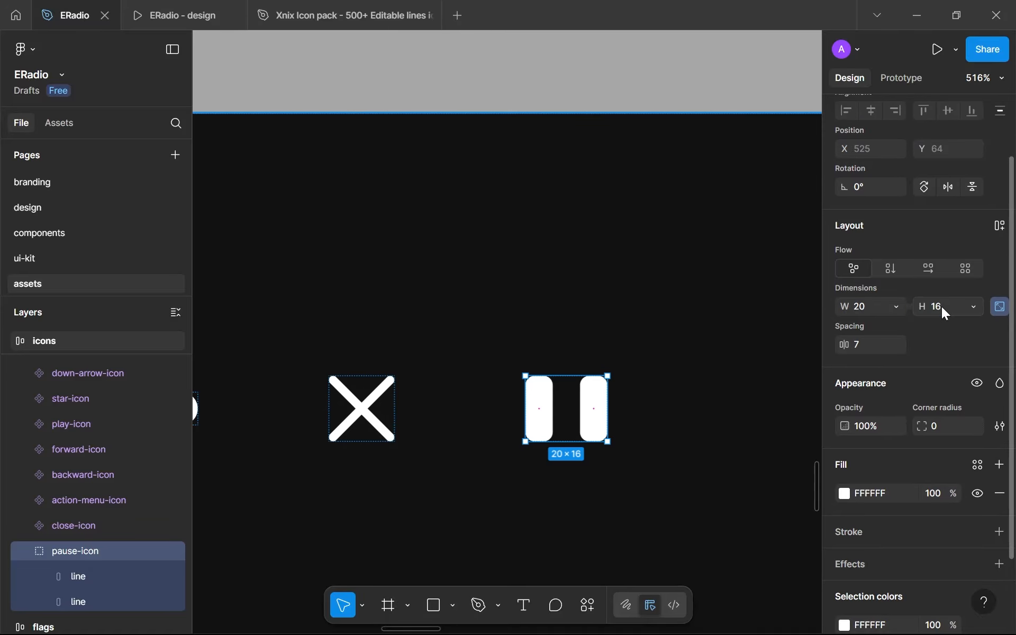
scroll(942, 306, up, 2)
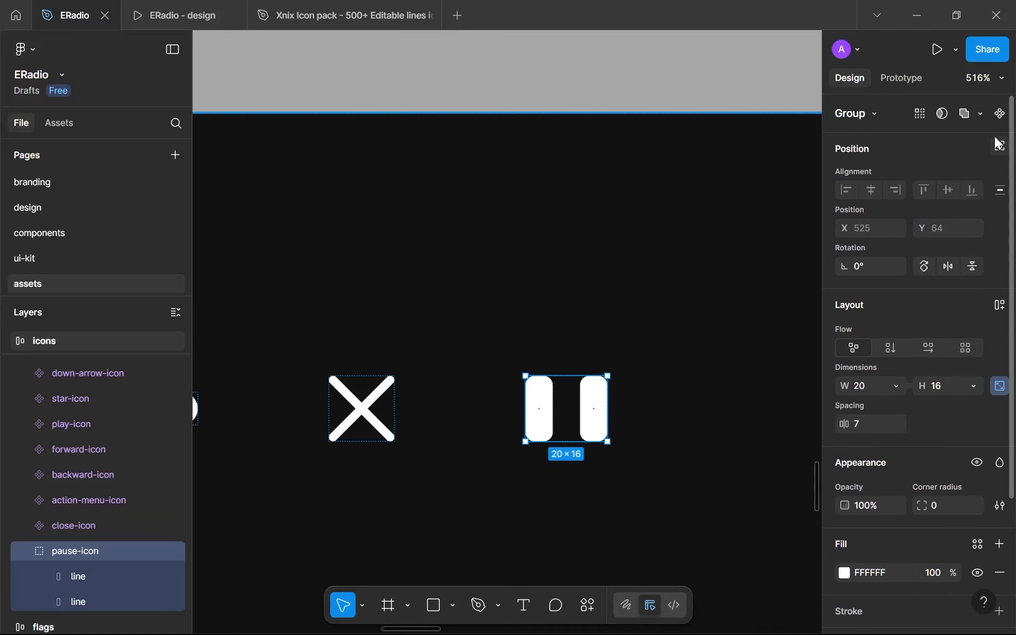
click(999, 113)
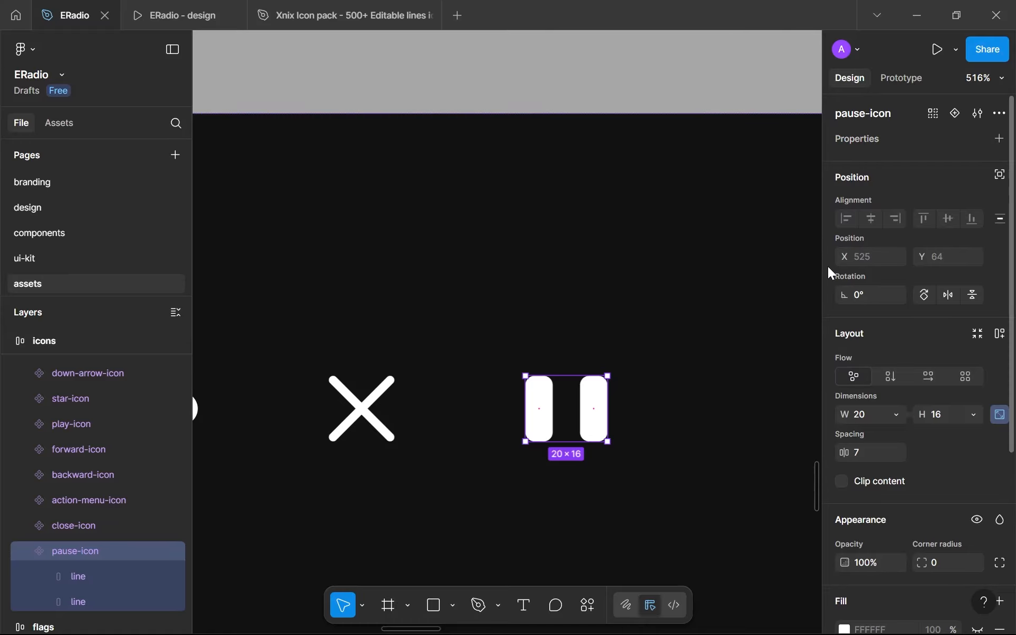
Step: On the components page, replace the play icon in the third play-cta variant with pause-icon and set its height to 24
click(81, 208)
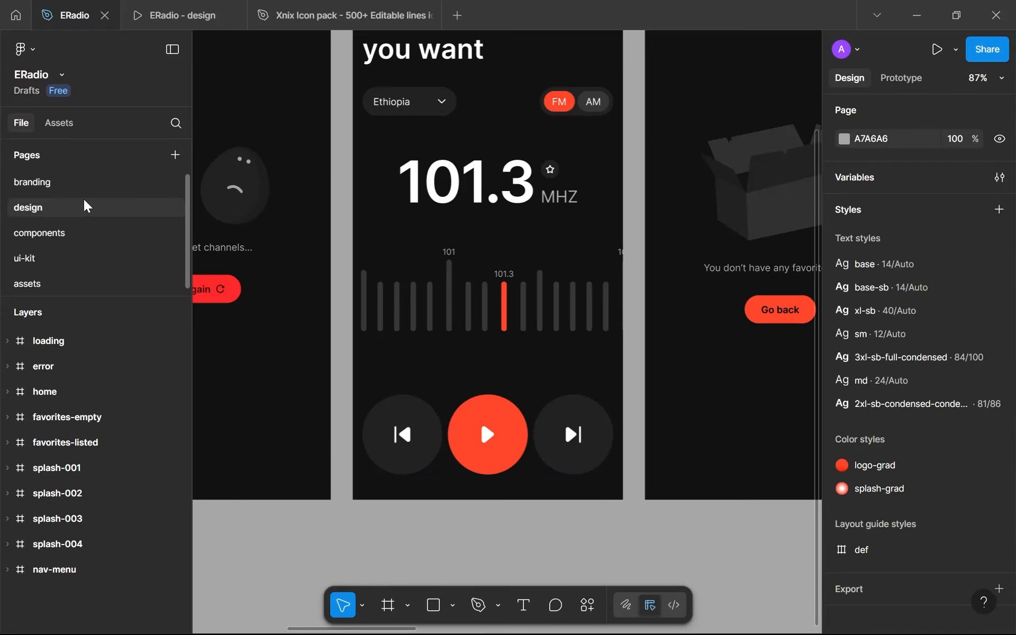
click(24, 234)
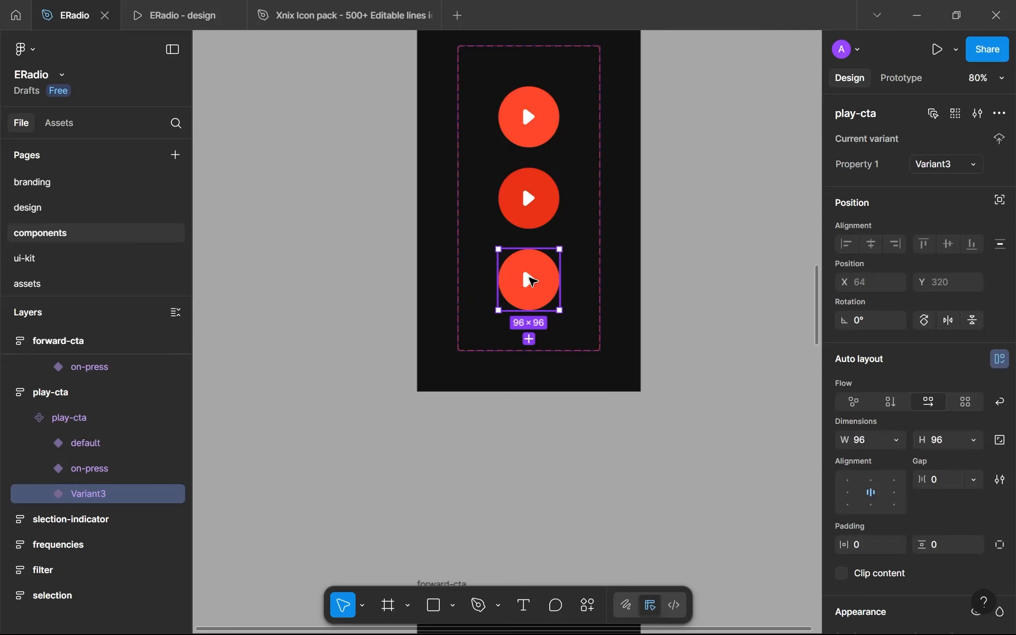
double_click(531, 280)
scroll(534, 283, up, 5)
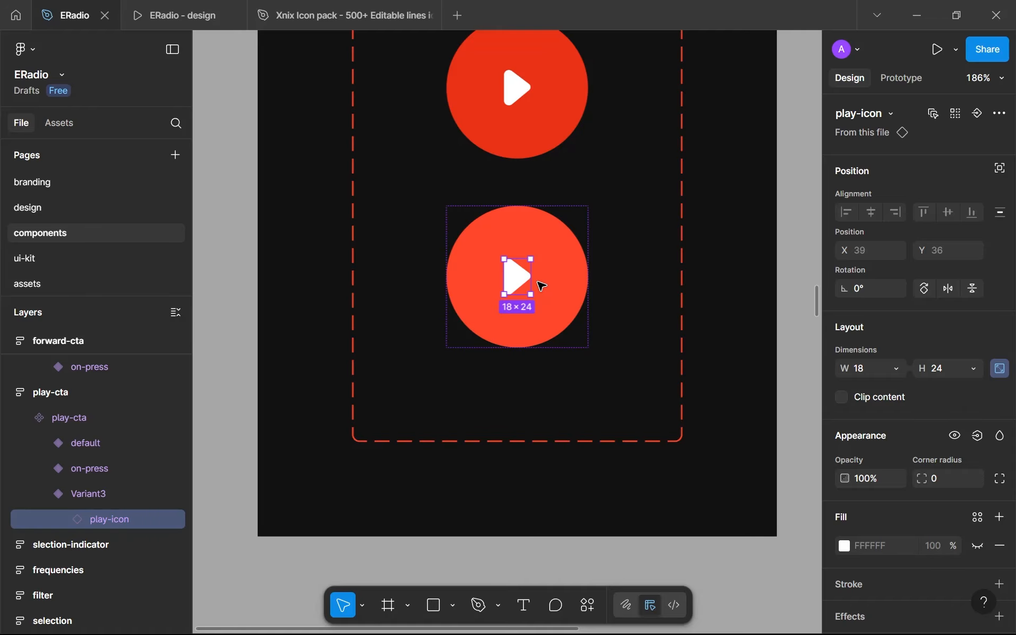
key(ctrl+z)
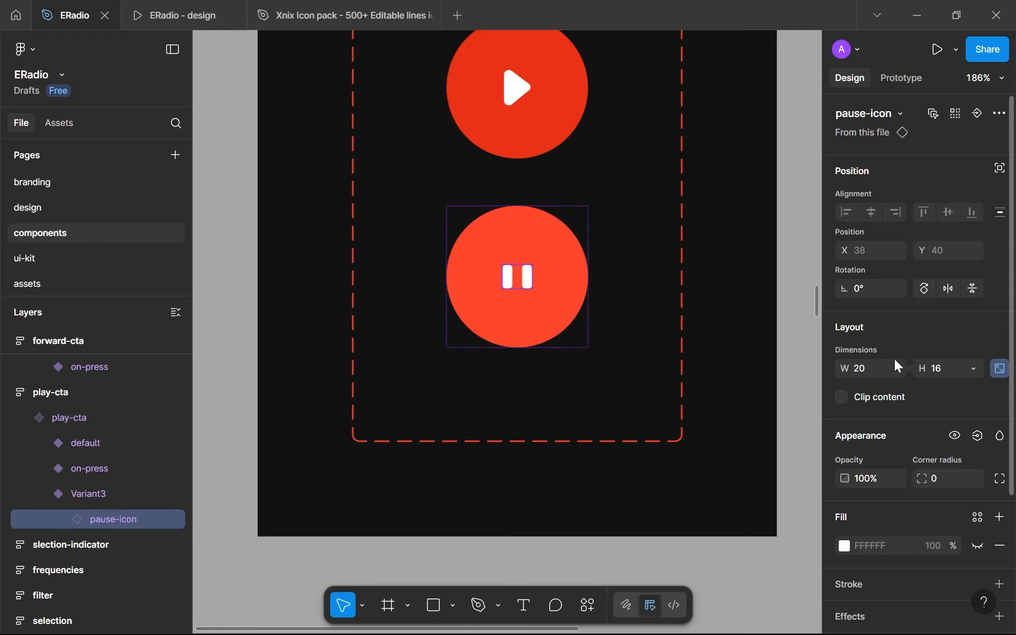
click(951, 361)
key(Return)
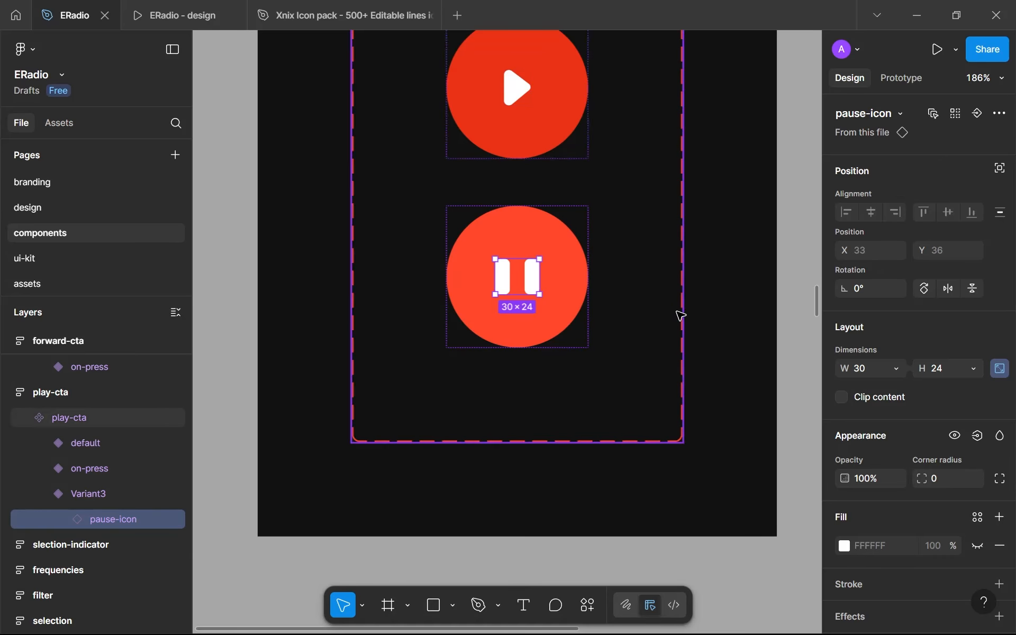
Step: Set the third play-cta variant's Property 1 value to pause
click(117, 502)
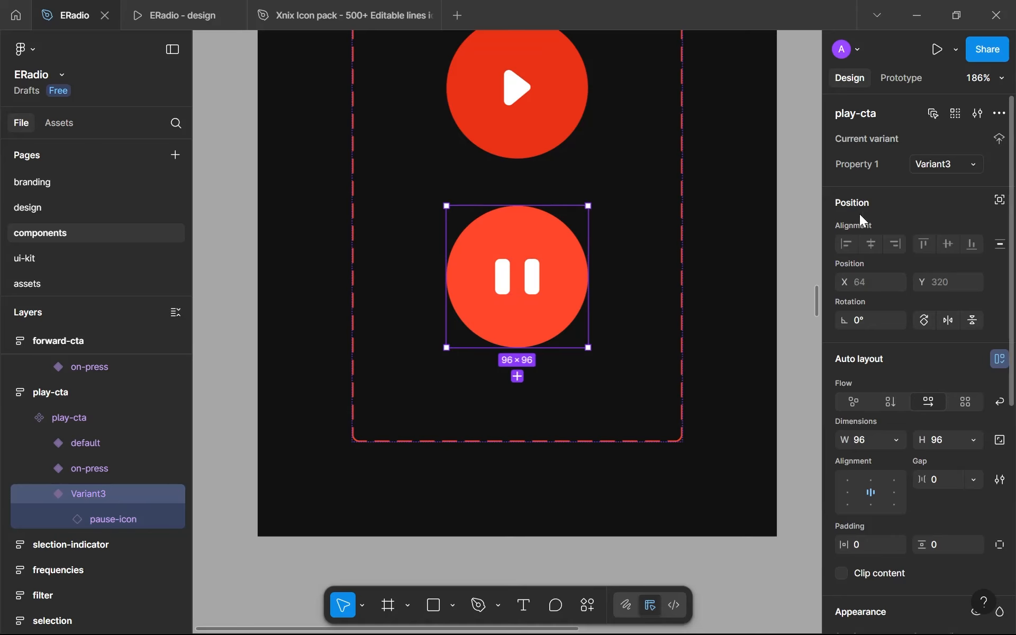
click(918, 171)
text(pause)
key(Return)
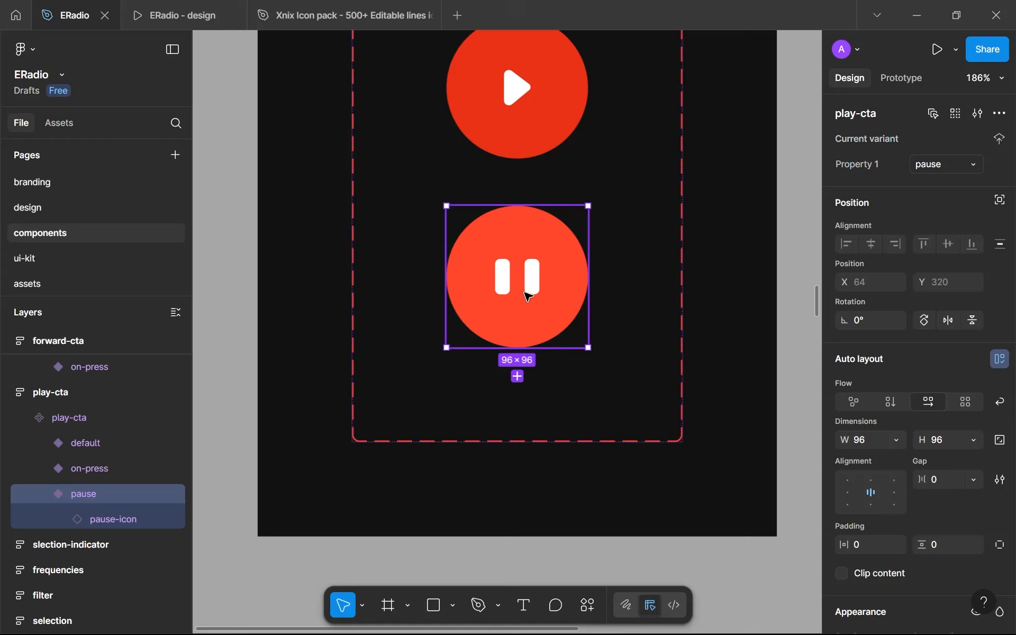
Step: Add a play-cta variant based on on-press, name it pause-on-press, and place it below the pause variant
scroll(520, 238, down, 3)
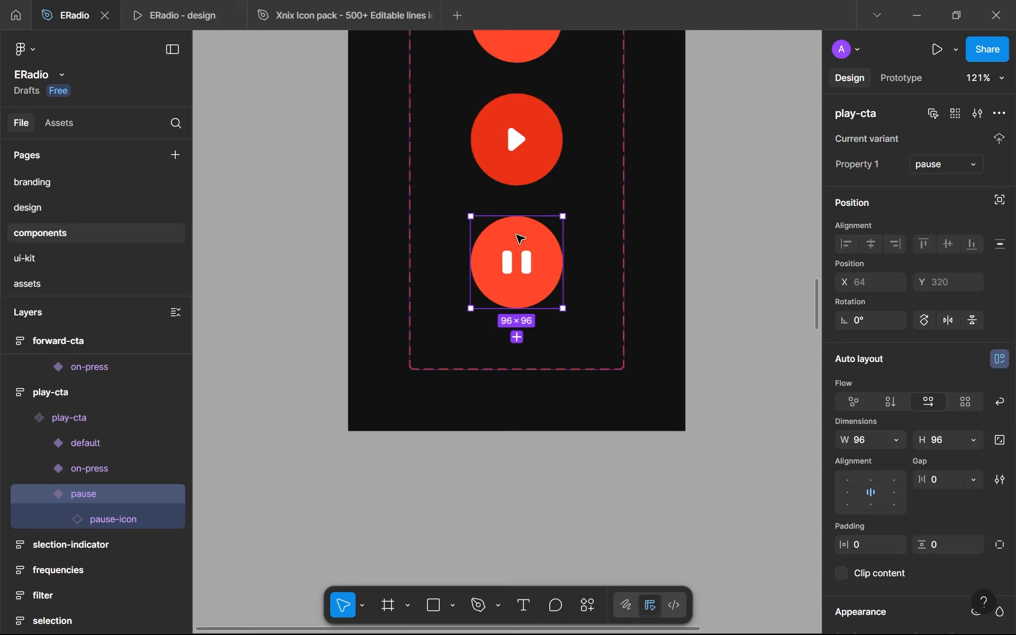
click(508, 103)
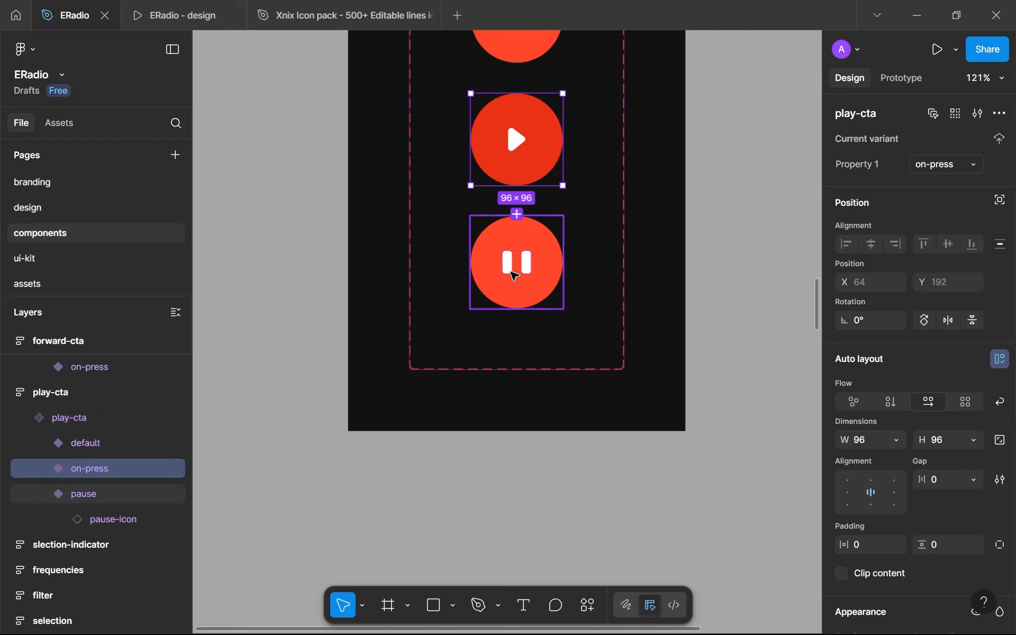
click(517, 215)
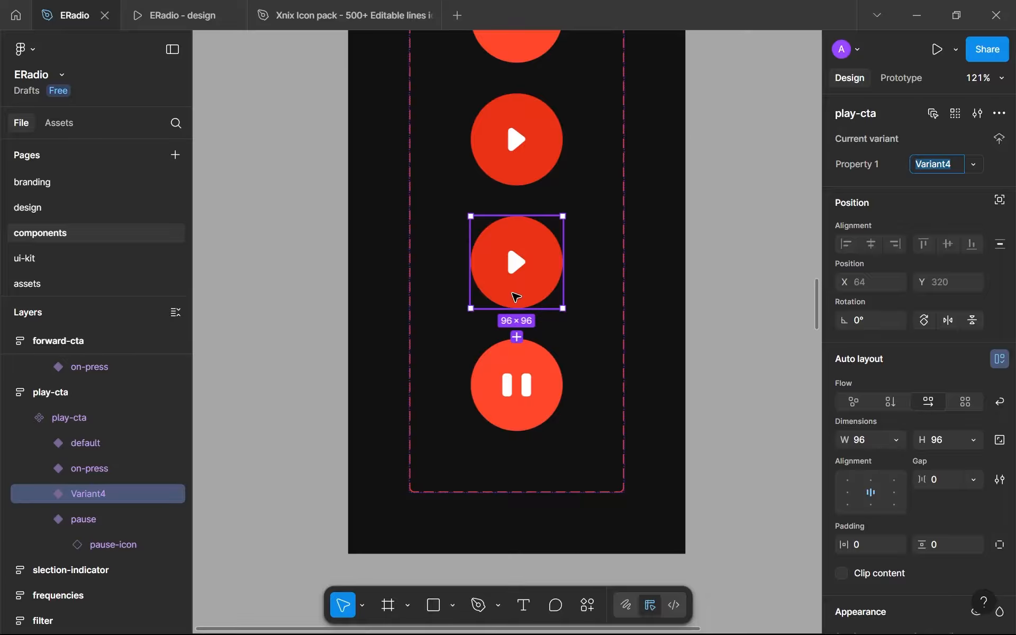
text(pause-on-press)
key(Return)
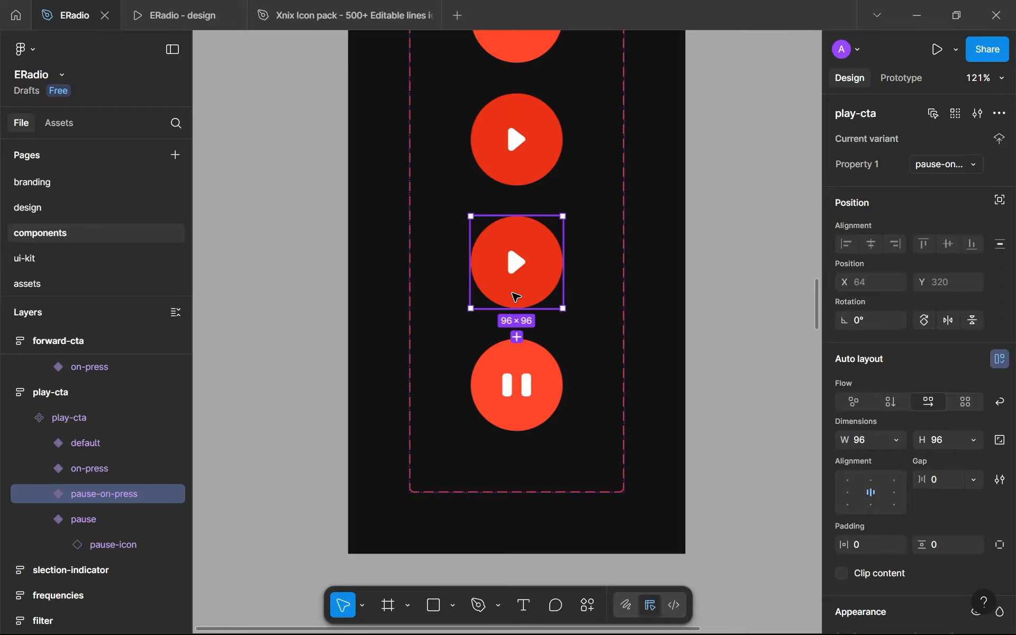
key(Down)
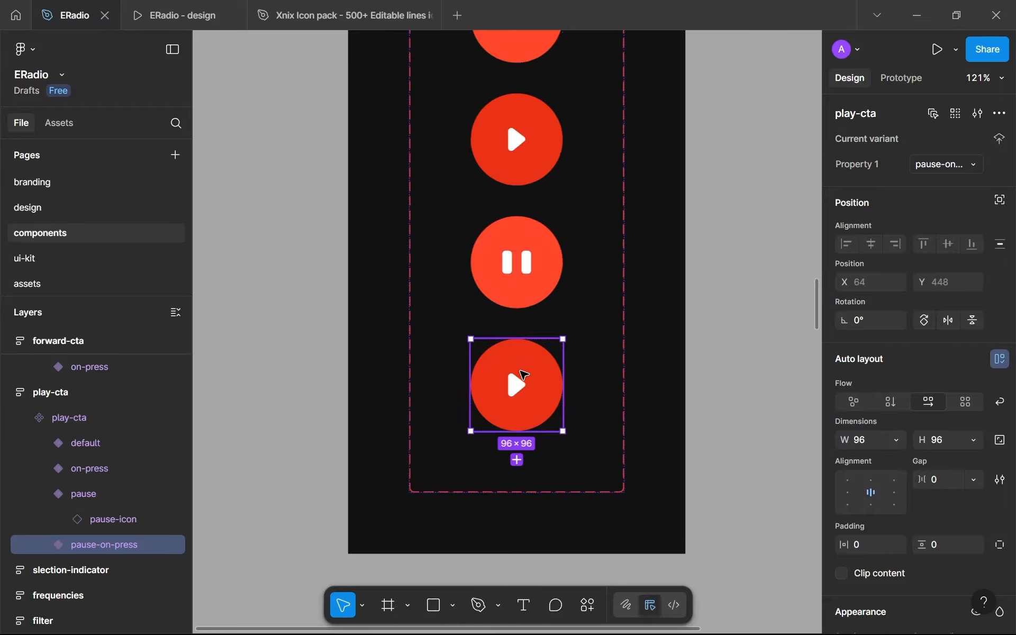
Step: Swap the play icon in the pause-on-press variant for pause-icon and set its height to 24
scroll(521, 376, up, 5)
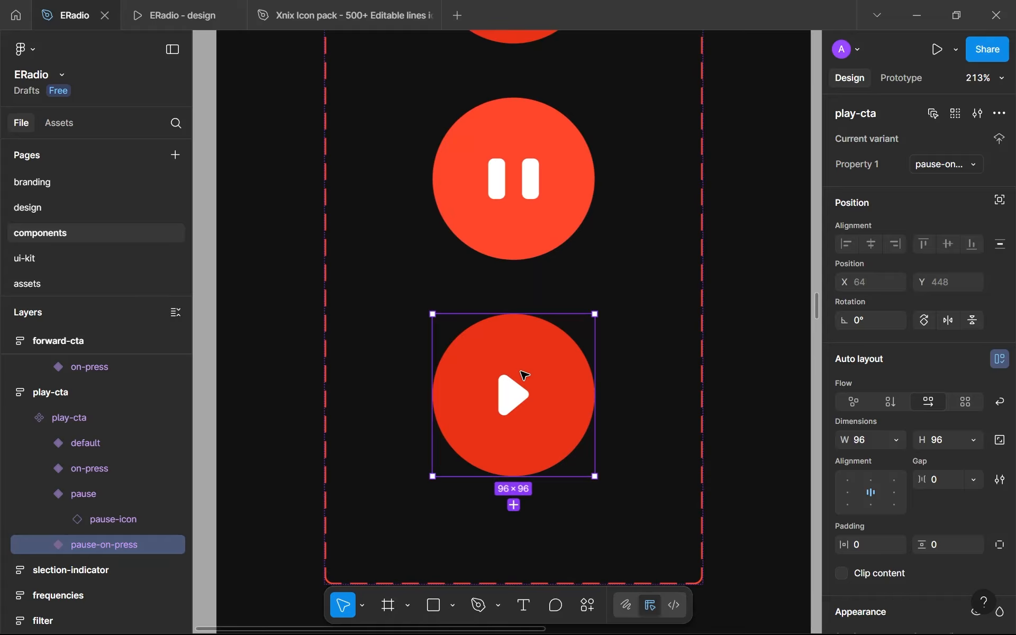
click(517, 402)
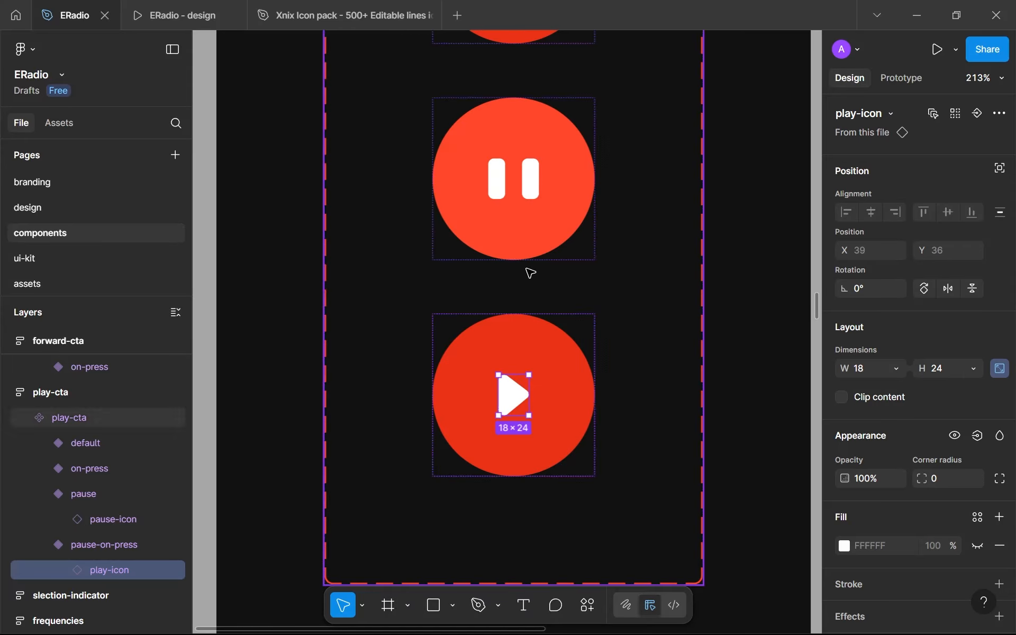
click(529, 233)
scroll(528, 233, down, 5)
scroll(529, 234, up, 1)
scroll(530, 234, up, 2)
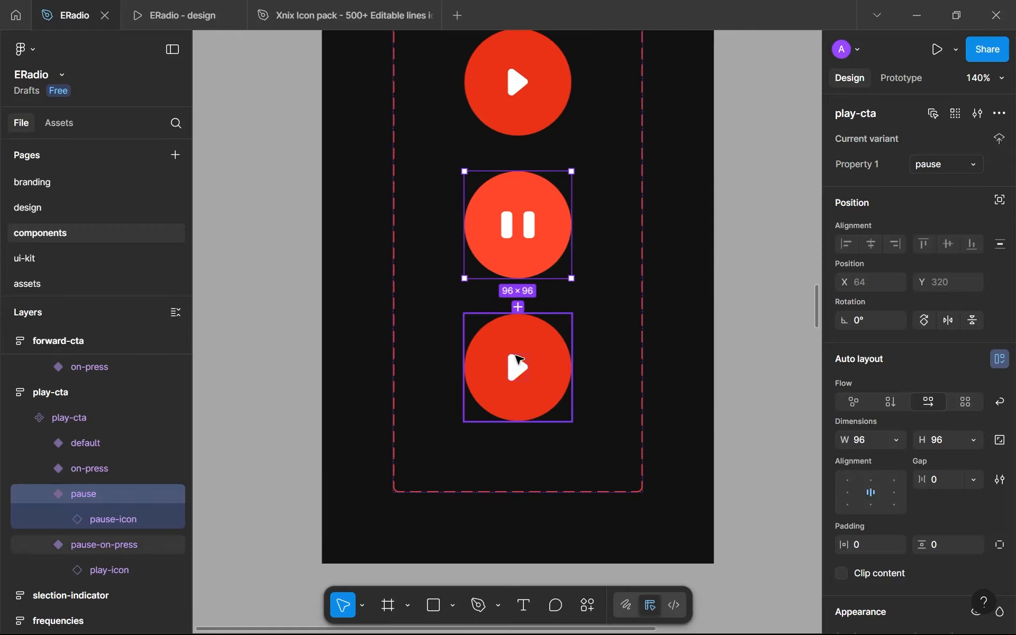
double_click(520, 369)
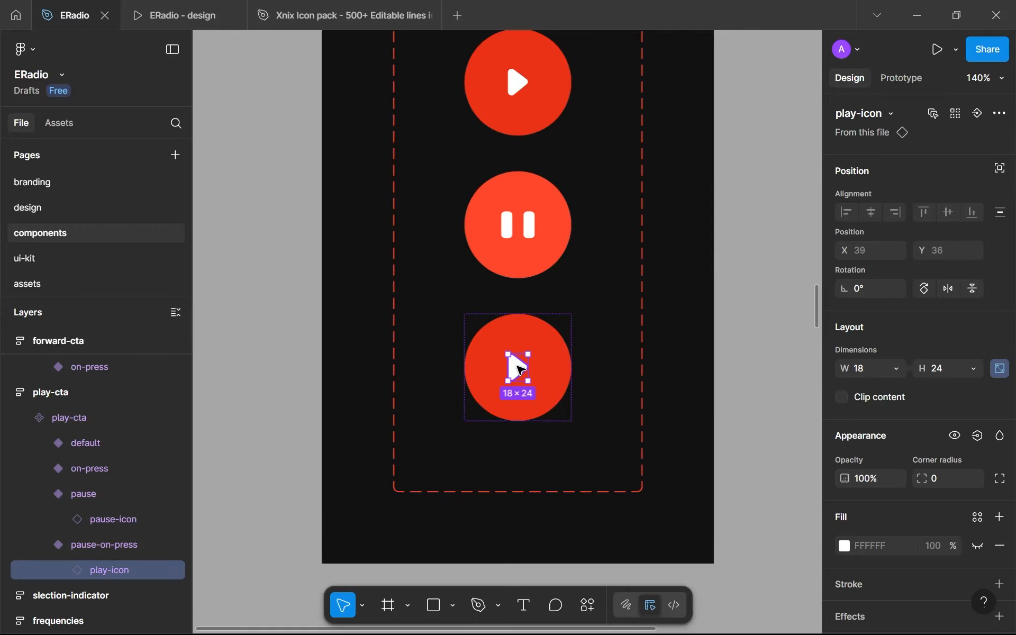
key(ctrl+shift+r)
click(948, 374)
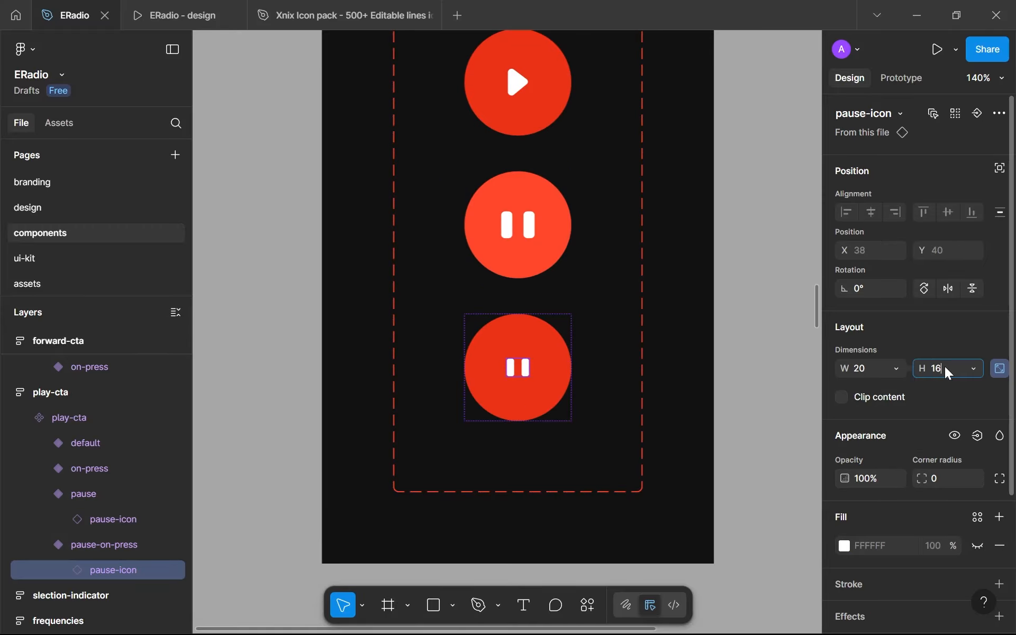
text(24)
key(Return)
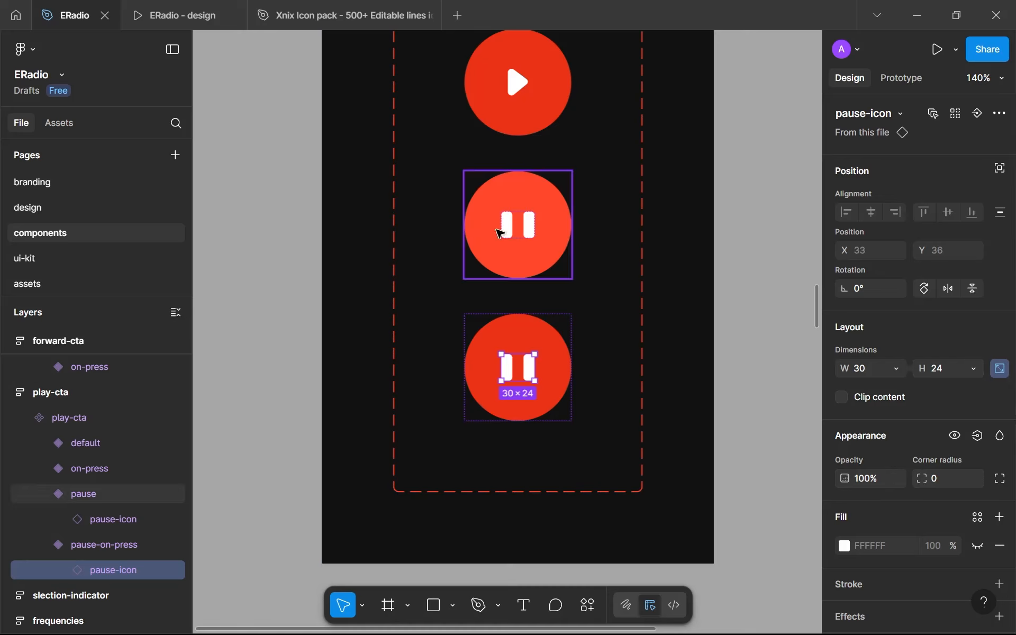
Step: Add an on-click interaction to the play-cta default variant that changes Property 1 to pause
scroll(563, 244, down, 5)
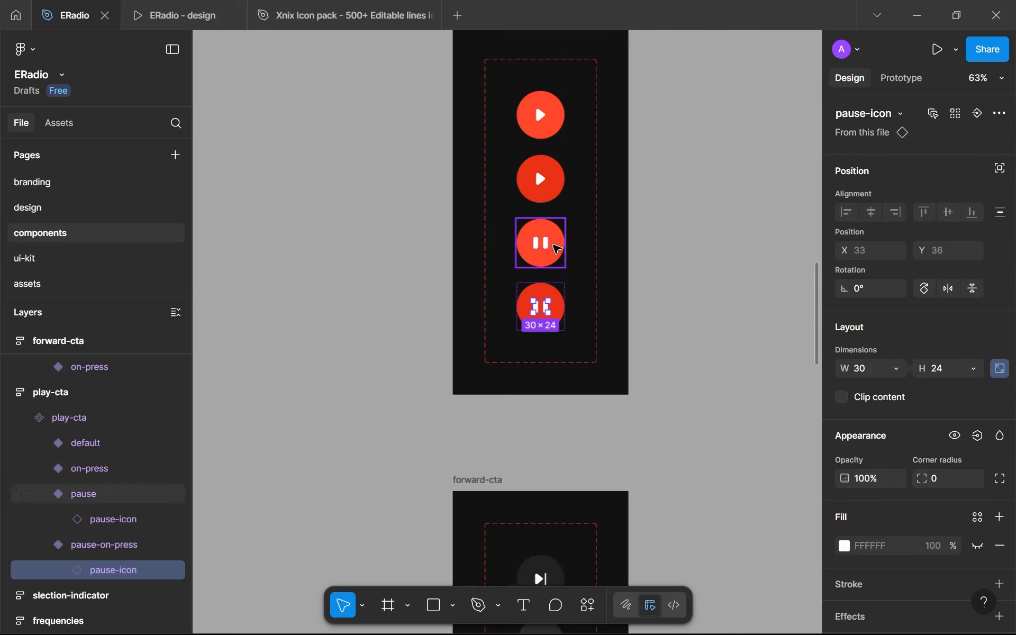
scroll(550, 244, up, 3)
click(563, 68)
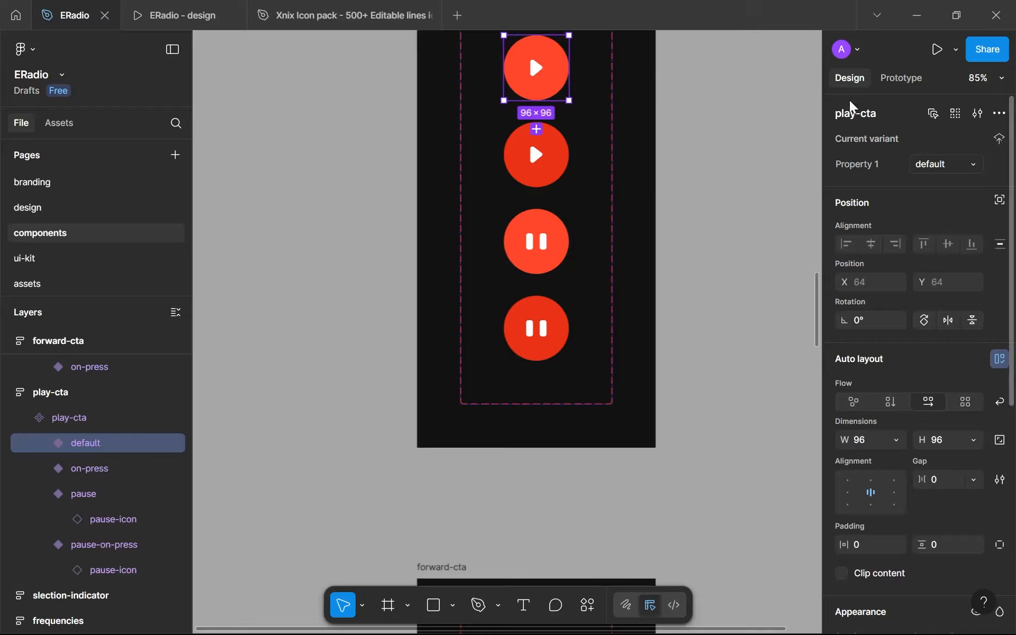
click(897, 78)
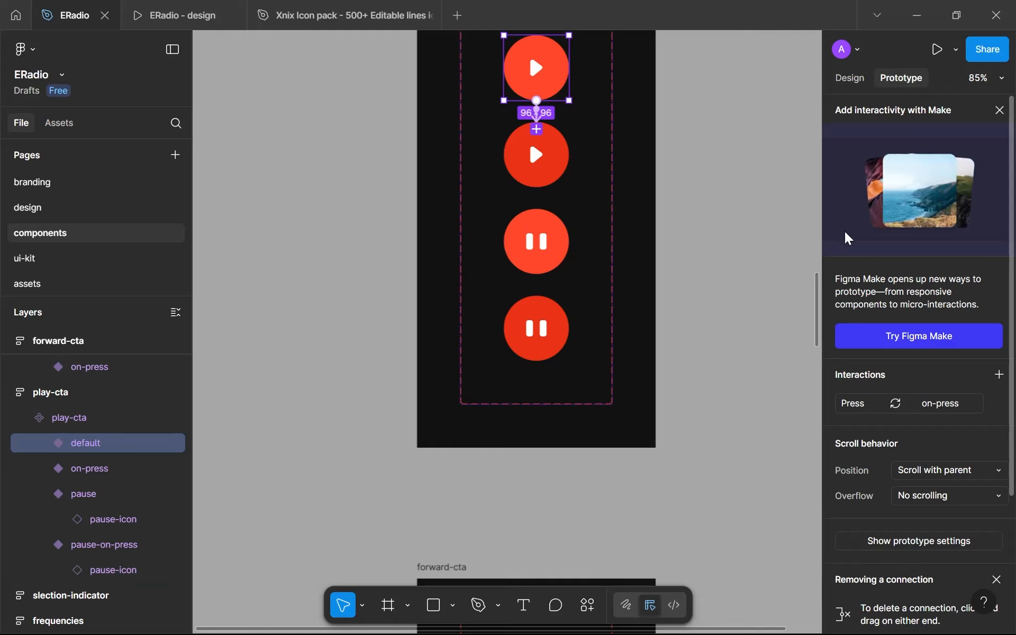
click(1000, 375)
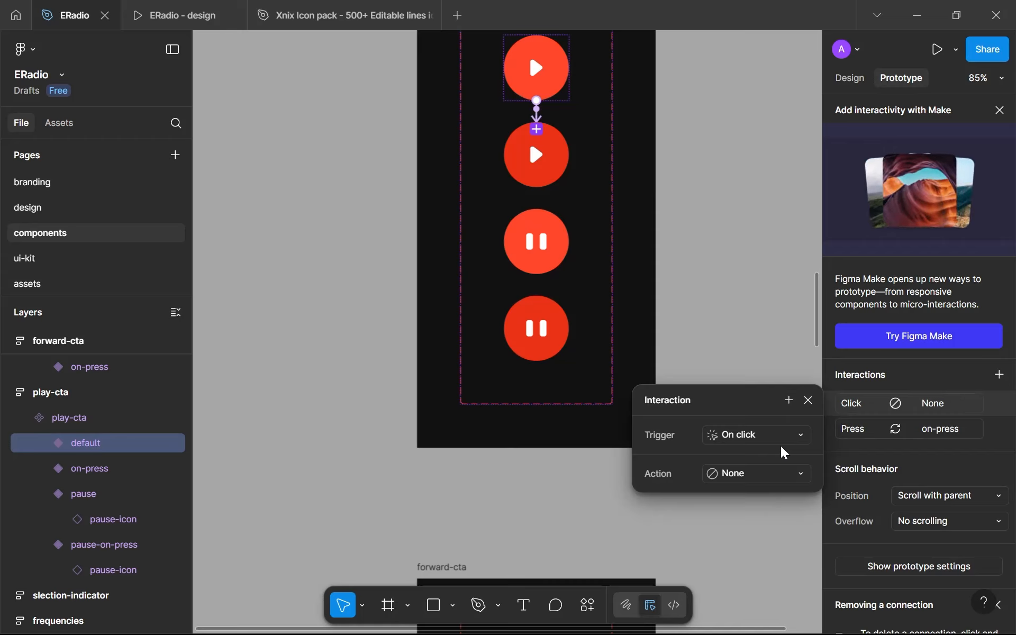
click(783, 471)
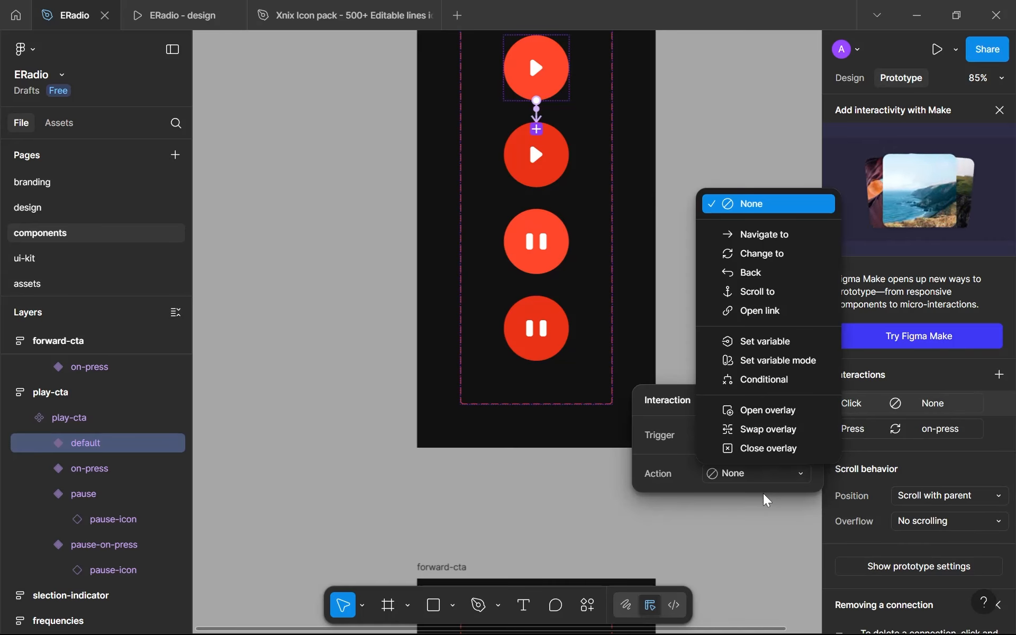
click(760, 255)
click(721, 498)
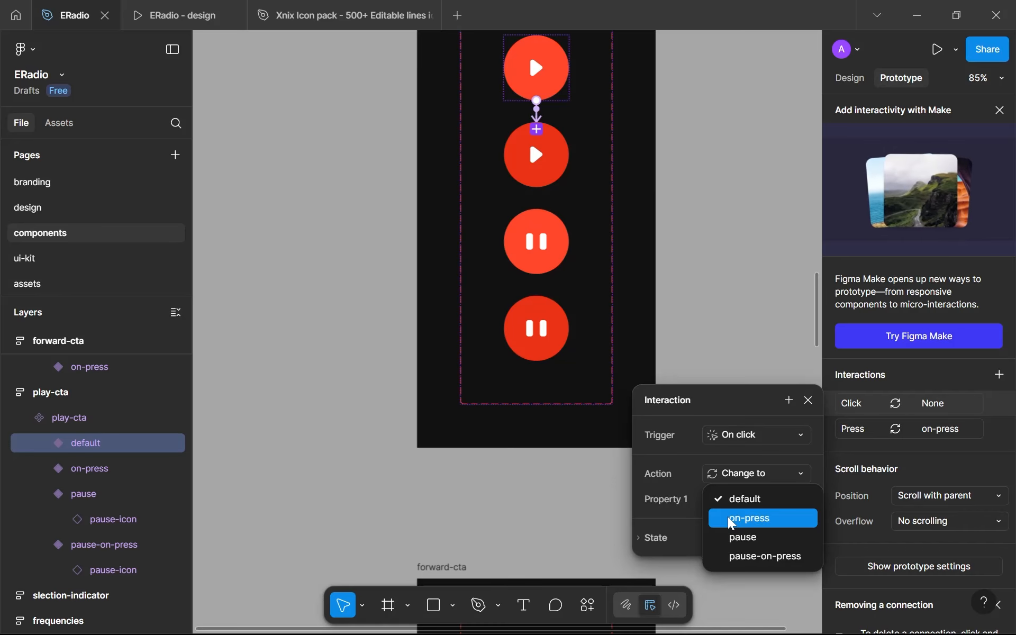
click(732, 520)
click(724, 501)
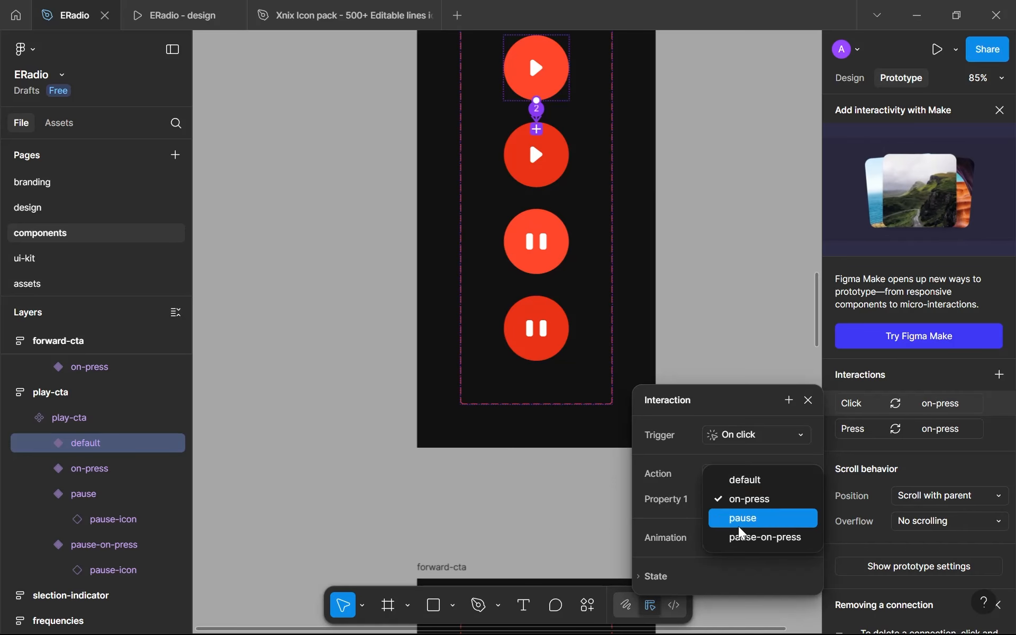
click(744, 519)
Step: Set the default variant's click interaction to Smart animate with an Ease in curve and a 200 ms duration
click(744, 540)
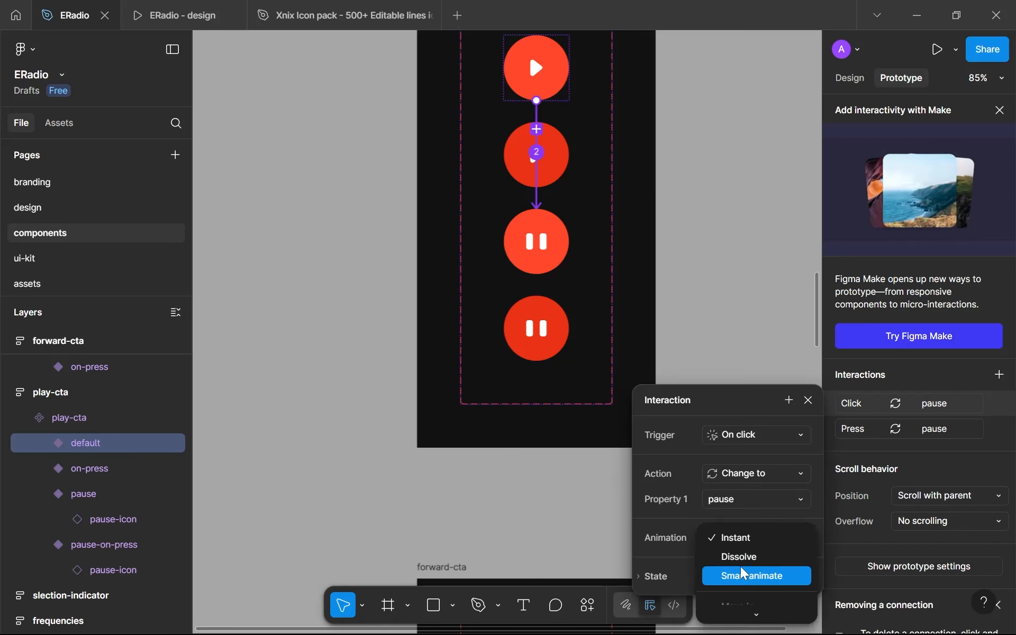
click(744, 574)
click(741, 566)
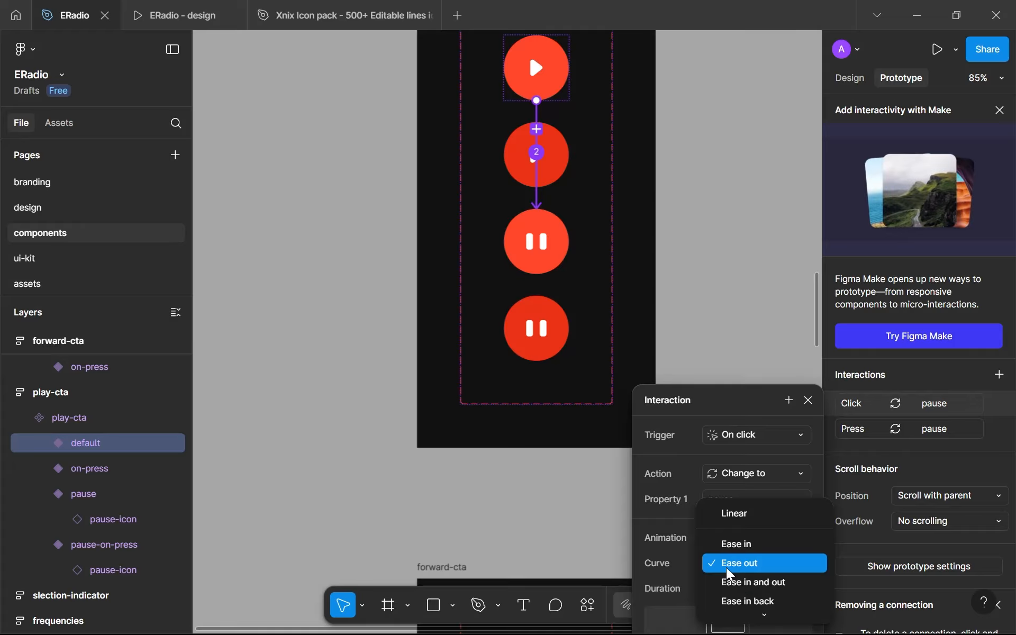
click(730, 545)
click(729, 589)
text(200ms)
key(Return)
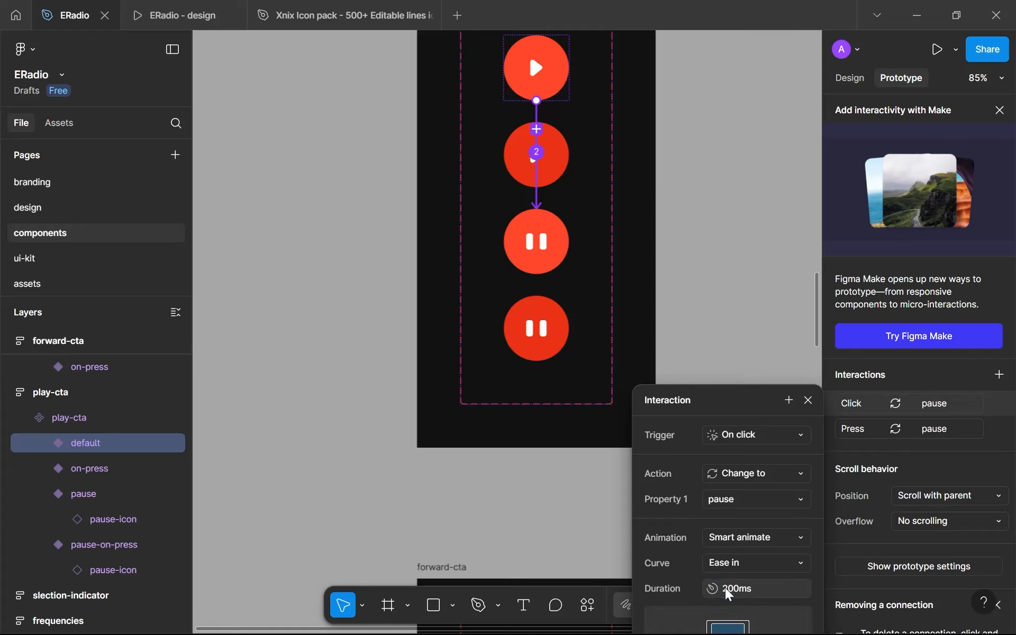
click(467, 514)
Step: Test the play button in the ERadio prototype preview, and return to the ERadio design file
mouse_move(254, 21)
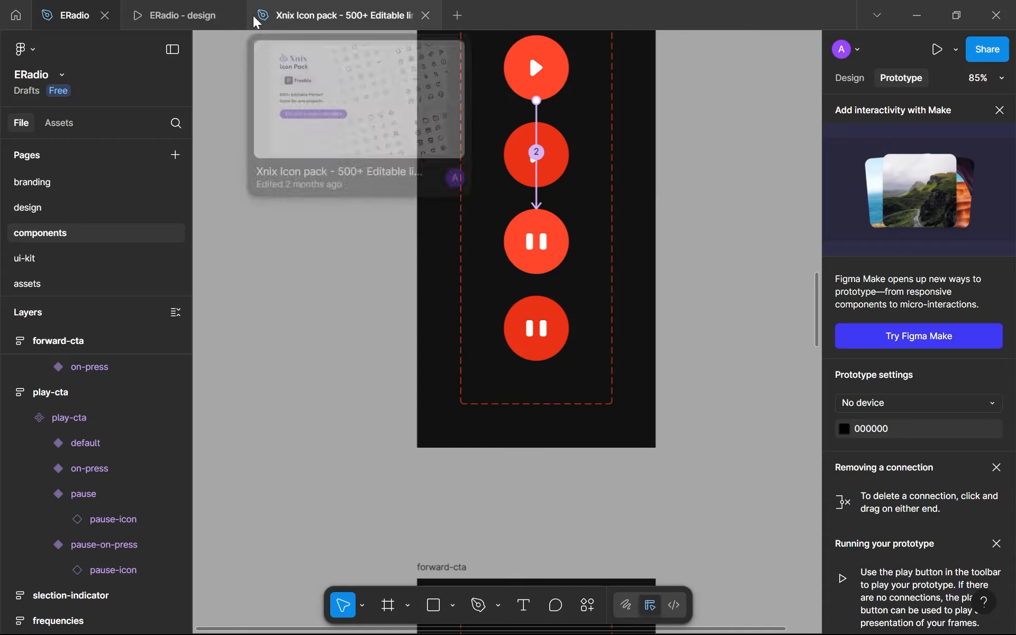
click(219, 12)
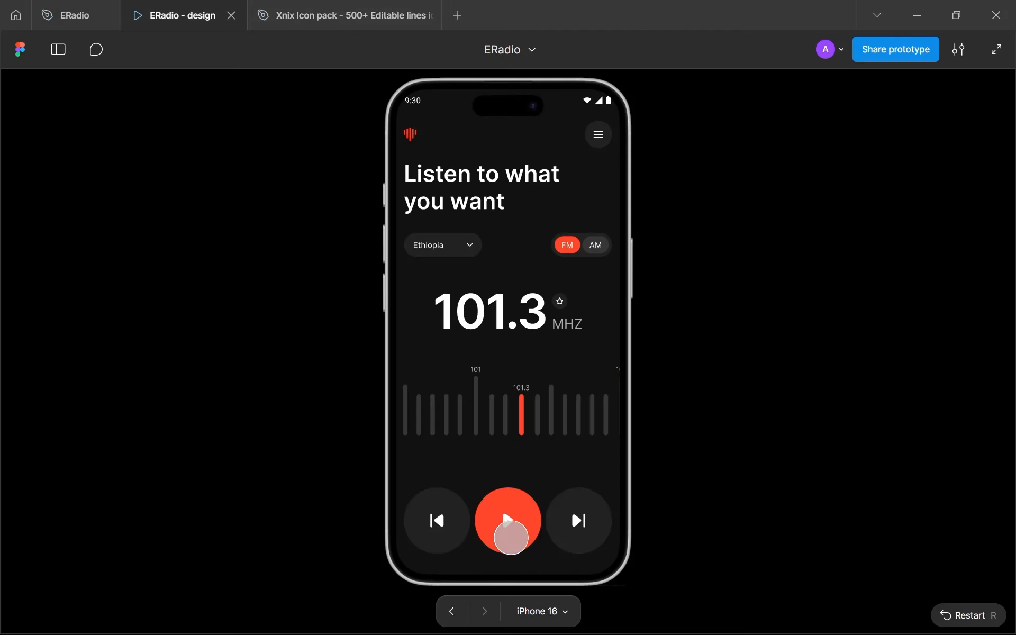
click(524, 540)
click(529, 545)
click(521, 531)
click(524, 539)
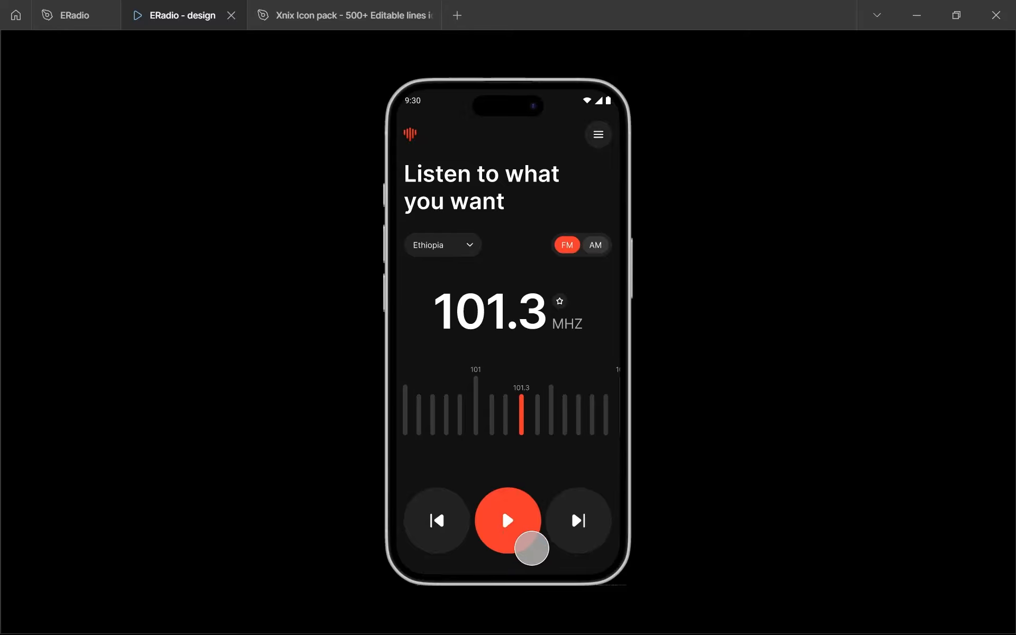
click(59, 7)
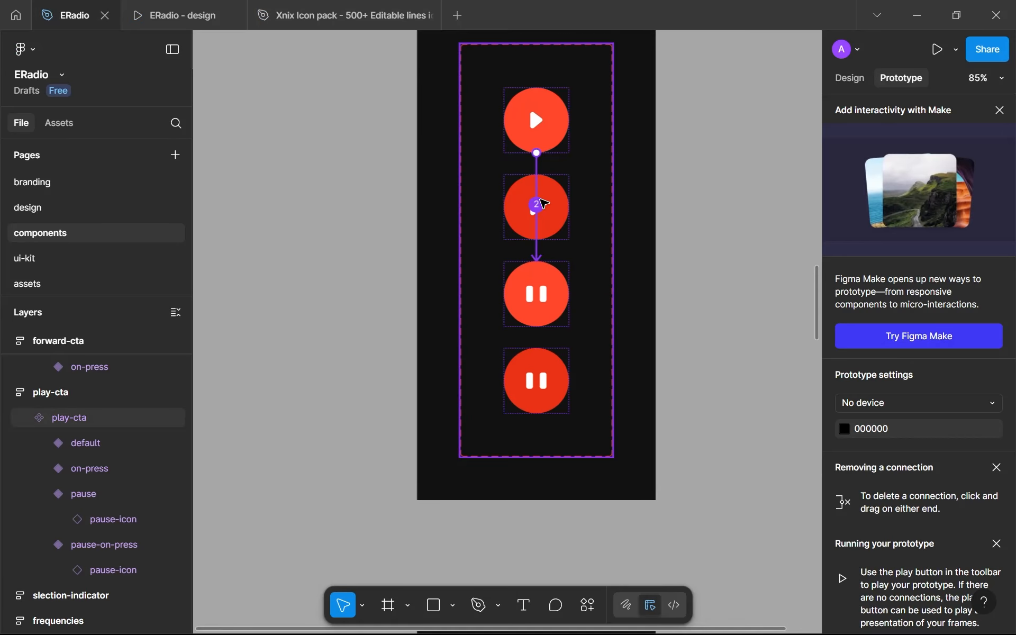
Step: Try to connect the default variant to the on-press variant with an on-drag interaction
click(541, 156)
drag(533, 205, 535, 209)
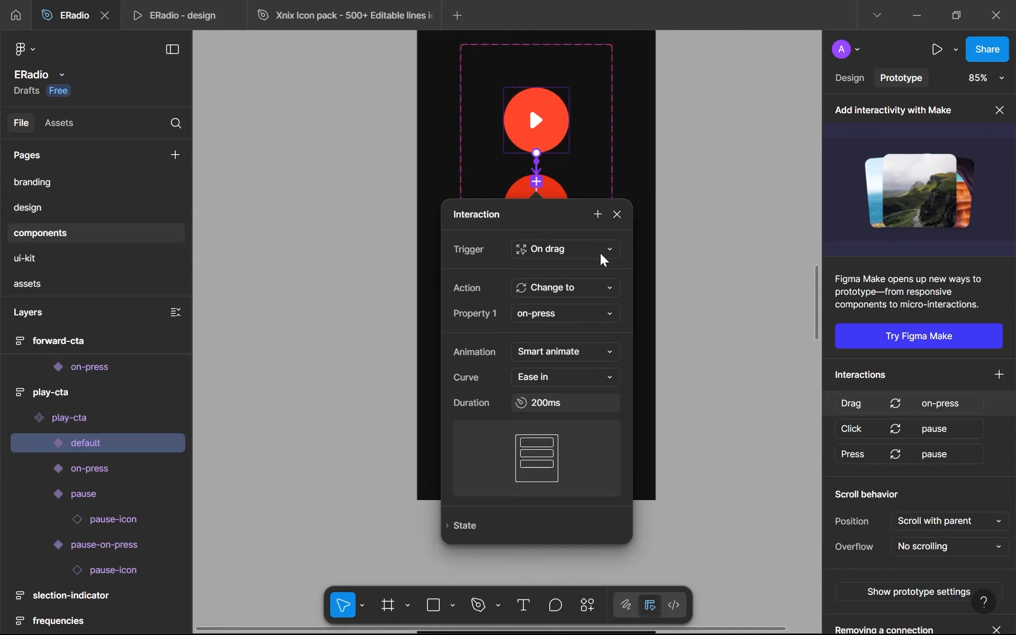
click(617, 214)
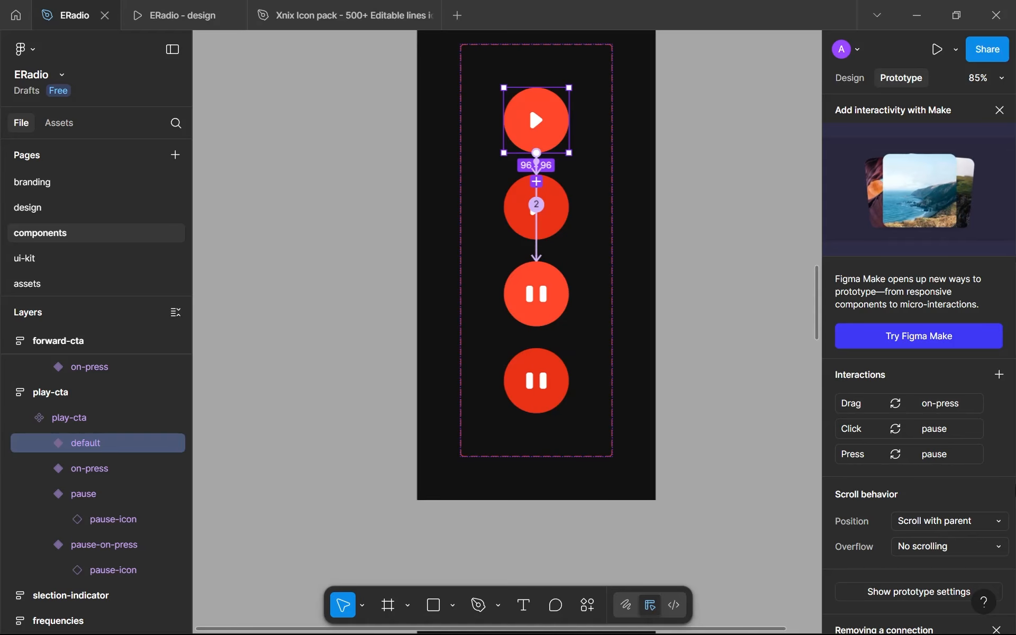
Step: Delete the drag and click interactions from the play-cta default variant, keeping only its press interaction
click(999, 403)
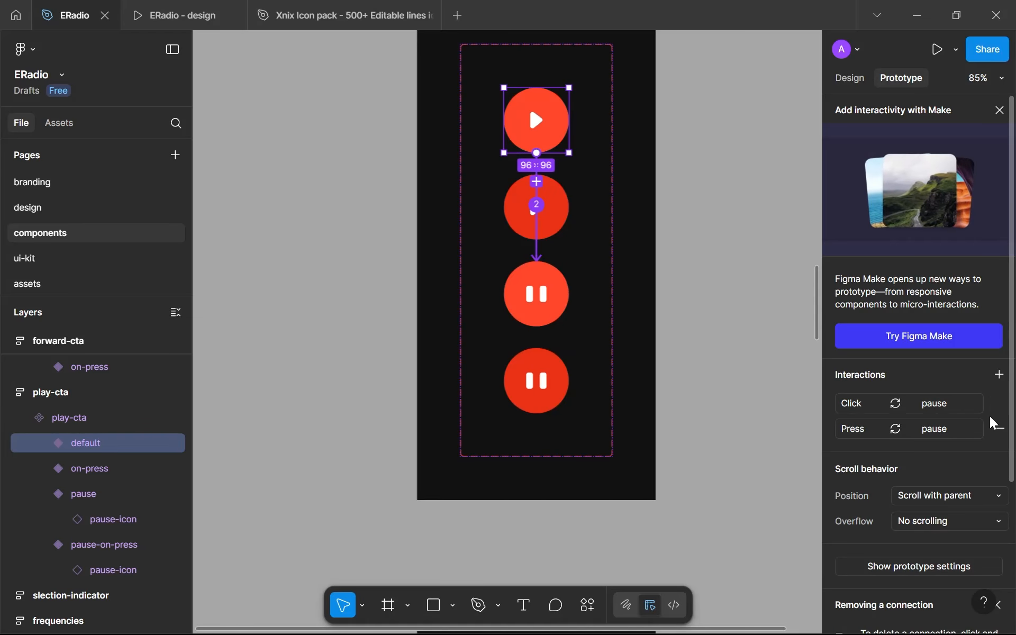
click(999, 403)
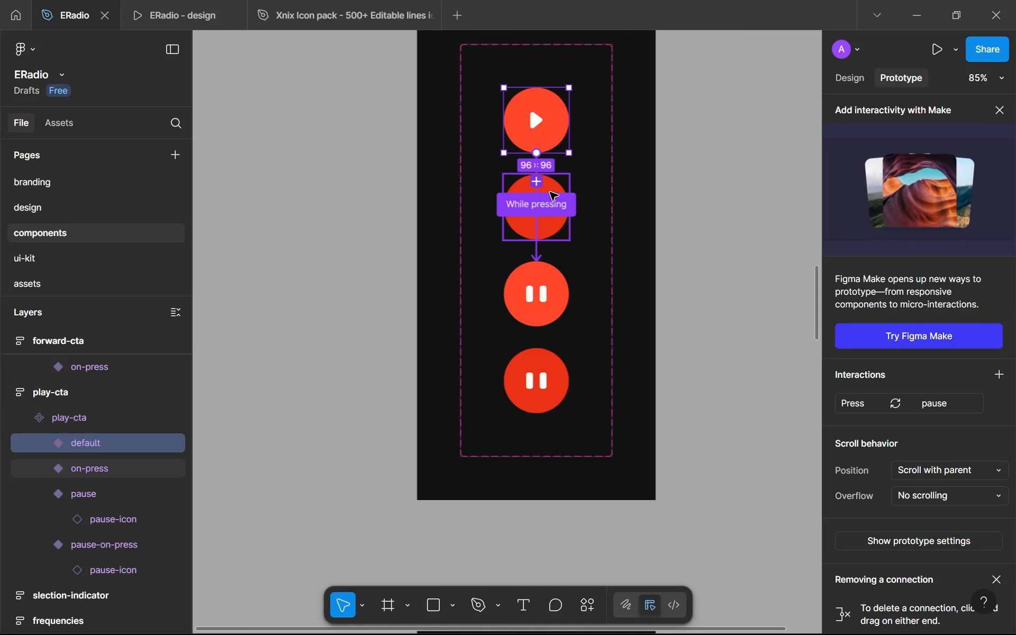
click(555, 197)
click(617, 186)
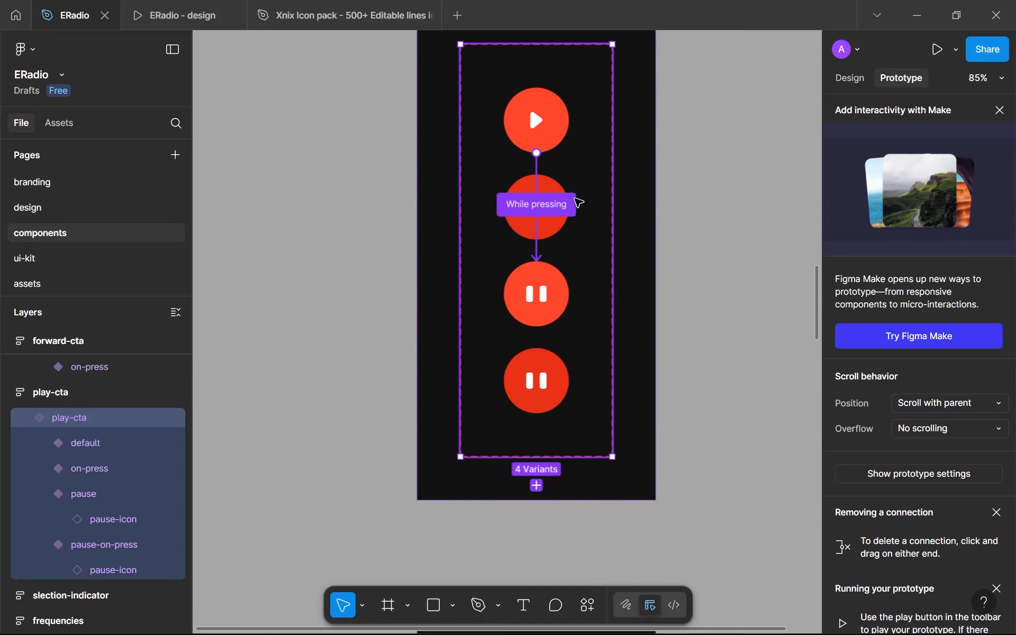
click(577, 203)
click(638, 241)
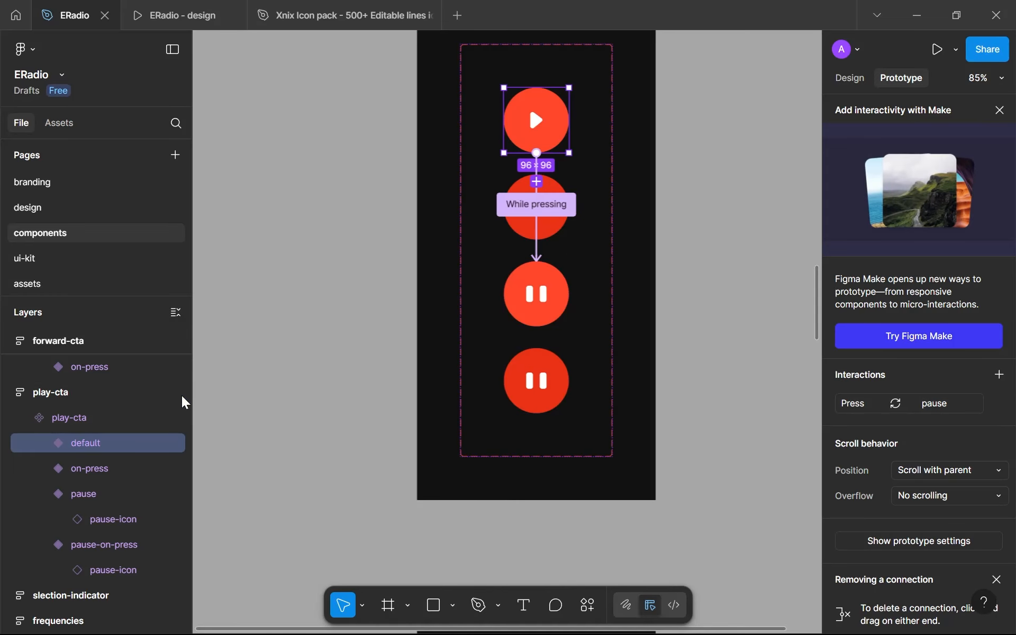
Step: Add an on-click interaction to the play-cta on-press variant that changes Property 1 to pause
click(113, 467)
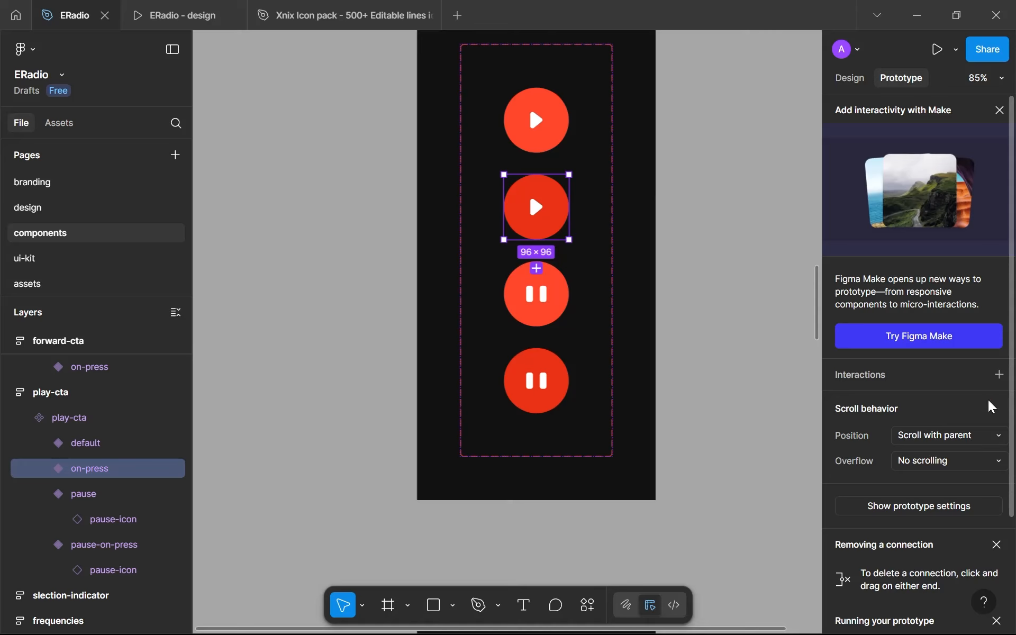
click(1000, 374)
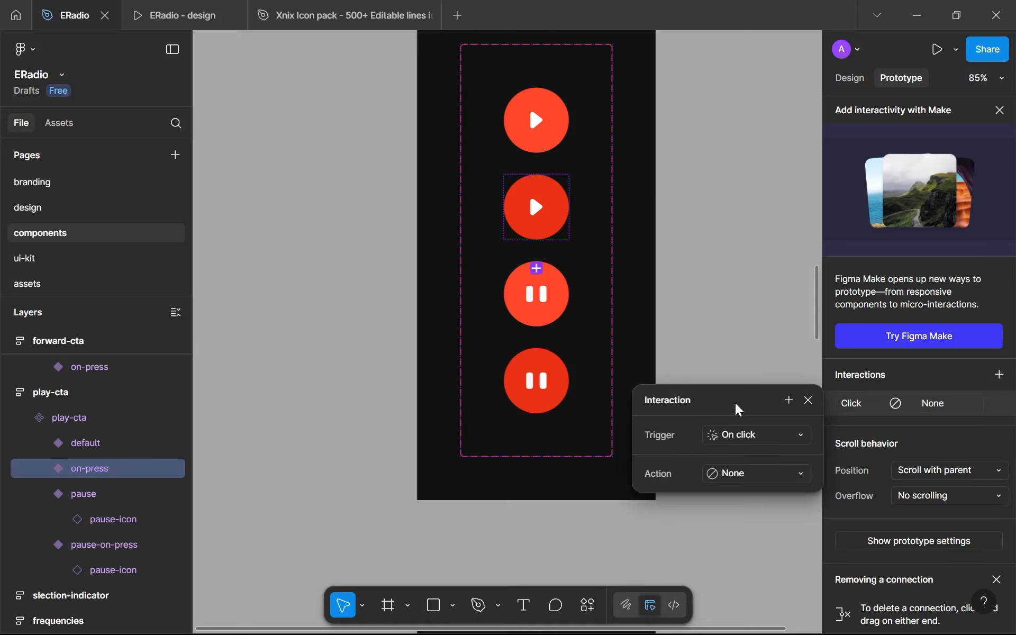
click(746, 471)
click(789, 252)
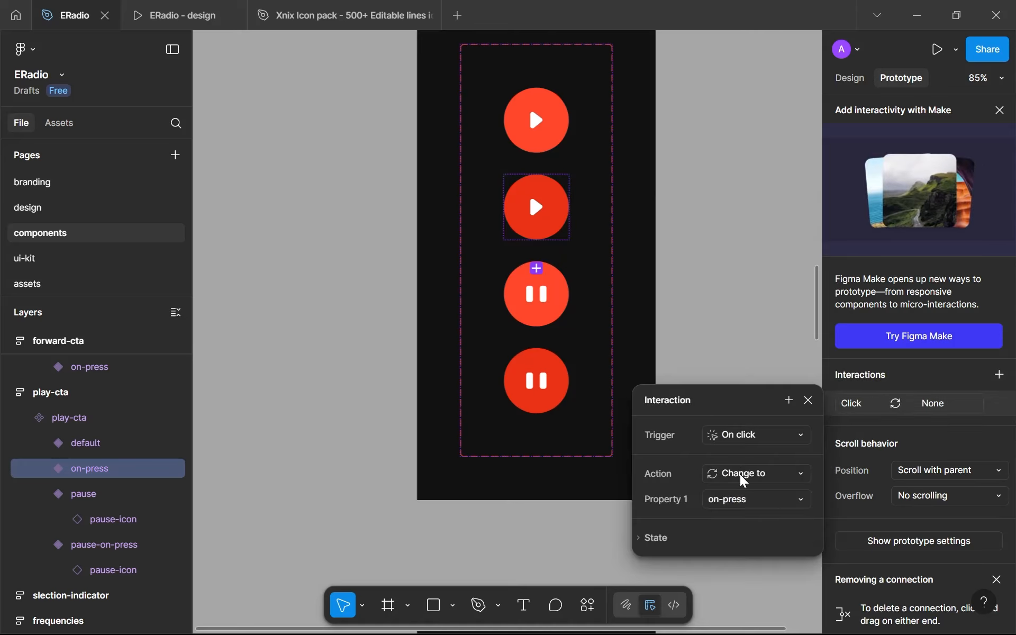
click(749, 501)
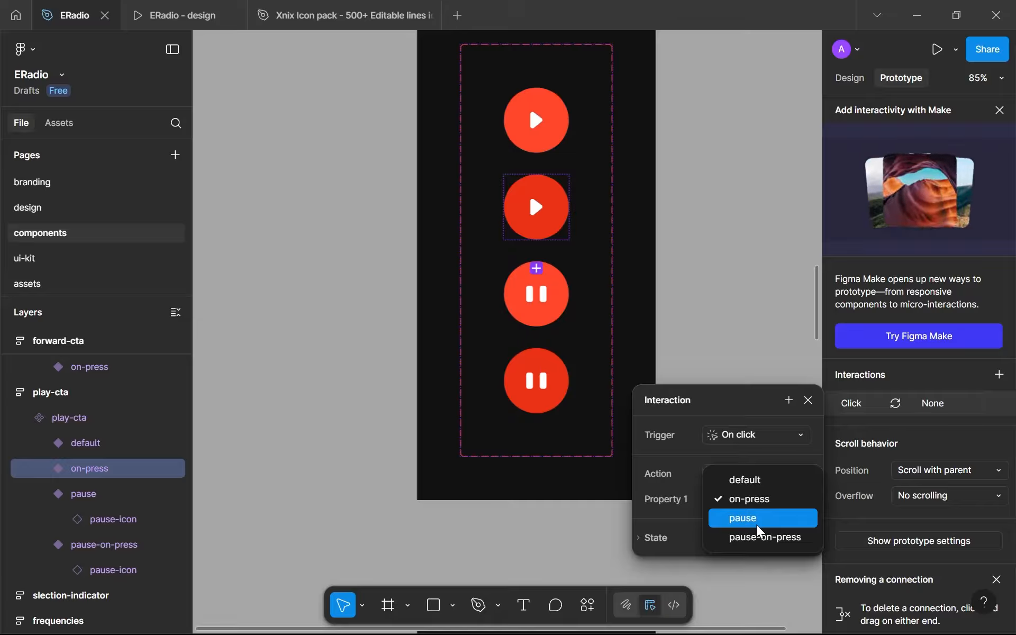
click(758, 527)
Step: Set the on-press variant's click interaction to Smart animate with an Ease in curve and a 200 ms duration
click(757, 537)
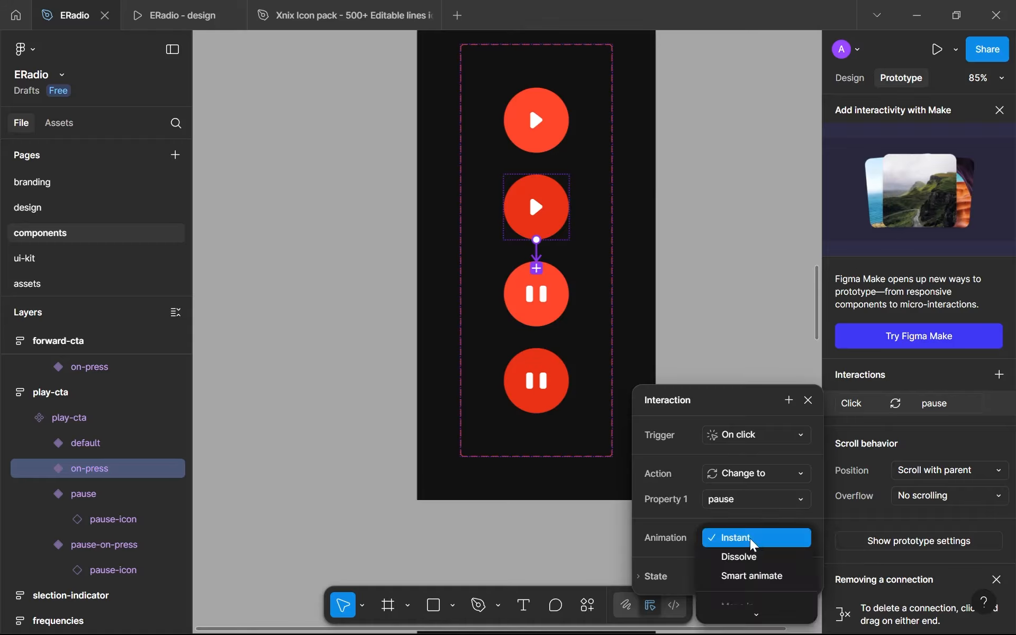
click(731, 576)
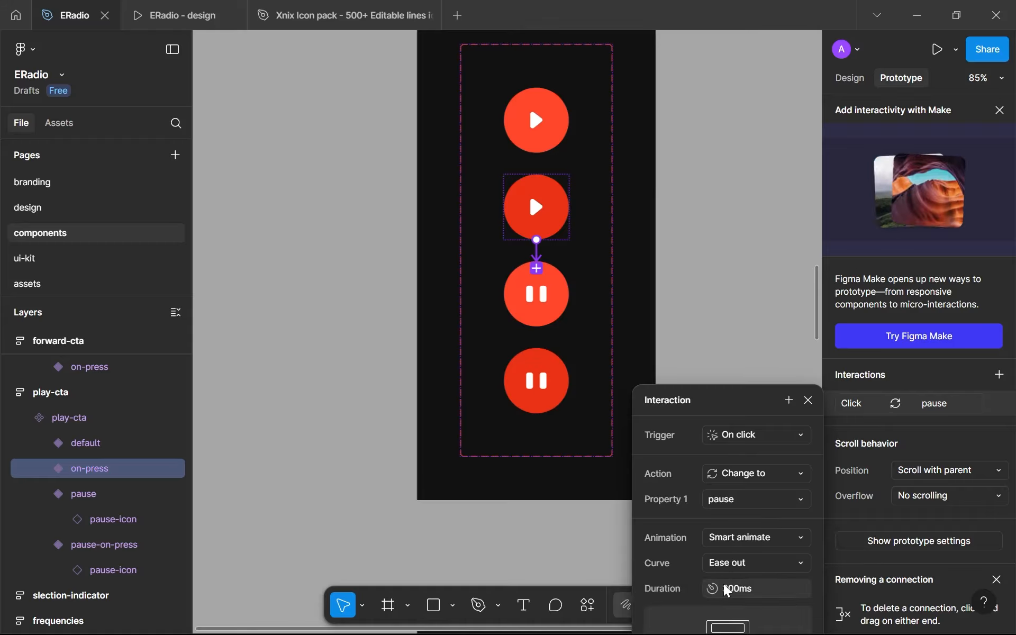
click(730, 594)
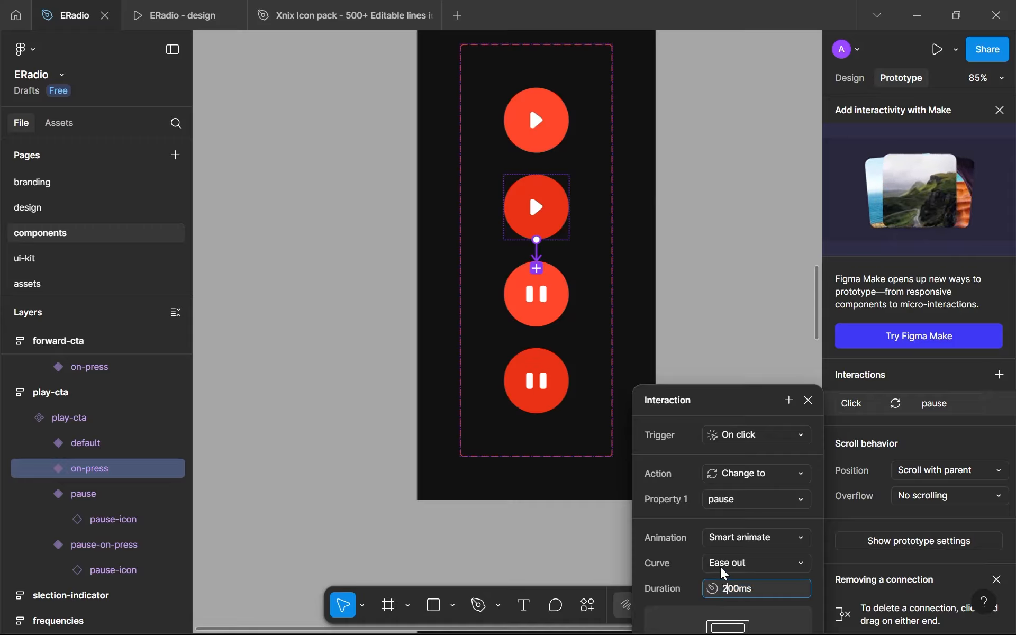
click(725, 574)
click(741, 545)
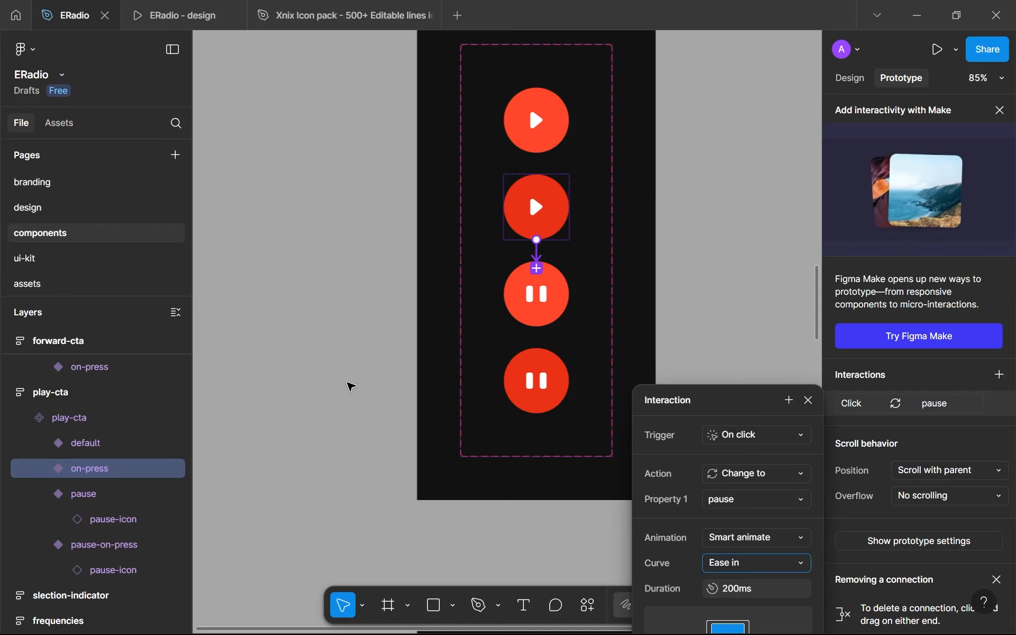
click(351, 387)
Step: Open the ERadio prototype preview and test how the play button reacts to being held and released
click(172, 7)
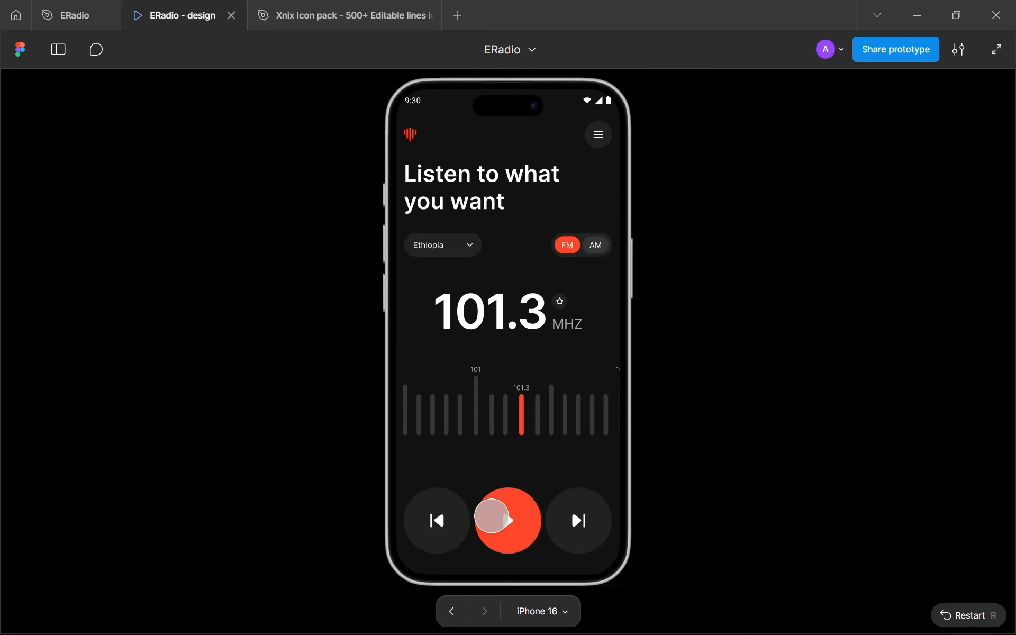
click(518, 530)
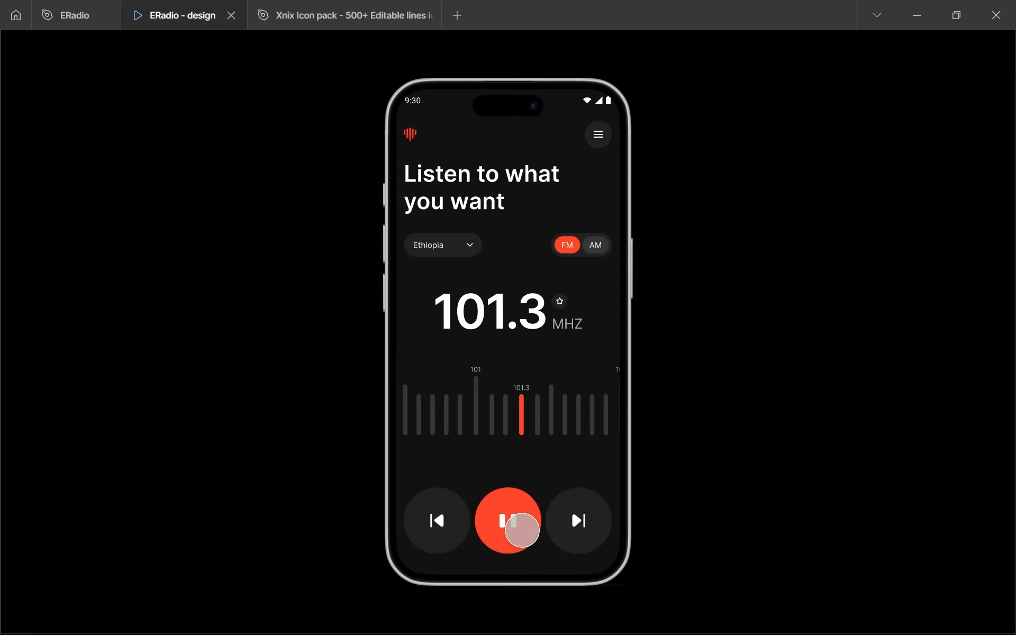
click(530, 533)
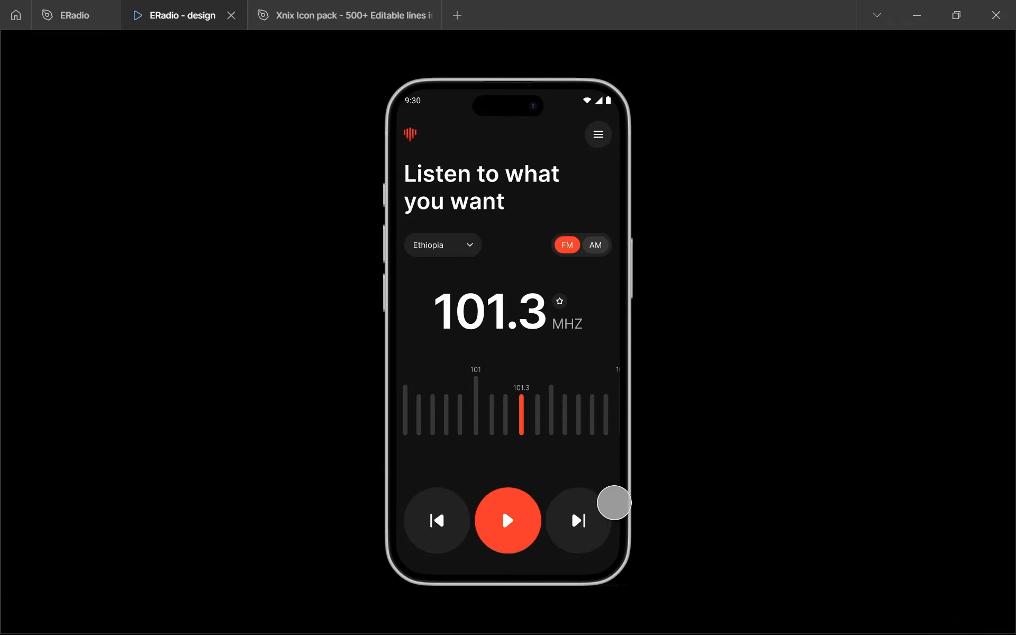
click(510, 518)
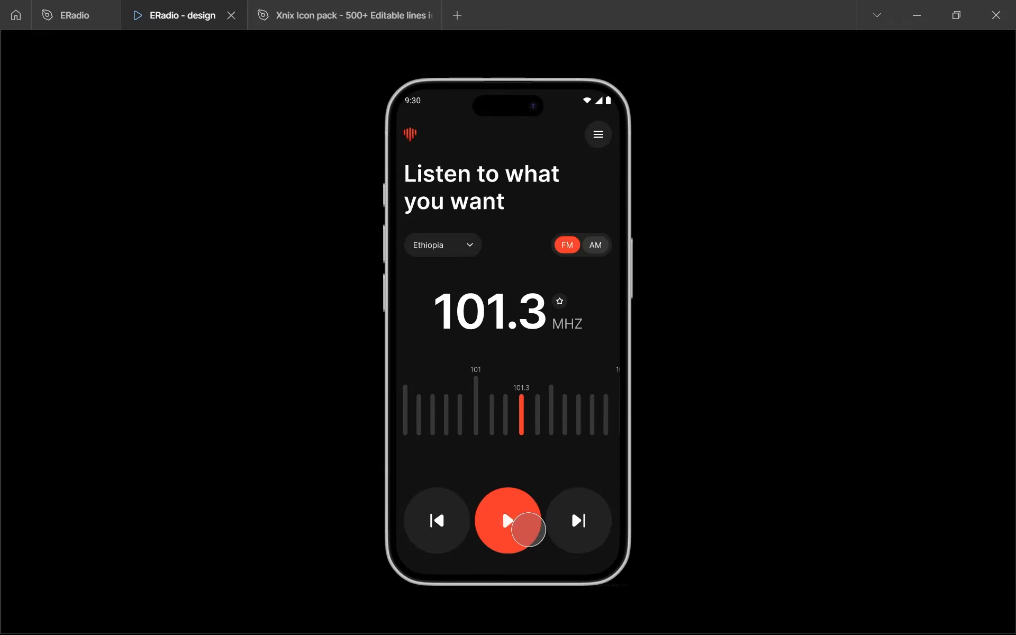
click(528, 530)
click(528, 529)
Step: Return to the ERadio design file and delete the click interaction from the play-cta on-press variant
click(74, 15)
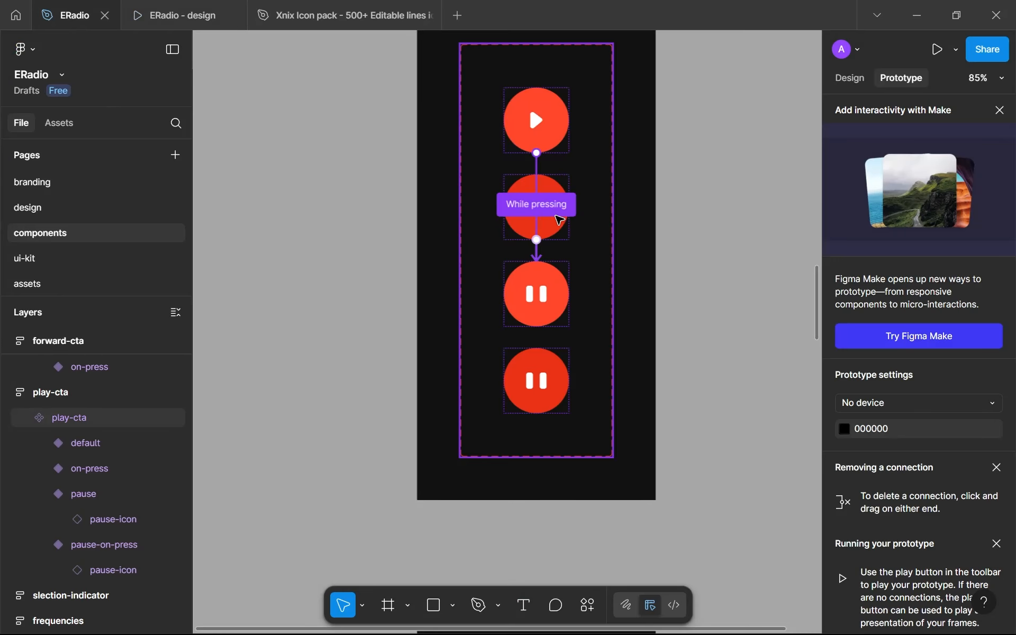
scroll(559, 220, up, 5)
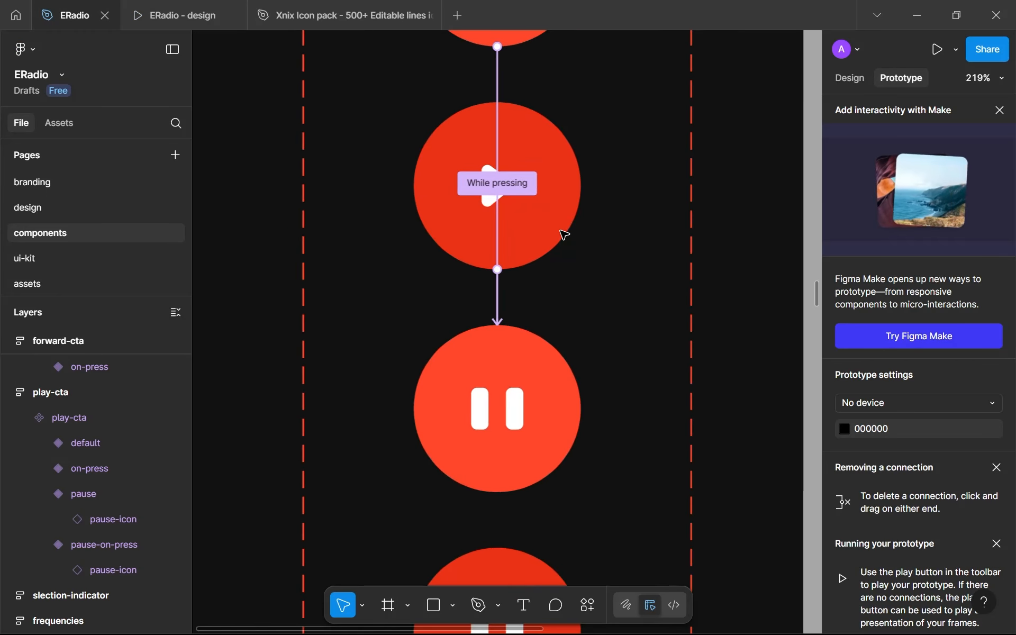
scroll(564, 234, down, 1)
double_click(561, 128)
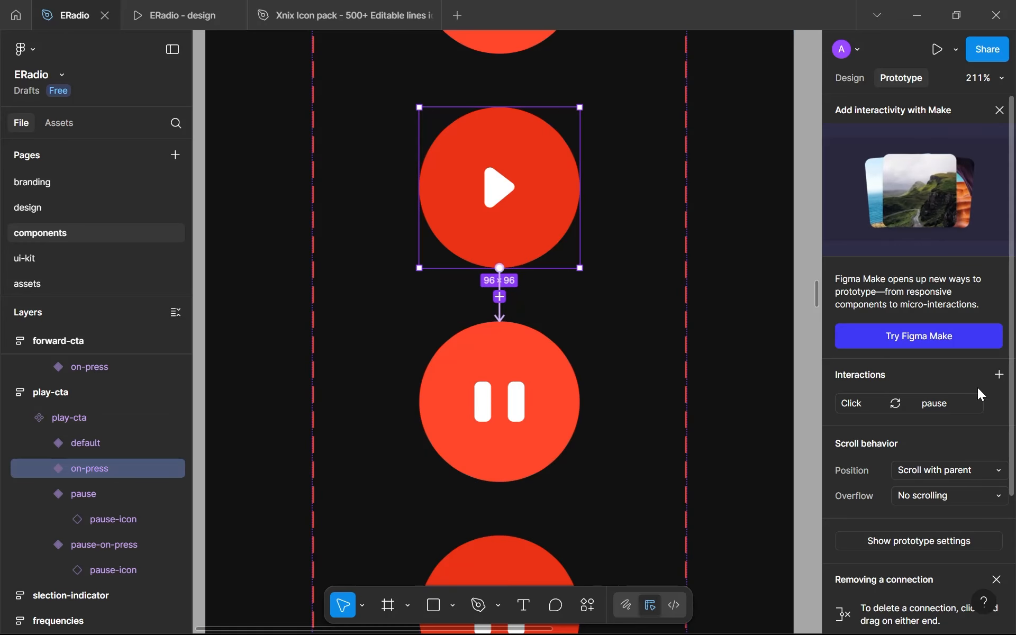
click(998, 404)
scroll(392, 220, up, 3)
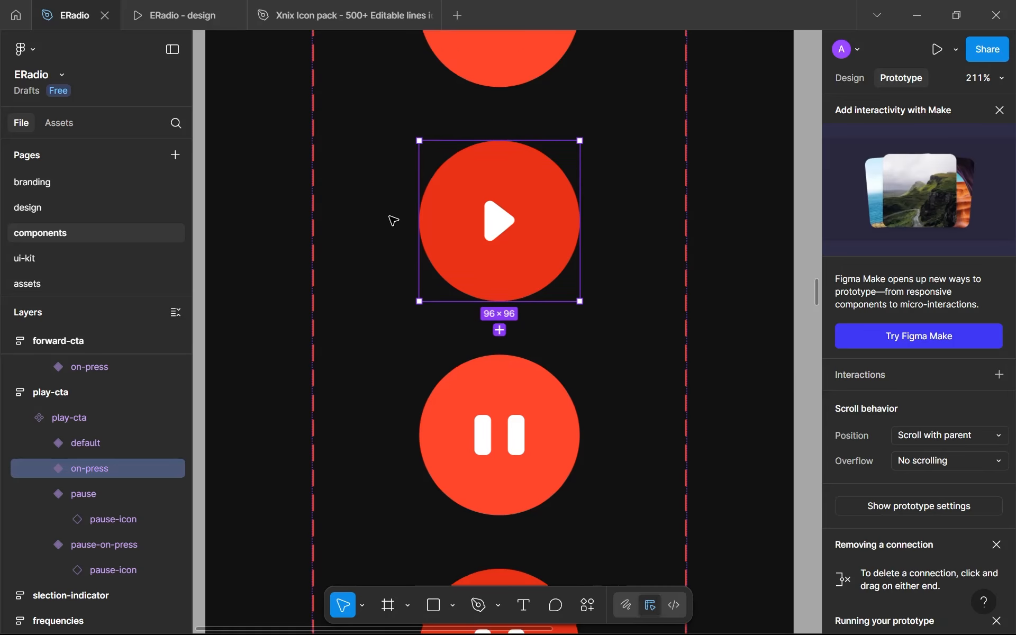
Step: Add an on-click interaction to the play-cta default variant that changes Property 1 to pause
click(504, 141)
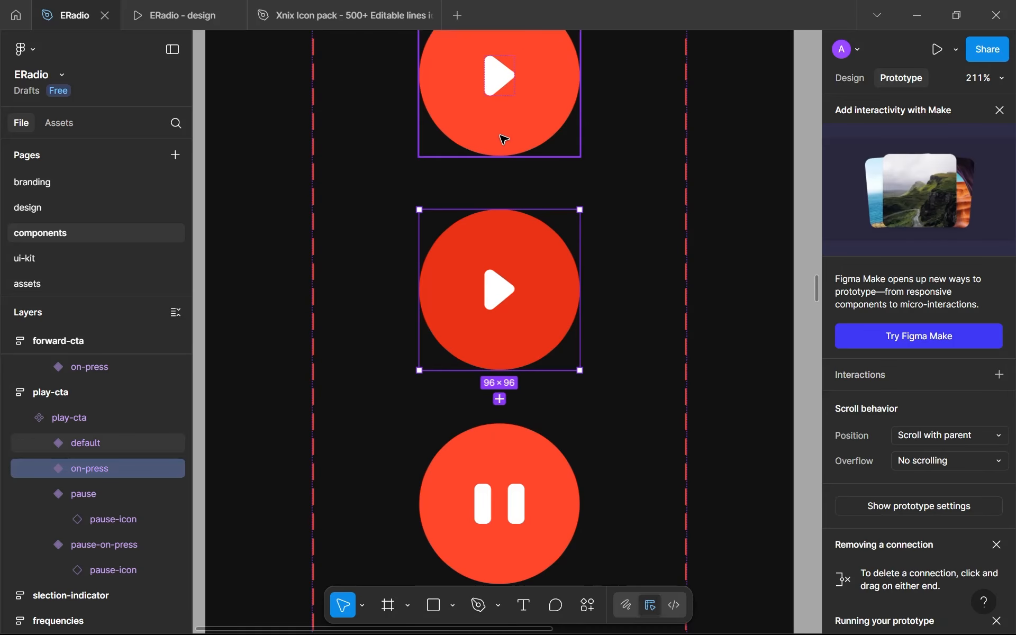
click(999, 375)
click(727, 434)
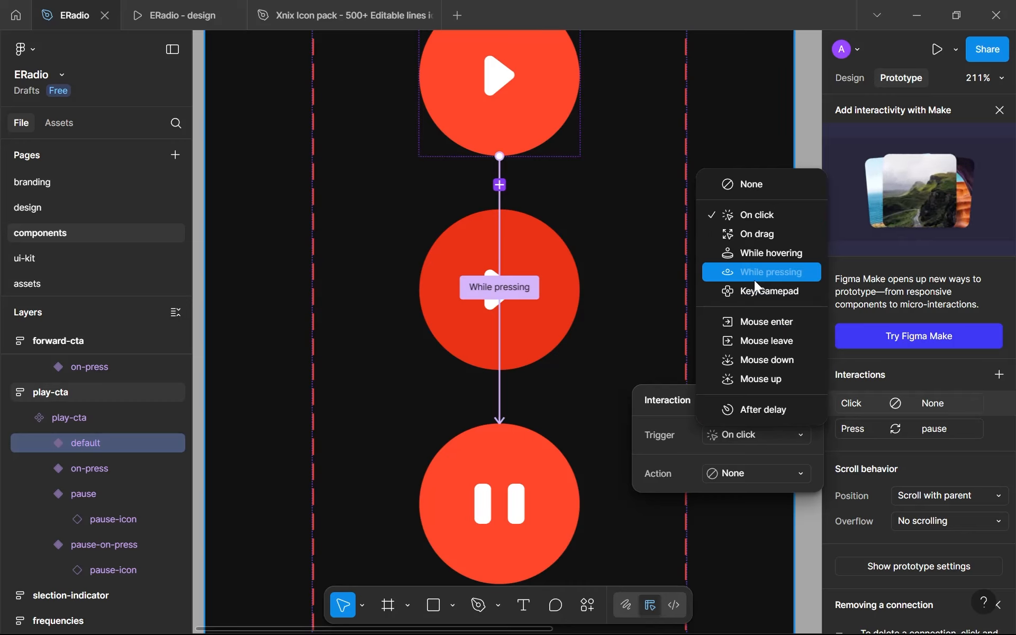
click(757, 216)
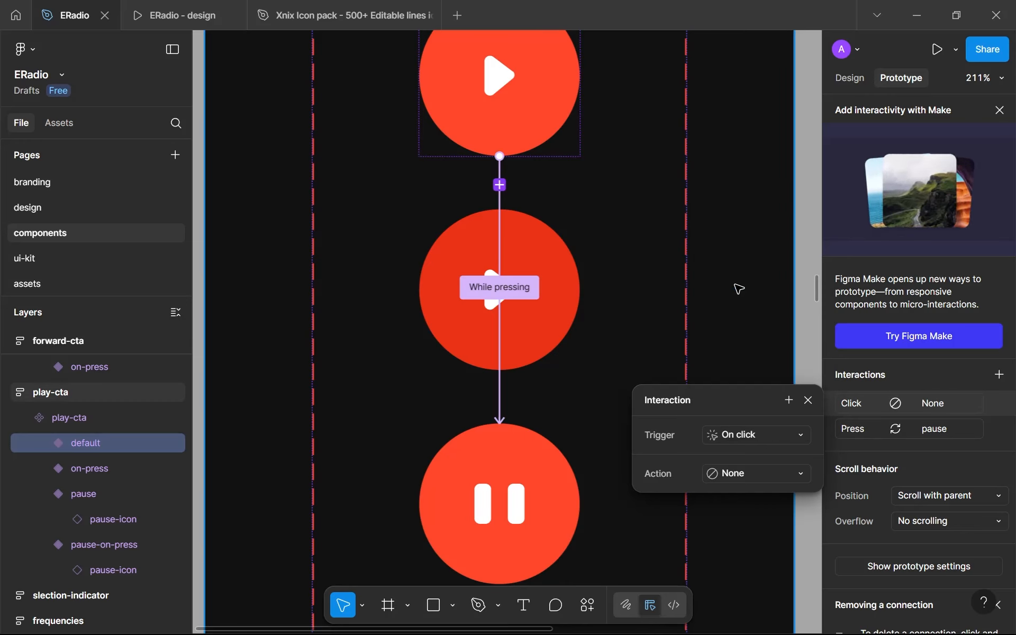
click(720, 475)
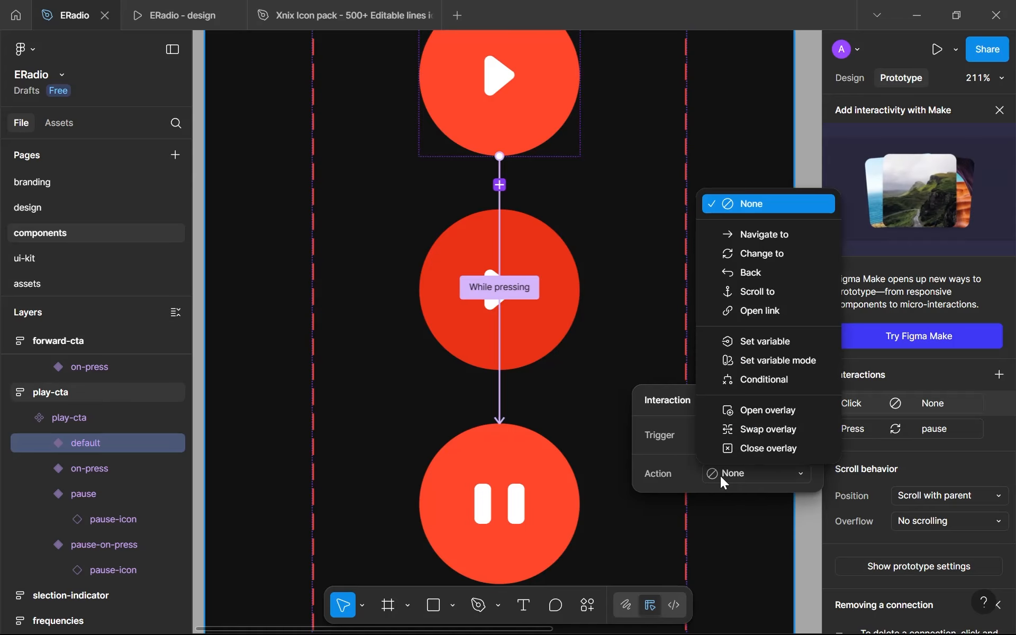
click(746, 259)
scroll(516, 391, down, 5)
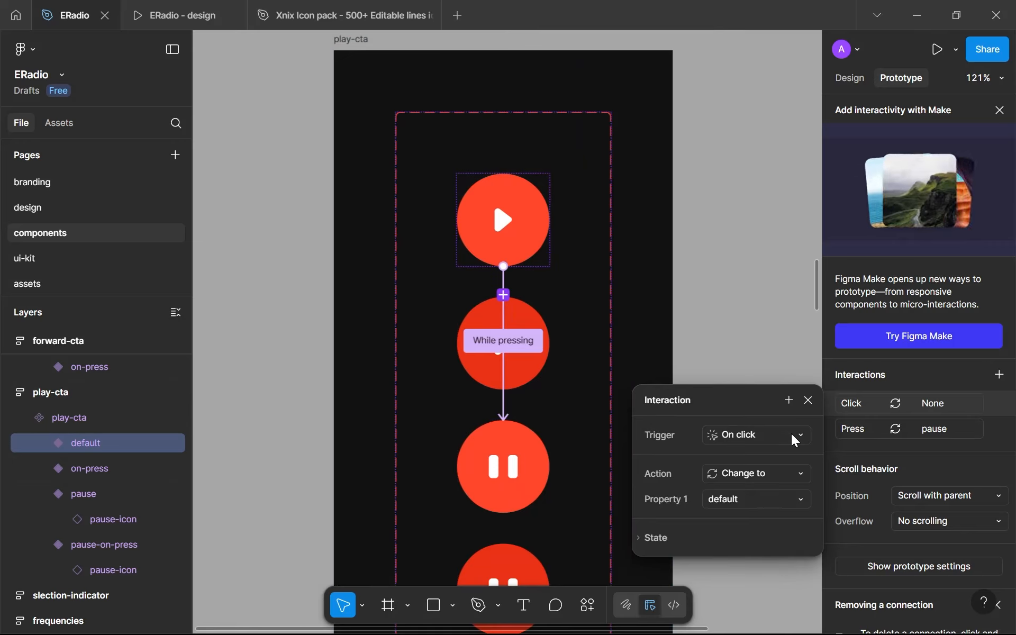
click(754, 476)
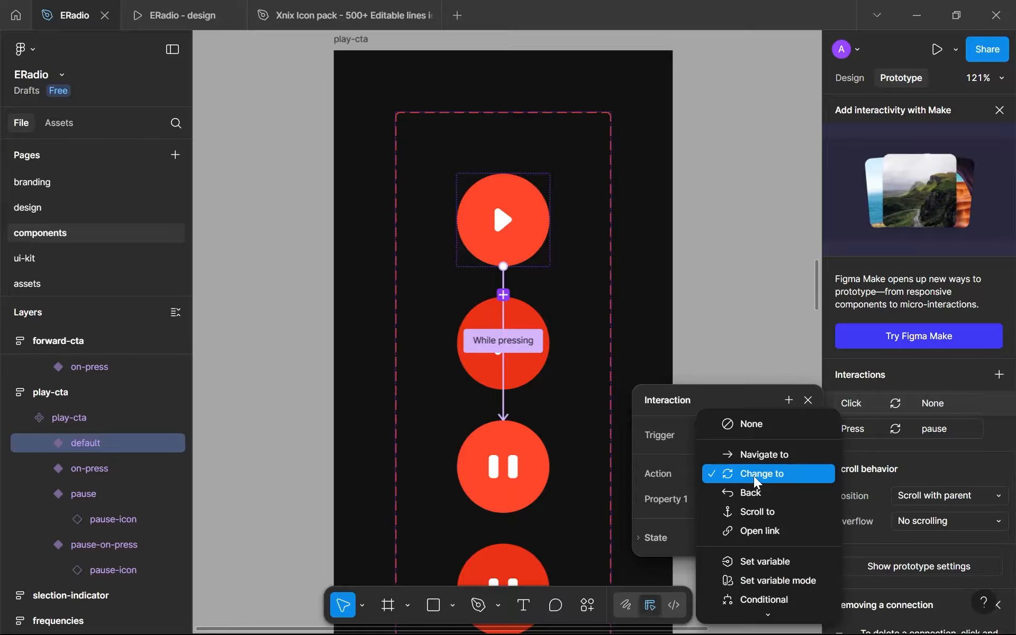
click(754, 476)
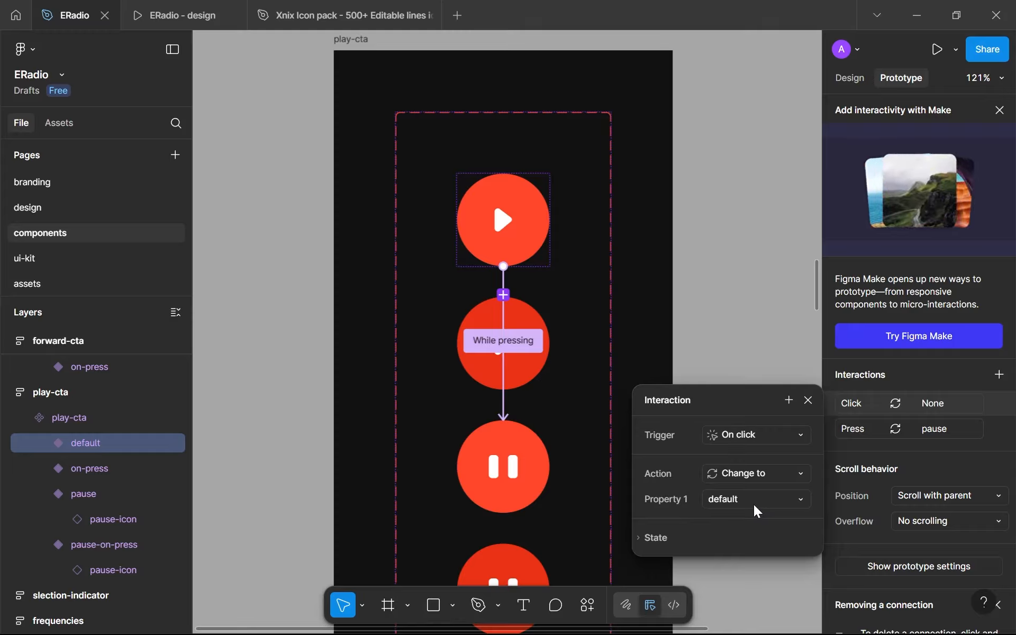
click(751, 503)
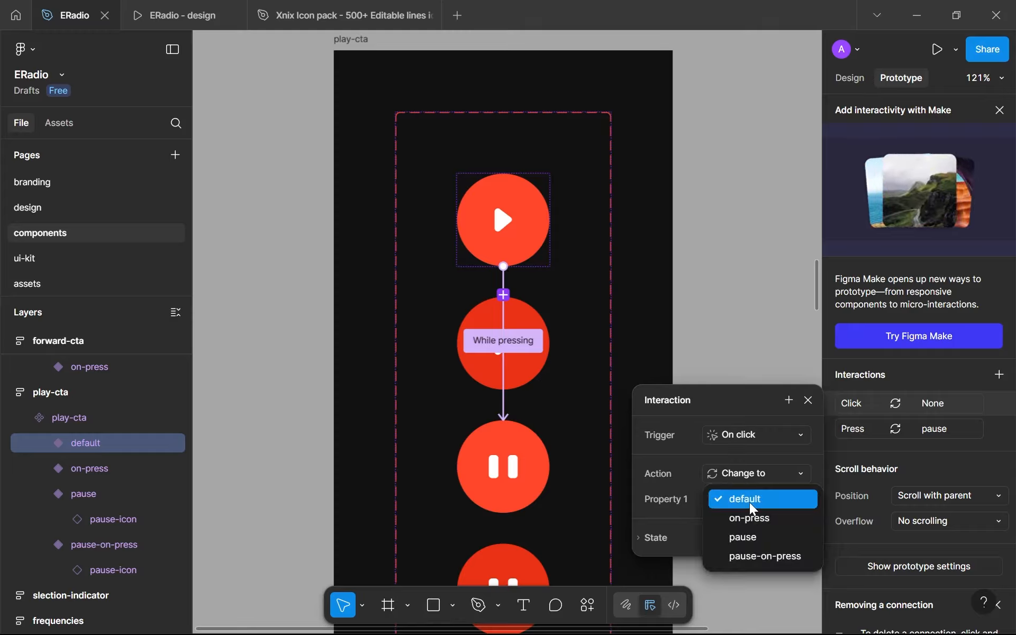
click(755, 534)
Step: Try Smart animate on the default variant's click interaction and set the animation back to Instant
click(755, 534)
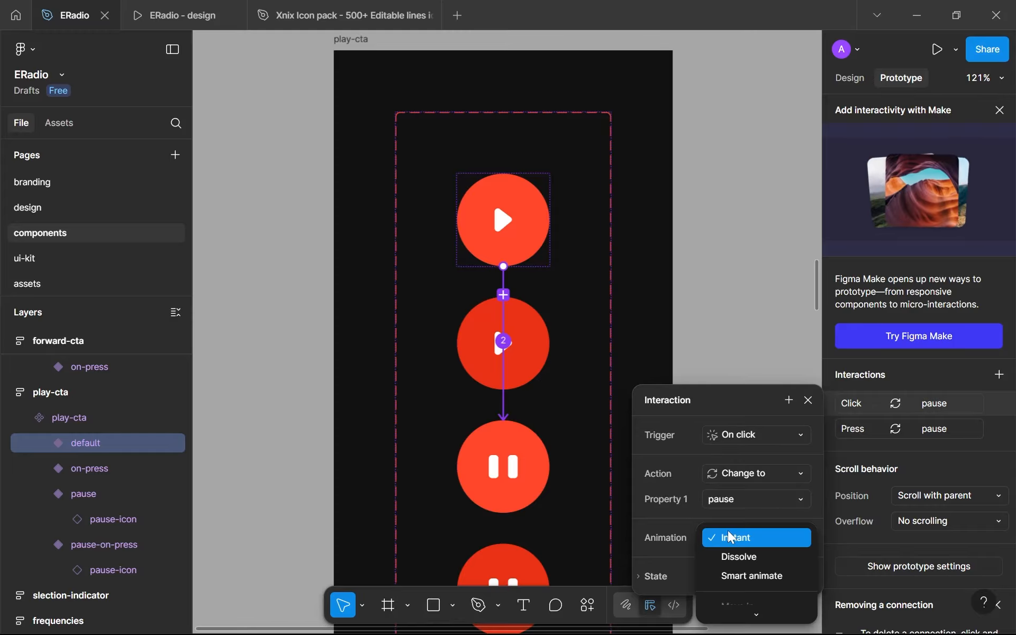
click(725, 577)
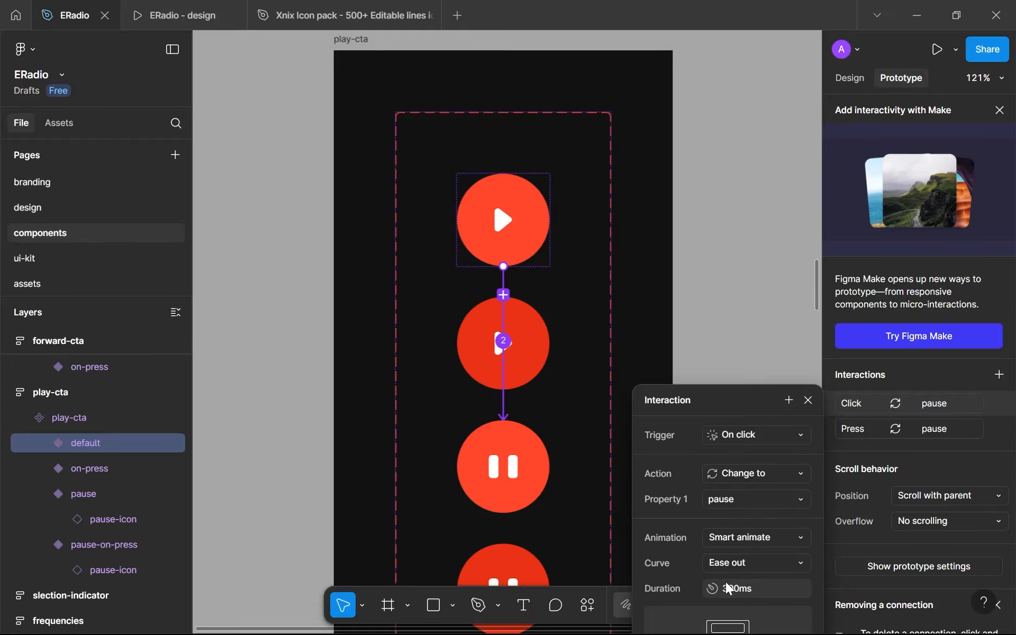
click(726, 538)
click(729, 503)
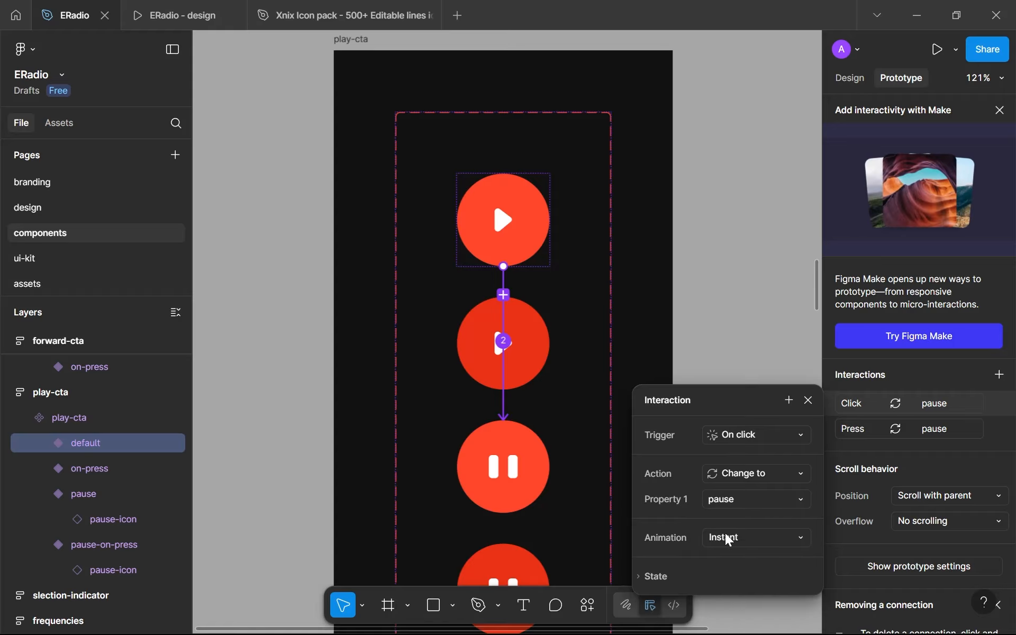
click(737, 326)
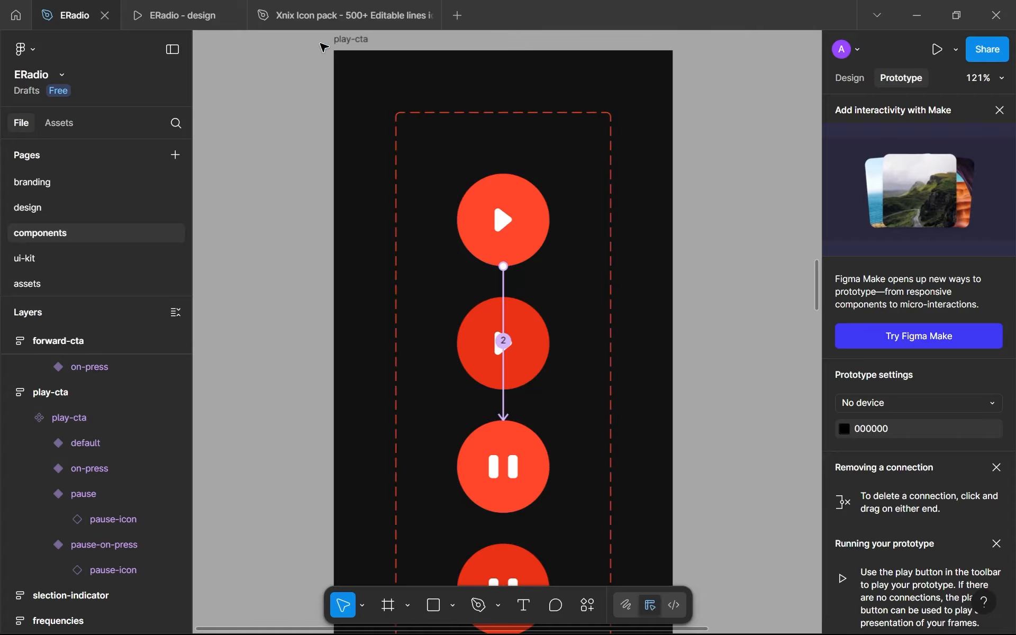
Step: Test the play button with repeated taps in the ERadio prototype preview
mouse_move(202, 6)
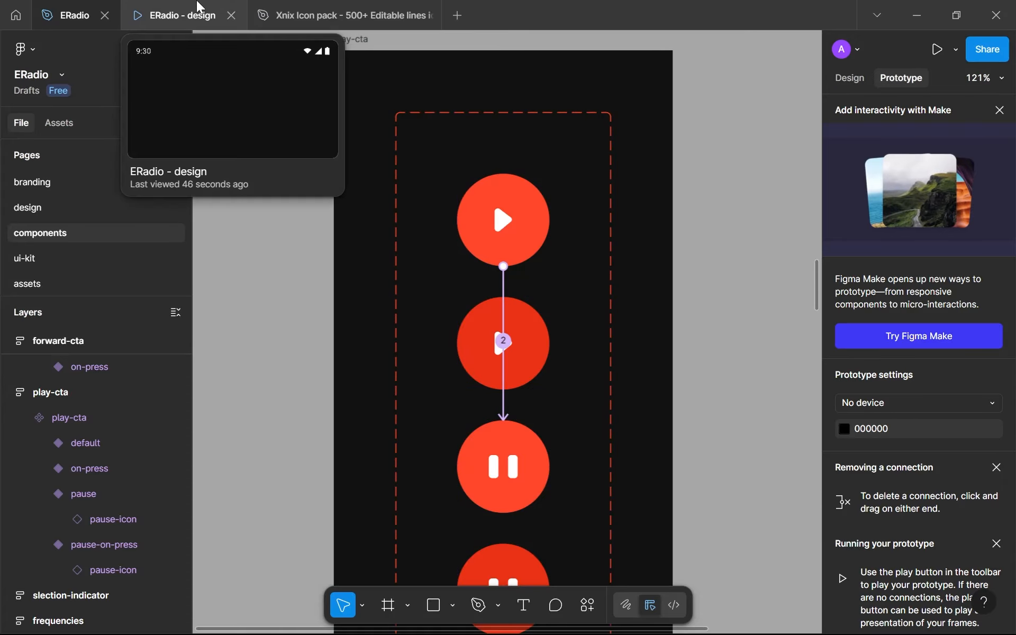
click(201, 6)
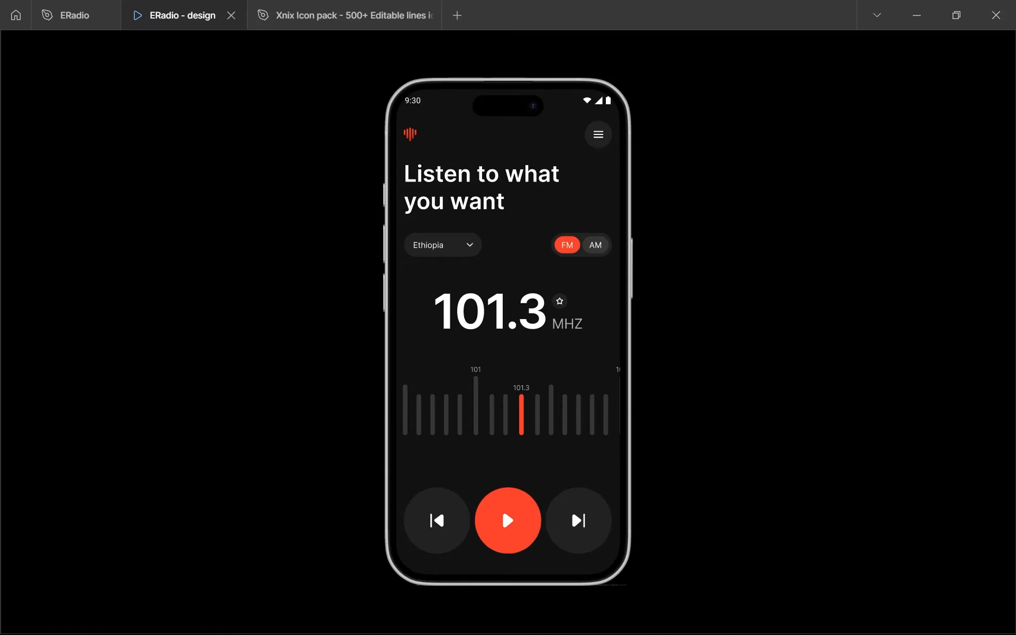
click(845, 521)
click(509, 514)
click(509, 514)
click(510, 514)
click(509, 514)
Step: Review the trigger, action, animation and state settings of the play-cta default variant's click interaction in the design file
click(109, 15)
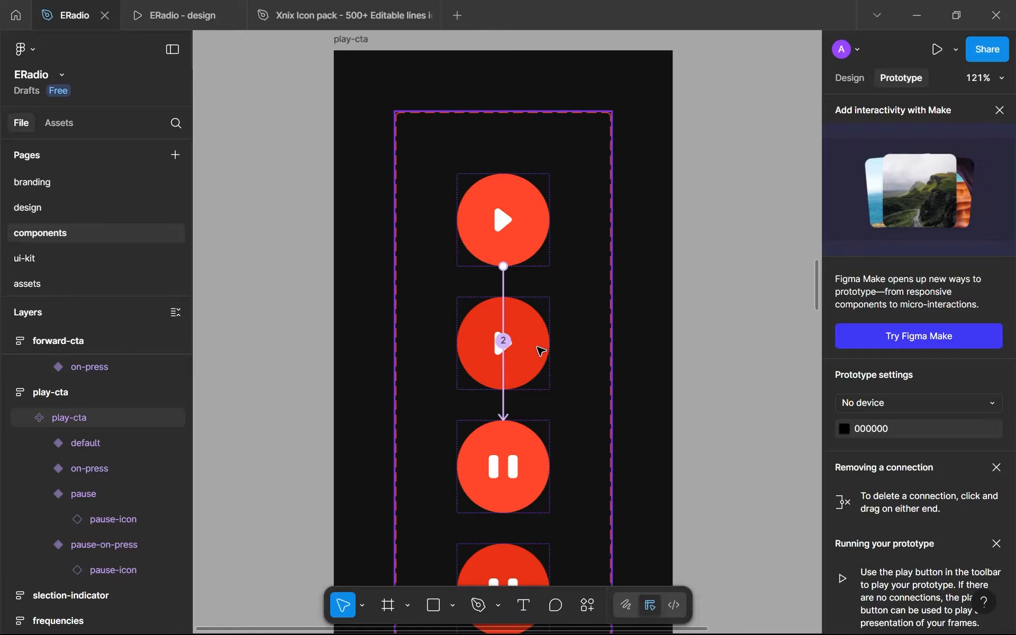
scroll(513, 428, down, 2)
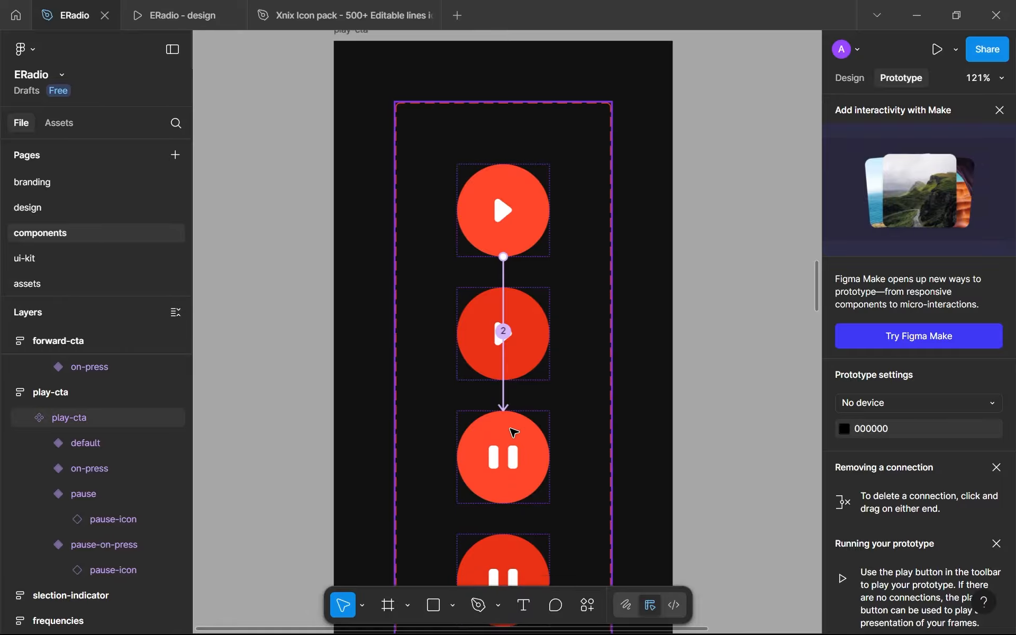
click(532, 196)
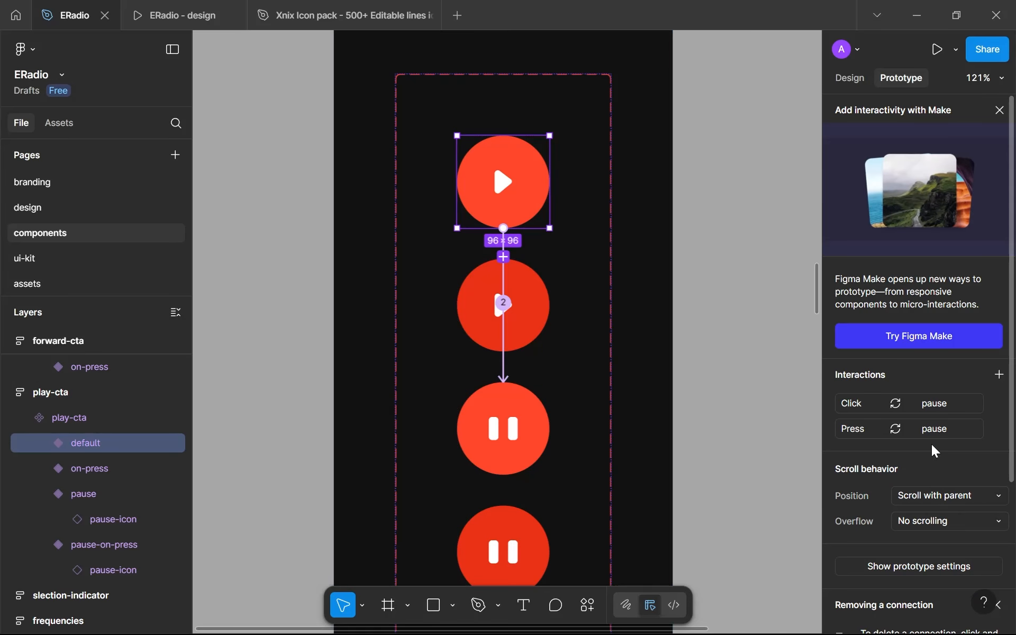
click(926, 405)
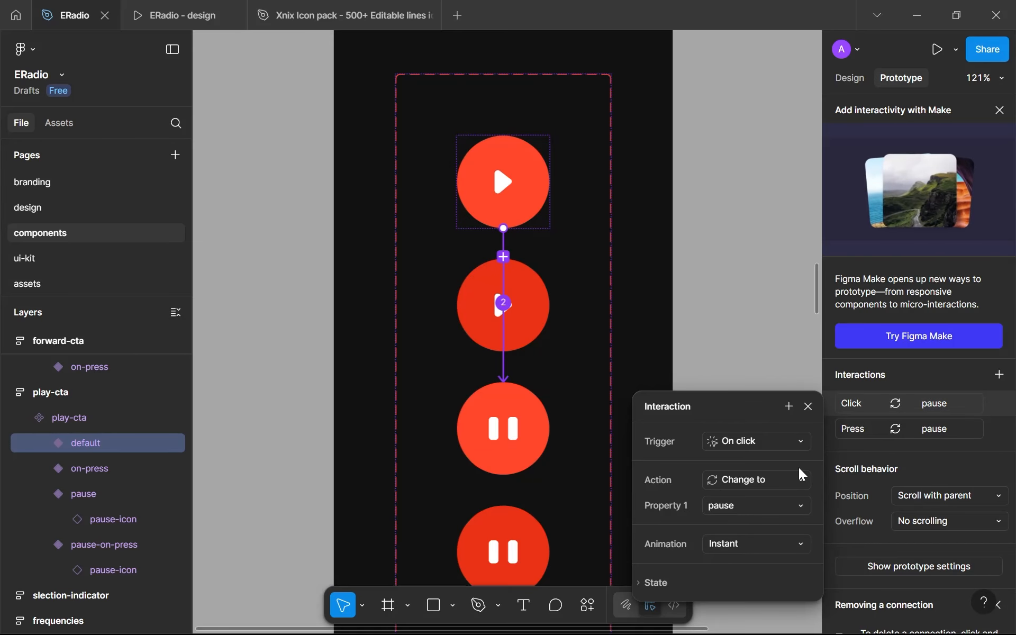
click(665, 582)
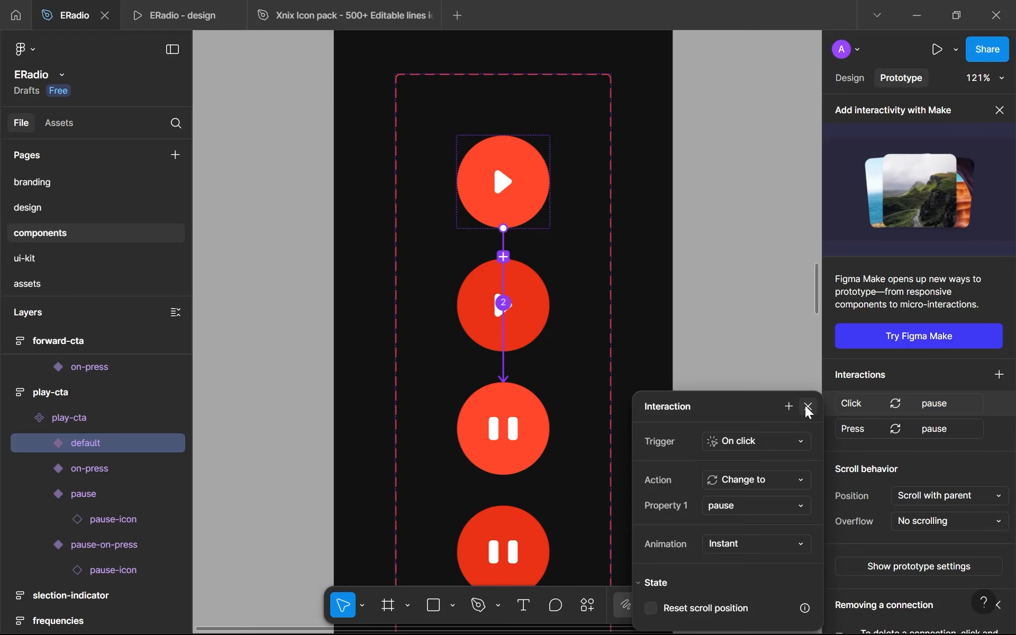
click(808, 408)
Step: Retest the play button's click behavior in the prototype preview
click(214, 11)
click(517, 519)
click(517, 519)
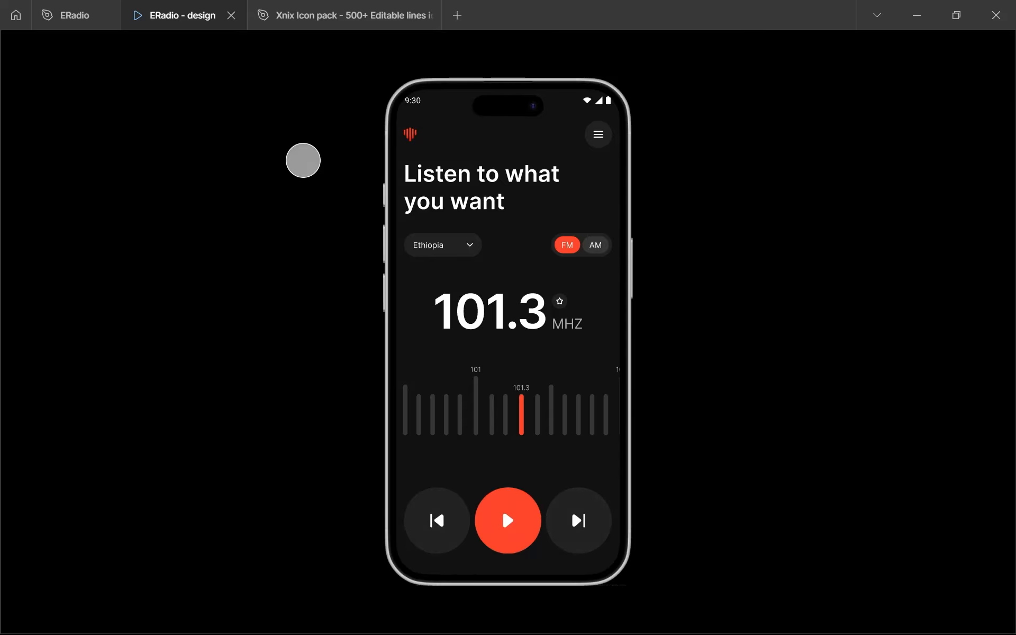
Step: Move the forward-cta and backward-cta frames together up to just below the play-cta frame on the components page
click(76, 14)
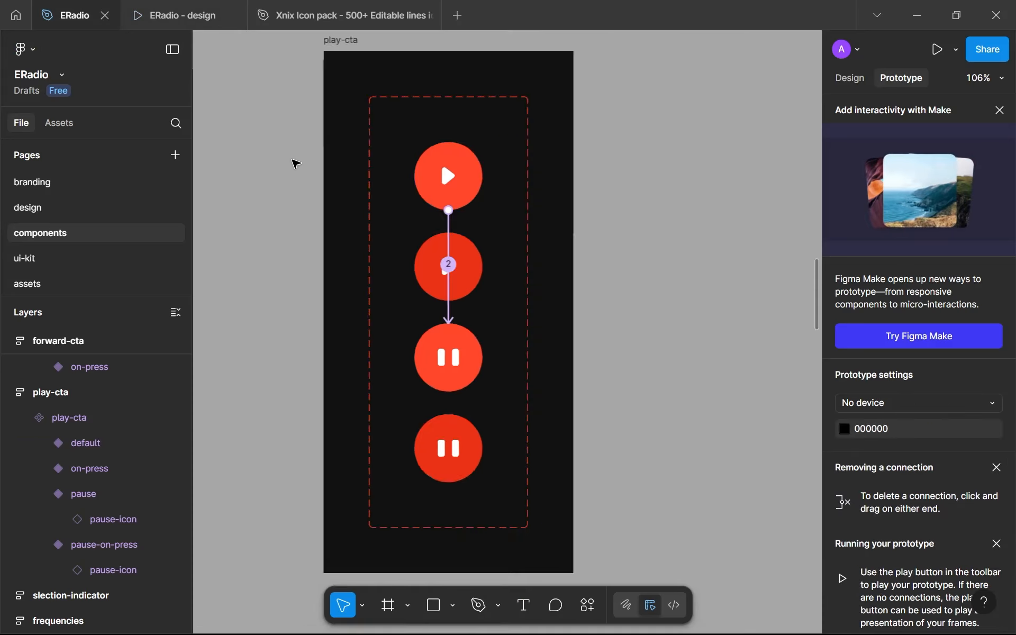
scroll(293, 160, down, 6)
scroll(306, 347, down, 2)
drag(306, 347, 462, 269)
drag(415, 240, 565, 364)
scroll(446, 269, up, 3)
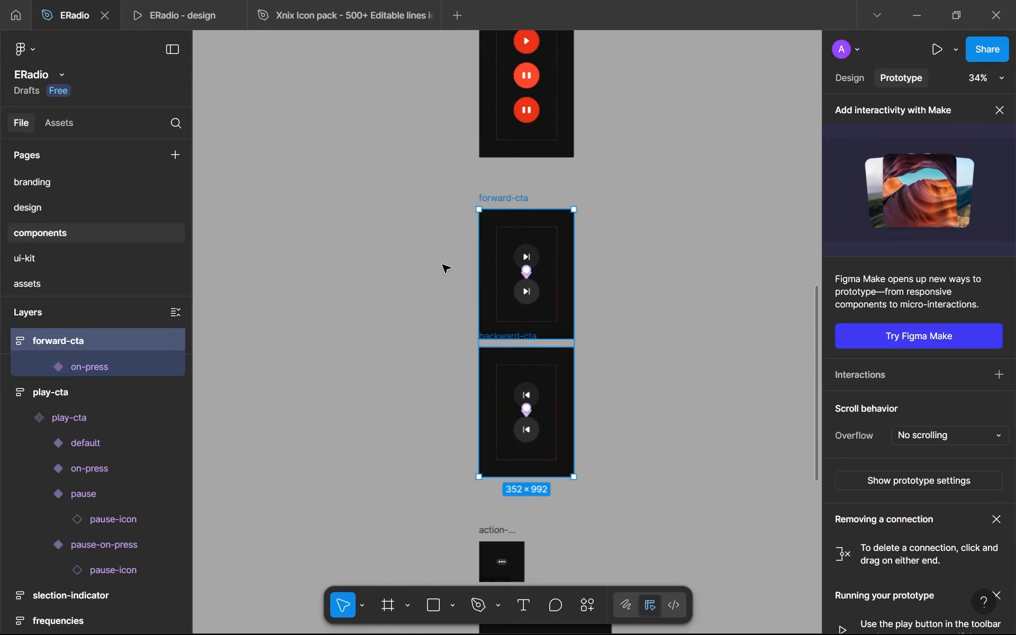
drag(492, 196, 493, 141)
Step: Select the component frames from action-menu down to menu-toggle and move them up beneath the backward-cta frame
scroll(418, 294, down, 6)
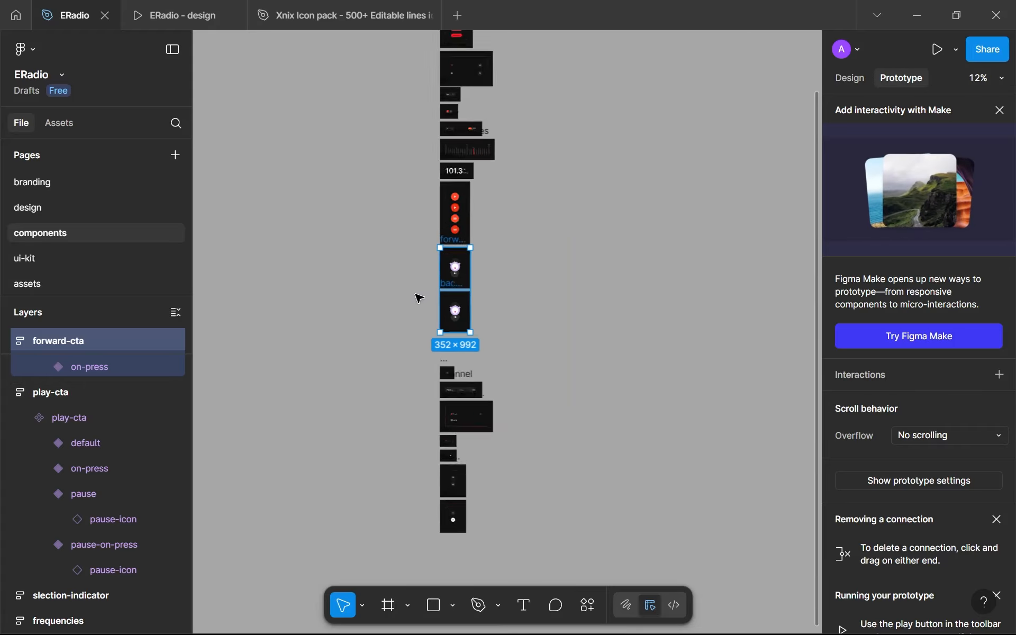
click(388, 265)
drag(408, 279, 538, 415)
scroll(466, 290, up, 4)
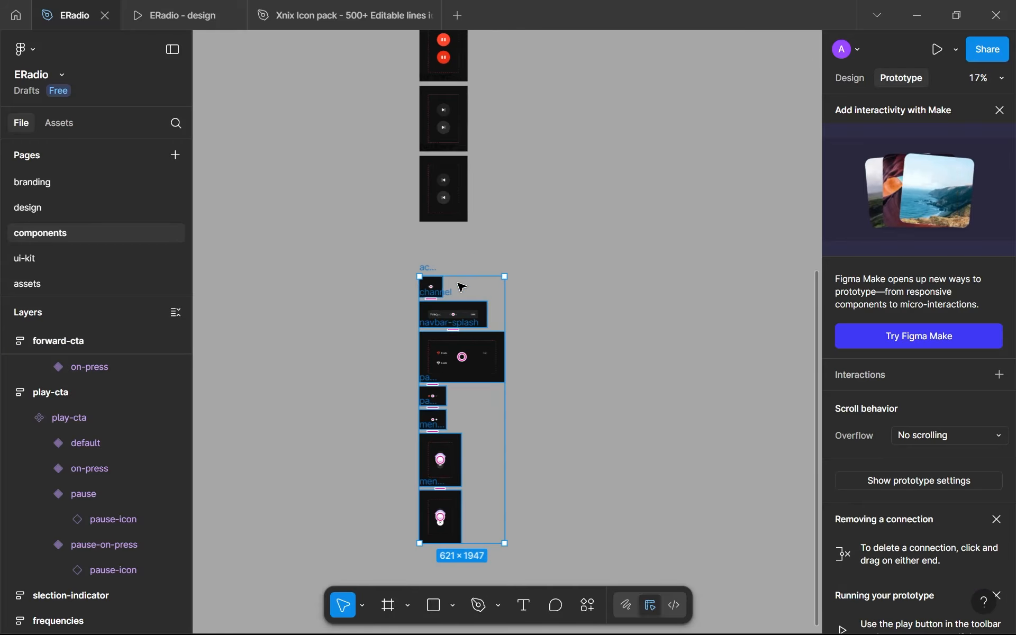
scroll(431, 267, up, 5)
scroll(418, 185, down, 3)
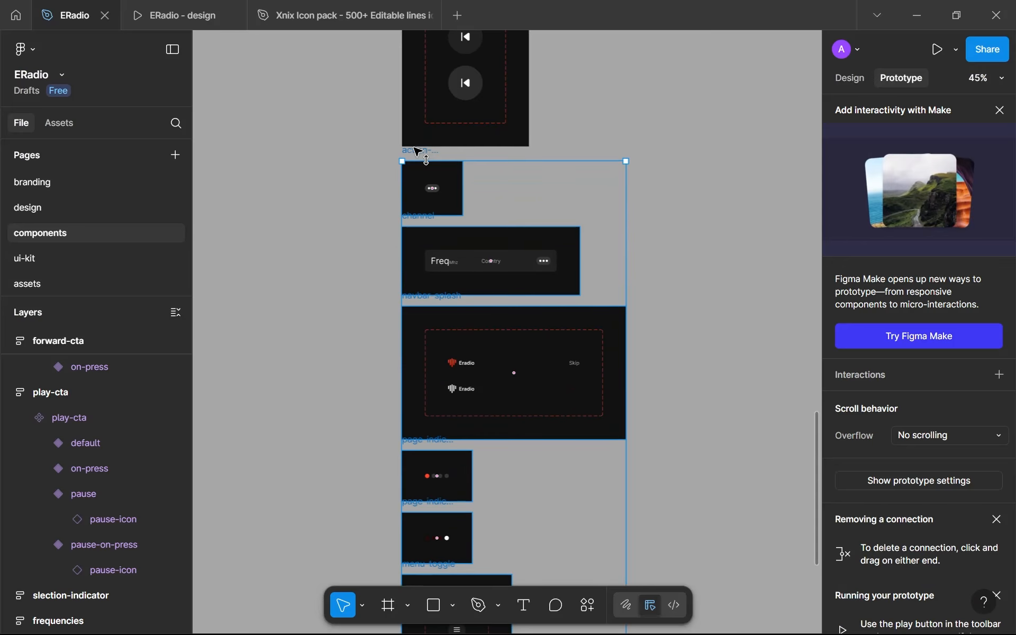
Step: Nudge the selected component frames up to tighten their gap below the backward-cta frame
key(alt)
key(alt+Up)
key(alt+Up)
key(alt+Up)
key(alt+Up)
key(alt+Up)
key(alt+Up)
key(alt+Up)
key(alt+Up)
key(alt+Up)
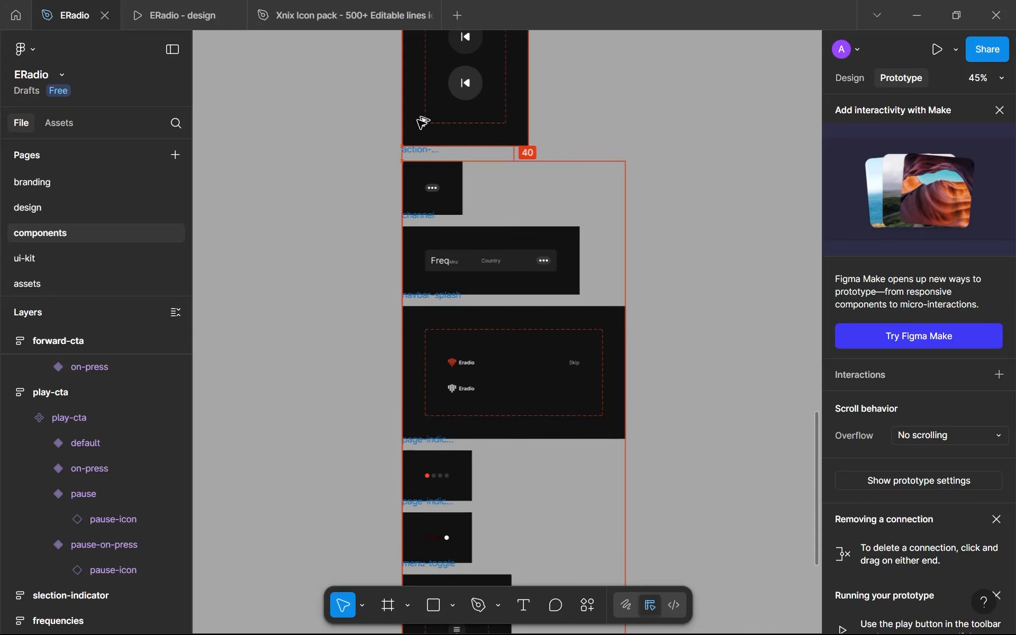
click(313, 223)
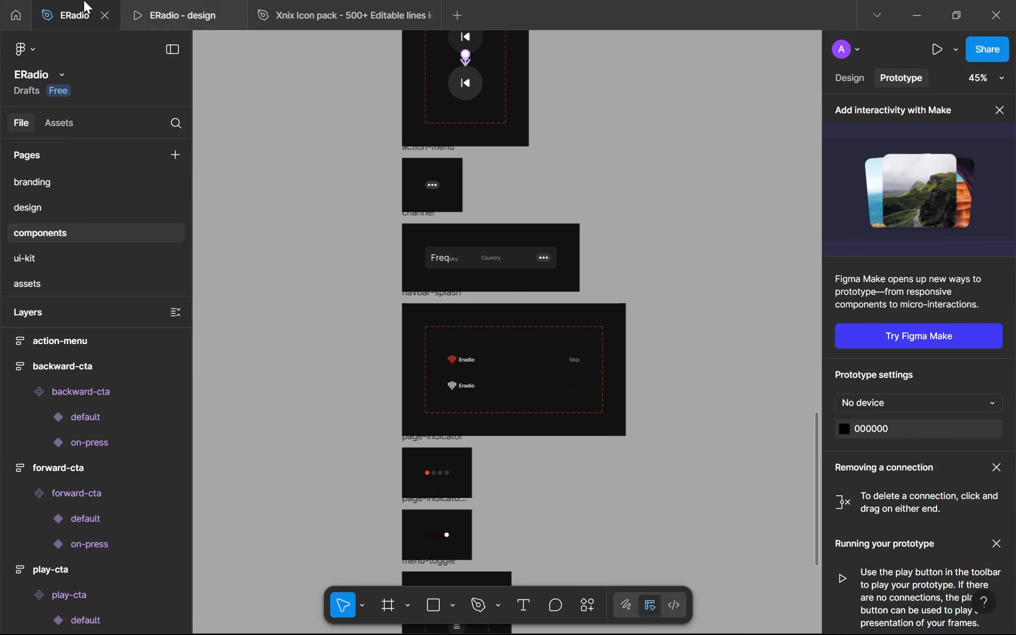
Step: Examine the home screen's dropdown and FM/AM selection area on the design page
click(145, 22)
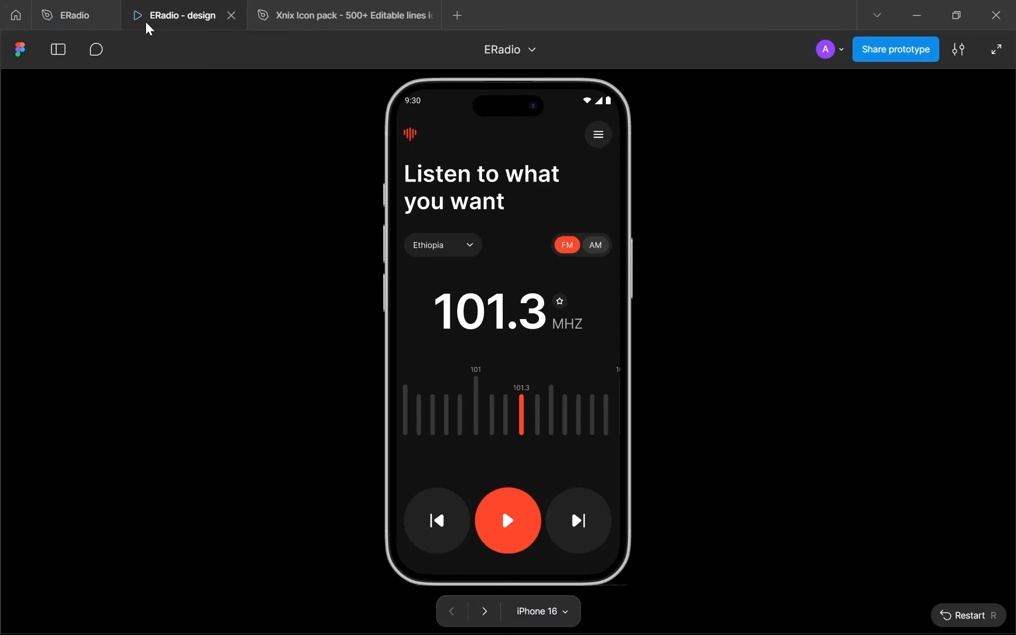
click(48, 21)
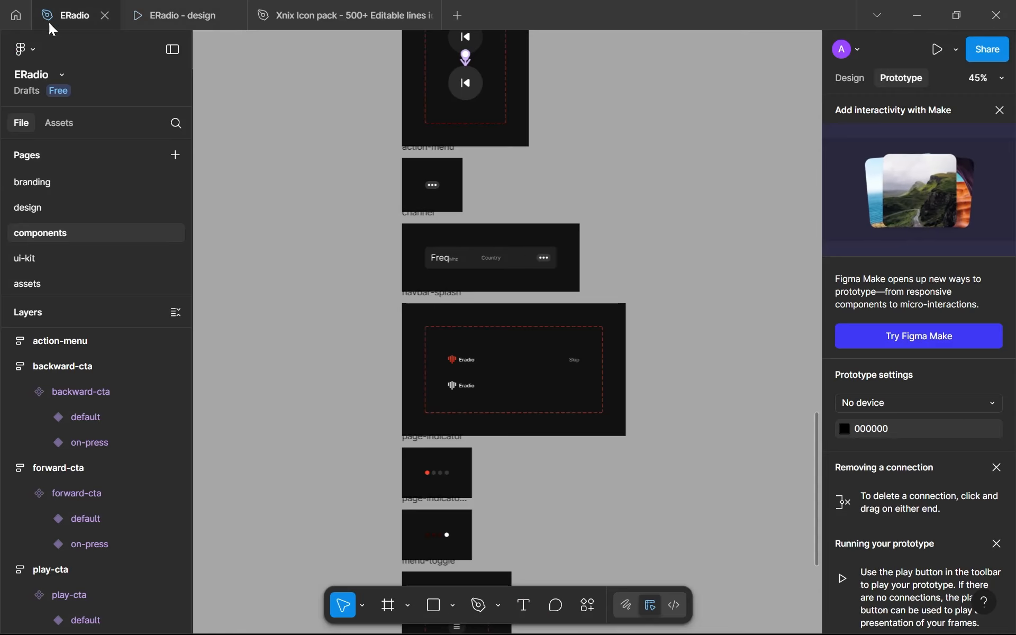
click(59, 208)
scroll(408, 301, down, 3)
scroll(531, 174, up, 3)
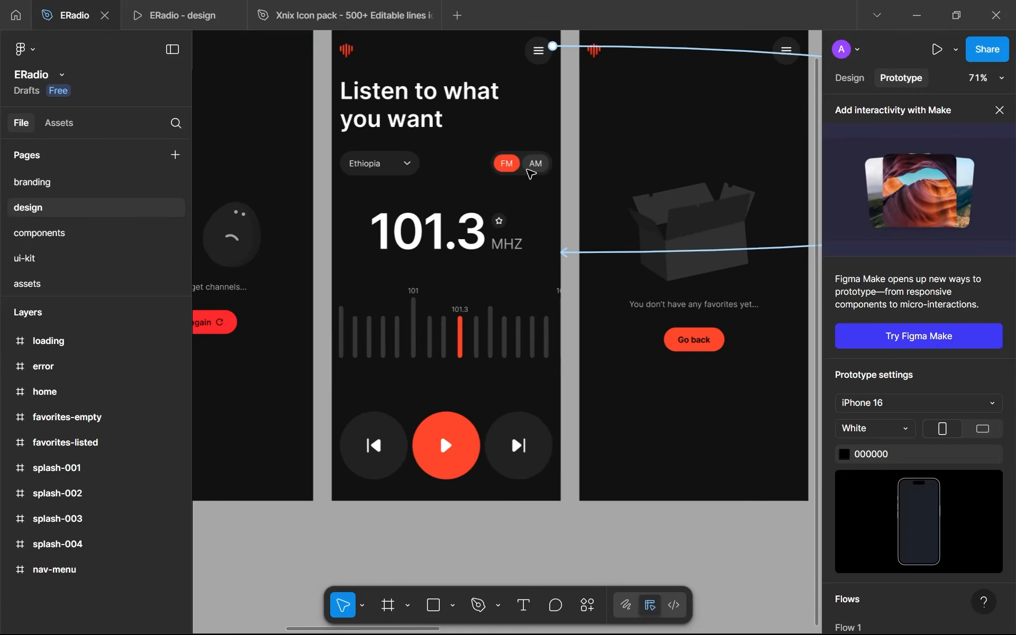
scroll(531, 173, up, 5)
scroll(487, 170, down, 4)
click(268, 203)
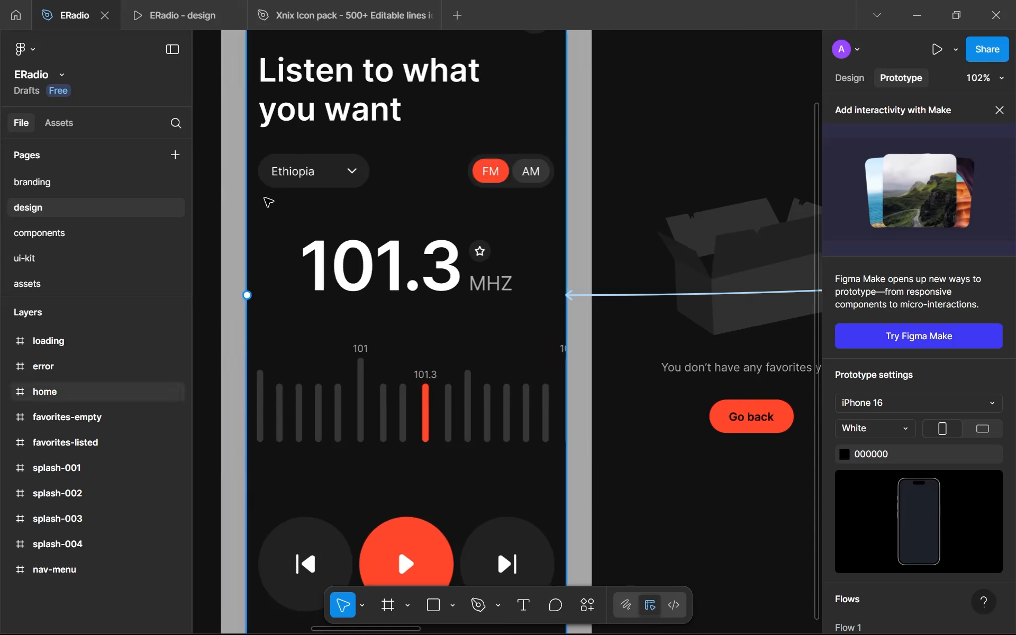
scroll(279, 179, up, 2)
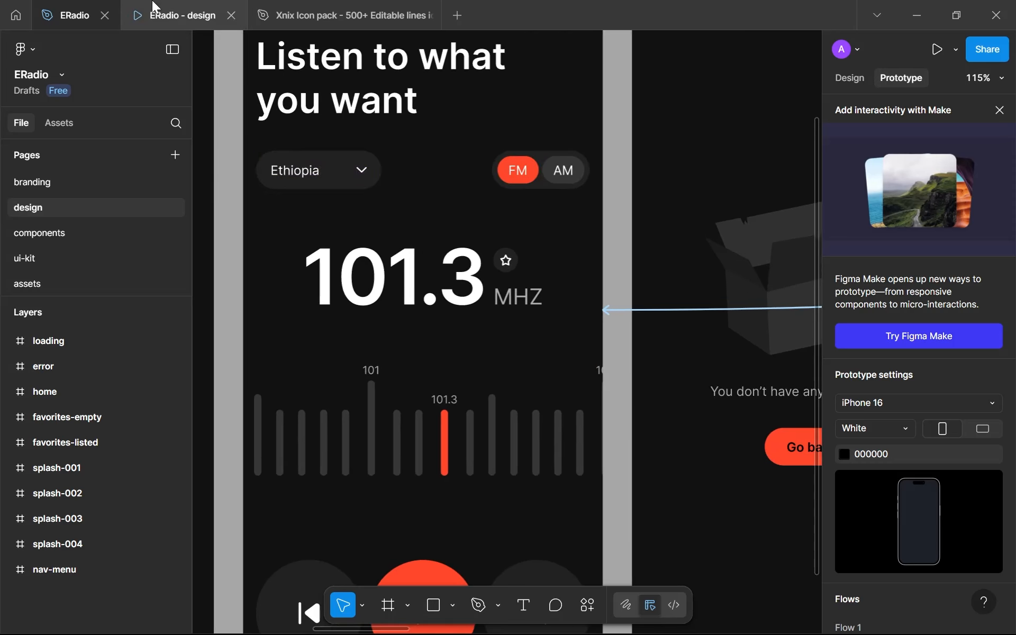
click(268, 199)
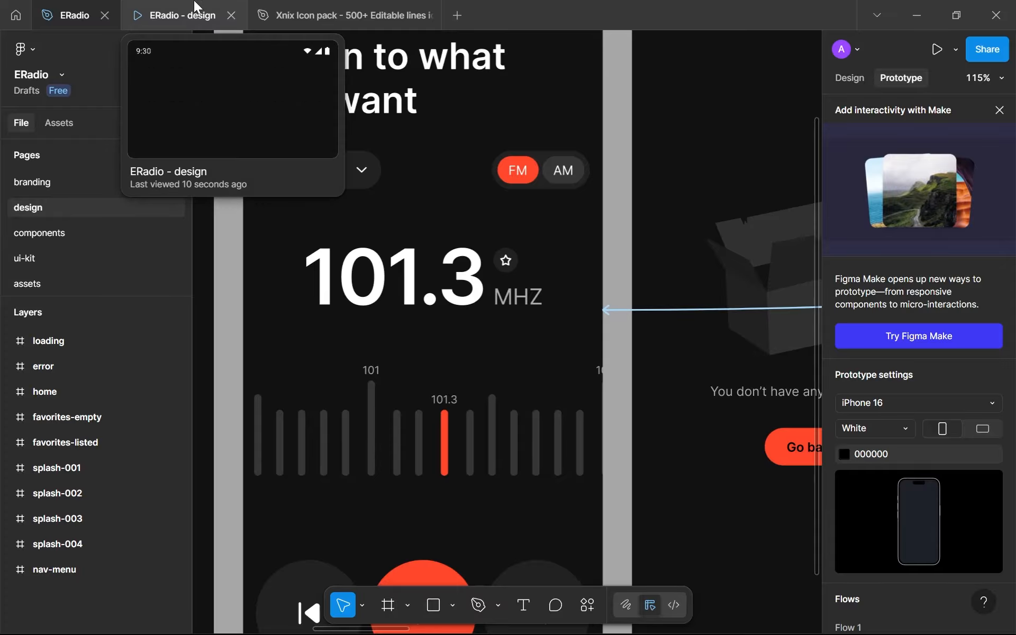
Step: On the components page, select all frames below the dropdown frame, from selection to the last menu-toggle, and move them down to free space
click(147, 227)
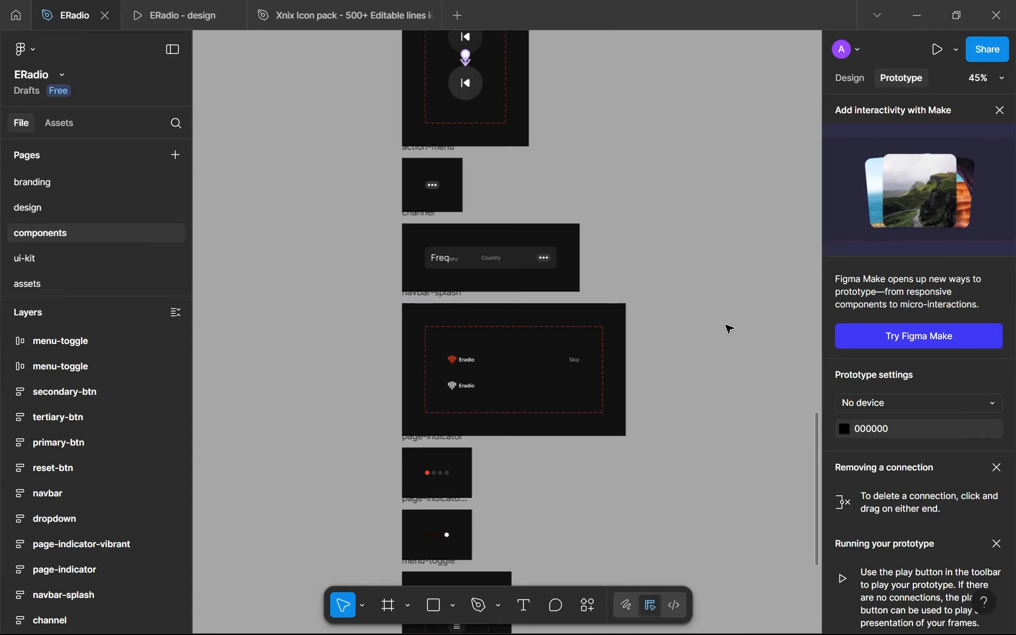
scroll(721, 320, down, 5)
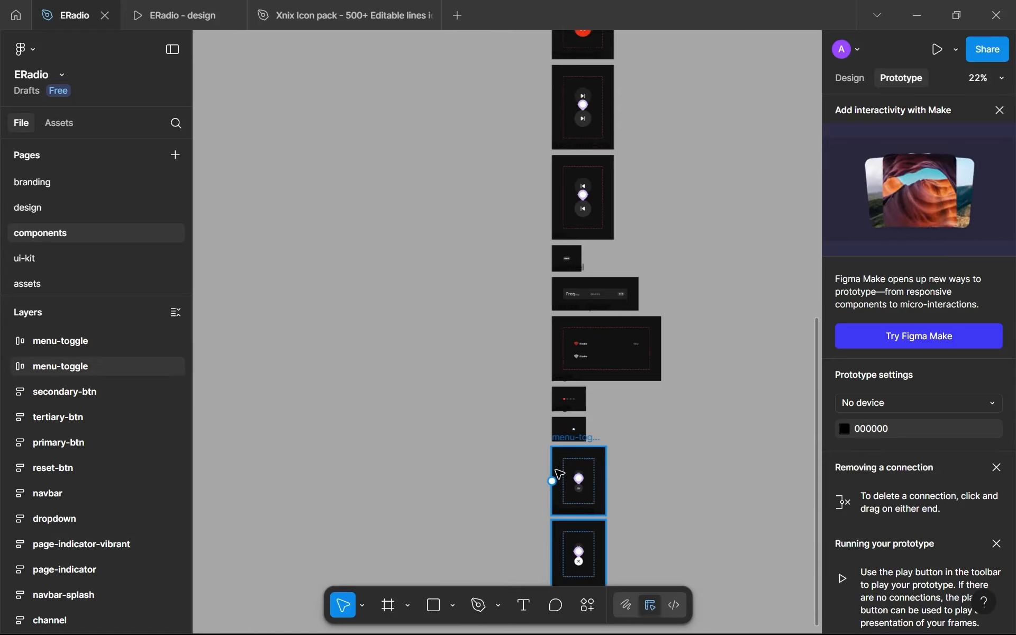
drag(558, 476, 462, 121)
scroll(465, 125, up, 1)
scroll(465, 125, down, 5)
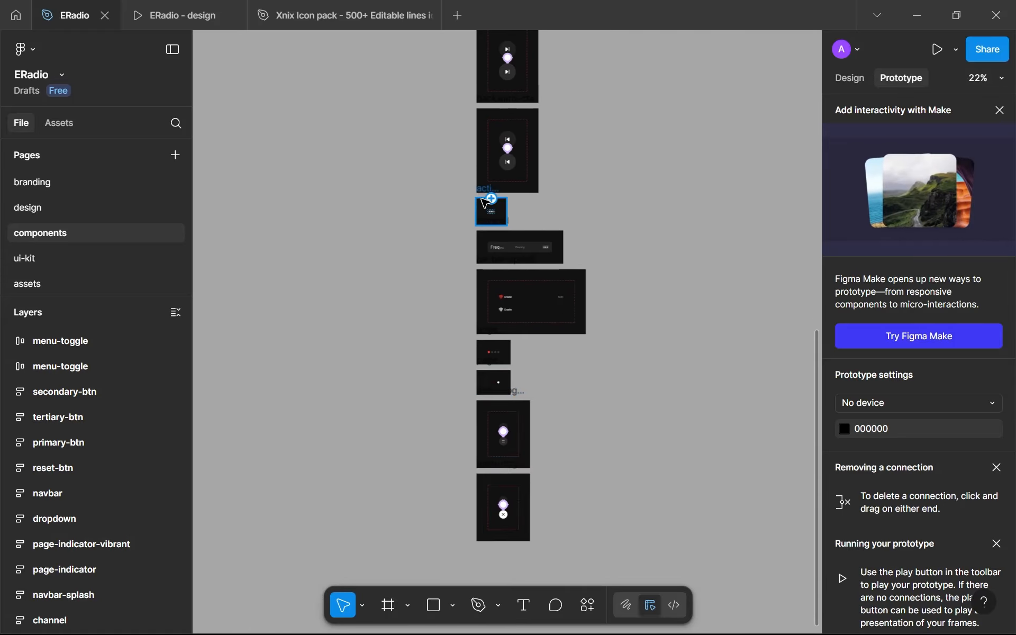
scroll(431, 347, up, 5)
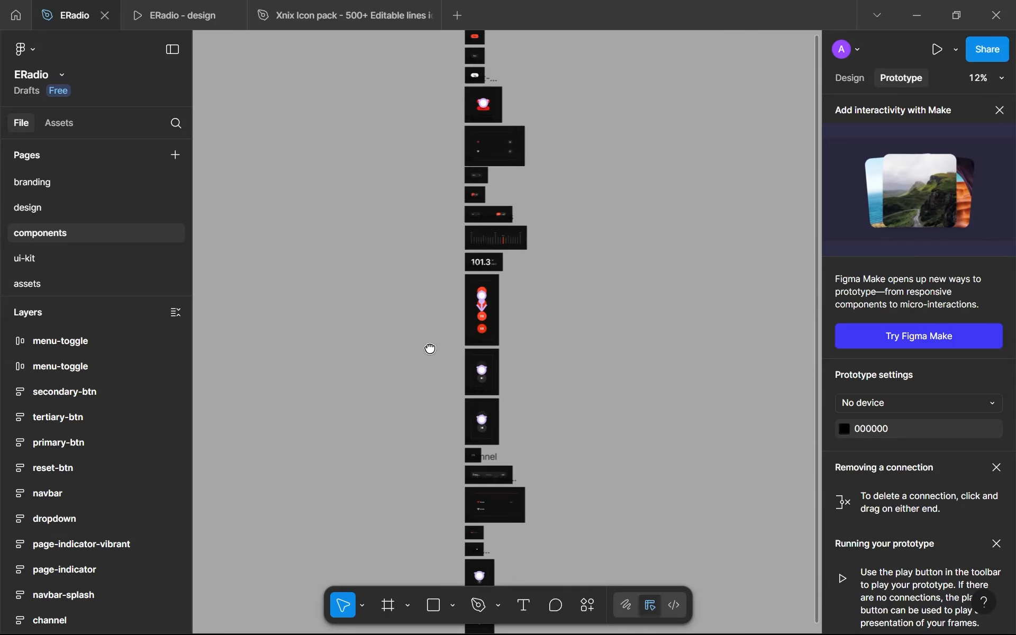
click(849, 78)
scroll(418, 158, up, 5)
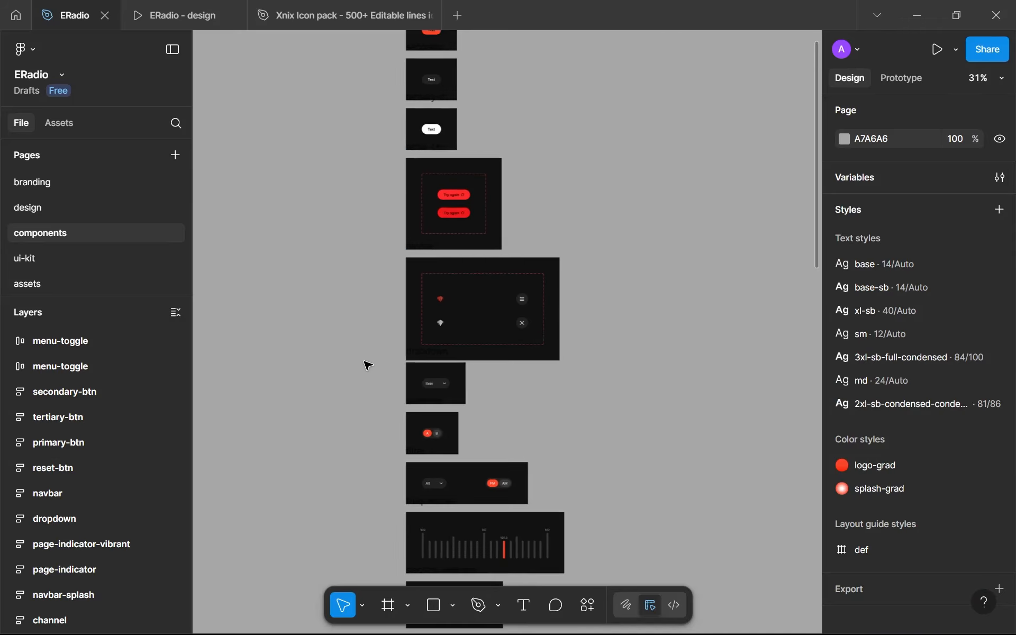
scroll(381, 376, up, 4)
drag(420, 399, 438, 103)
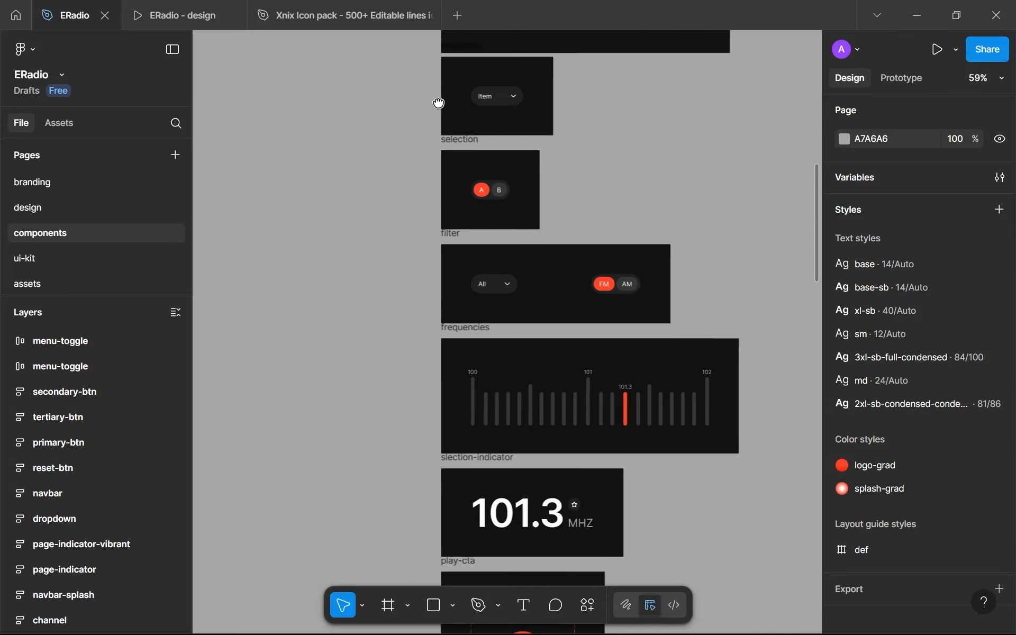
scroll(427, 127, down, 5)
drag(522, 288, 648, 362)
scroll(602, 336, down, 10)
scroll(640, 356, down, 5)
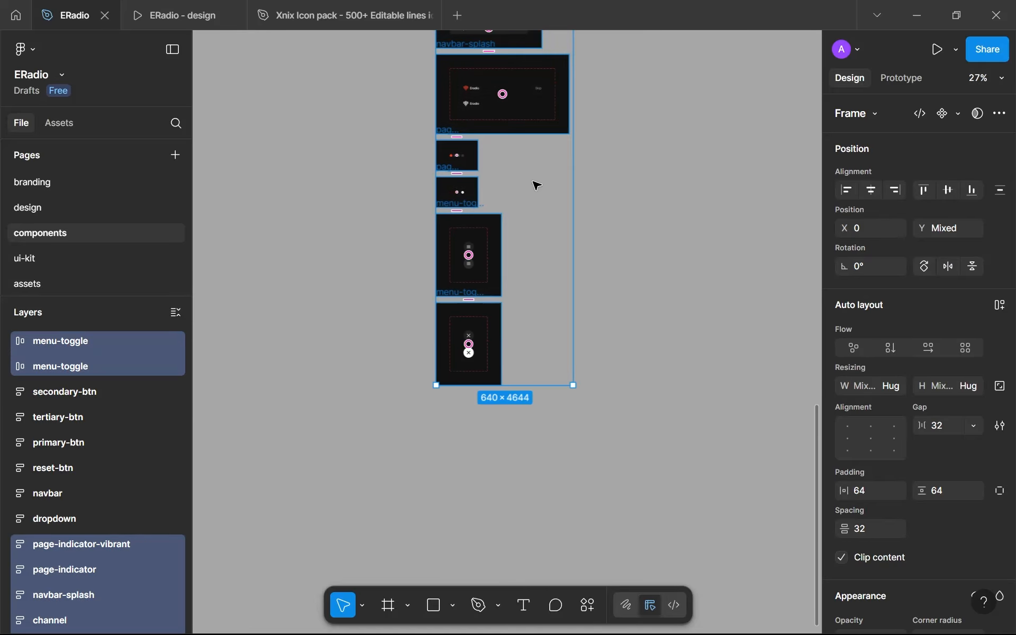
scroll(538, 185, down, 8)
scroll(538, 85, up, 10)
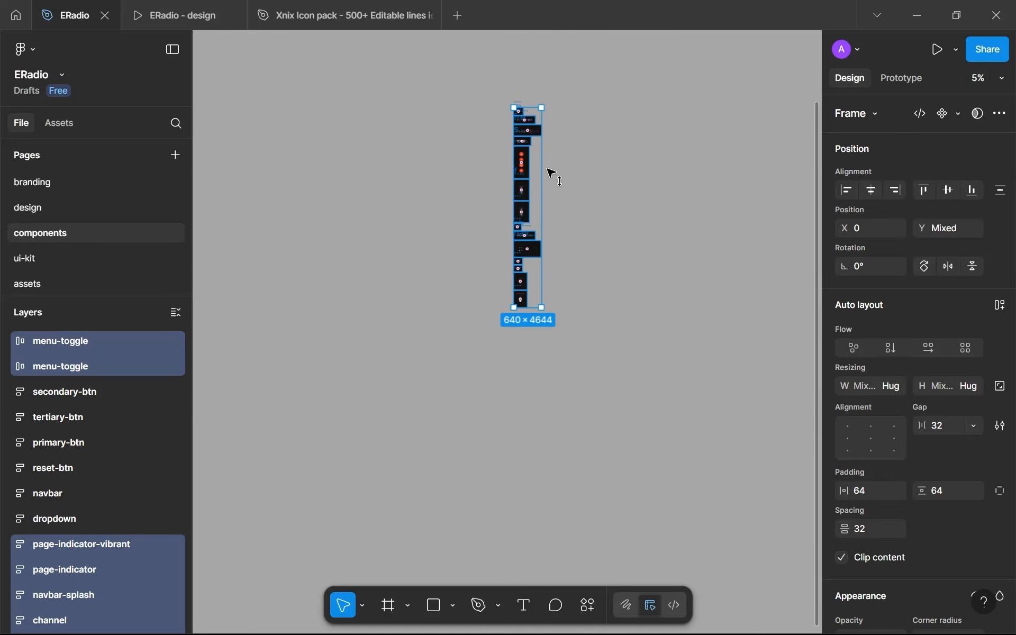
scroll(519, 324, up, 5)
scroll(519, 279, up, 10)
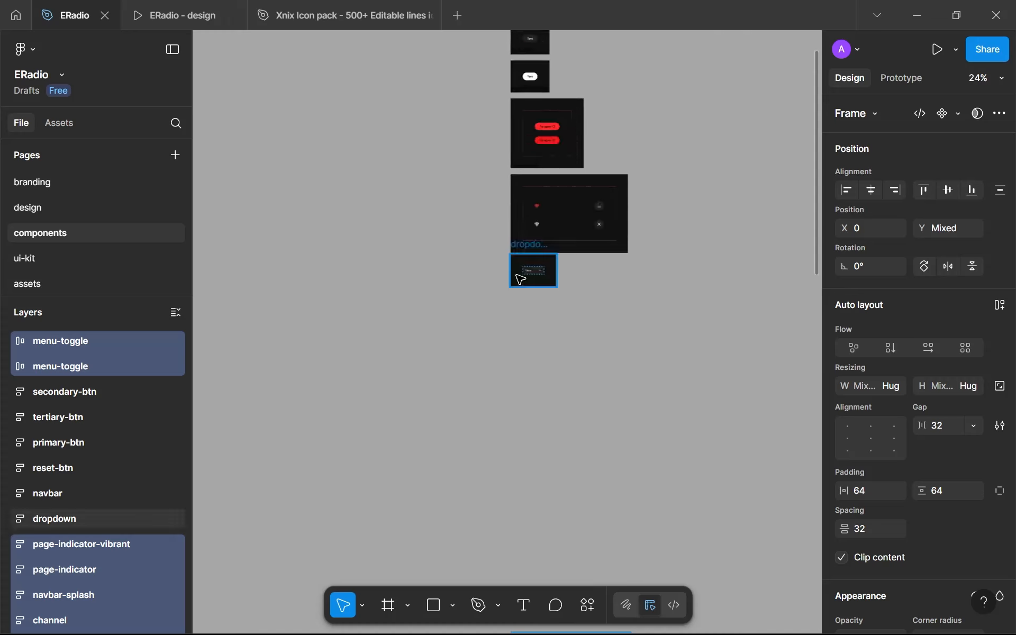
Step: Add a variant to the dropdown component and name it open-with-icons
click(556, 276)
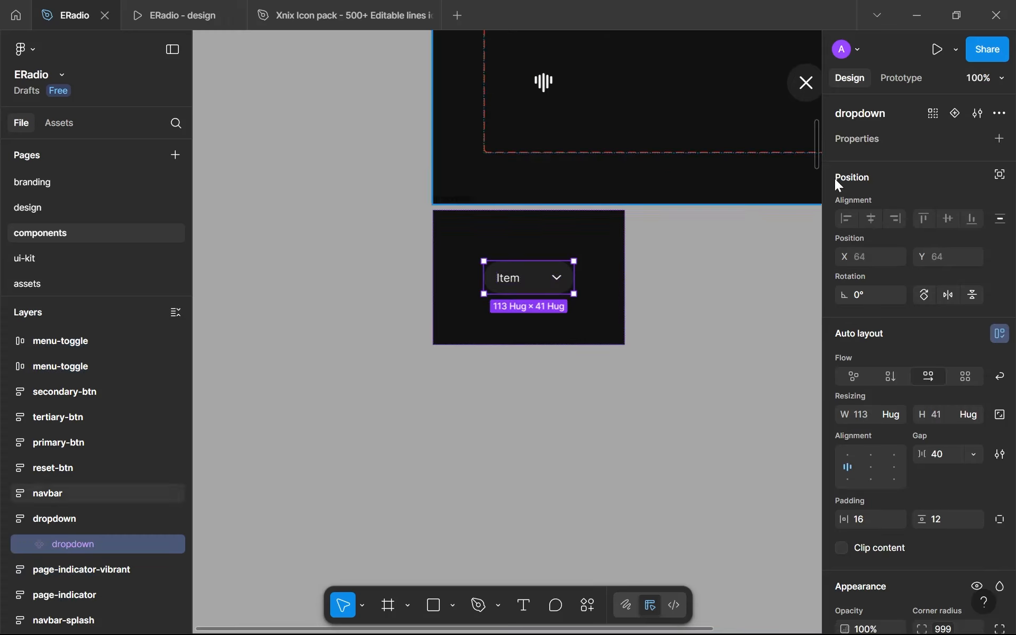
click(961, 111)
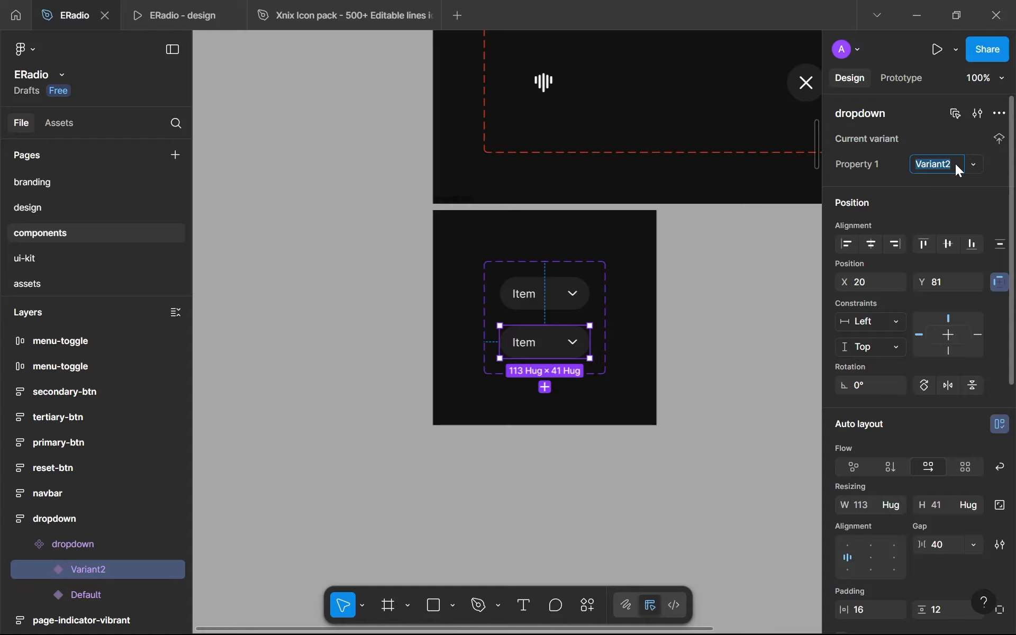
text(op)
text(en-with)
text(-icons)
key(Return)
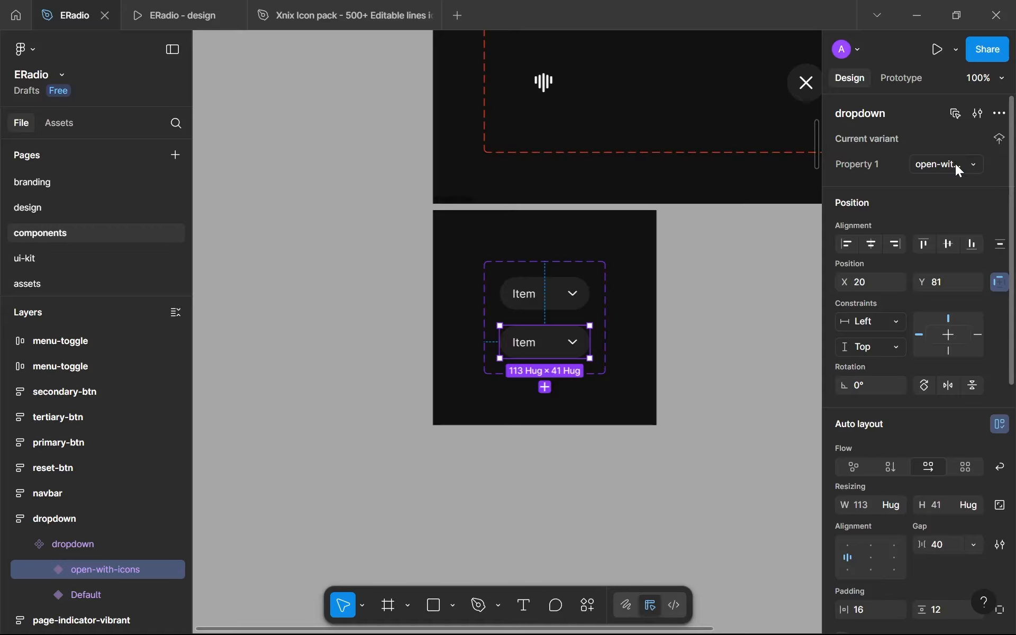
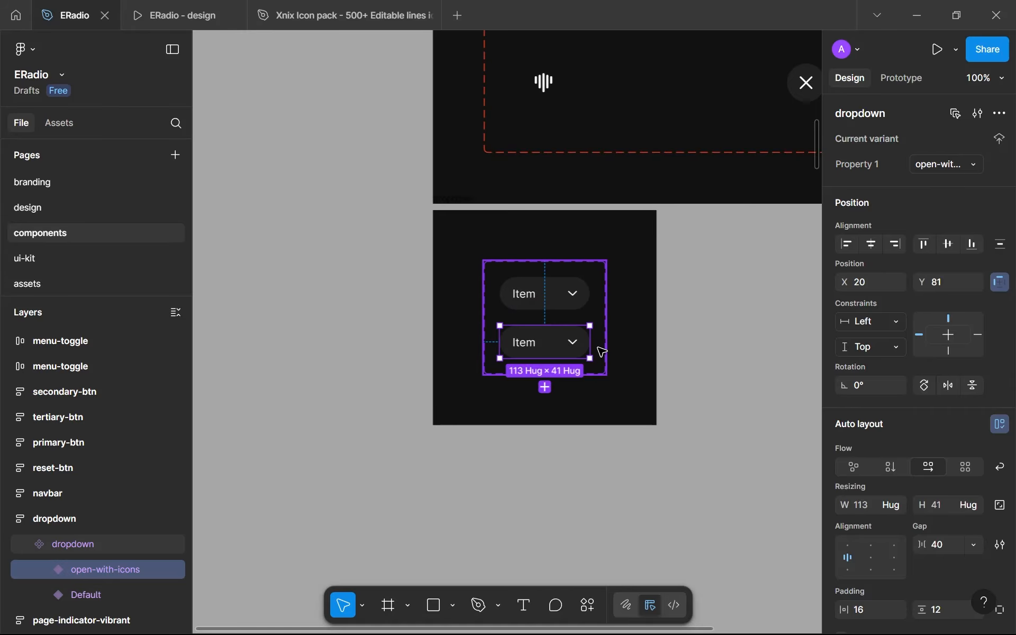
Step: Try to wrap the dropdown component set in an auto layout frame with a gap of 32 and padding of 64
click(602, 352)
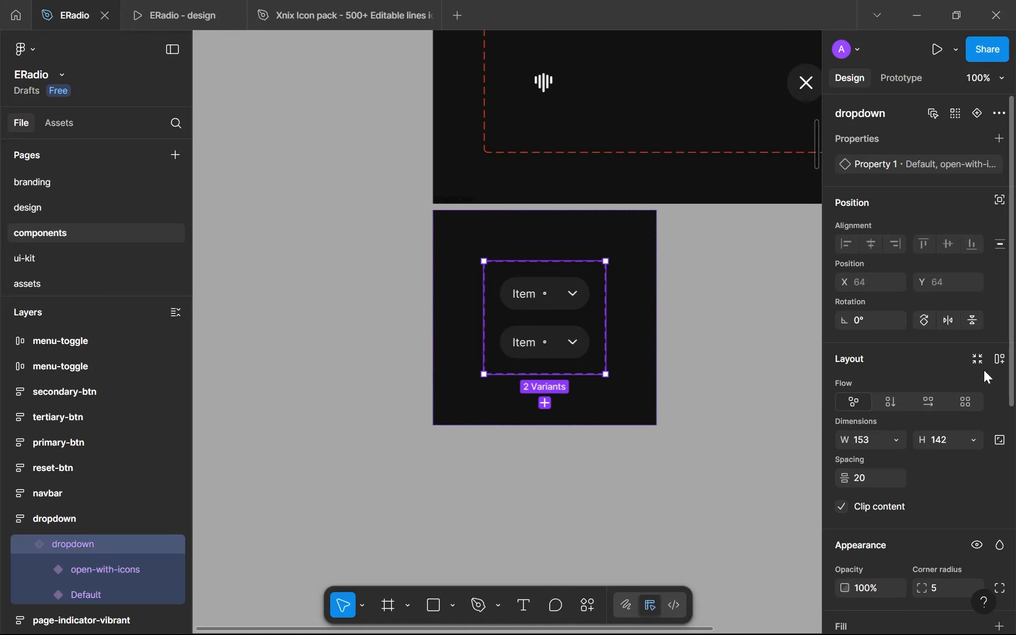
click(996, 363)
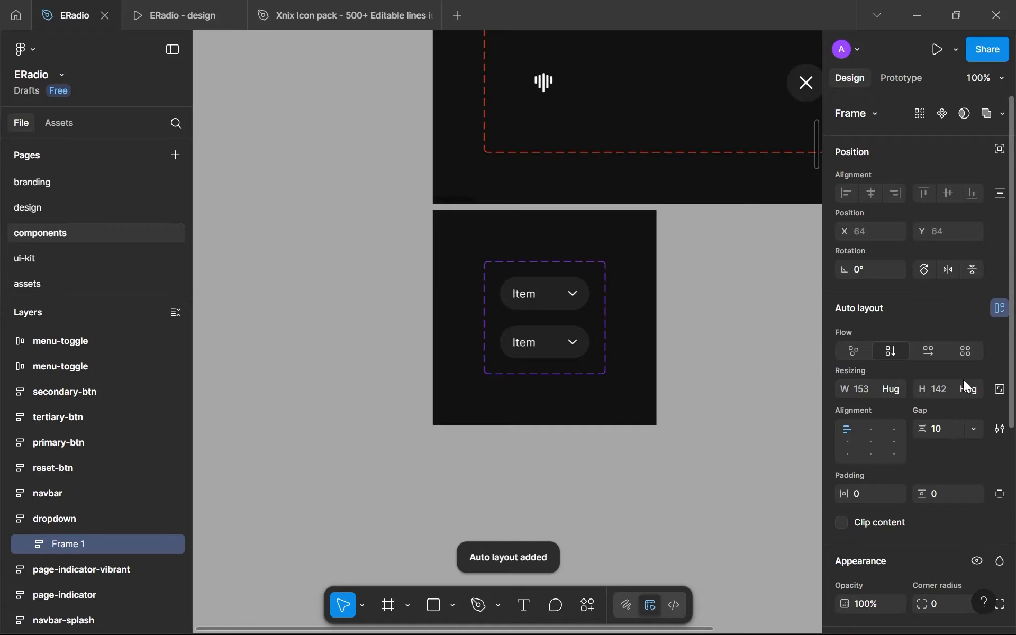
click(945, 429)
text(32)
click(943, 493)
text(64)
click(873, 495)
text(64)
scroll(890, 497, down, 5)
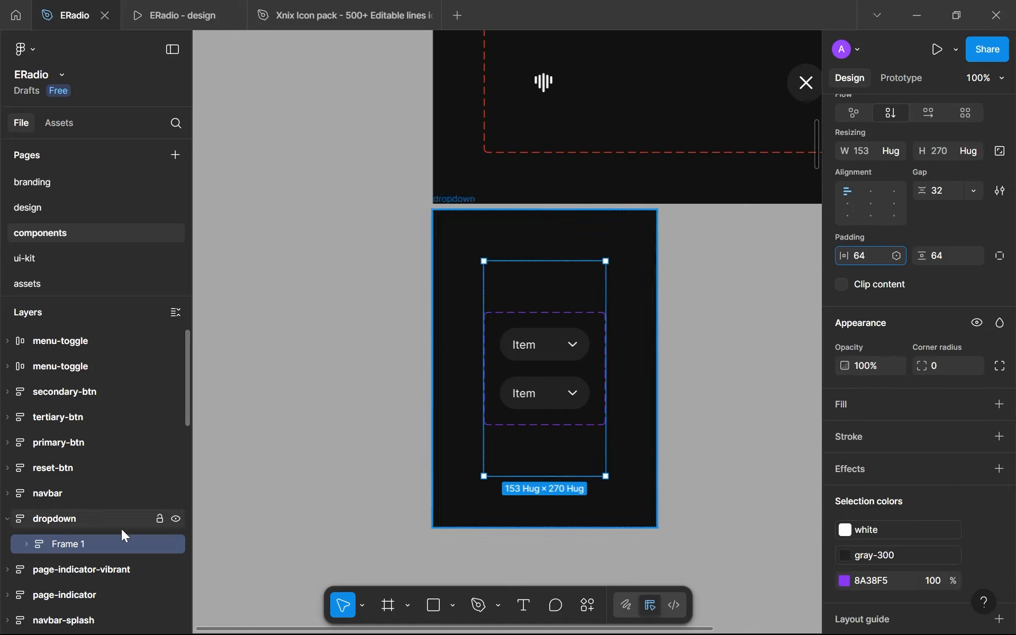
click(278, 473)
key(ctrl+z)
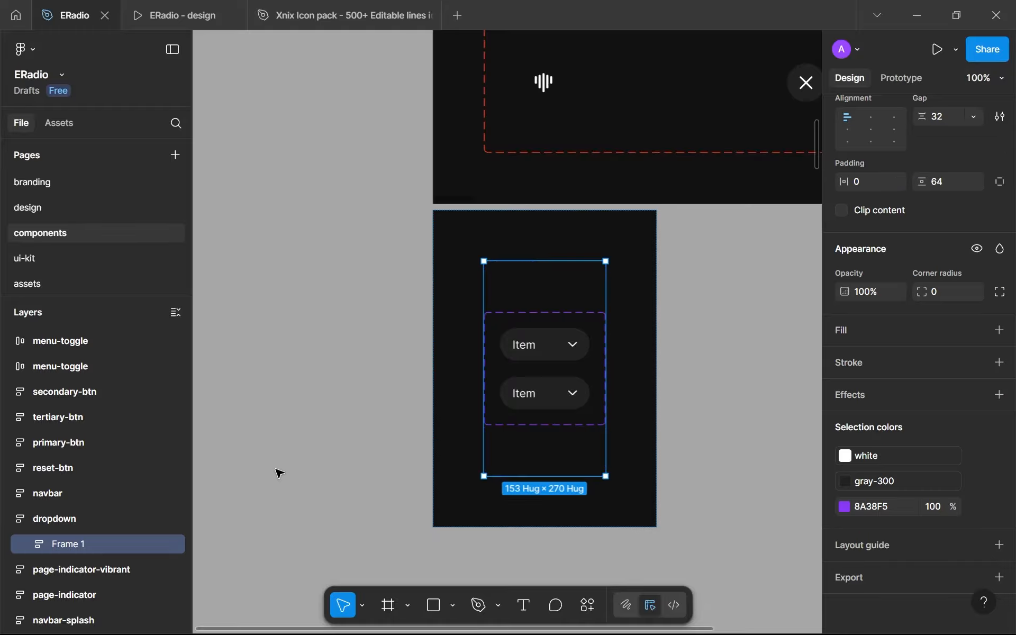
key(ctrl+z)
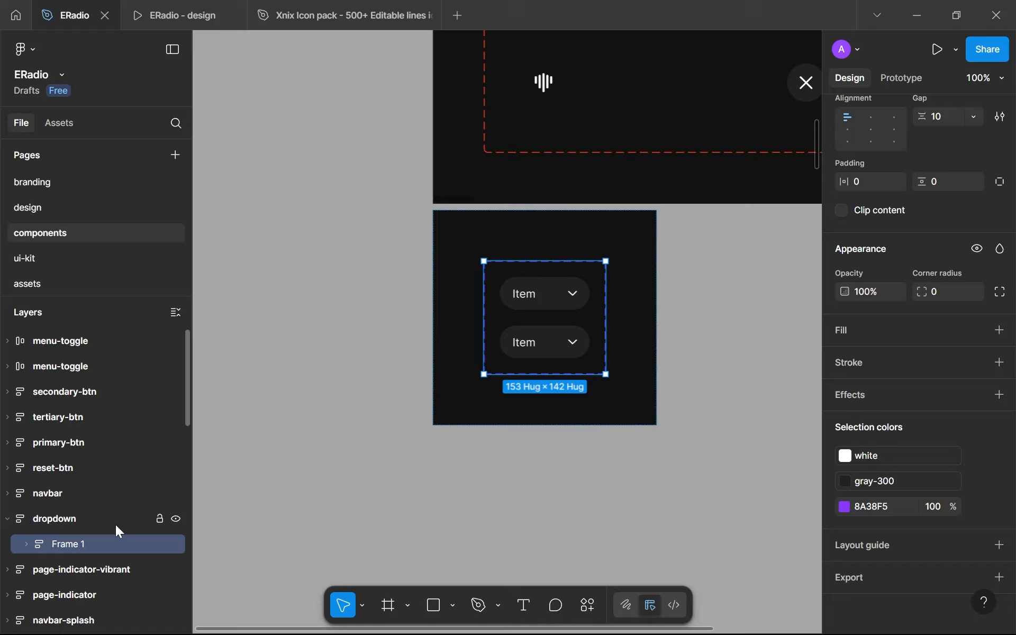
Step: Remove the wrapper frame and give the dropdown component set vertical auto layout with a gap of 32 and padding of 64 on all sides
right_click(77, 538)
click(156, 292)
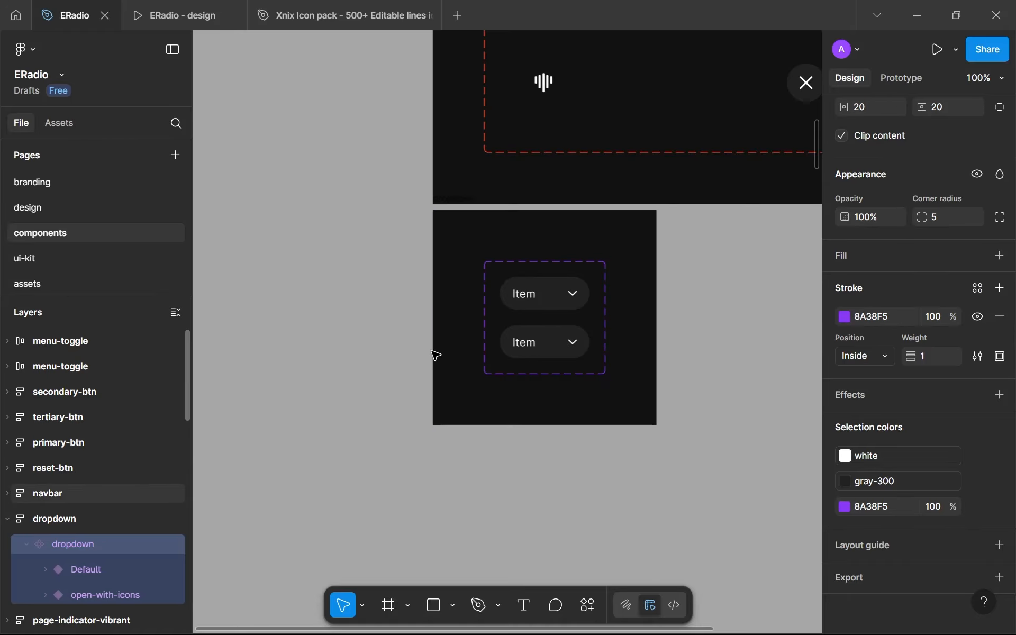
scroll(899, 249, up, 5)
scroll(1007, 222, up, 1)
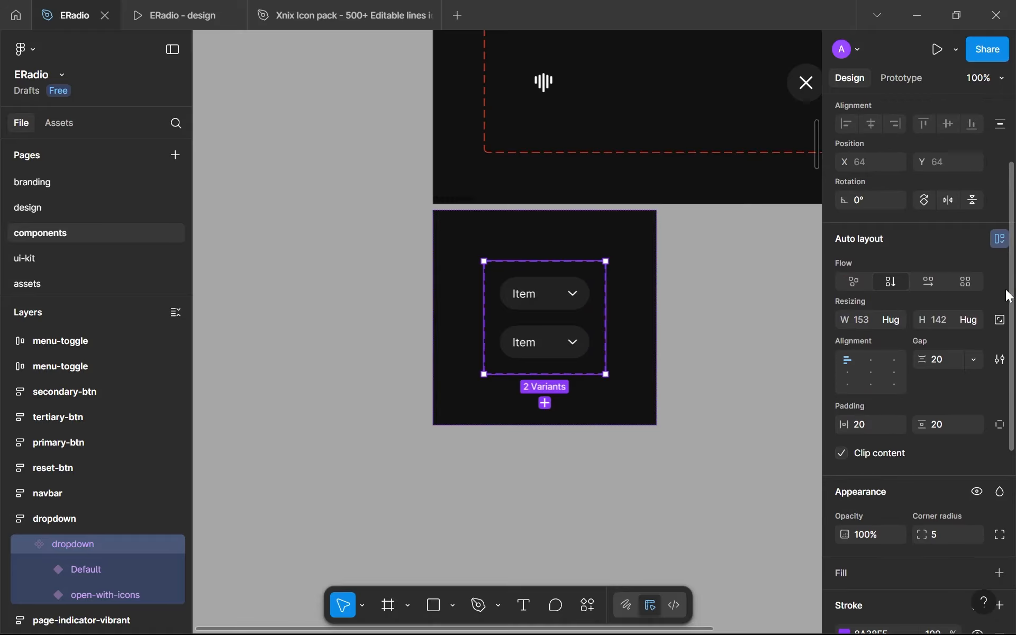
text(32)
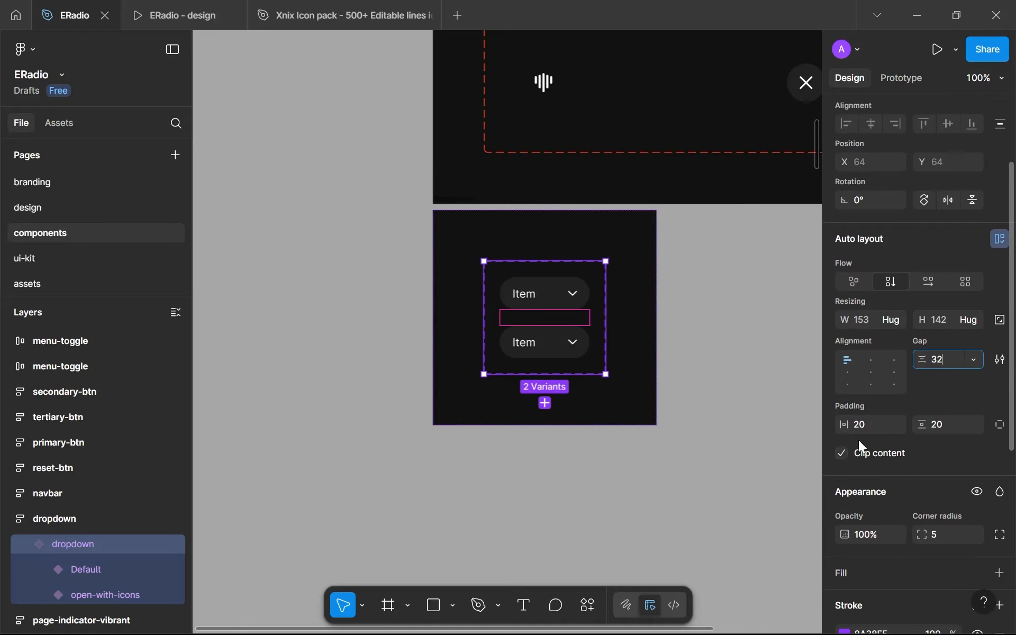
click(858, 427)
text(64)
click(948, 423)
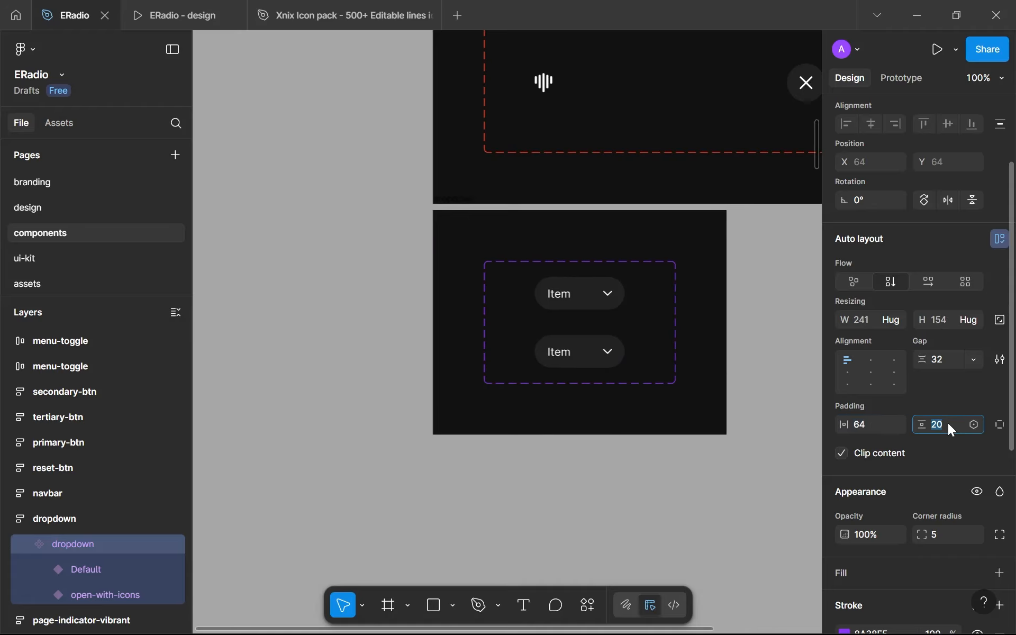
text(64)
Step: Change the dropdown component set's stroke to the brand-500 color
scroll(948, 432, down, 6)
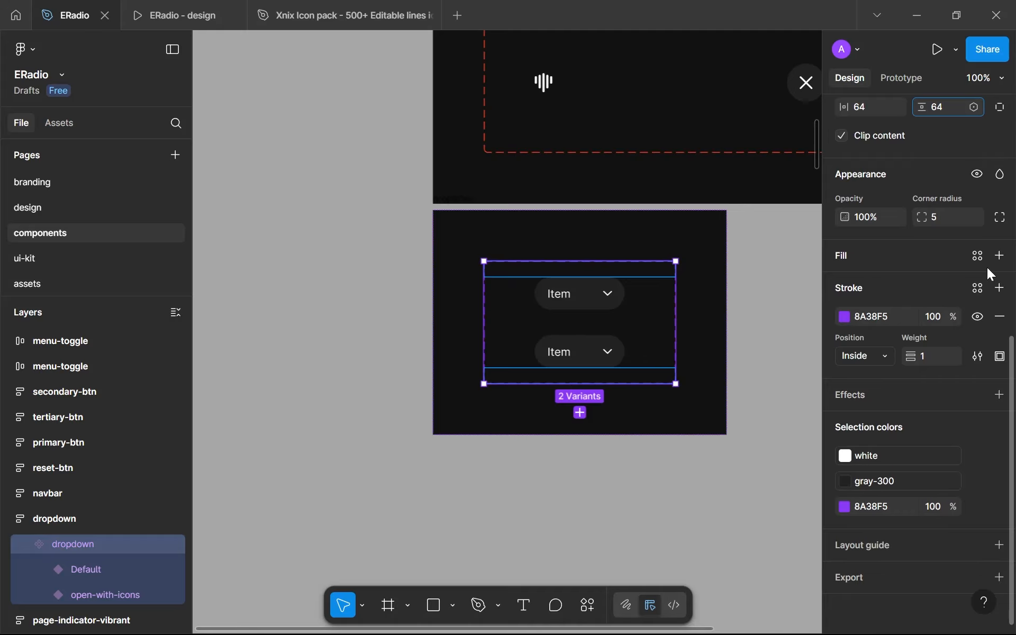
scroll(987, 268, up, 3)
click(978, 447)
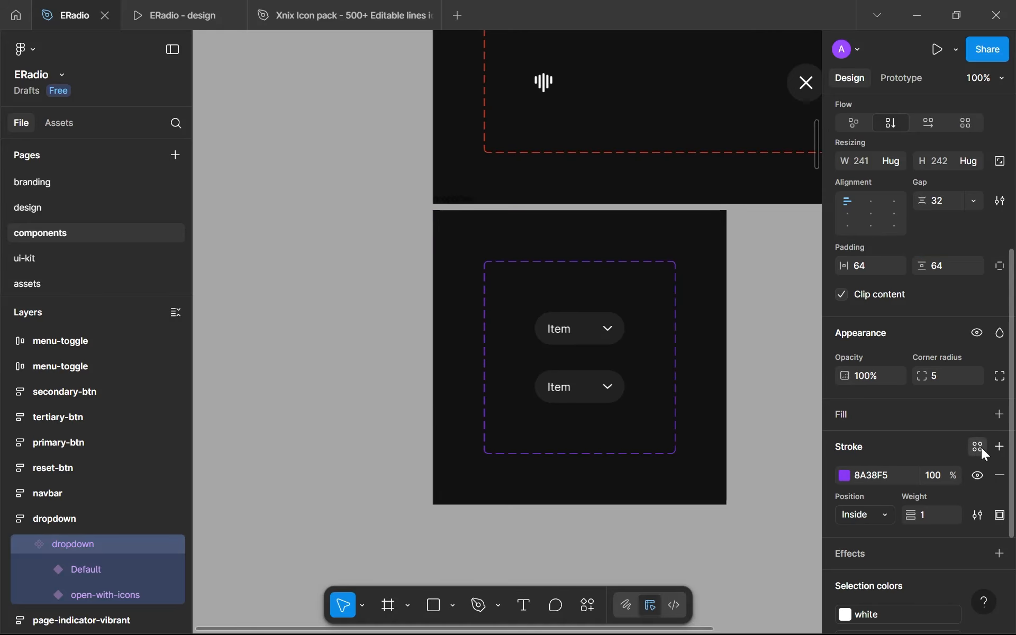
click(711, 430)
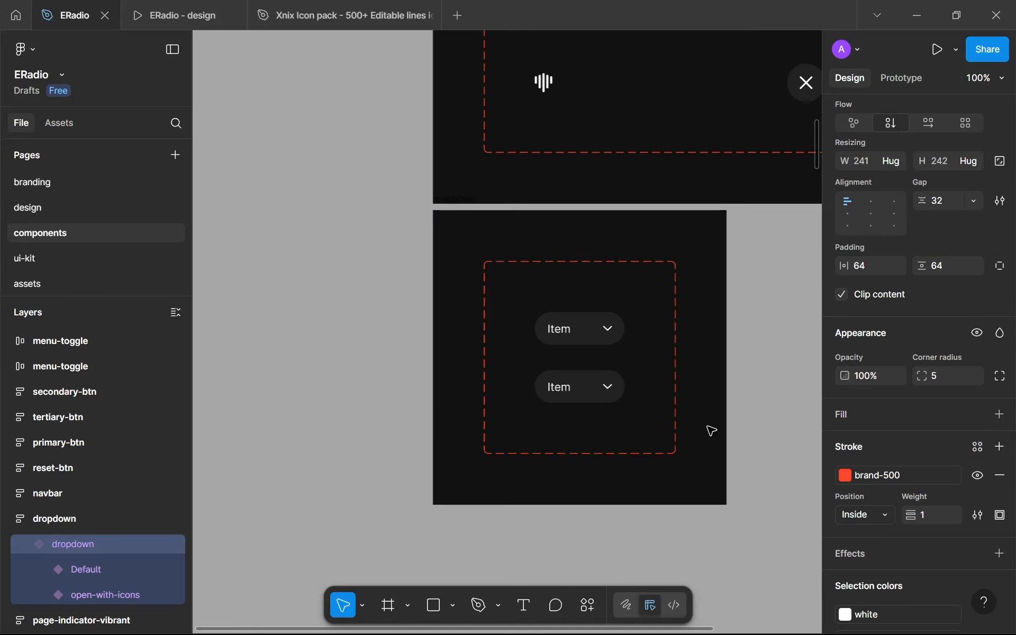
click(758, 478)
Step: Add a text layer reading "Category" below the component set in the dropdown frame
ctrl+scroll(590, 381, up, 5)
click(560, 364)
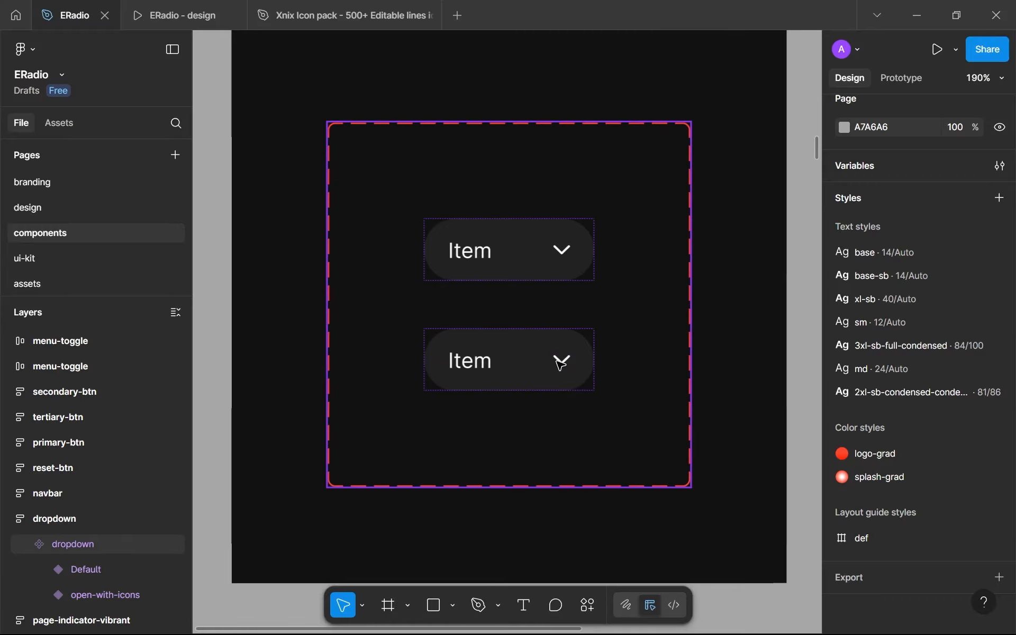
key(Escape)
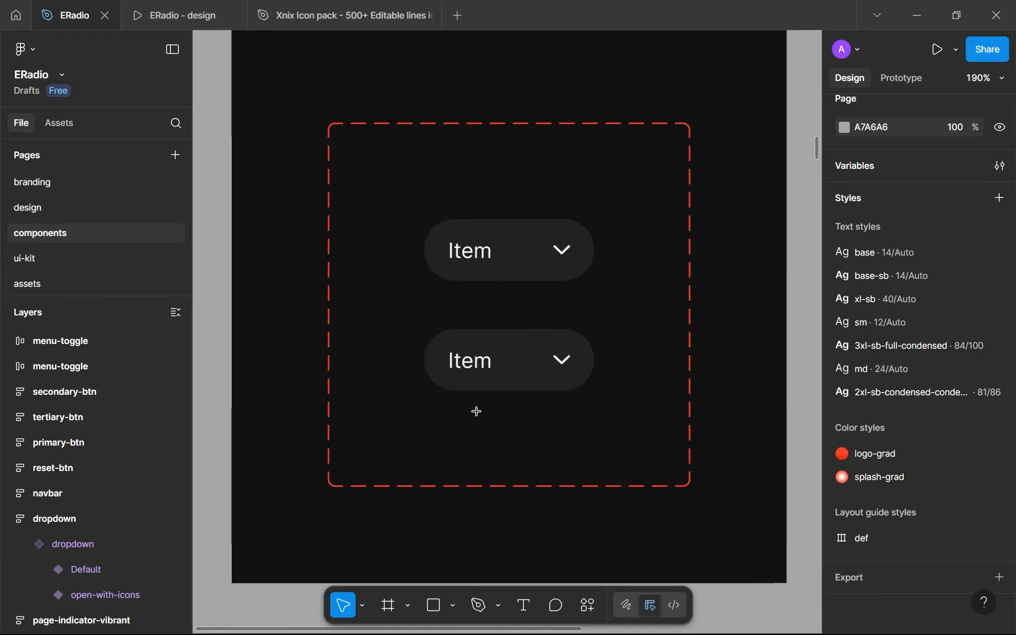
key(t)
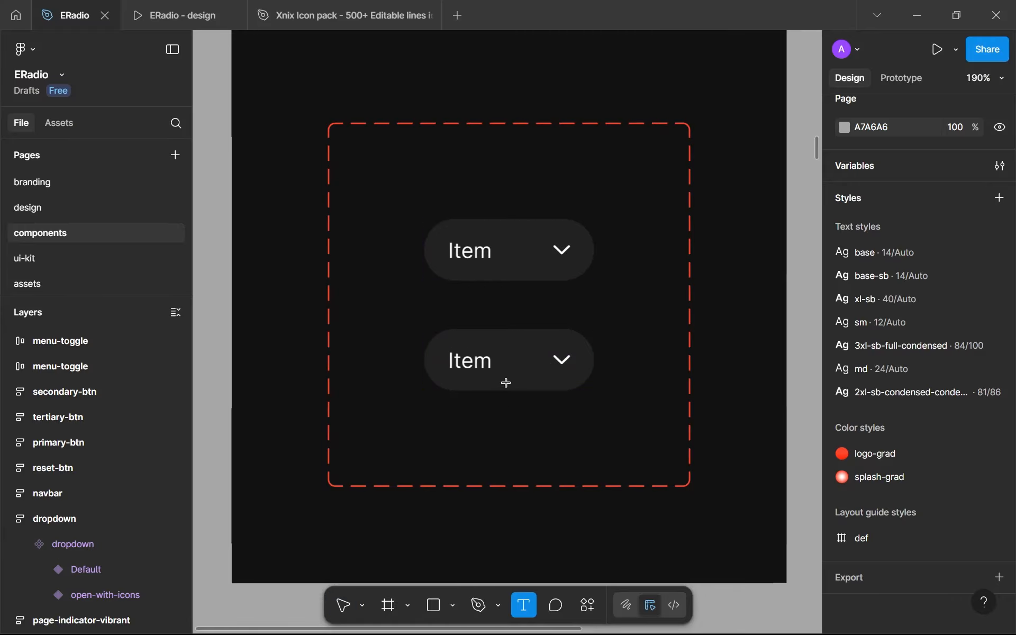
click(503, 414)
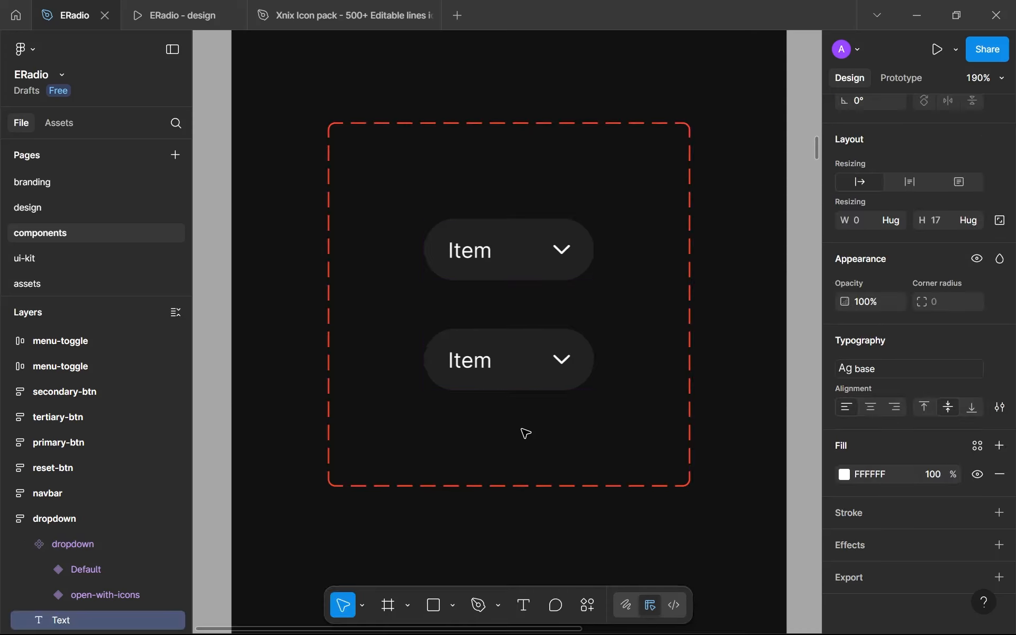
ctrl+scroll(524, 432, up, 3)
scroll(525, 433, down, 3)
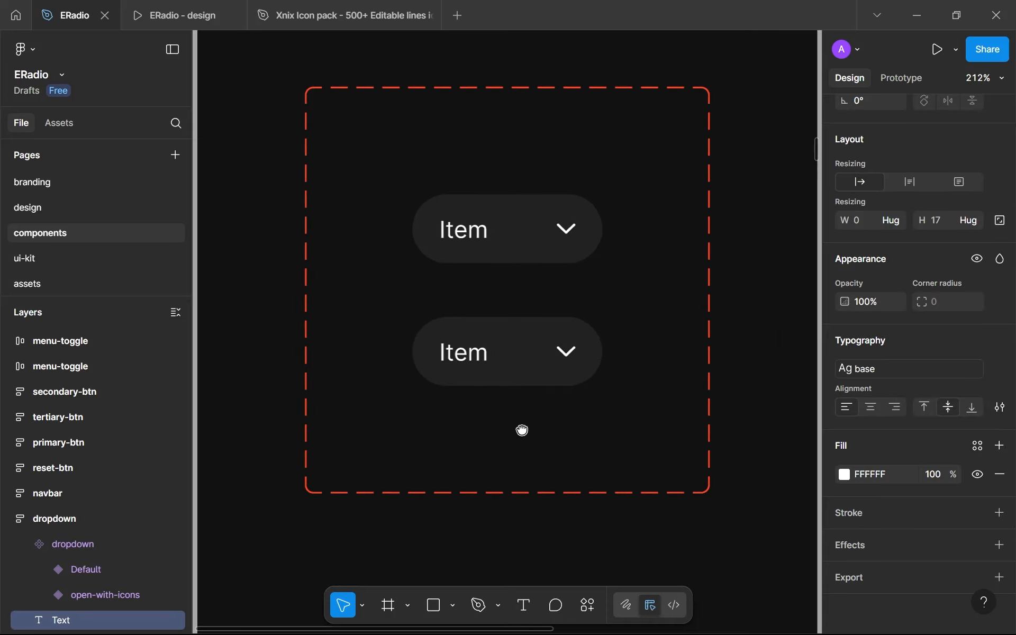
scroll(539, 370, down, 3)
scroll(402, 370, down, 3)
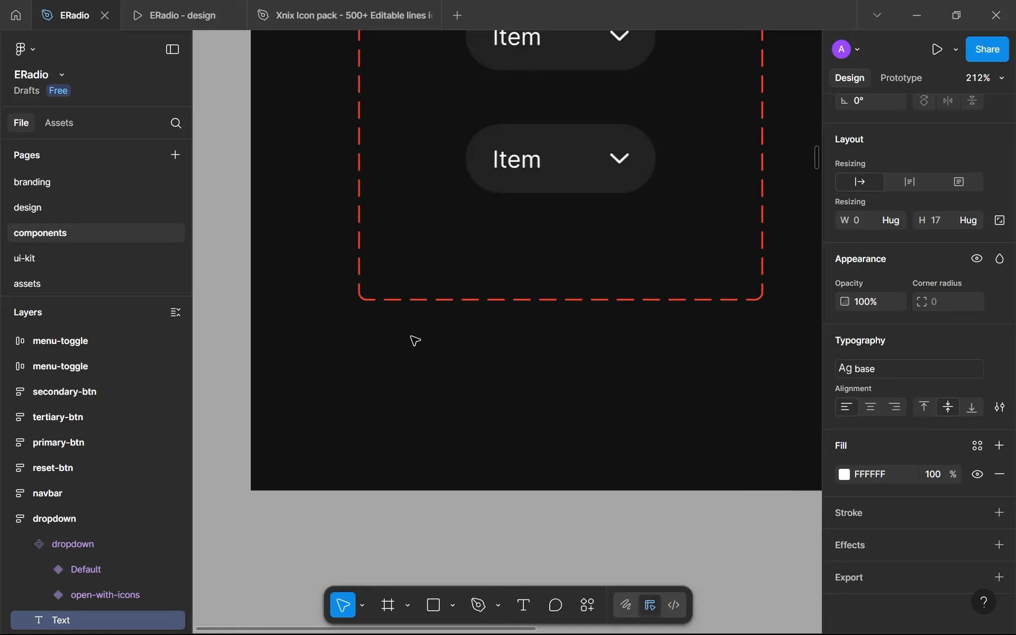
text(I)
key(BackSpace)
text(Category)
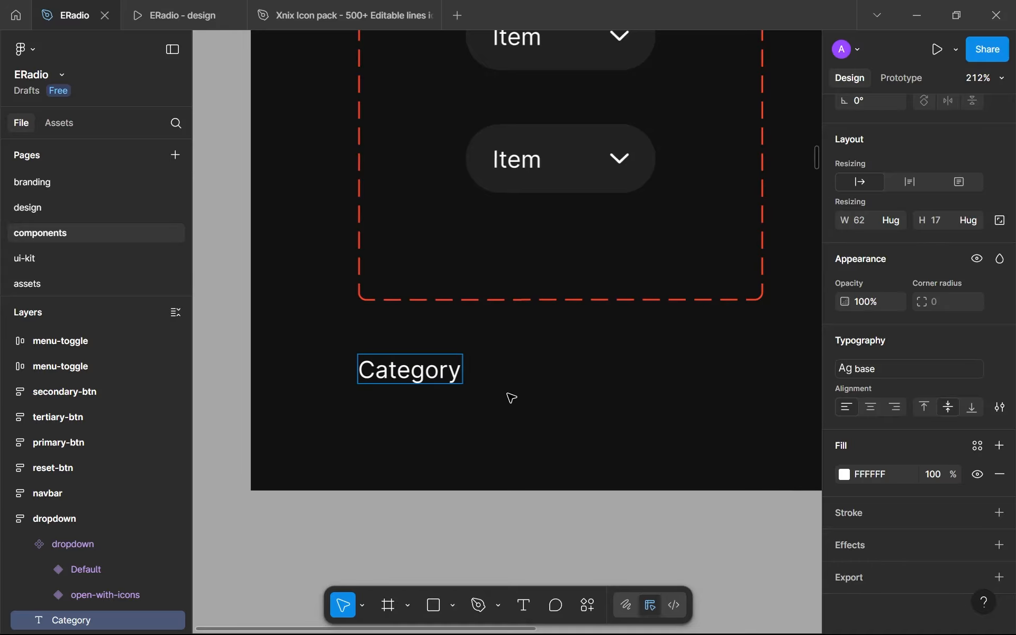
key(Escape)
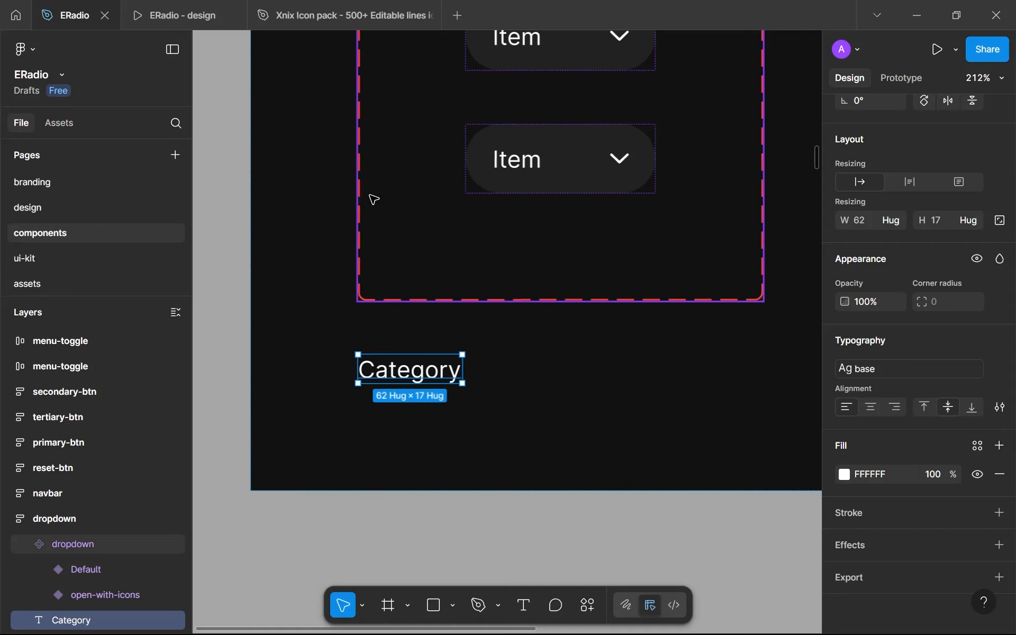
Step: Copy the close icon from the assets page and paste it into the dropdown frame on the components page
scroll(288, 332, down, 5)
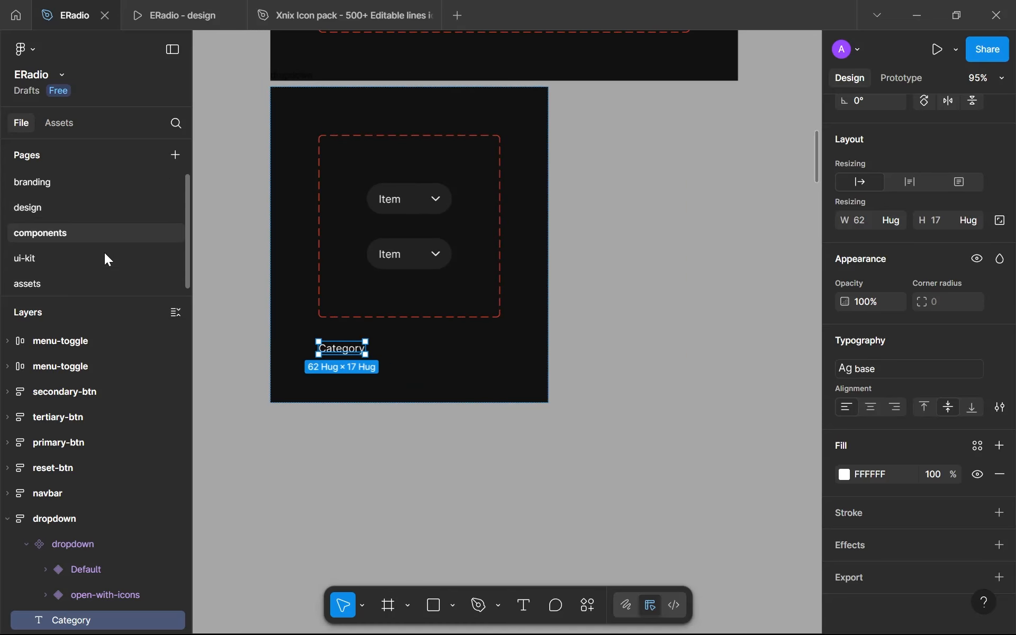
click(84, 283)
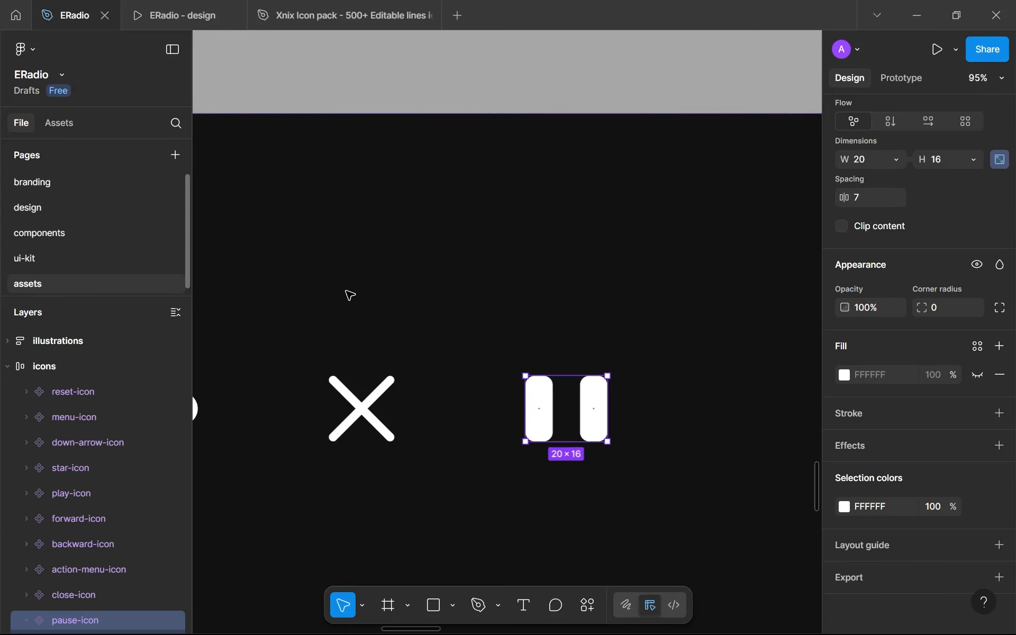
click(373, 394)
click(46, 208)
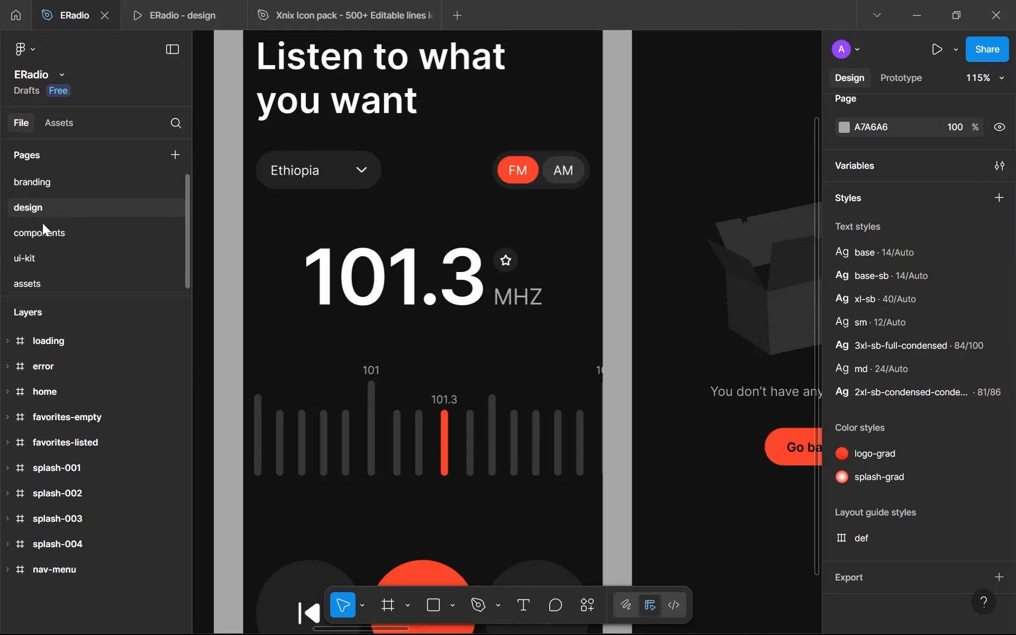
click(54, 233)
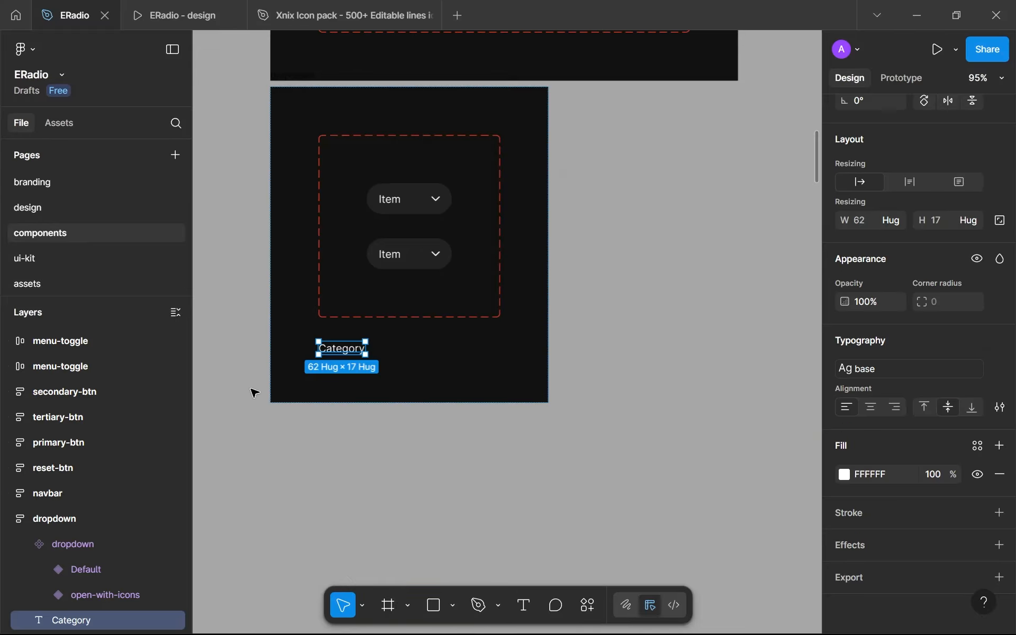
scroll(340, 370, up, 5)
key(ctrl+v)
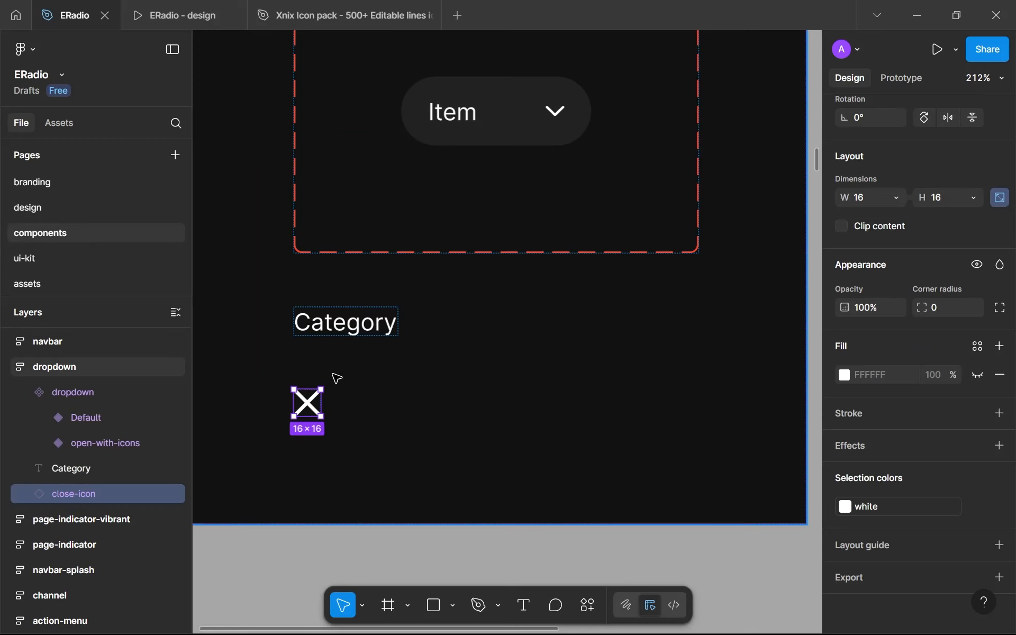
Step: Resize the pasted close icon to 12 × 12
scroll(962, 360, up, 2)
click(951, 276)
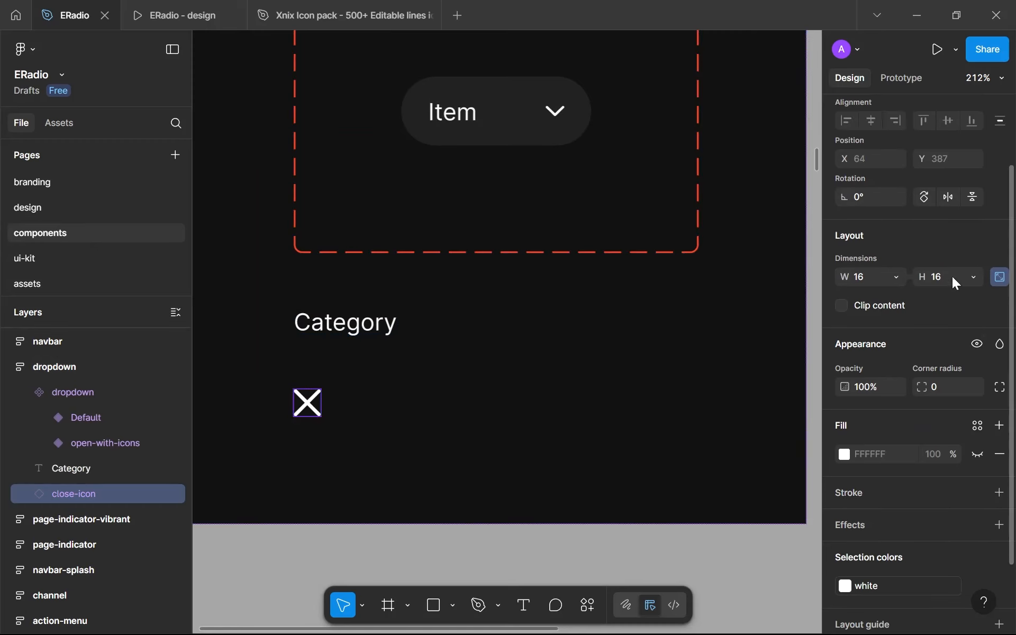
key(Down)
key(Down)
key(Down)
key(Down)
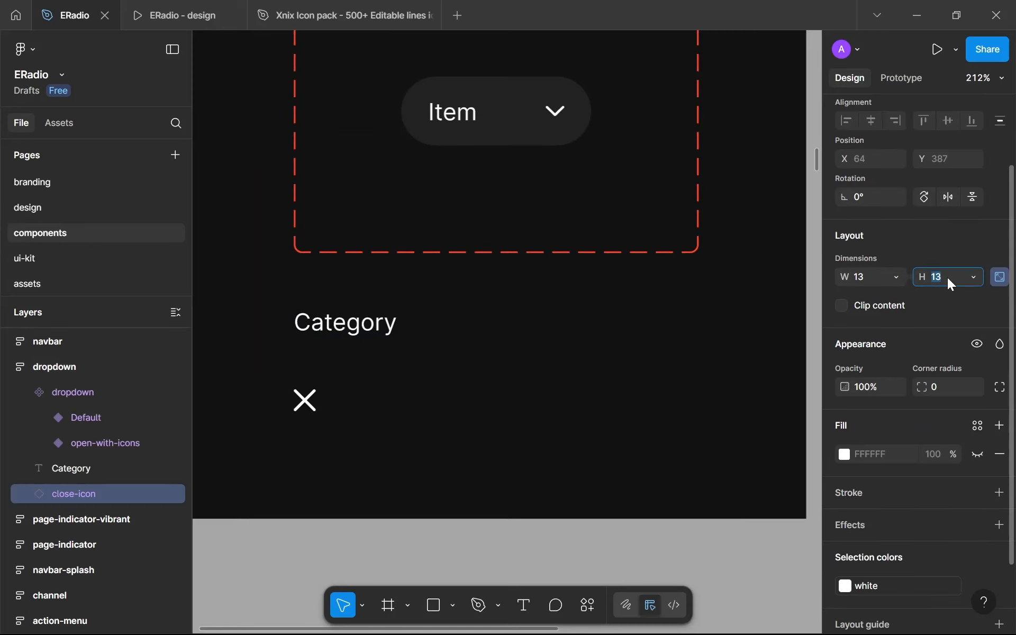
text(A)
key(Return)
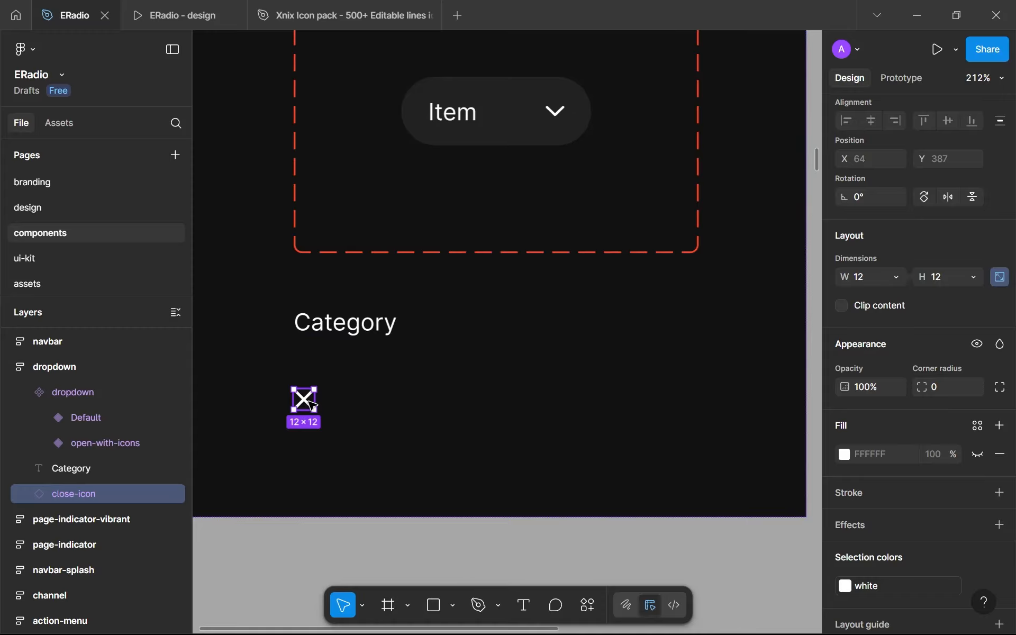
Step: Wrap the close icon in an auto layout frame named close-btn with a gap of 0 and padding of 16 on all sides
key(shift+a)
double_click(62, 497)
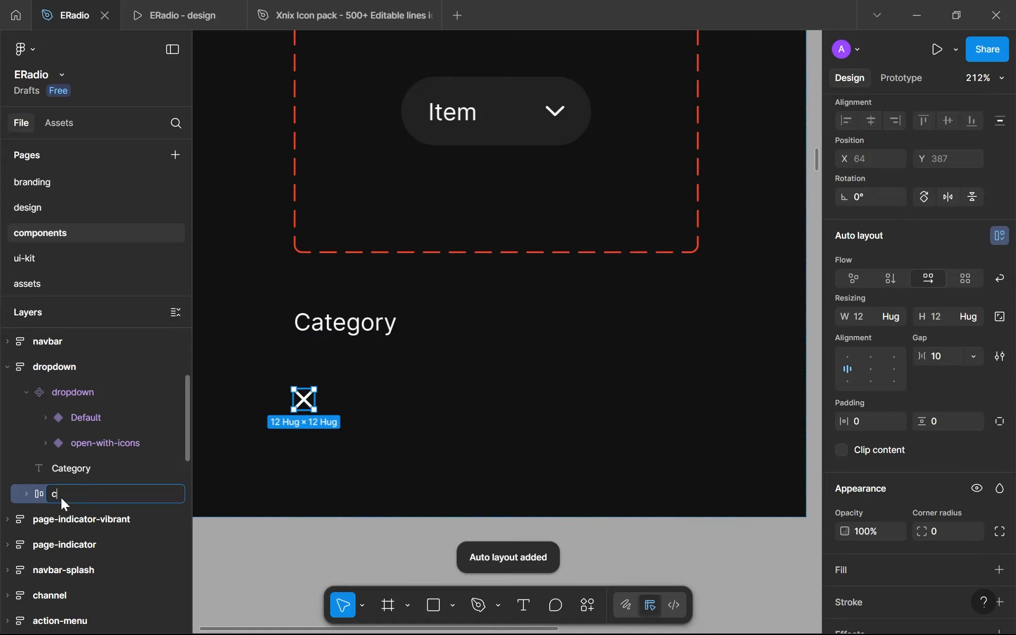
text(close-btn)
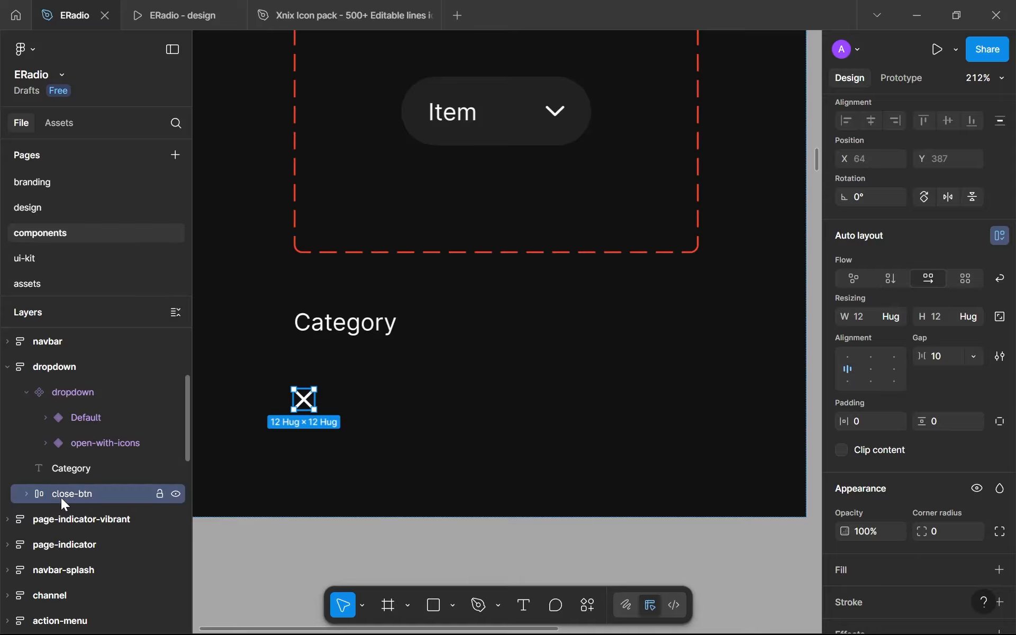
key(Return)
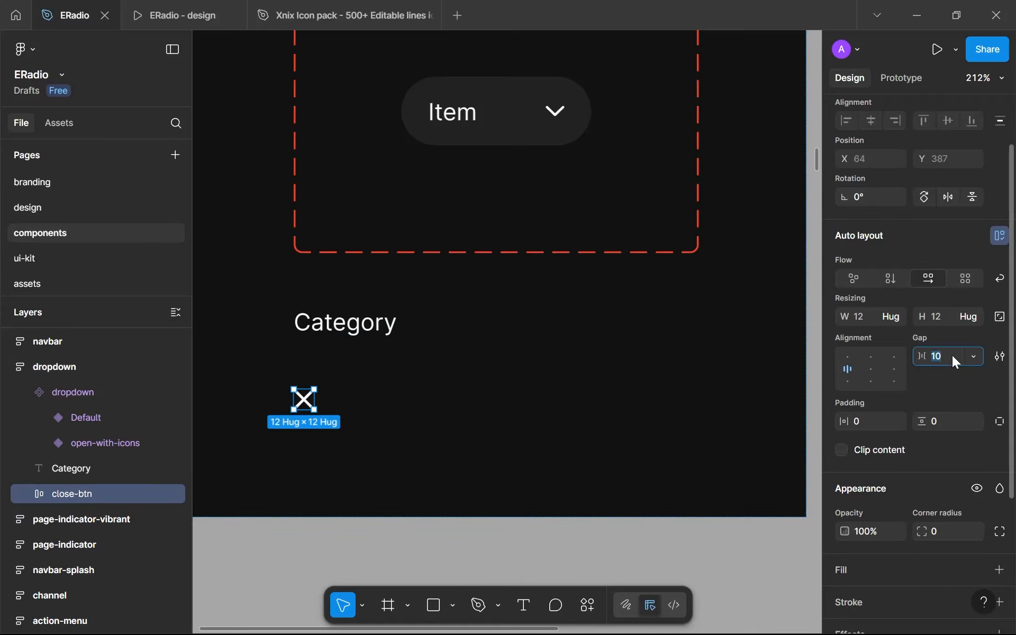
click(867, 421)
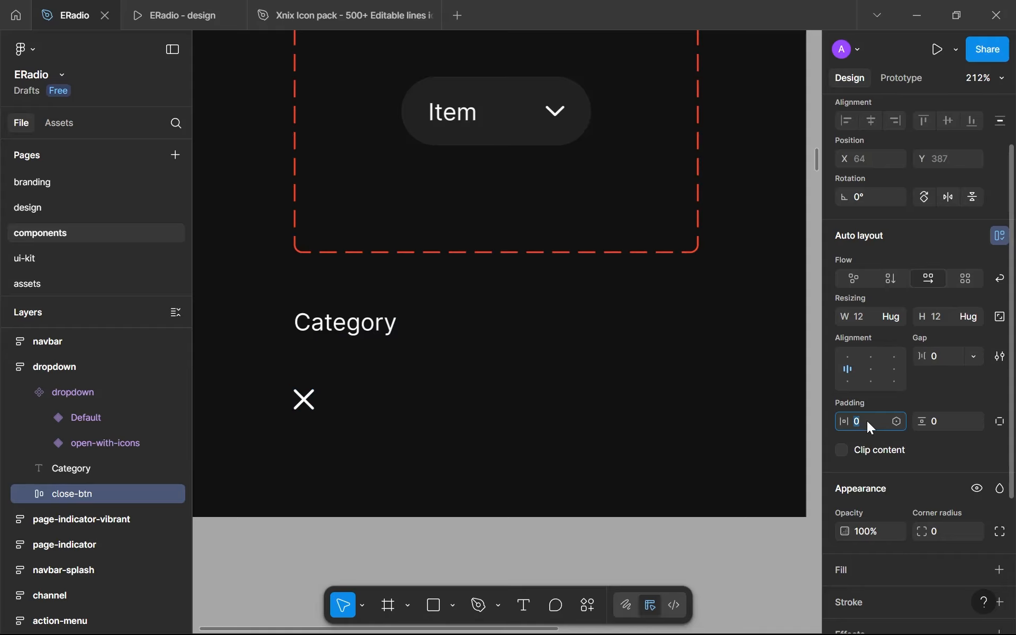
text(16)
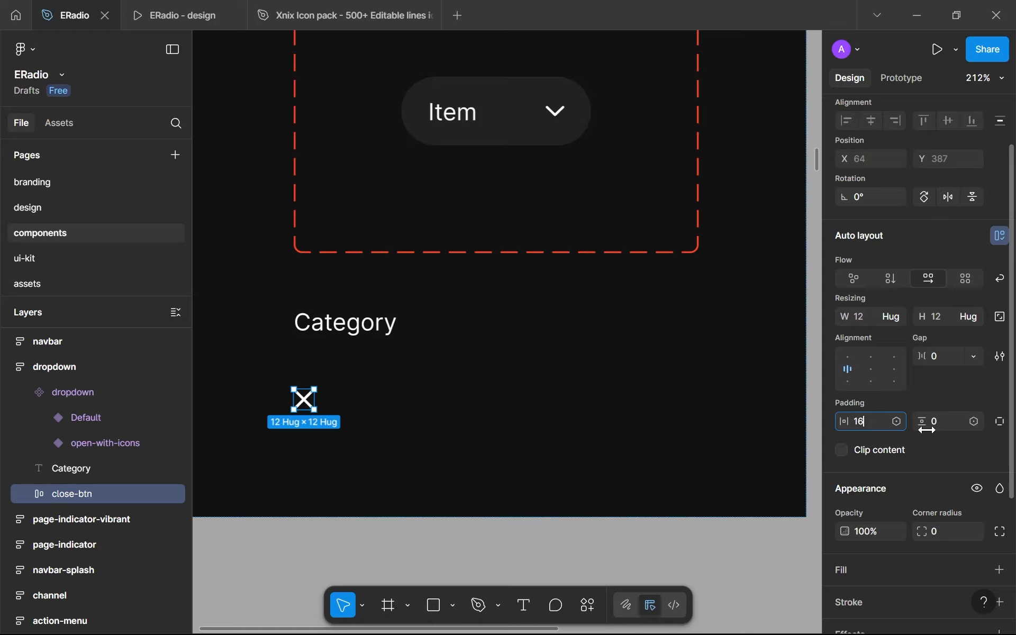
click(937, 424)
text(16)
key(Return)
scroll(937, 423, down, 3)
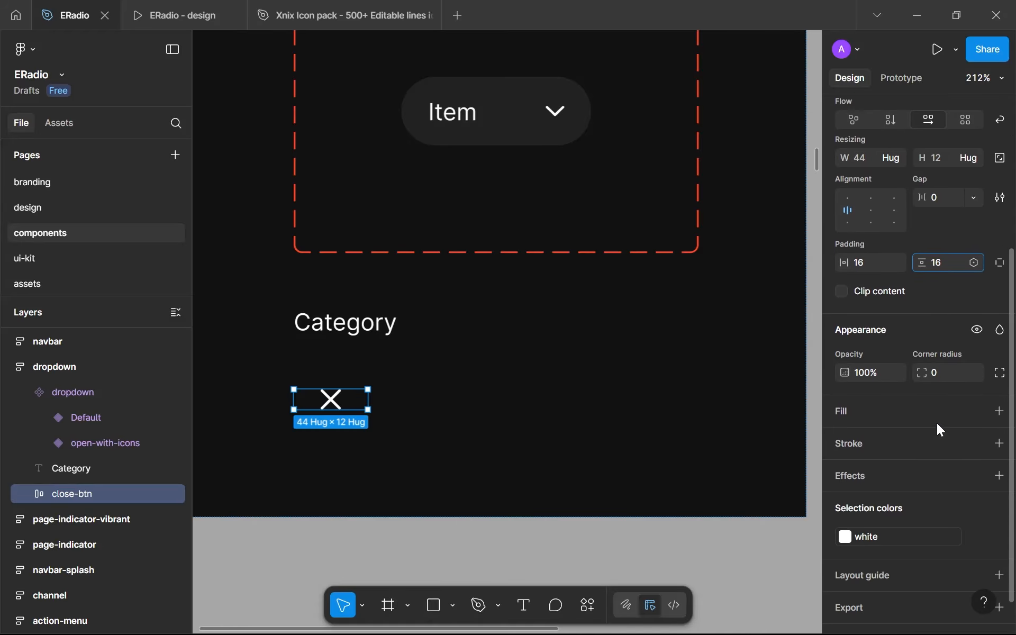
Step: Give close-btn a gray-100 fill and apply the full corner radius variable
click(979, 412)
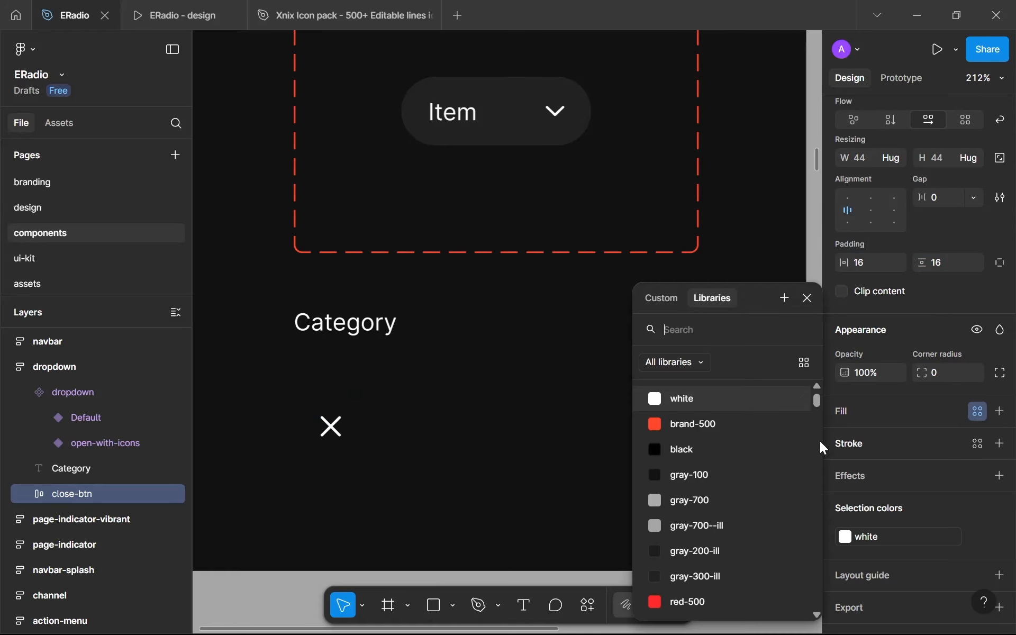
click(720, 490)
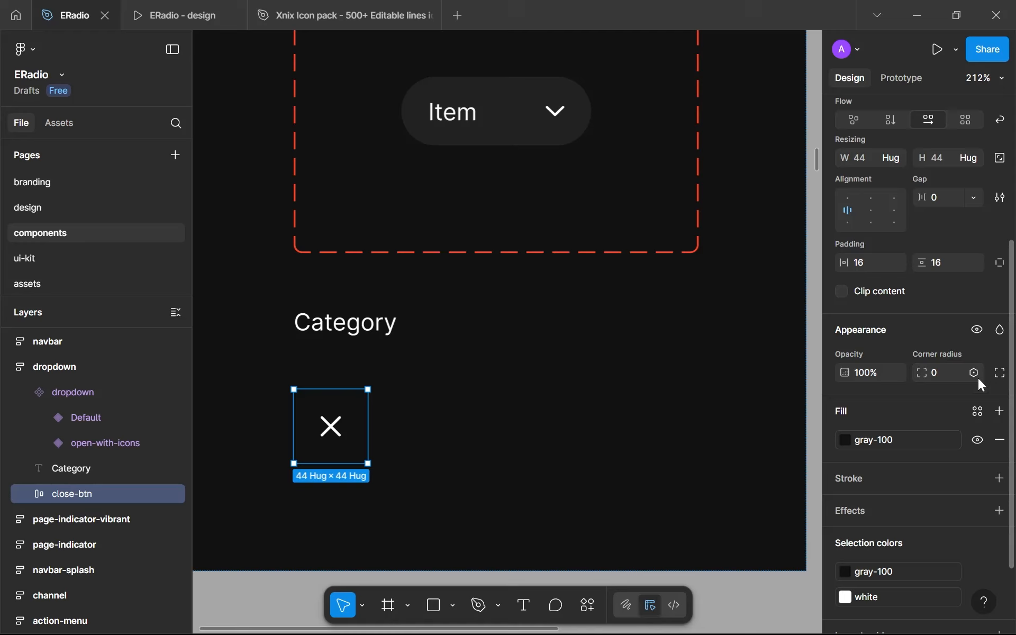
click(976, 375)
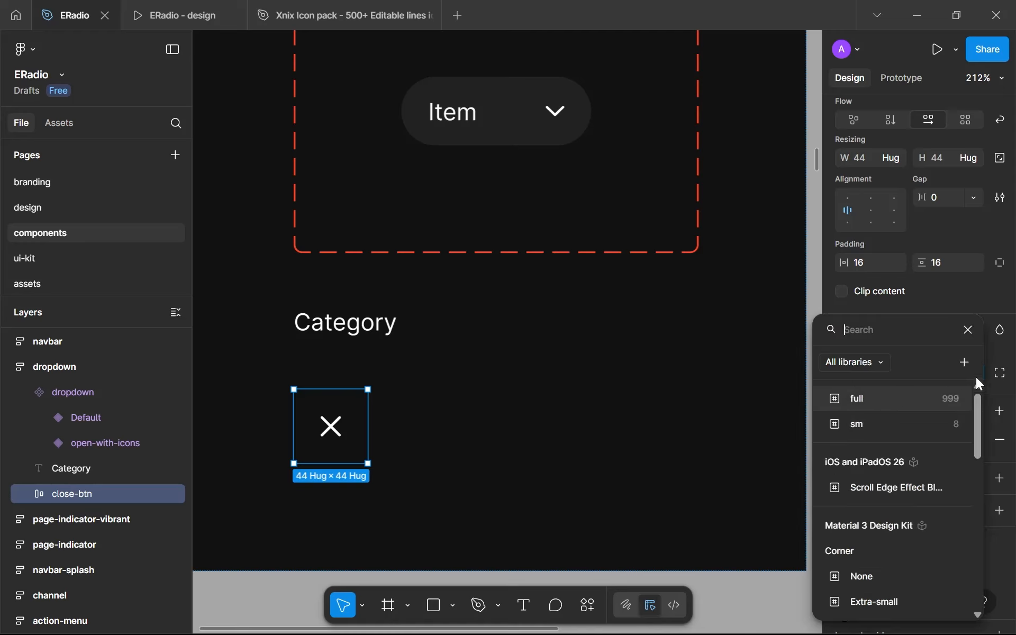
click(925, 408)
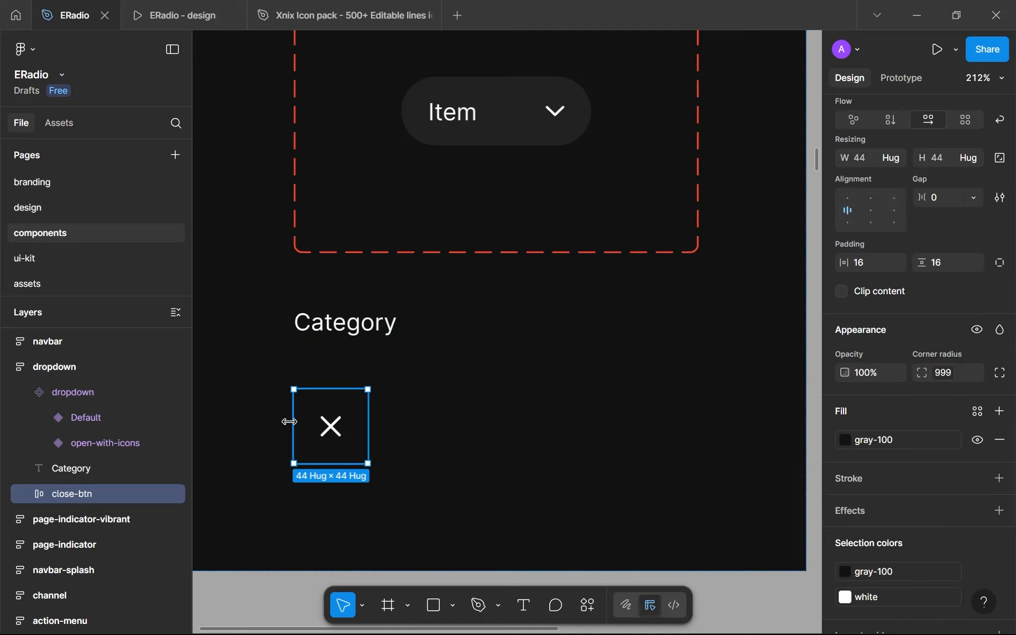
Step: Wrap the Category text and close-btn together in an auto layout frame named header
shift+click(351, 323)
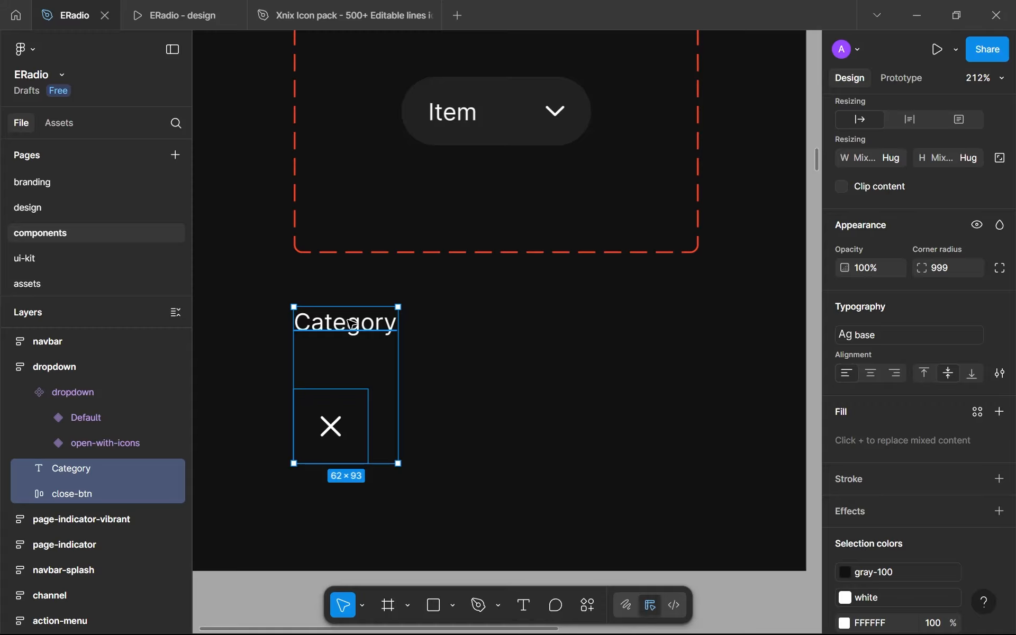
key(shift+a)
double_click(60, 468)
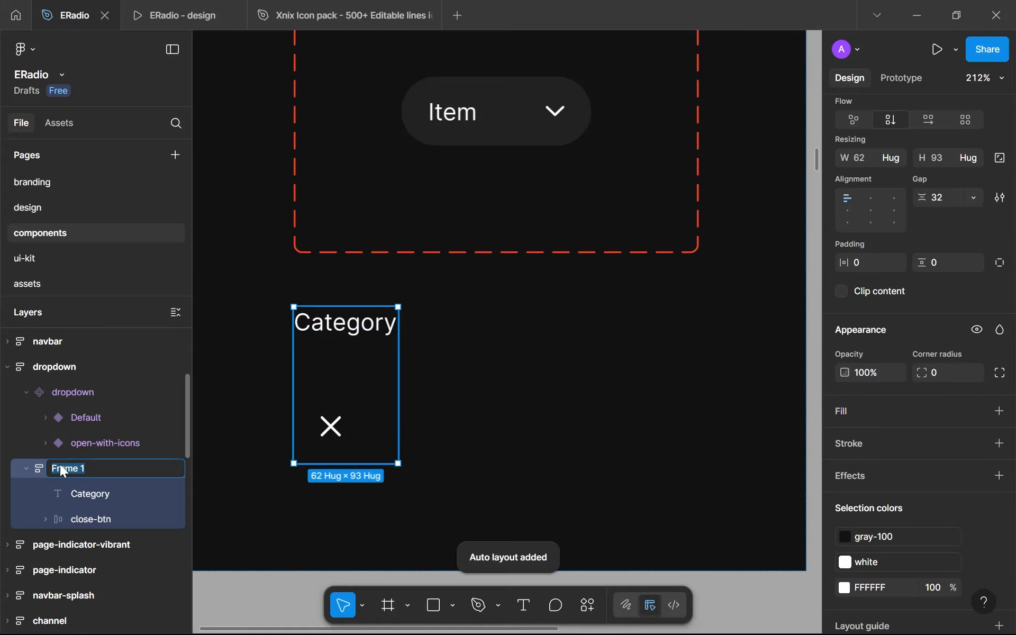
text(header)
key(Return)
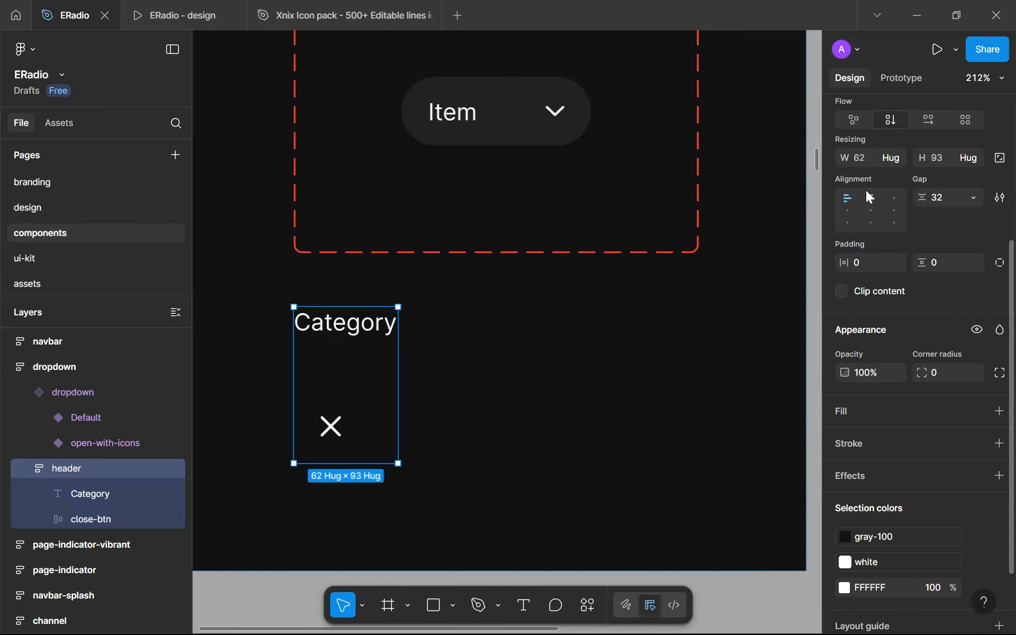
Step: Set the header frame to horizontal flow with an Auto gap and vertically centered items
click(935, 117)
click(978, 199)
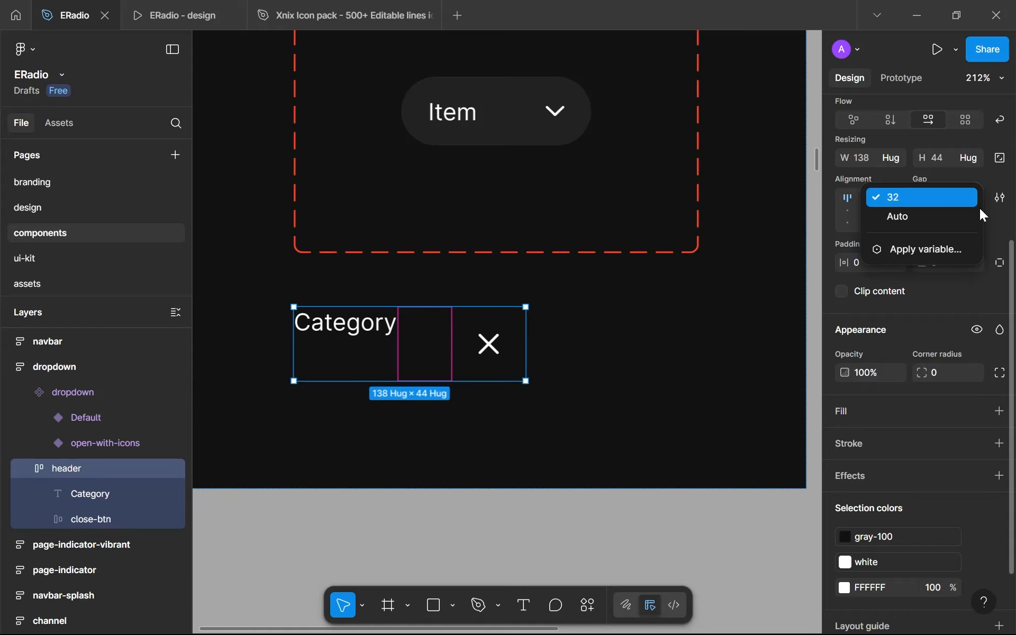
click(976, 218)
click(896, 211)
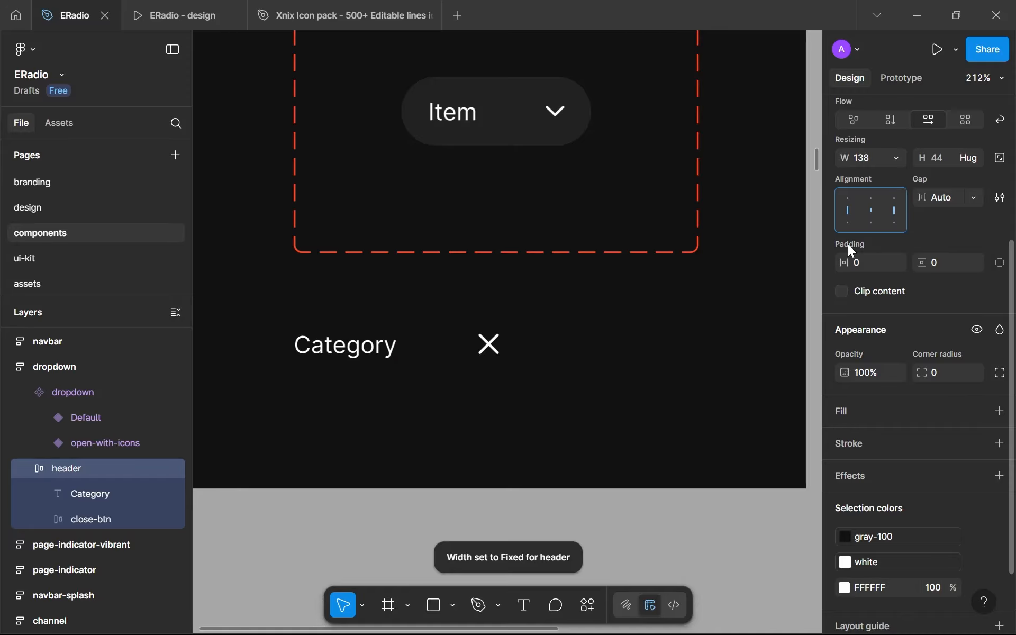
Step: Resize the close icon inside close-btn to 10 × 10
double_click(496, 352)
click(941, 196)
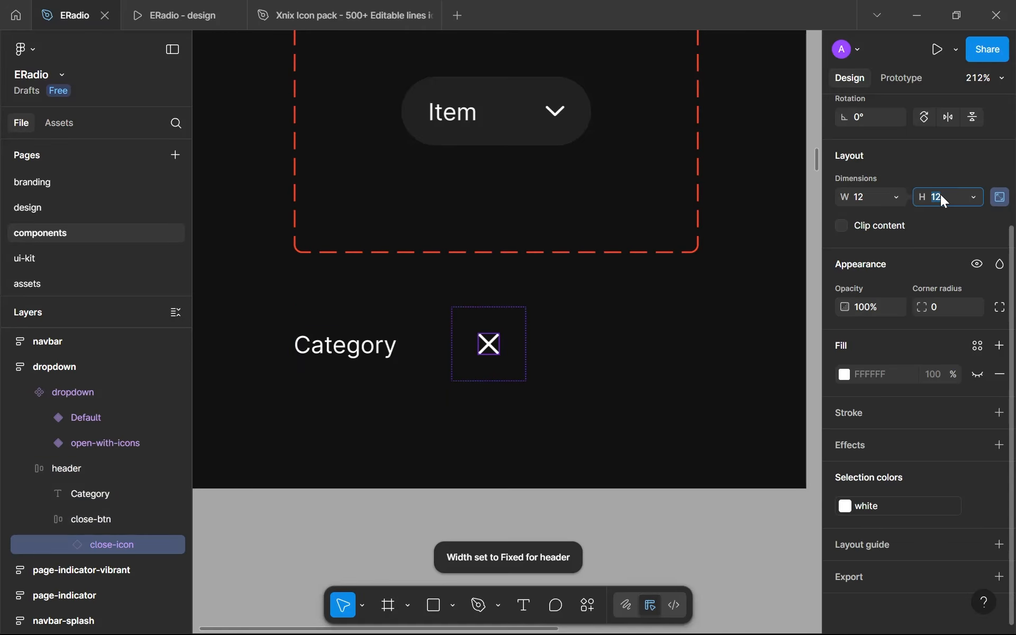
text(10)
key(Return)
key(Escape)
key(Escape)
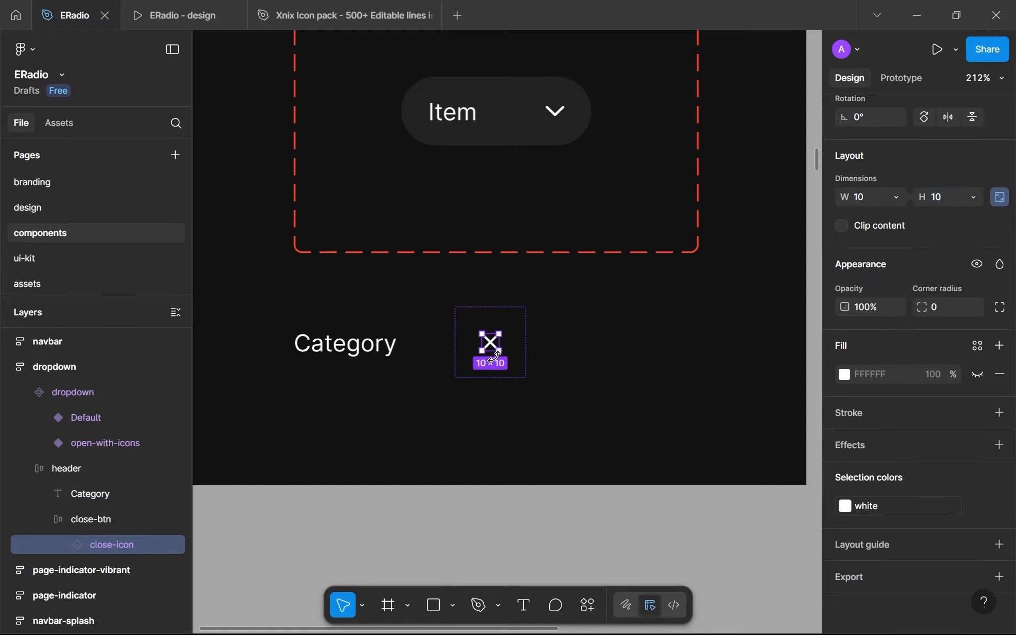
Step: Reduce the horizontal and vertical padding of close-btn in the header
click(945, 337)
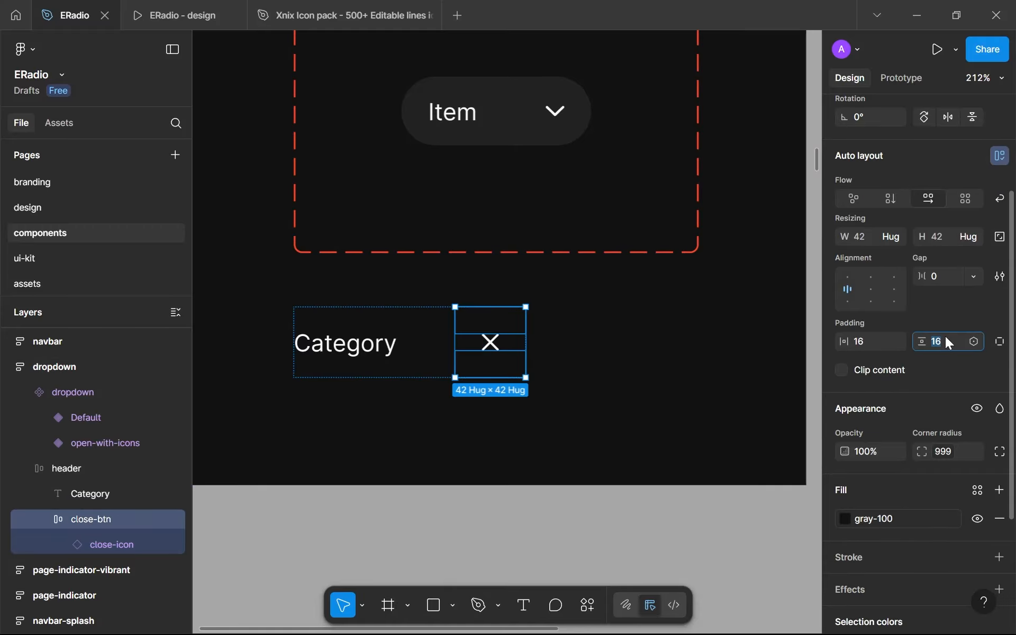
key(Return)
key(Escape)
key(Escape)
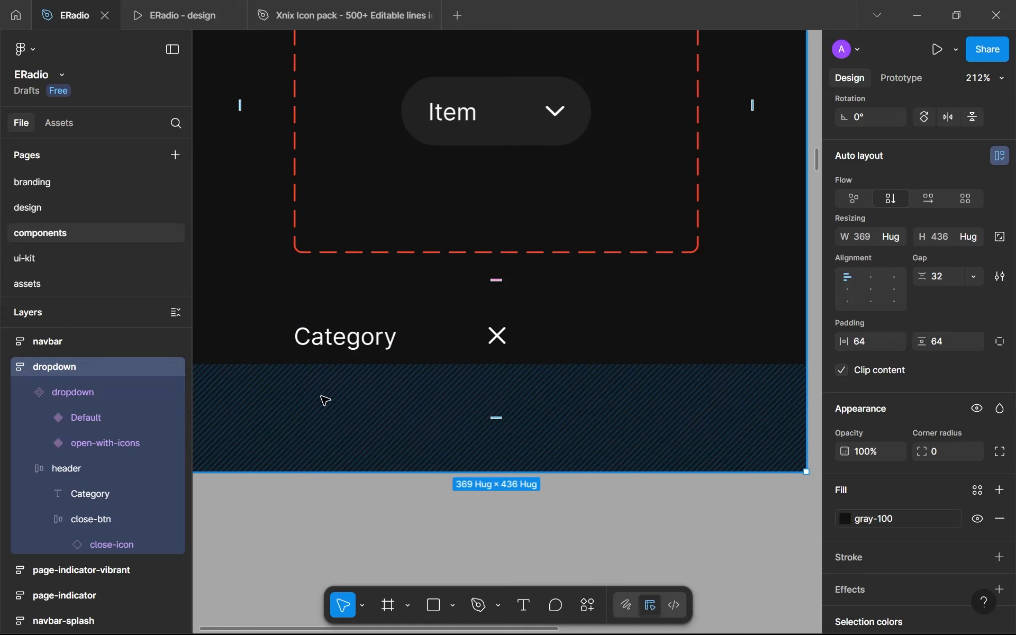
Step: Add an "Item" text below the header in the dropdown frame
key(t)
click(322, 411)
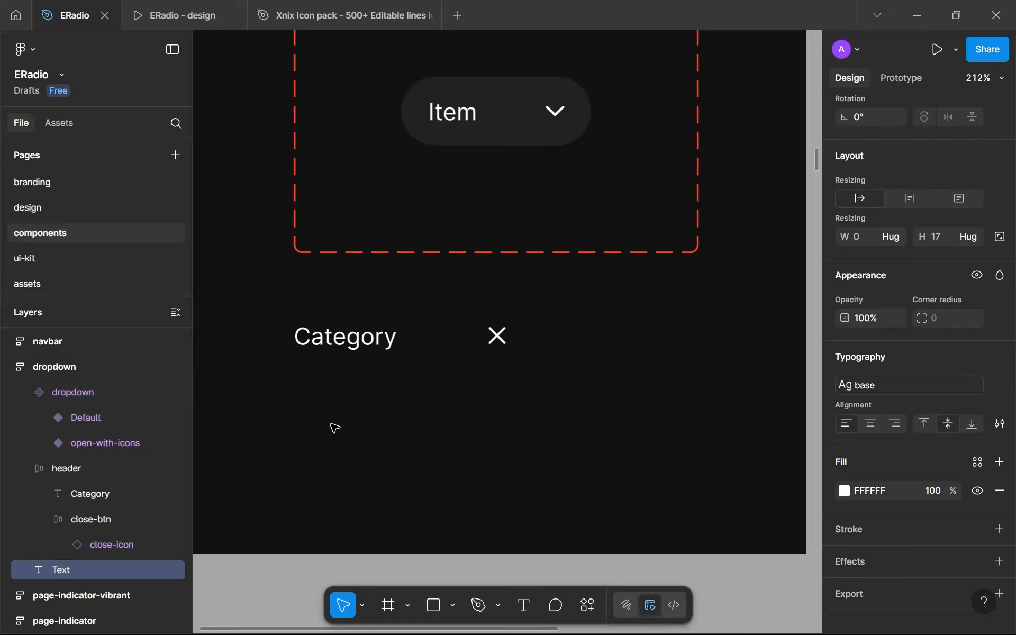
text(Item)
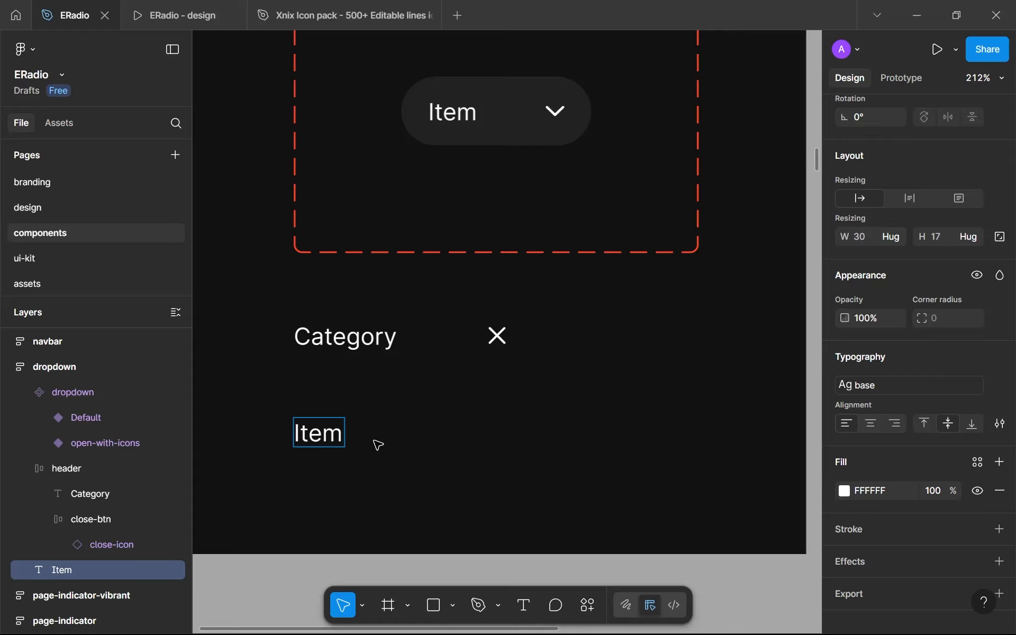
key(Escape)
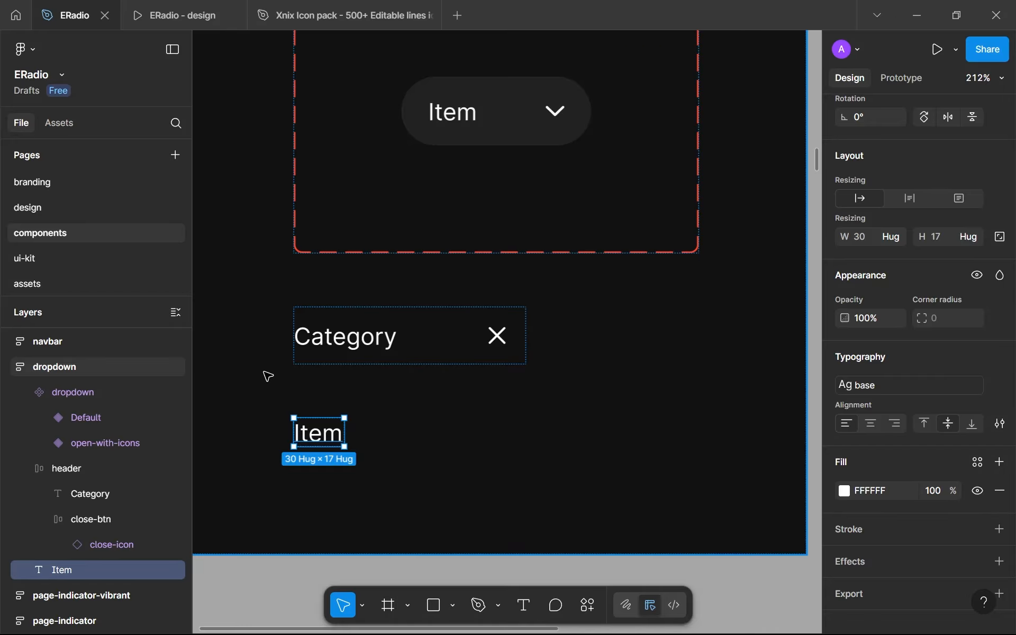
Step: Copy the US flag component from the flags frame on the assets page
scroll(268, 376, down, 10)
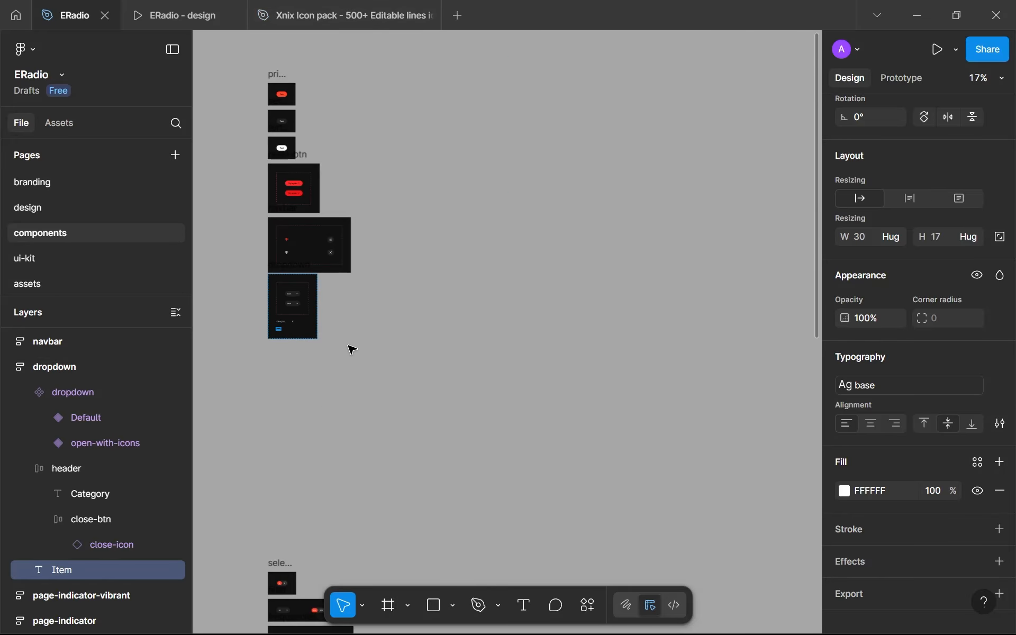
scroll(347, 364, down, 5)
scroll(343, 365, up, 3)
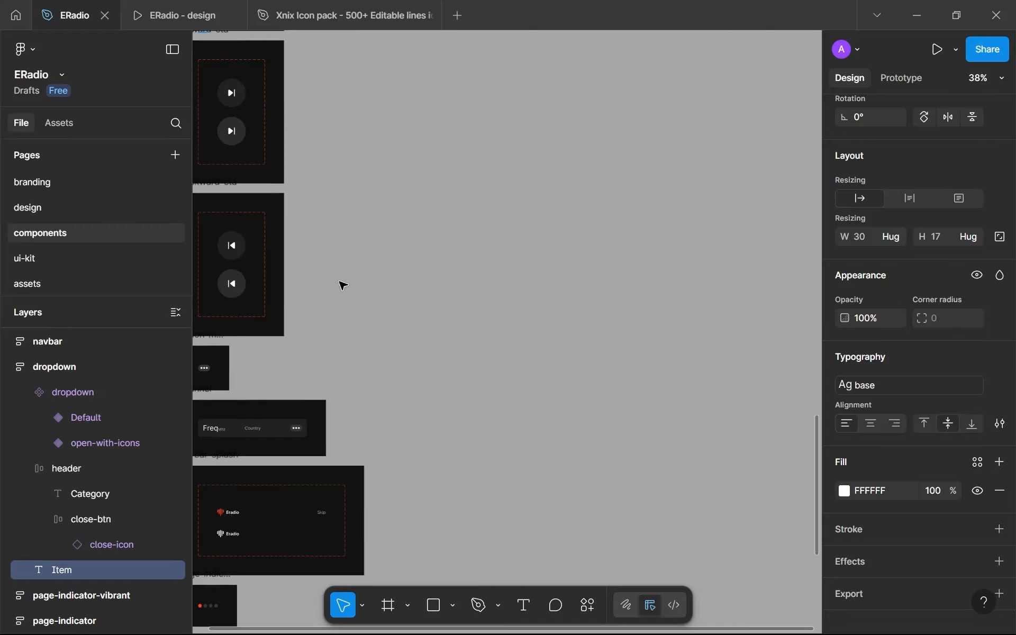
scroll(341, 284, up, 2)
scroll(317, 256, up, 10)
scroll(371, 297, left, 5)
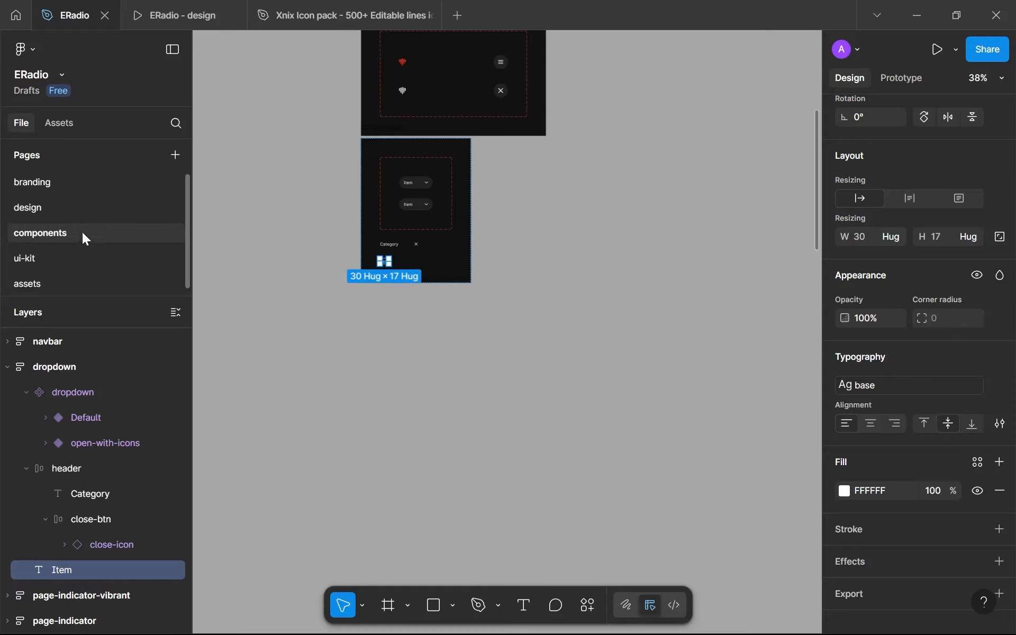
click(76, 279)
scroll(438, 374, down, 6)
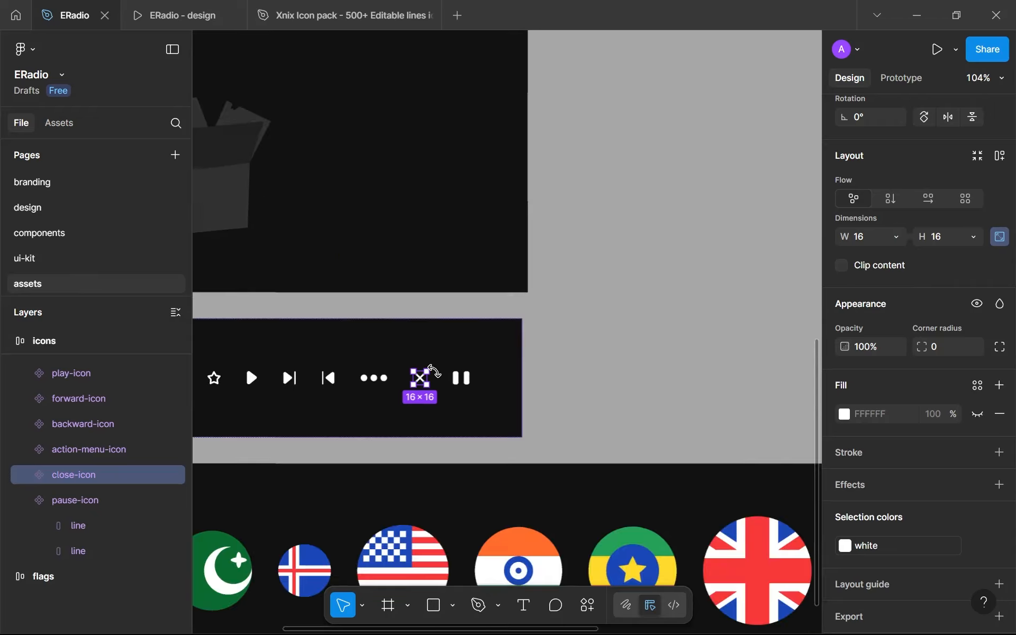
scroll(427, 377, down, 2)
drag(421, 379, 552, 349)
scroll(542, 352, down, 4)
scroll(429, 396, up, 3)
drag(503, 381, 384, 344)
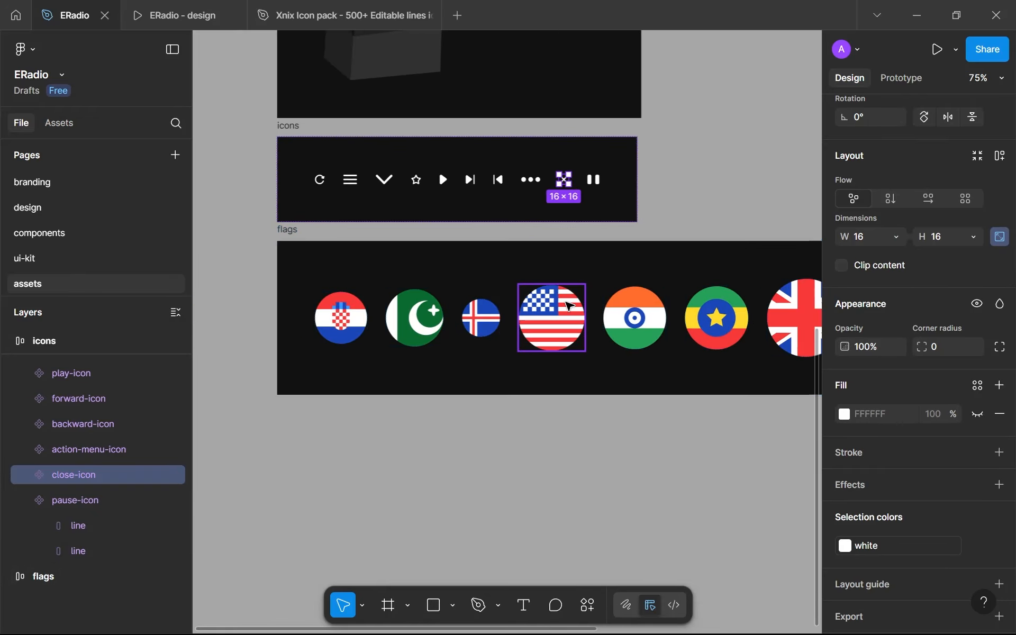
click(569, 306)
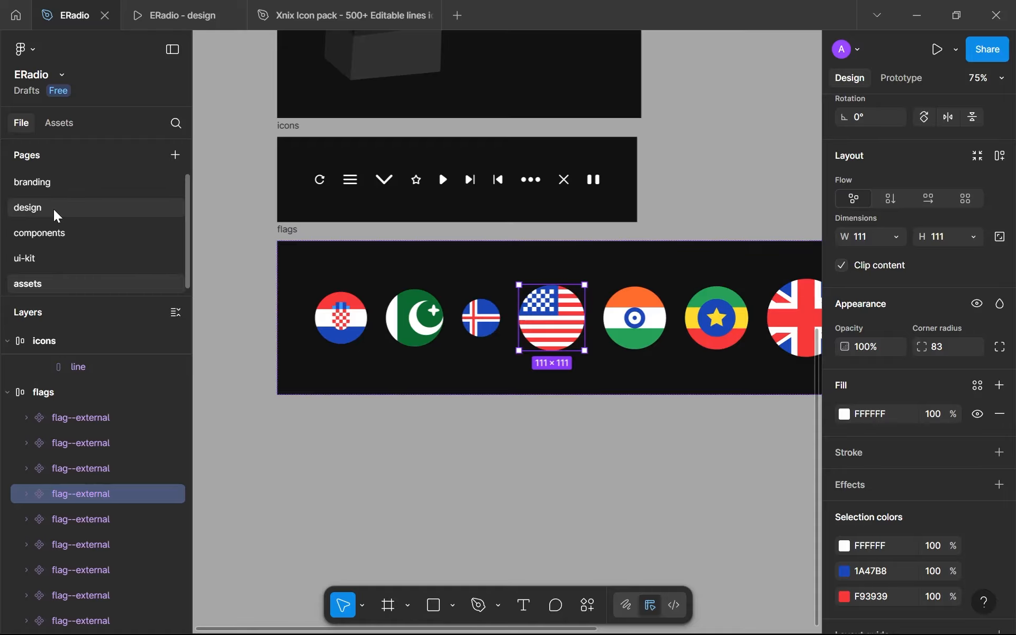
Step: Paste the US flag below the Item text in the dropdown frame on the components page
click(71, 238)
key(shift+2)
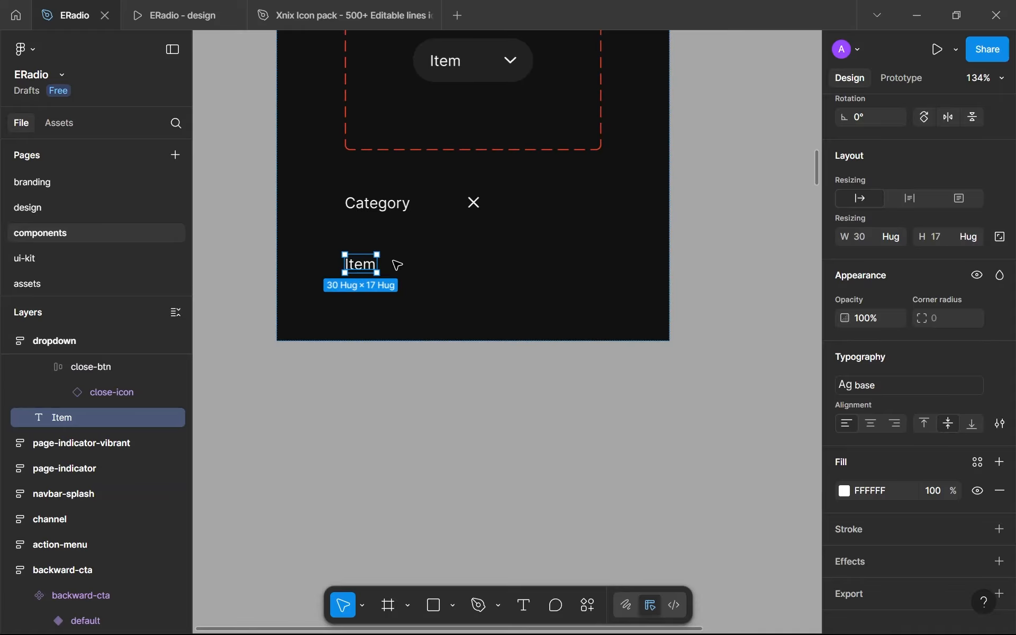
key(ctrl+v)
Step: Lock the pasted flag's aspect ratio and resize it to 24 × 24
click(1000, 196)
click(953, 202)
text(32)
key(Return)
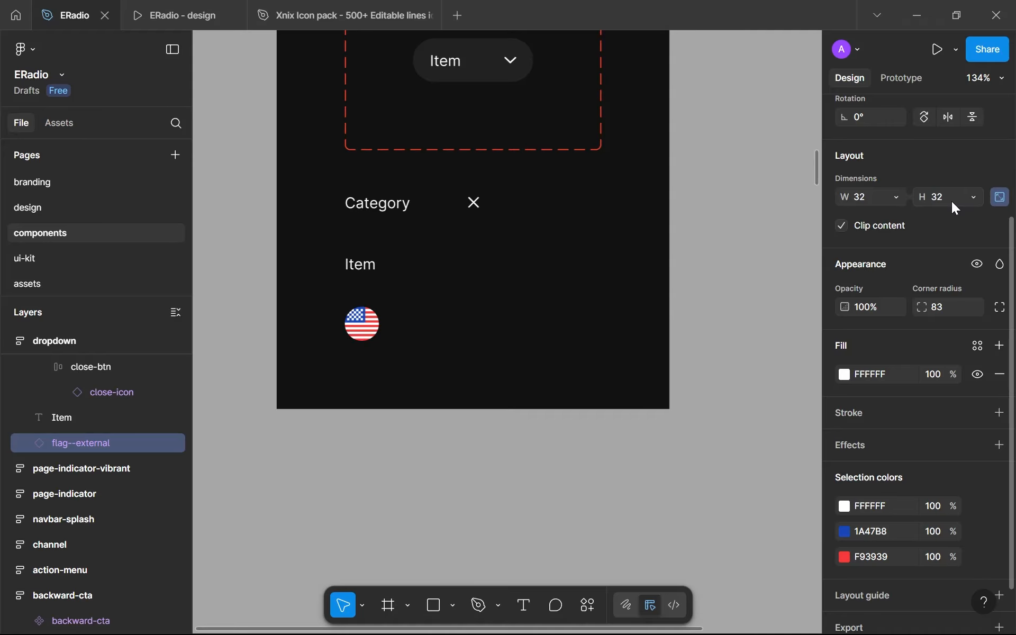
click(952, 202)
text(24)
key(Return)
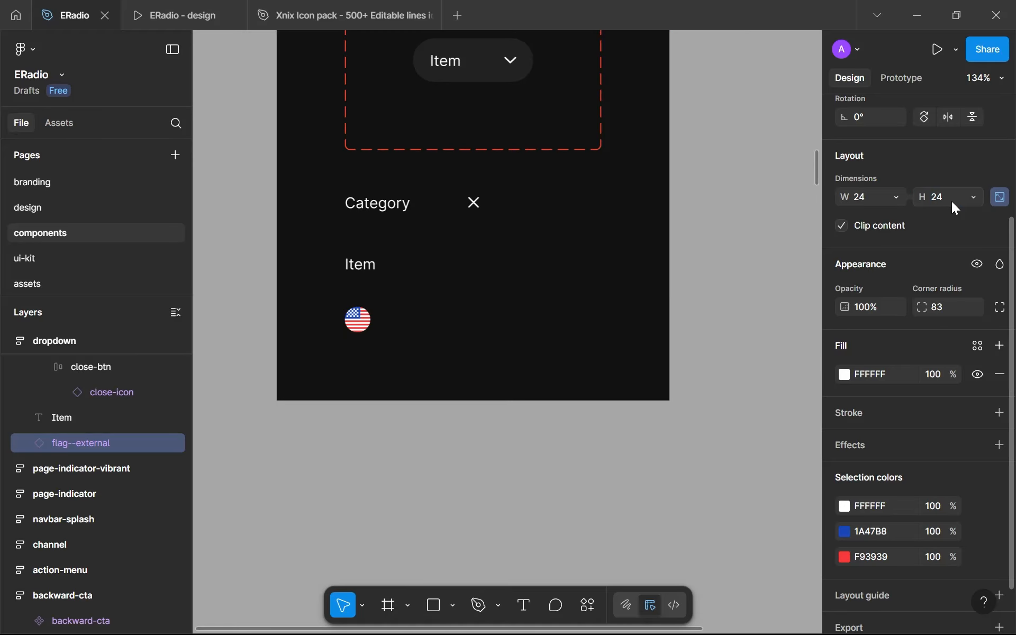
Step: Apply the base-sb text style to the Category text in the header
click(362, 273)
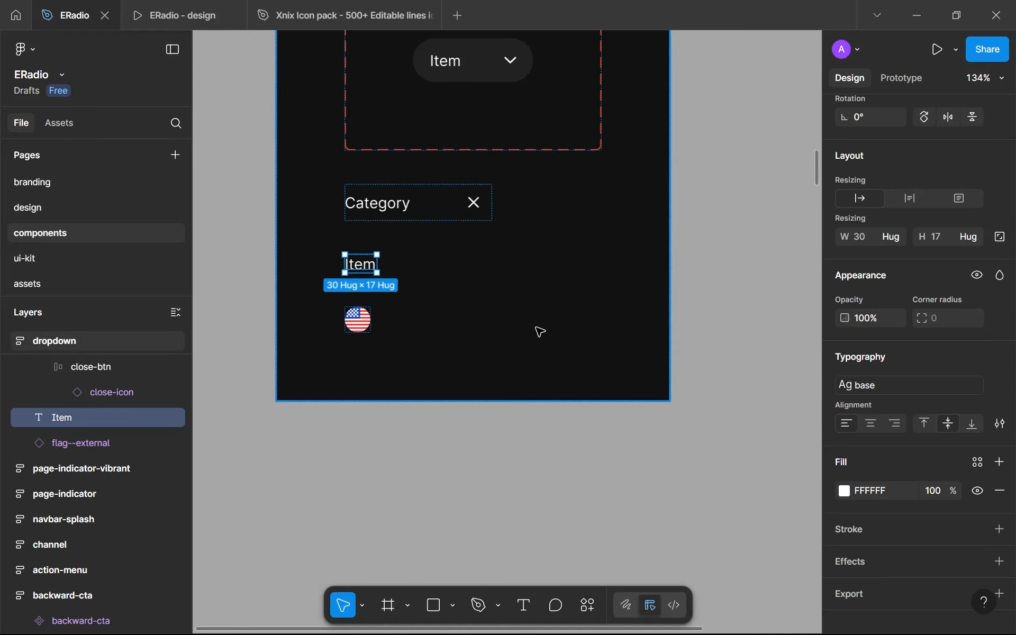
click(411, 209)
click(882, 391)
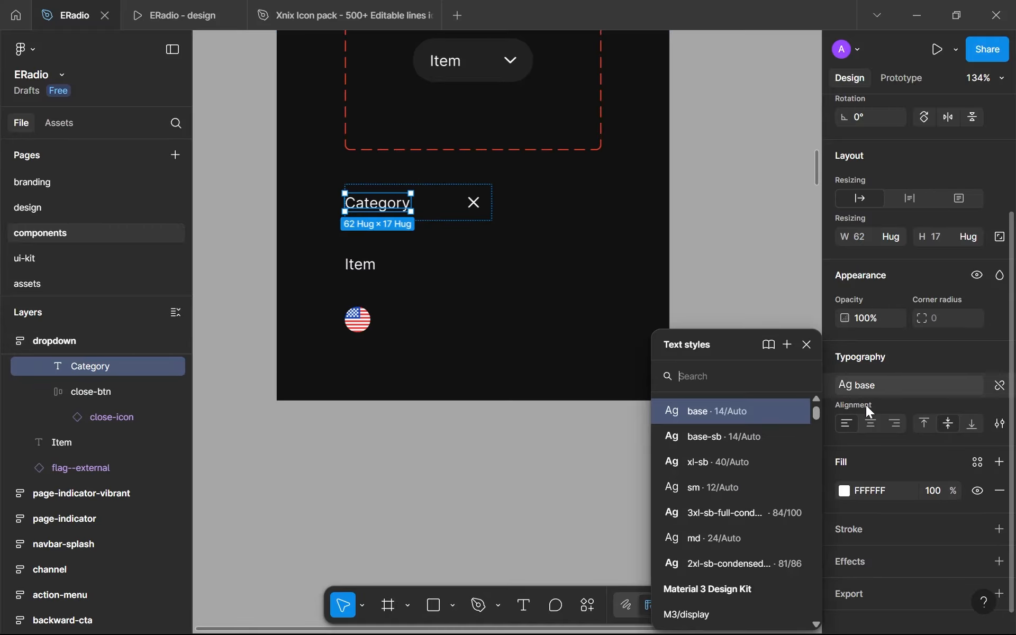
click(741, 436)
scroll(402, 318, up, 2)
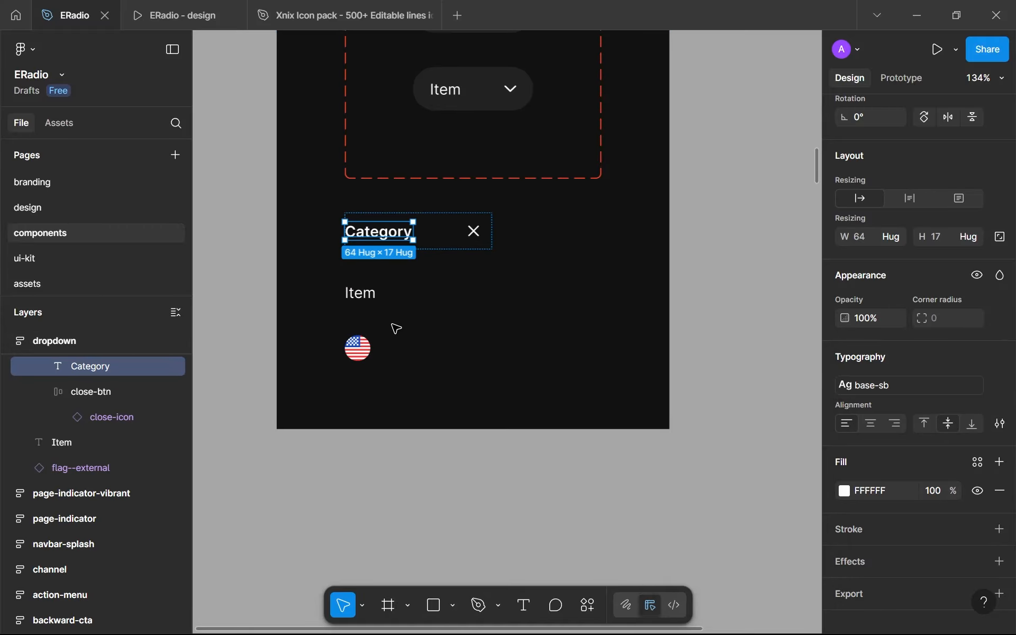
Step: Wrap the Item text and flag in an auto layout frame with horizontal flow and a gap of 16
click(356, 347)
shift+click(354, 306)
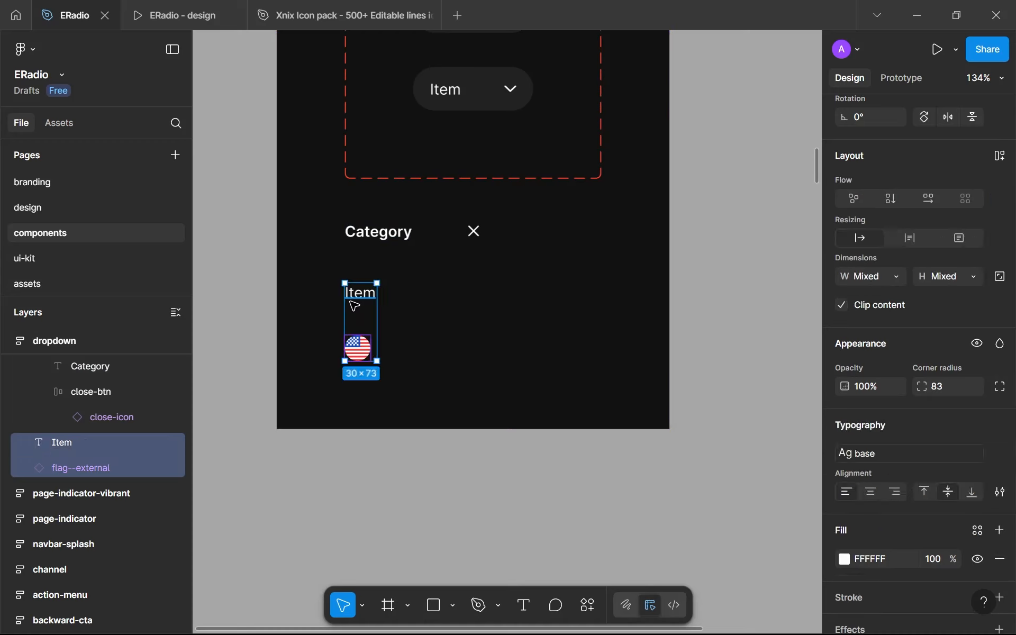
key(shift+a)
click(927, 201)
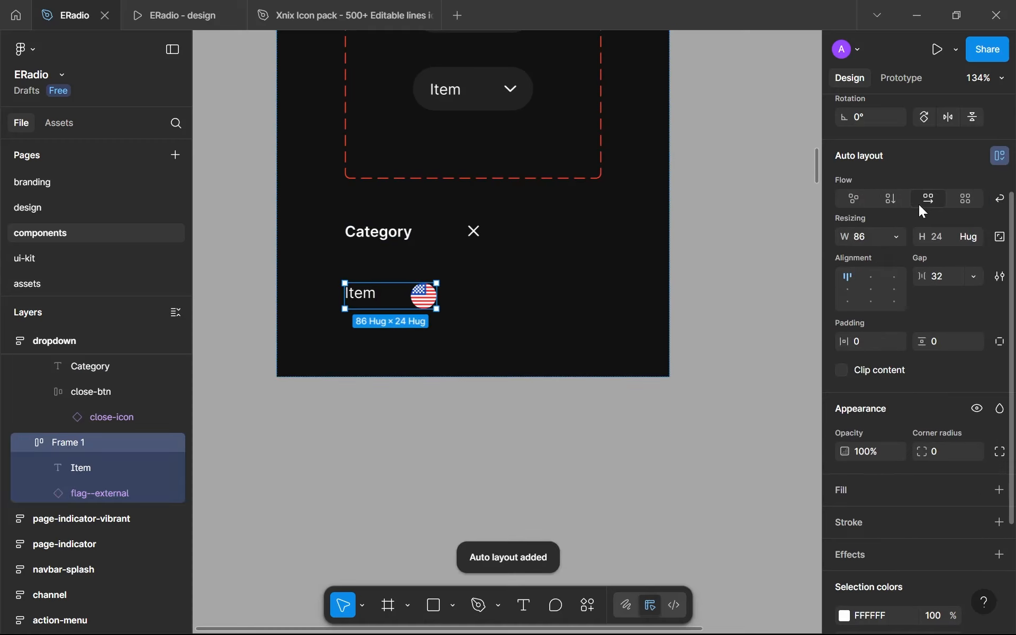
click(939, 274)
text(16)
key(Return)
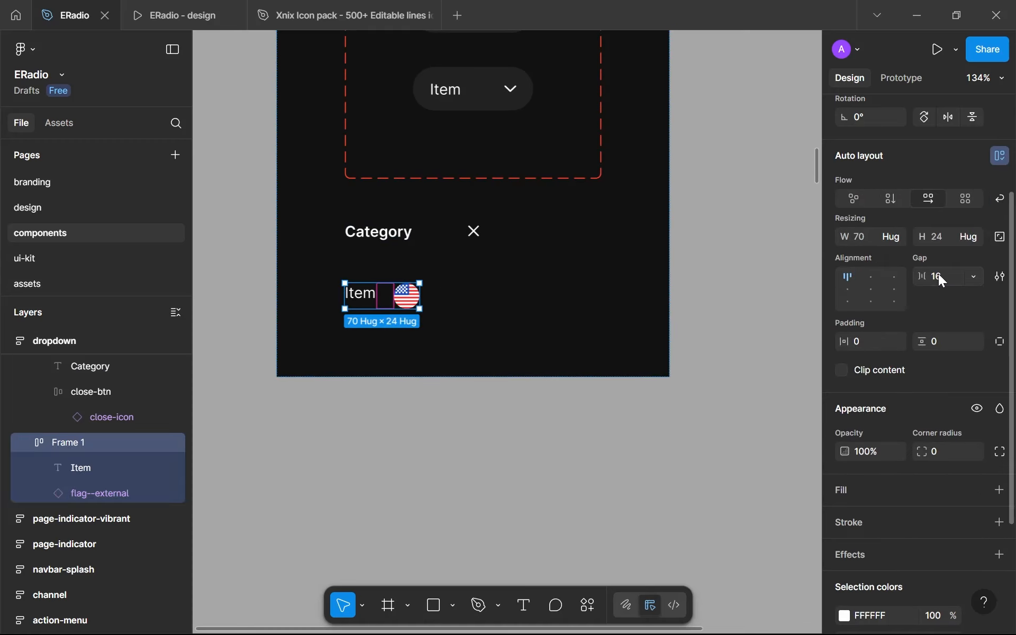
Step: Reorder the new frame so the flag precedes the Item text, and center both vertically
double_click(359, 299)
key(Right)
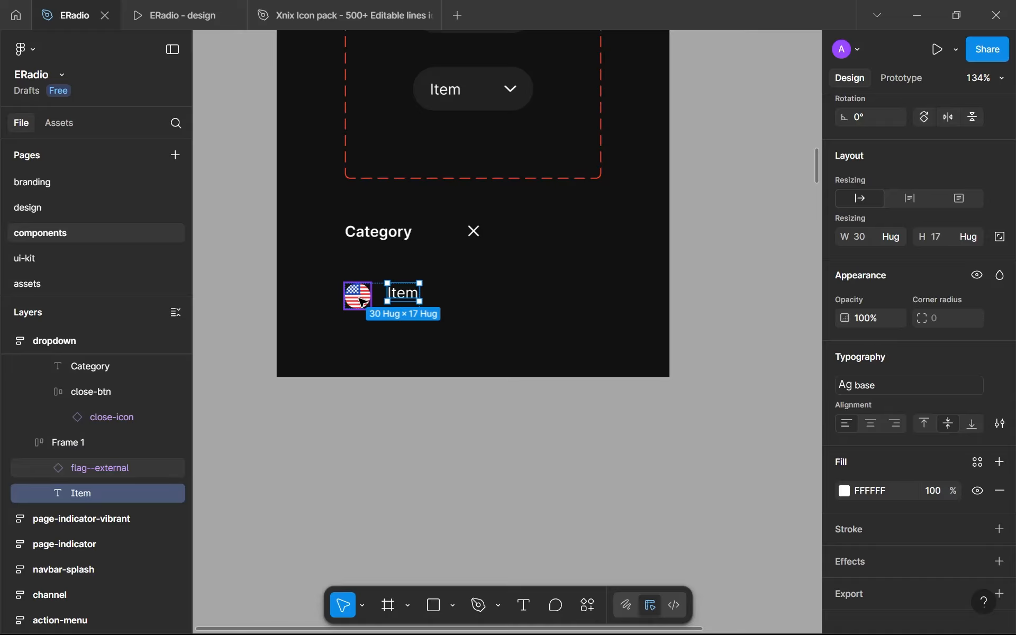
click(449, 422)
click(360, 301)
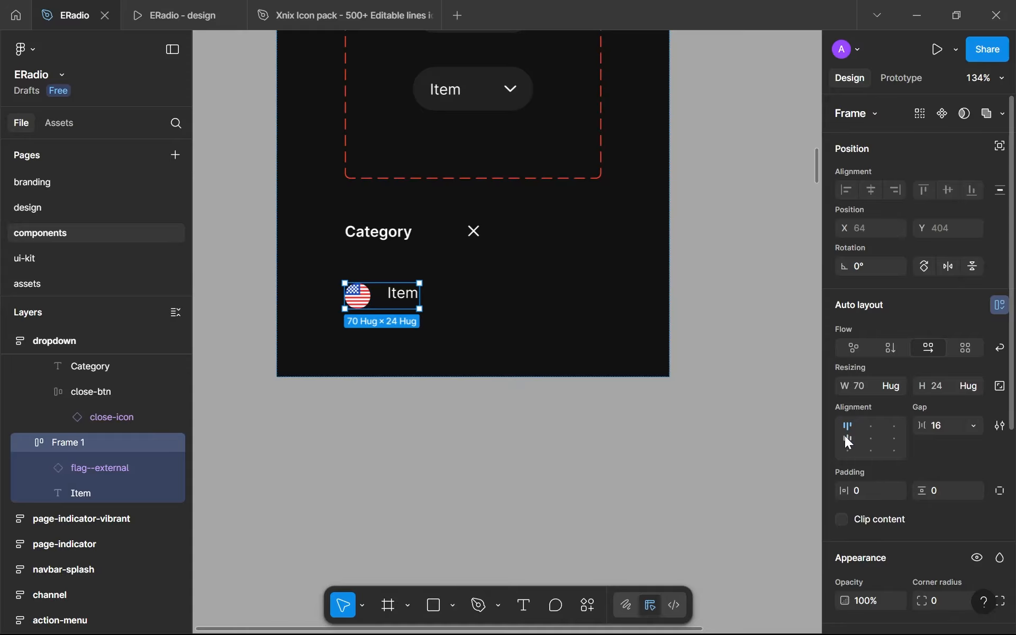
click(418, 418)
Step: Add a "Number" text below the flag and Item row in the dropdown frame
scroll(418, 418, down, 3)
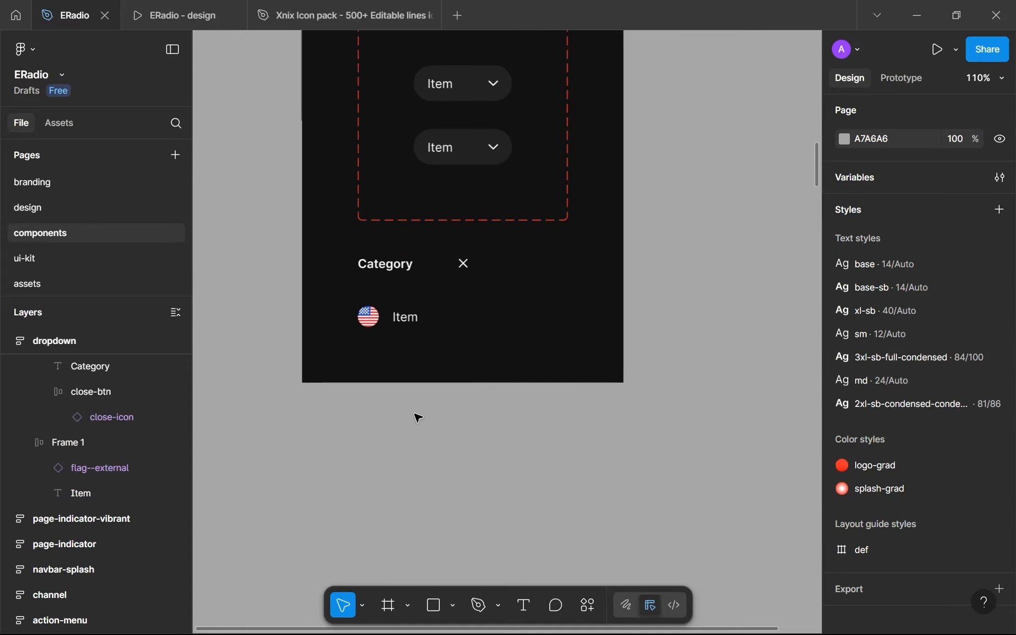
key(t)
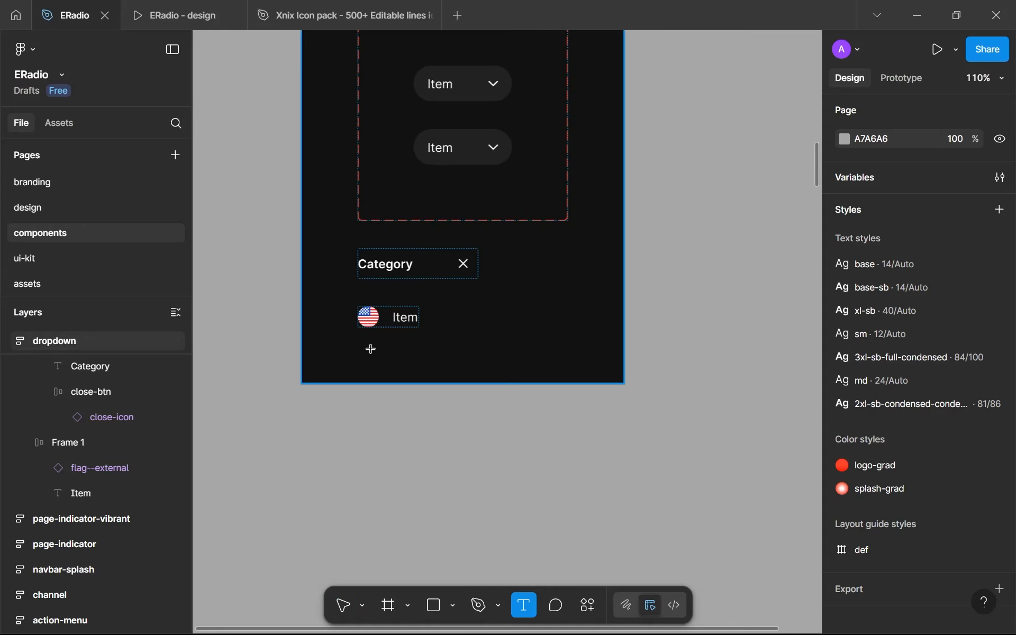
click(370, 349)
scroll(375, 351, up, 5)
text(Number)
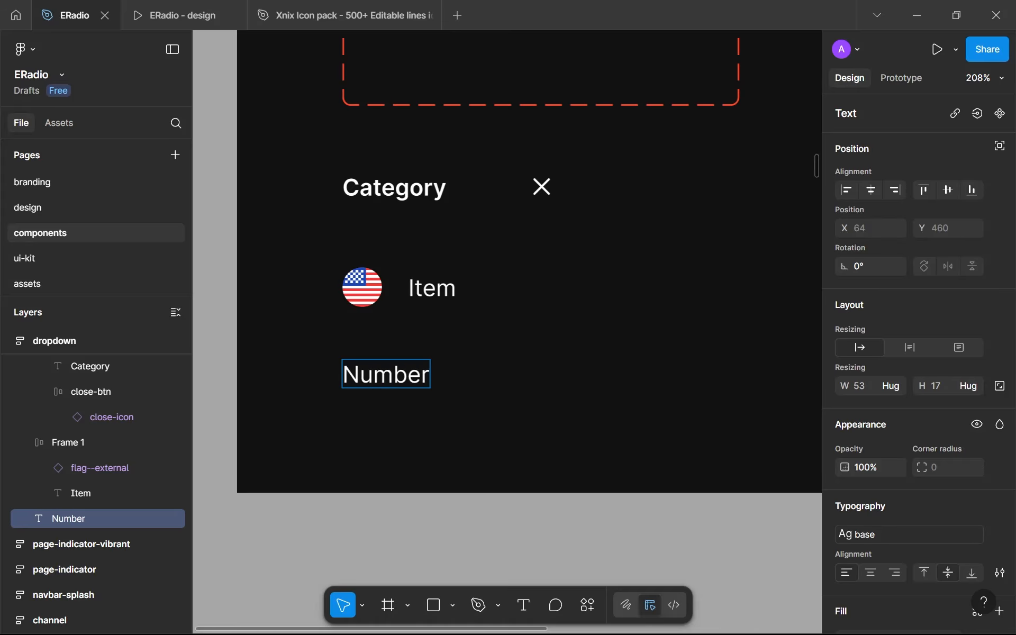
key(Escape)
Step: Give the Number text the sm text style and the gray-700 fill
click(855, 535)
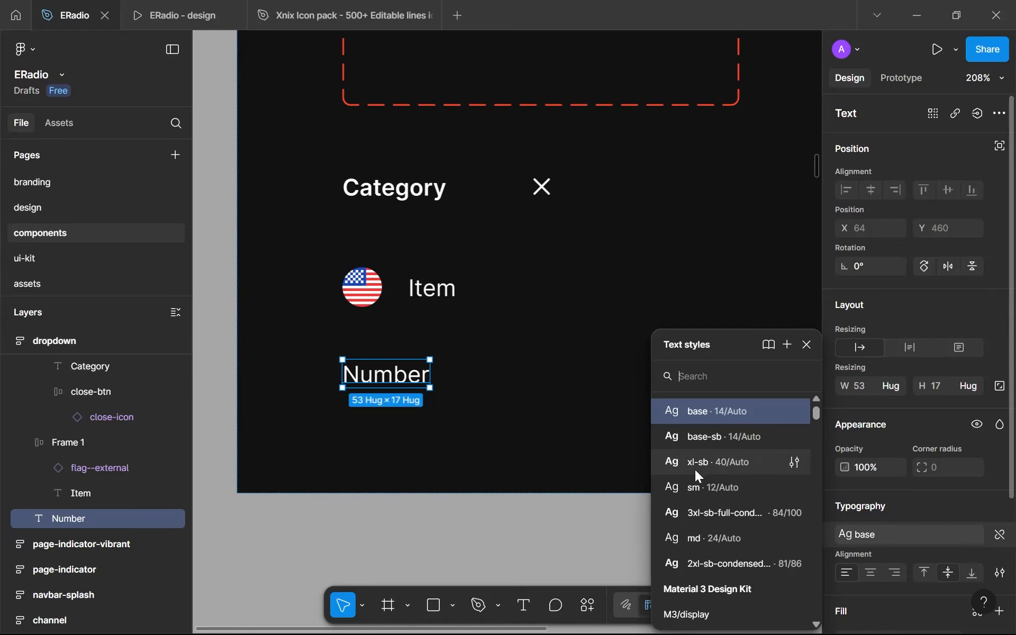
click(713, 481)
scroll(856, 530, down, 3)
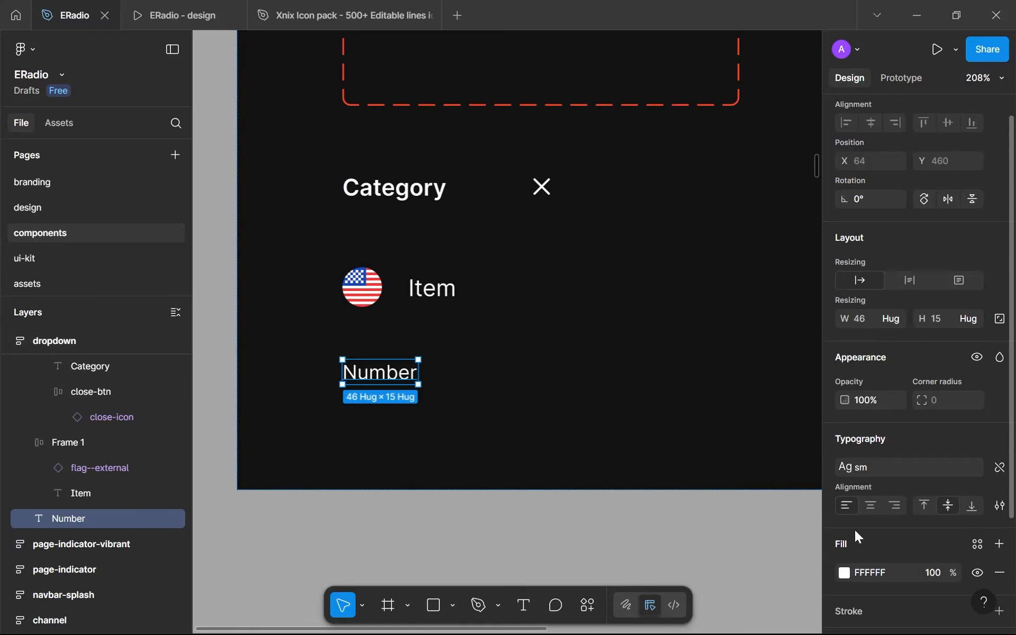
click(978, 448)
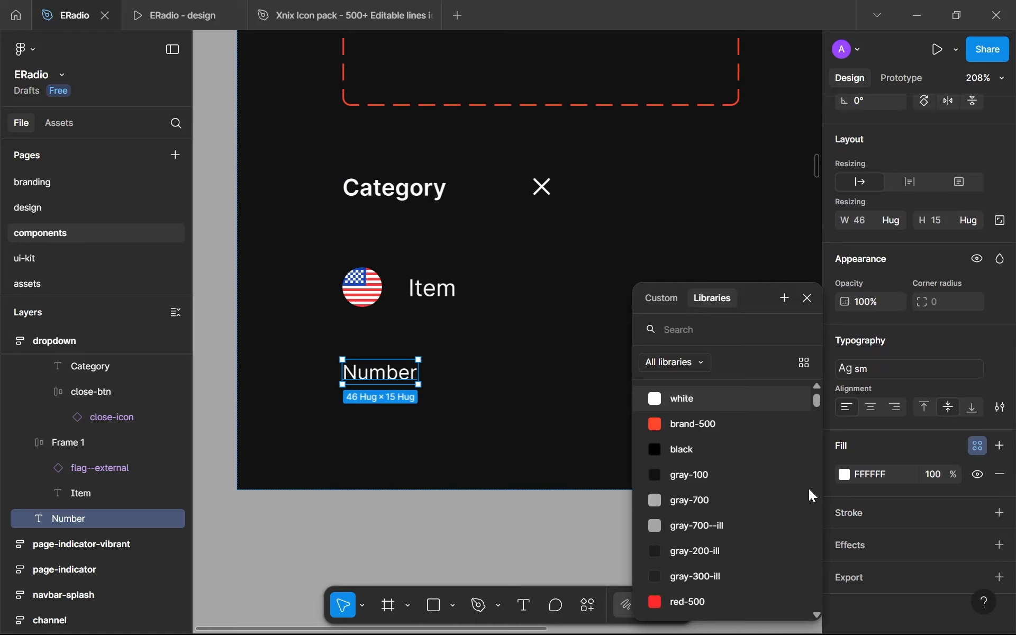
scroll(792, 505, down, 3)
scroll(767, 506, down, 2)
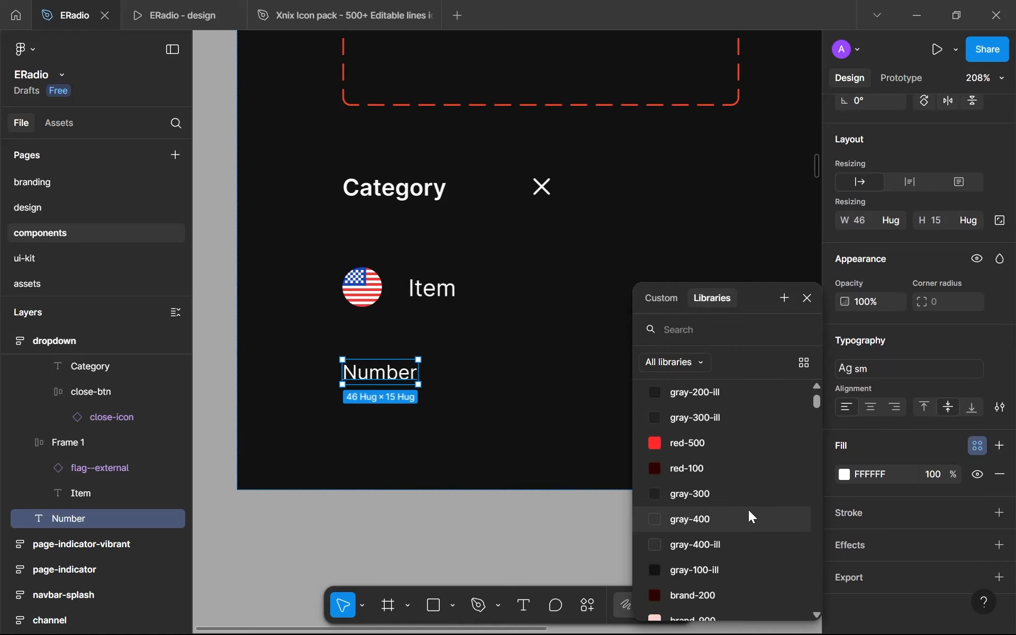
scroll(748, 510, up, 3)
click(732, 427)
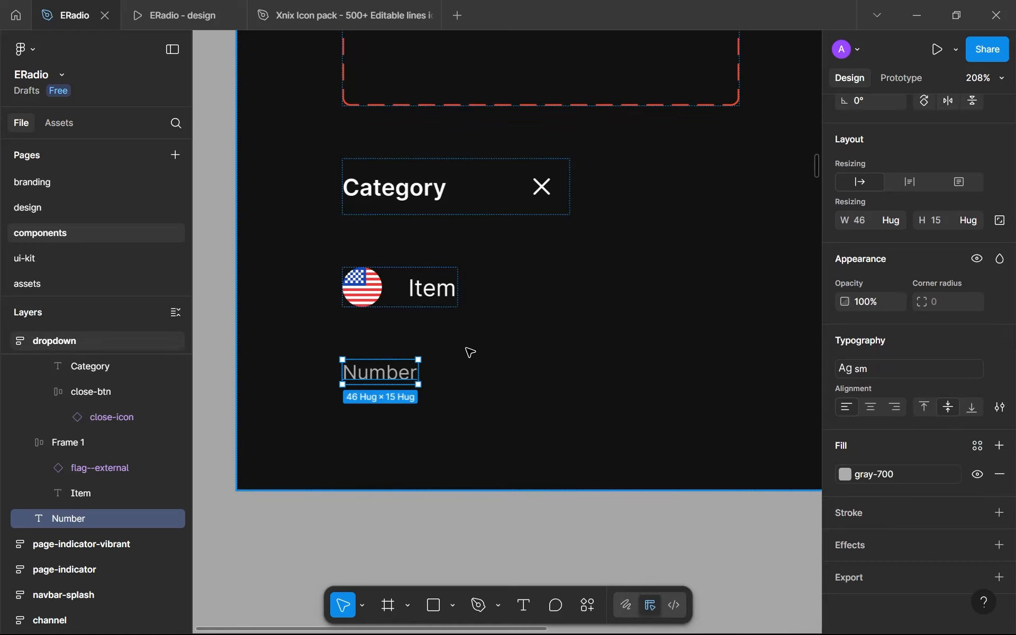
Step: Wrap the flag row and Number text in an auto layout with horizontal flow, Auto gap and vertically centered items
shift+click(409, 297)
key(shift+a)
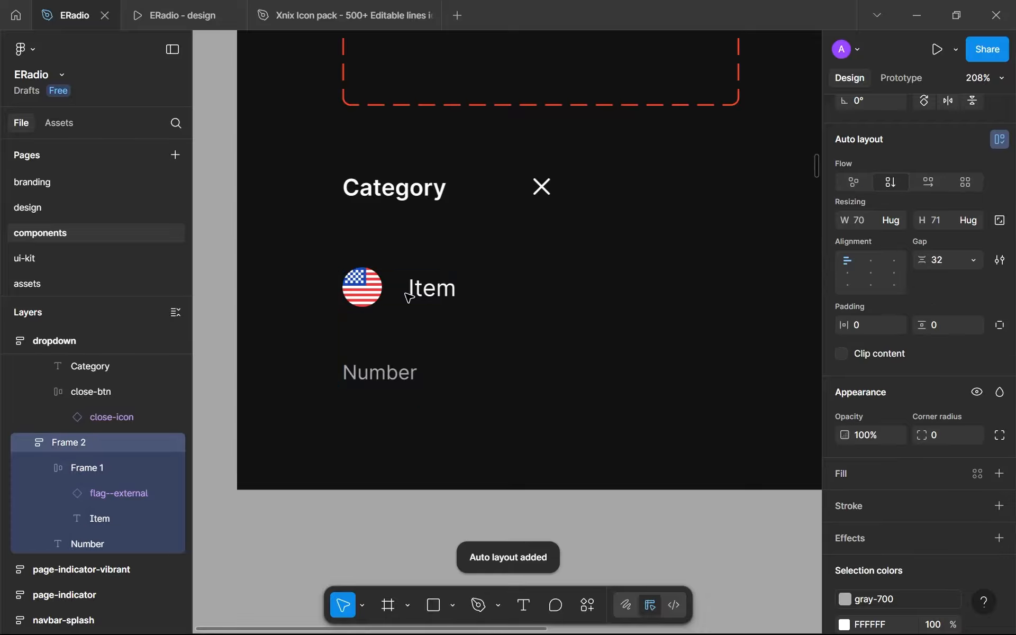
click(932, 185)
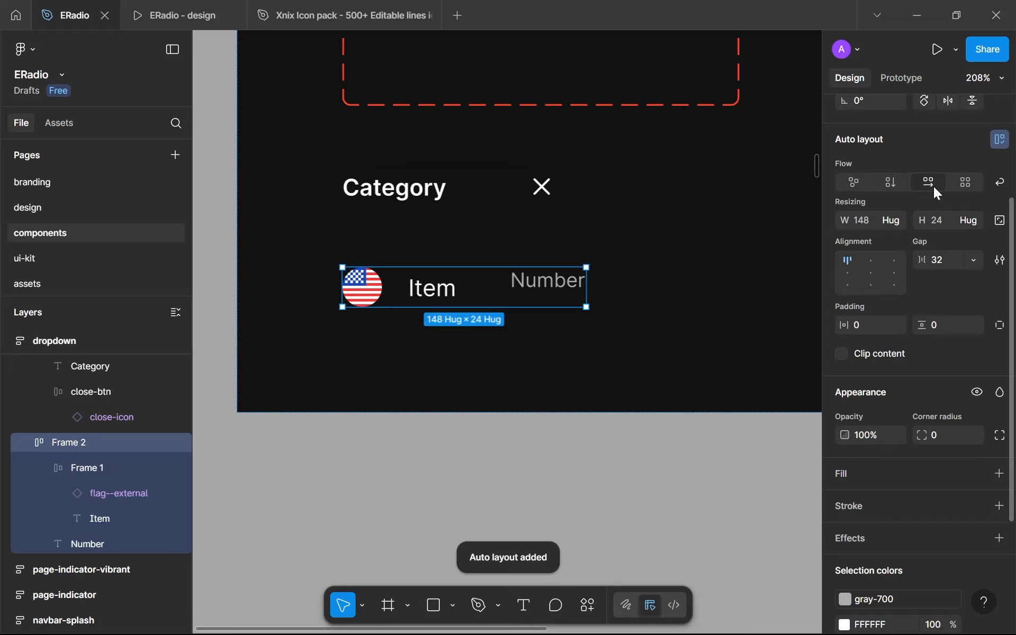
click(974, 265)
click(967, 279)
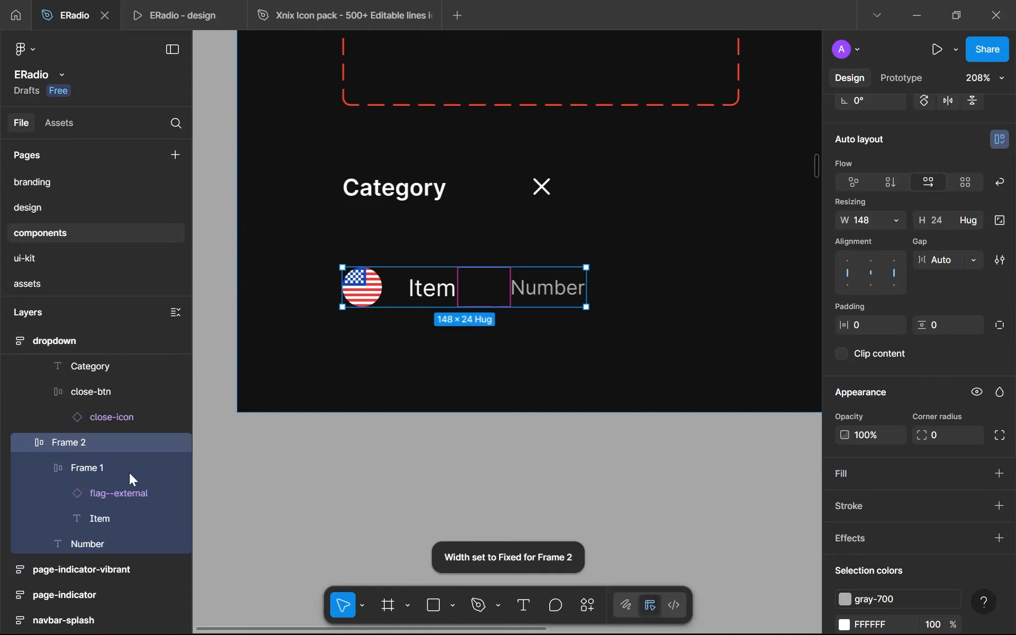
Step: Rename the flag and Item frame as country and its parent frame as item
double_click(96, 479)
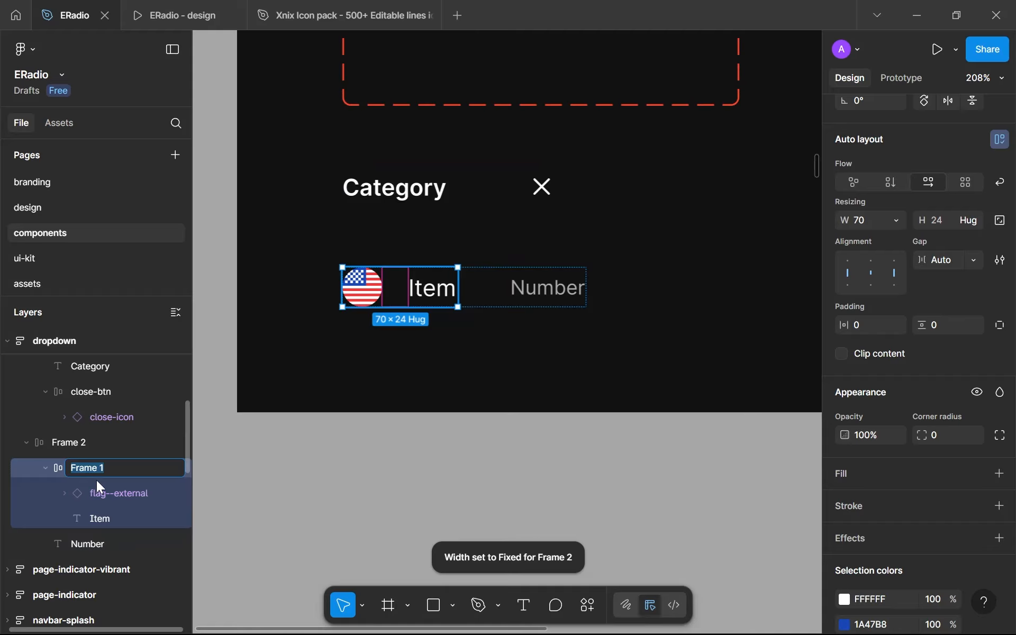
text(country)
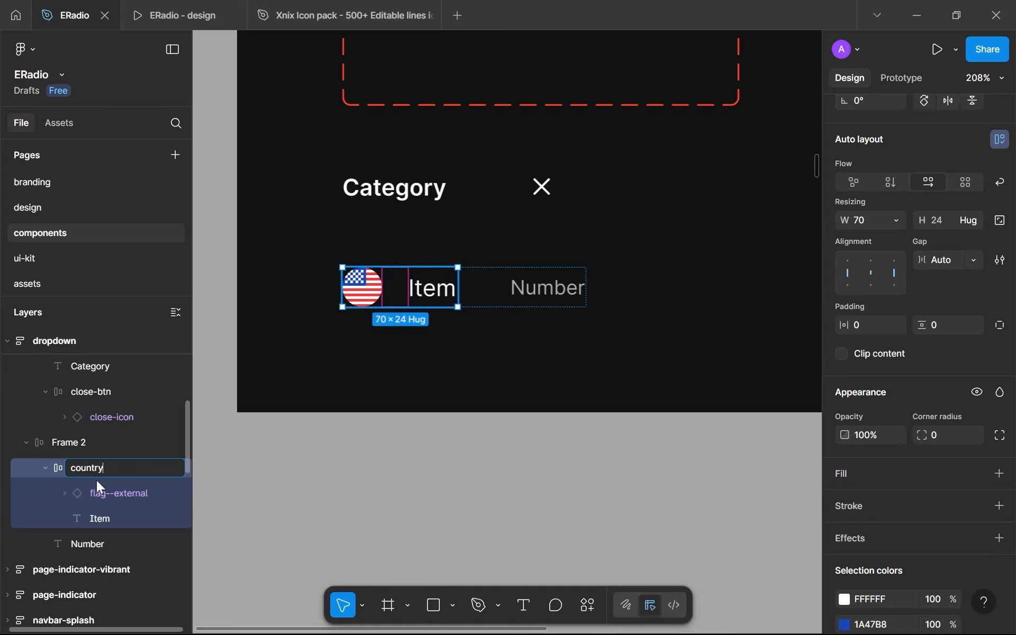
double_click(71, 446)
text(item)
key(Return)
scroll(71, 446, up, 3)
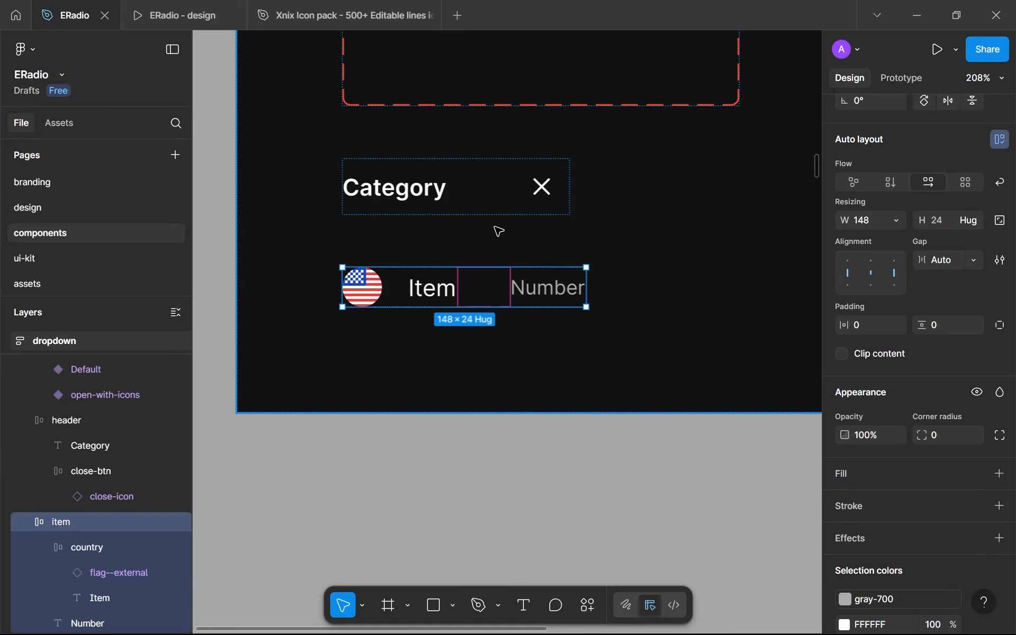
scroll(171, 498, down, 3)
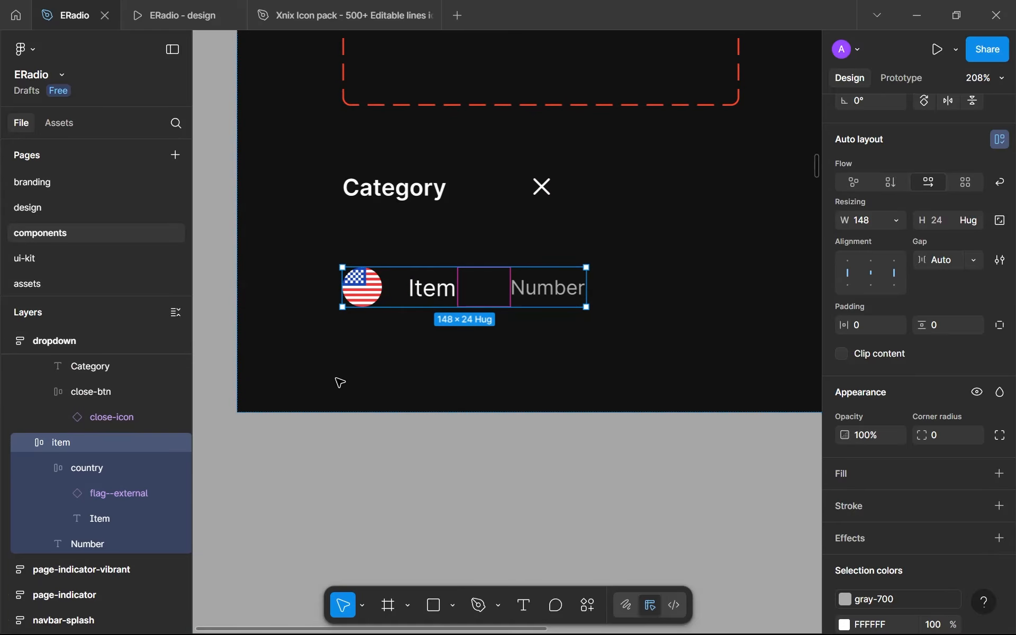
Step: Rename the country frame inside the item row as description
click(411, 299)
double_click(96, 470)
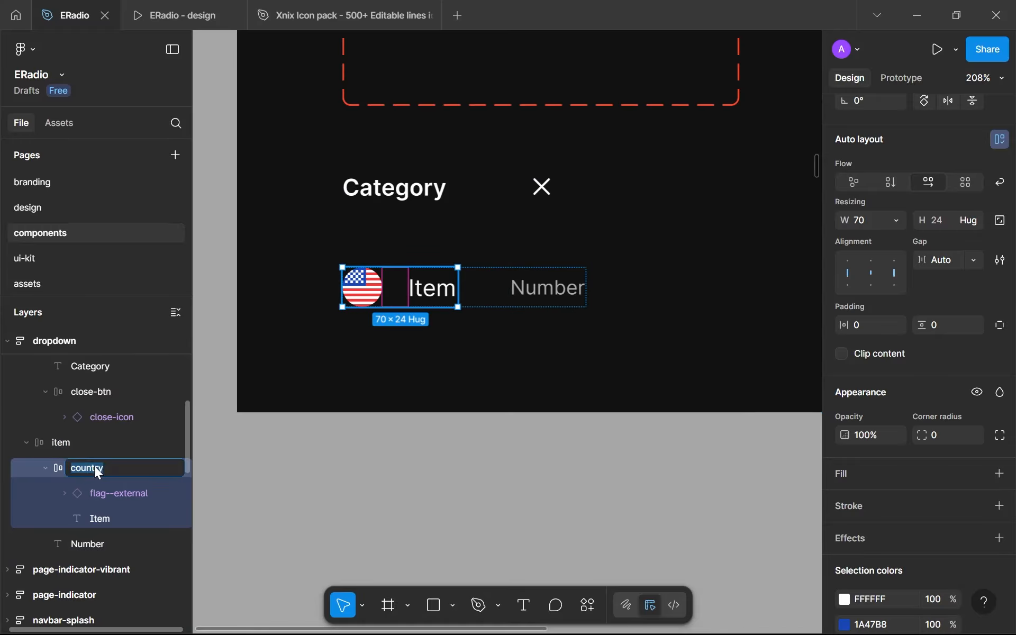
text(n)
key(Return)
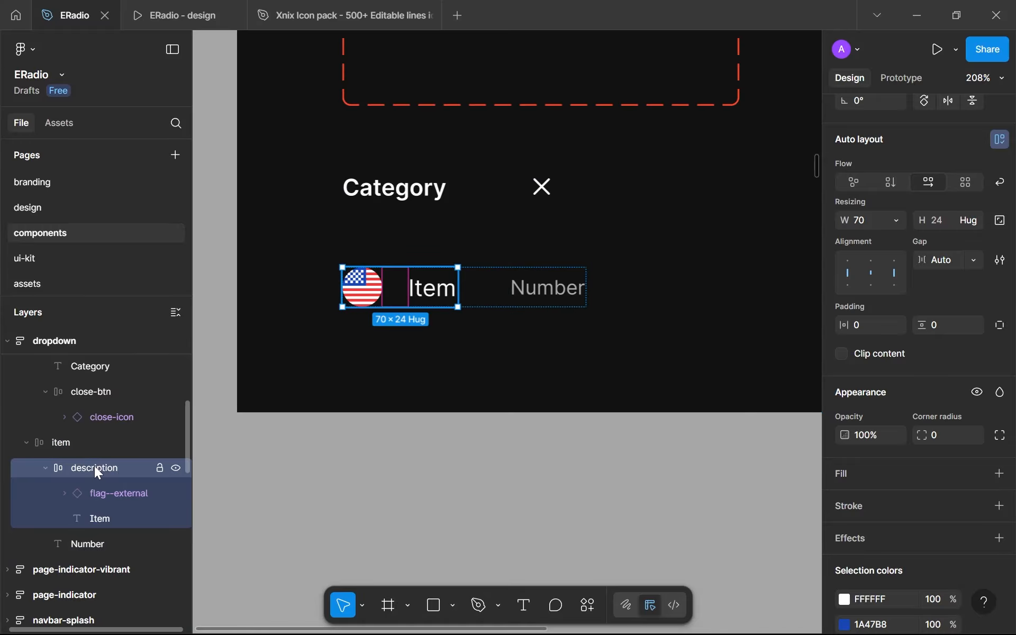
Step: Duplicate the item row five times to build a stack of six rows in the dropdown frame
click(480, 287)
key(ctrl+d)
key(ctrl+d)
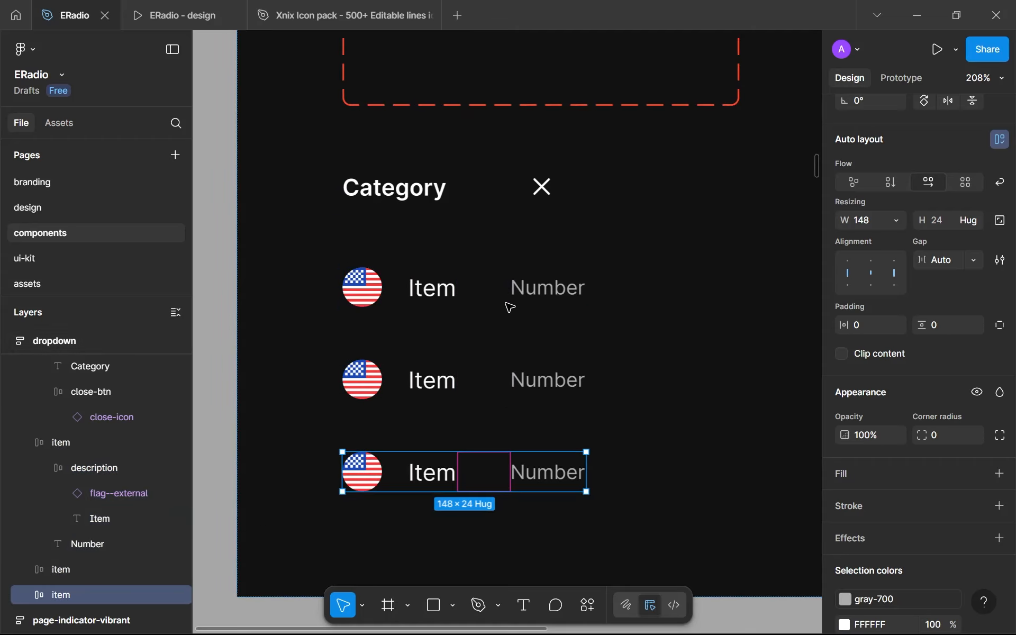
key(ctrl+d)
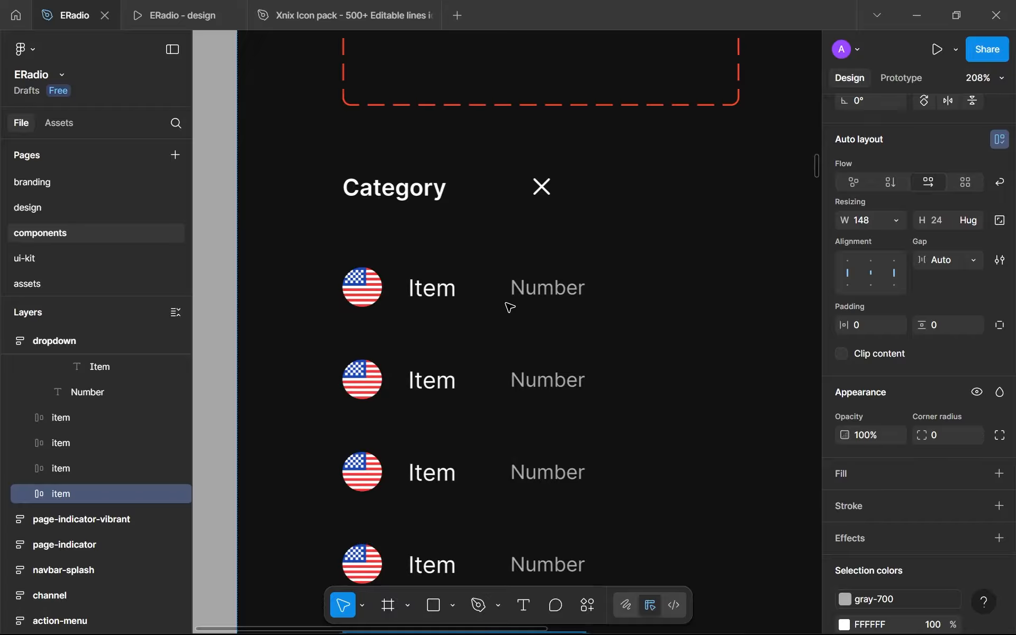
key(ctrl+d)
scroll(509, 307, down, 3)
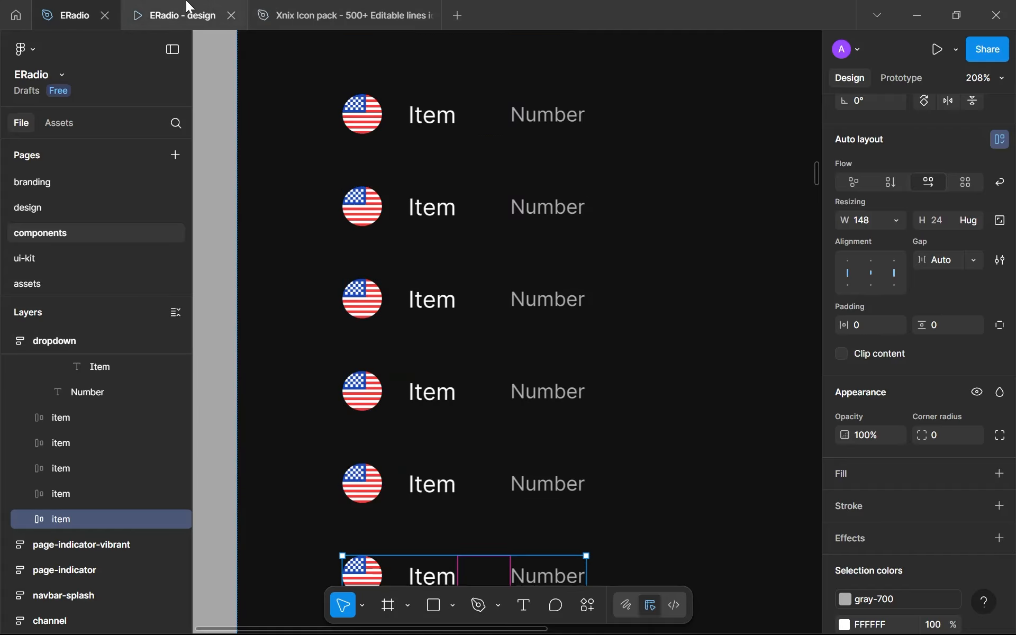
click(174, 14)
click(299, 11)
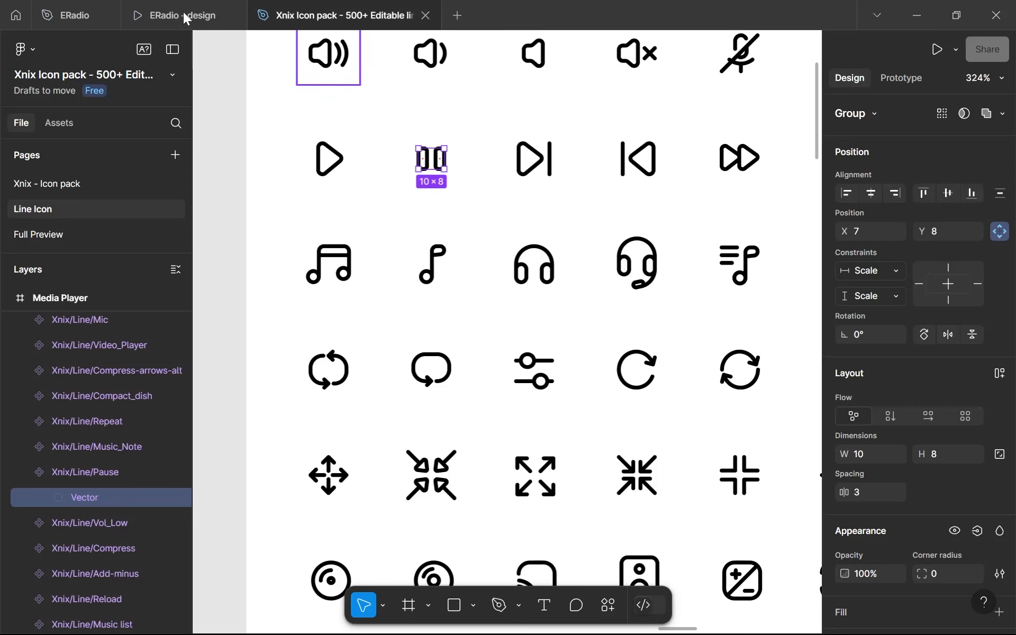
click(79, 15)
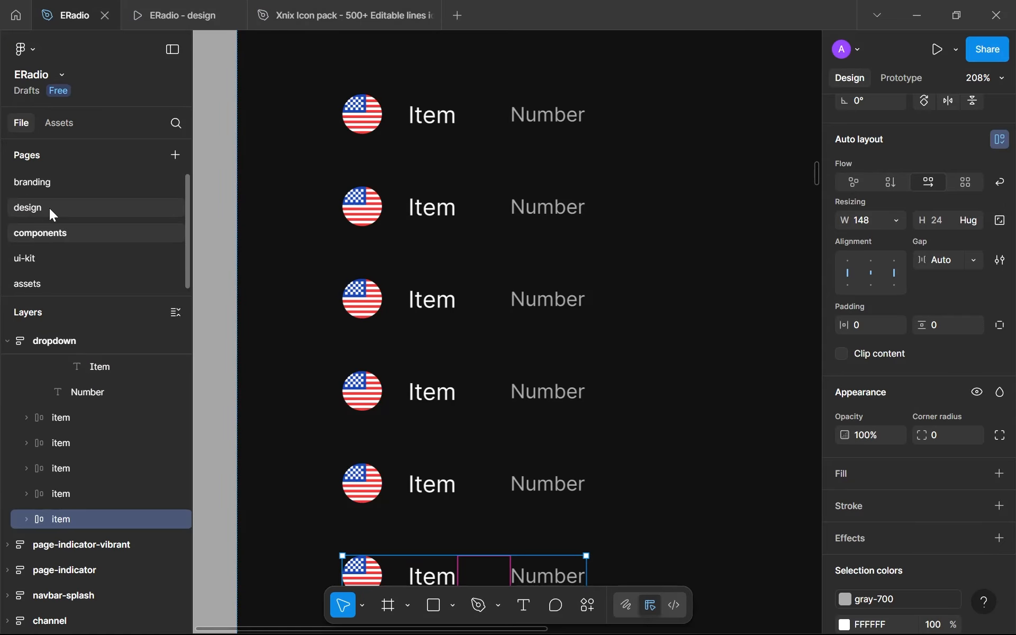
Step: Add the Croatian flag from this file's assets library to the dropdown frame and scale it proportionally to 24 × 24
click(52, 125)
click(66, 282)
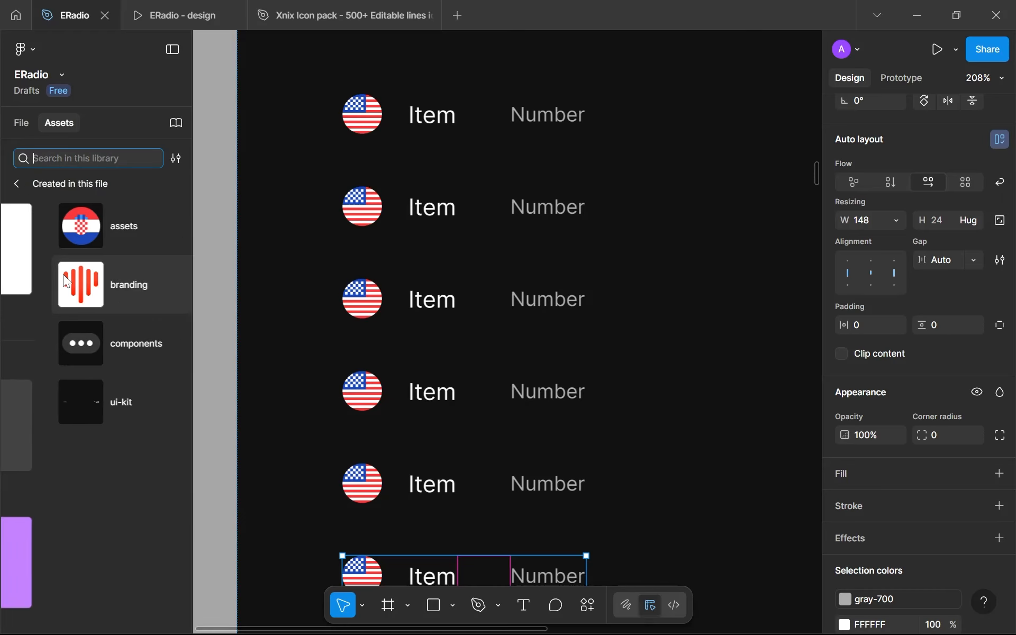
click(87, 249)
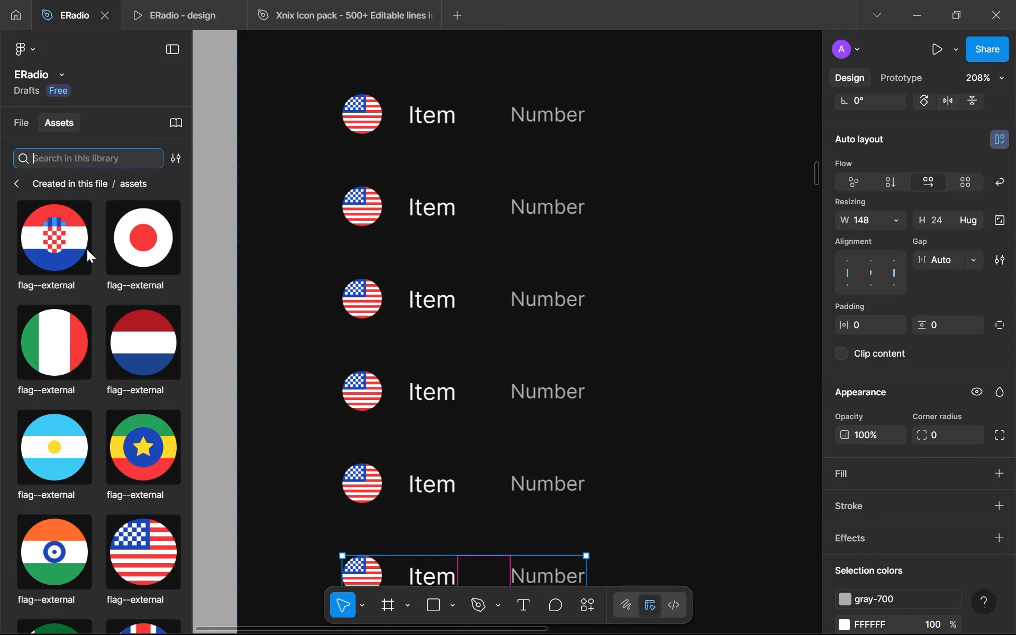
drag(55, 236, 695, 263)
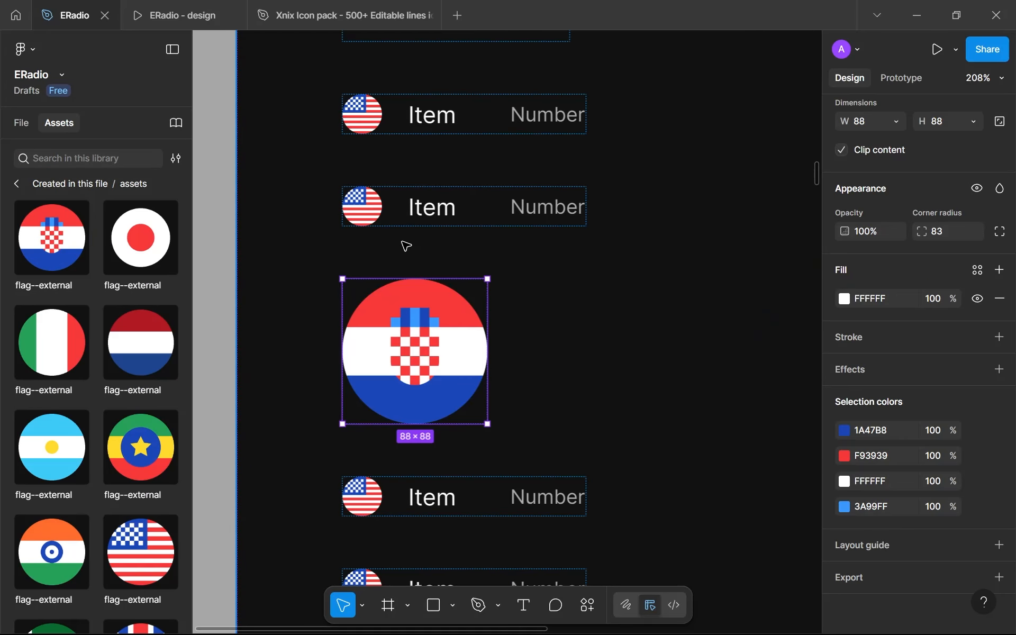
click(1000, 122)
click(948, 122)
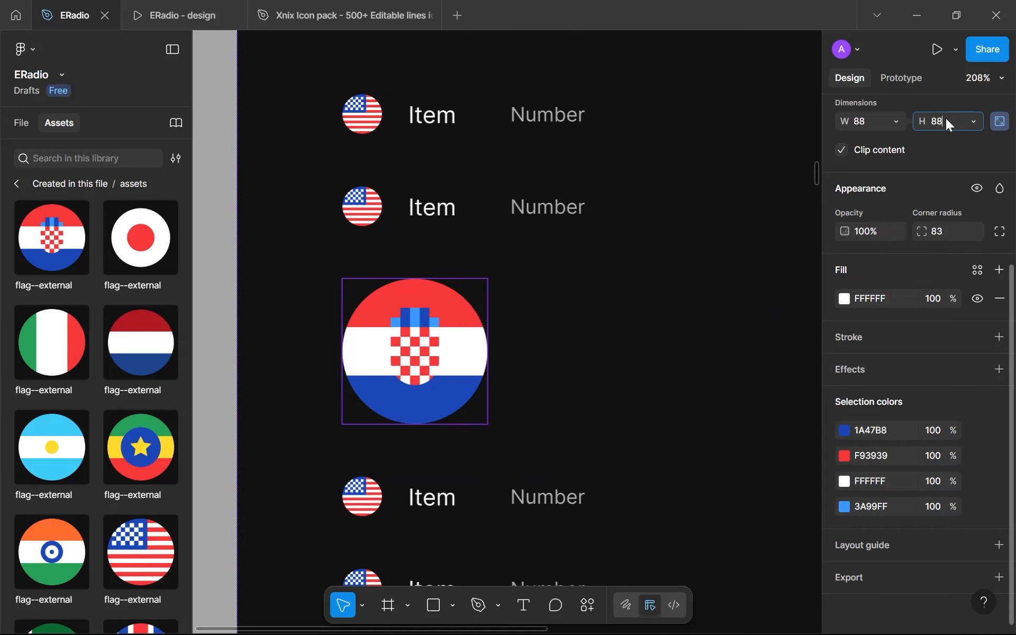
key(Return)
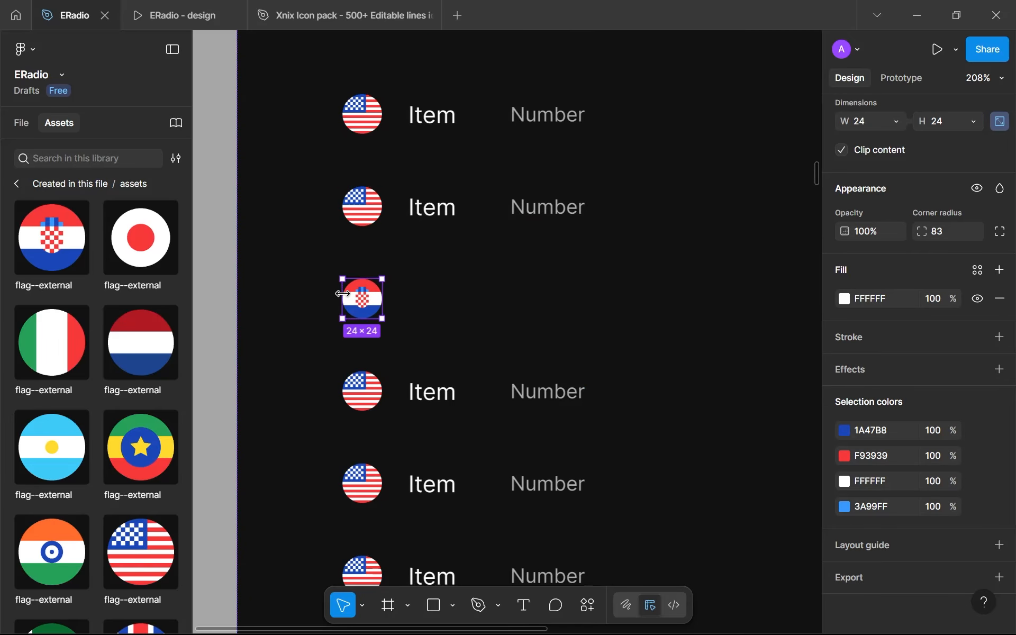
Step: Replace the US flag in the second item row with the resized Croatian flag
drag(358, 307, 369, 215)
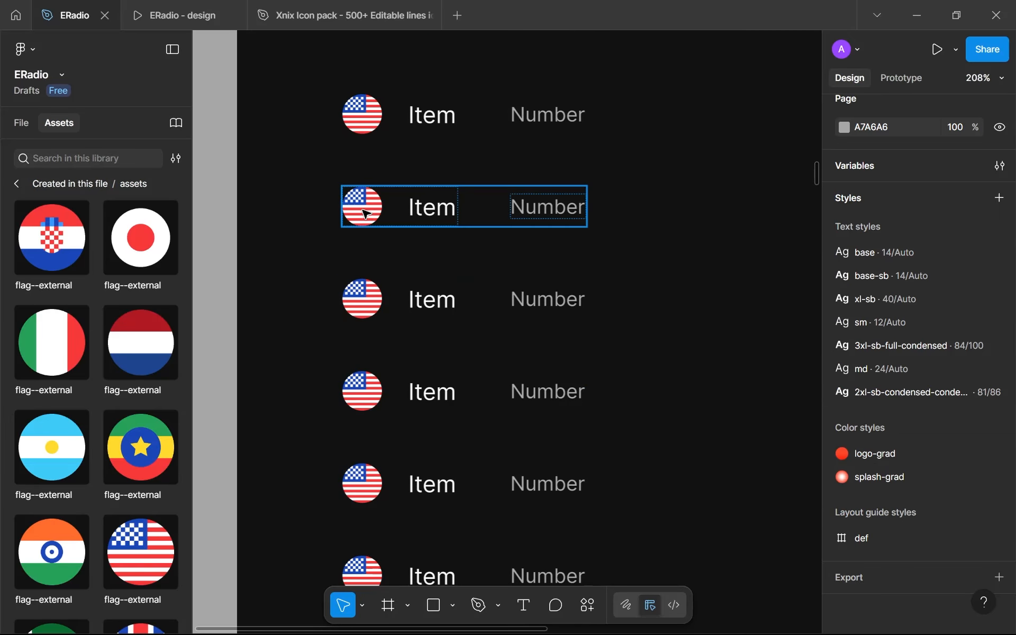
click(366, 213)
key(ctrl+shift+r)
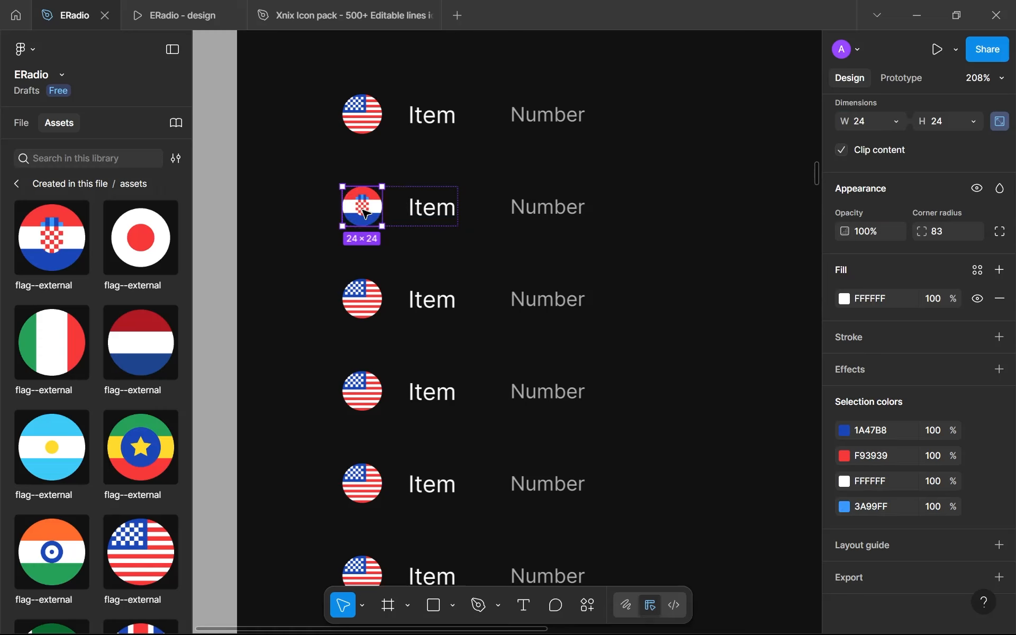
Step: Add the Japanese flag component to the dropdown frame, lock its aspect ratio and set its height to 24
drag(121, 246, 648, 310)
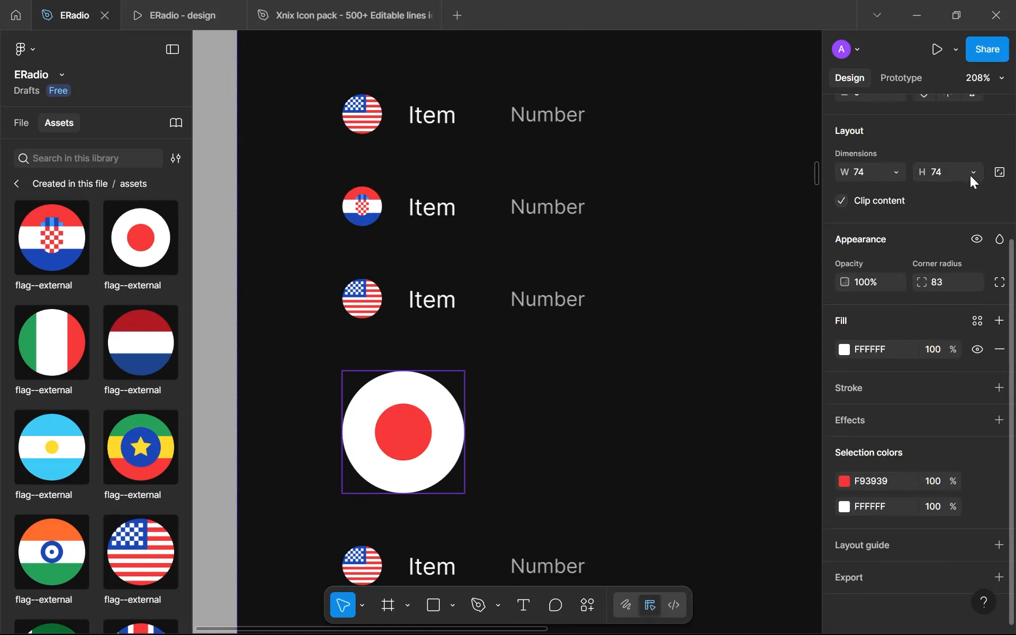
click(1000, 172)
click(941, 176)
text(32)
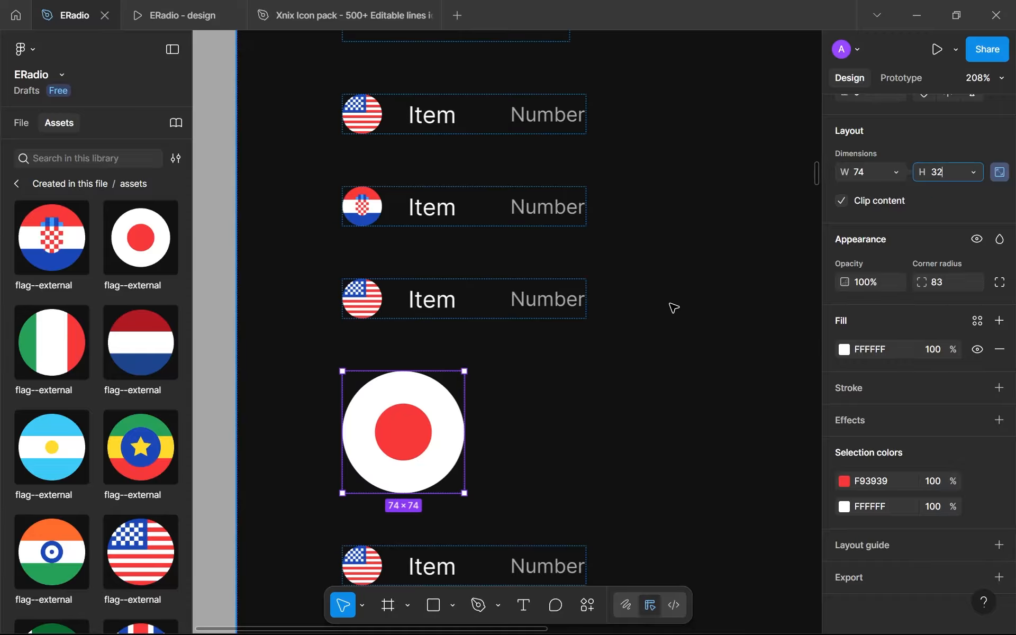
text(4)
key(Return)
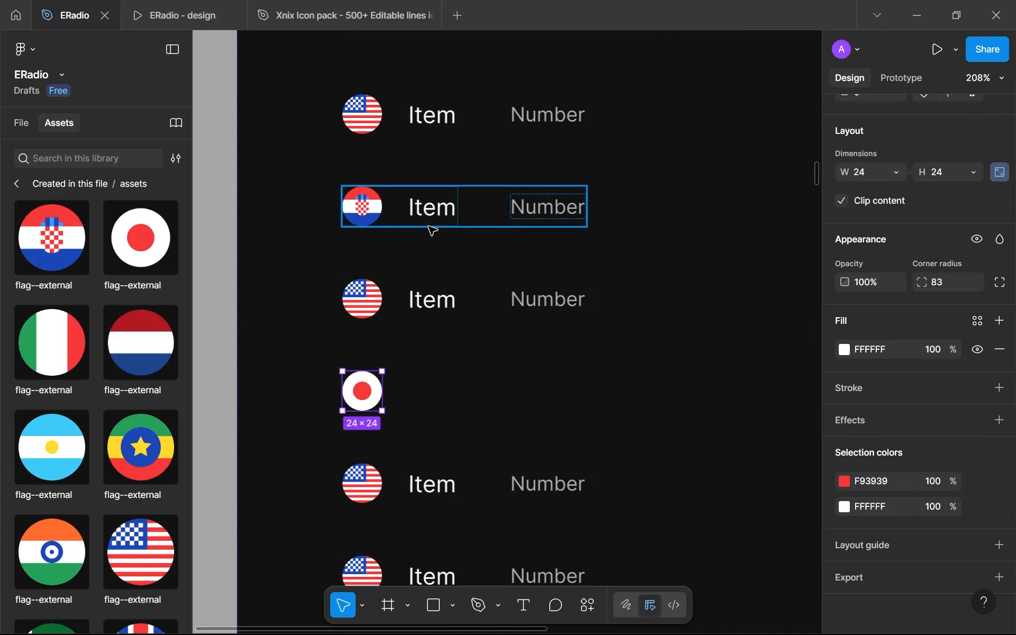
Step: Cut the resized Japanese flag and replace the US flag in the third item row with it
key(Delete)
double_click(356, 312)
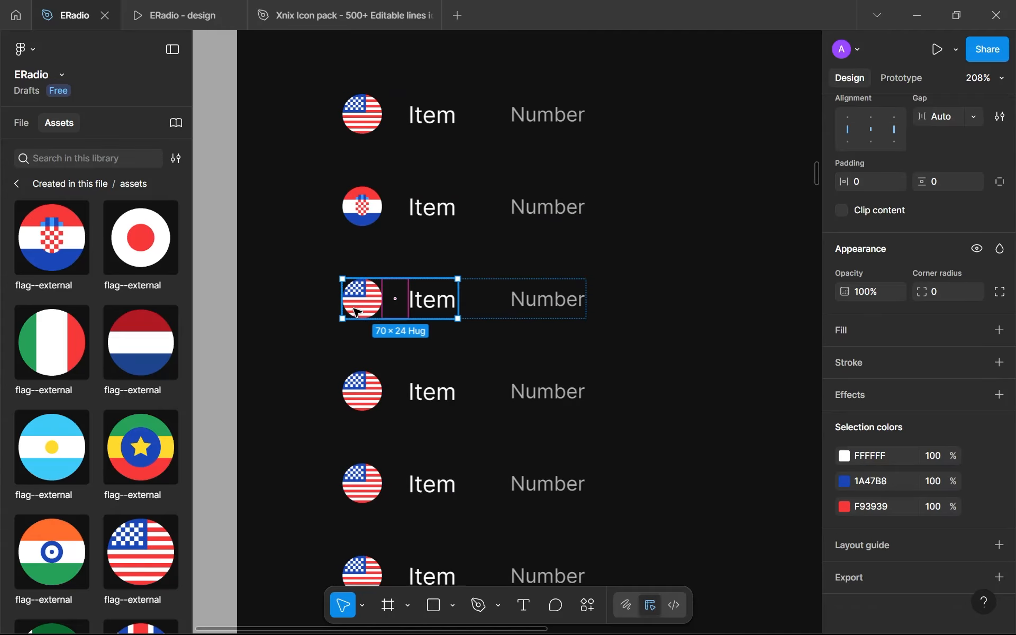
click(356, 312)
key(ctrl+shift+r)
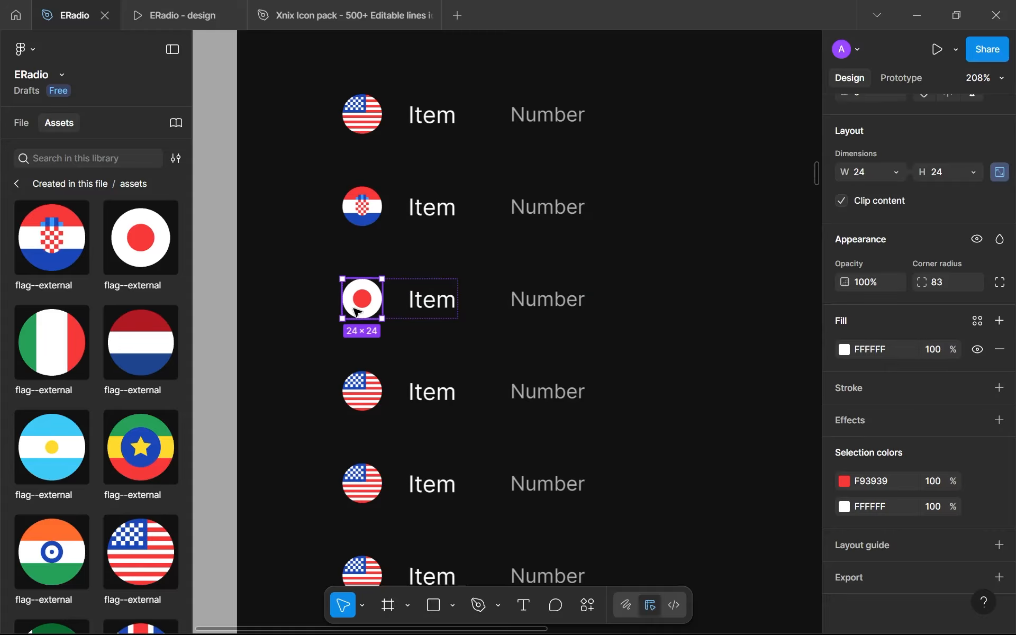
Step: Add the Ethiopian flag component to the dropdown frame and scale it to 24 × 24
drag(140, 448, 699, 370)
click(949, 120)
text(24)
key(Return)
Step: Cut the resized Ethiopian flag and replace the US flag in the fourth item row with it
key(Escape)
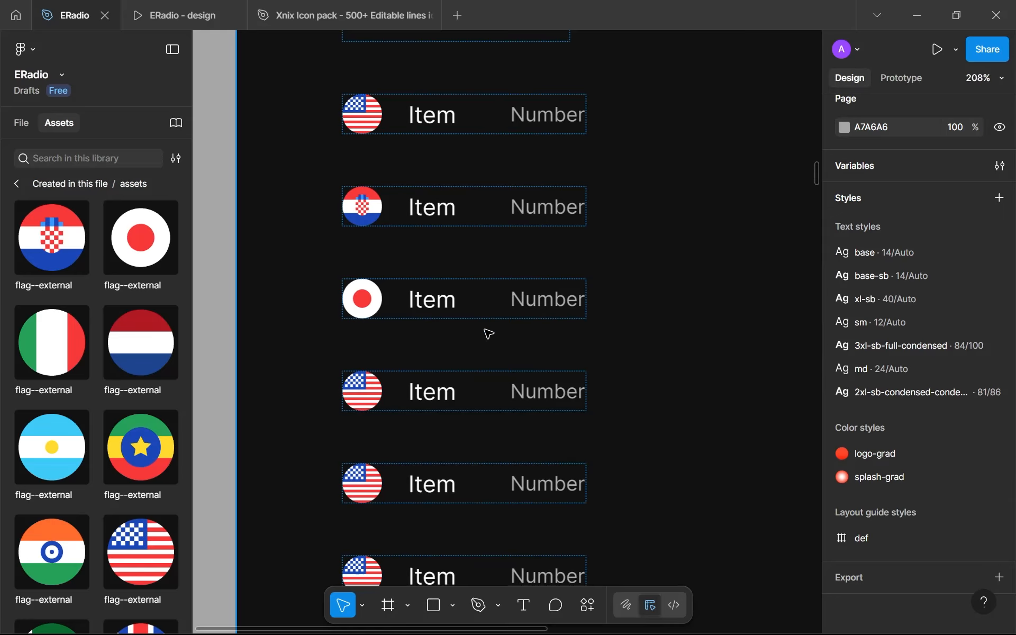
click(369, 391)
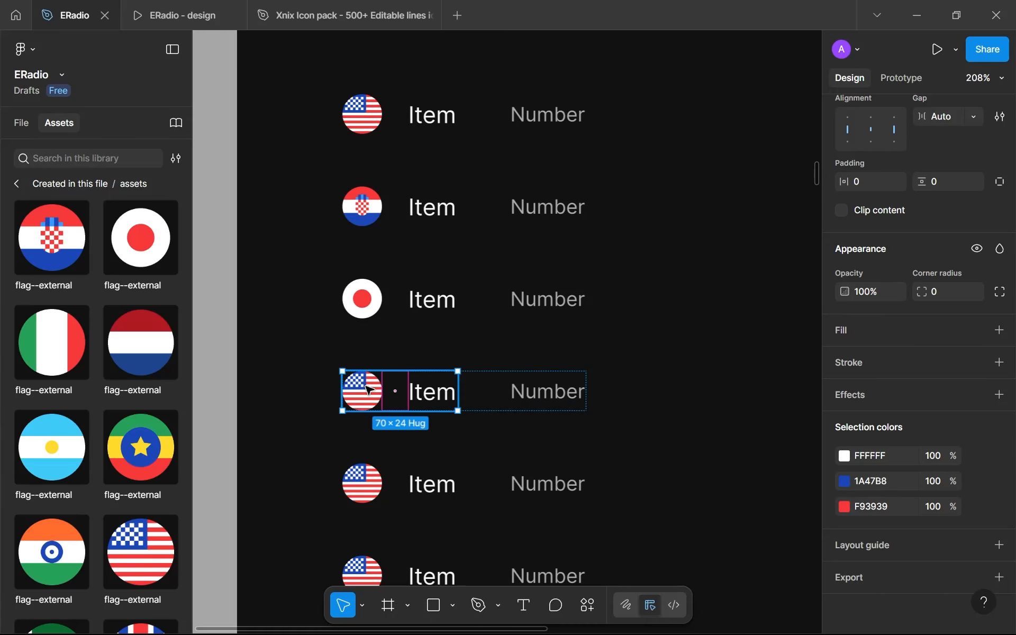
click(369, 390)
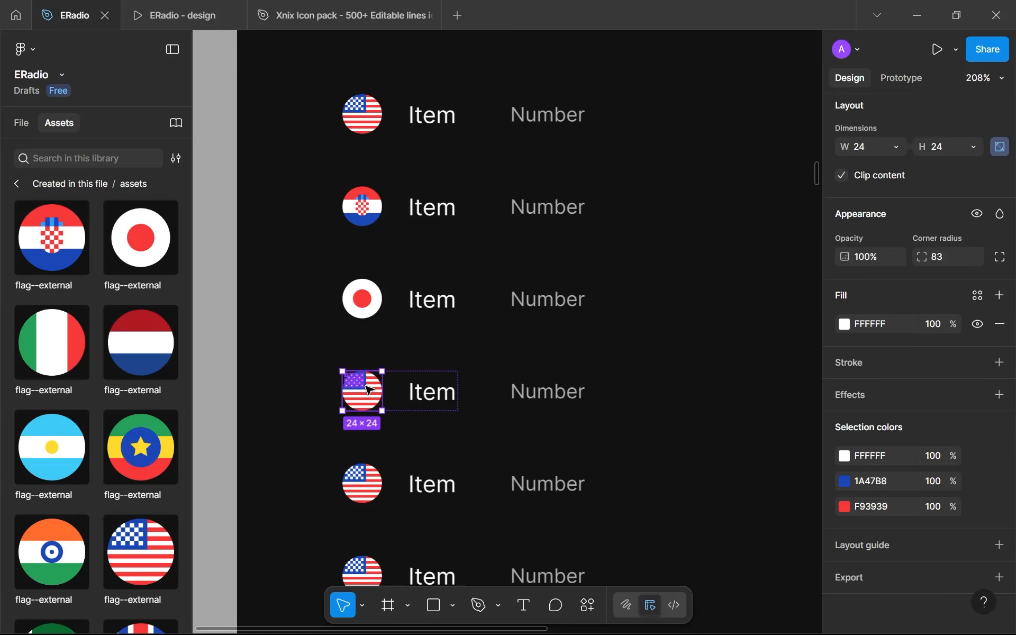
key(ctrl+shift+r)
Step: Add the UK flag component to the dropdown frame, lock its aspect ratio and set its height to 24
scroll(355, 390, down, 1)
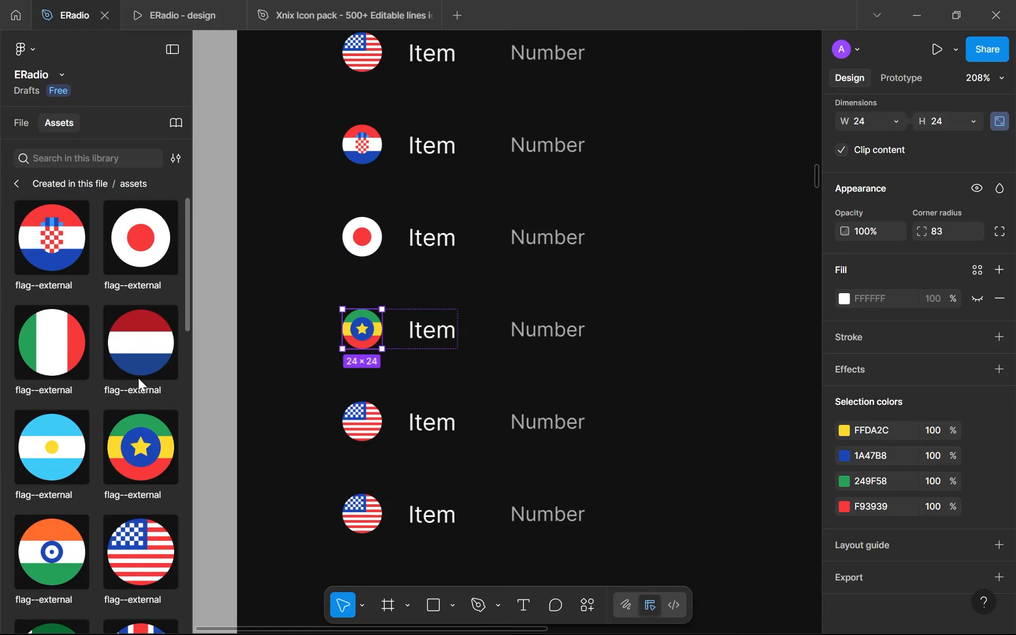
scroll(106, 394, down, 2)
drag(130, 554, 686, 341)
click(1000, 147)
click(953, 152)
text(24)
key(Return)
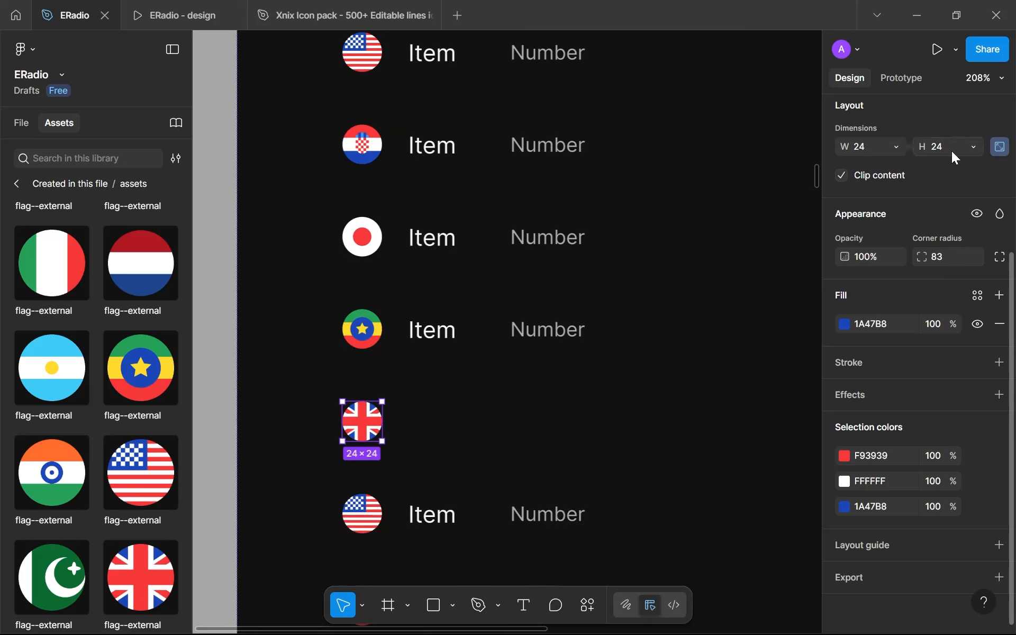
Step: Cut the resized UK flag and replace the US flag in the fifth item row with it
key(Delete)
click(371, 427)
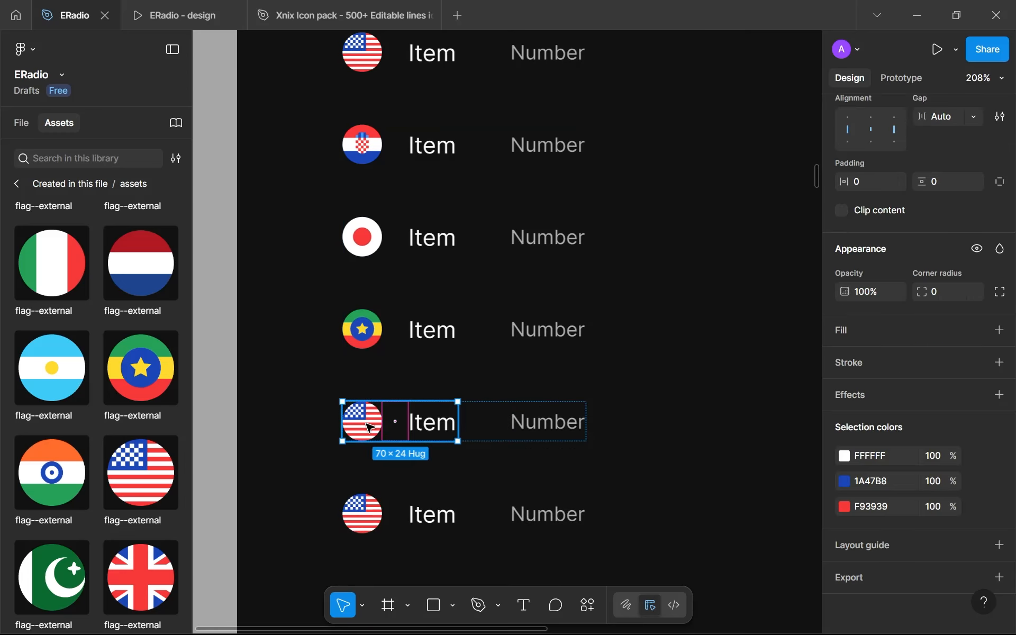
click(370, 428)
key(ctrl+z)
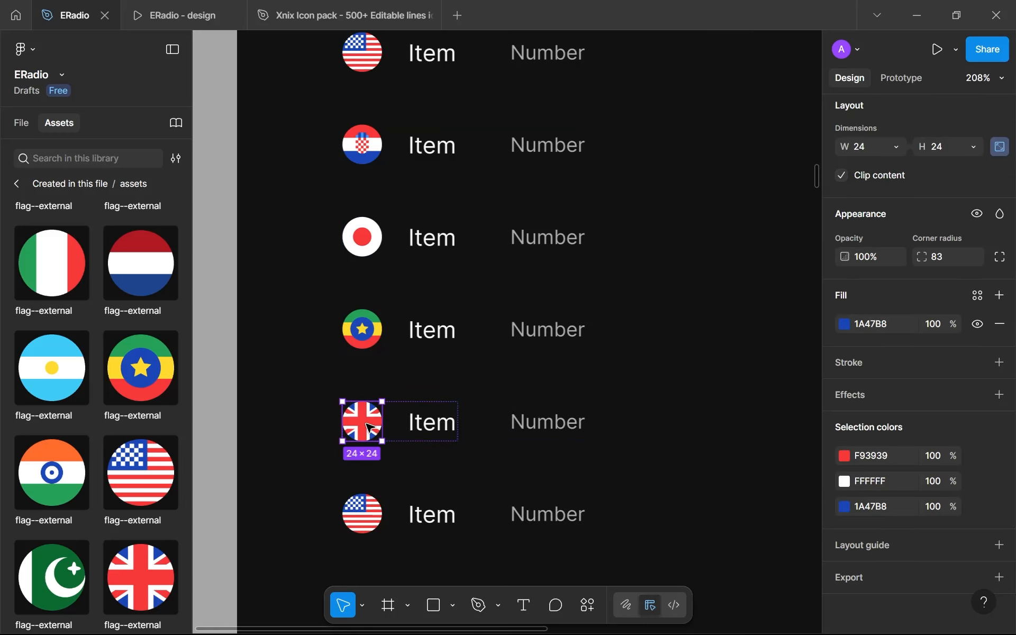
Step: Add the Indian flag component to the dropdown frame, lock its aspect ratio and set its height to 24
drag(79, 474, 707, 382)
click(999, 121)
click(951, 120)
text(24)
key(Return)
Step: Cut the resized Indian flag and replace the US flag in the last item row with it
key(Delete)
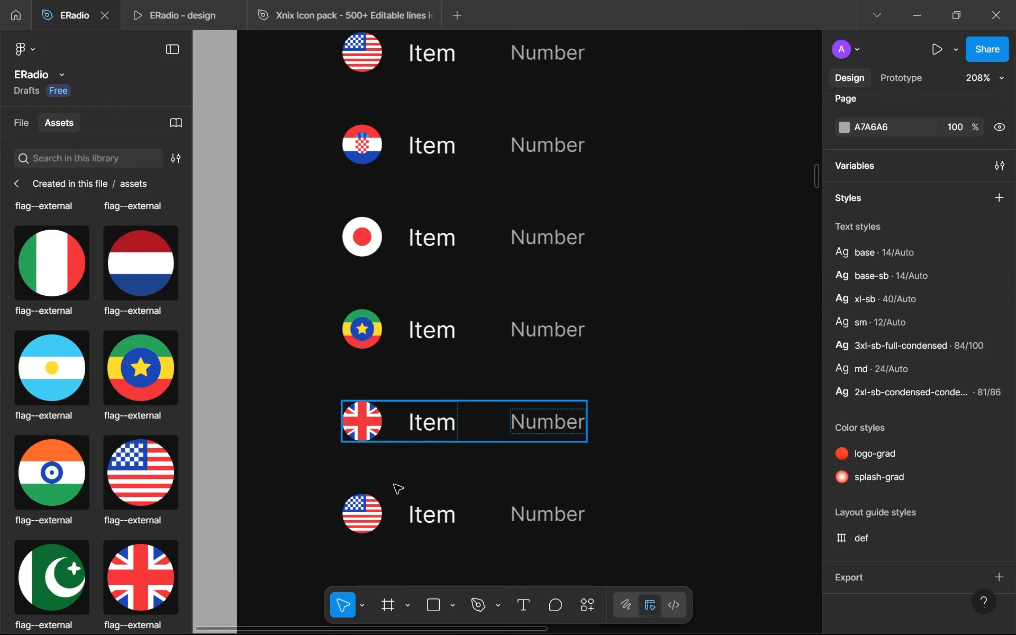
click(371, 508)
key(ctrl+z)
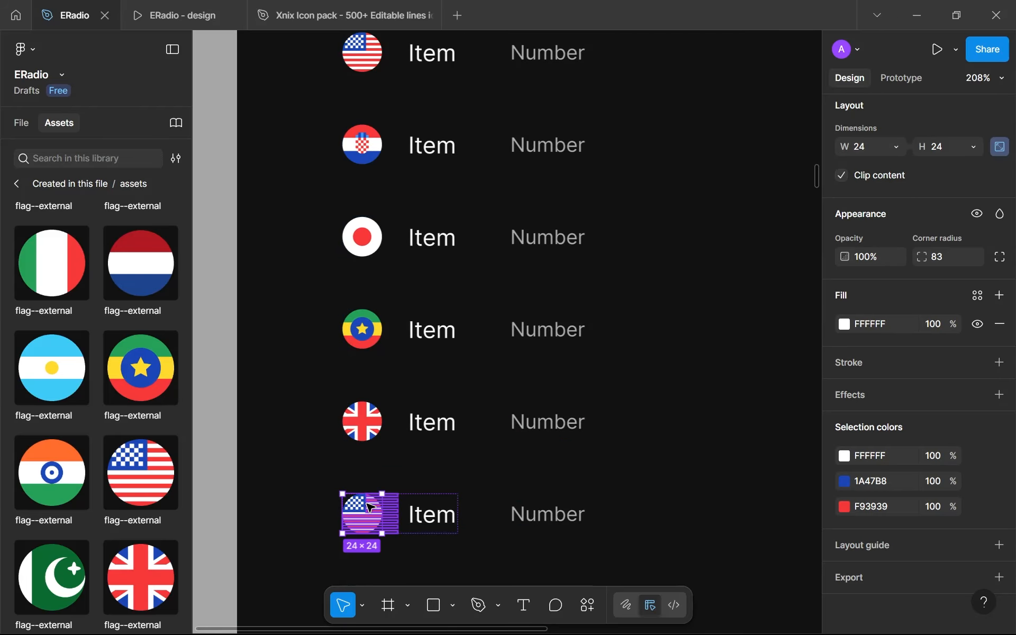
Step: Select all six flag item rows below the Category header together
scroll(519, 344, down, 5)
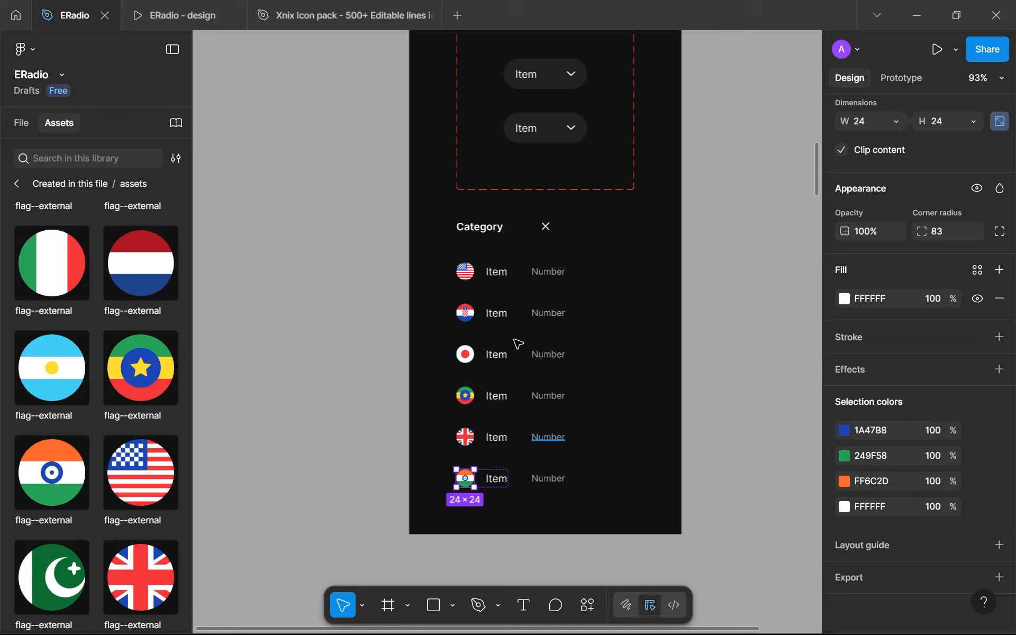
click(505, 275)
shift+click(502, 313)
shift+click(503, 365)
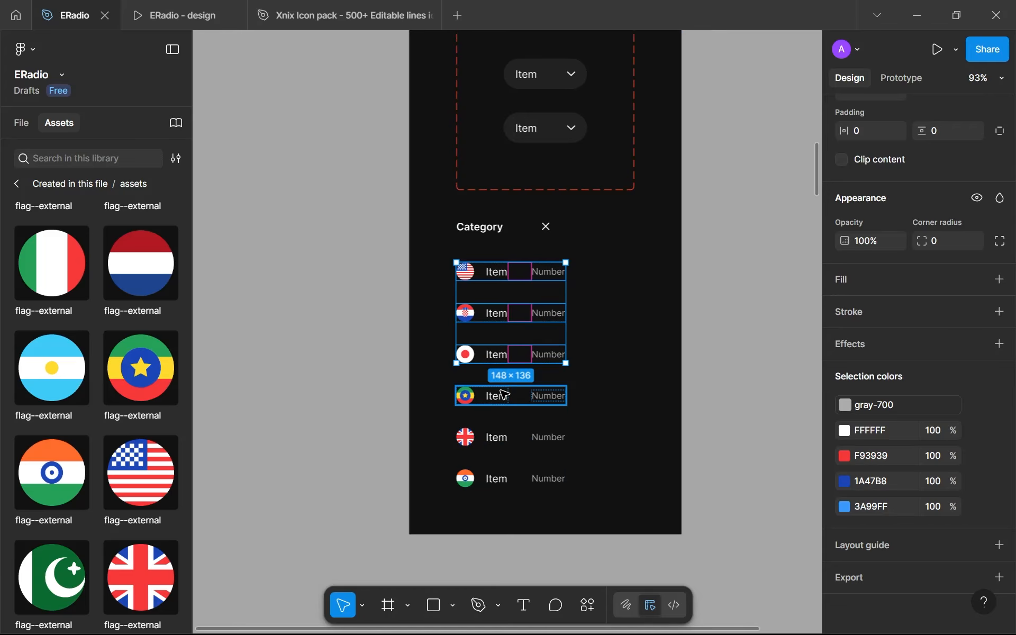
shift+click(498, 397)
shift+click(493, 437)
shift+click(487, 482)
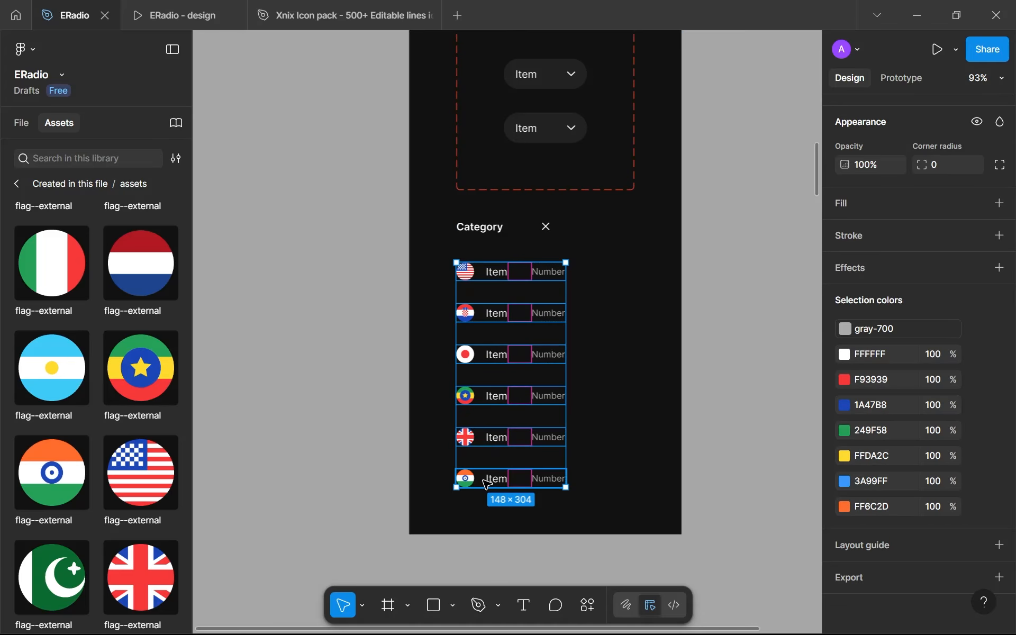
Step: Wrap the six flag item rows in a vertical auto layout with gap 0 and name the frame items
key(shift+a)
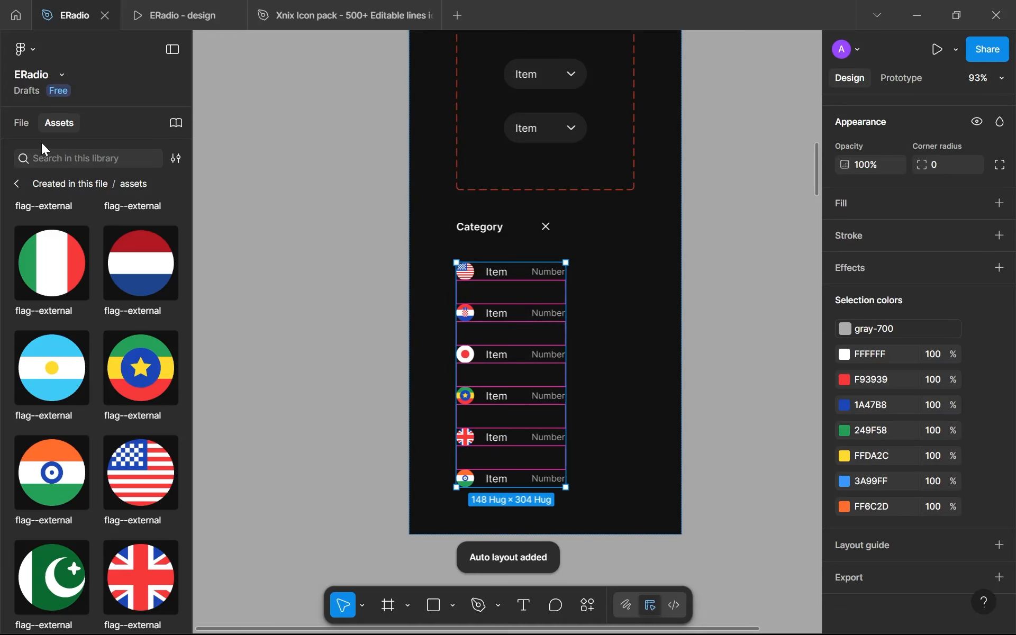
key(alt+1)
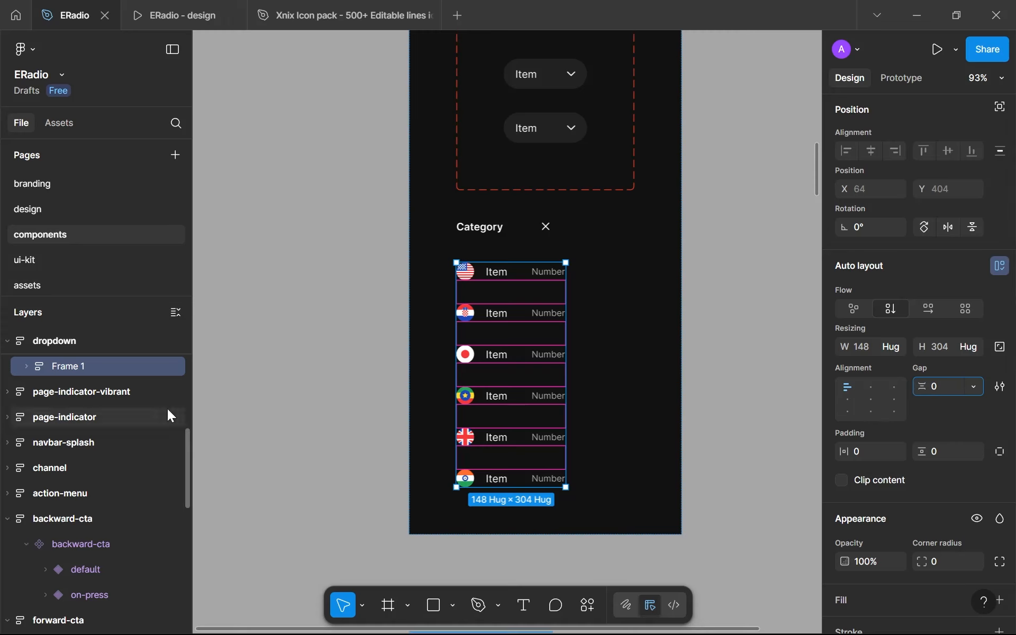
double_click(61, 370)
text(i)
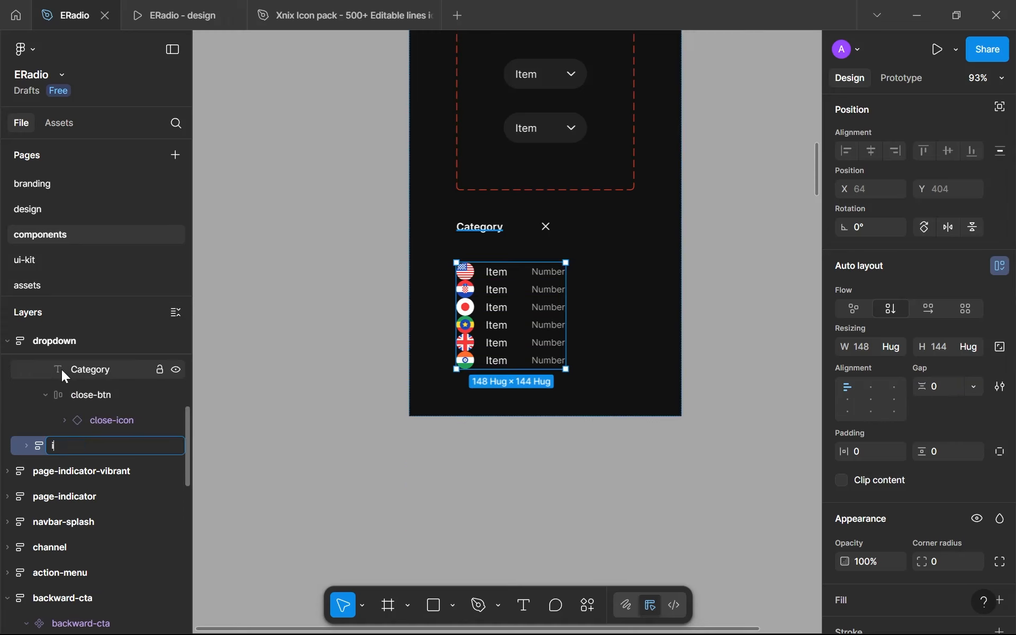
text(tems)
key(Return)
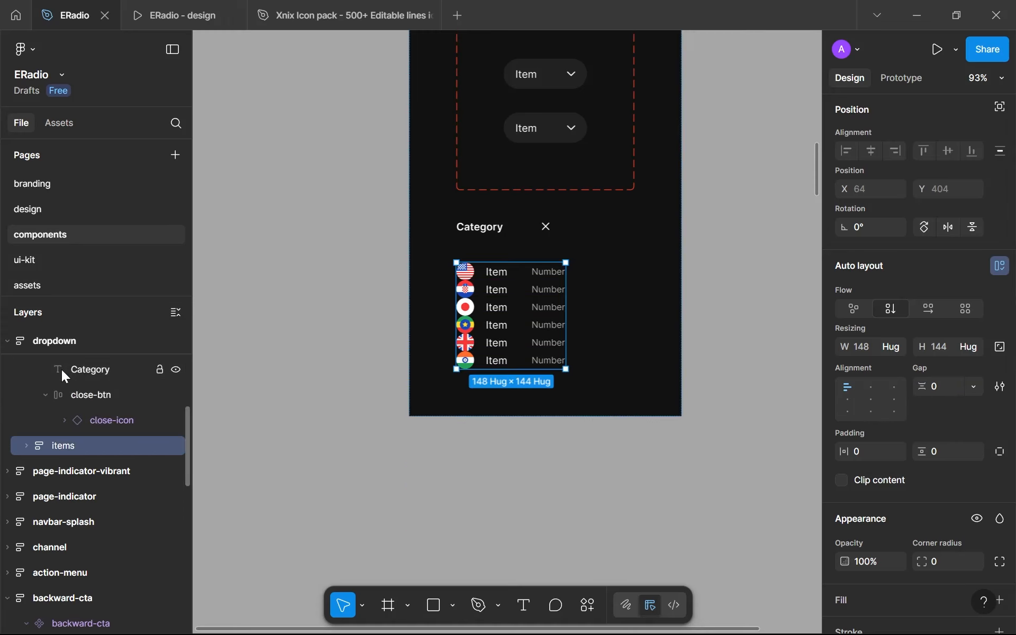
Step: Set the horizontal and vertical padding of all six item rows to 16
scroll(411, 325, up, 3)
scroll(635, 233, up, 2)
drag(563, 253, 535, 392)
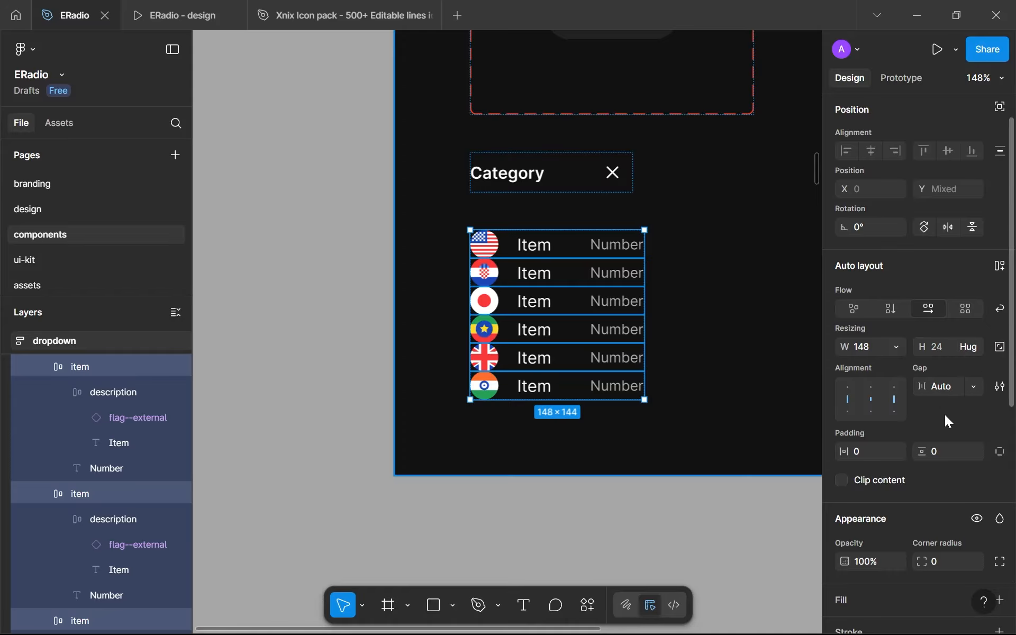
click(937, 458)
text(16)
click(881, 449)
text(16)
key(Return)
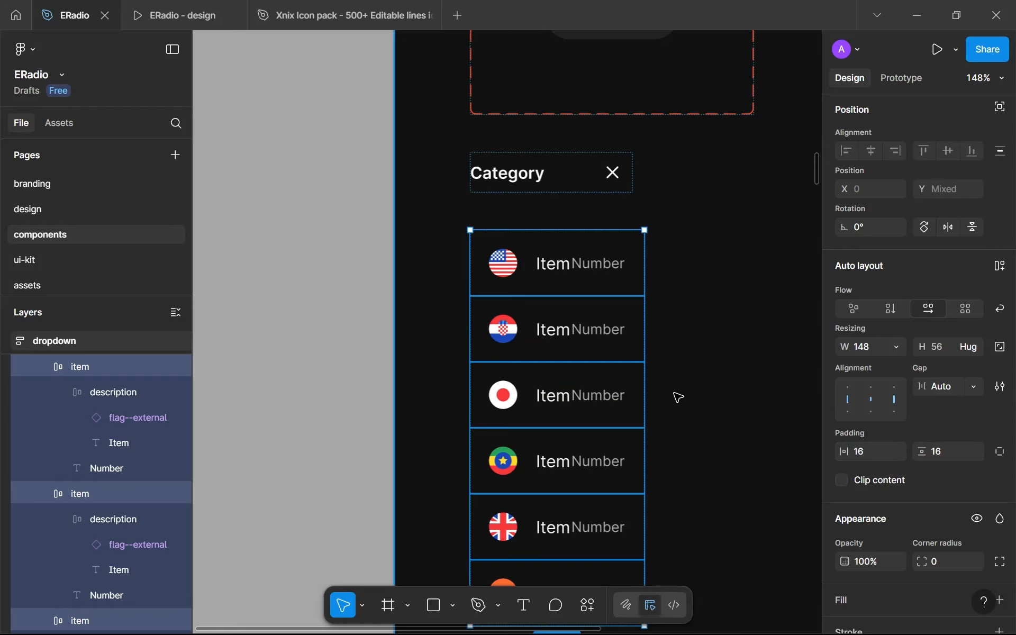
Step: Widen the six item rows to a fixed width of about 223 and set their gap to Auto
click(894, 349)
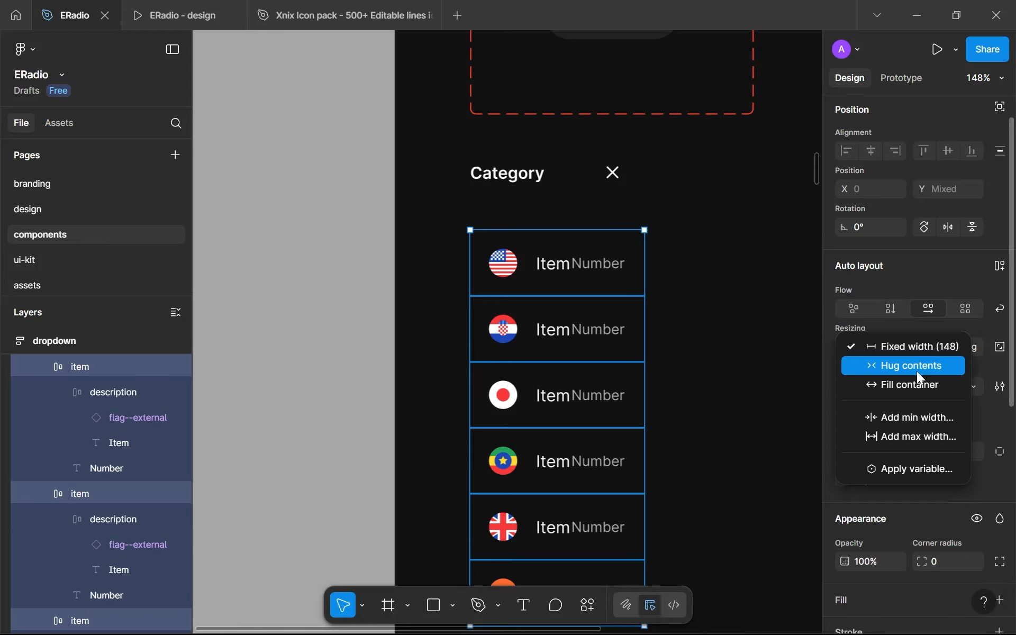
click(916, 365)
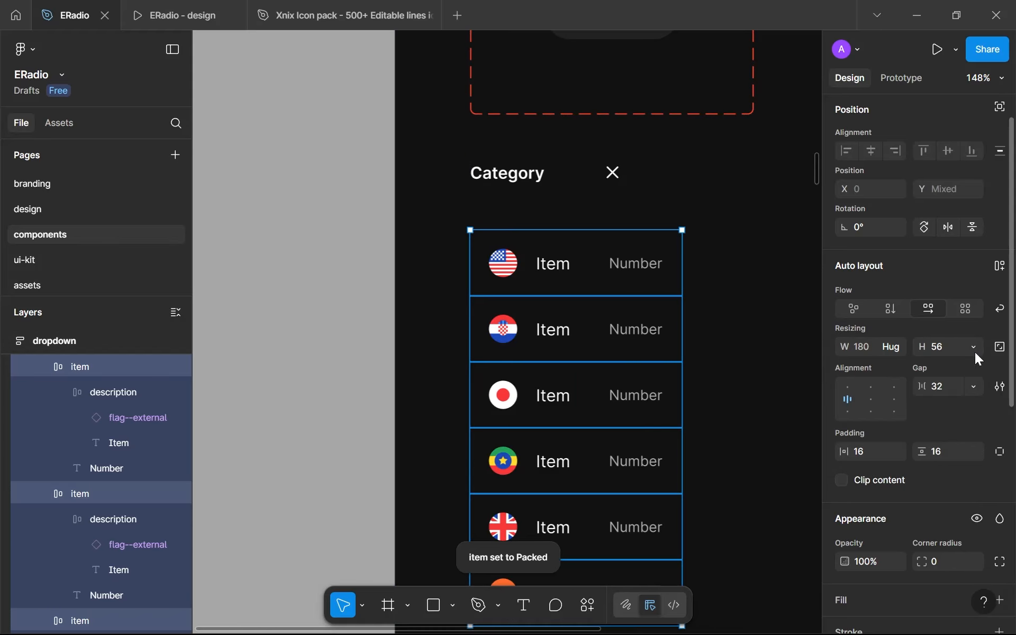
click(896, 346)
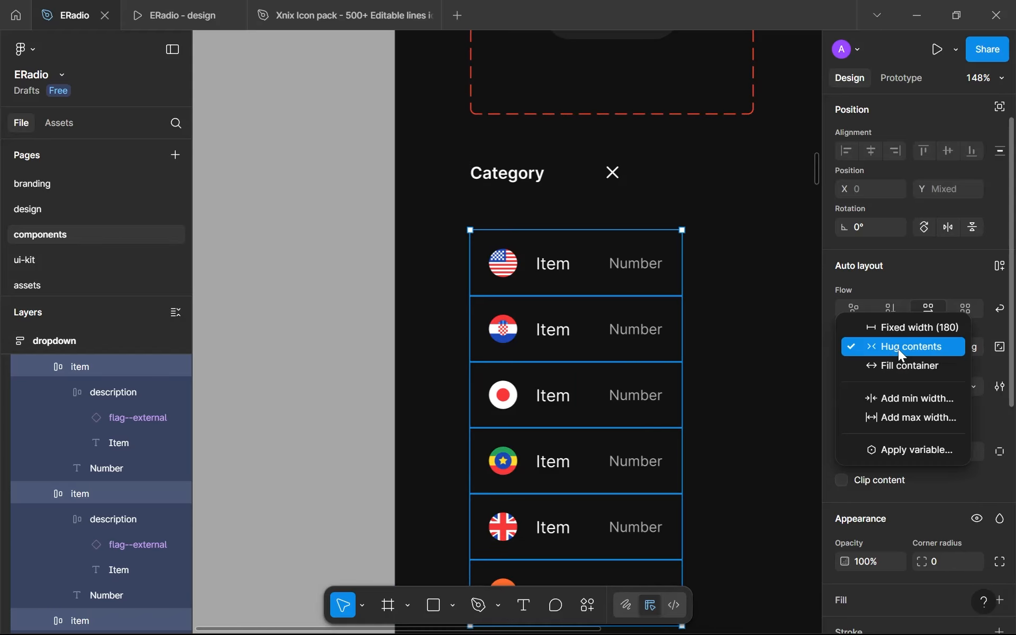
click(889, 327)
drag(686, 347, 733, 345)
click(974, 386)
click(968, 404)
Step: Set the Category header's horizontal and vertical padding to 16
click(527, 189)
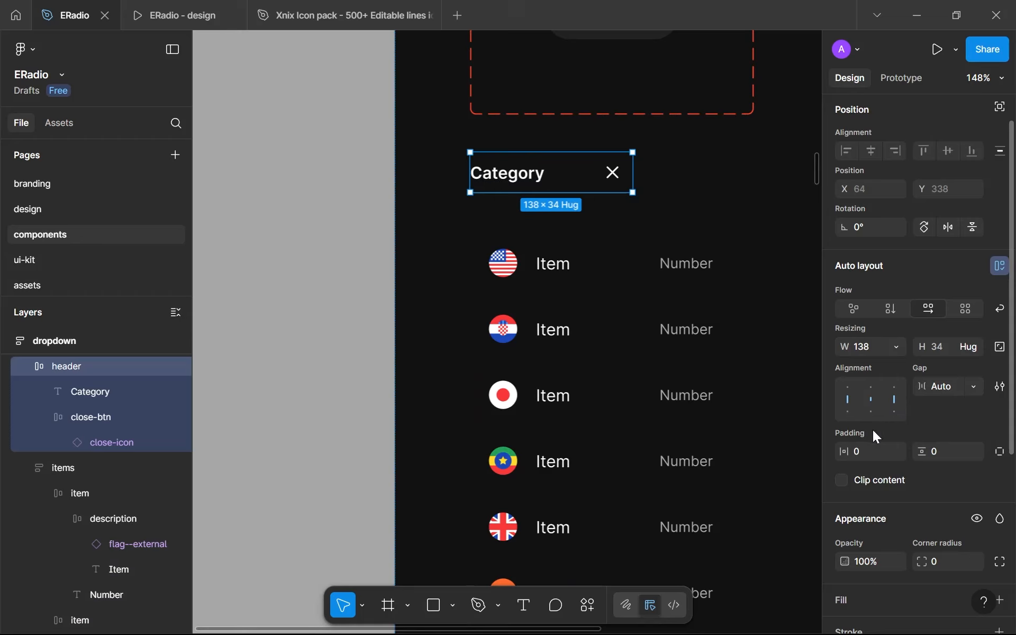
click(857, 454)
text(16)
click(929, 457)
text(16)
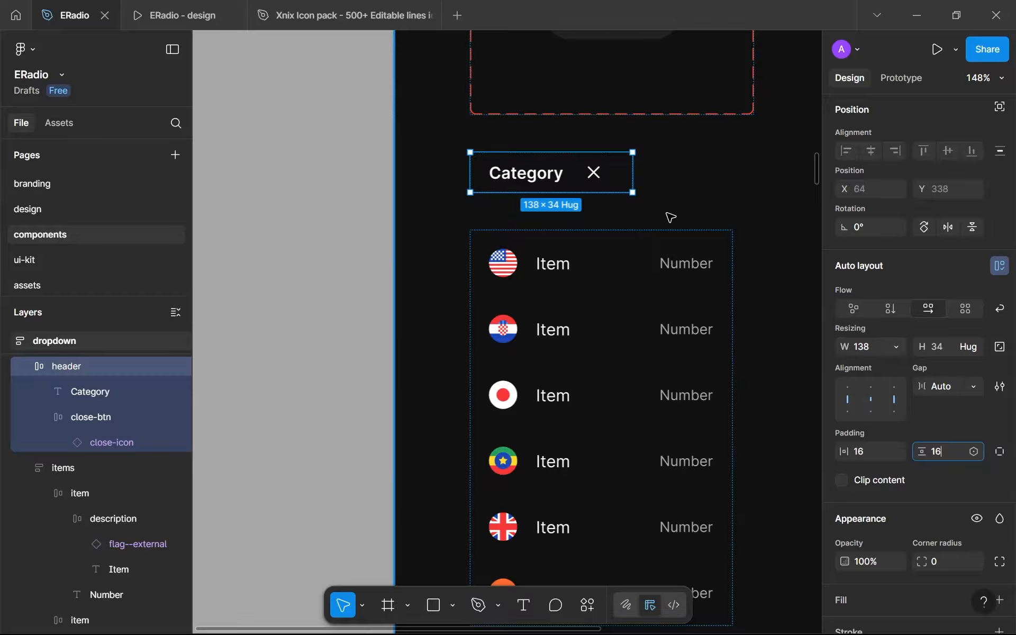
key(Return)
Step: Wrap the header and the items frame in an auto layout named downdown-menu with gap 0
shift+click(560, 327)
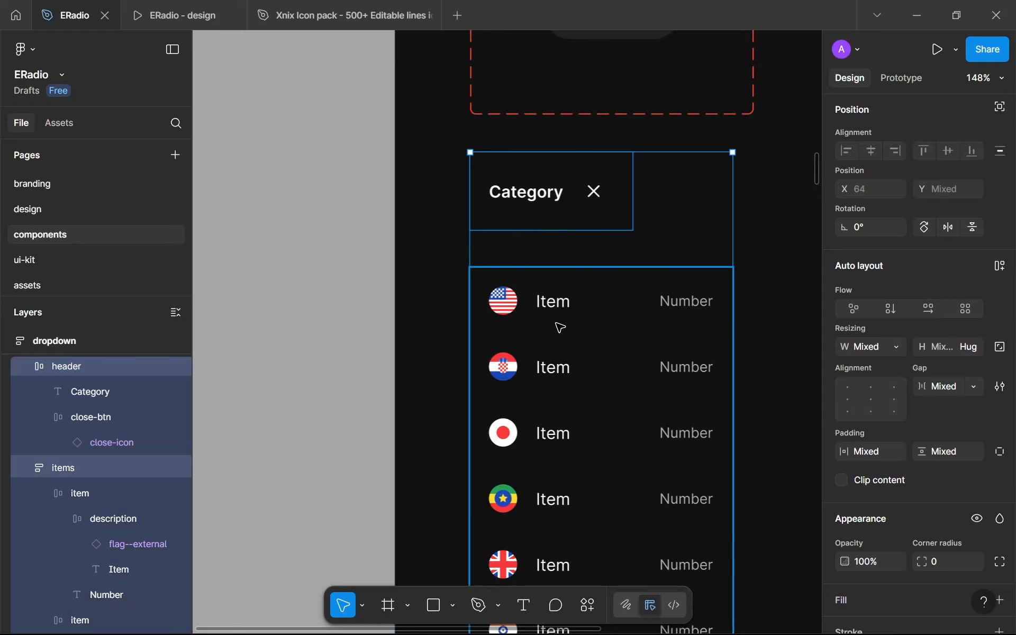
key(shift+a)
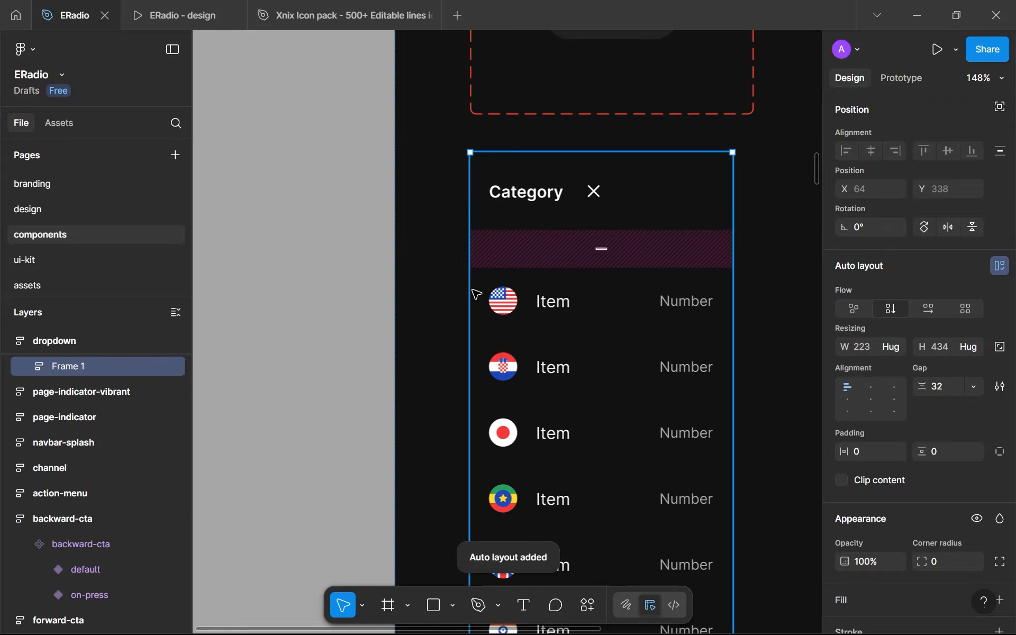
double_click(91, 366)
text(downdown-menu)
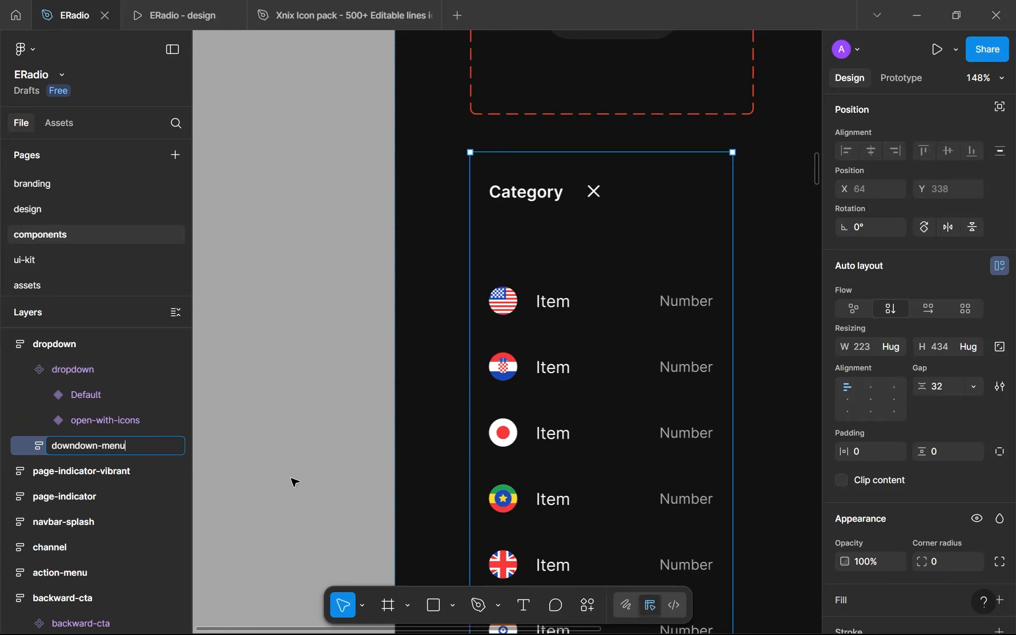
key(Return)
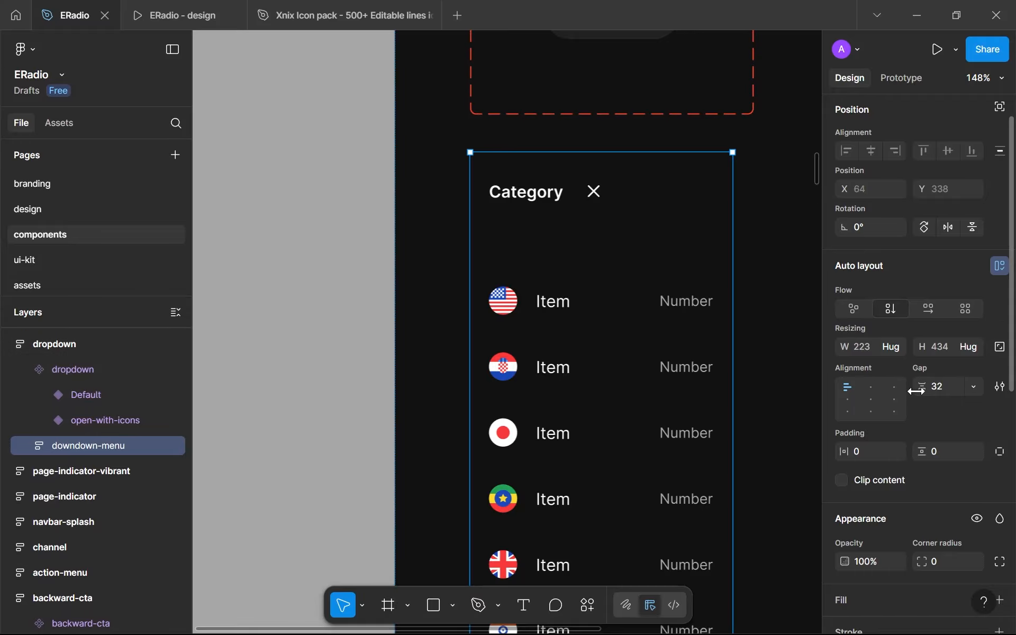
text(0)
key(Return)
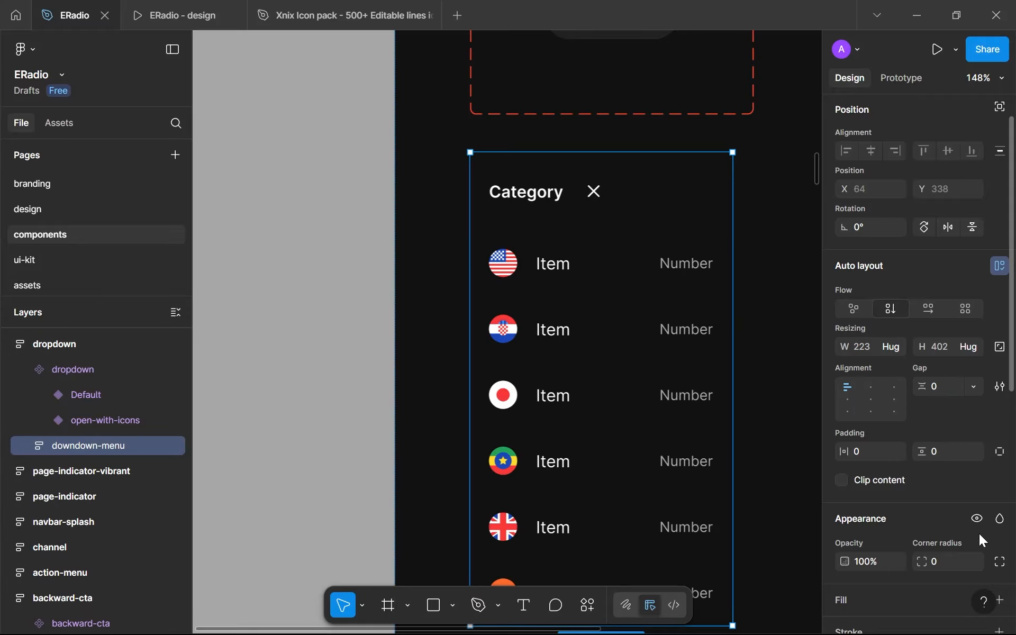
Step: Give the downdown-menu frame the sm corner radius variable and the gray-300 fill
click(980, 560)
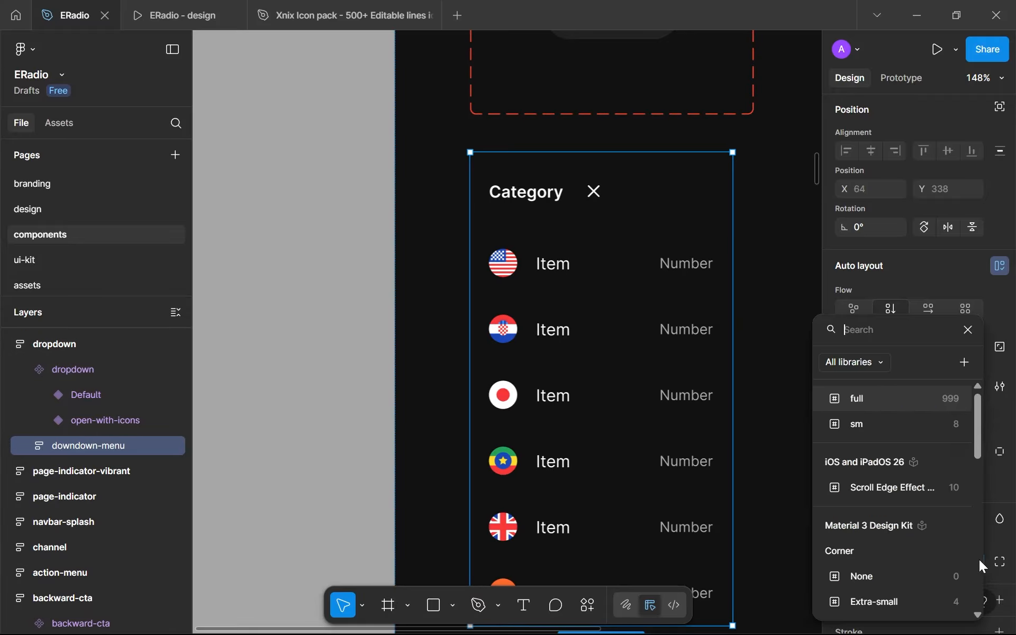
click(918, 430)
scroll(918, 429, down, 5)
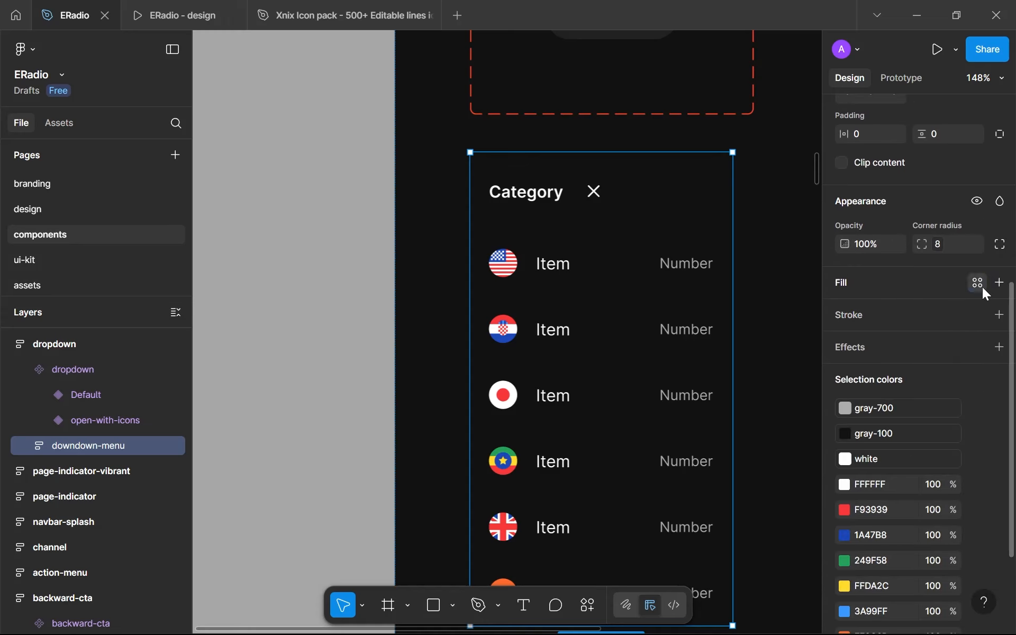
click(980, 284)
scroll(740, 480, down, 5)
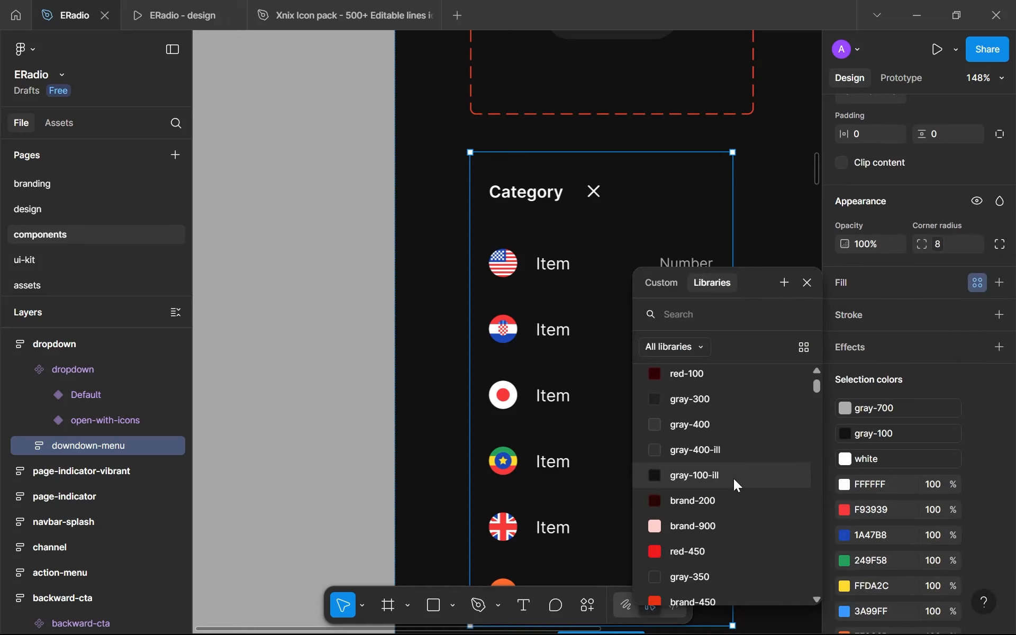
click(717, 401)
Step: Try the gray-400 fill on the downdown-menu frame and switch it back to gray-300
scroll(722, 405, down, 8)
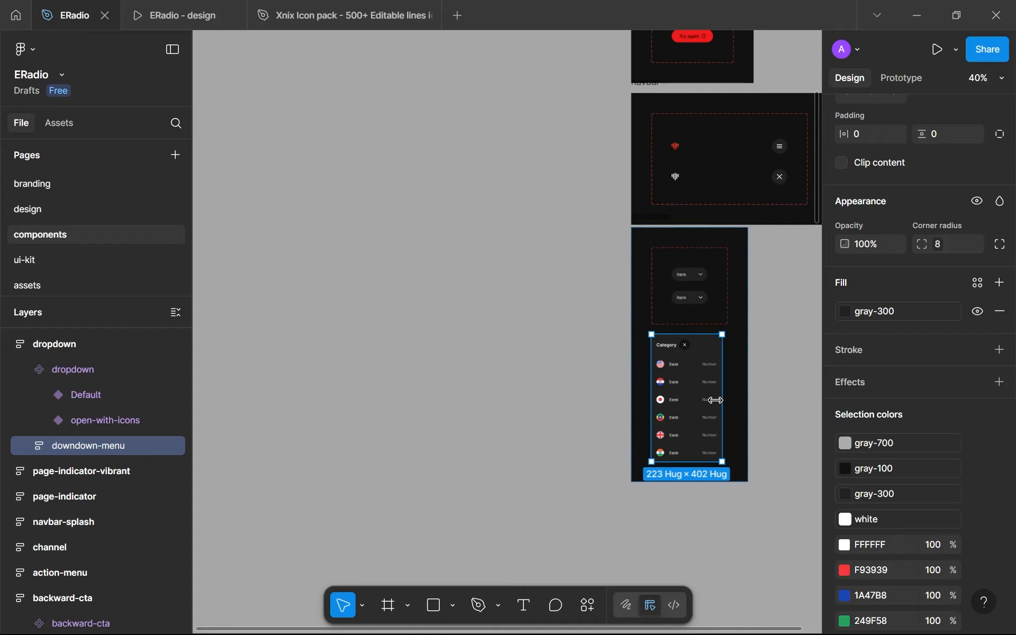
click(877, 317)
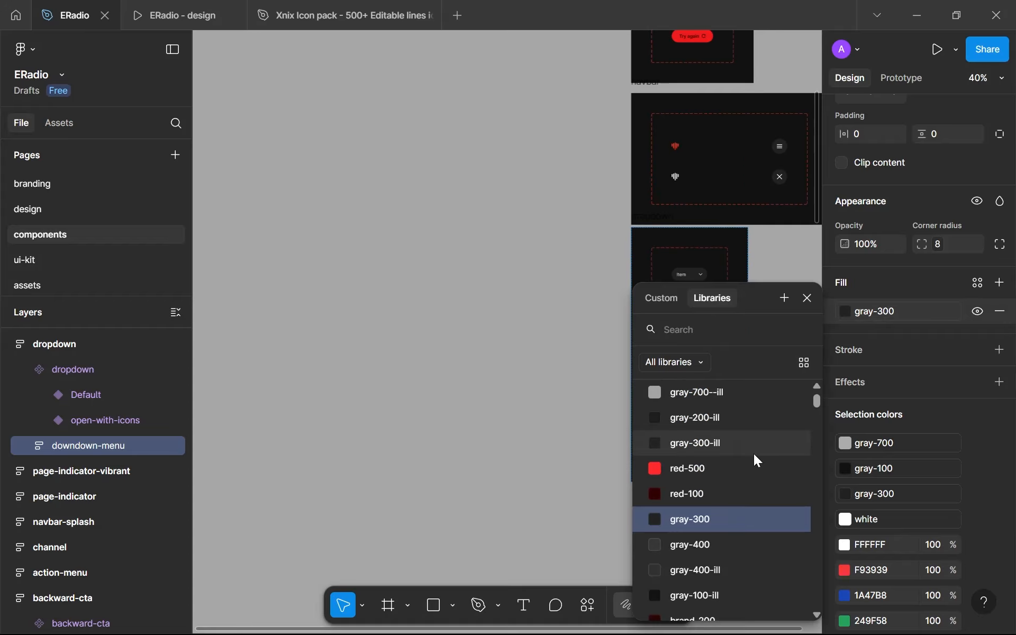
scroll(753, 461, up, 3)
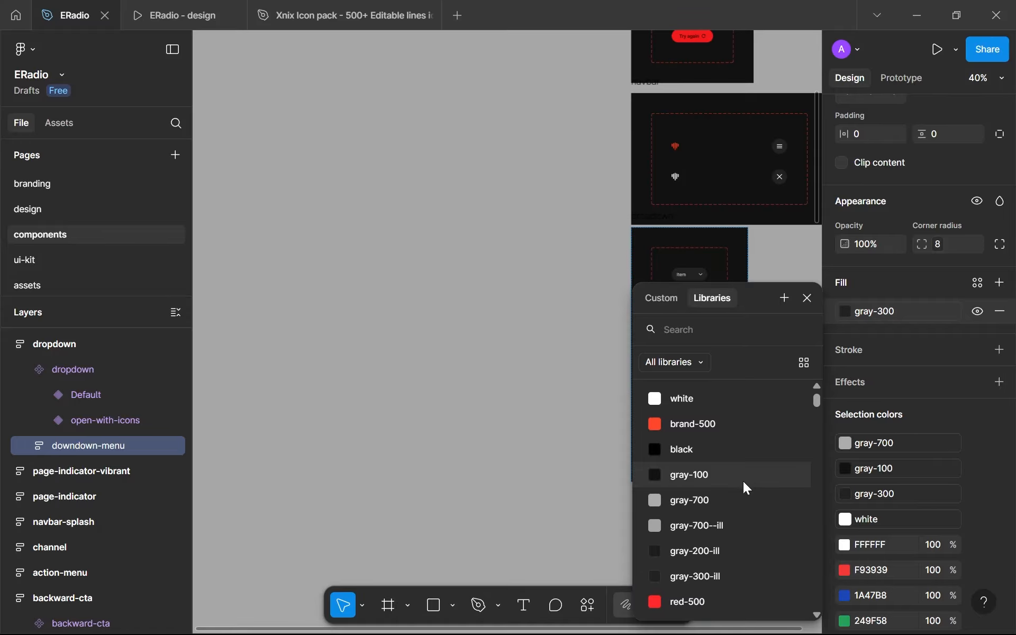
scroll(744, 483, down, 6)
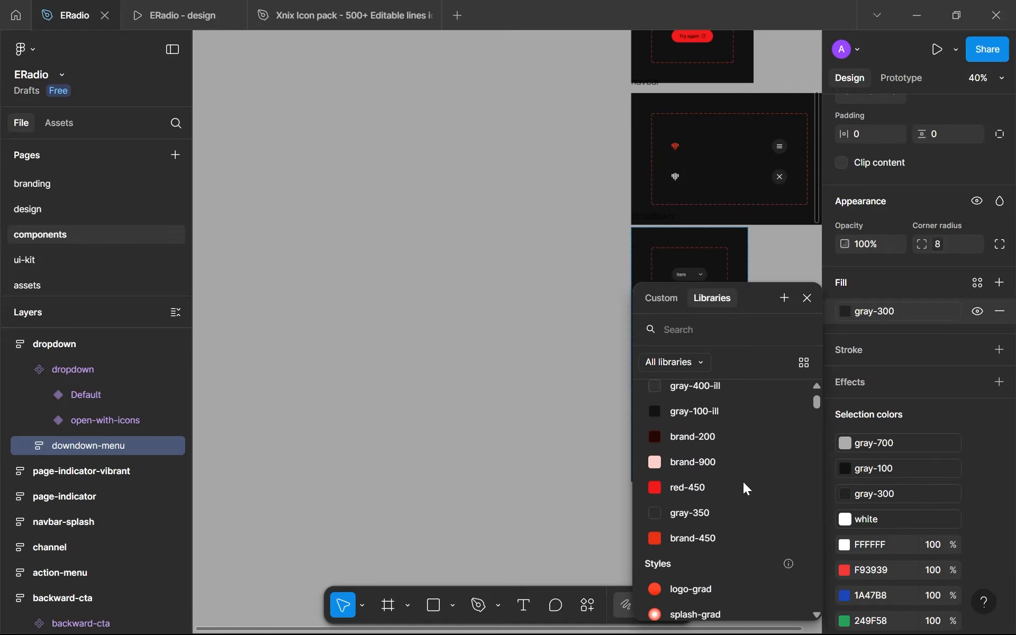
scroll(743, 481, up, 3)
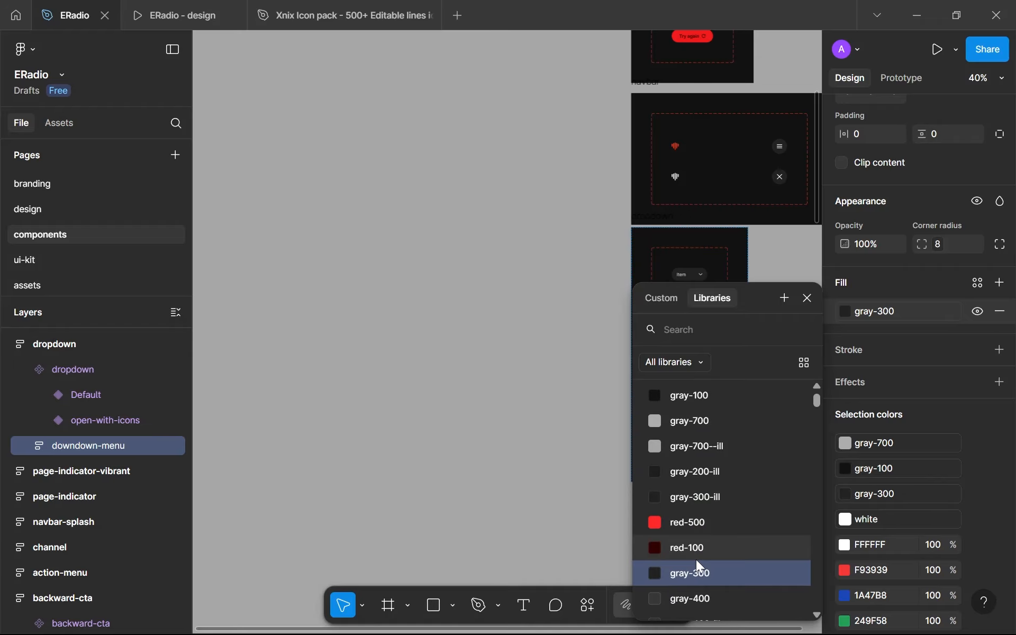
scroll(697, 560, down, 3)
click(694, 519)
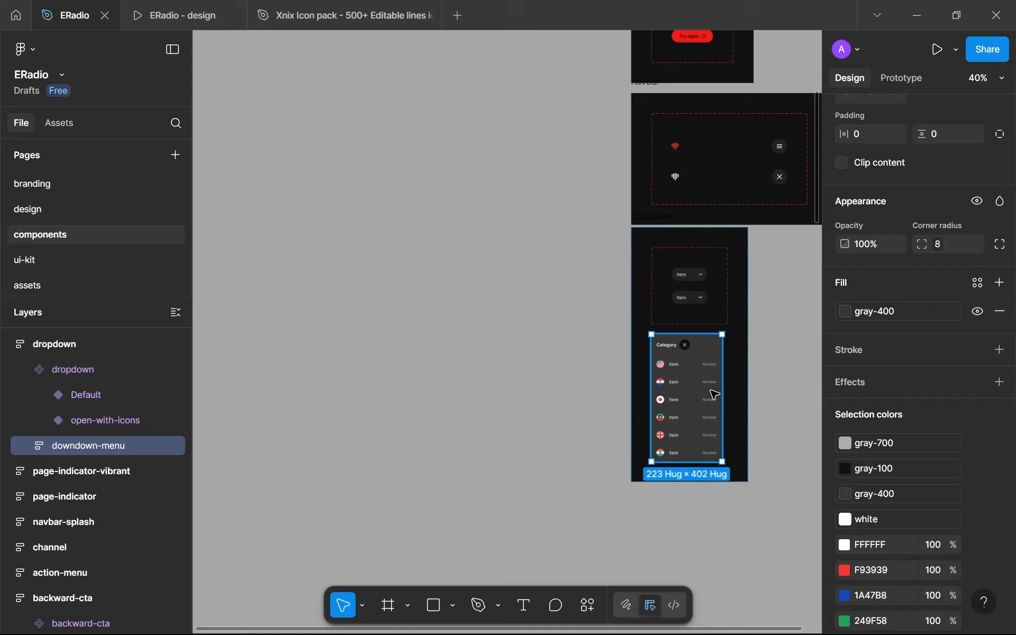
click(910, 314)
click(720, 493)
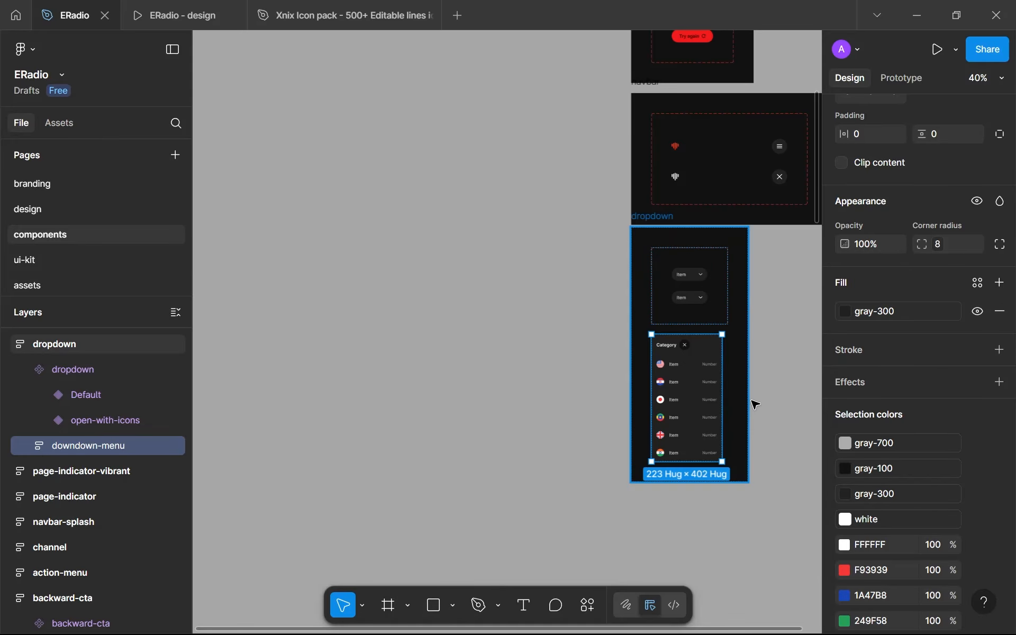
click(753, 403)
Step: Set the Category header's width to fill the downdown-menu container
scroll(749, 397, up, 5)
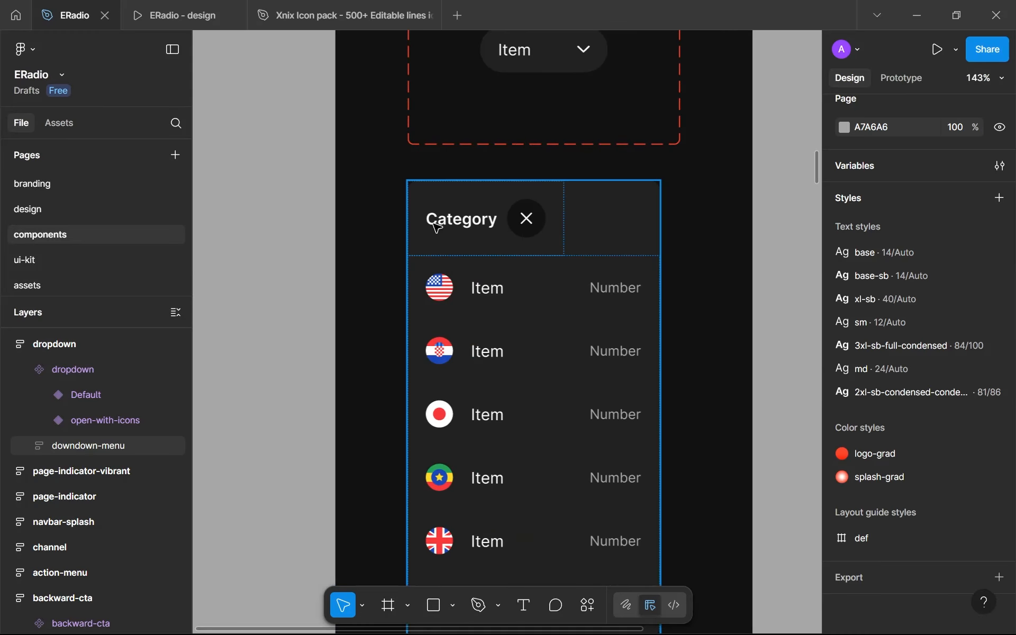
click(437, 227)
scroll(901, 232, up, 3)
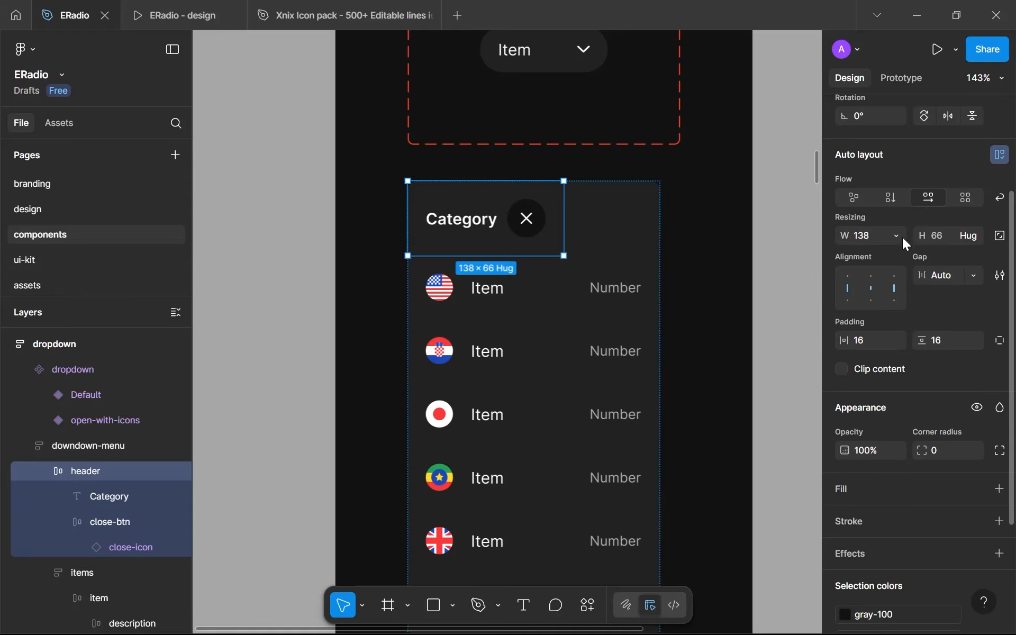
click(897, 237)
click(905, 271)
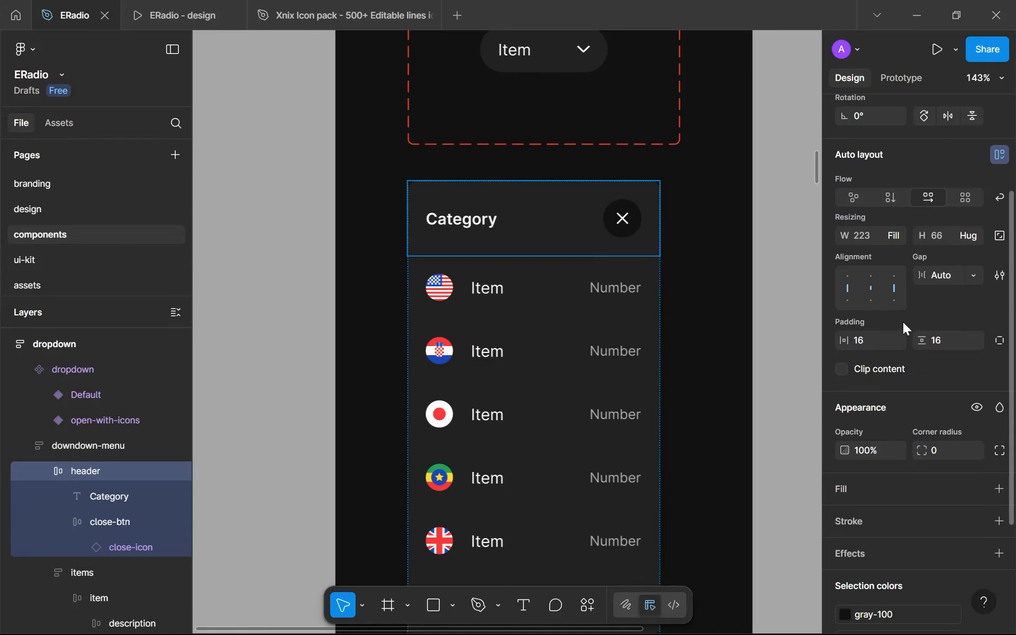
Step: Apply the gray-400 library colour as the Category header's fill
scroll(903, 322, down, 3)
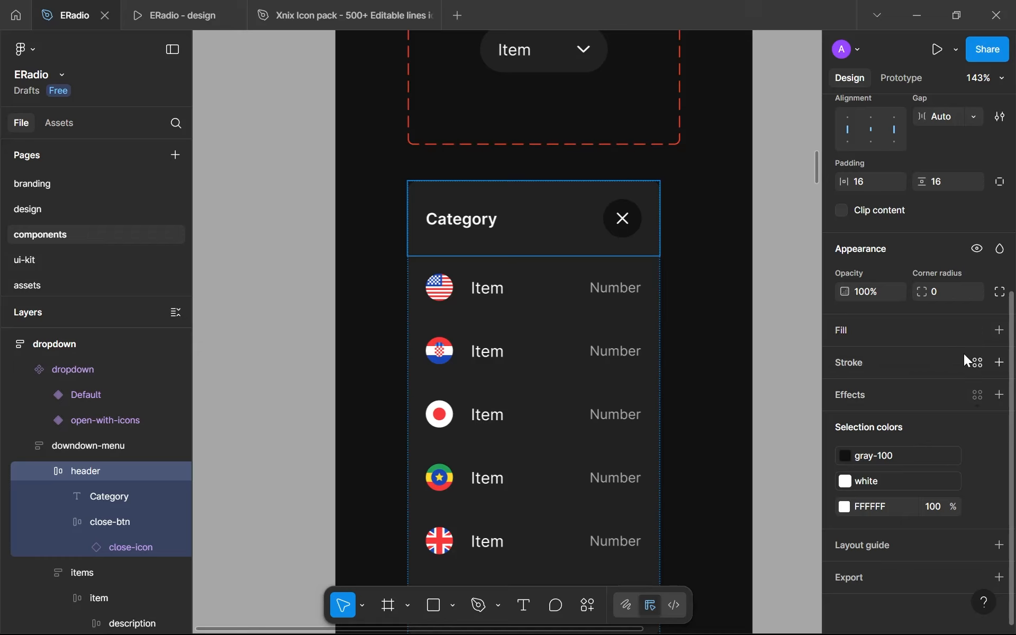
click(984, 332)
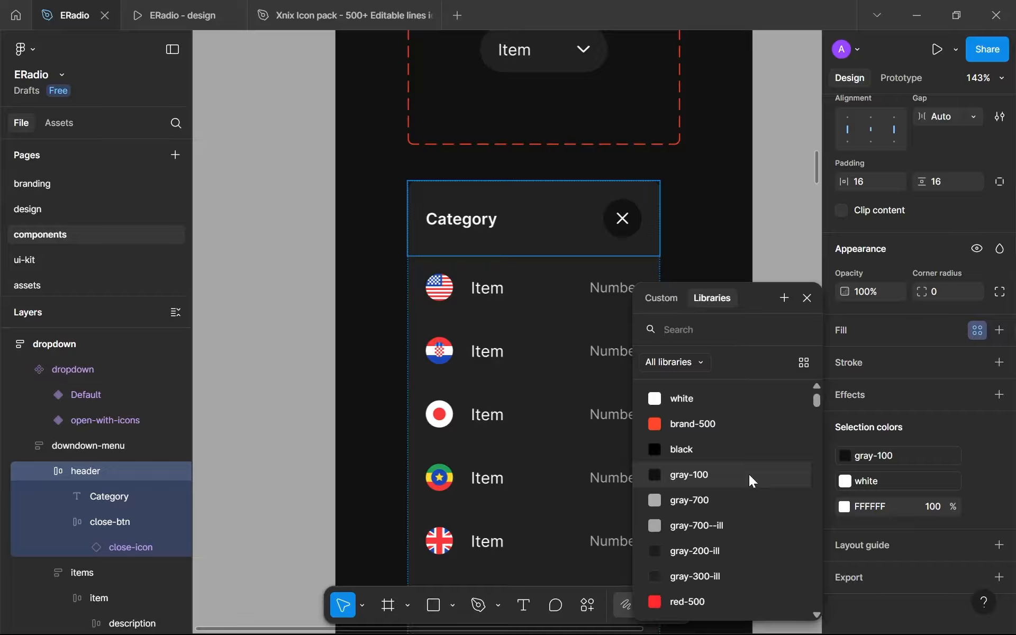
scroll(749, 476, down, 4)
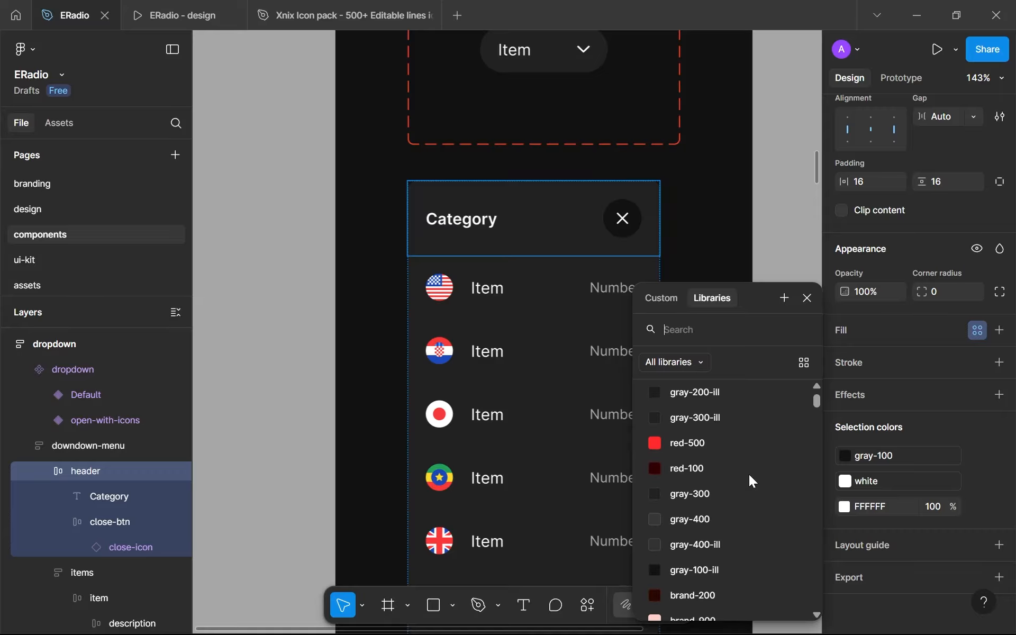
scroll(748, 474, down, 2)
scroll(752, 484, down, 3)
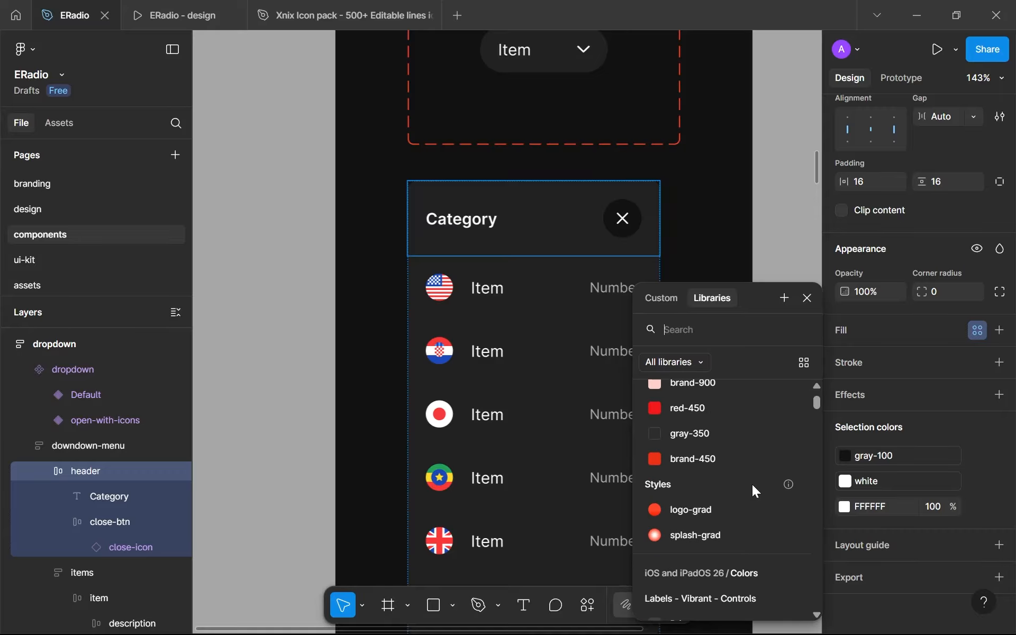
scroll(732, 444, up, 5)
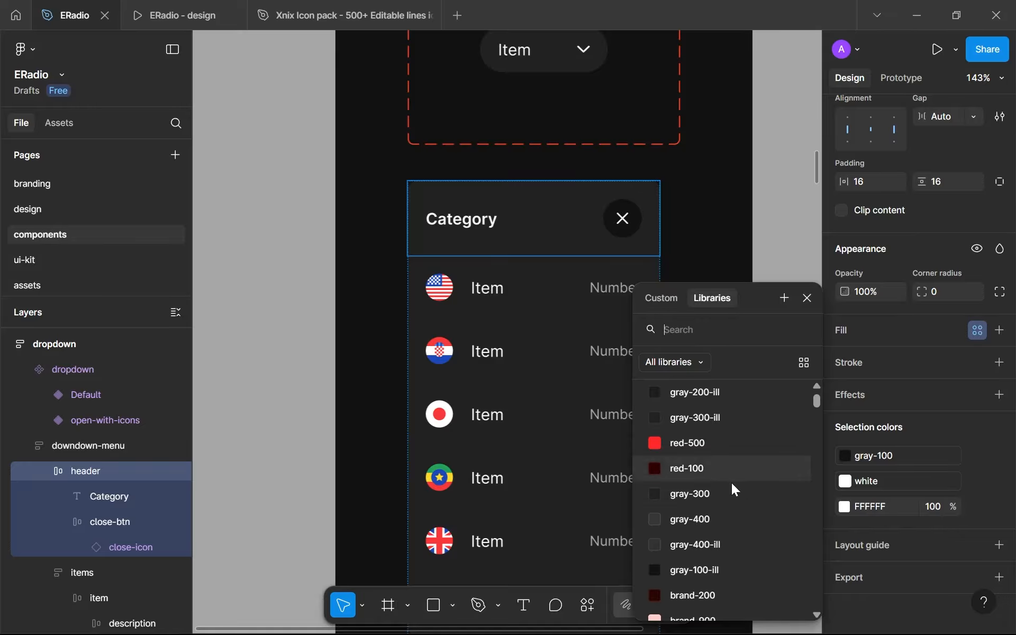
click(716, 519)
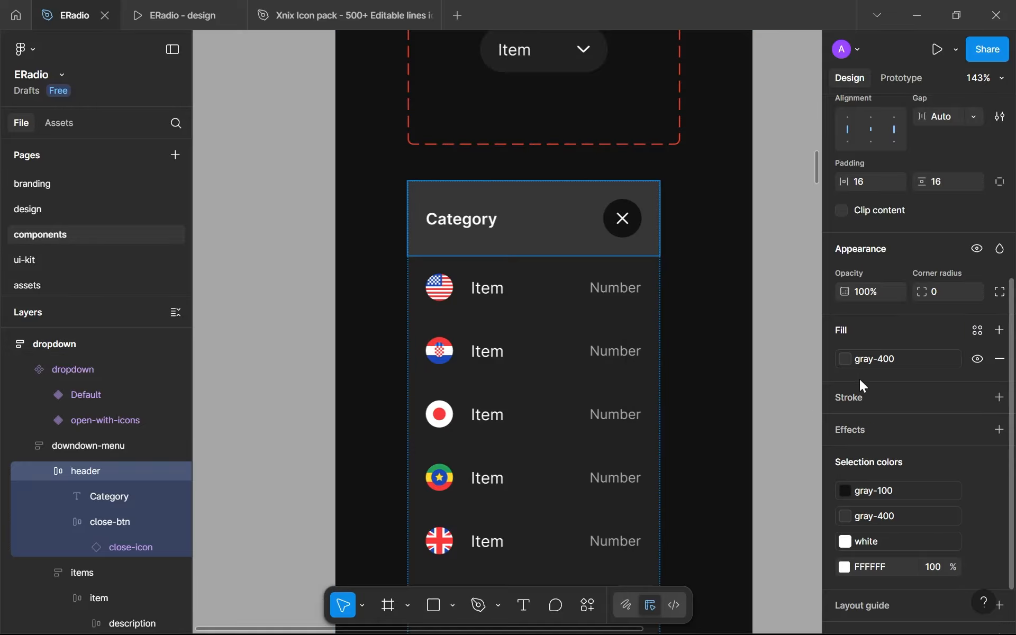
Step: Try the gray-350 library colour as the Category header's fill
click(862, 361)
scroll(751, 450, up, 3)
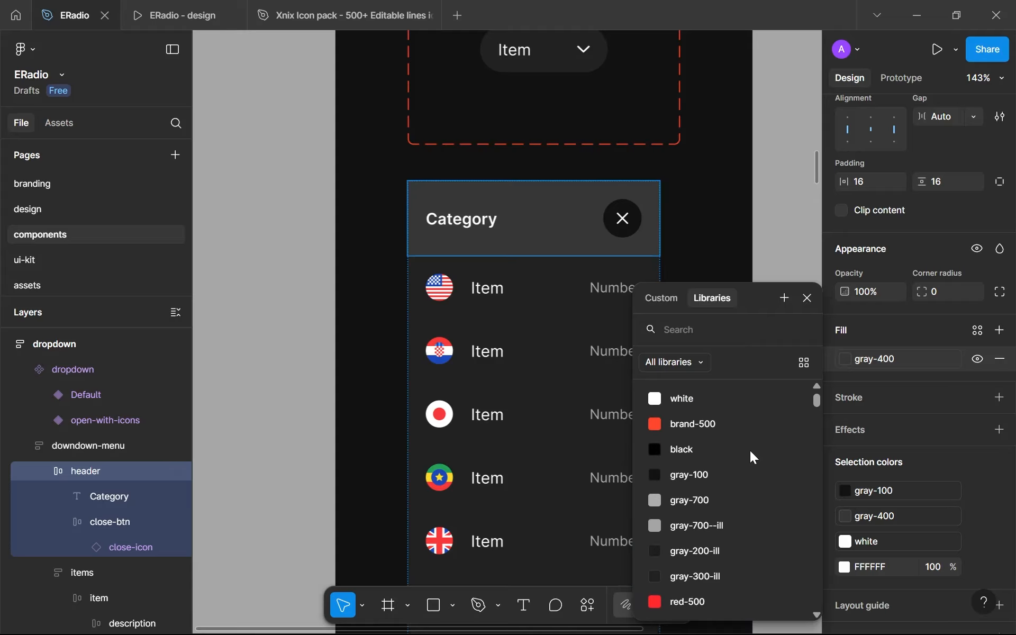
scroll(749, 460, down, 2)
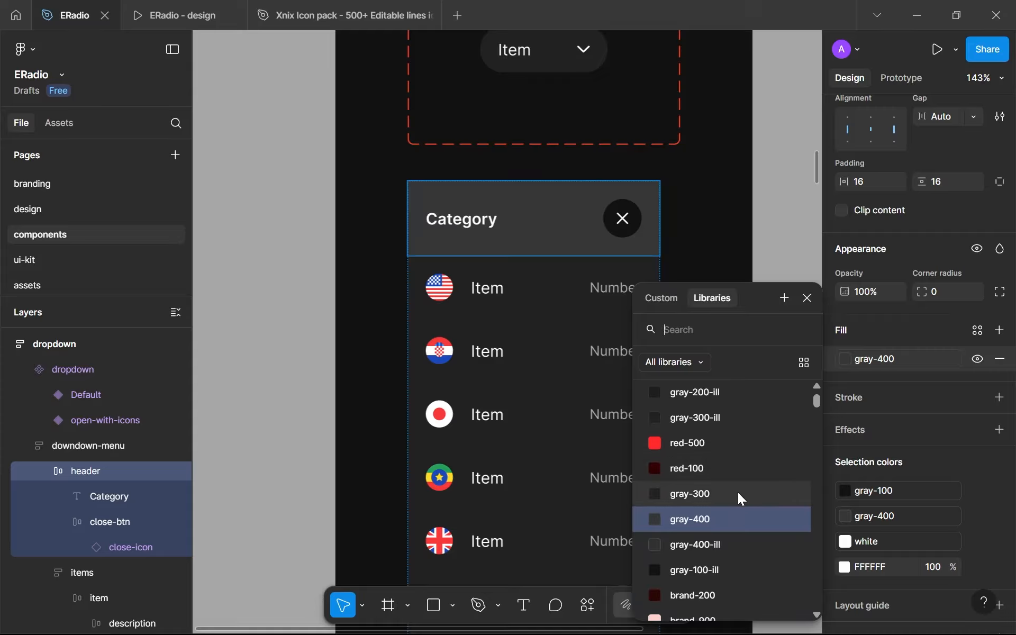
scroll(737, 496, down, 3)
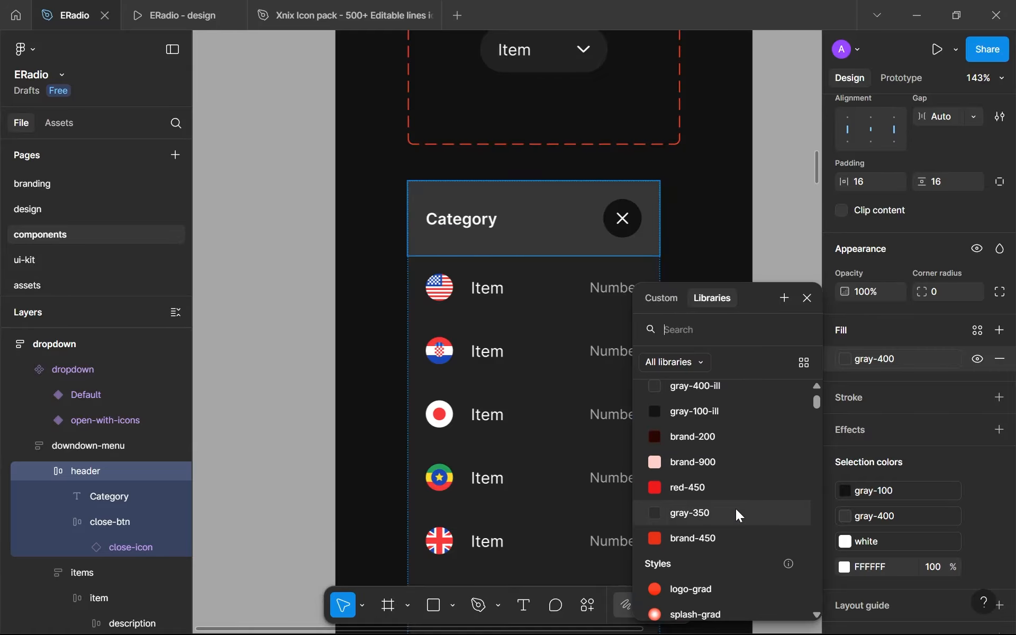
click(736, 509)
mouse_move(884, 364)
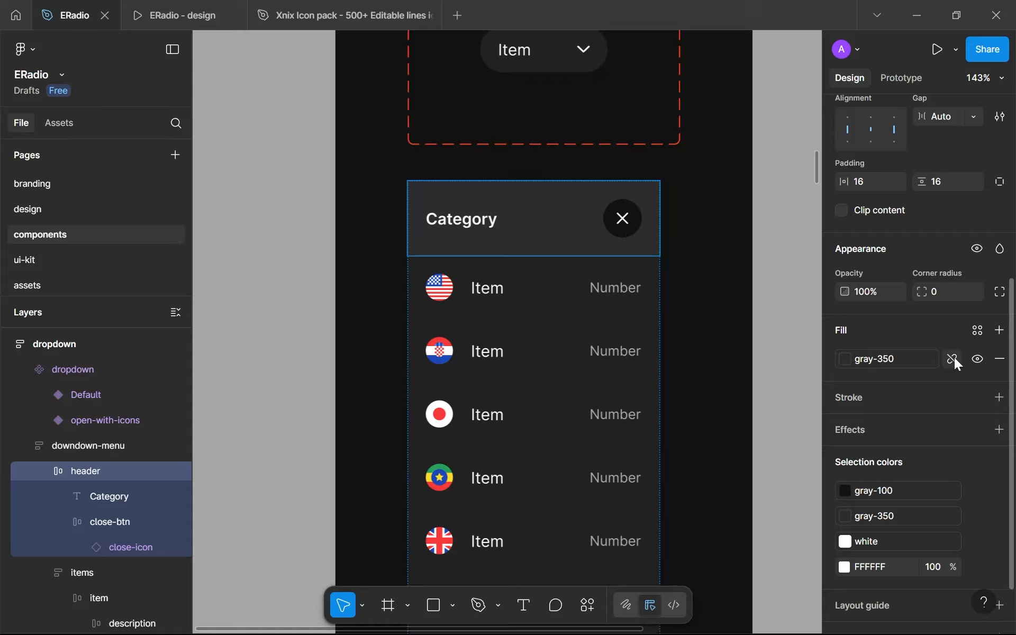
click(869, 358)
scroll(745, 483, up, 5)
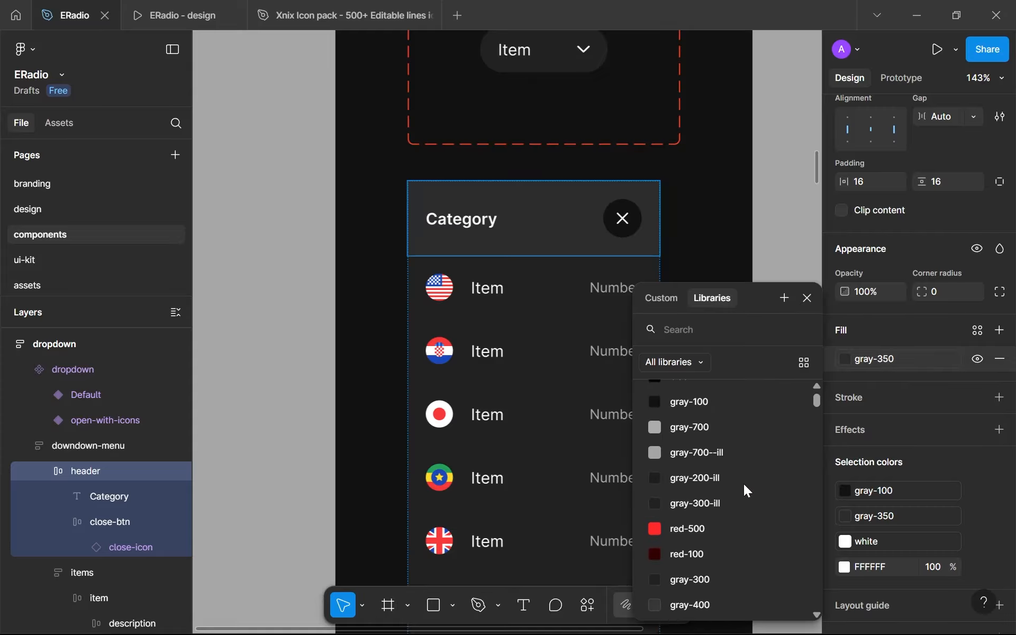
scroll(744, 484, up, 3)
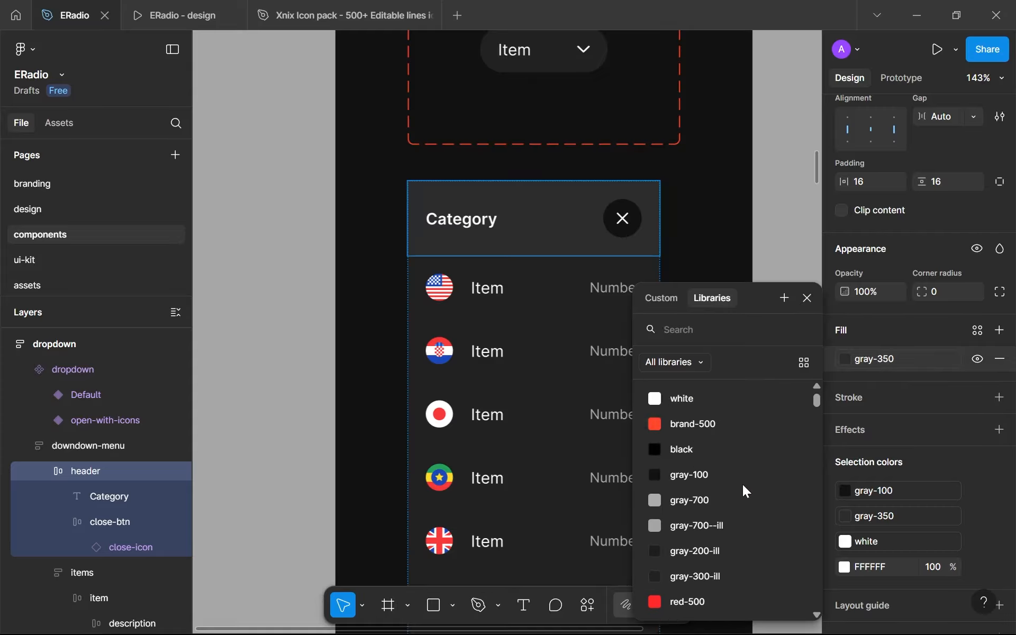
click(807, 299)
Step: Detach the header fill from its colour variable and sample the menu body's 222222 colour with the eyedropper
click(954, 357)
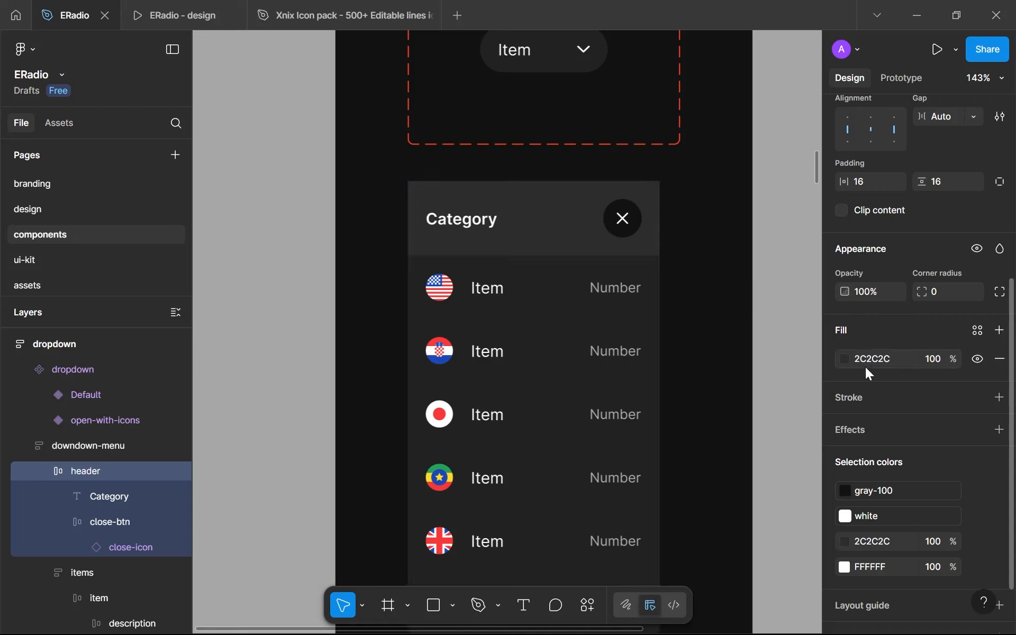
click(846, 359)
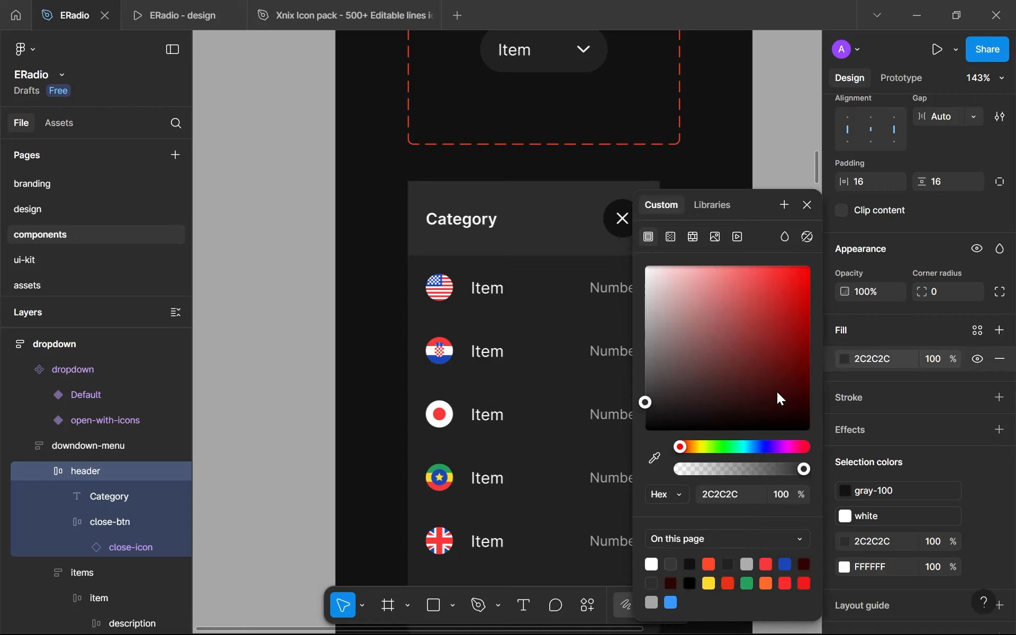
click(655, 458)
click(567, 387)
click(718, 495)
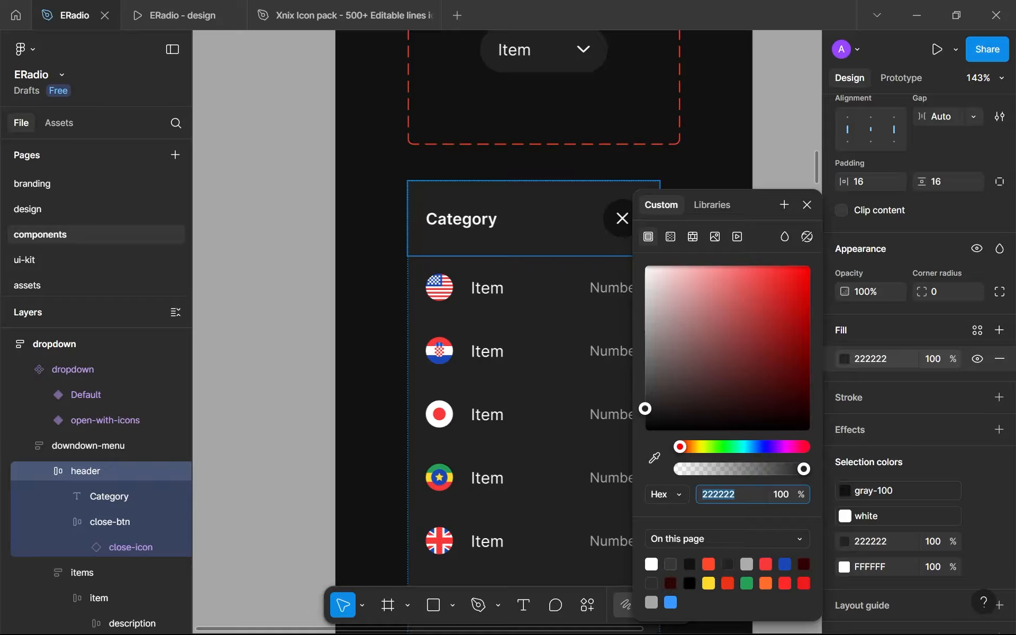
Step: Darken the Category header's fill gradually to 1B1B1B
click(876, 360)
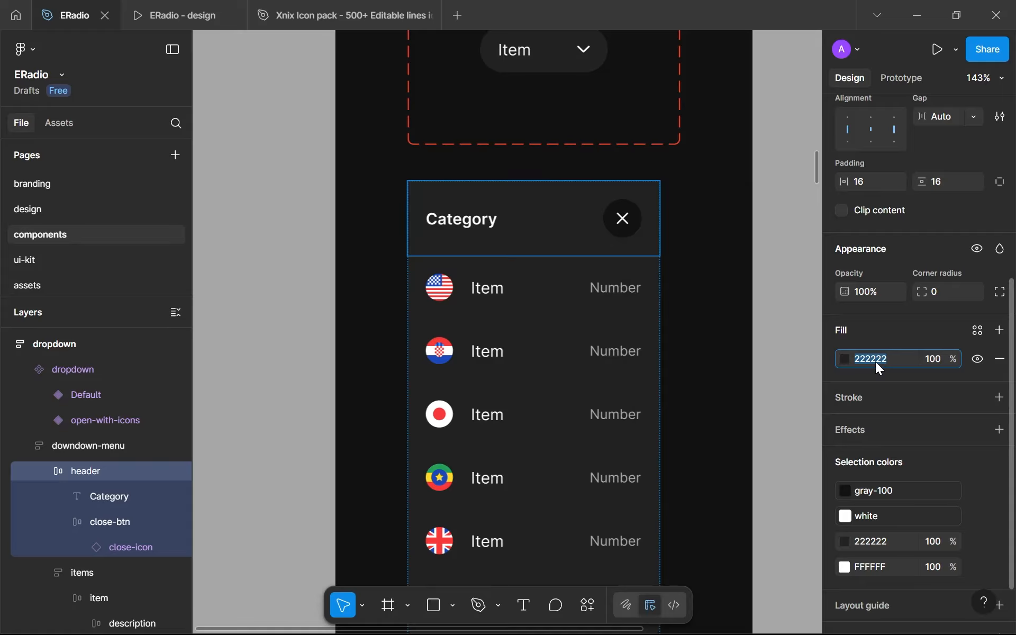
key(Down)
key(Down)
key(Down)
key(Down)
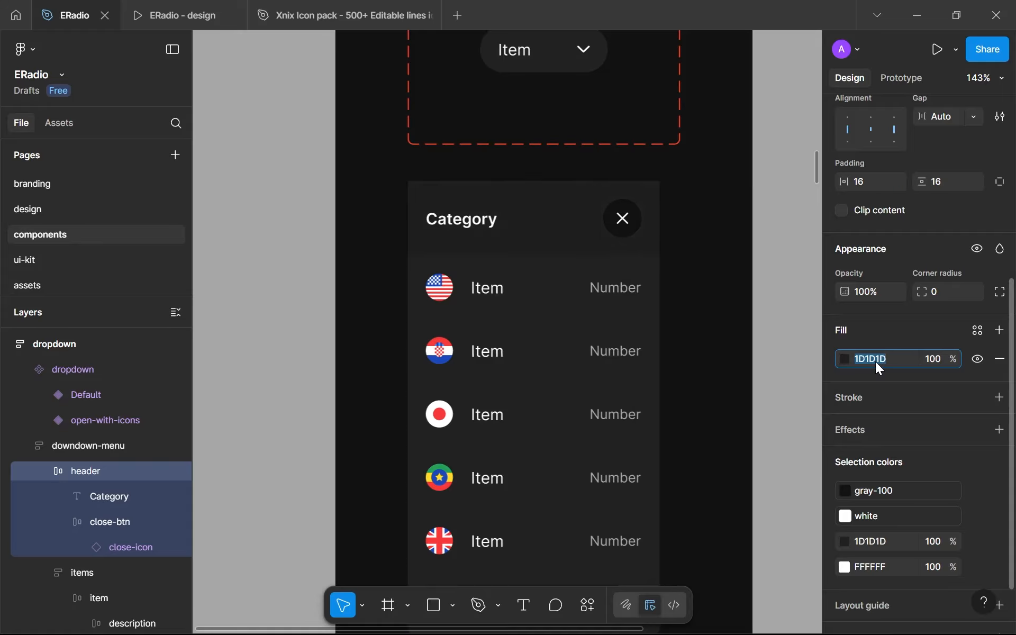
key(Down)
Step: Create a colour variable named gray-200 from the header's fill in the existing variable collection
click(981, 332)
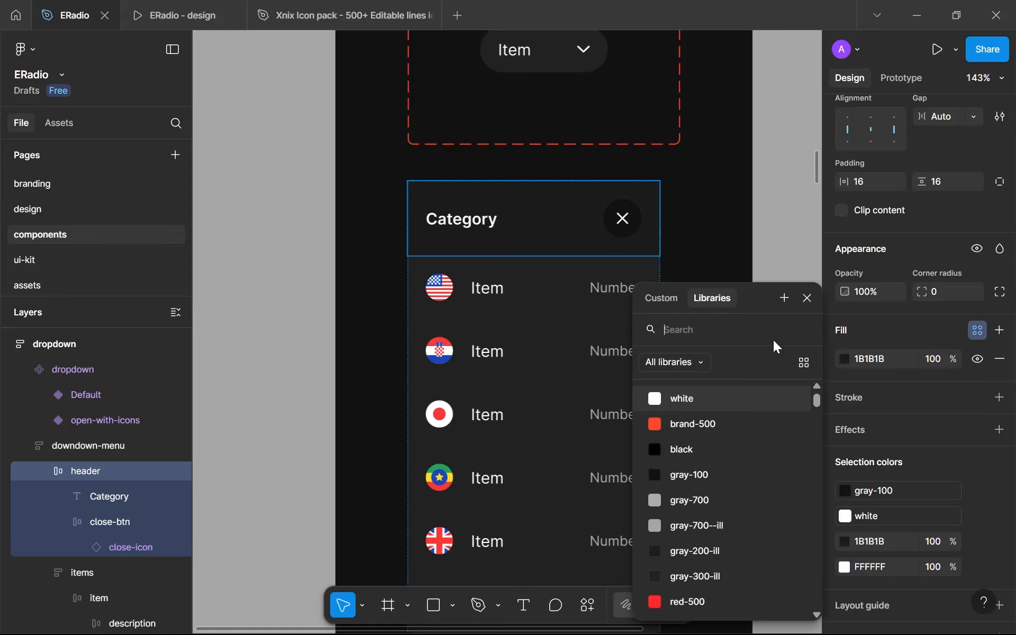
click(785, 300)
text(gray-200)
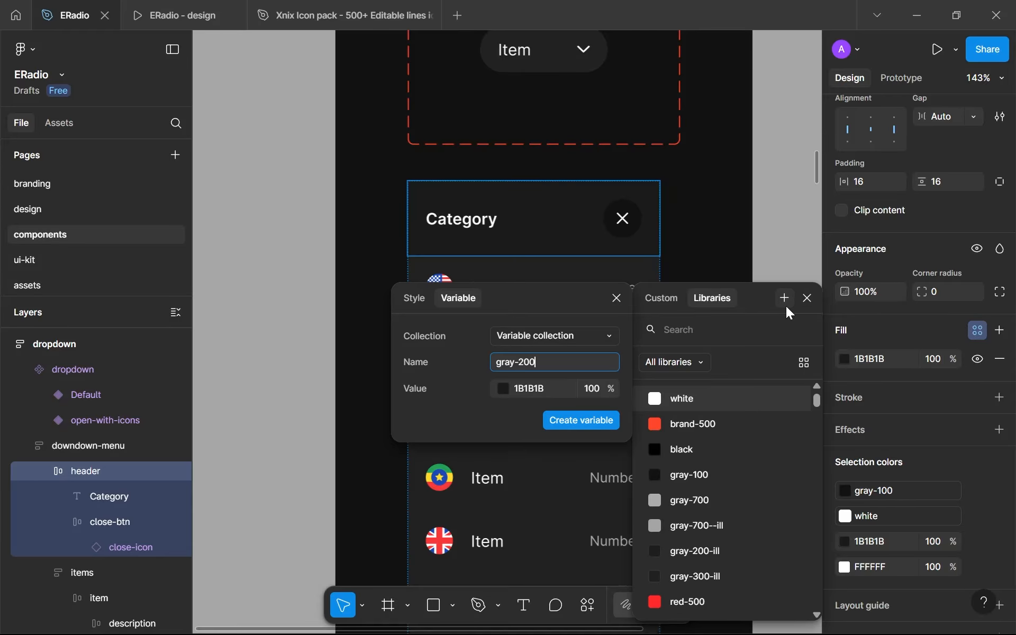
key(Return)
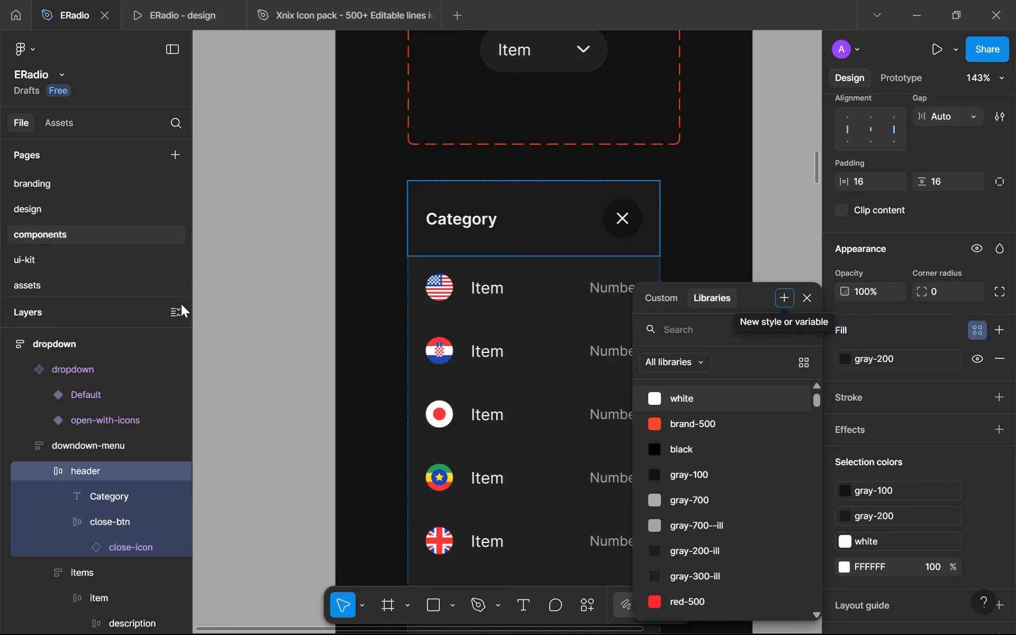
Step: Duplicate the gray-300 swatch in the gray row of the branding page's colors frame
click(74, 208)
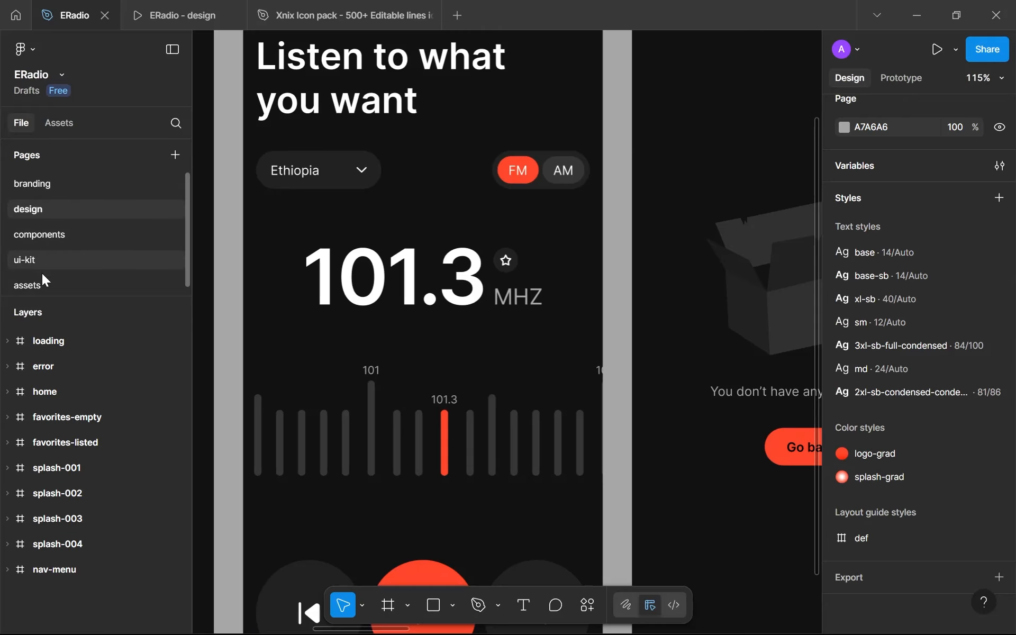
click(47, 191)
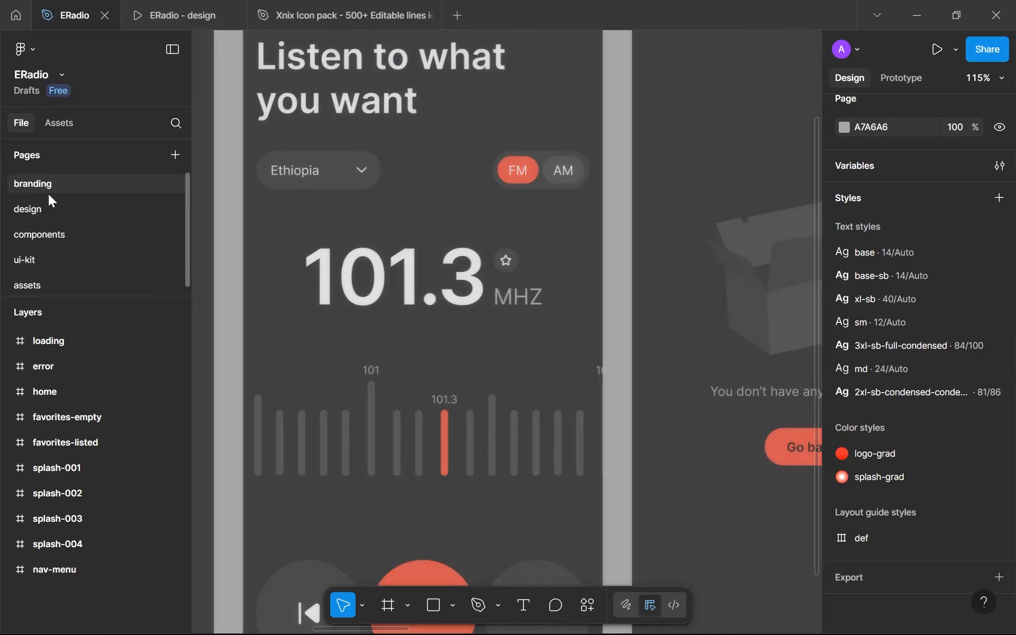
scroll(423, 447, down, 2)
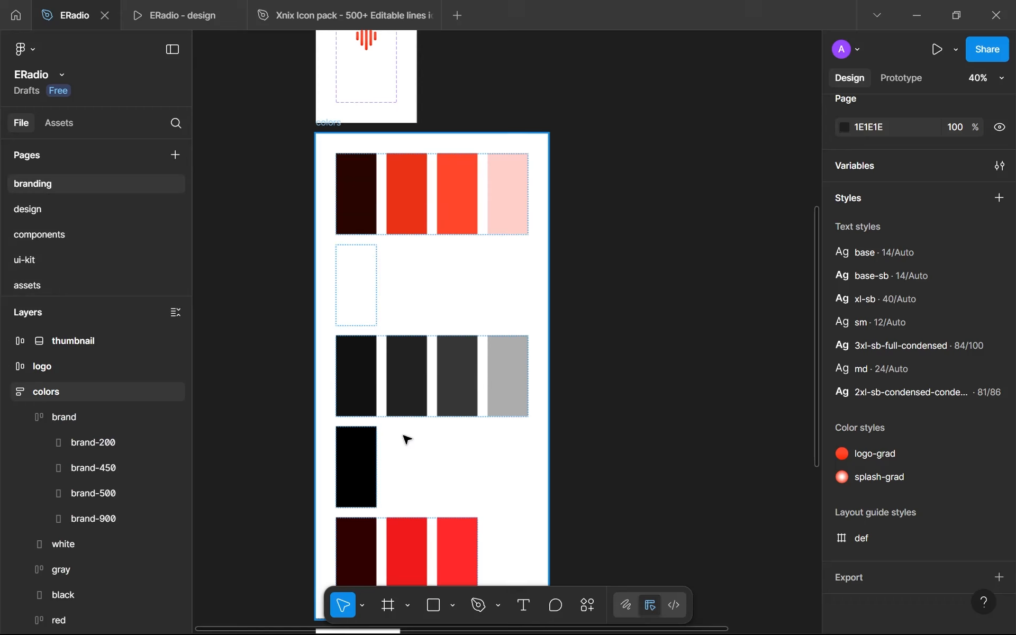
double_click(409, 405)
key(ctrl+d)
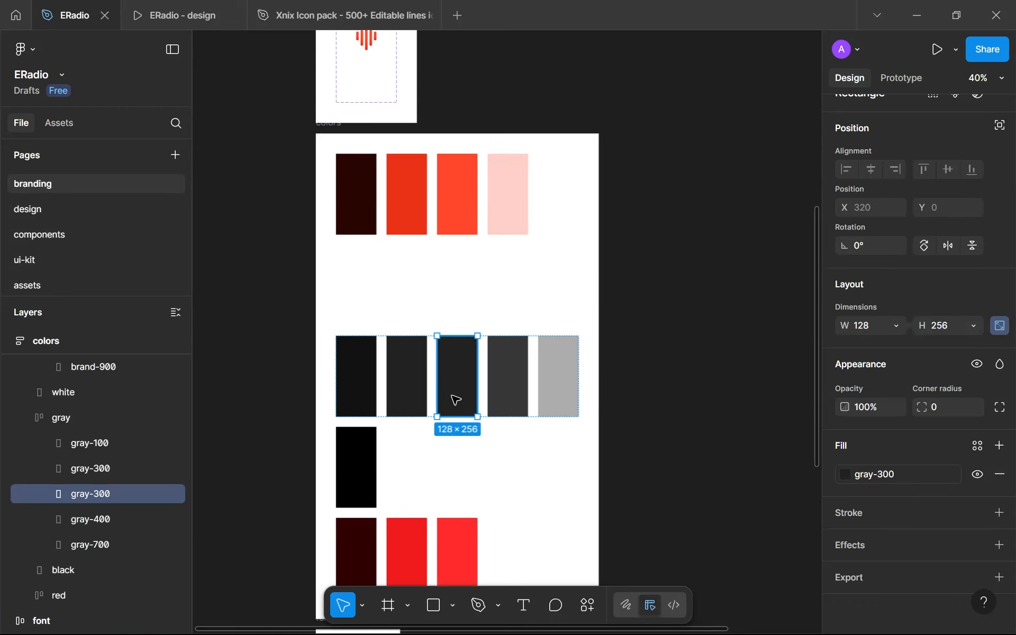
Step: Rename the first of the two gray-300 swatches as gray-200
click(418, 391)
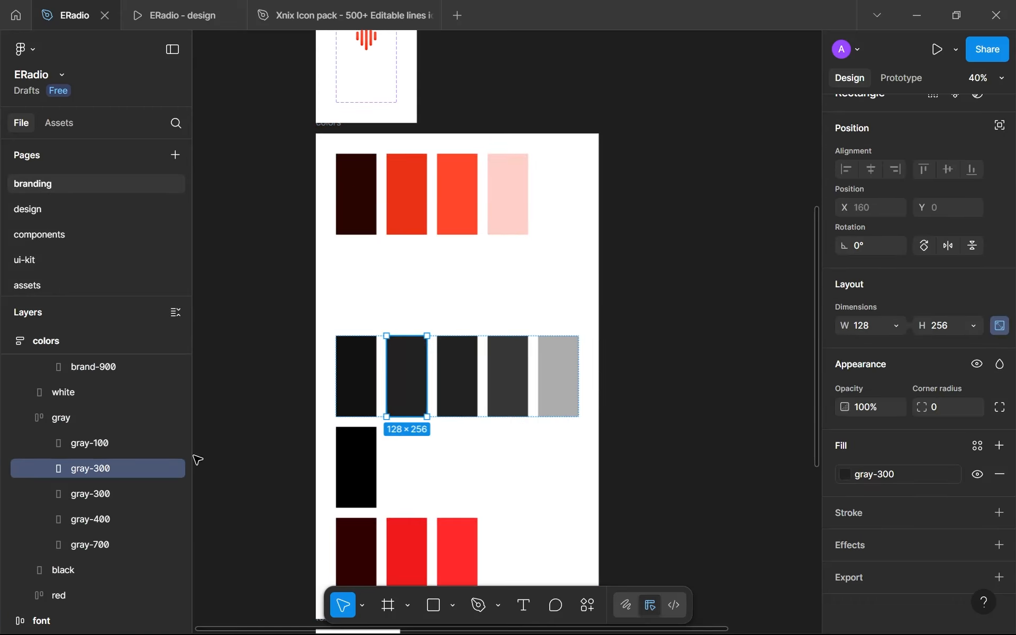
double_click(108, 468)
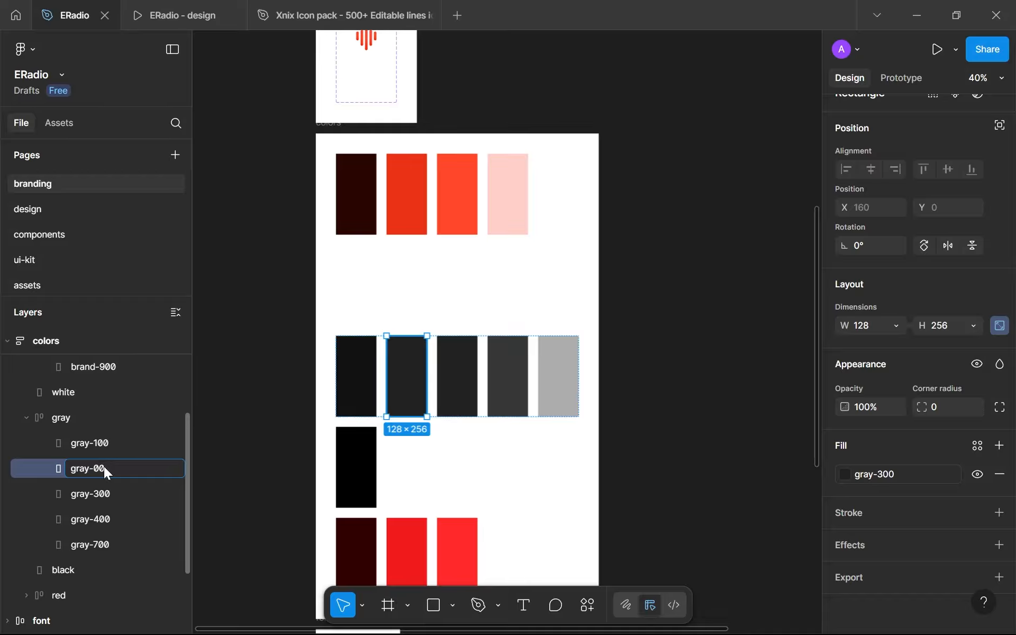
text(2)
key(Return)
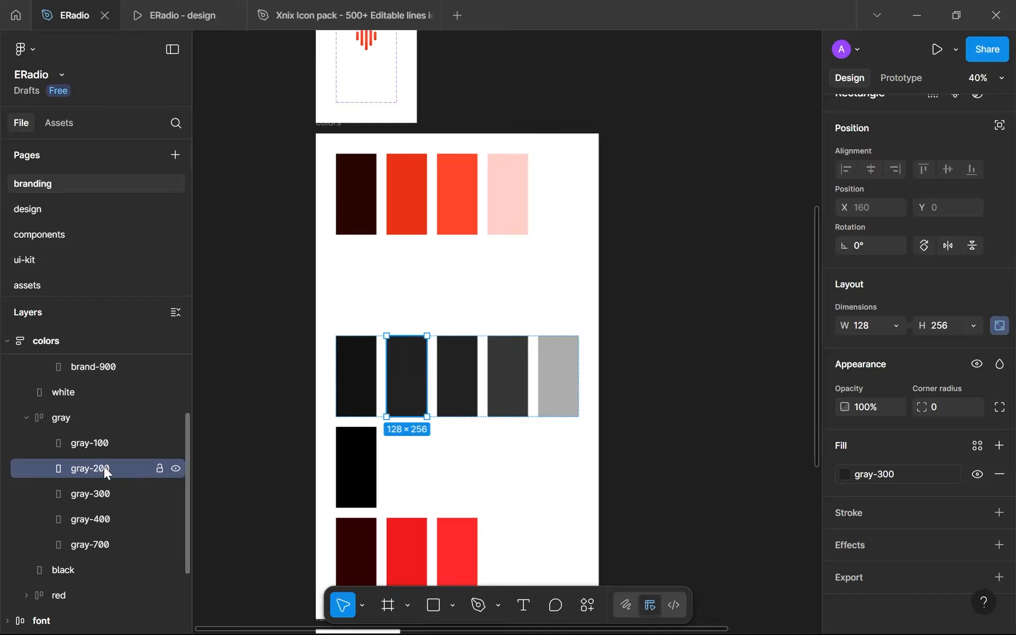
Step: Apply the gray-200 library colour as the fill of the gray-200 swatch
click(861, 475)
scroll(783, 510, down, 5)
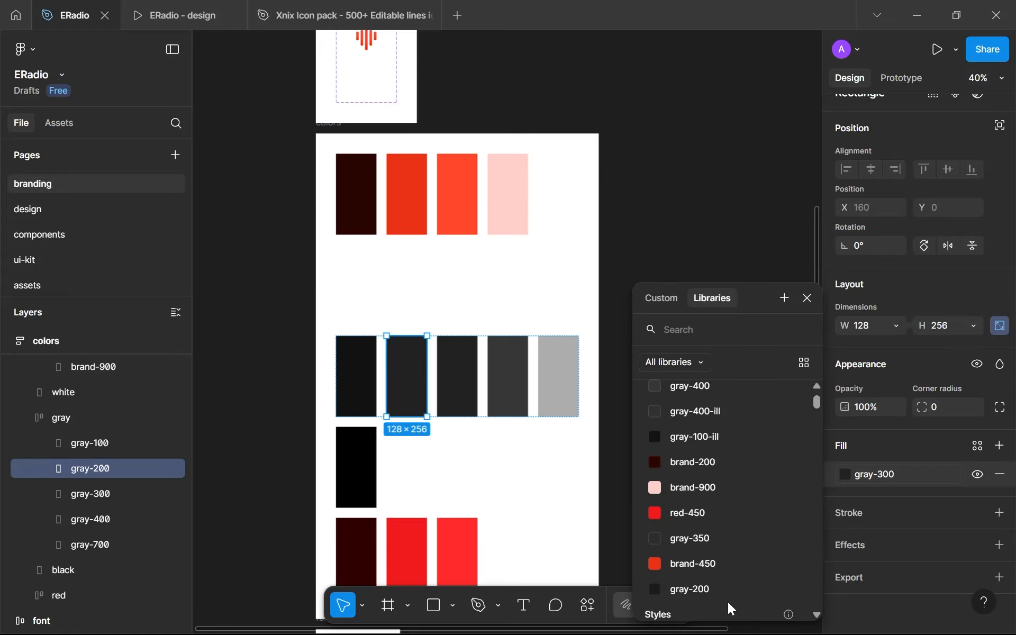
click(721, 588)
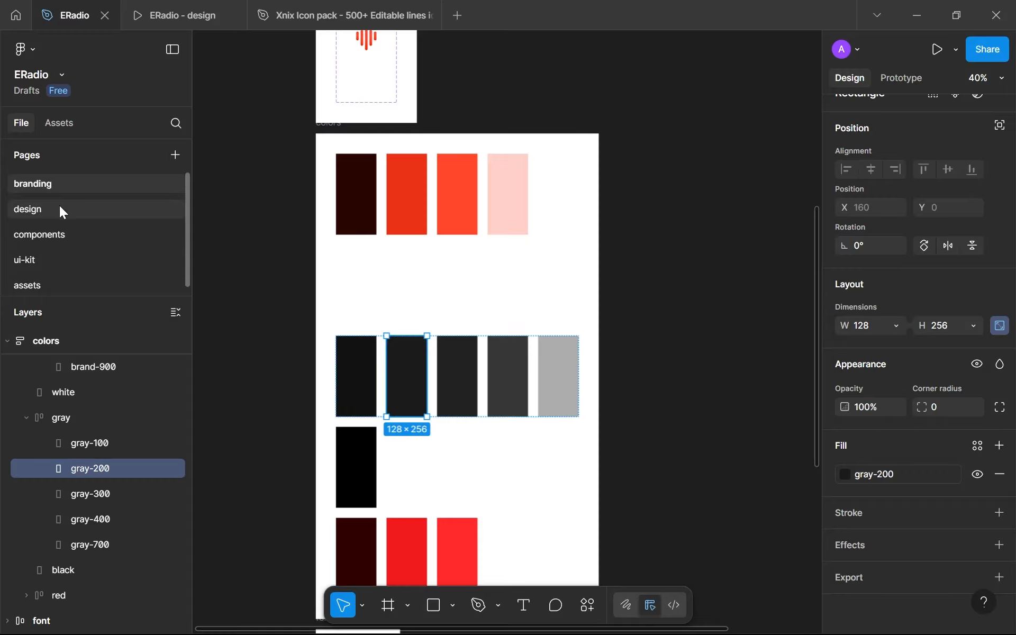
Step: Return to the components page and turn on content clipping for the downdown-menu frame
click(84, 229)
scroll(526, 287, down, 2)
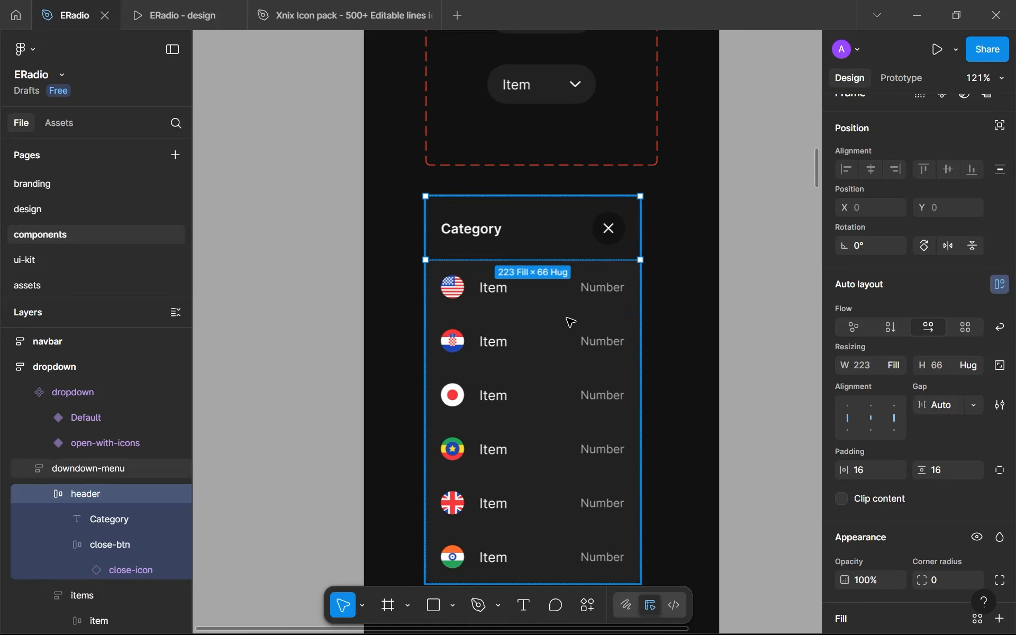
click(739, 364)
click(604, 352)
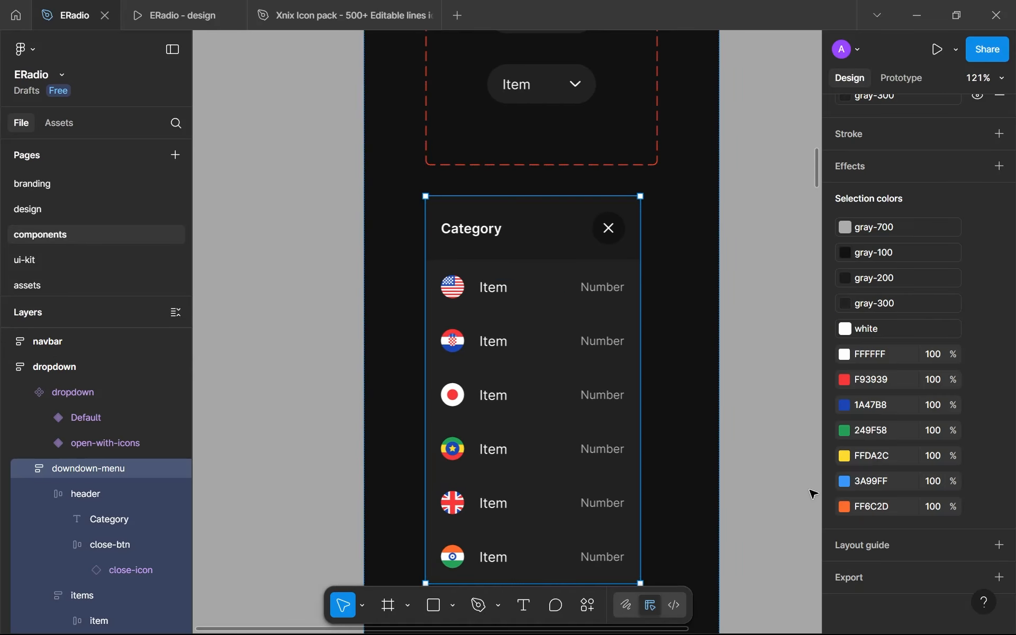
scroll(875, 404, up, 3)
scroll(847, 302, up, 4)
click(842, 343)
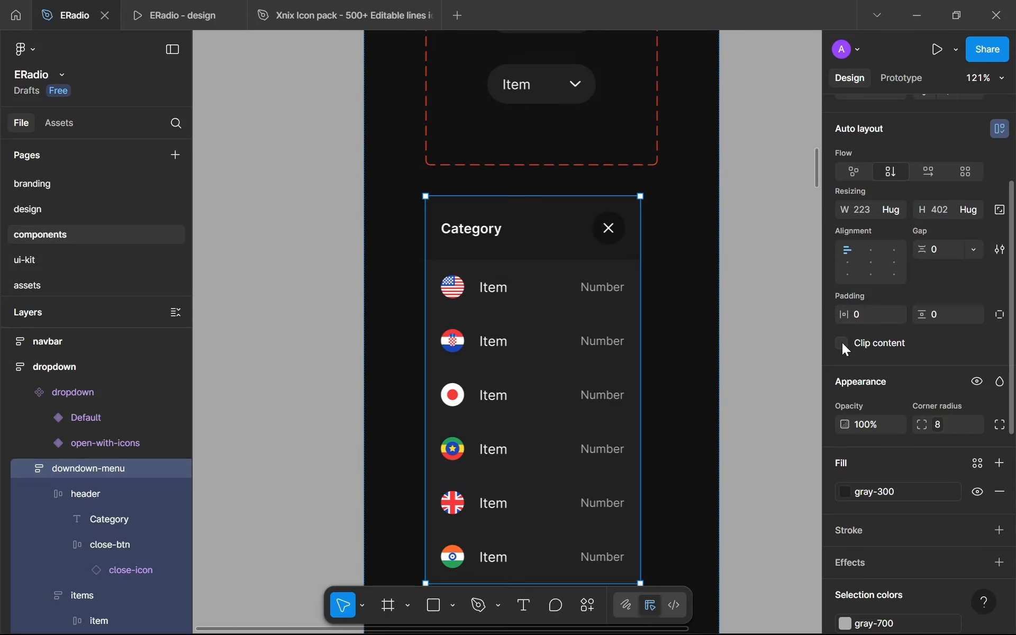
click(746, 368)
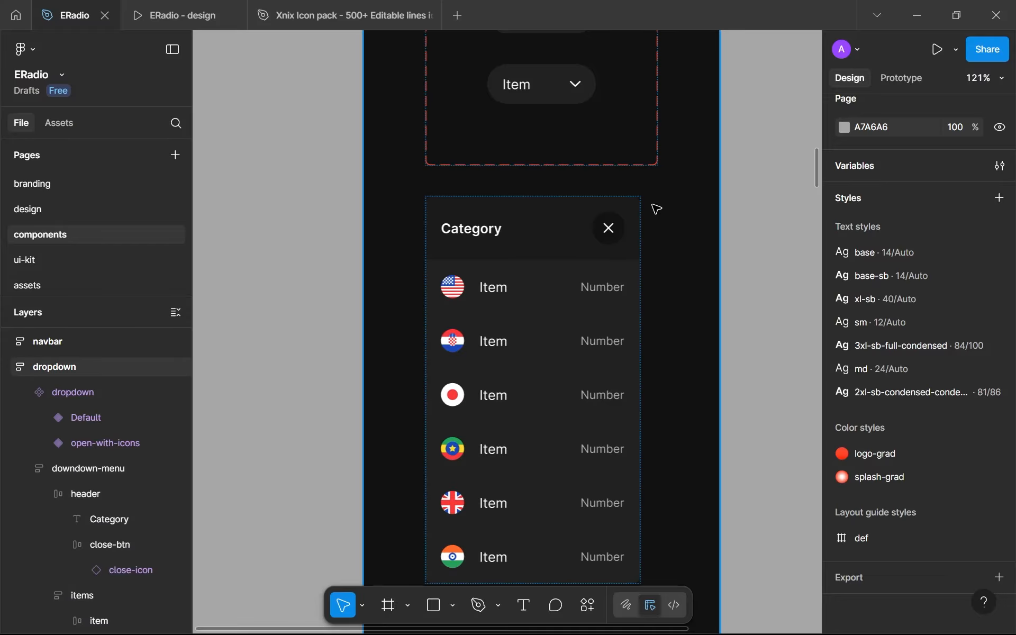
Step: Wrap the Item text and down-arrow-icon of the open-with-icons variant in an auto layout frame
scroll(635, 207, up, 5)
scroll(631, 214, down, 8)
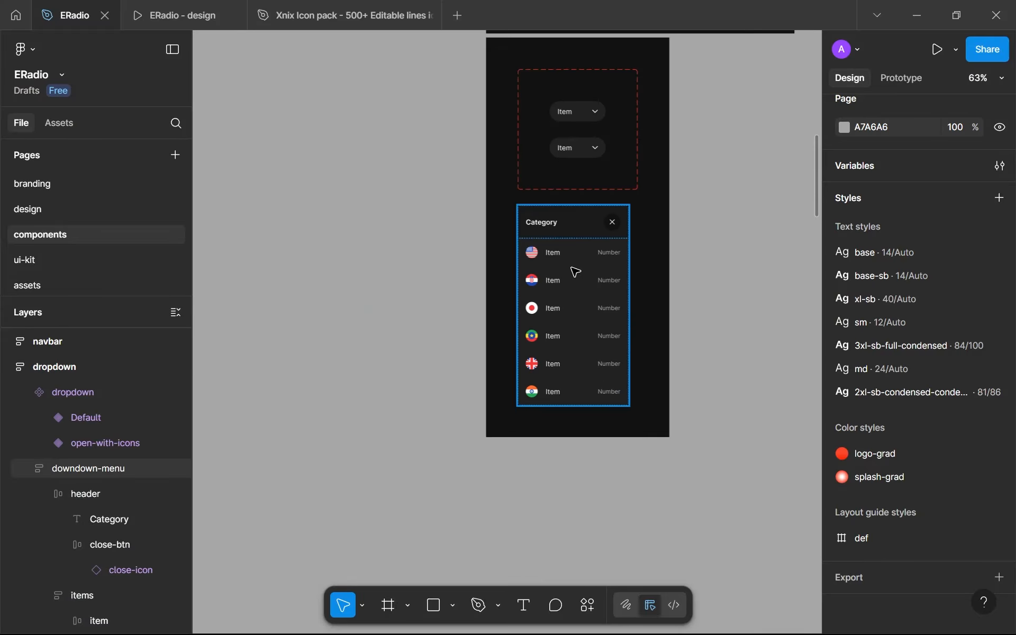
scroll(575, 272, up, 1)
click(579, 222)
scroll(563, 107, up, 3)
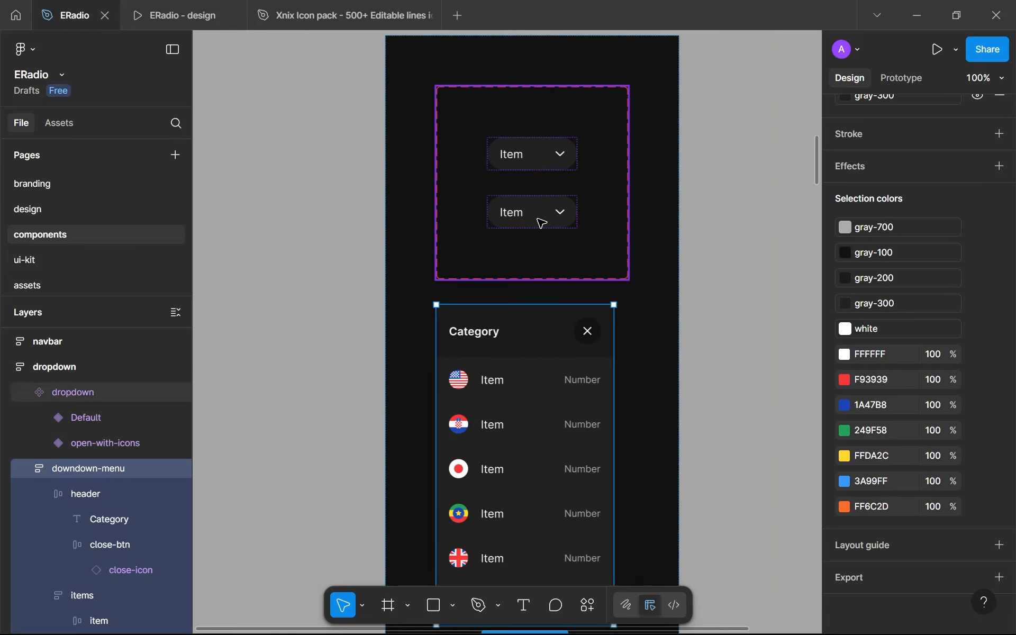
click(541, 222)
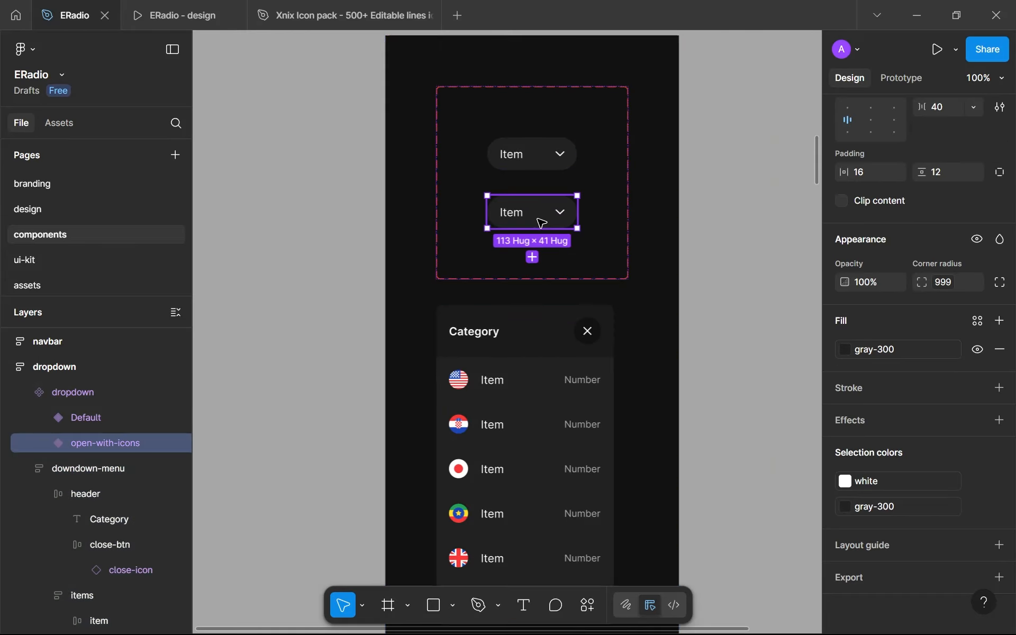
click(44, 443)
click(102, 470)
shift+click(107, 488)
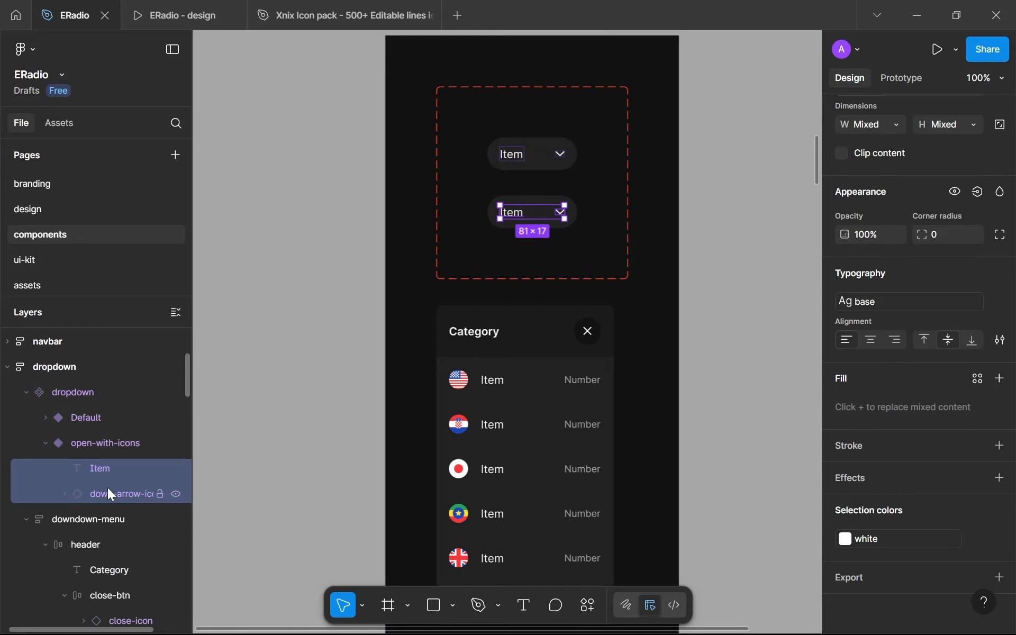
key(shift+a)
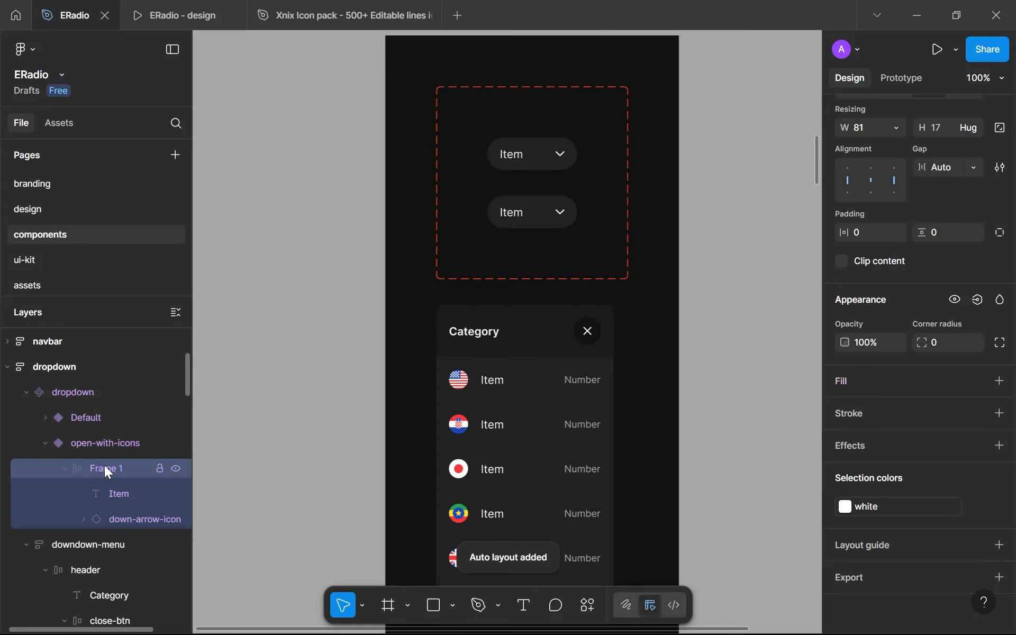
Step: Rename the new auto layout frame inside the open-with-icons variant as main
double_click(104, 465)
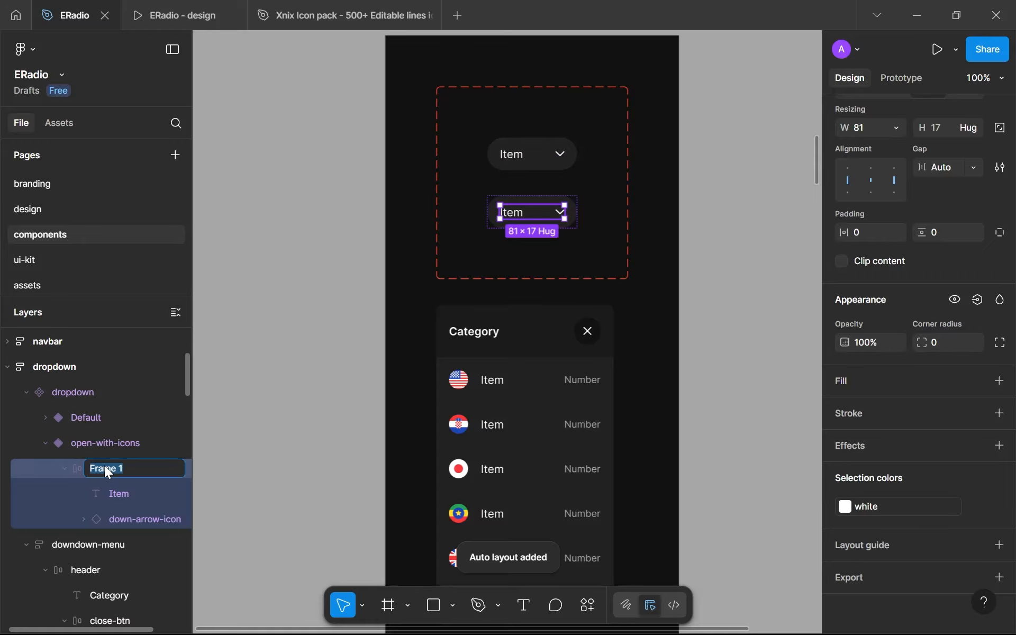
text(main)
key(Return)
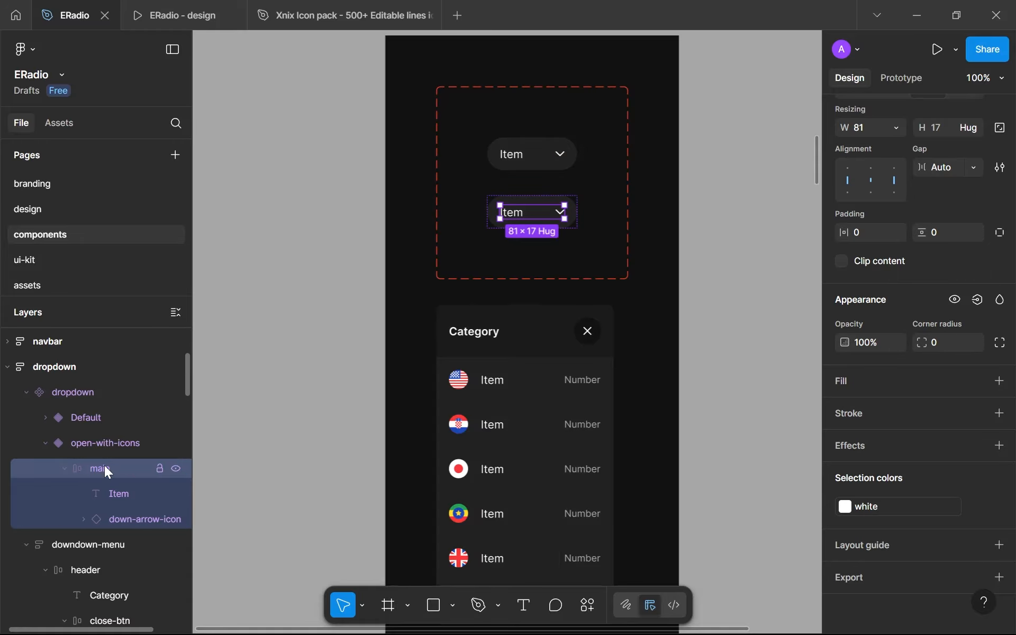
Step: Set the main frame of the open-with-icons variant to a gap of 40, horizontal padding 12 and vertical padding 16
click(122, 443)
scroll(877, 453, up, 3)
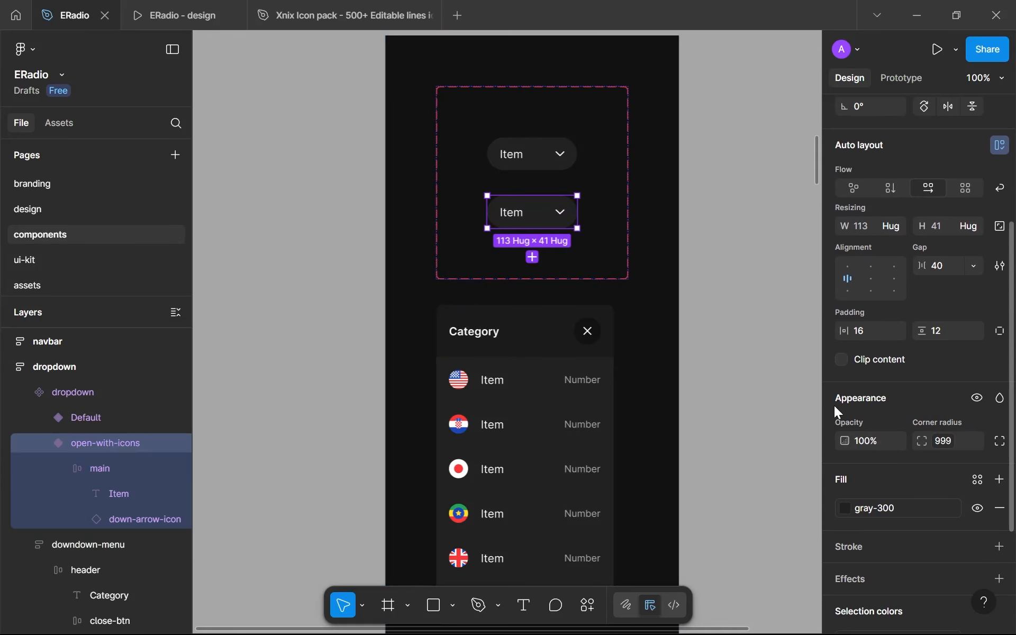
scroll(834, 405, up, 2)
scroll(834, 407, down, 4)
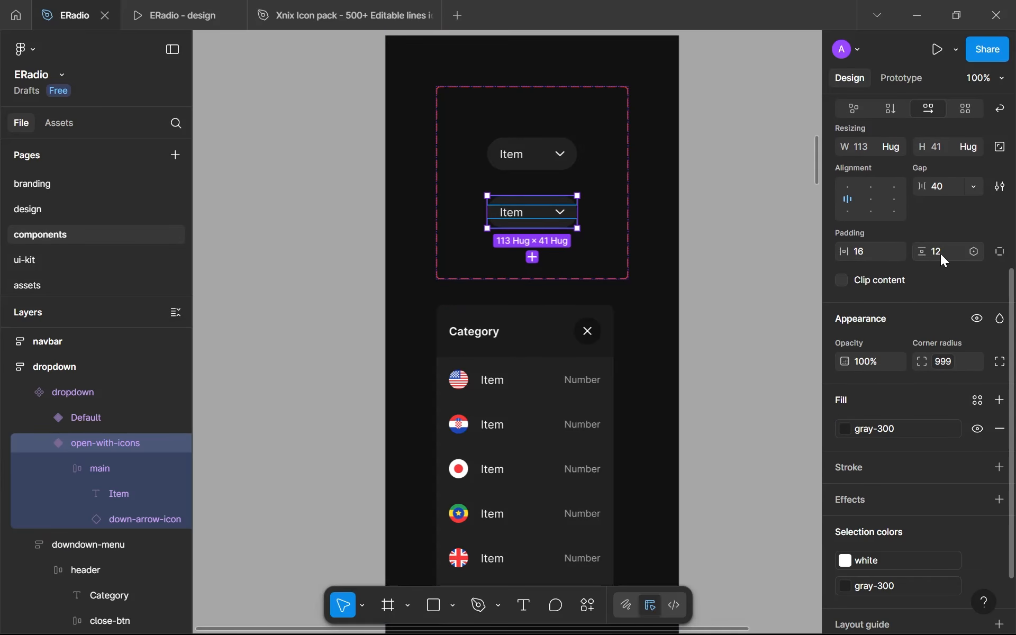
click(882, 252)
click(935, 192)
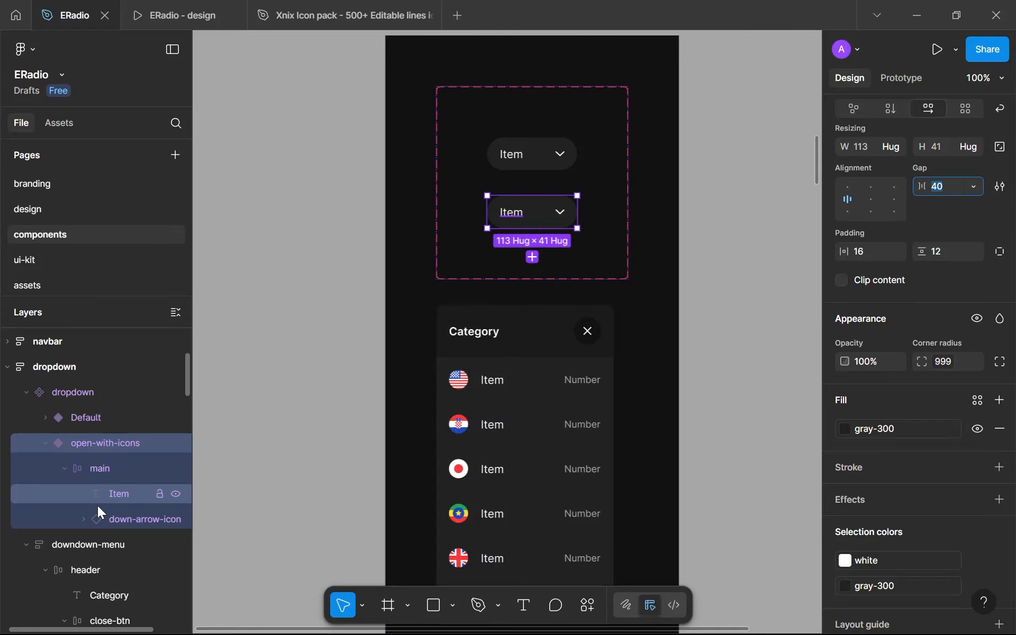
click(109, 478)
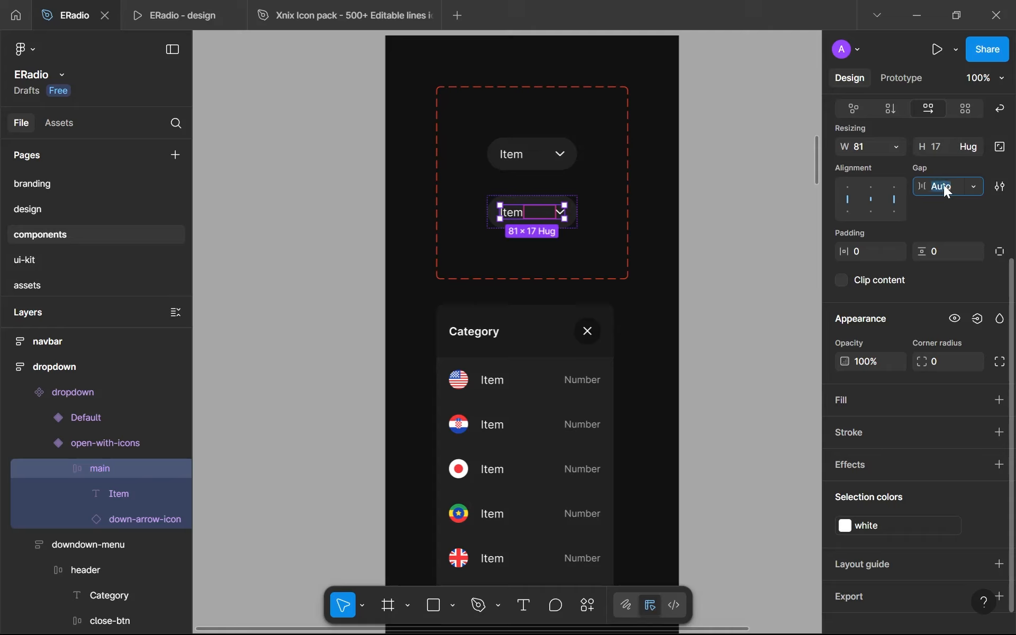
click(861, 252)
text(12)
click(945, 254)
text(16)
key(Return)
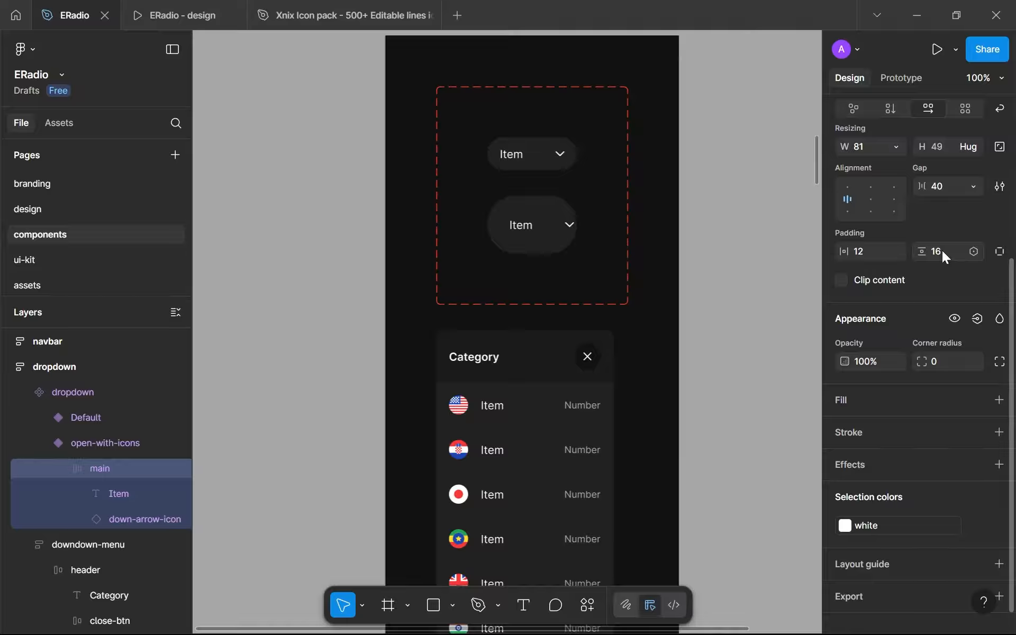
Step: Set the main frame's vertical padding to 12 and horizontal padding to 16, and make its width hug the contents
click(943, 250)
text(12)
click(862, 255)
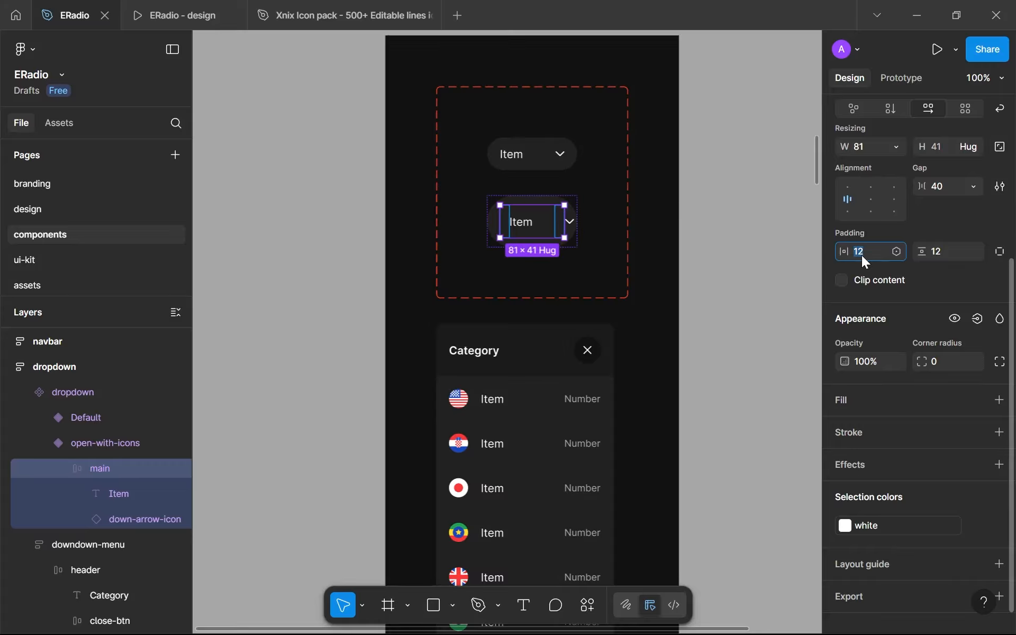
click(127, 449)
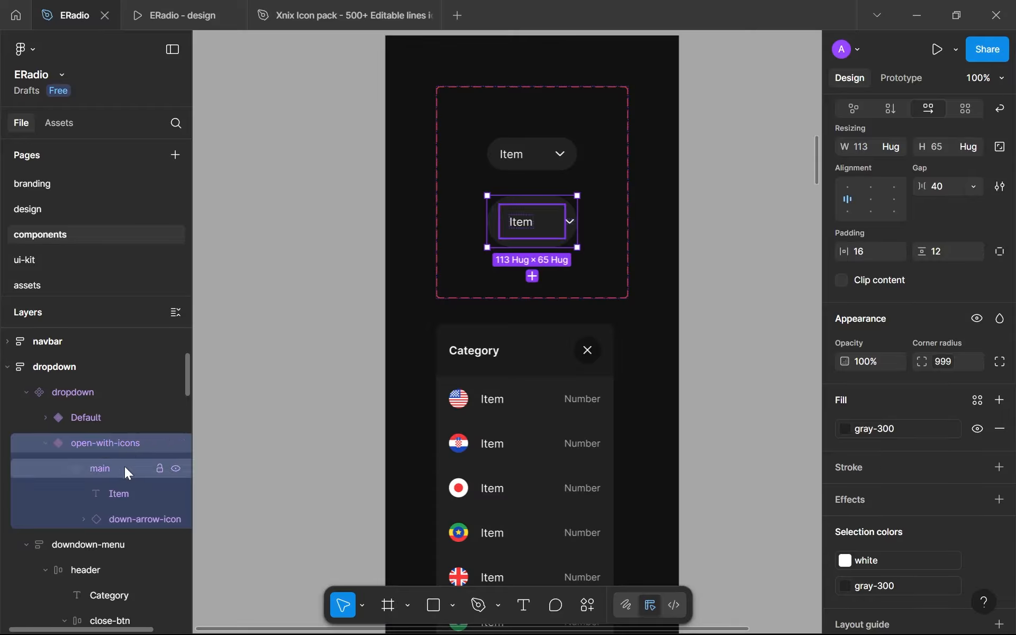
click(124, 466)
click(864, 259)
text(16)
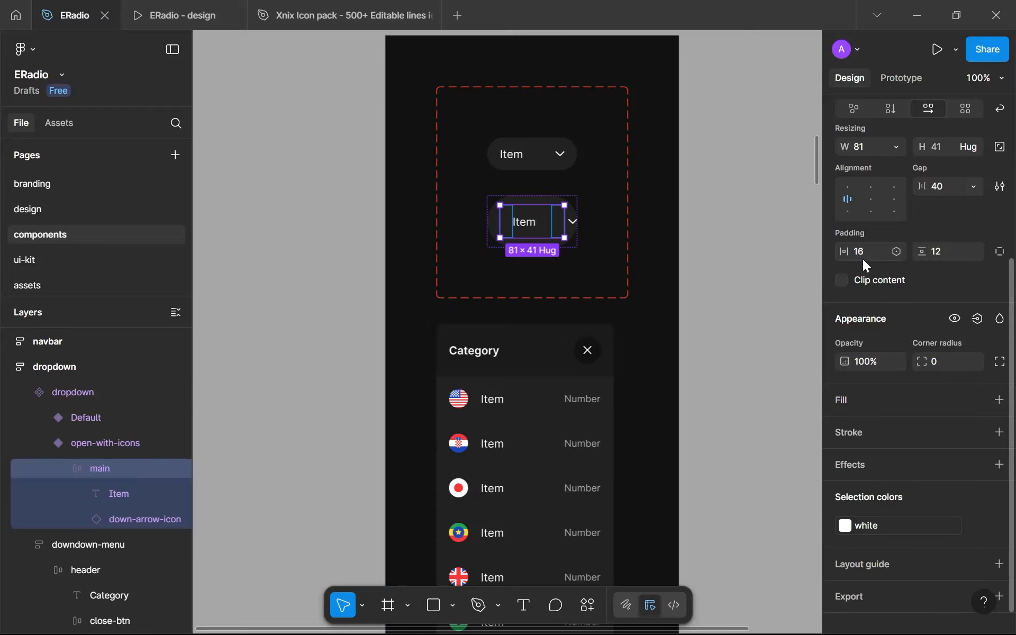
key(Return)
click(897, 148)
click(879, 168)
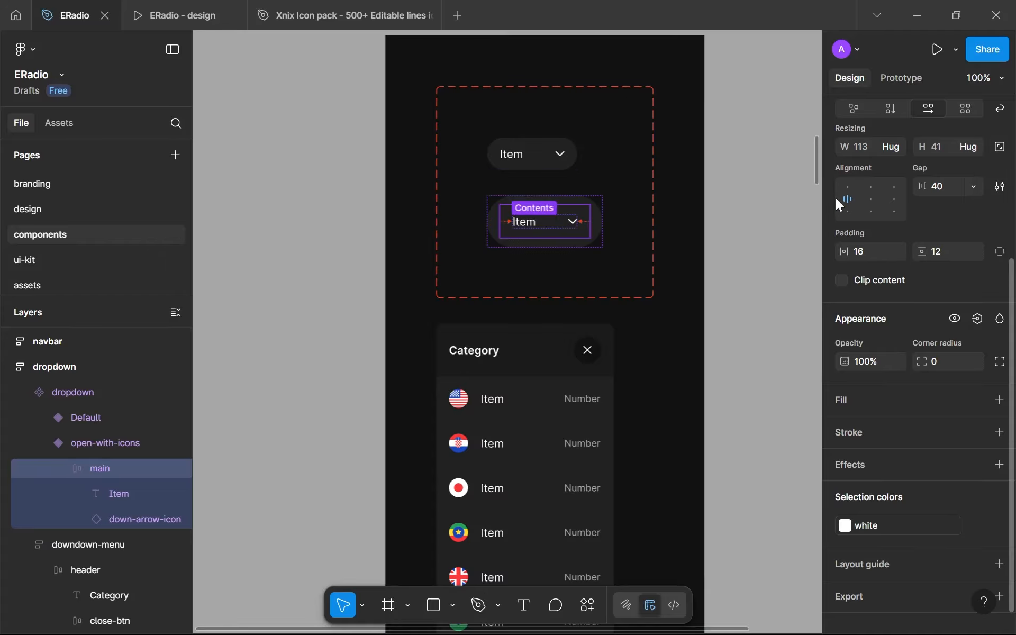
Step: Set the open-with-icons variant's gap, vertical padding and horizontal padding to 0
click(95, 443)
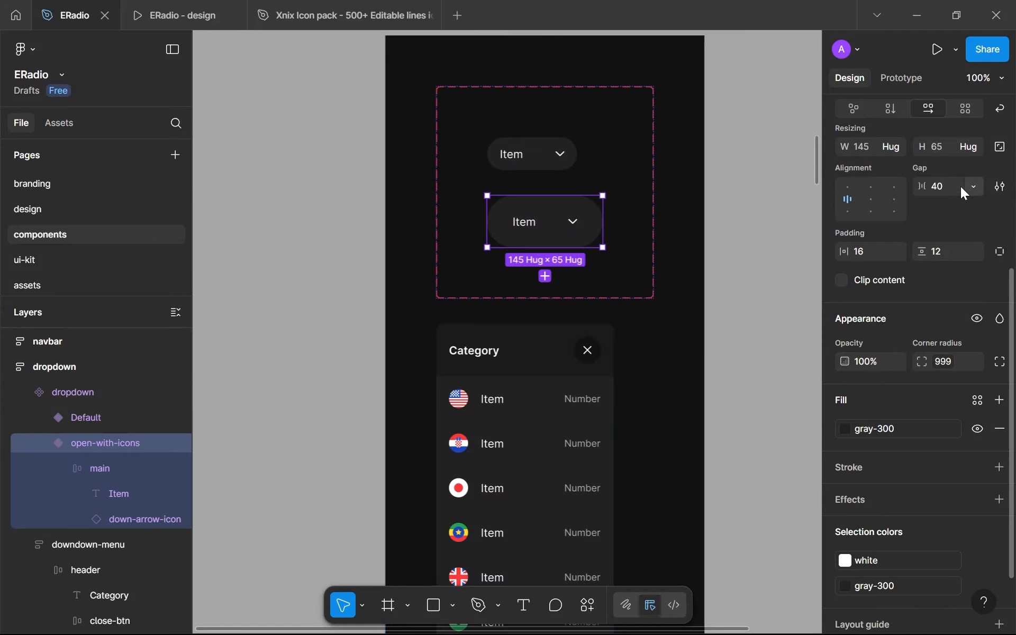
text(0)
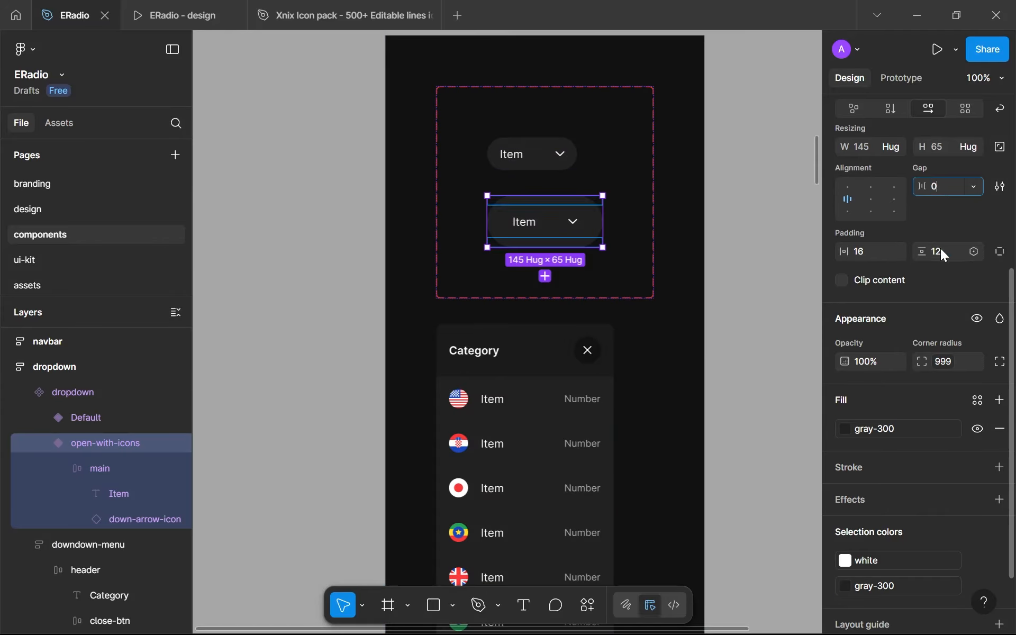
click(941, 249)
text(0)
click(888, 251)
text(0)
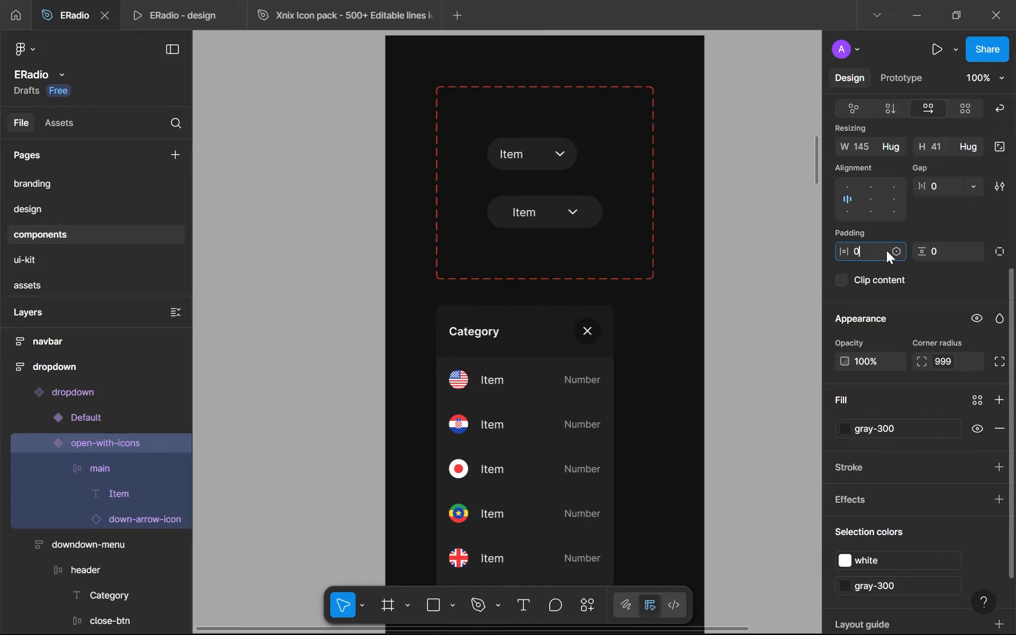
key(Return)
scroll(903, 290, down, 2)
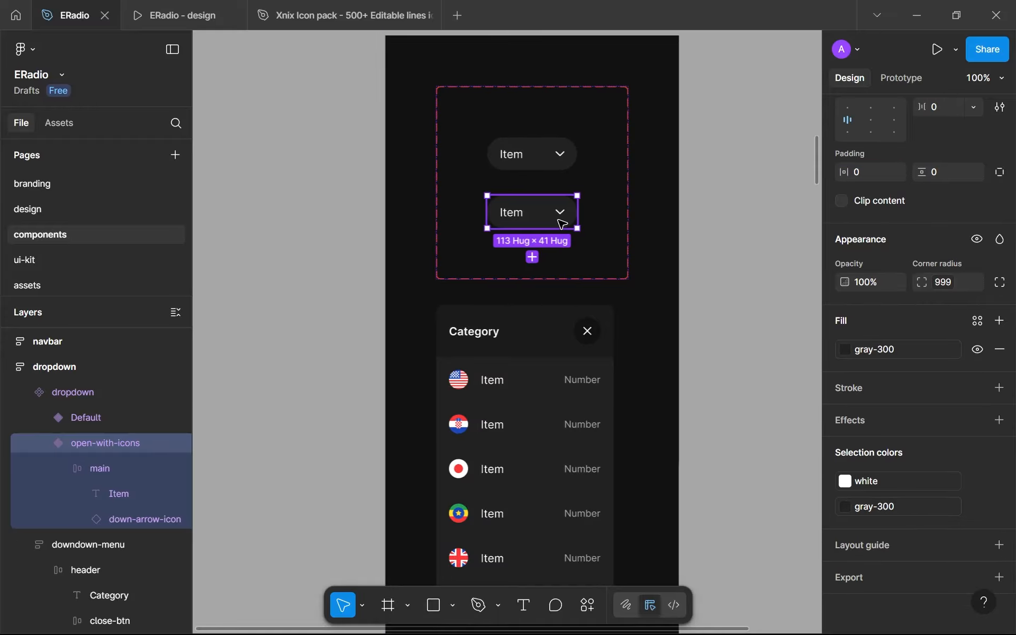
Step: Remove the gray-300 fill from the open-with-icons variant
scroll(524, 243, up, 1)
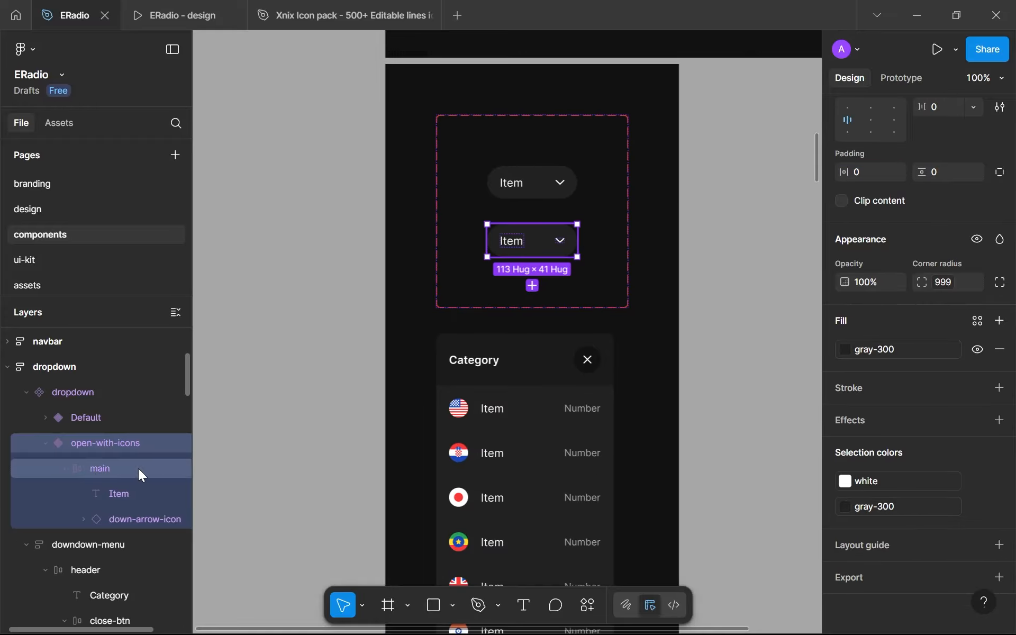
click(97, 473)
click(95, 447)
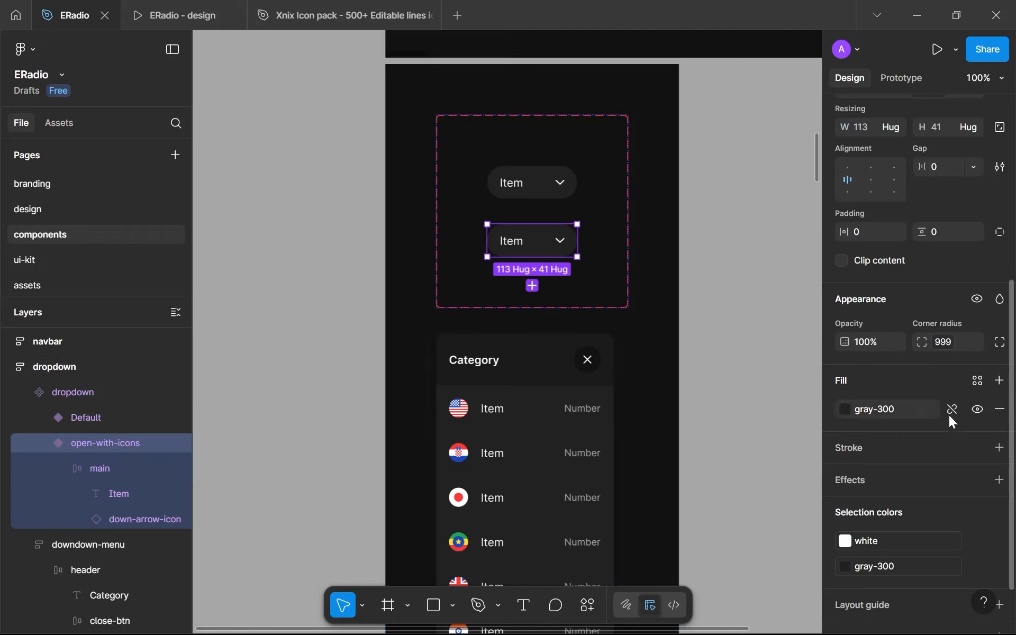
click(998, 412)
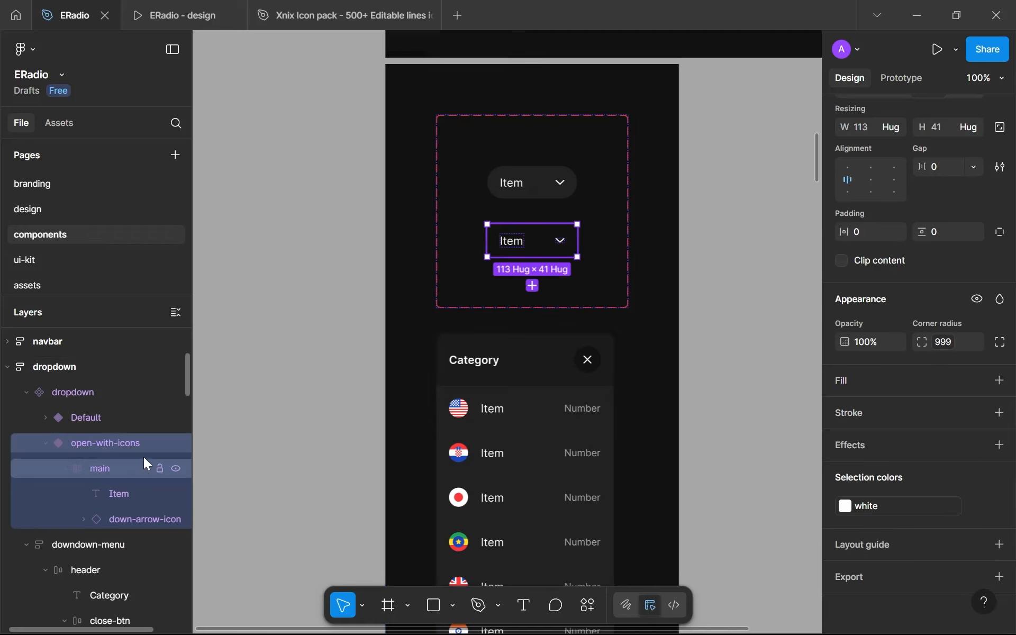
Step: Apply the gray-300 library colour as the fill of the main frame inside the open-with-icons variant
click(128, 464)
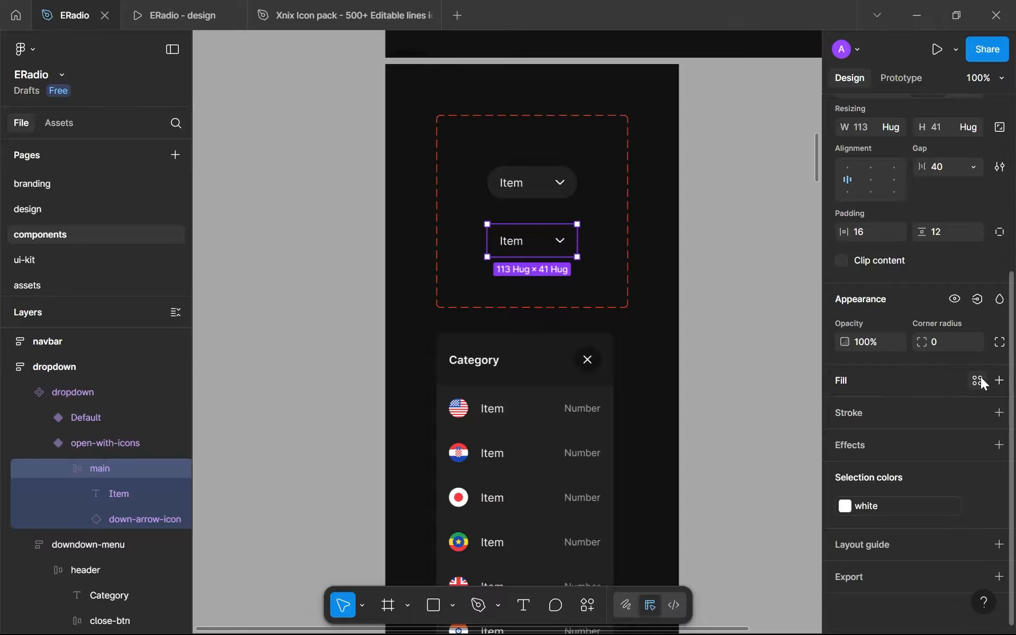
click(978, 380)
scroll(736, 450, down, 3)
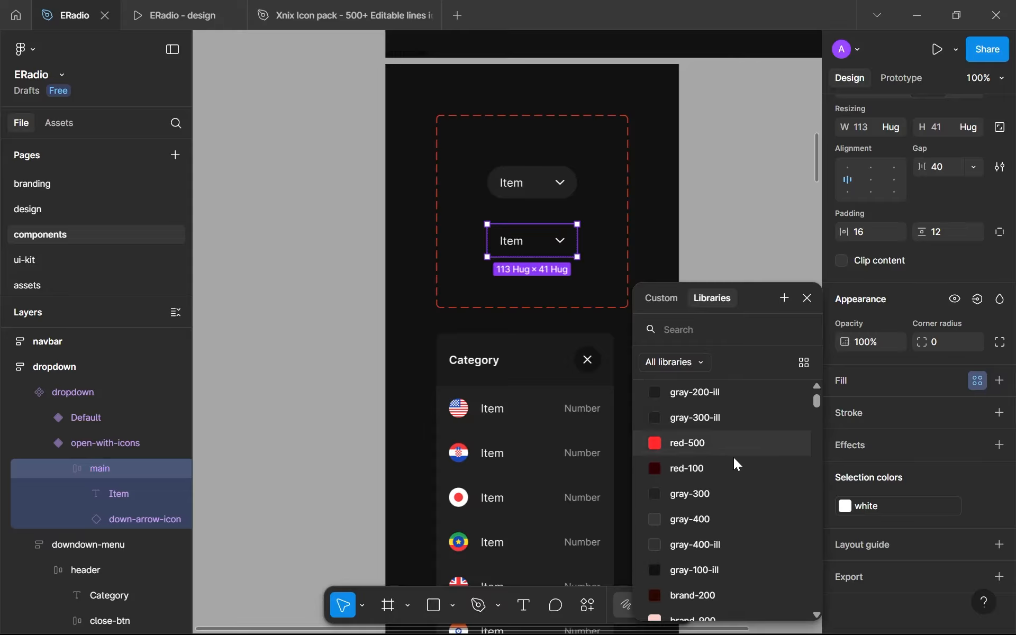
click(723, 489)
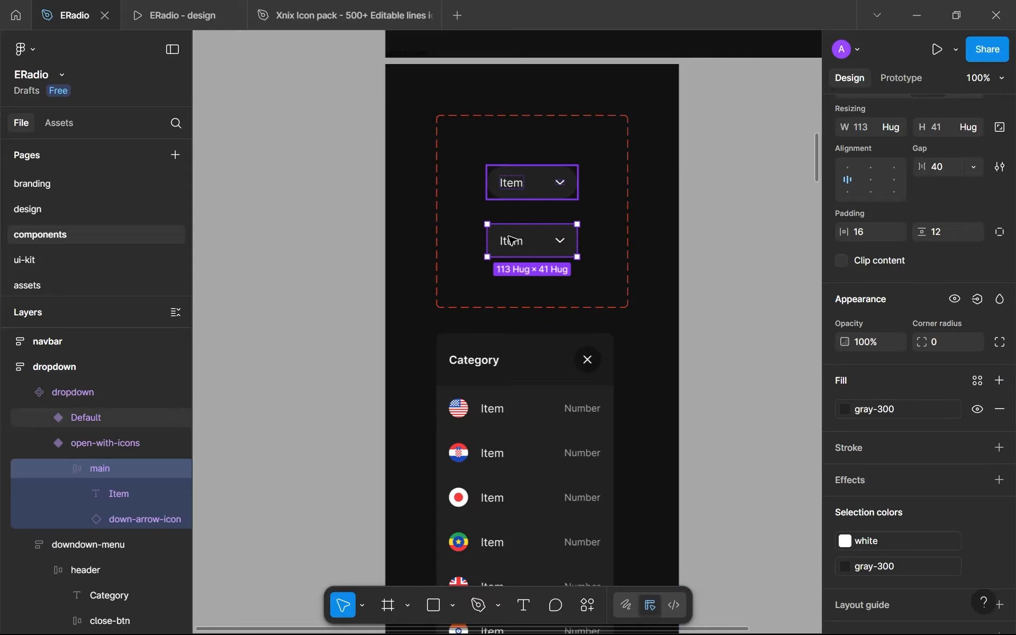
Step: Cut the downdown-menu frame with the Category header out of the dropdown frame
click(495, 355)
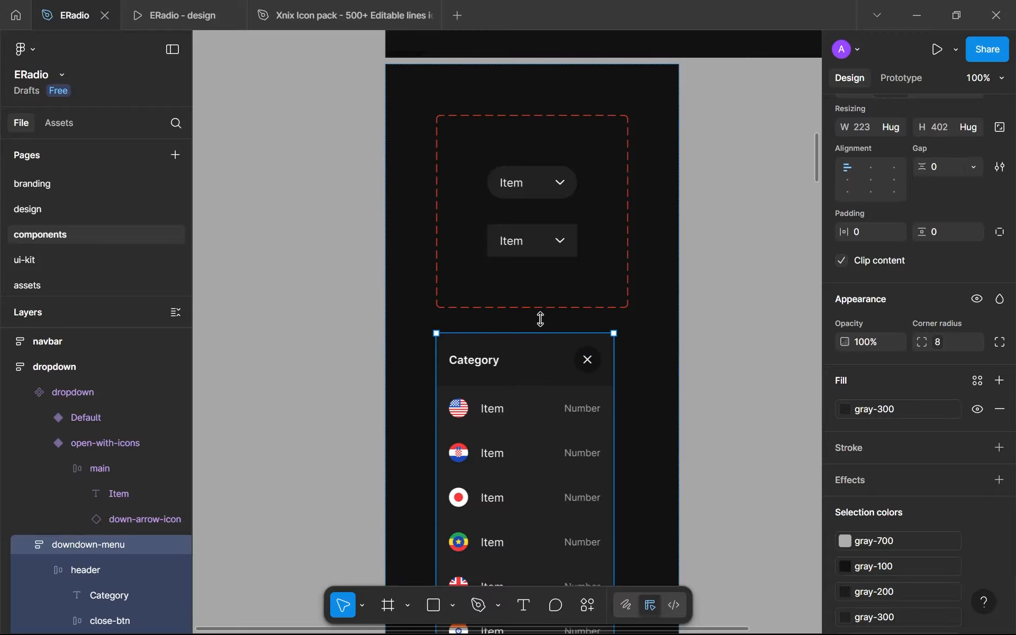
scroll(532, 243, up, 2)
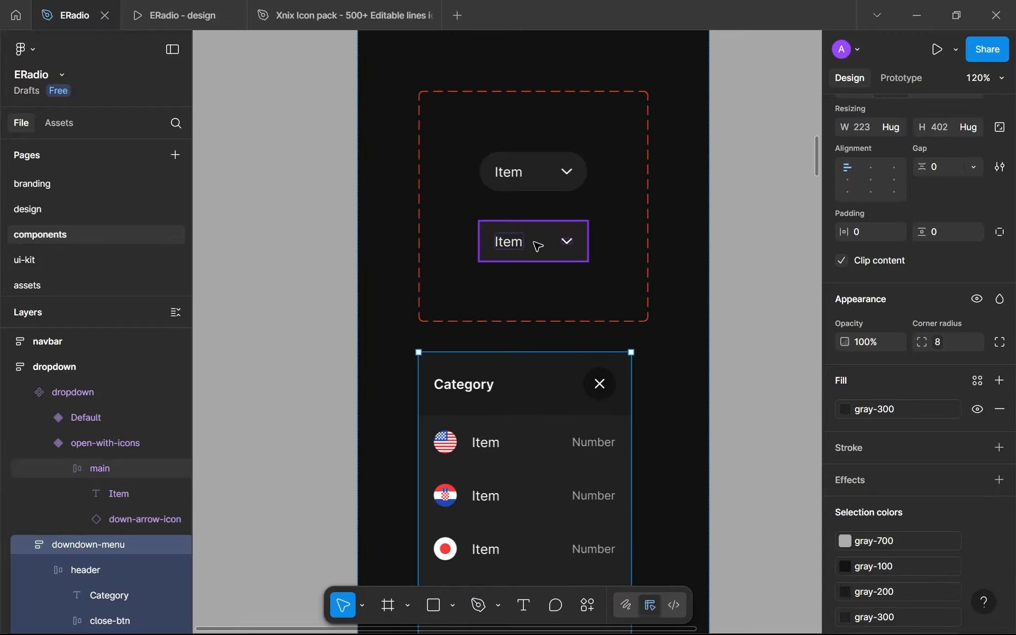
key(Delete)
Step: Apply the 999 corner radius variable to the main frame inside the open-with-icons variant
click(539, 245)
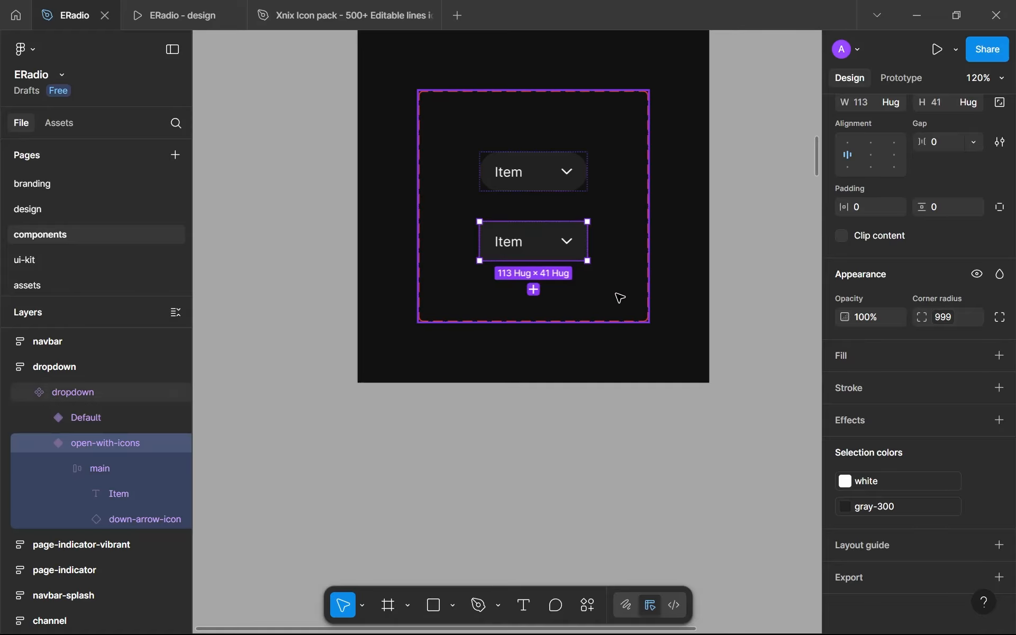
scroll(593, 241, up, 3)
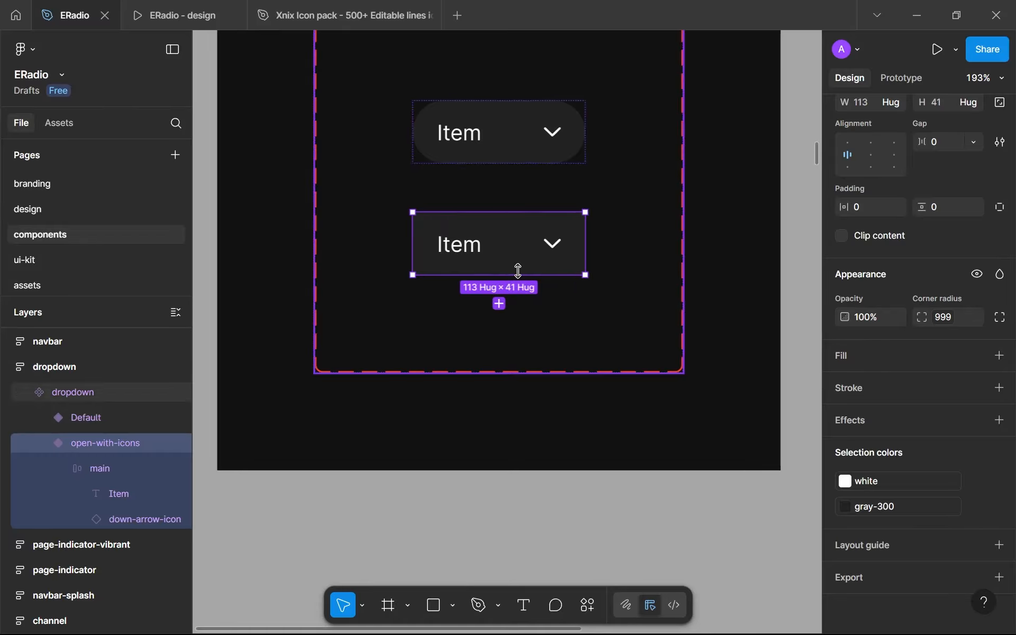
click(493, 258)
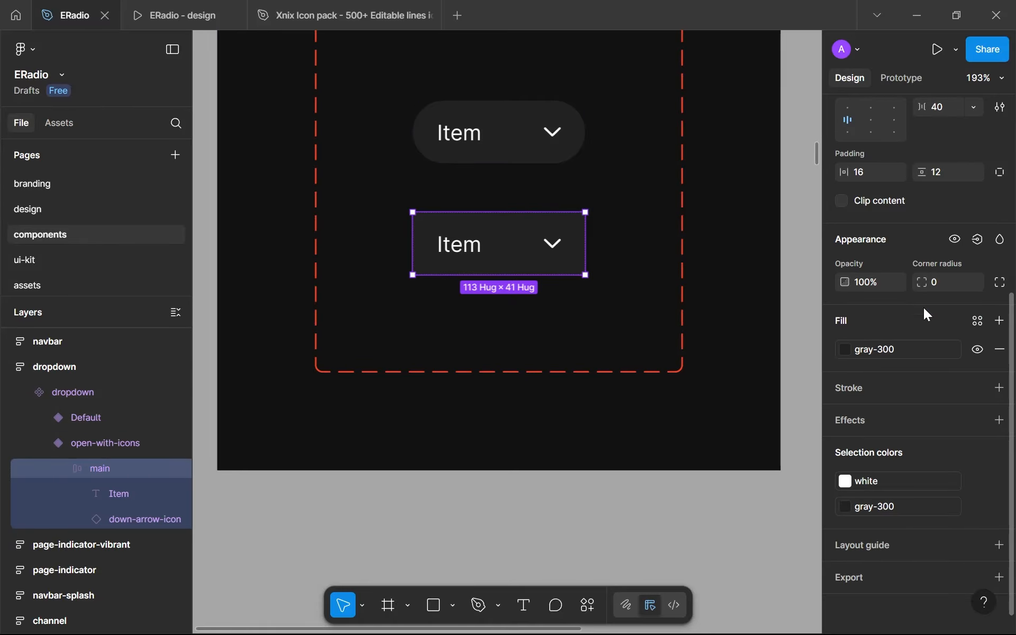
click(972, 288)
click(898, 373)
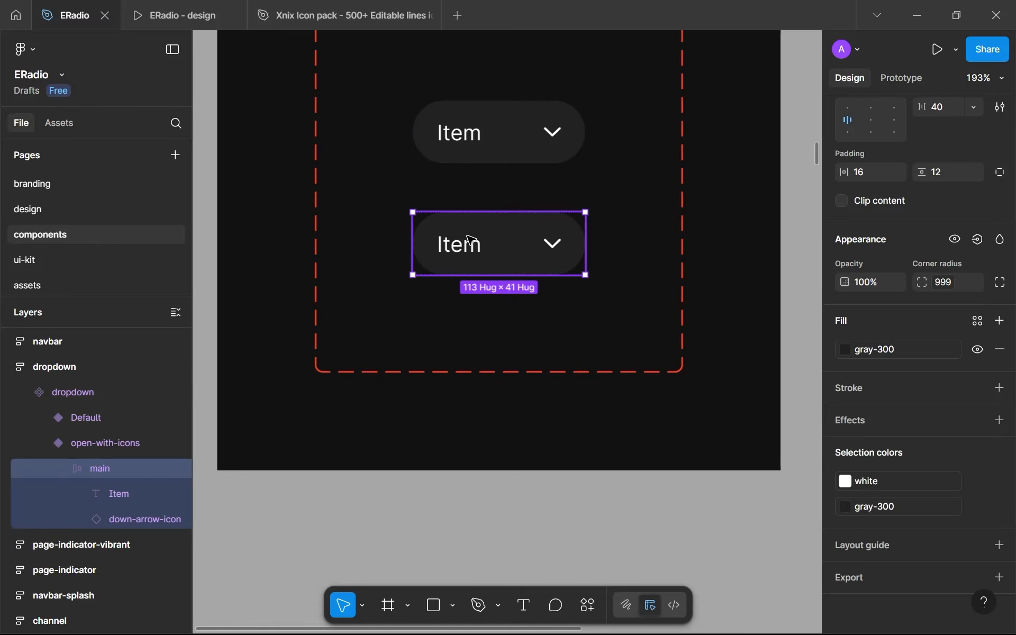
Step: Paste the downdown-menu frame into the open-with-icons variant
click(105, 442)
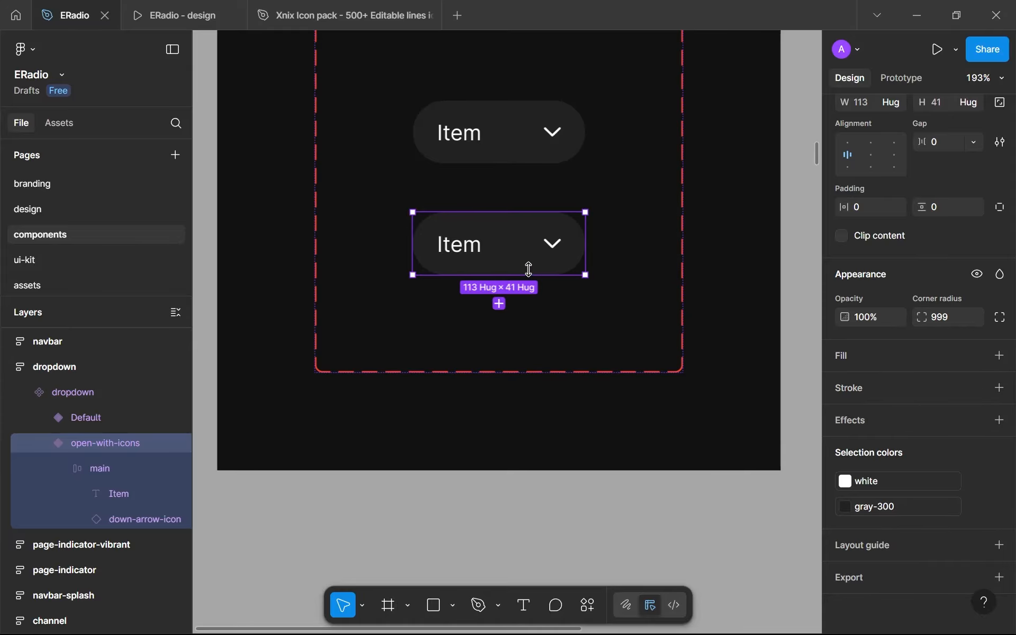
key(ctrl+v)
scroll(558, 288, down, 5)
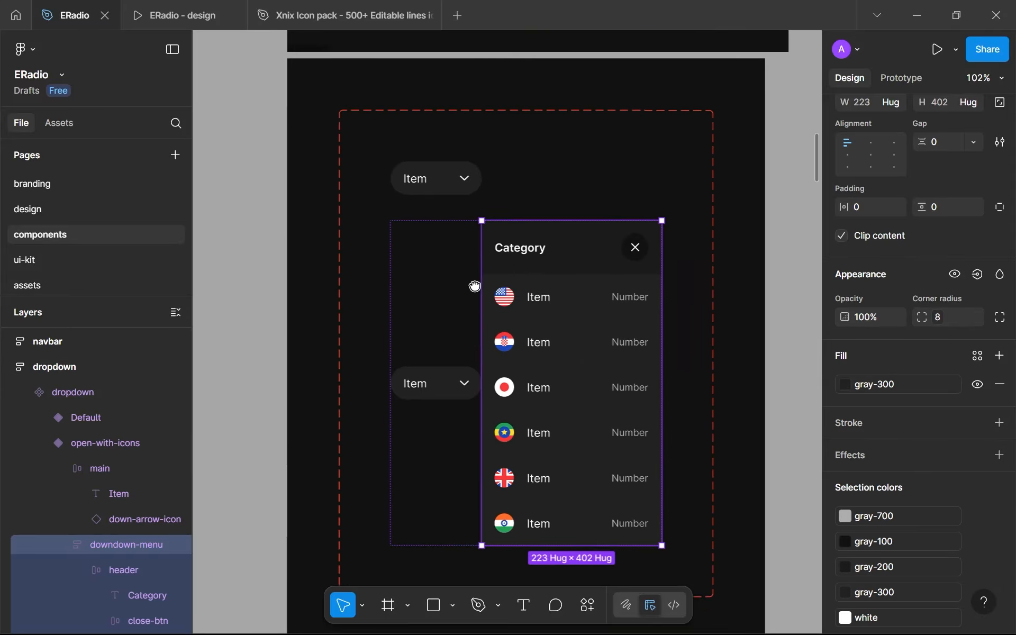
Step: Switch the open-with-icons variant's auto layout to vertical flow so the menu sits below the main frame
scroll(474, 286, up, 3)
shift+click(449, 362)
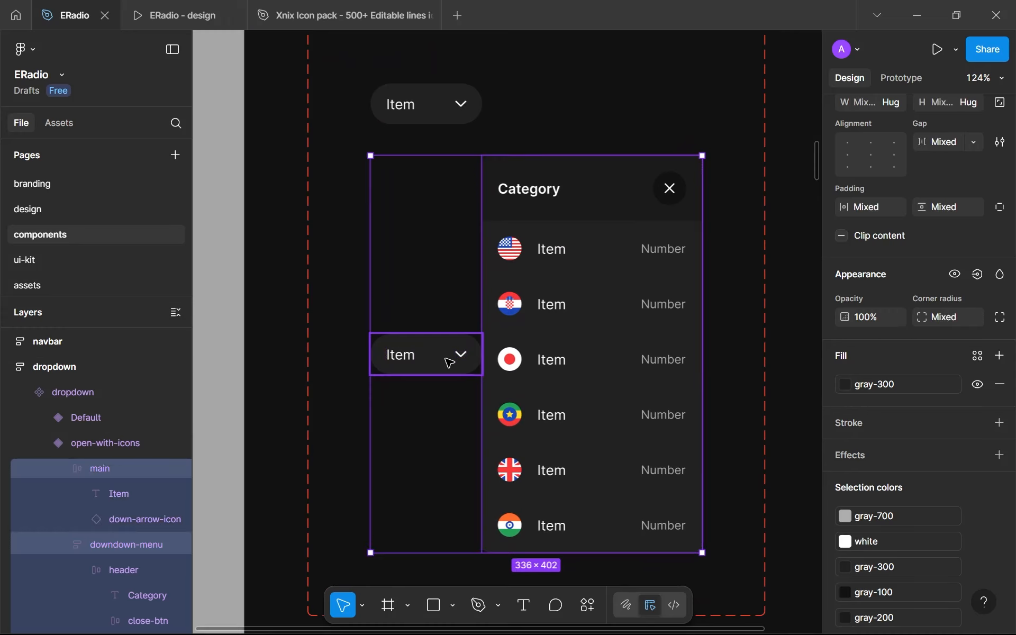
click(103, 446)
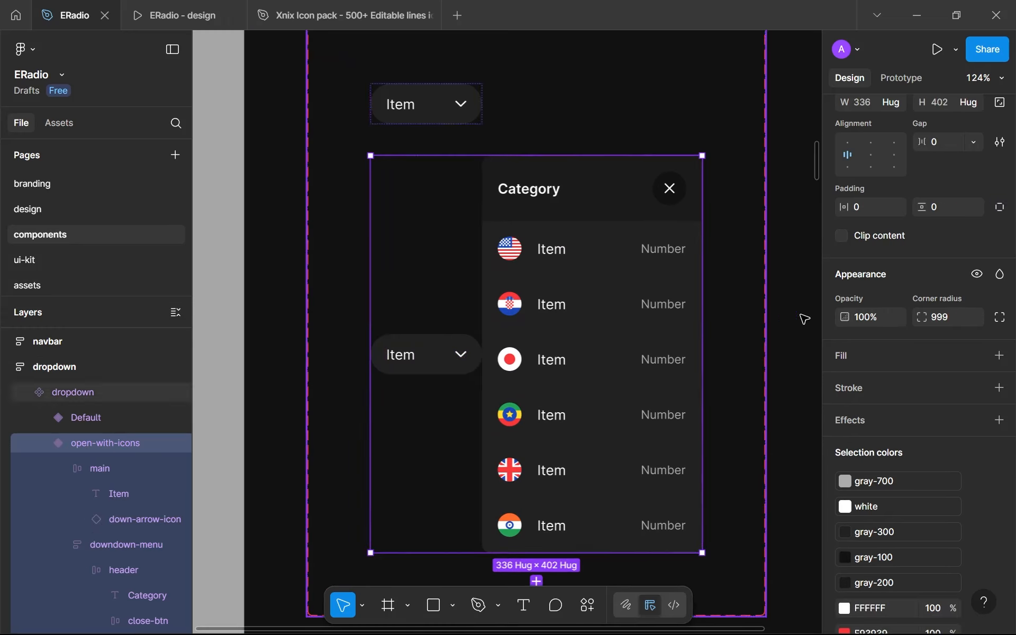
scroll(889, 288, up, 3)
click(891, 146)
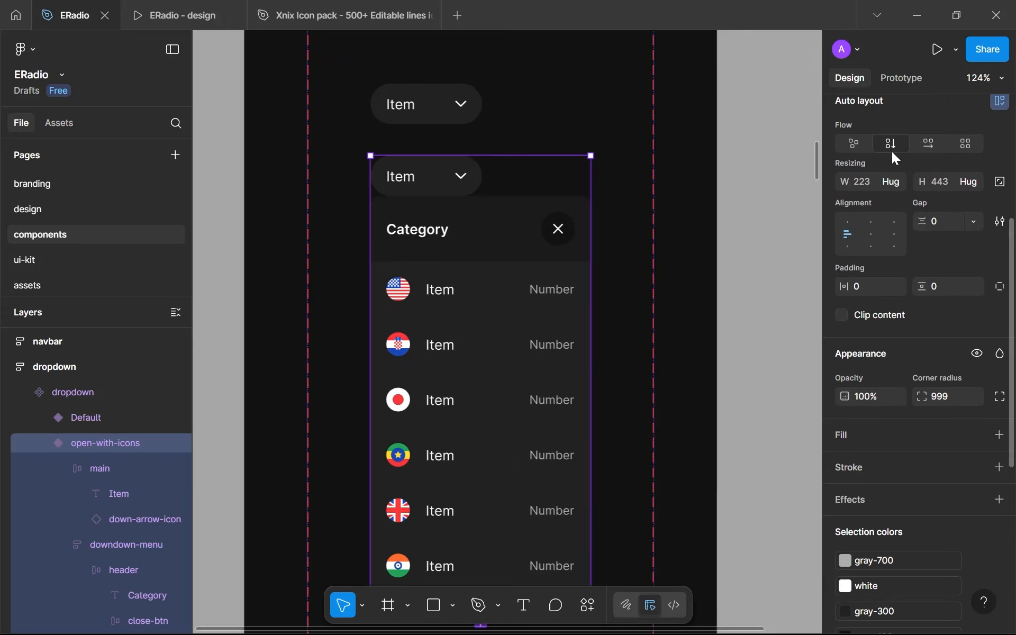
Step: Try a gap of 32 between the main frame and the downdown-menu in the open-with-icons variant
click(936, 223)
text(32)
key(Return)
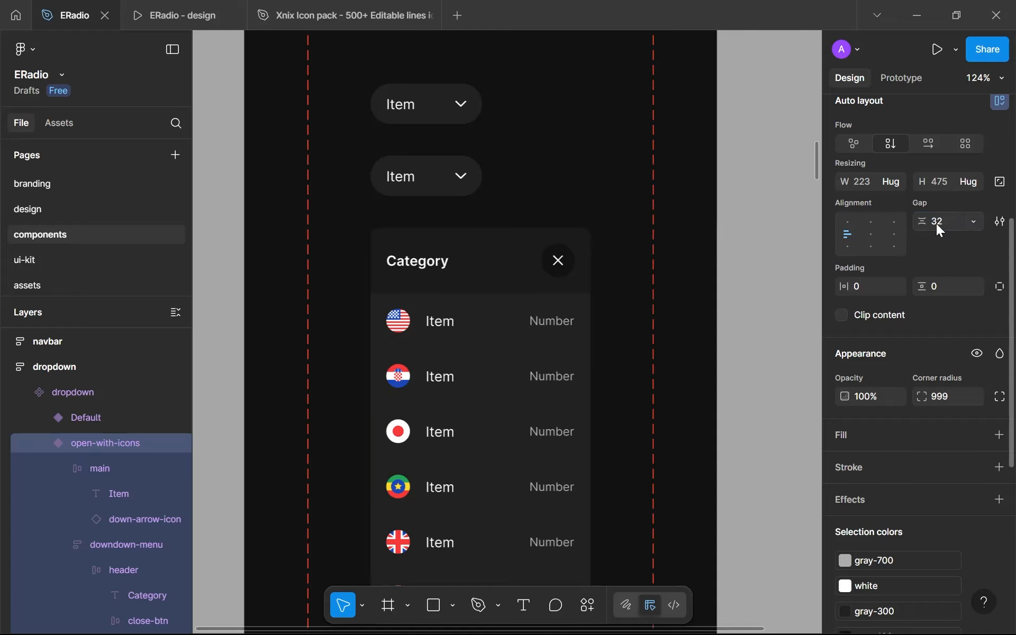
Step: Set the gap between the main frame and the downdown-menu in the open-with-icons variant to 16 and clear the selection
click(936, 224)
text(16)
key(Return)
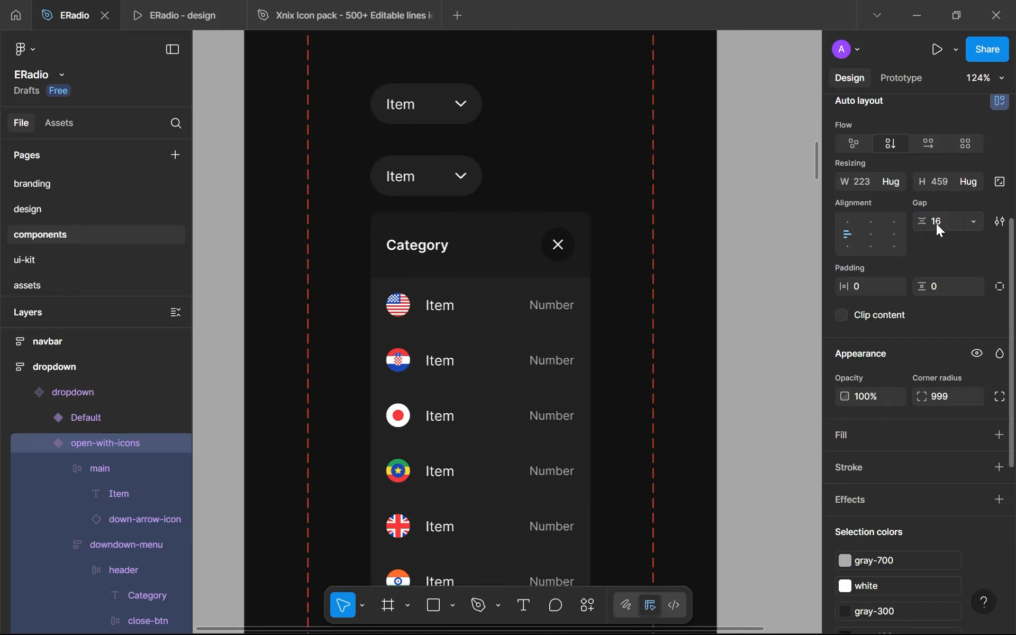
scroll(782, 296, down, 5)
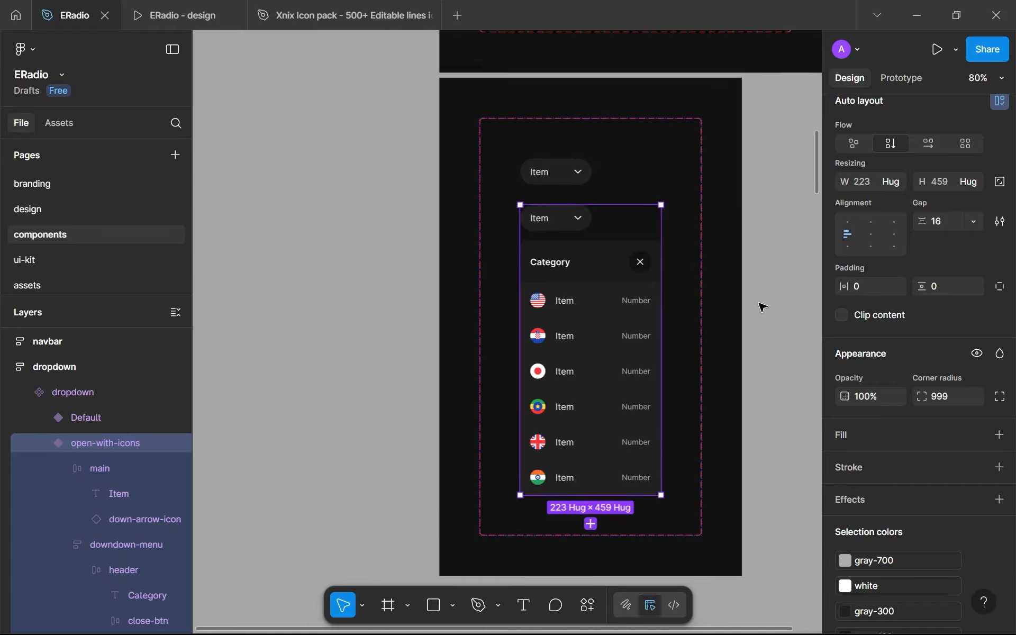
click(787, 337)
drag(785, 335, 761, 322)
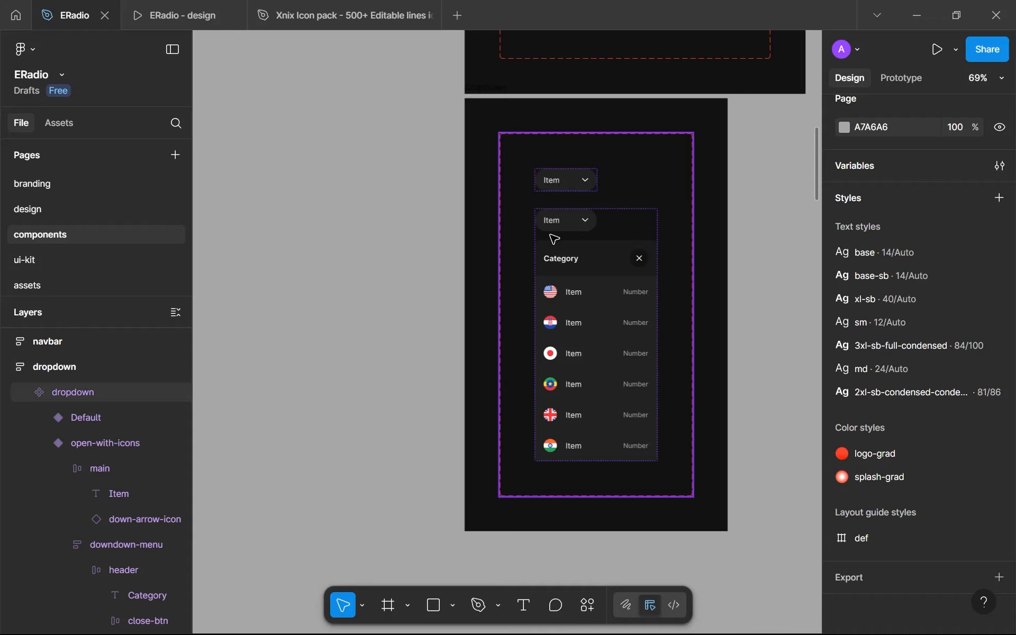
scroll(623, 263, up, 5)
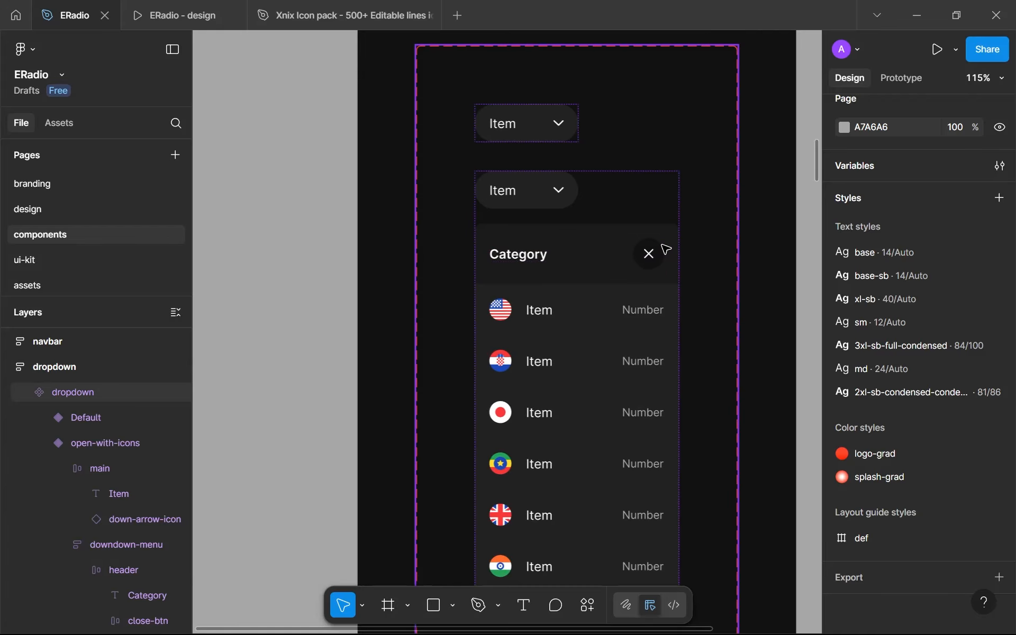
Step: Examine the open-with-icons variant's trigger, Category header and flag item rows alongside the neighbouring navbar component
scroll(654, 260, up, 2)
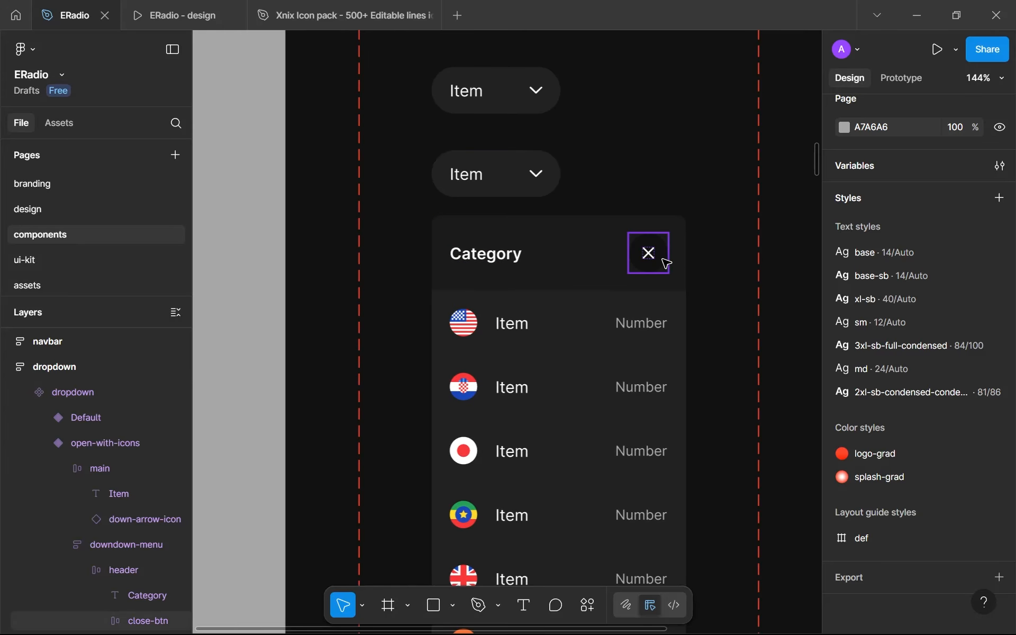
scroll(663, 263, up, 4)
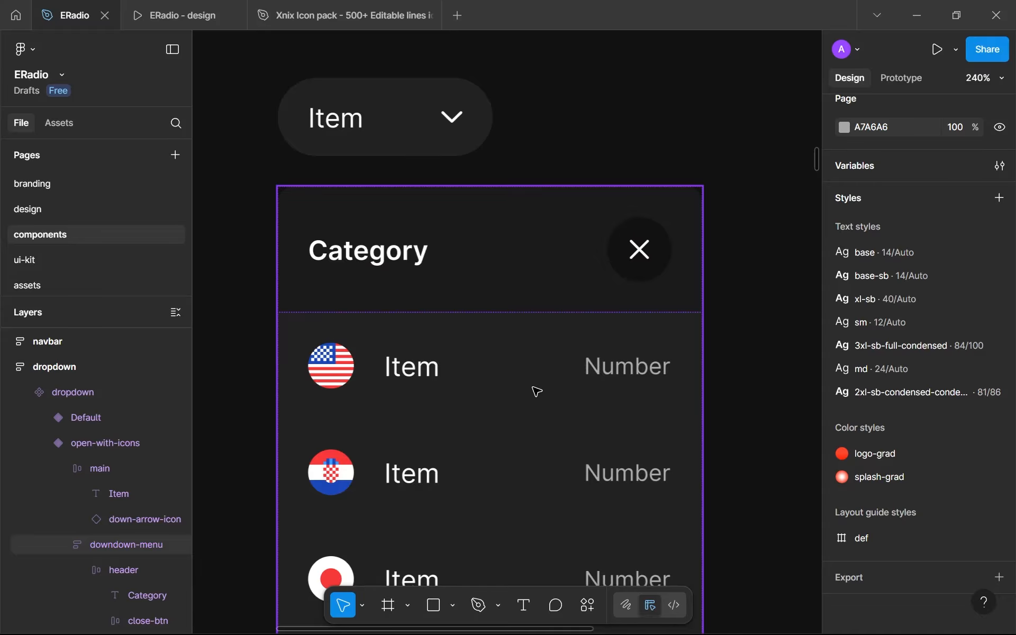
scroll(534, 454, down, 2)
scroll(534, 458, down, 5)
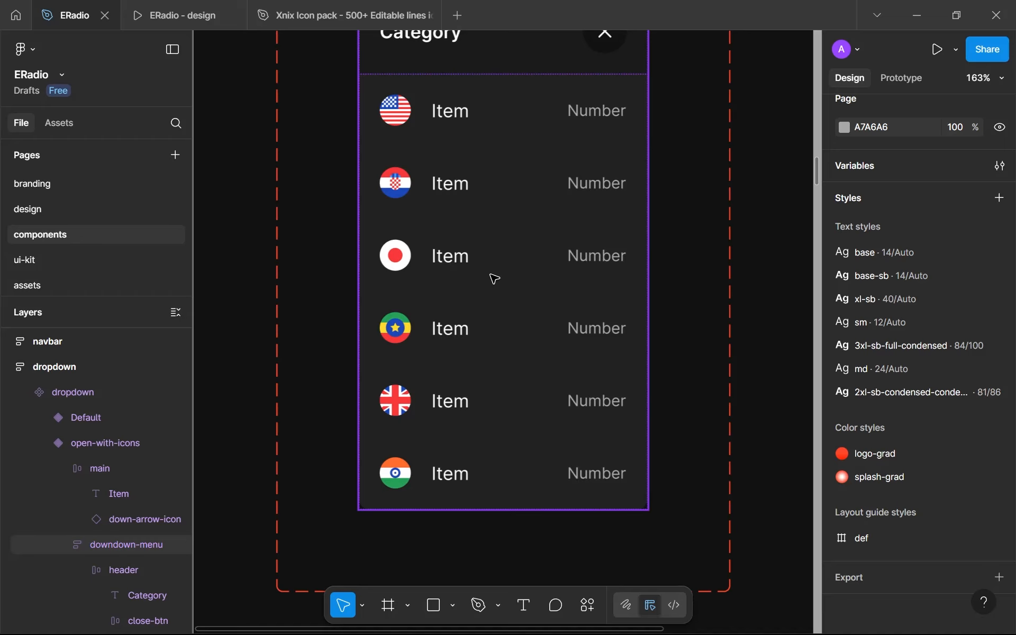
scroll(492, 277, down, 5)
scroll(574, 173, up, 1)
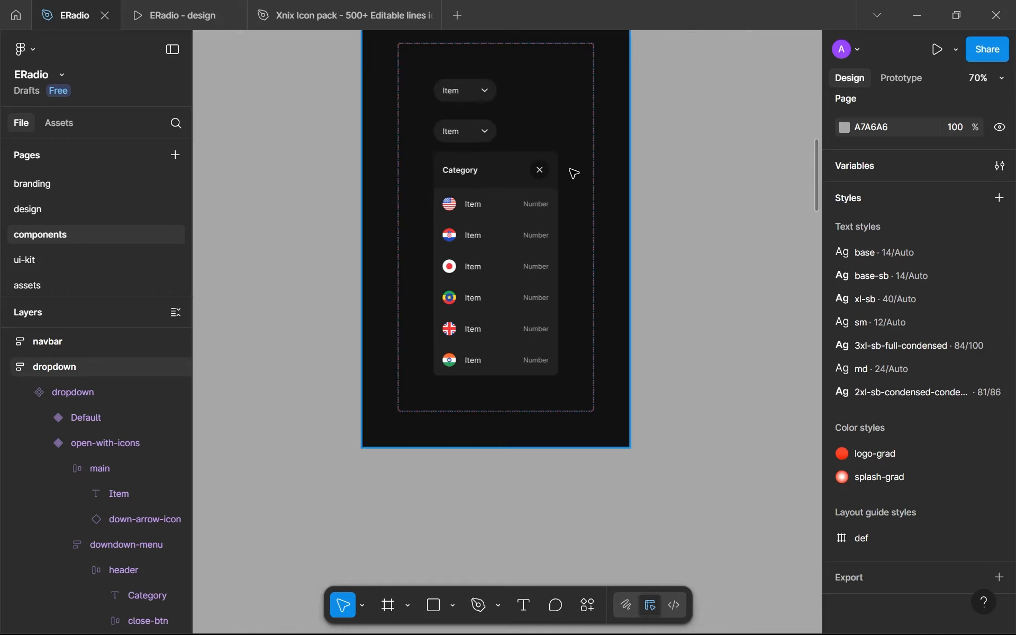
scroll(556, 170, down, 4)
drag(618, 141, 446, 295)
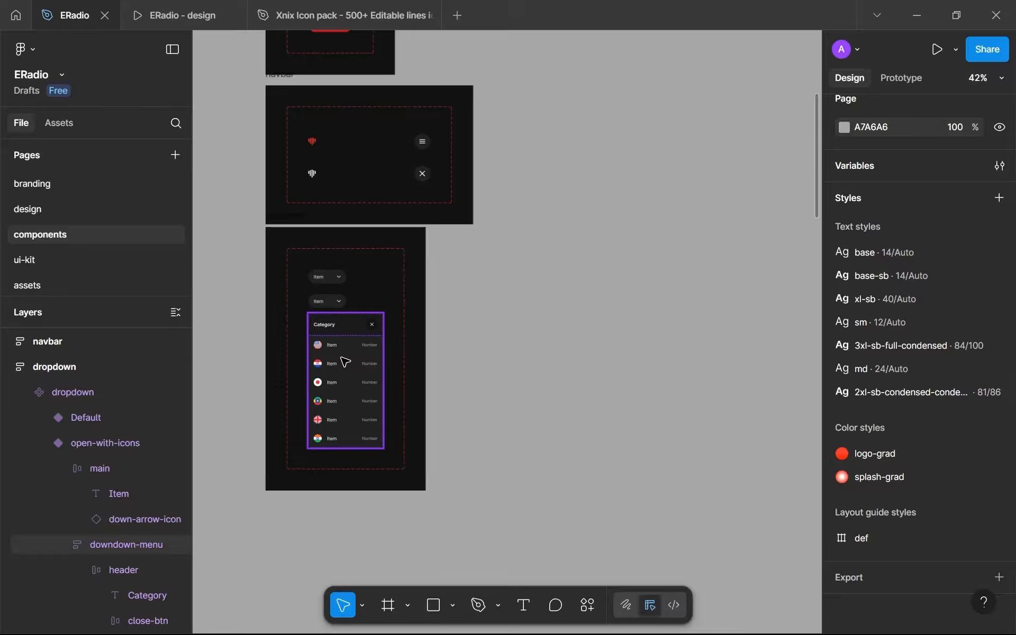
scroll(363, 352, up, 2)
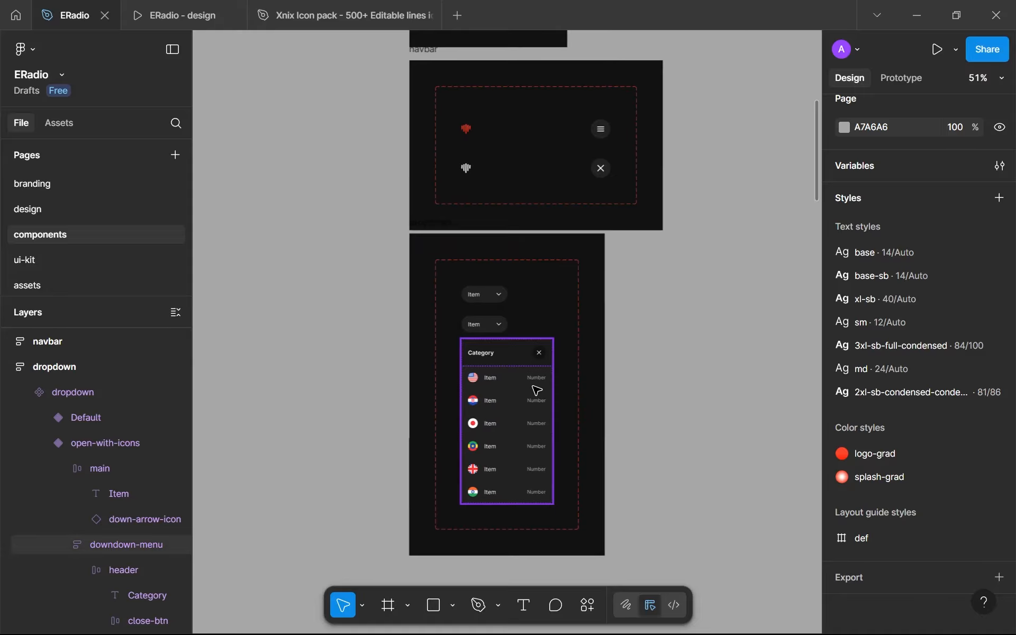
scroll(537, 390, up, 5)
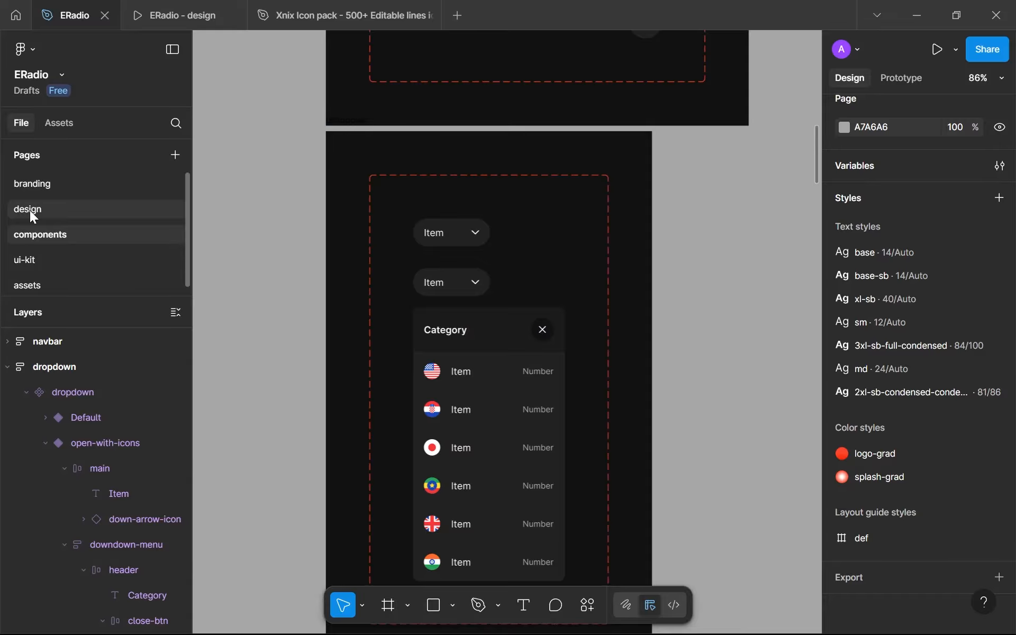
Step: Add a prototype interaction with the On click trigger to the Default dropdown variant
click(479, 243)
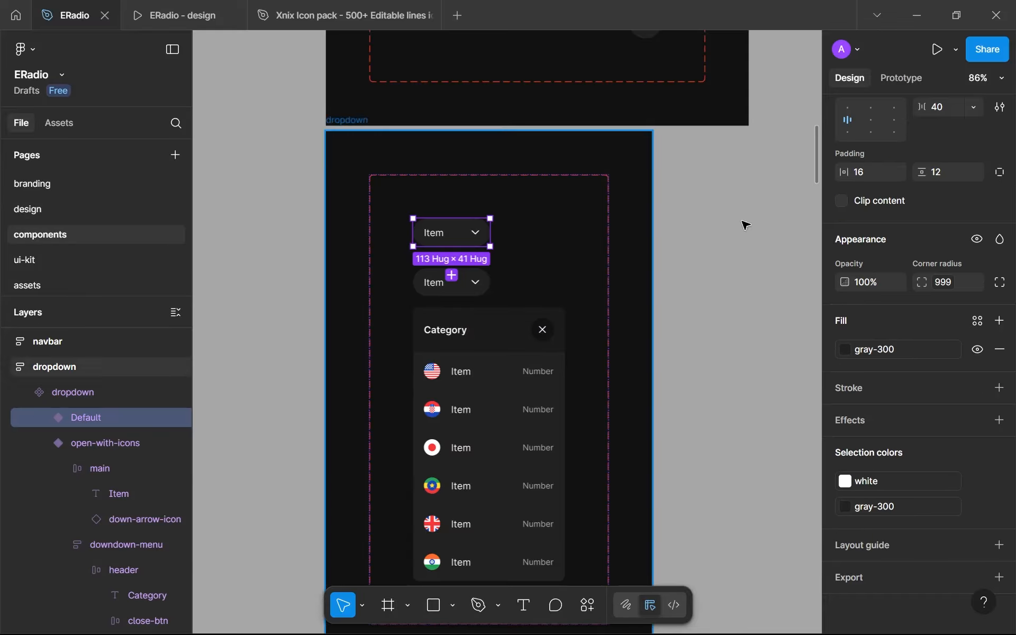
click(901, 80)
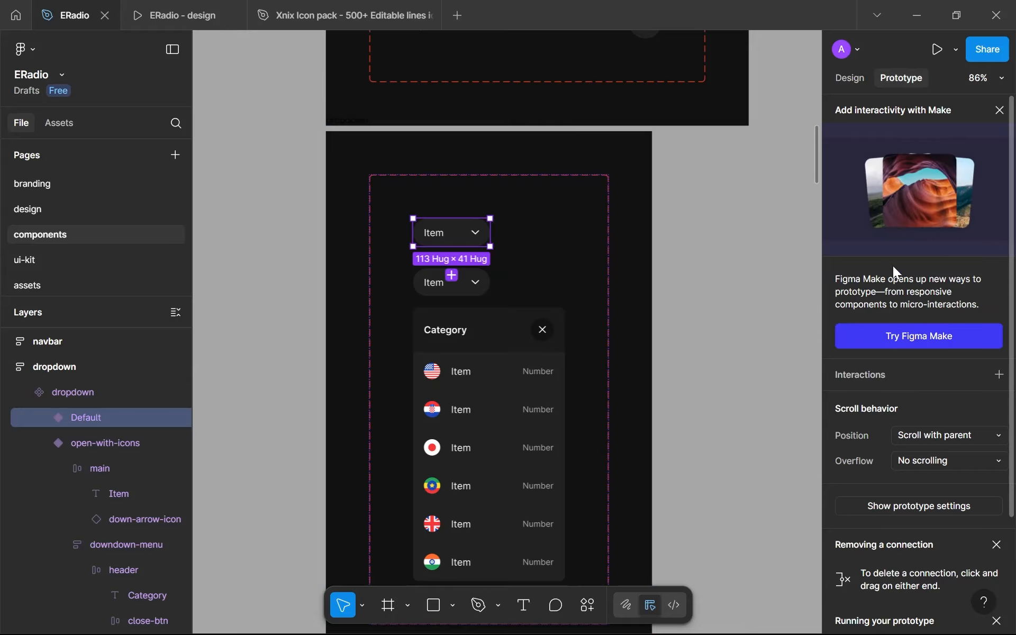
scroll(895, 344, down, 3)
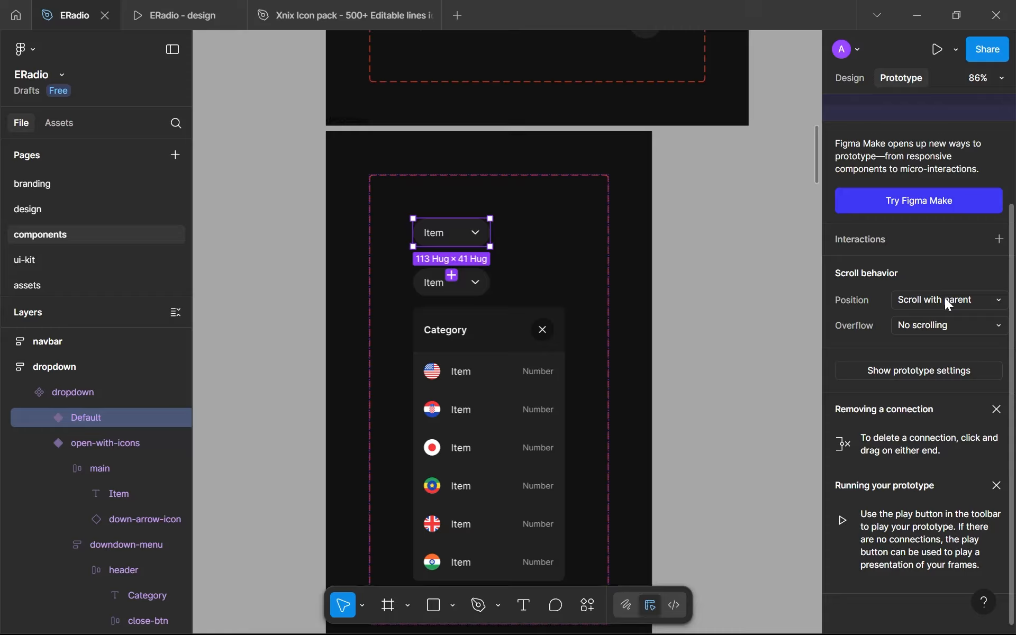
click(998, 239)
click(771, 298)
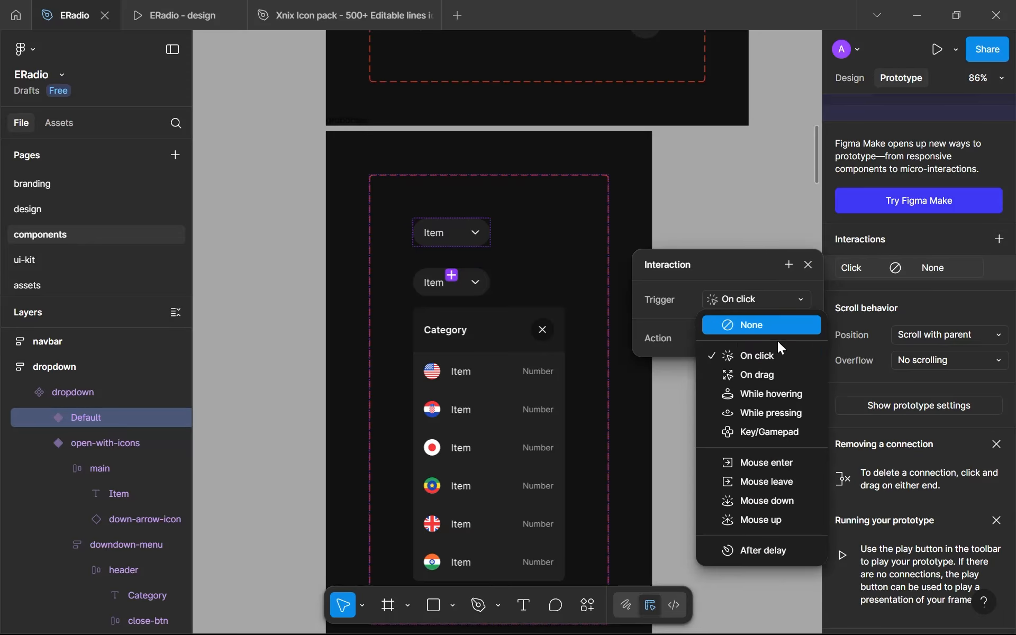
click(776, 364)
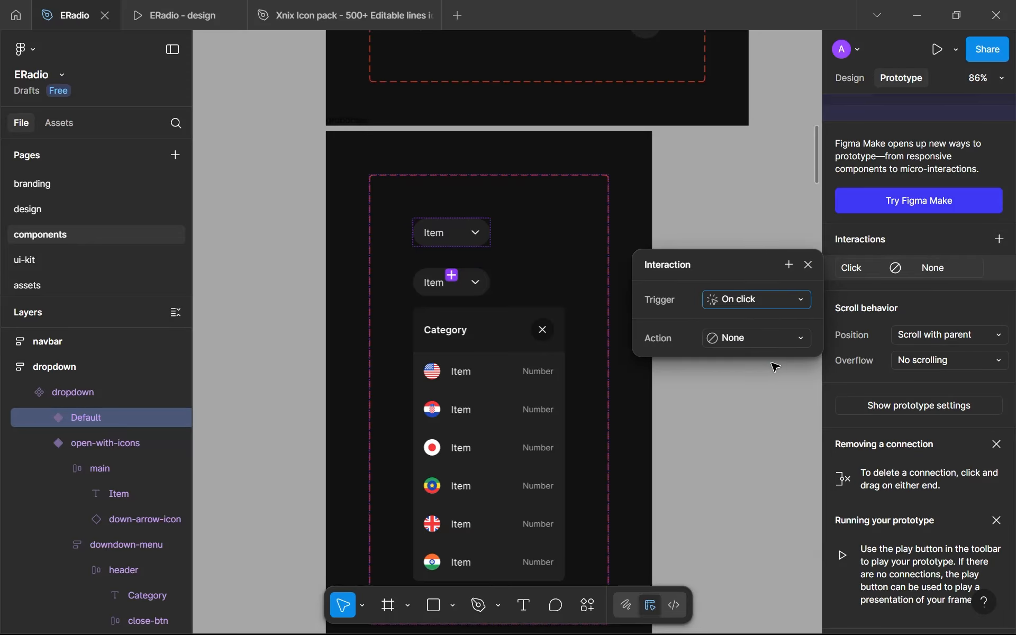
Step: Set the interaction's action to Change to the open-with-icons variant, then close its settings and clear the selection
click(758, 339)
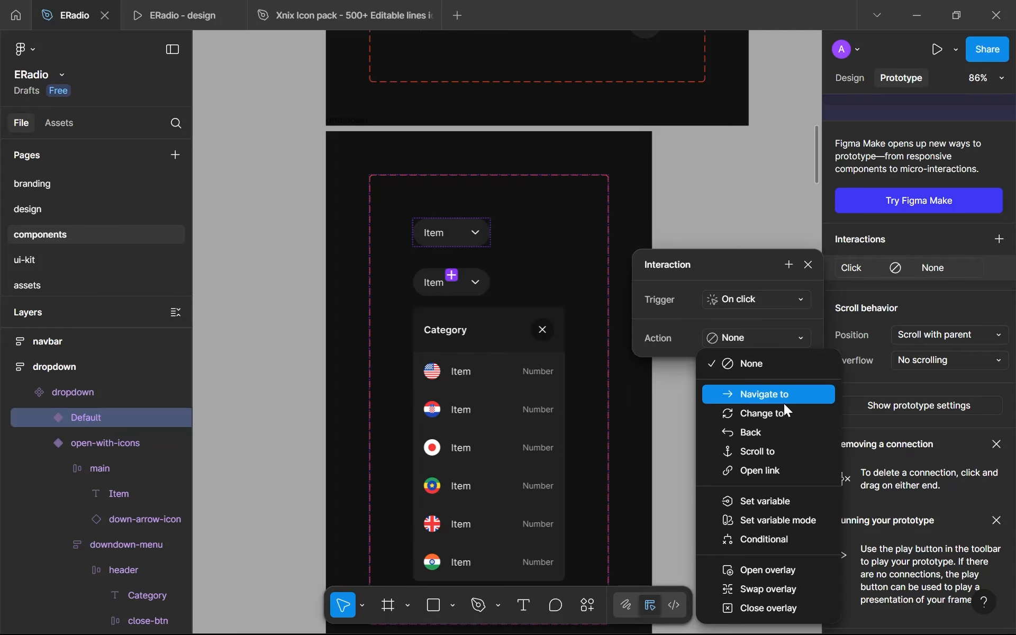
click(792, 414)
click(768, 363)
click(772, 384)
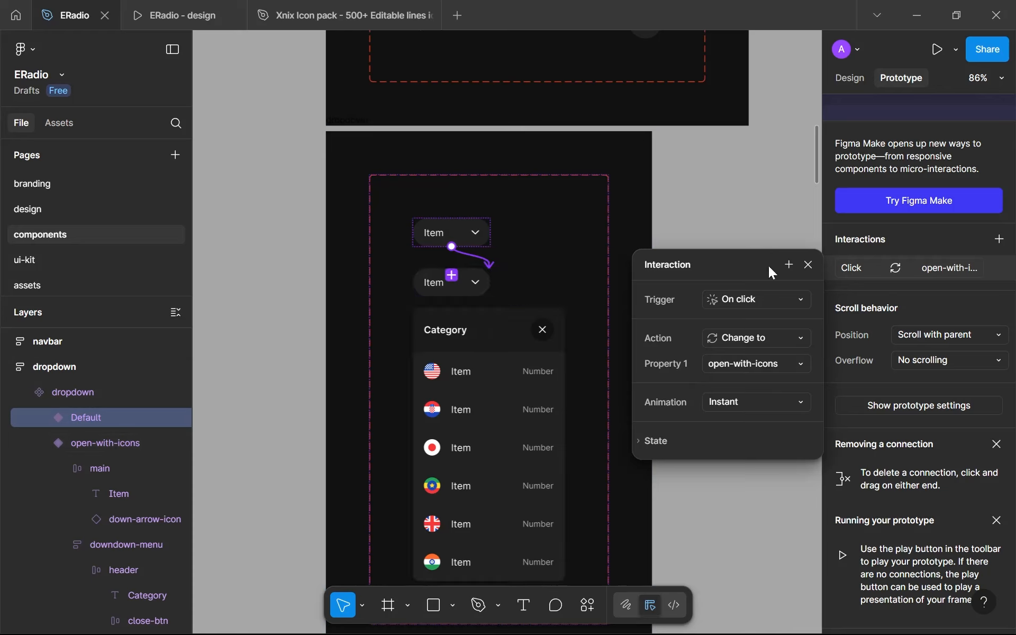
click(807, 265)
click(760, 205)
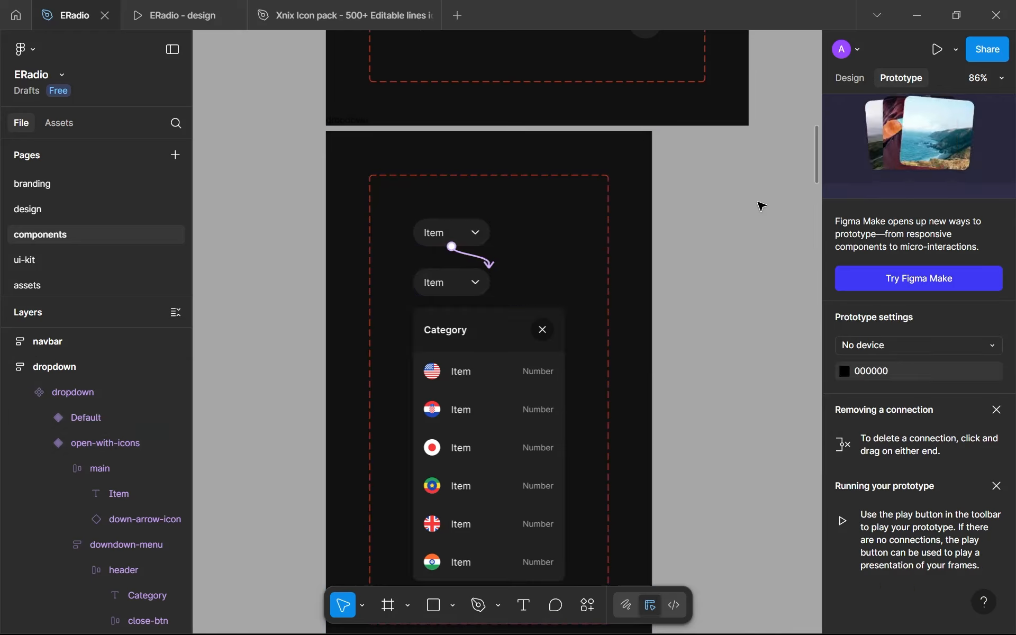
Step: Test opening the Ethiopia dropdown in the ERadio - design prototype preview, then return to the ERadio file
click(148, 6)
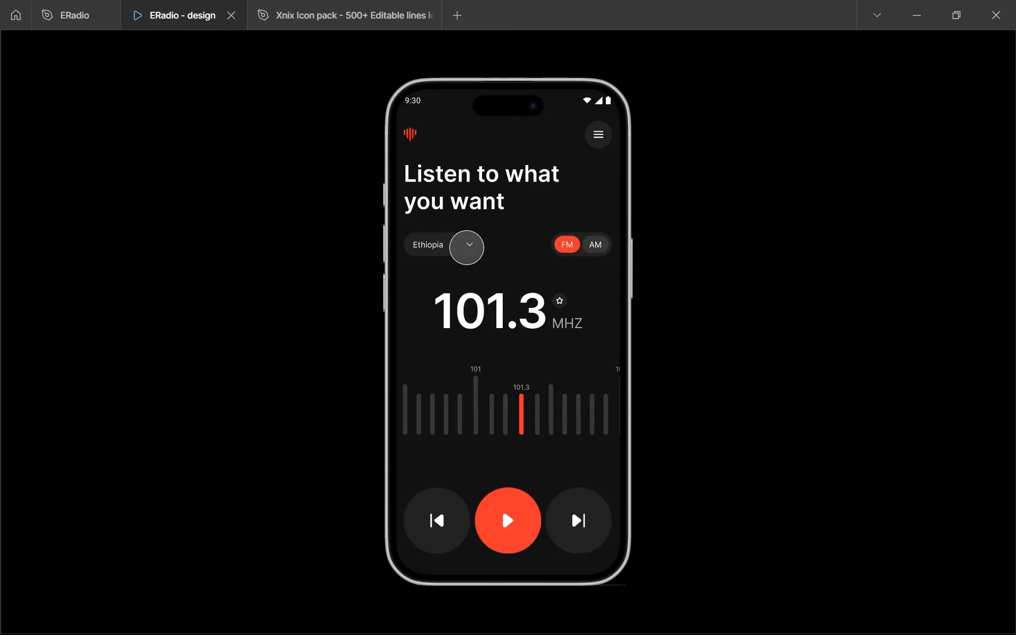
click(466, 248)
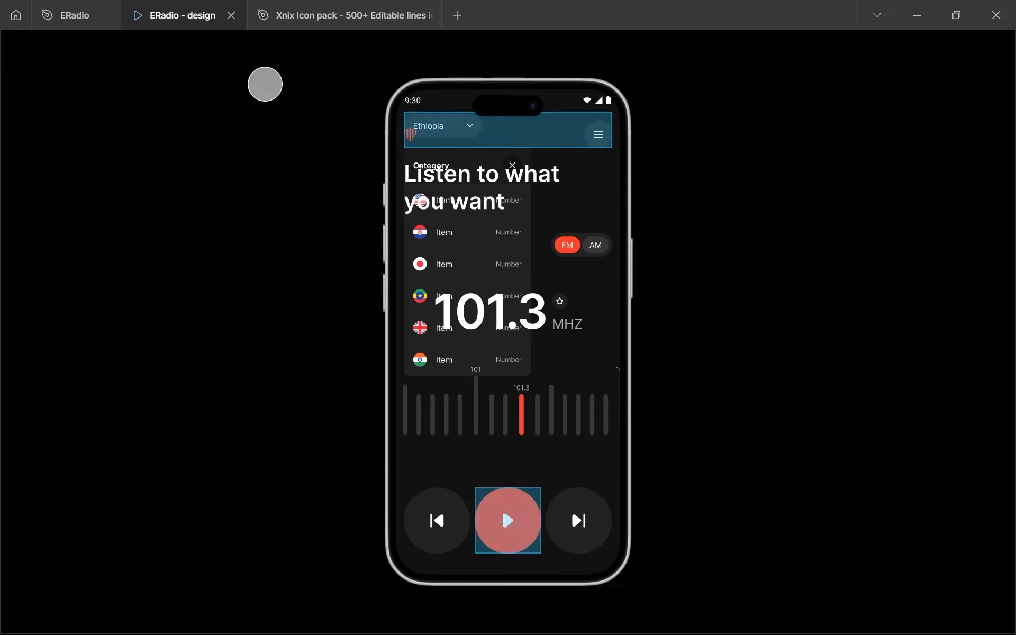
click(62, 10)
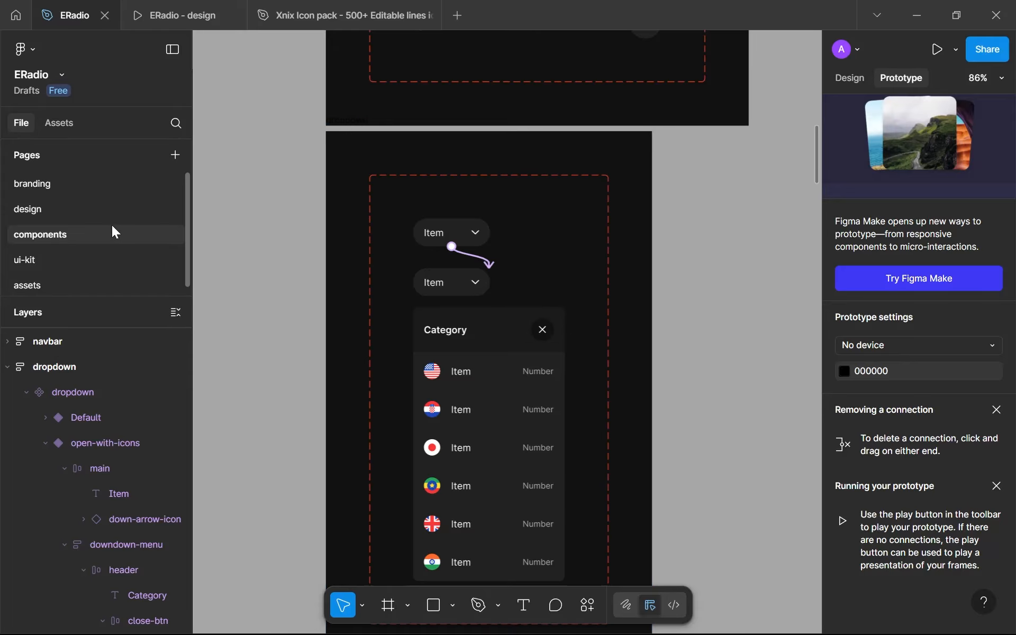
Step: On the design page, move the home frame's main layer above status-bar, navbar and the Listen to what you want text
click(91, 212)
click(344, 174)
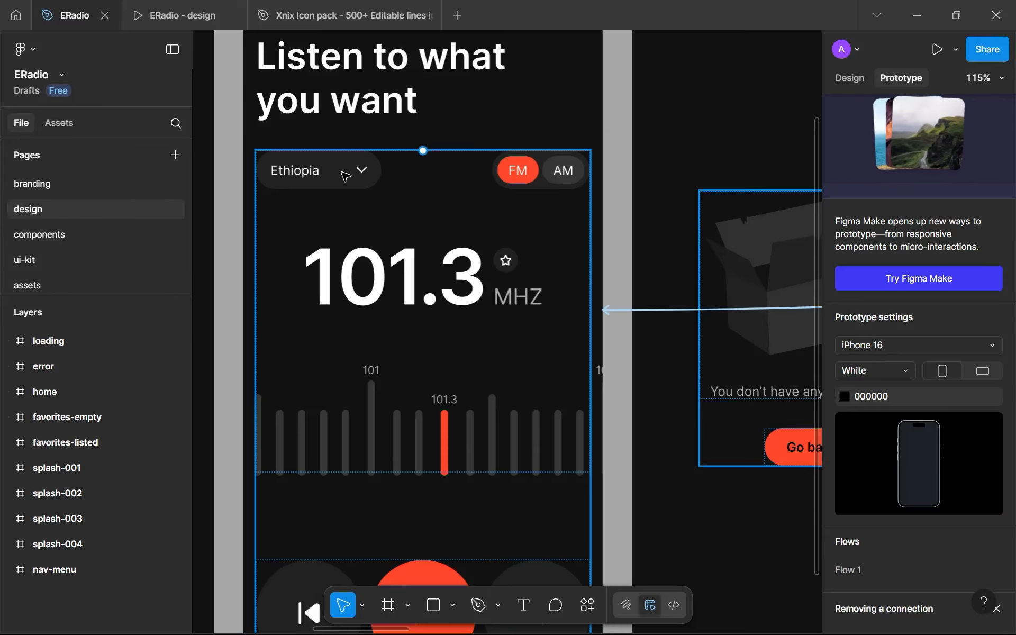
click(345, 176)
click(345, 176)
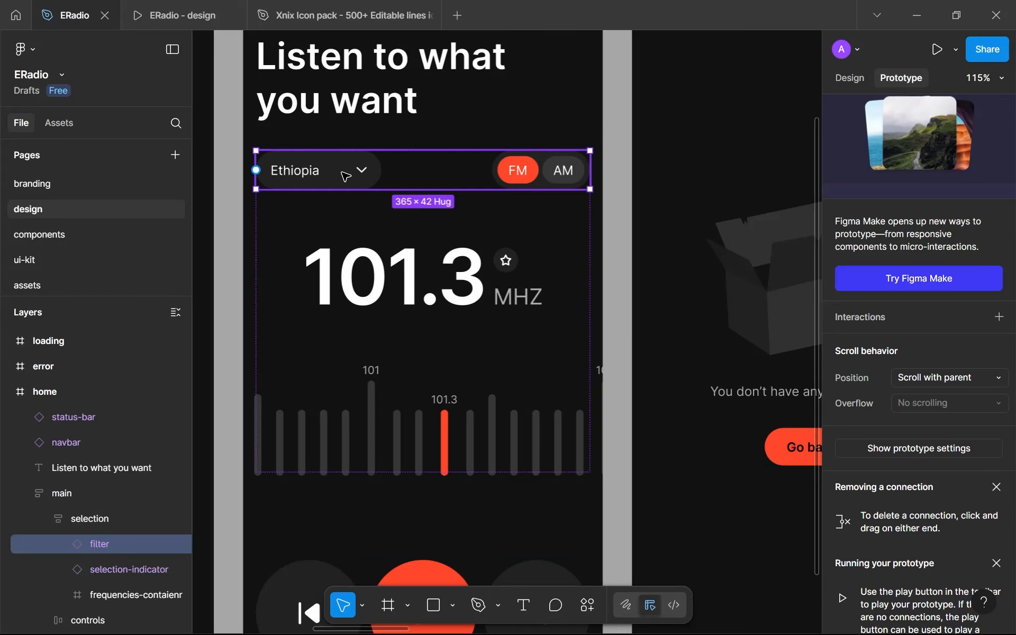
click(345, 176)
click(450, 175)
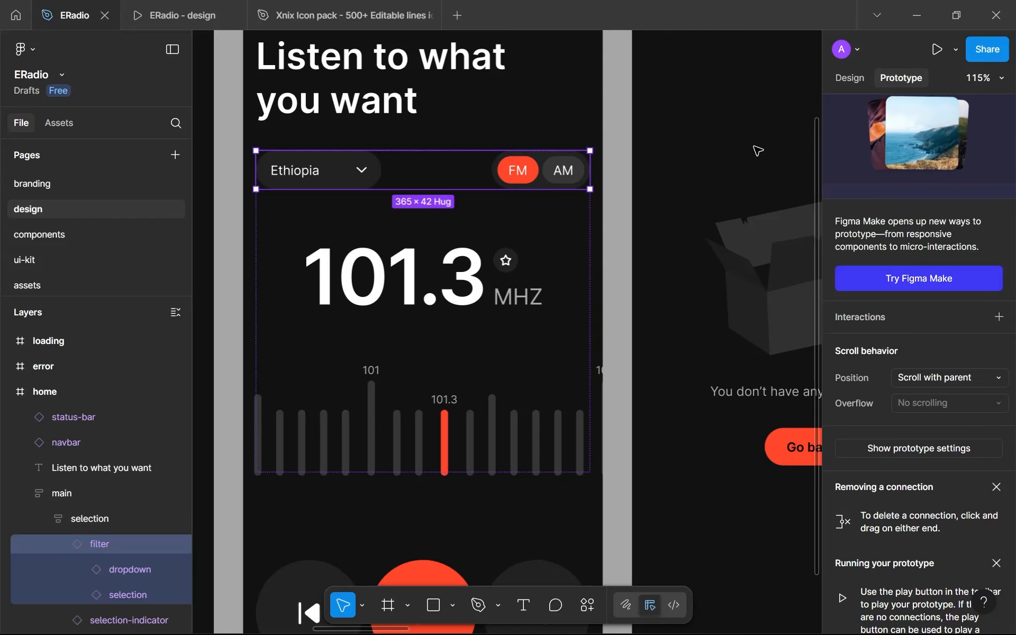
click(863, 83)
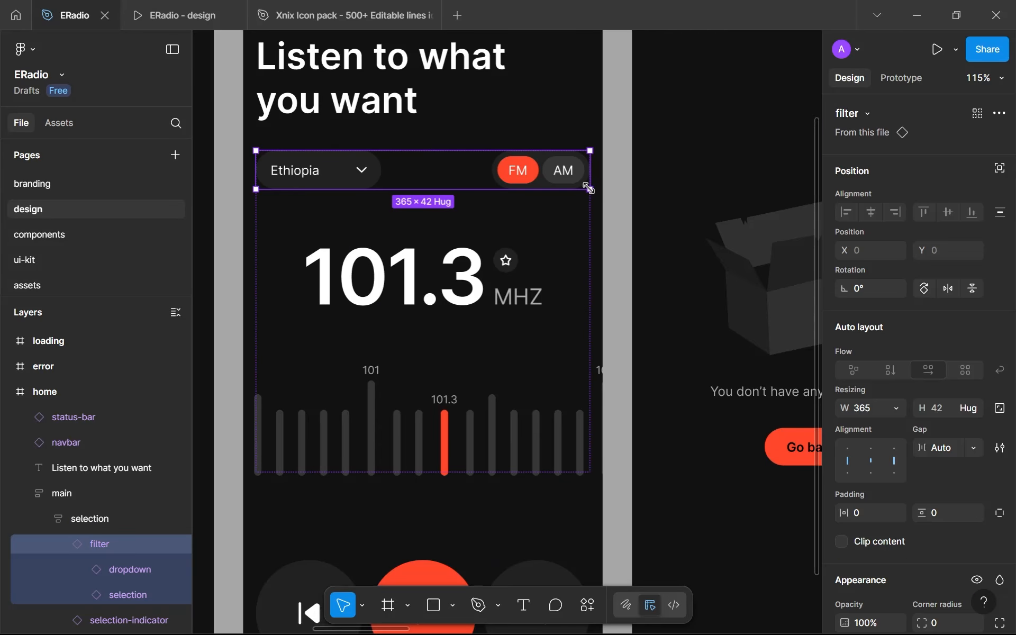
click(459, 222)
click(87, 489)
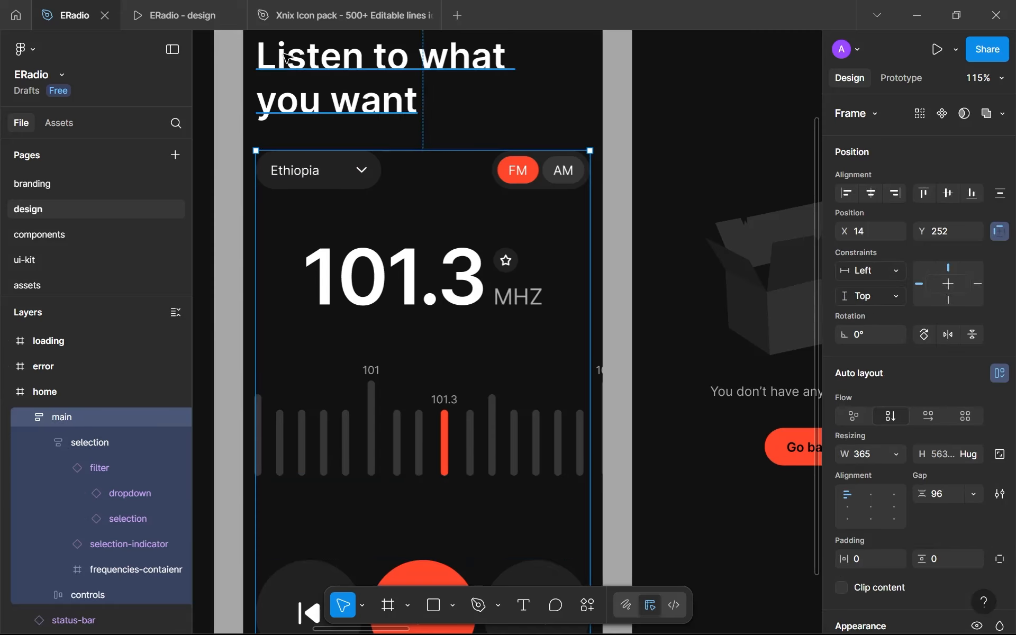
Step: Check the opened Ethiopia dropdown over the navbar in the prototype preview, trying its arrow and closing the navigation menu
click(177, 8)
click(437, 129)
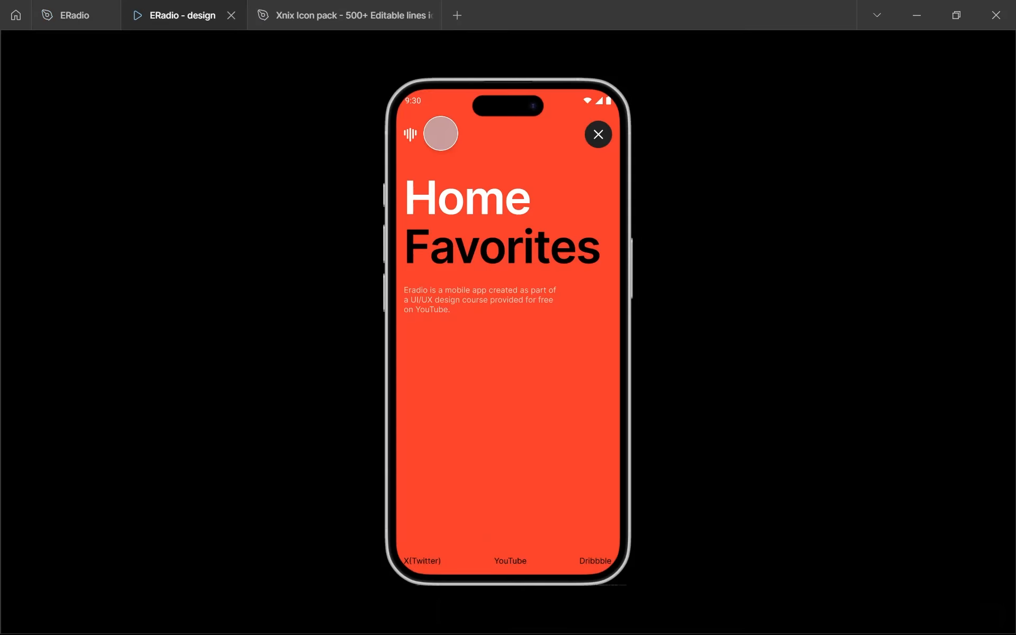
click(598, 134)
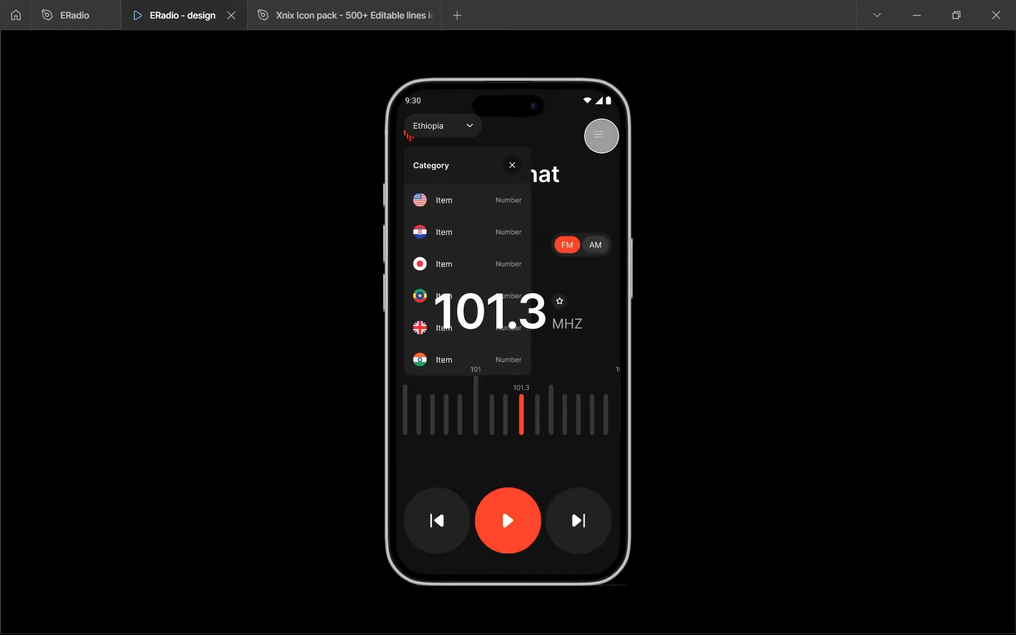
click(474, 127)
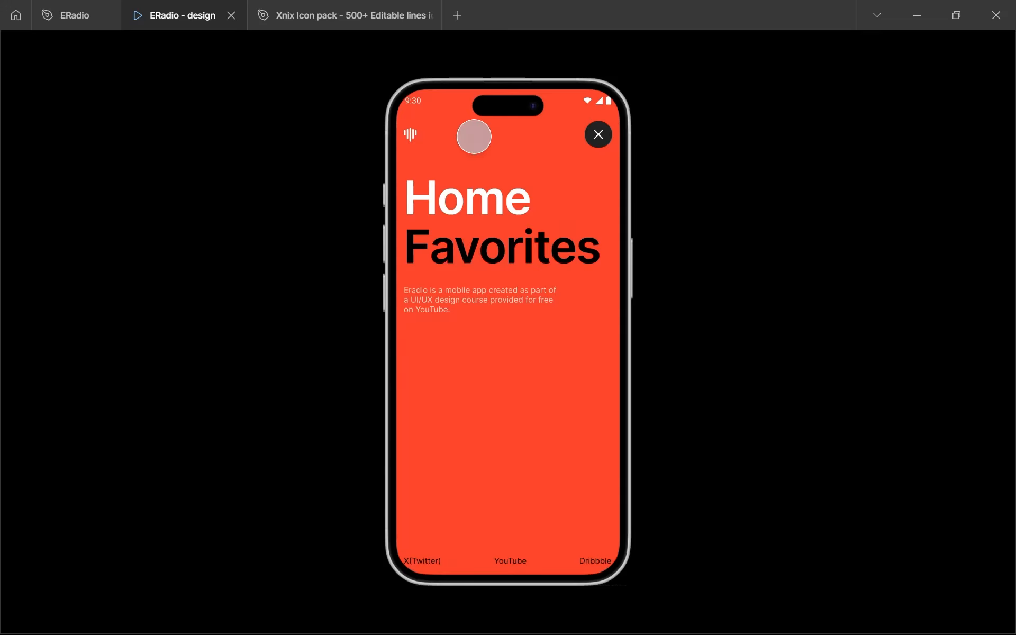
click(600, 144)
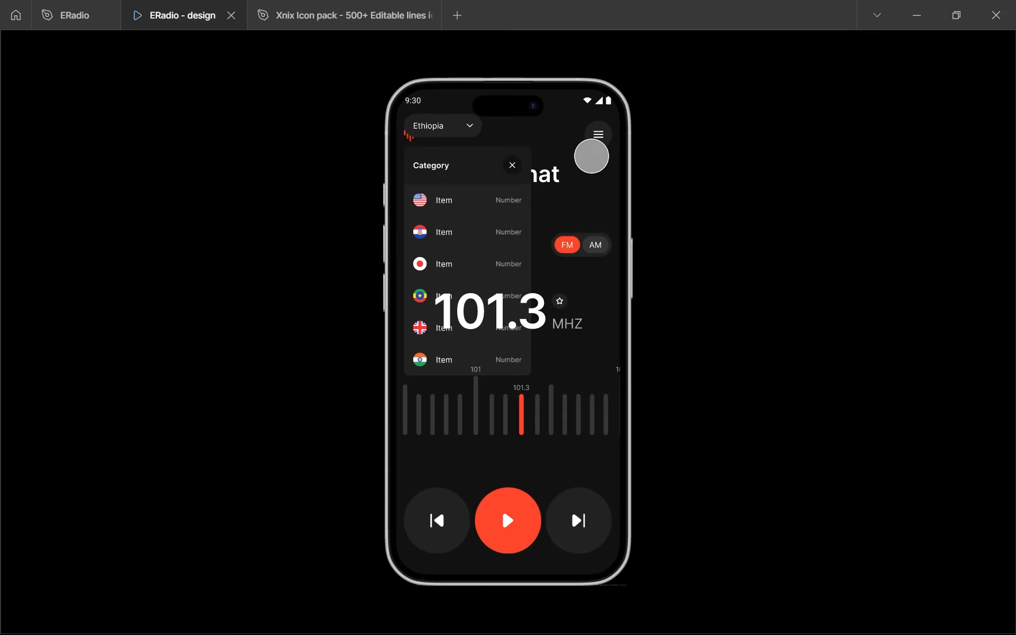
Step: Back in the ERadio file, inspect the home frame's layer order and the filter instance that holds the dropdown
click(80, 13)
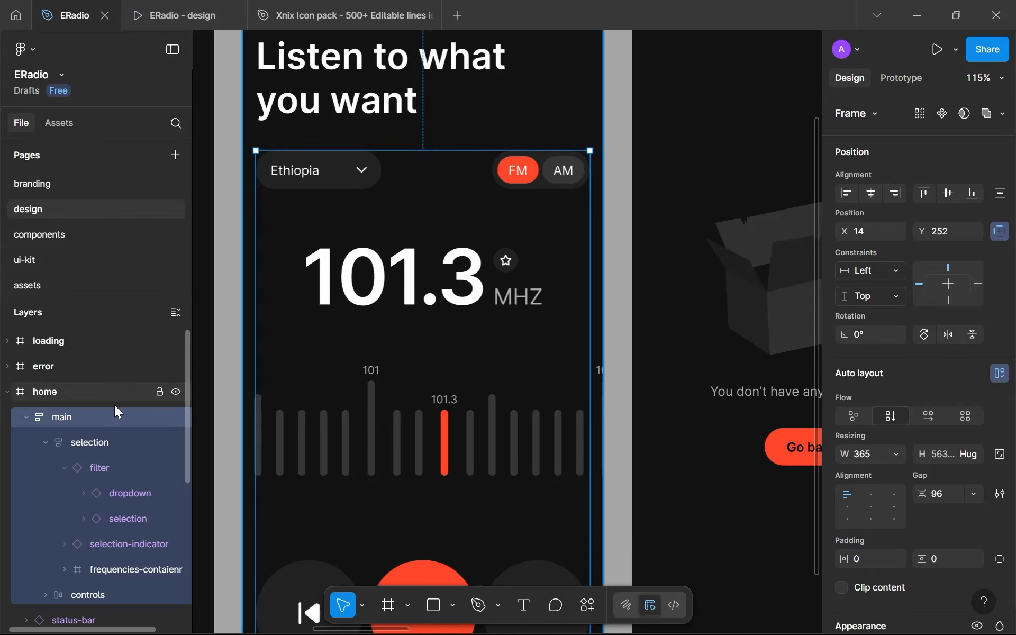
click(45, 442)
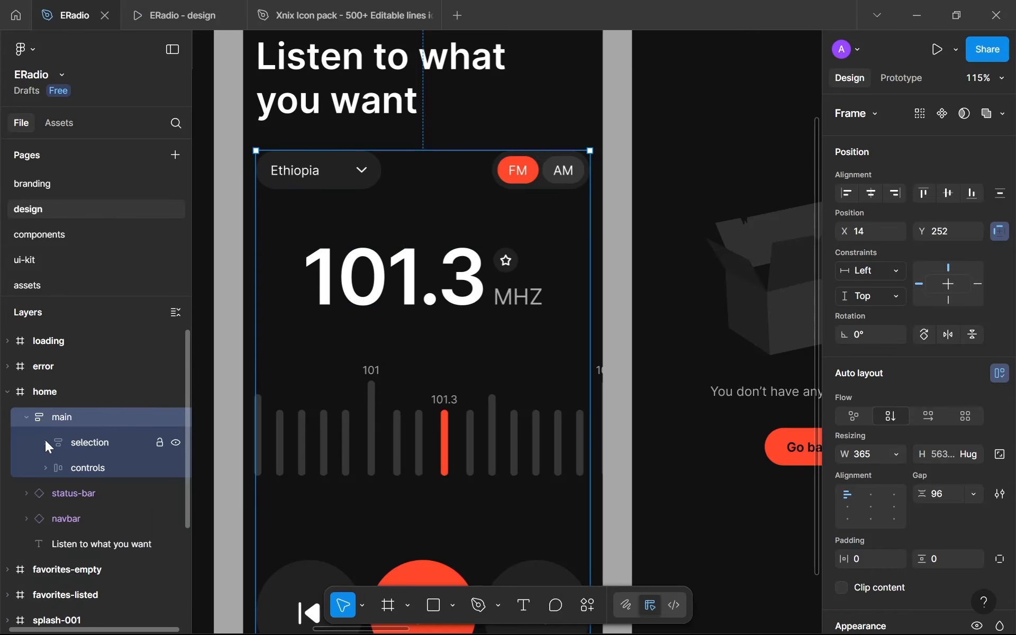
click(25, 416)
click(74, 442)
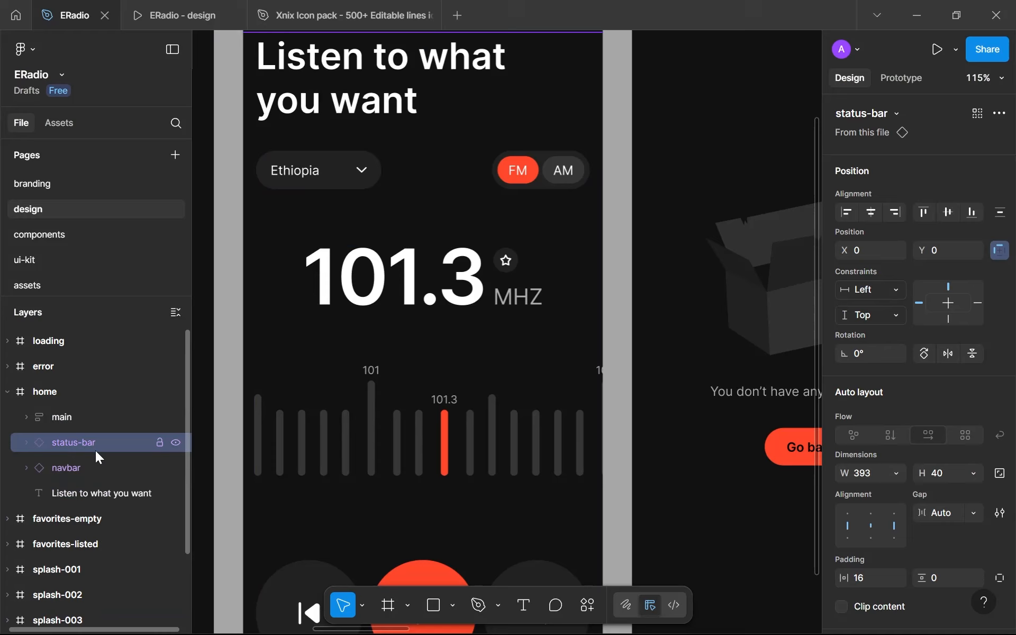
click(55, 422)
double_click(333, 175)
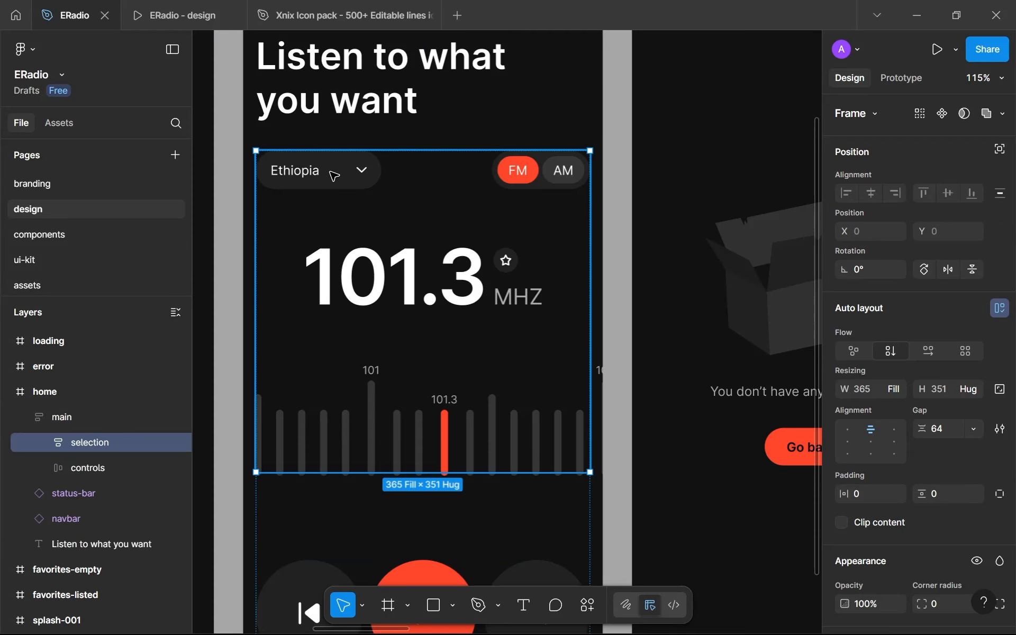
double_click(333, 175)
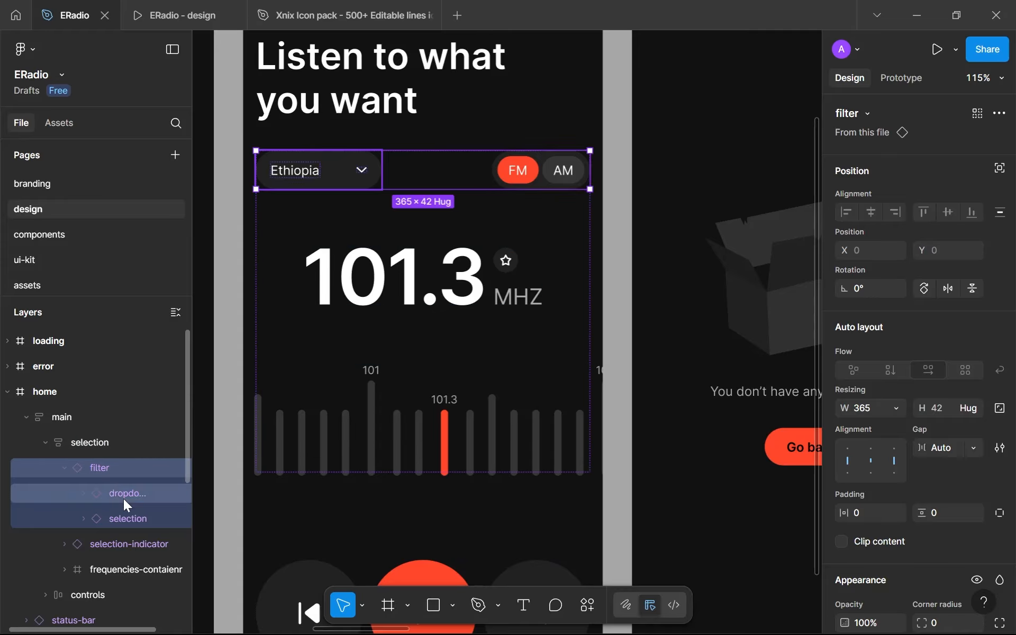
Step: Switch to the prototype preview, retest the Ethiopia dropdown's arrow and close the navigation menu
click(194, 11)
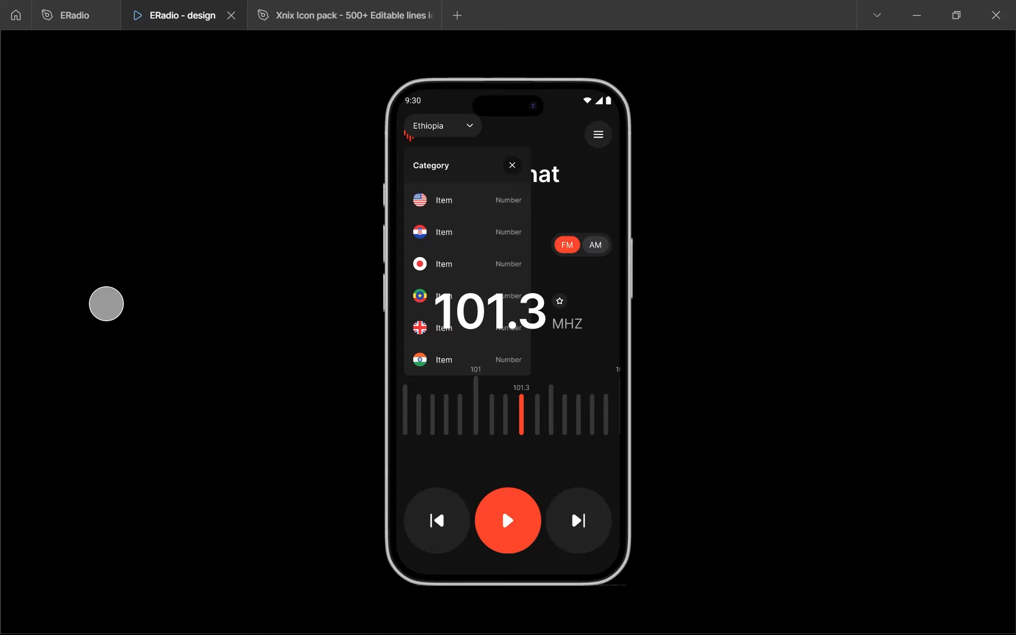
click(469, 123)
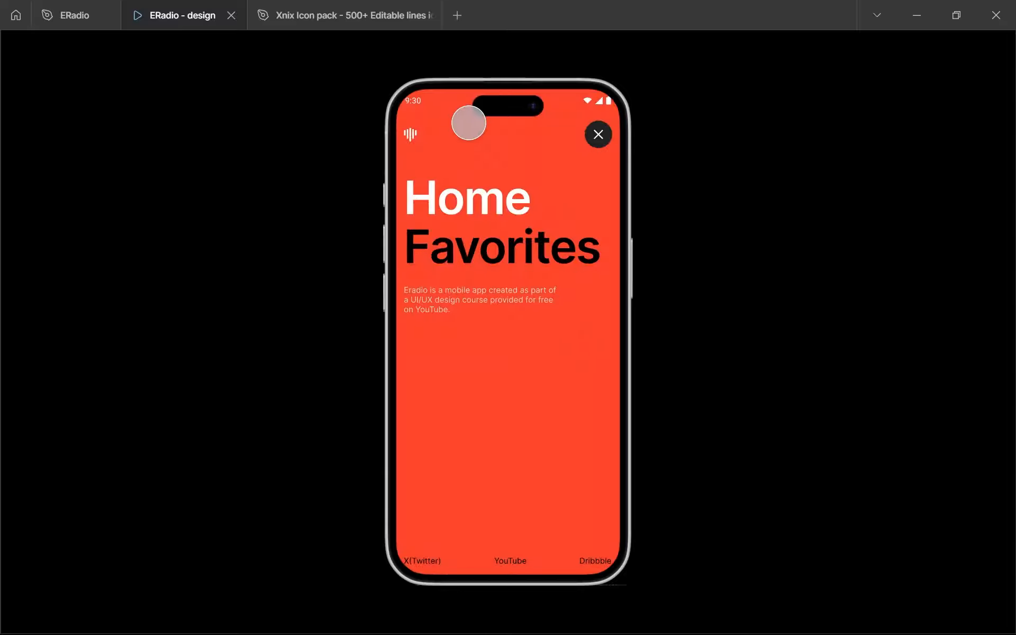
click(598, 133)
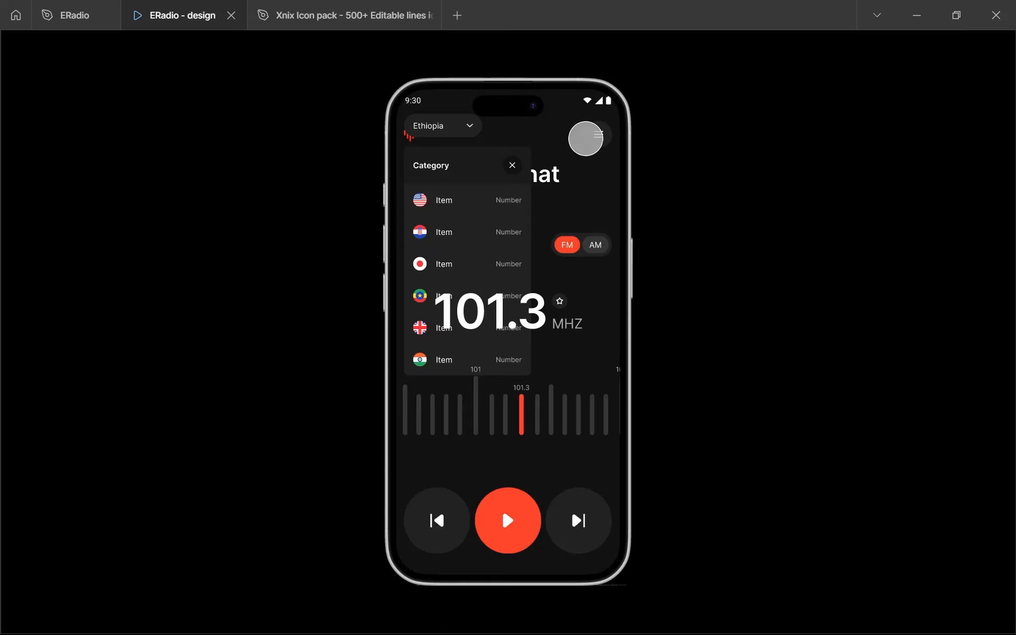
Step: Inspect the dropdown's open-with-icons variant on the ERadio file's components page and compare it with the prototype preview
click(74, 15)
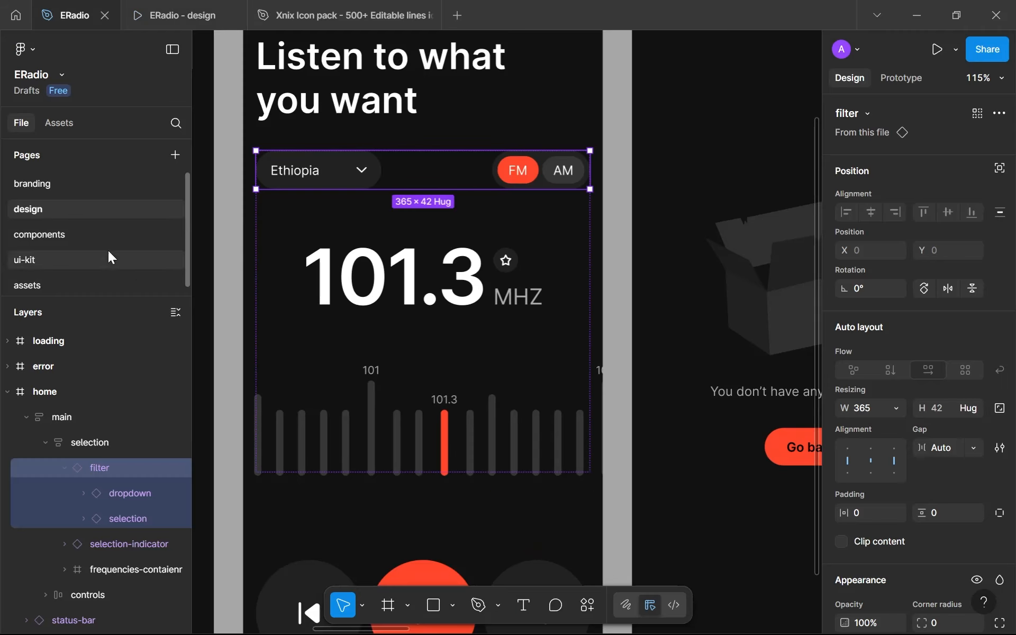
click(93, 237)
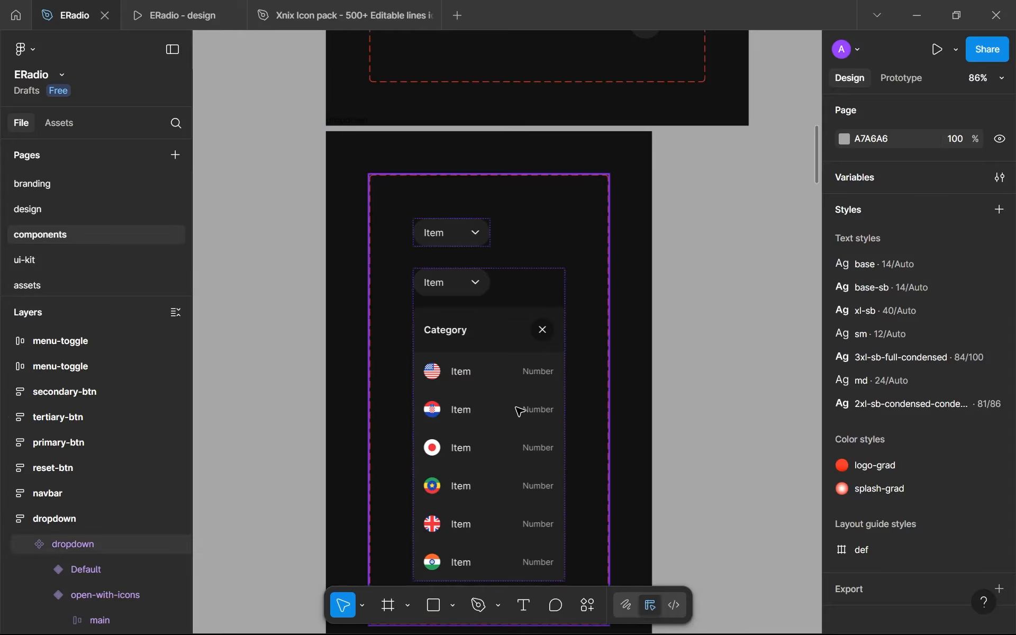
scroll(511, 370, down, 3)
click(503, 292)
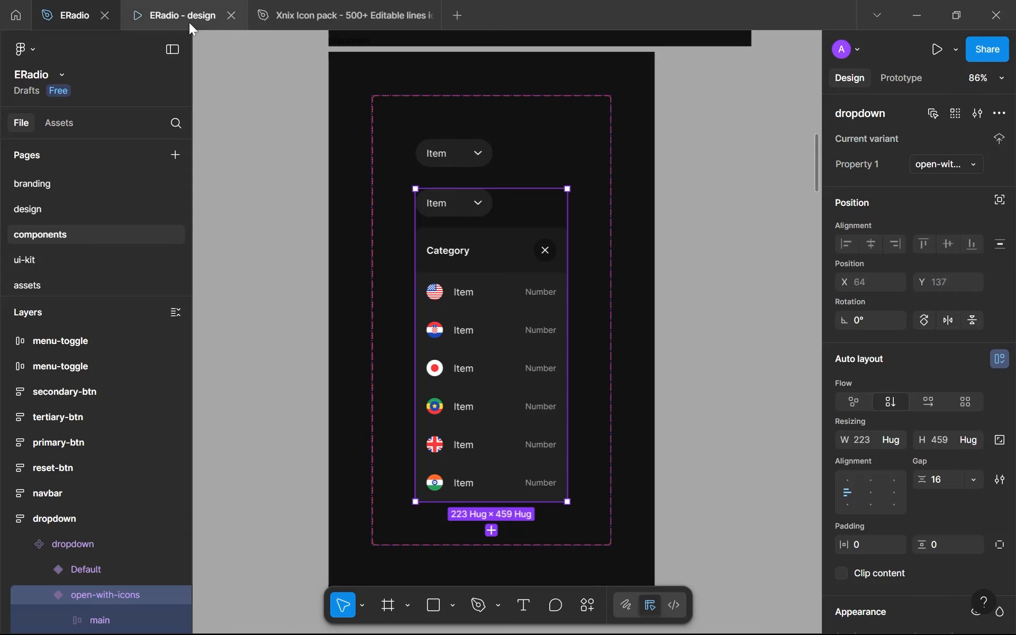
click(175, 15)
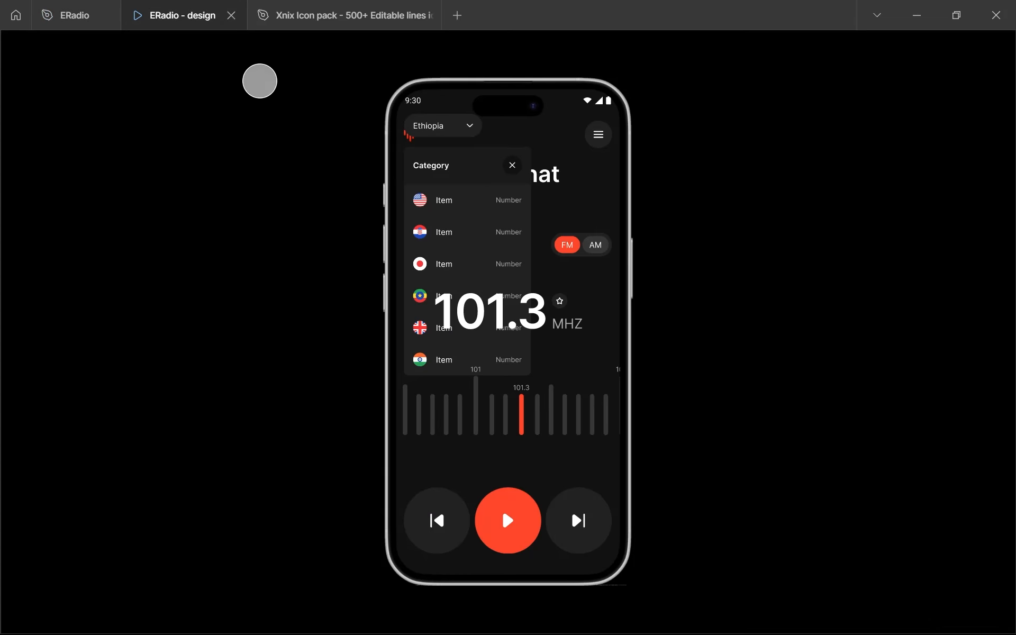
click(101, 15)
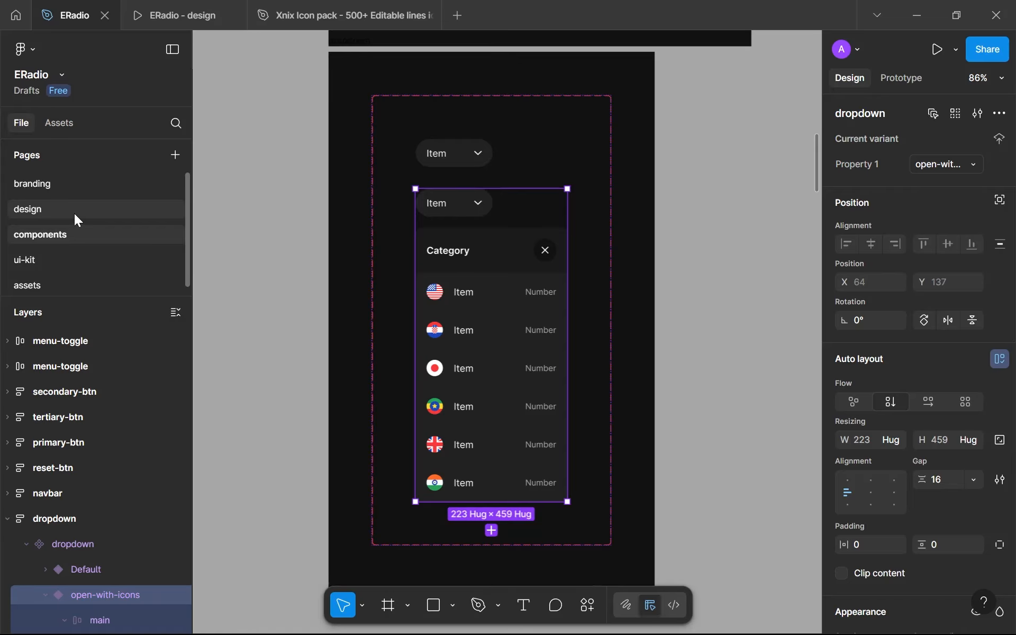
Step: On the design page, wrap the home frame's main layer and Listen to what you want text in one auto-layout frame
click(77, 210)
scroll(425, 328, down, 4)
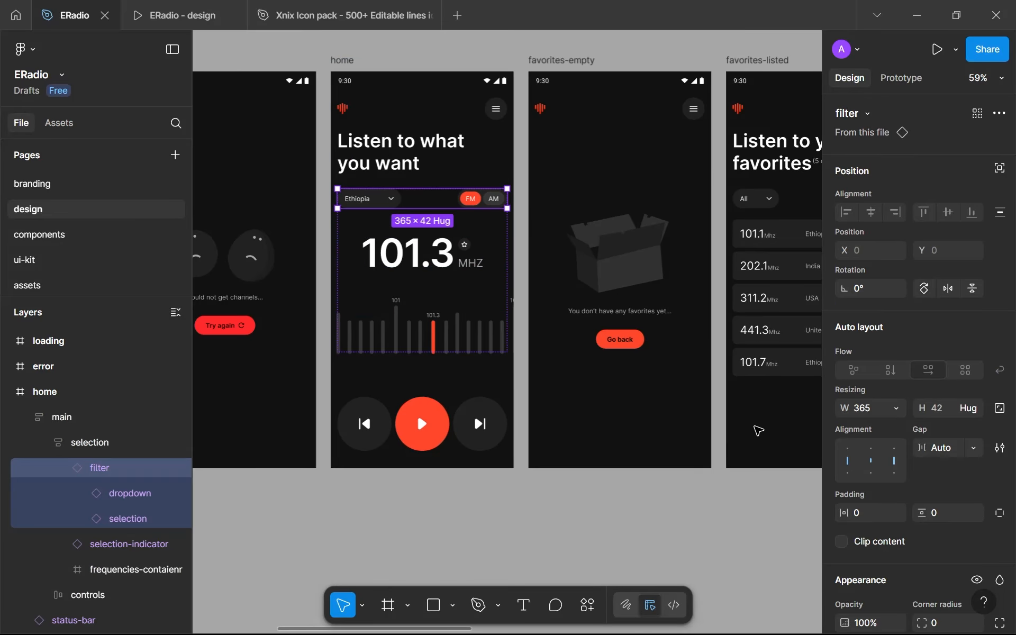
click(463, 294)
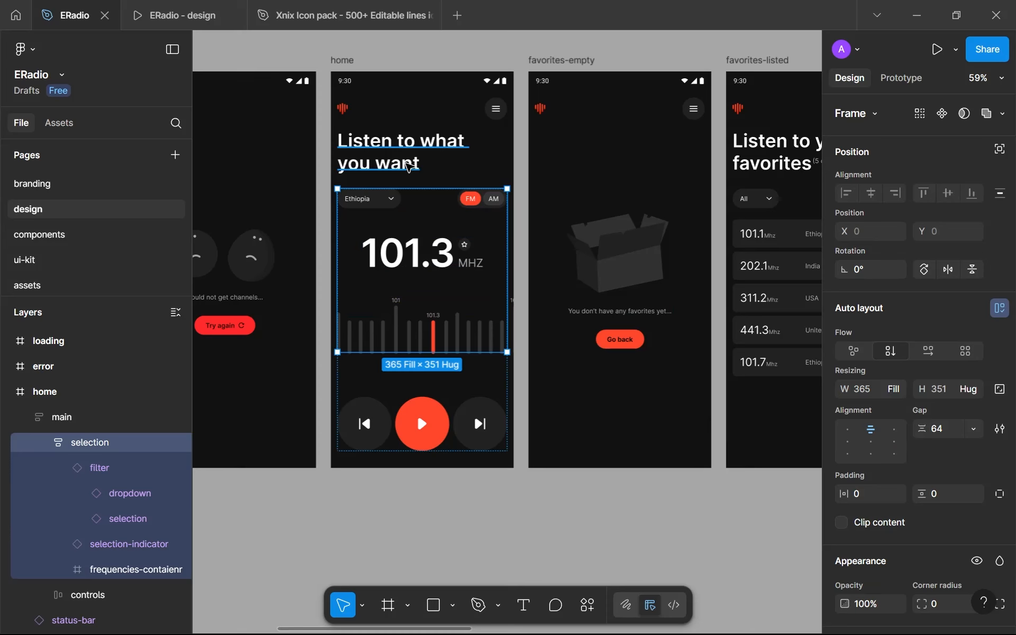
shift+click(409, 163)
shift+click(402, 408)
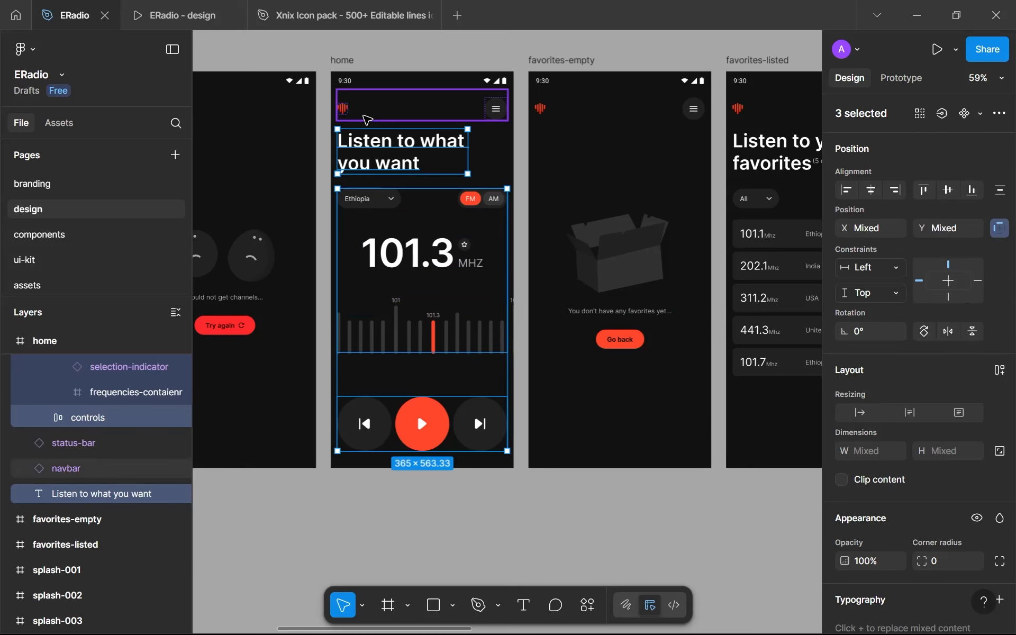
click(374, 302)
click(418, 483)
click(417, 208)
shift+click(402, 156)
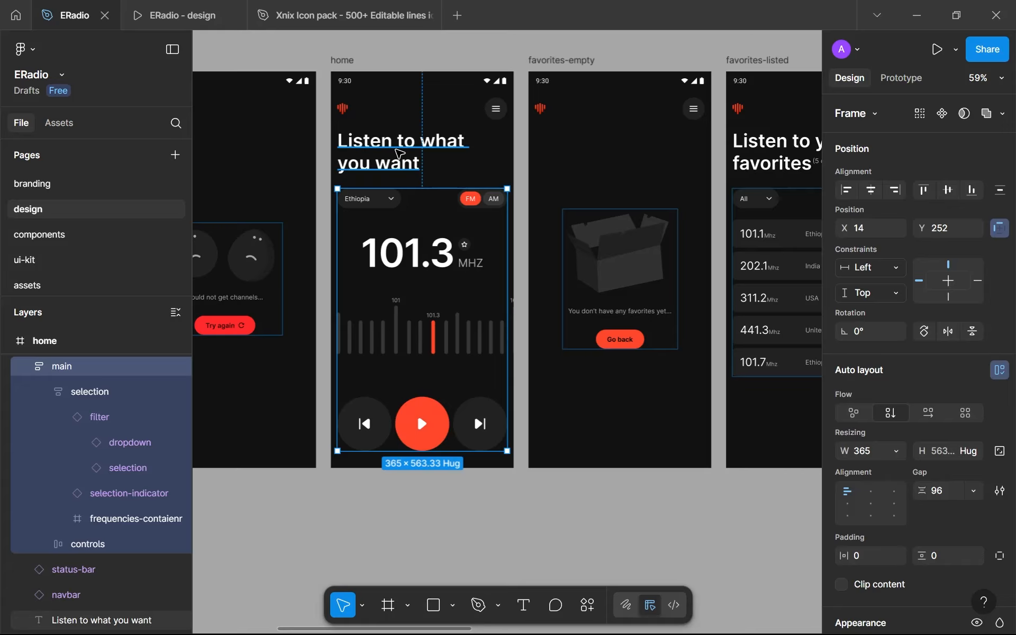
key(shift+a)
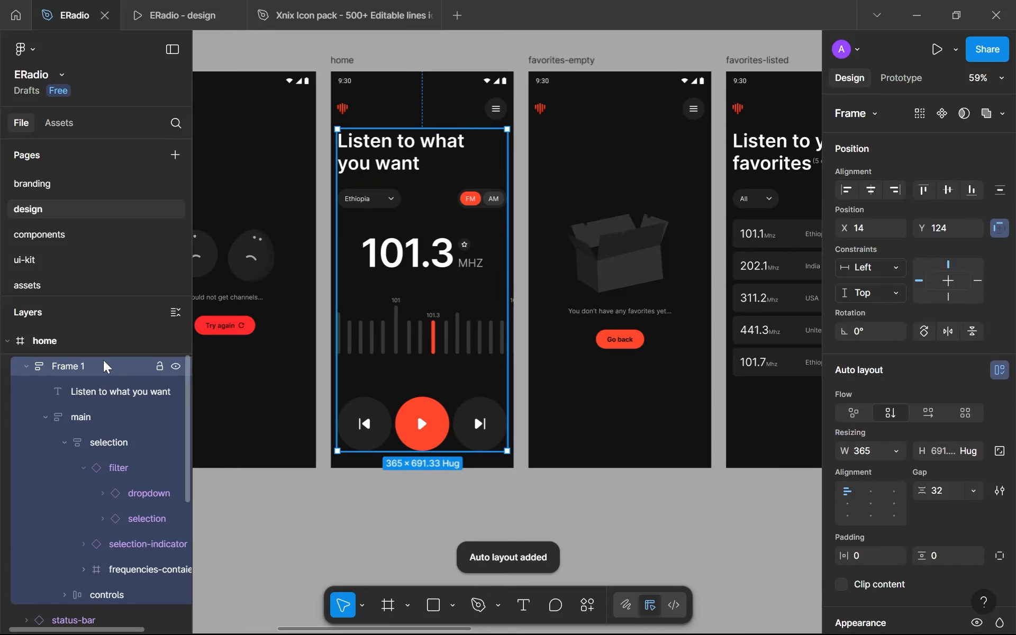
Step: Rename the frame wrapping the home title and main layer as main-titled
scroll(106, 371, up, 2)
key(ctrl+r)
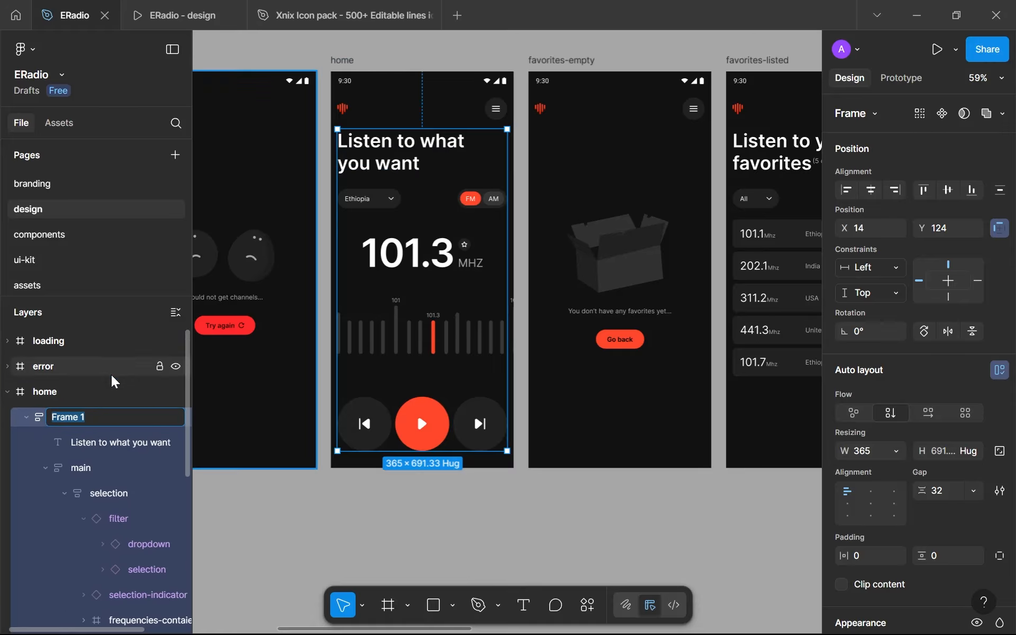
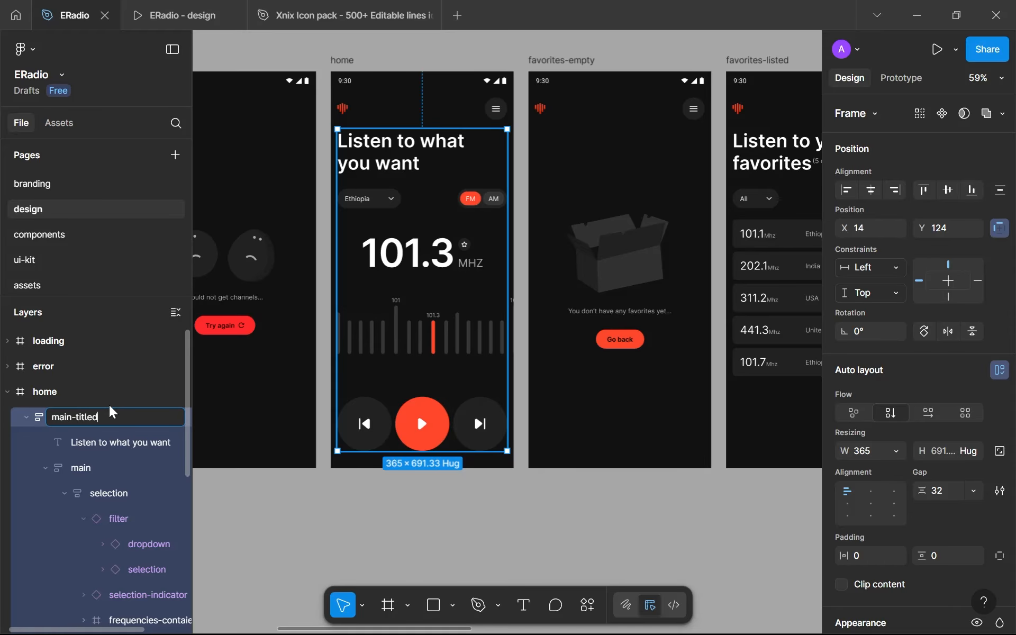
key(Return)
Step: Check the opened Ethiopia dropdown against the home screen content in the prototype preview and return to the ERadio file
click(157, 24)
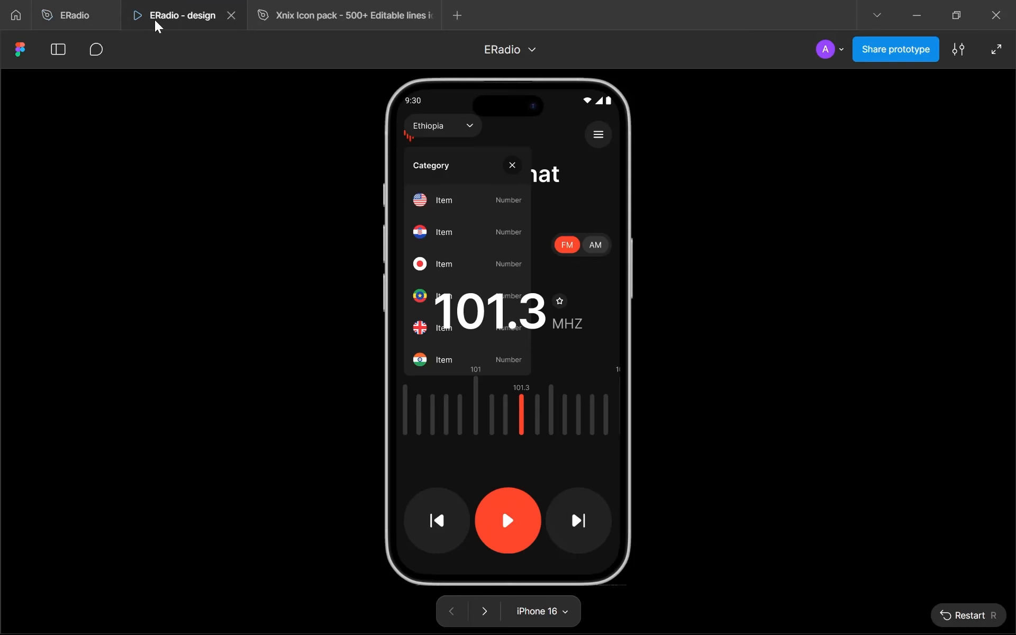
click(247, 143)
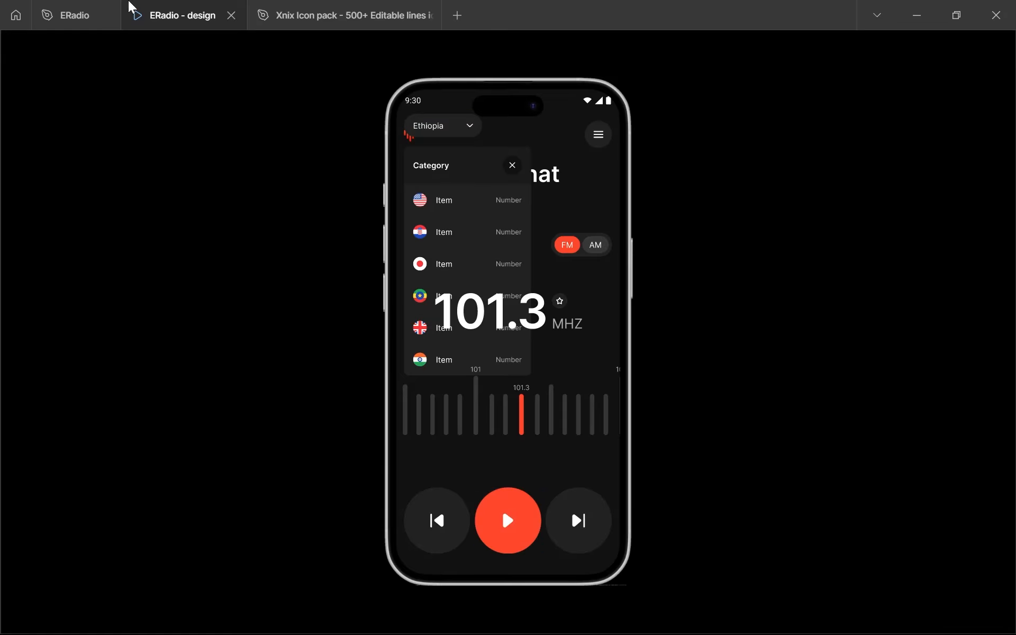
click(117, 10)
Step: Try reordering the 101.3 selection-indicator up and down within the home frame's selection layer
scroll(106, 466, down, 5)
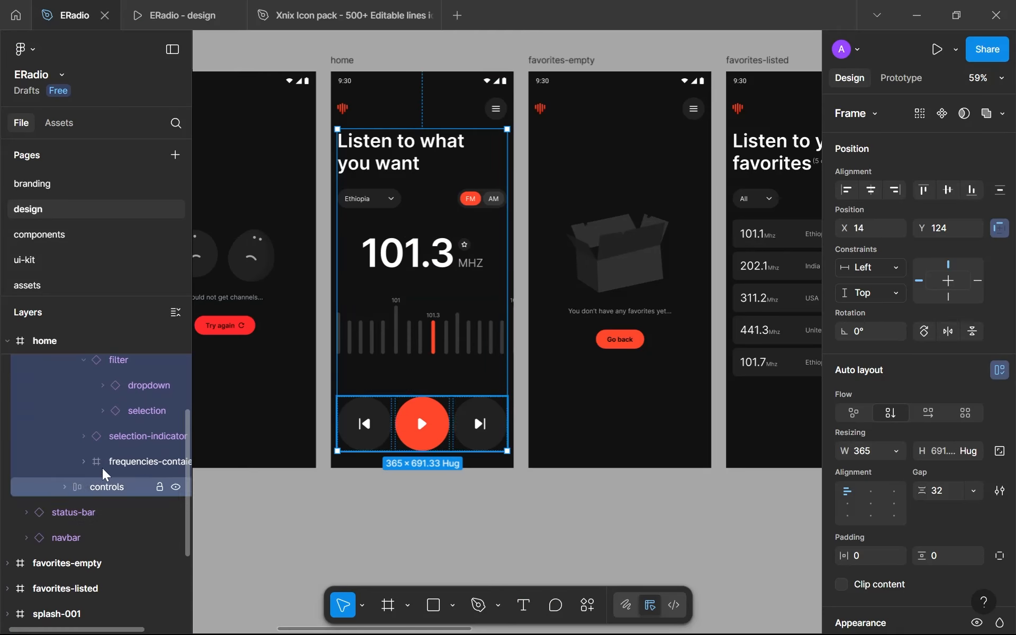
click(409, 252)
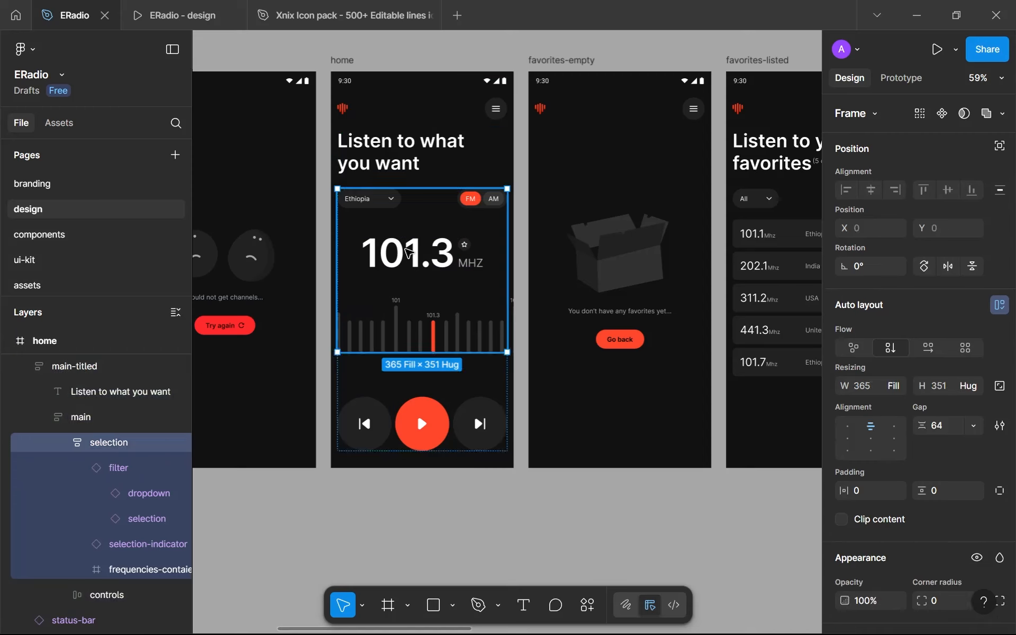
double_click(408, 252)
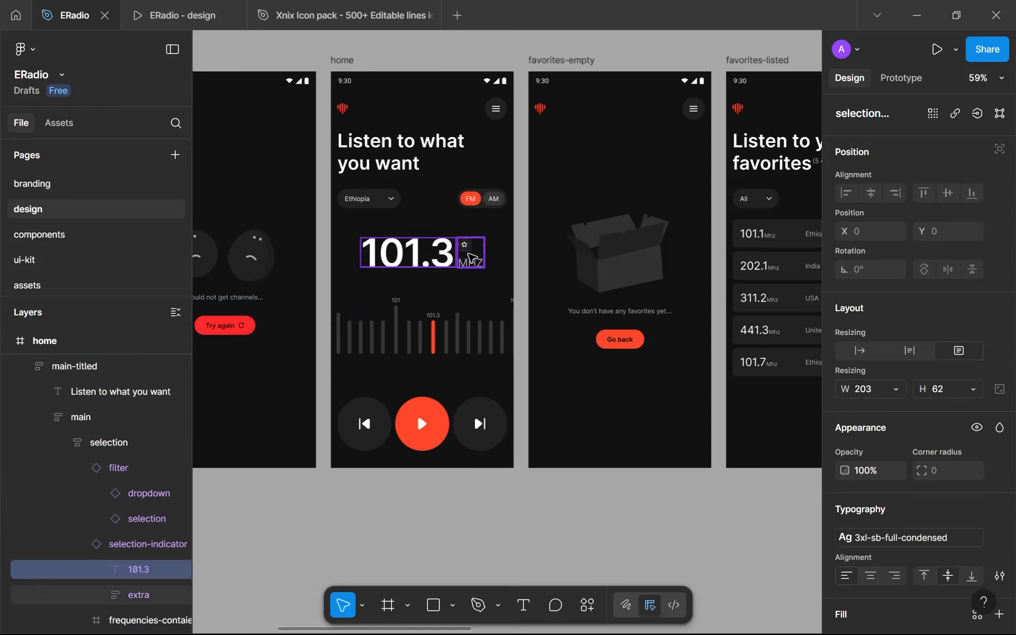
click(143, 552)
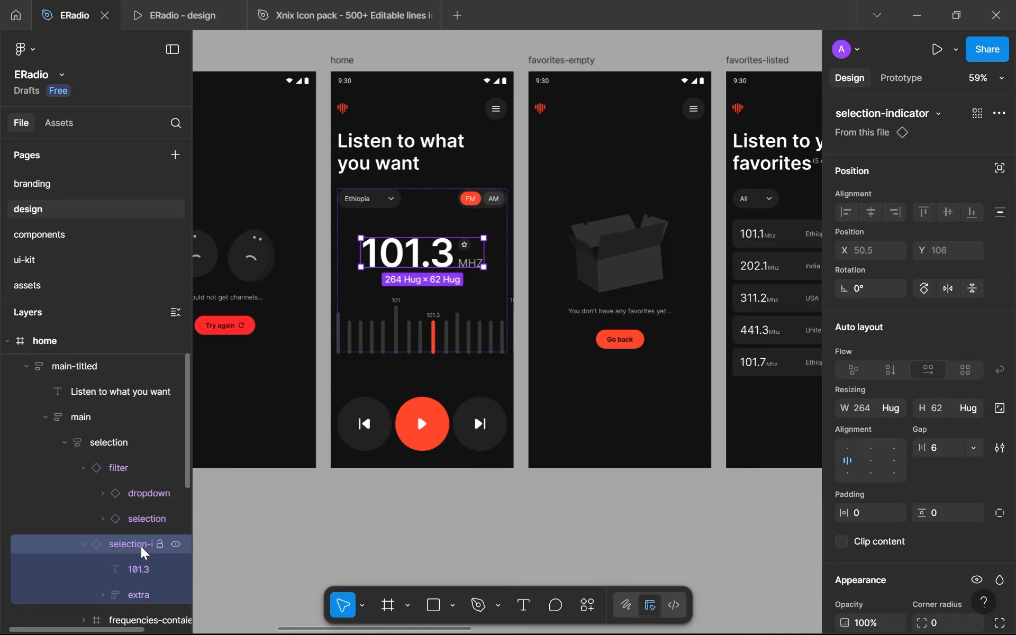
key(Up)
key(Down)
key(Down)
key(Up)
key(Up)
key(Down)
Step: Set the canvas stacking of the home frame's selection auto layout to First on top, keeping strokes excluded
click(123, 468)
click(119, 443)
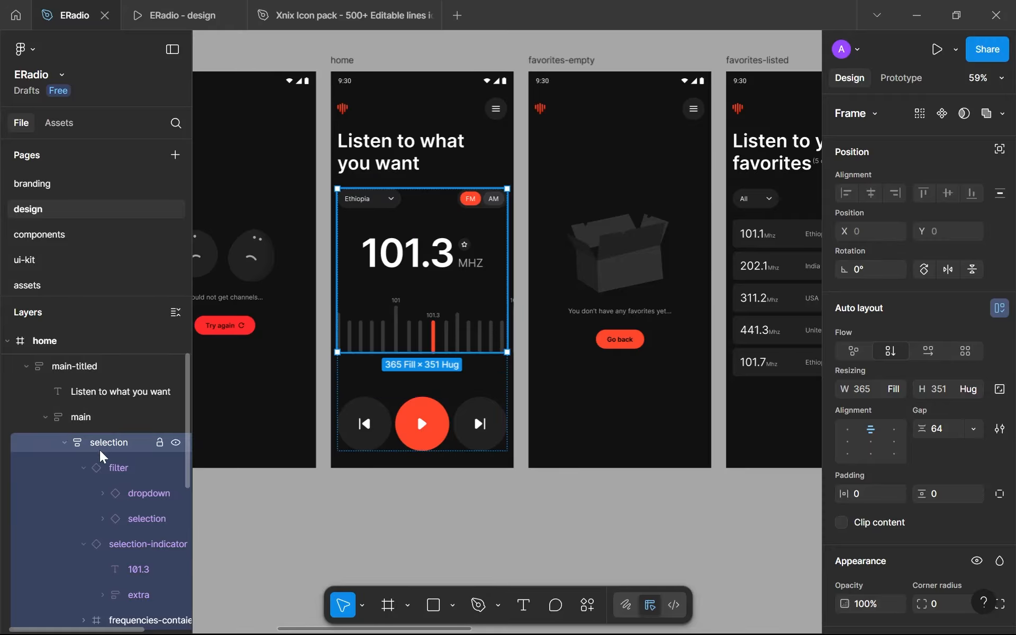
scroll(853, 415, down, 3)
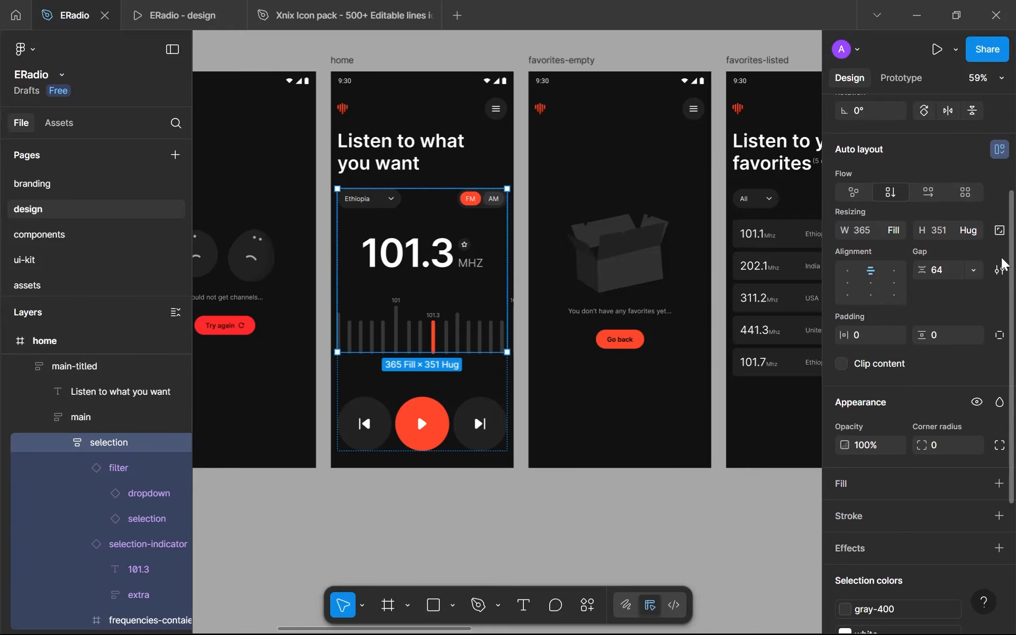
click(1000, 271)
click(789, 408)
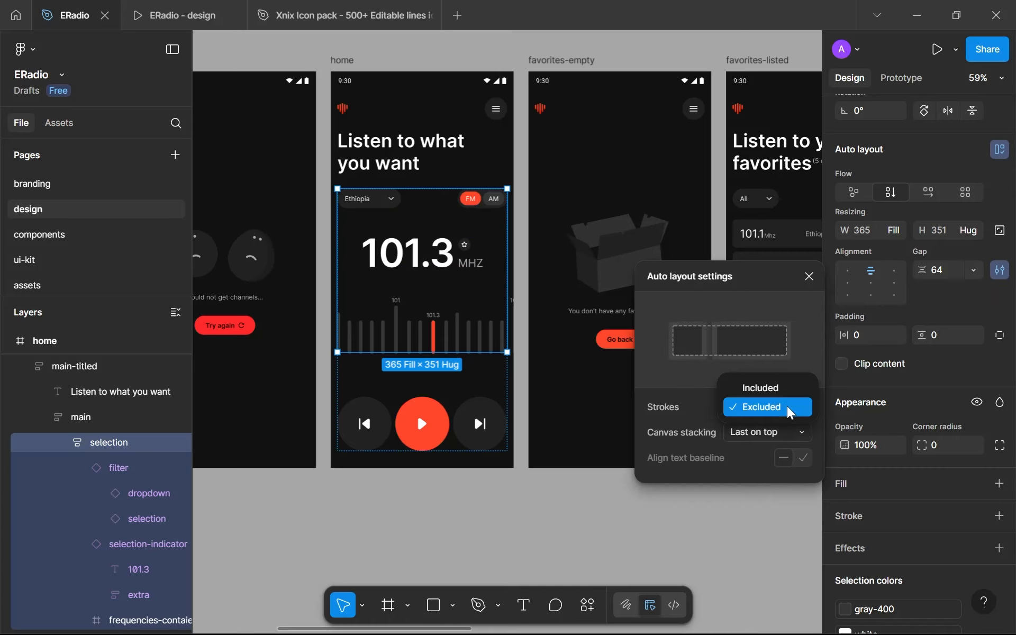
click(789, 411)
click(787, 431)
click(773, 414)
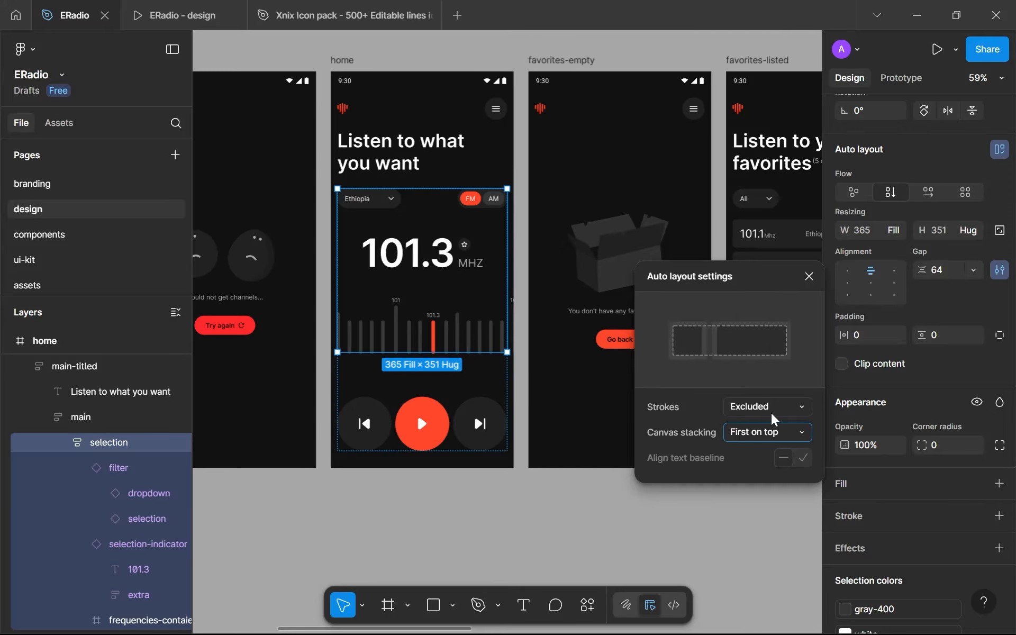
Step: Check the dropdown's stacking over the 101.3 display in the prototype preview, return to the file and close the auto layout settings
click(221, 10)
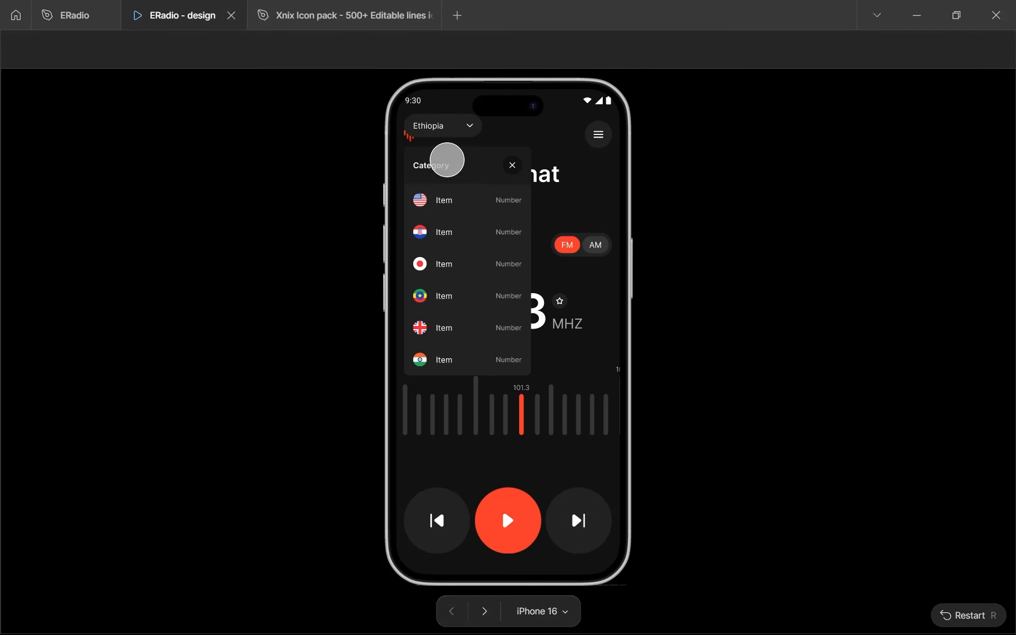
click(69, 12)
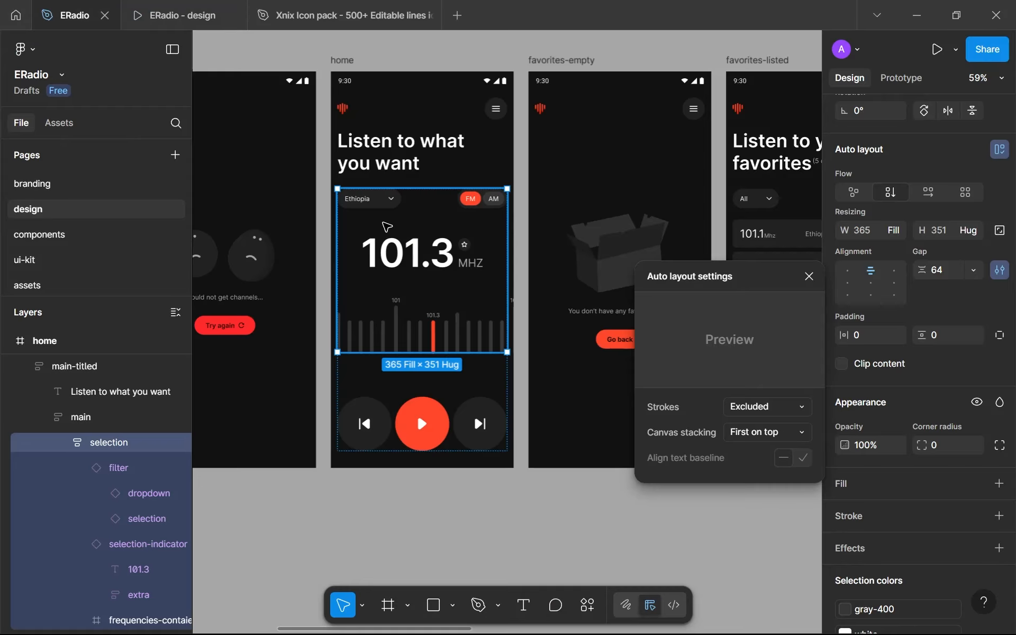
click(809, 276)
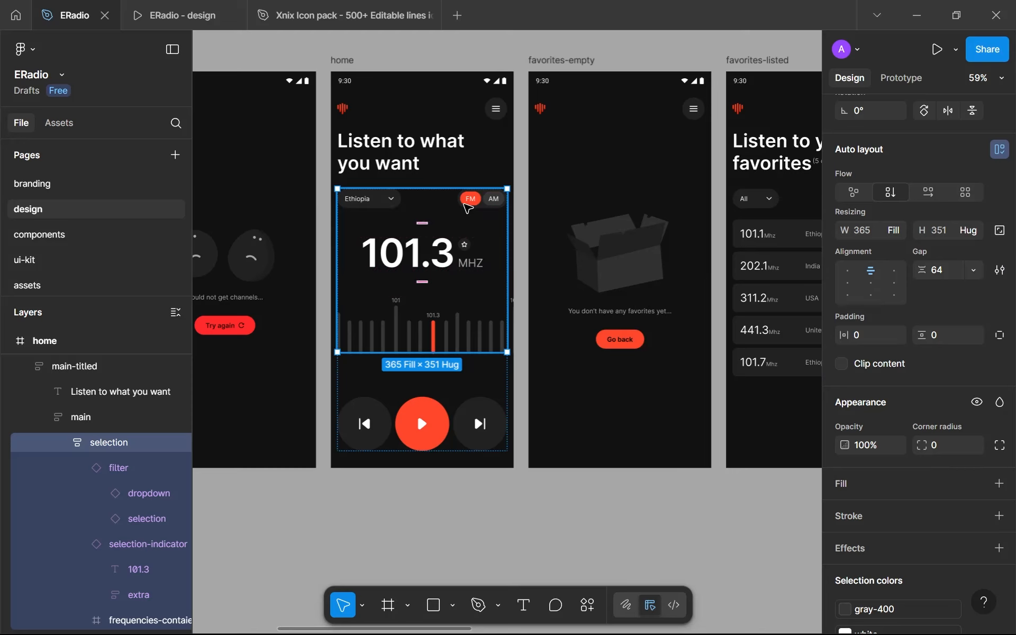
Step: Ungroup the home frame's main-titled frame and the main frame it contains
right_click(85, 367)
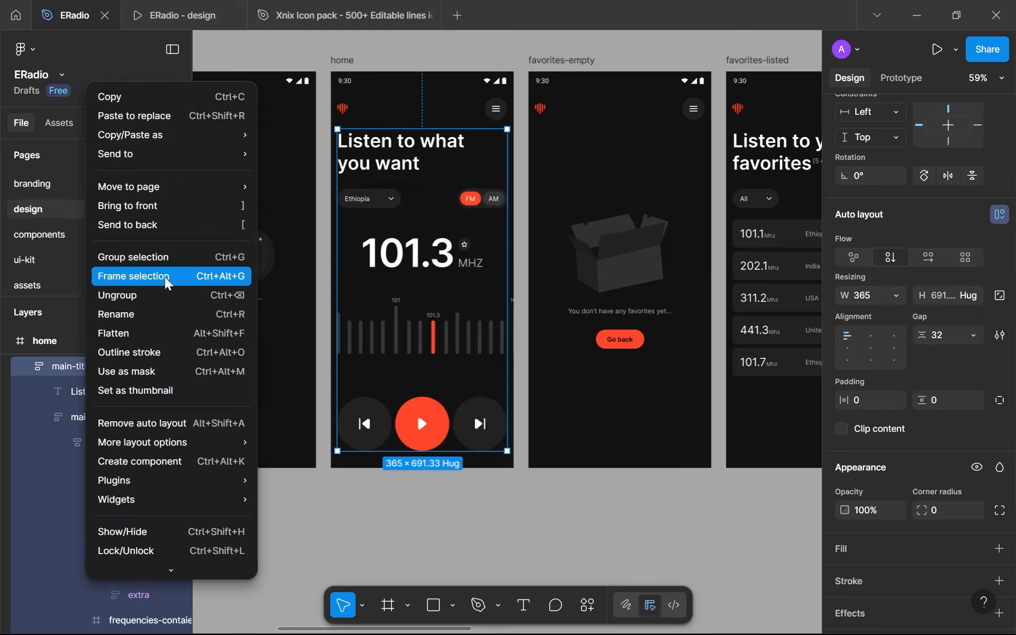
click(167, 295)
right_click(453, 214)
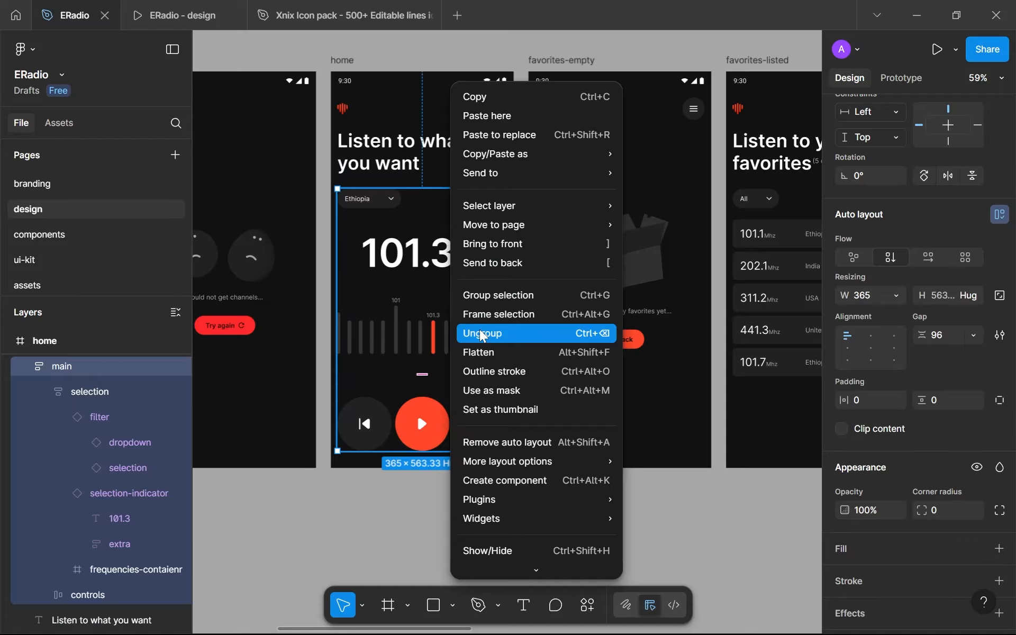
click(483, 335)
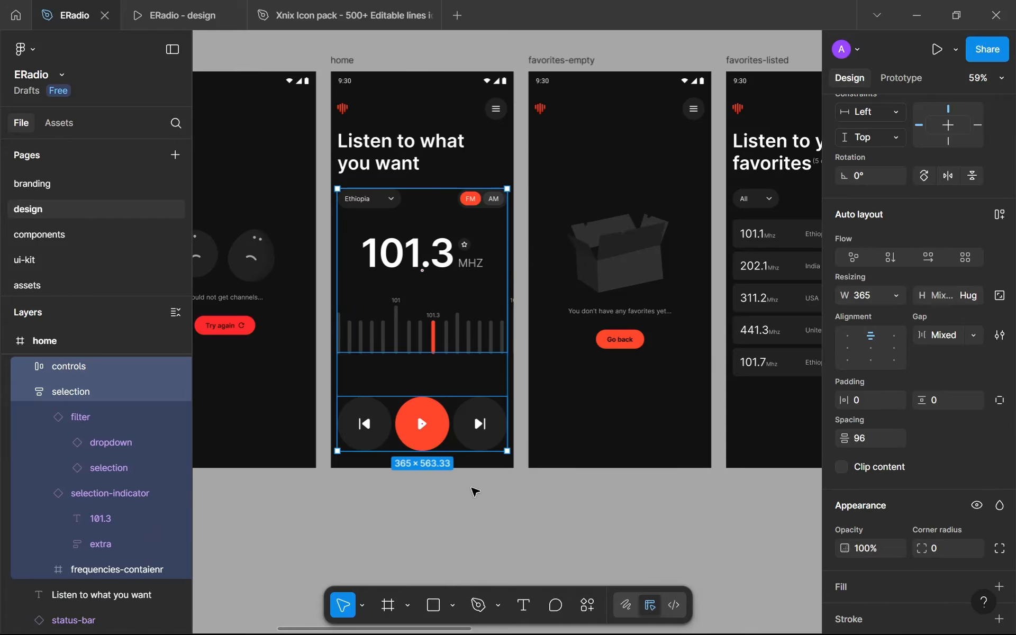
click(475, 492)
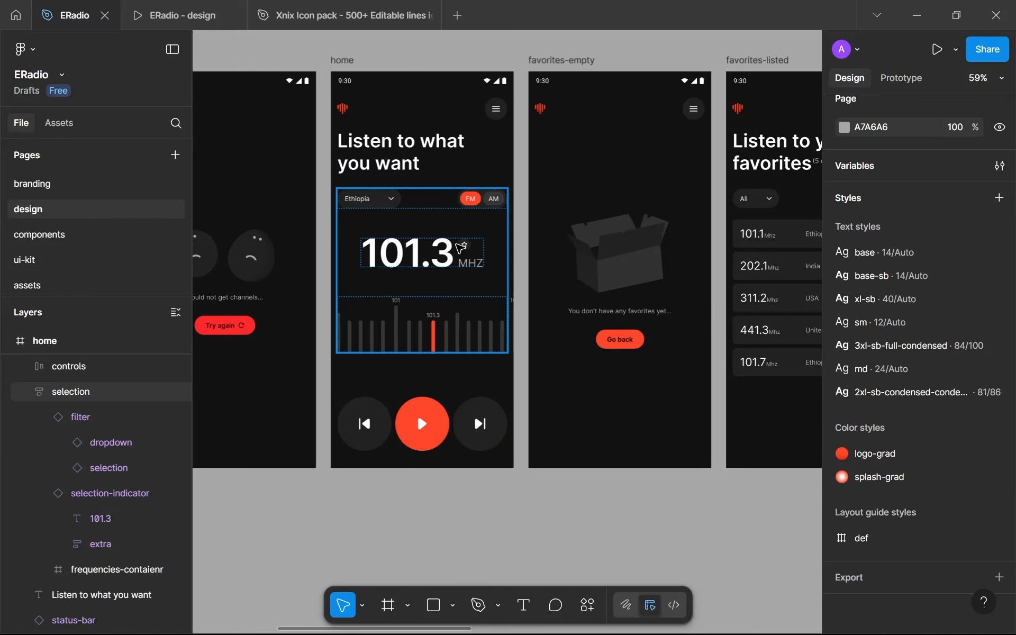
click(460, 246)
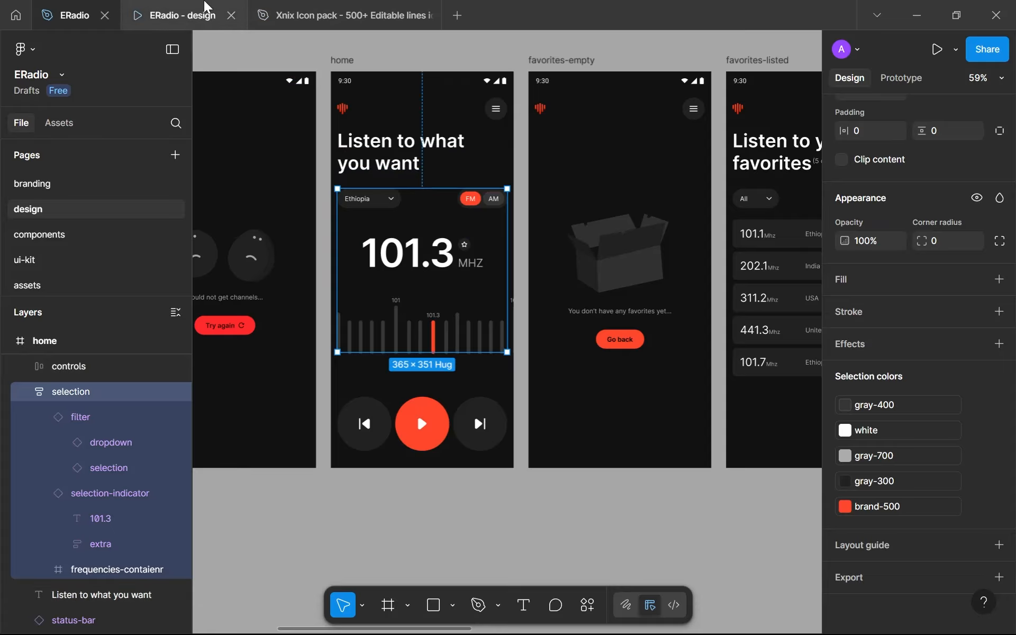
Step: Restart the prototype preview and reopen the Ethiopia dropdown to check how it overlaps the home screen
click(198, 12)
click(403, 248)
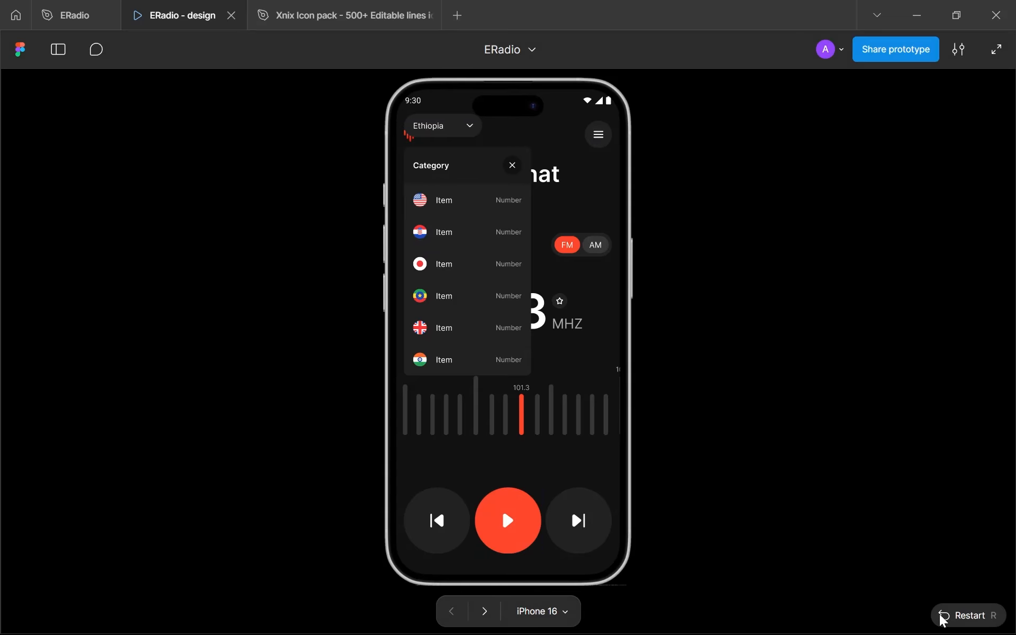
click(945, 612)
click(454, 245)
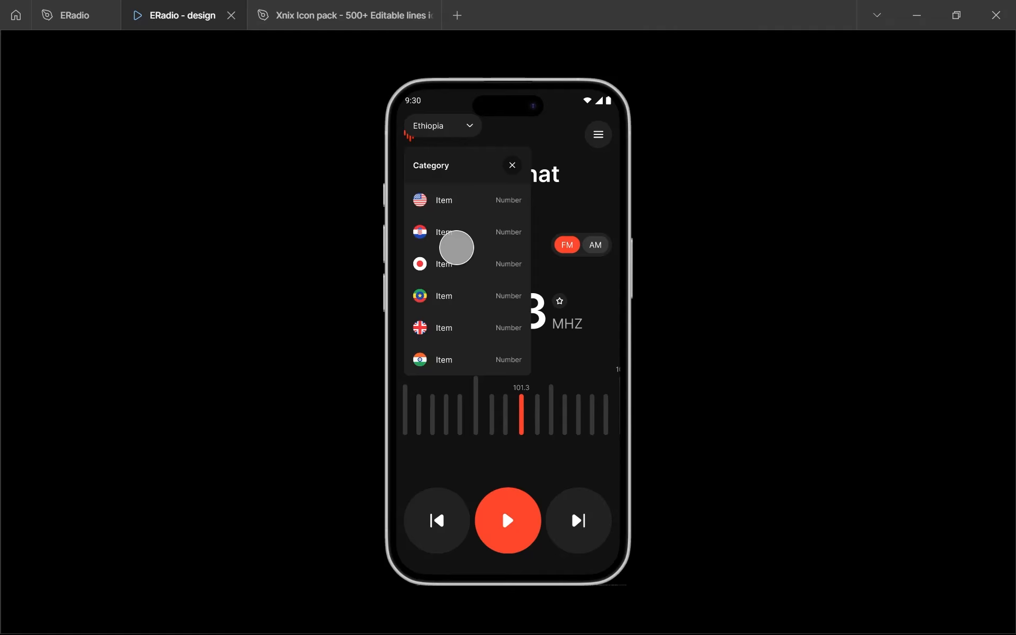
Step: Ungroup the home frame's selection frame in the ERadio file and check the dropdown in the prototype preview
click(73, 15)
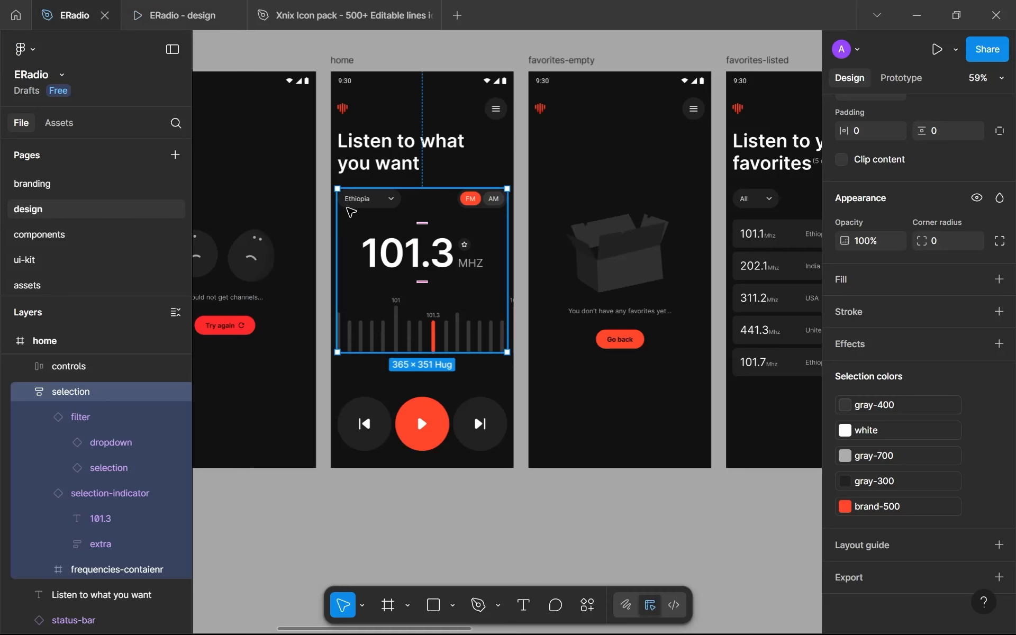
right_click(349, 209)
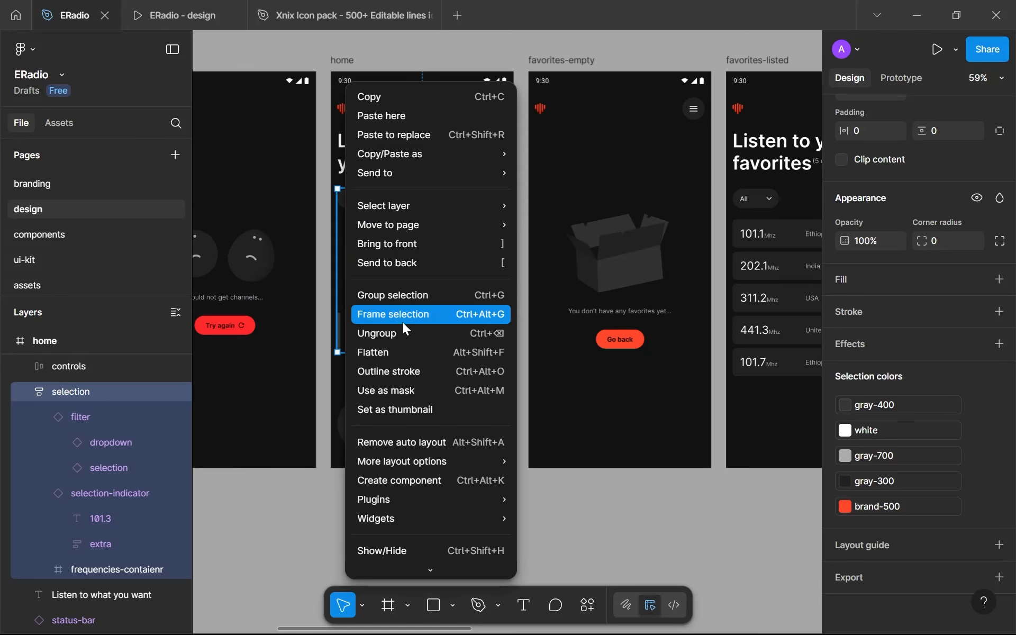
click(405, 333)
click(405, 254)
click(362, 205)
click(176, 5)
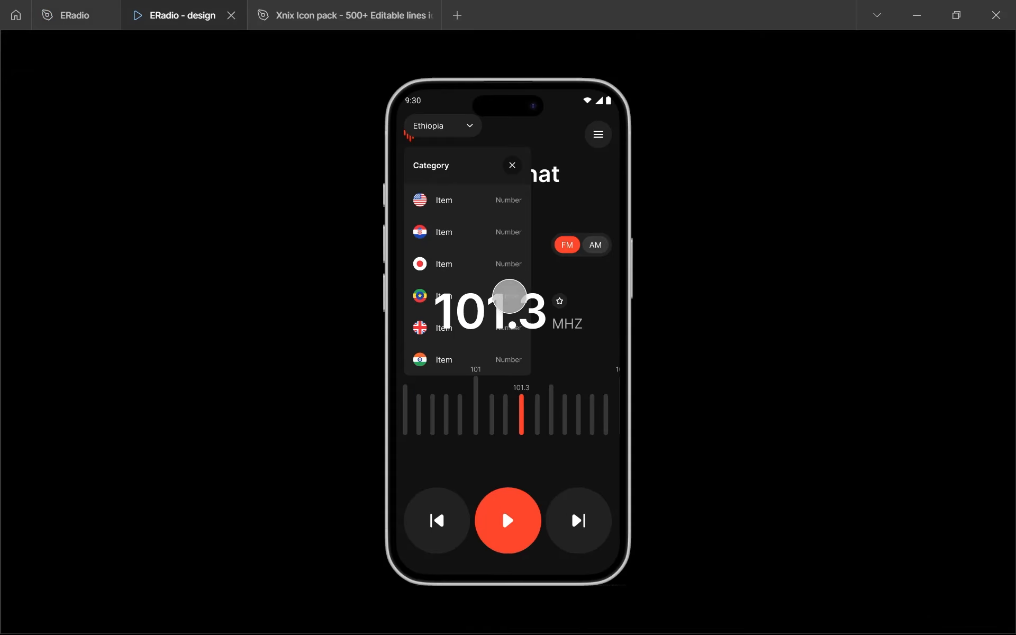
Step: Return to the ERadio file and undo the ungrouping of the home frame's main and selection frames
click(97, 6)
key(Escape)
key(Escape)
key(ctrl+z)
key(ctrl+z)
key(ctrl+z)
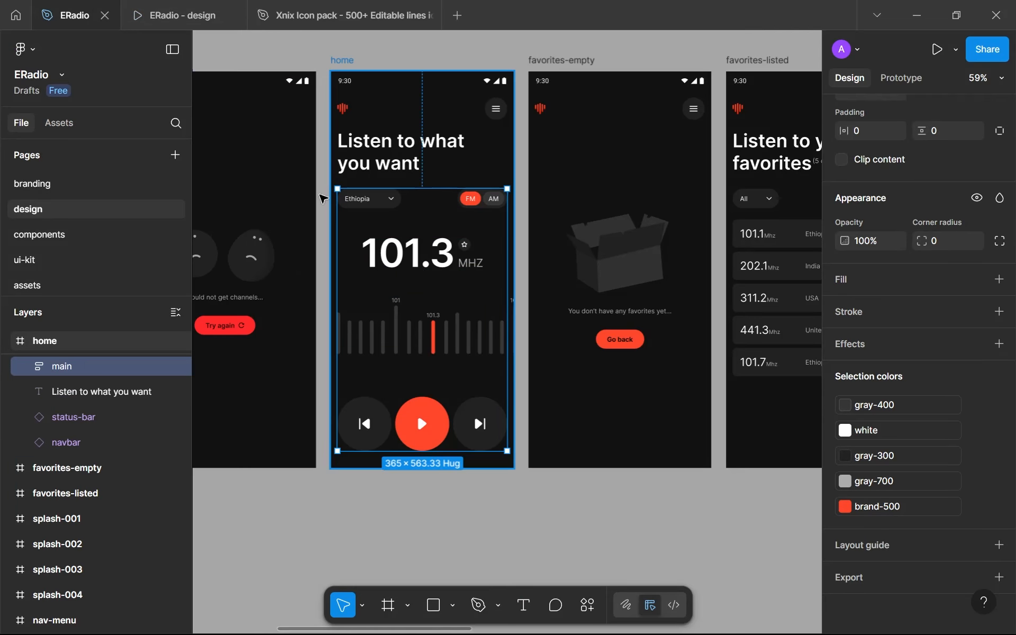
Step: Switch the Ethiopia dropdown instance in the home frame's filter to the open-with-icons variant
scroll(285, 481, up, 1)
click(384, 218)
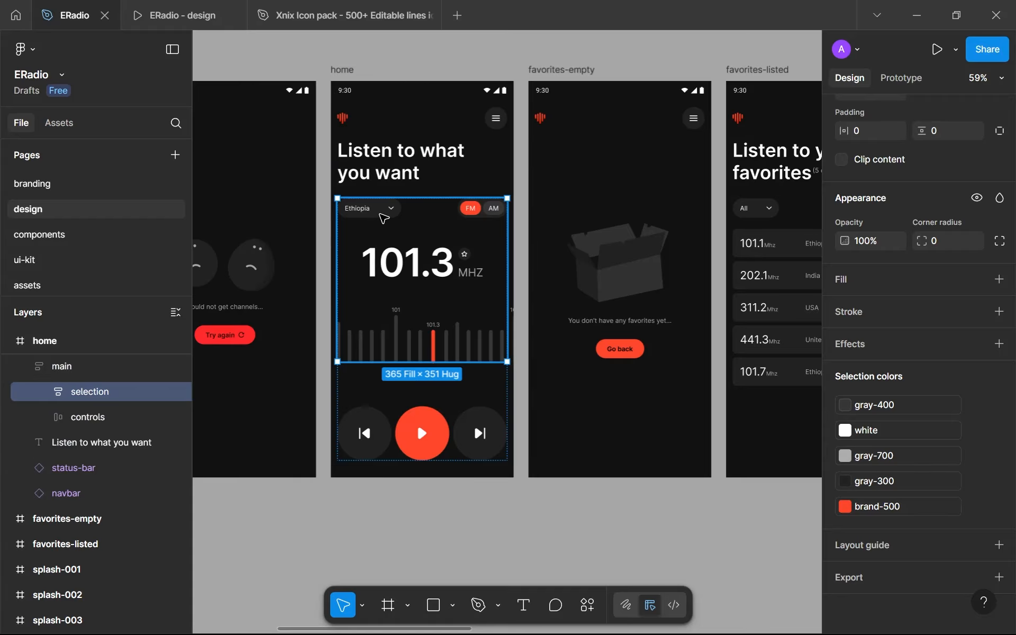
click(384, 218)
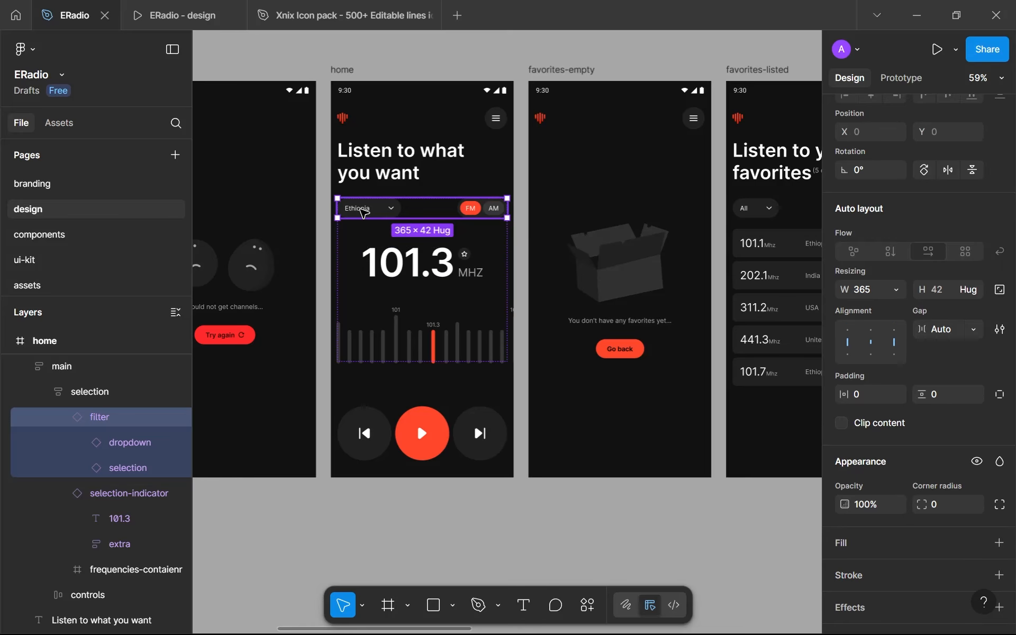
click(363, 212)
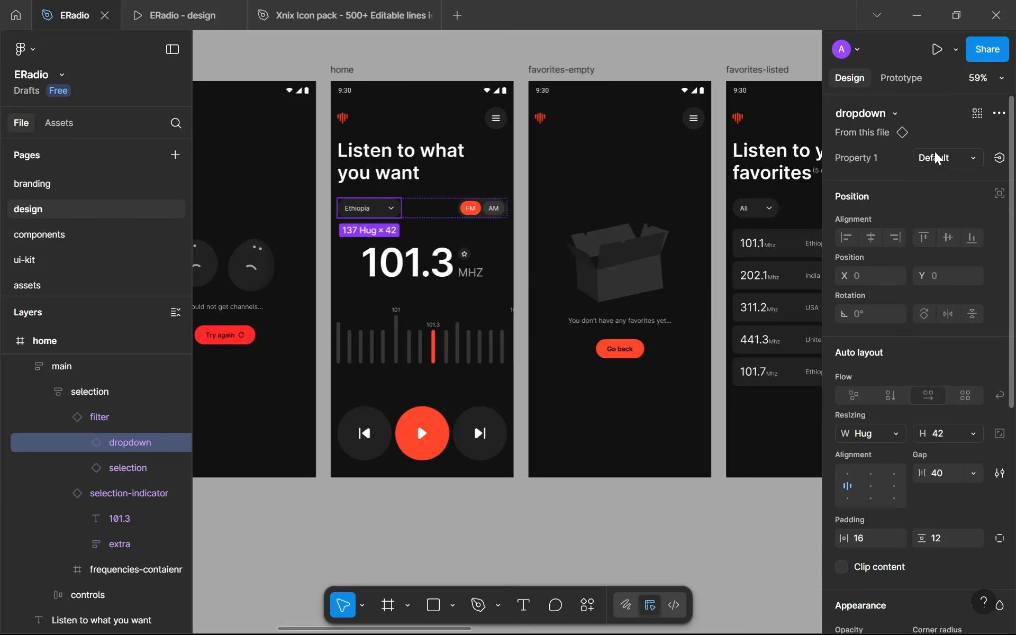
click(929, 157)
click(928, 182)
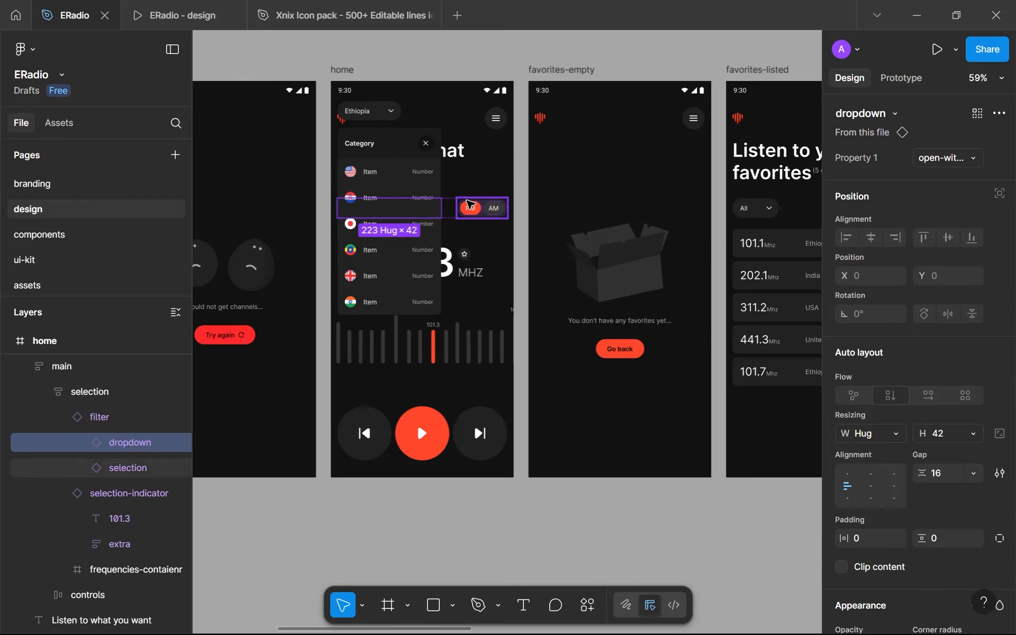
scroll(435, 190, up, 5)
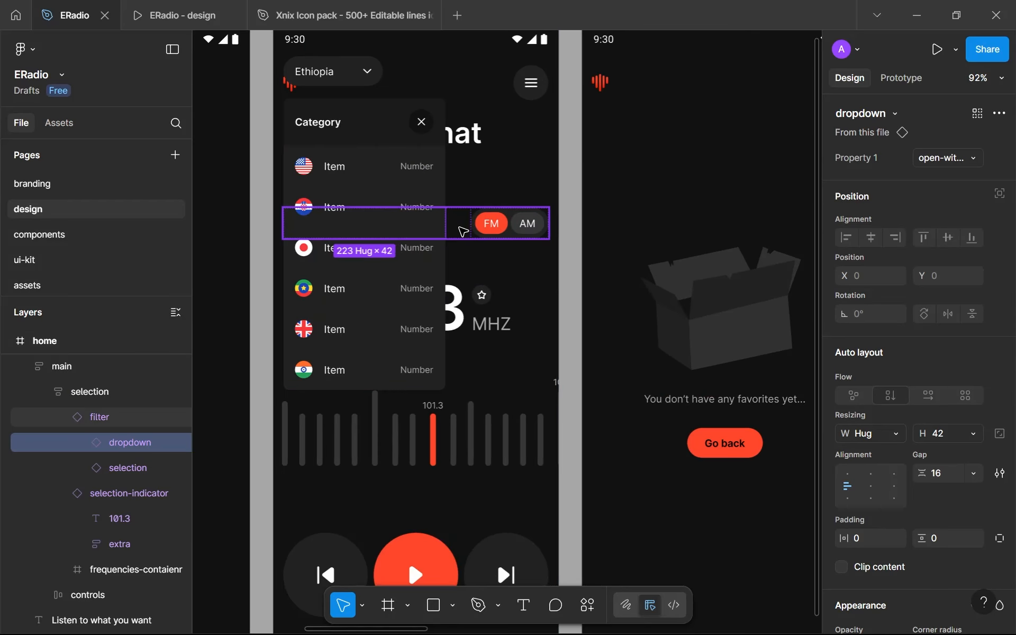
click(463, 231)
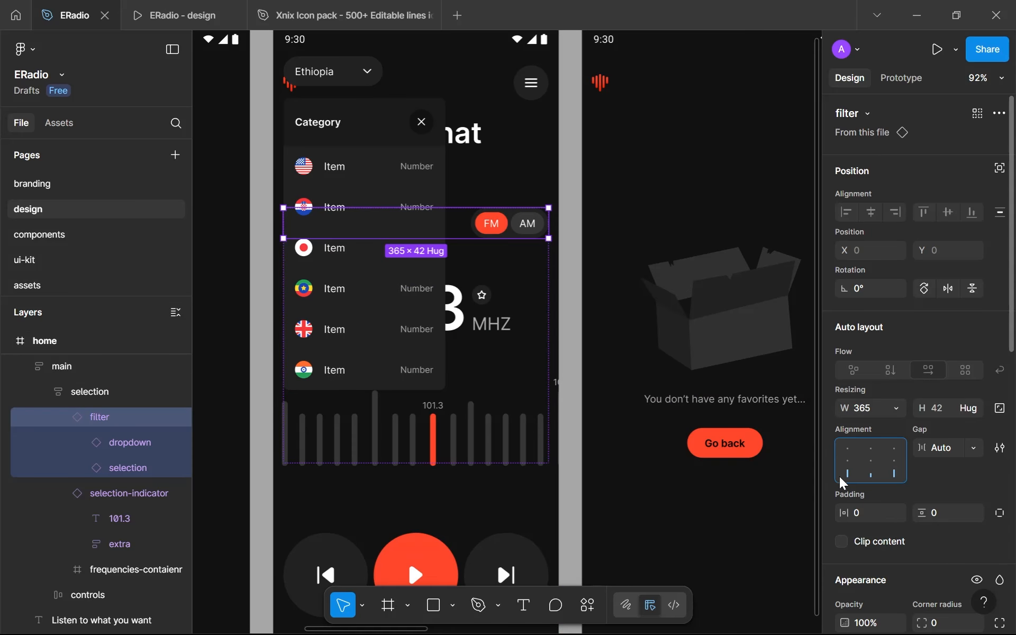
click(900, 409)
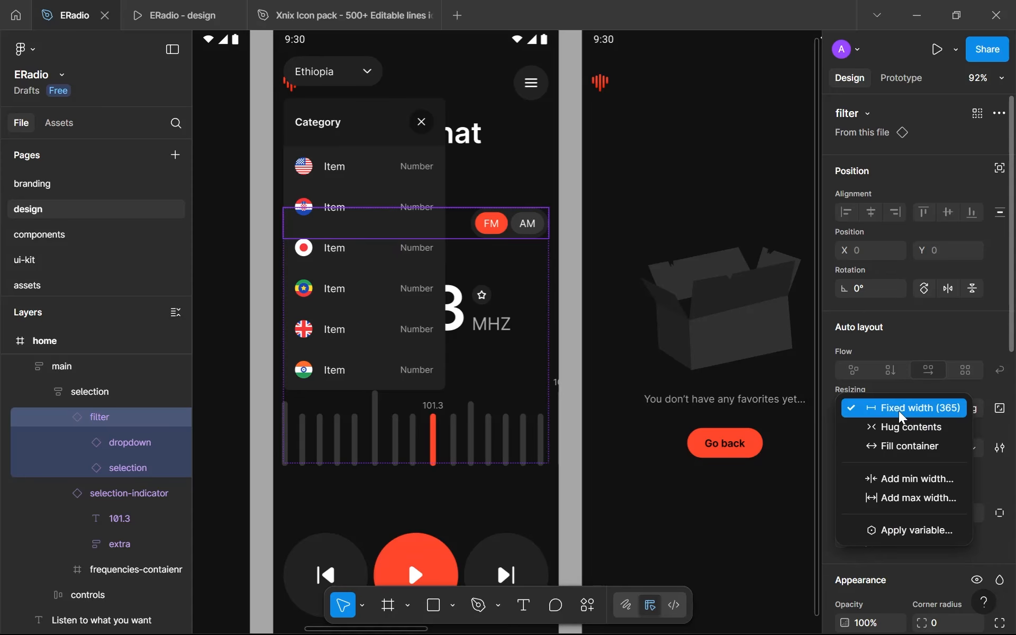
key(Escape)
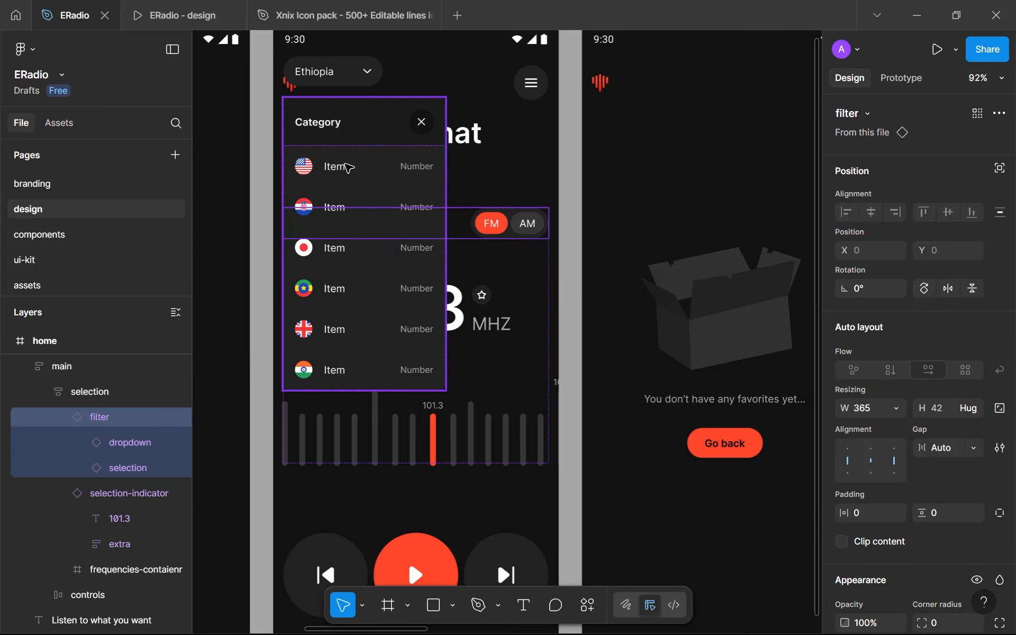
Step: Set the height of the home frame's dropdown instance to hug its contents
double_click(348, 168)
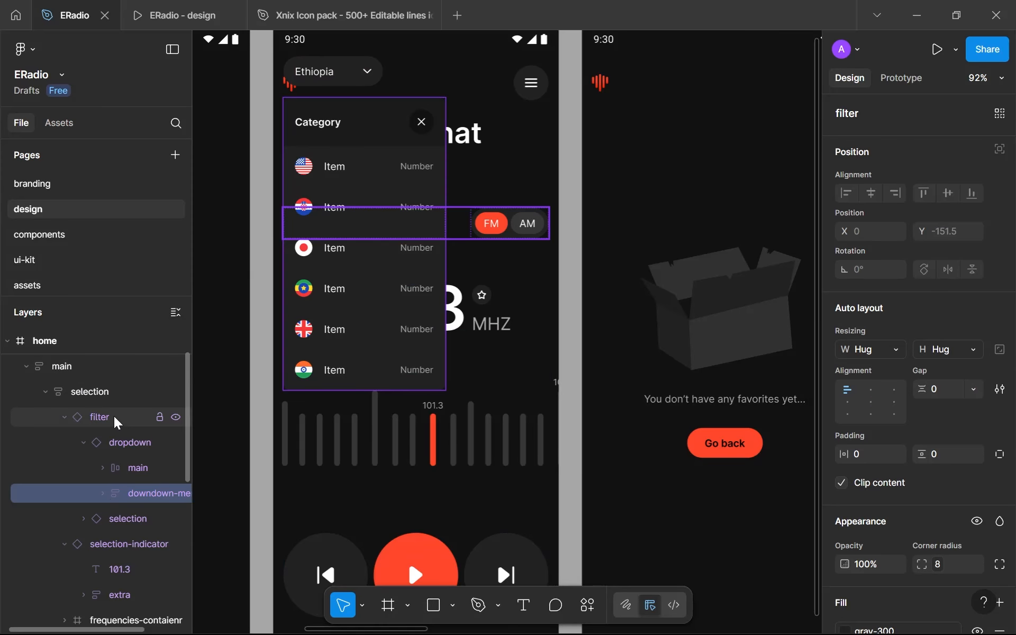
click(127, 443)
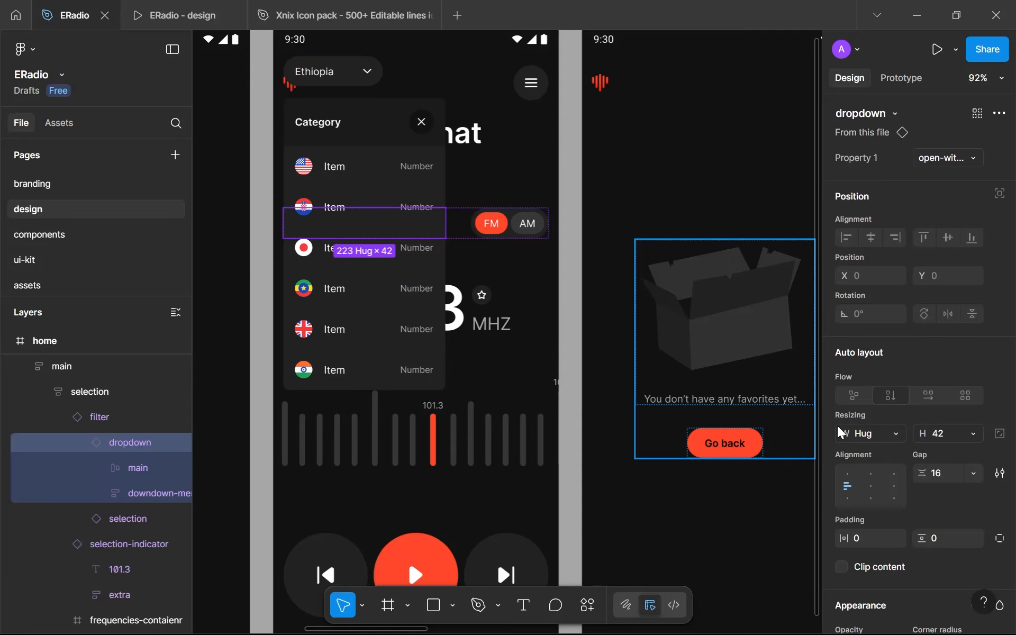
click(894, 442)
click(894, 444)
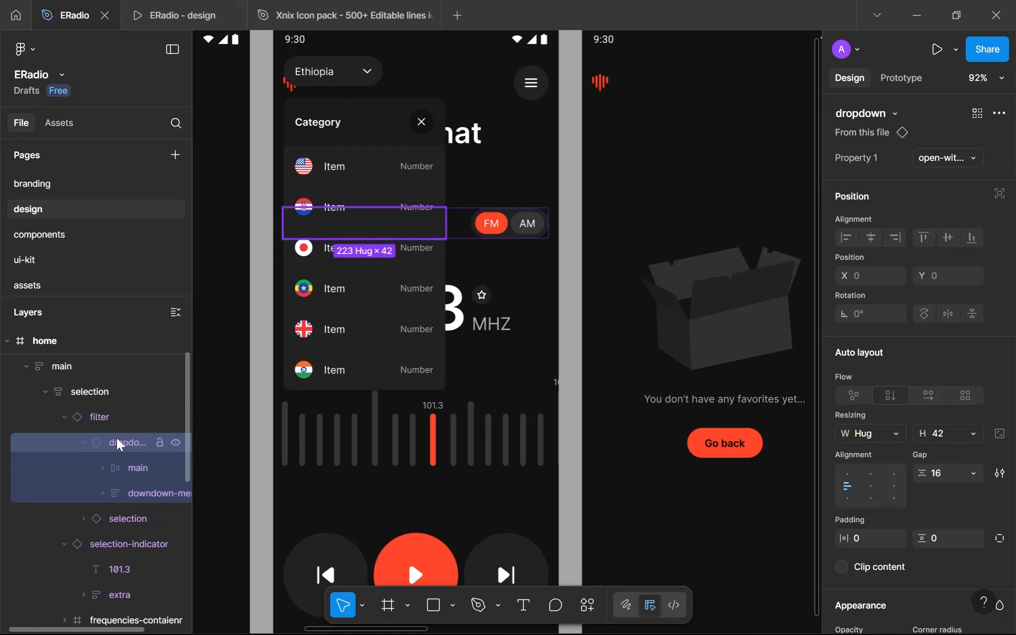
scroll(118, 445, up, 2)
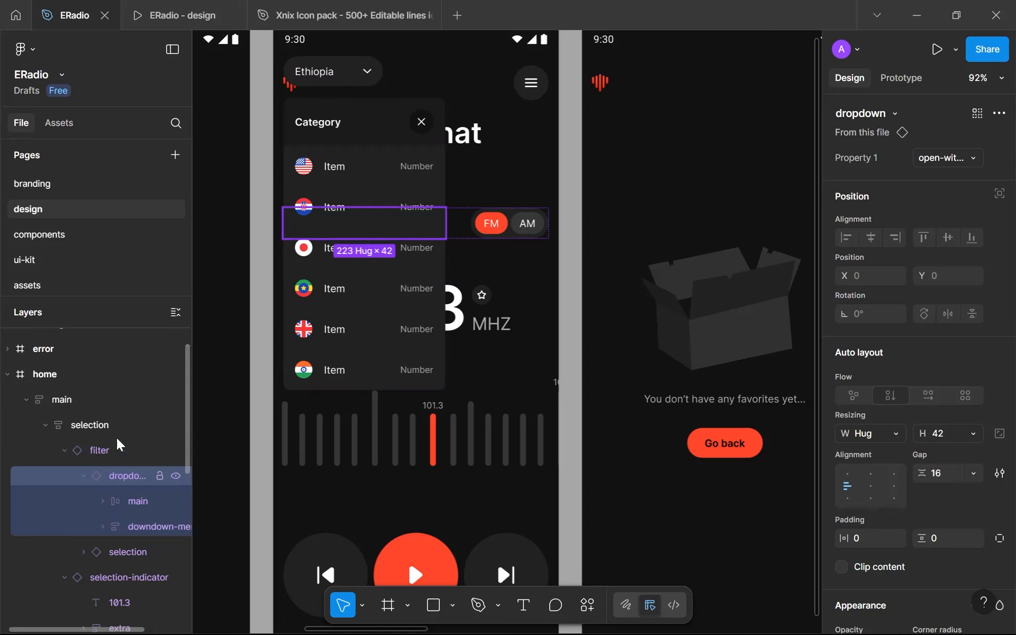
click(964, 441)
click(949, 454)
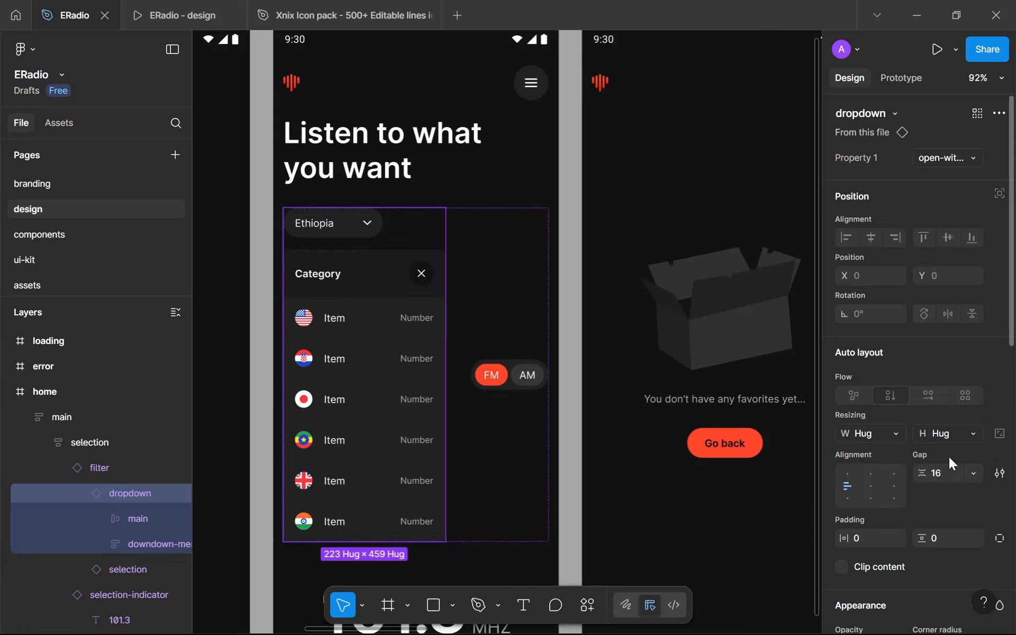
Step: On the components page, make the menu frame in the open-with-icons dropdown variant ignore auto layout
click(494, 336)
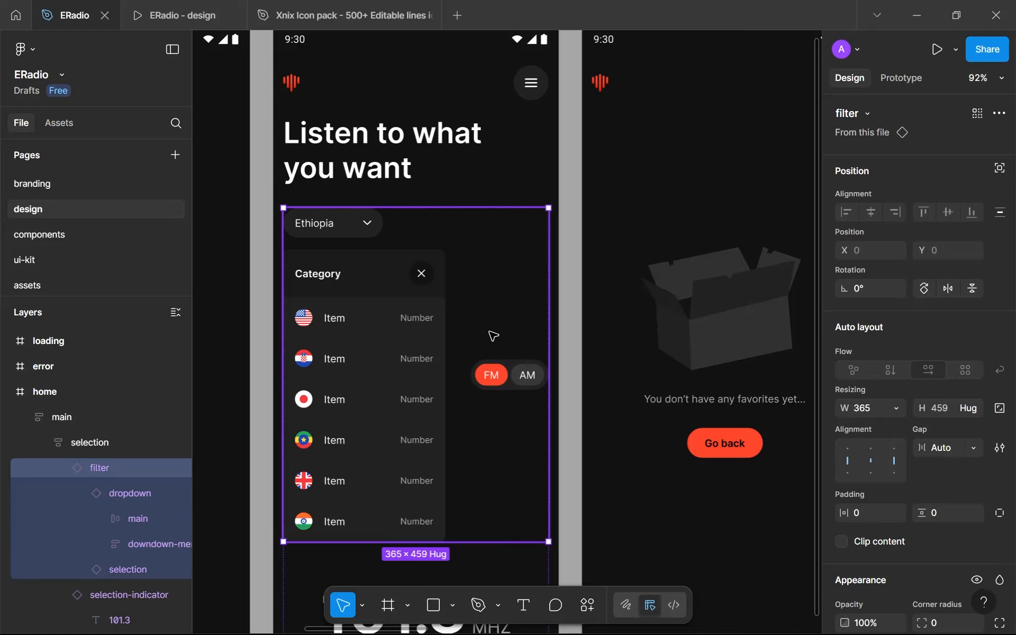
click(433, 370)
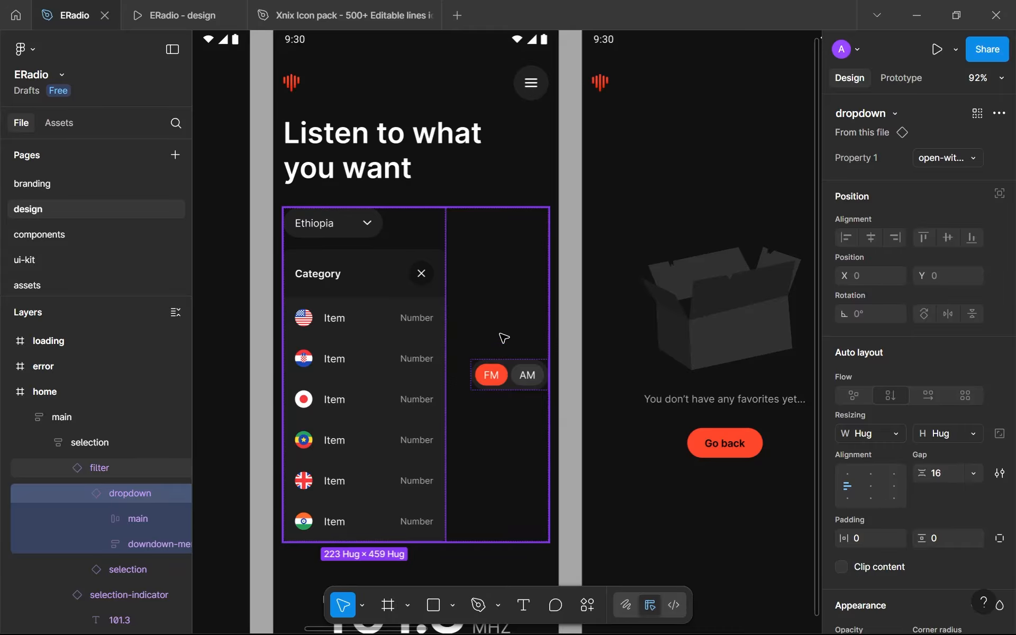
click(52, 234)
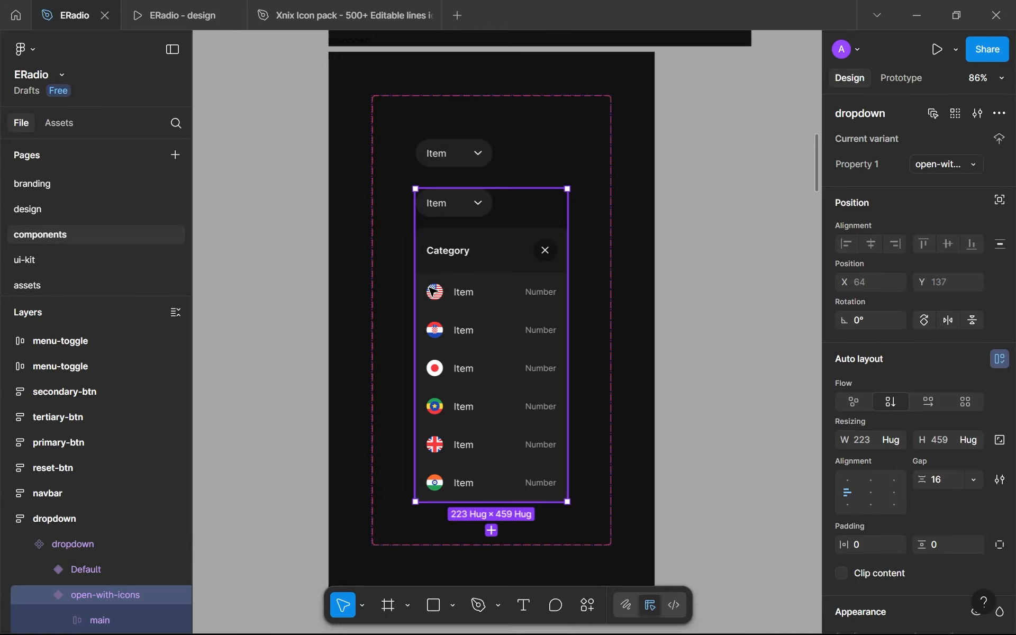
click(480, 248)
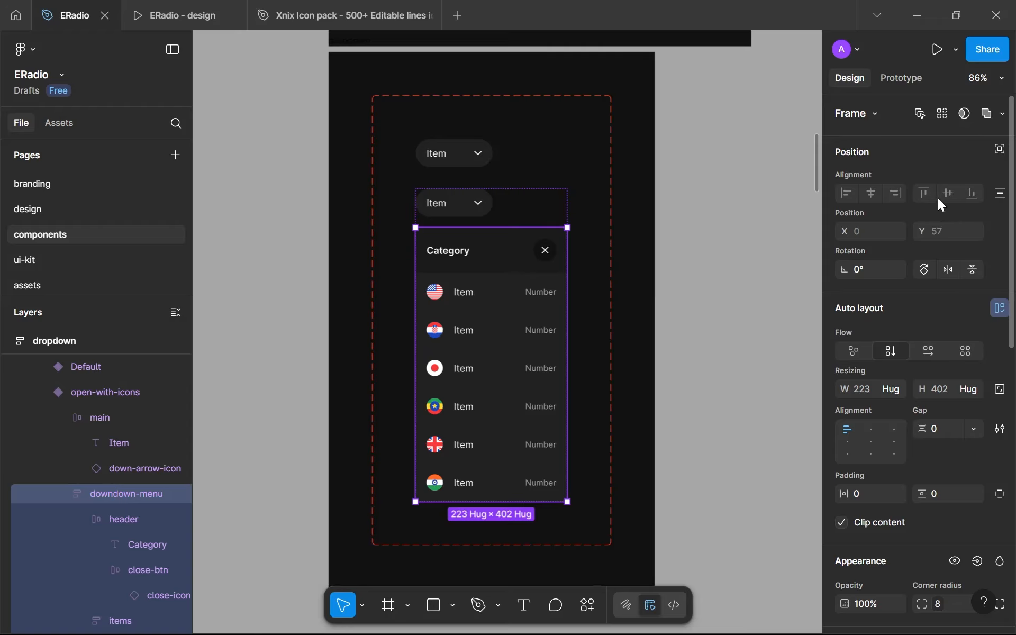
click(1002, 153)
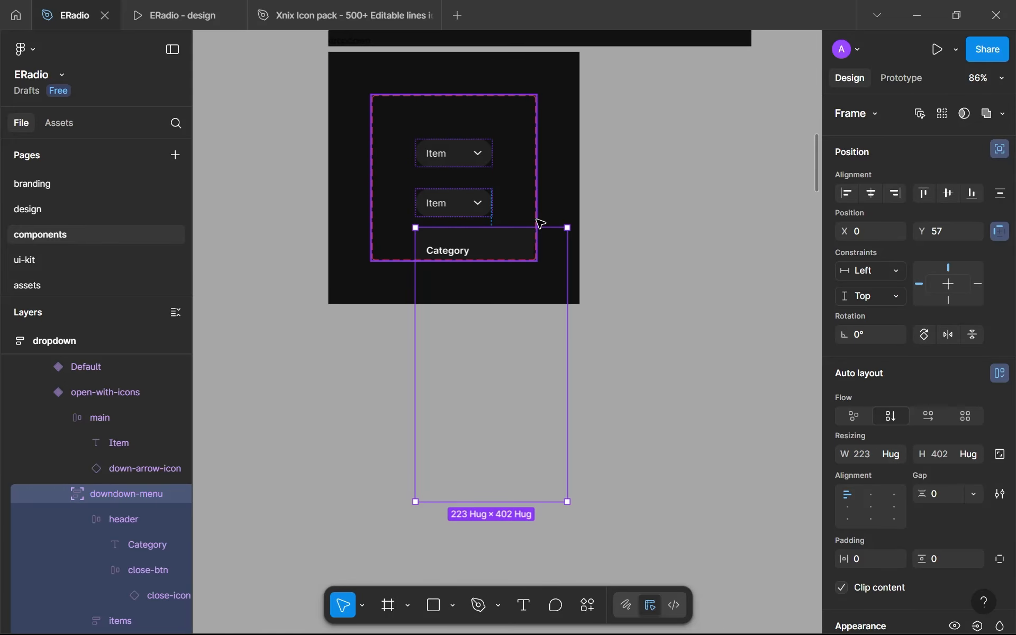
Step: Enlarge the dropdown component set to about 324 × 628 so that it encloses the whole open menu
click(534, 247)
drag(524, 261, 488, 523)
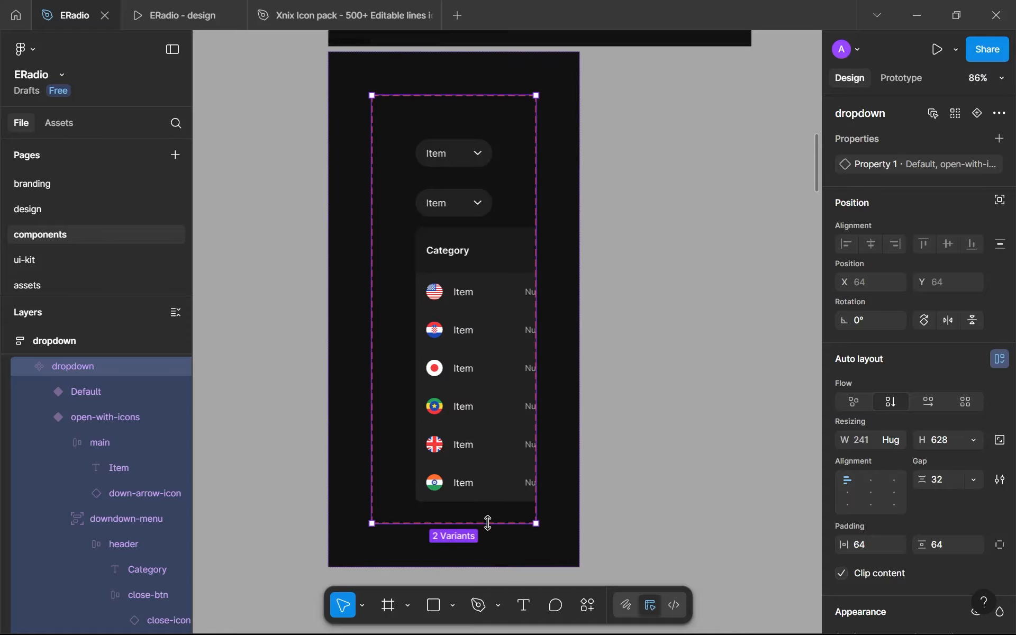
drag(536, 421, 592, 433)
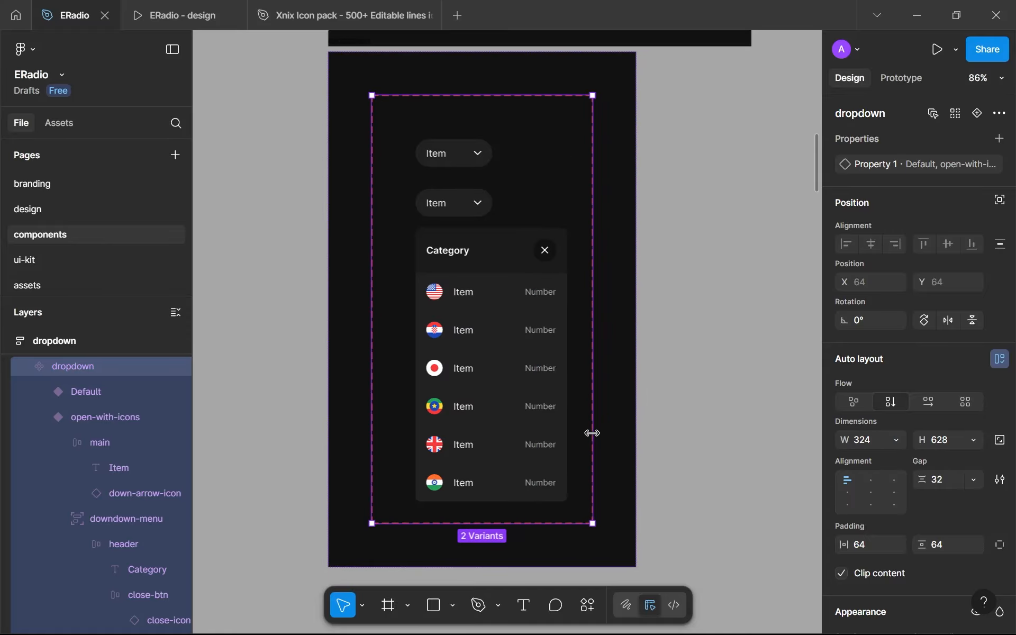
Step: Check the open dropdown in the prototype preview, then inspect its menu, instance and parent filter on the design page's home frame
click(167, 10)
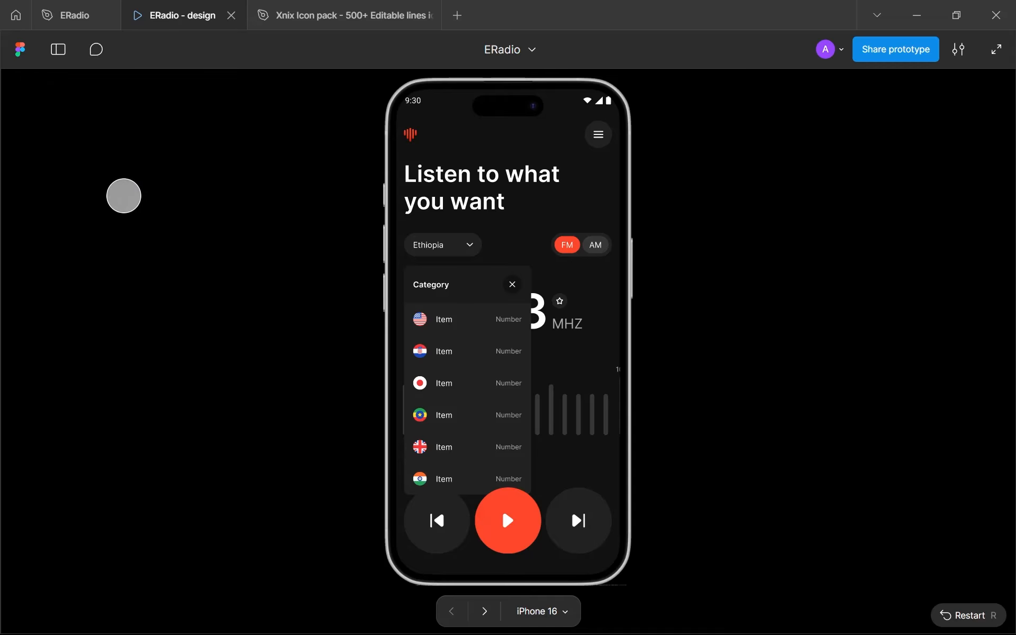
click(77, 12)
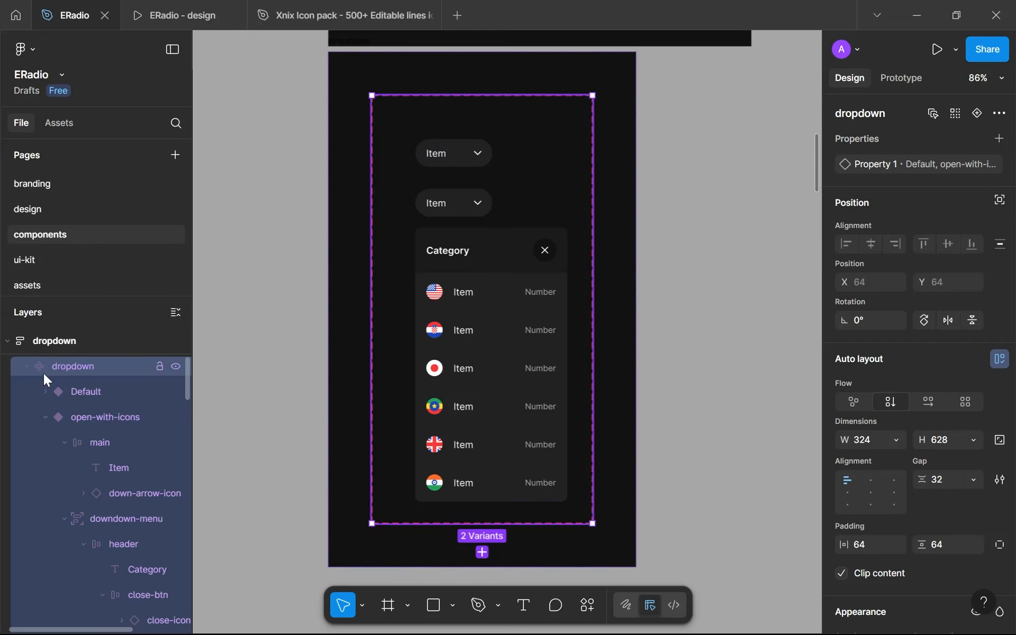
scroll(46, 375, up, 2)
click(79, 208)
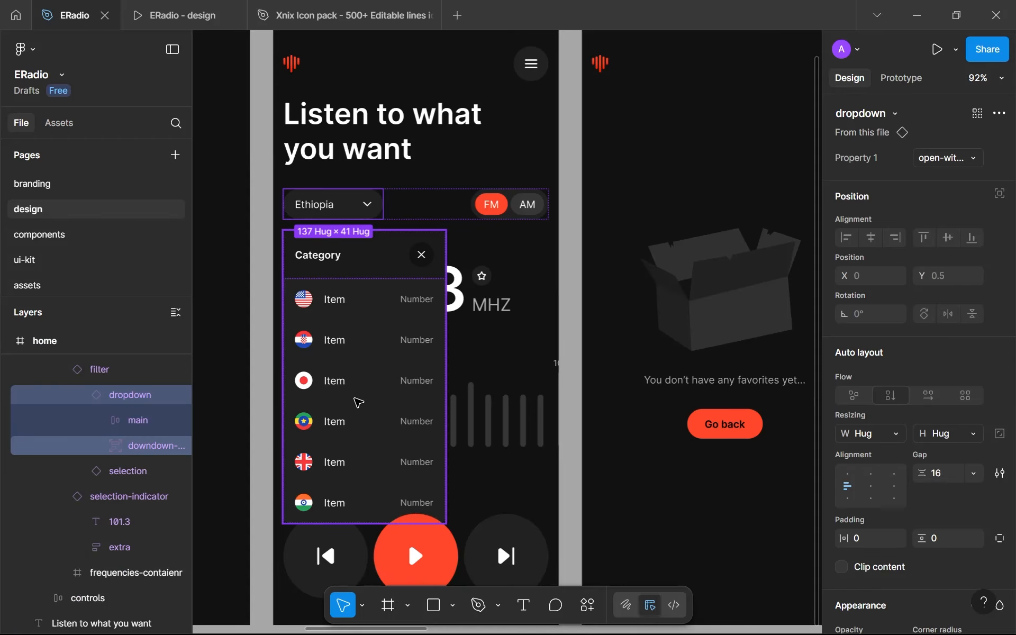
click(358, 402)
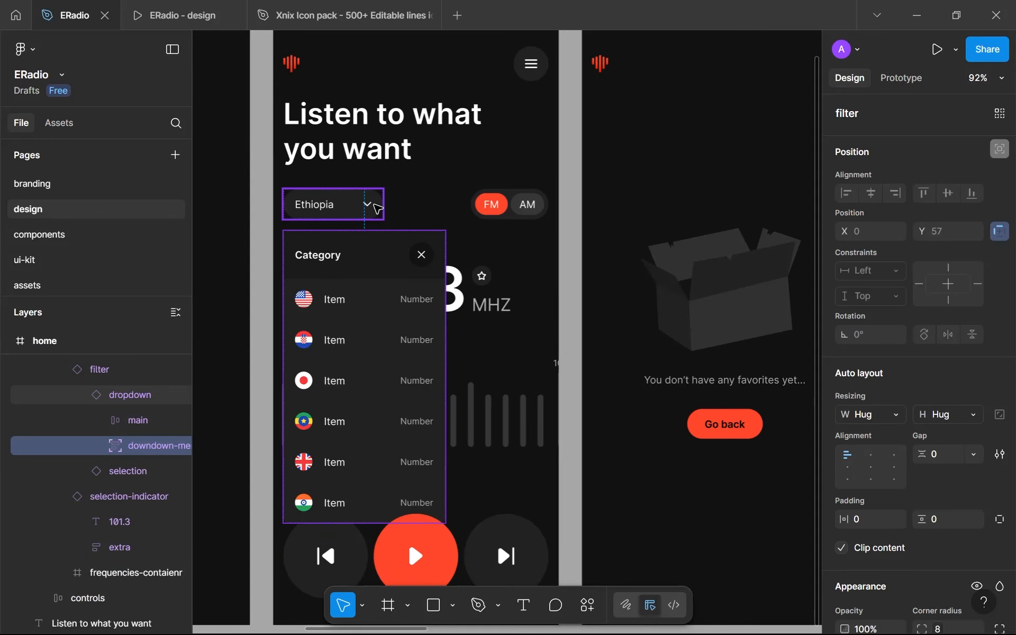
click(358, 224)
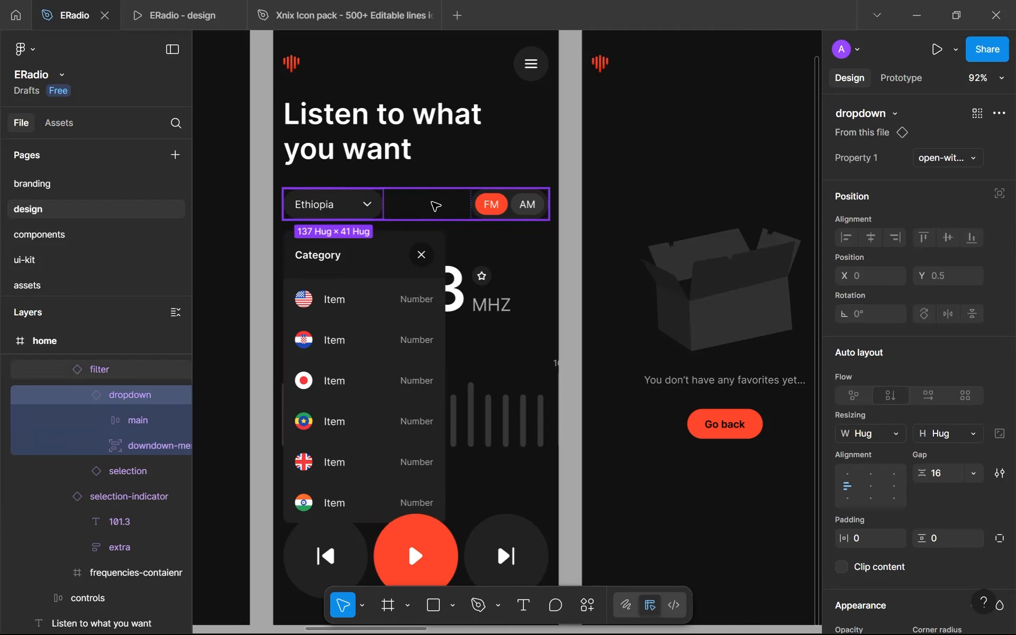
click(435, 205)
key(Down)
key(Up)
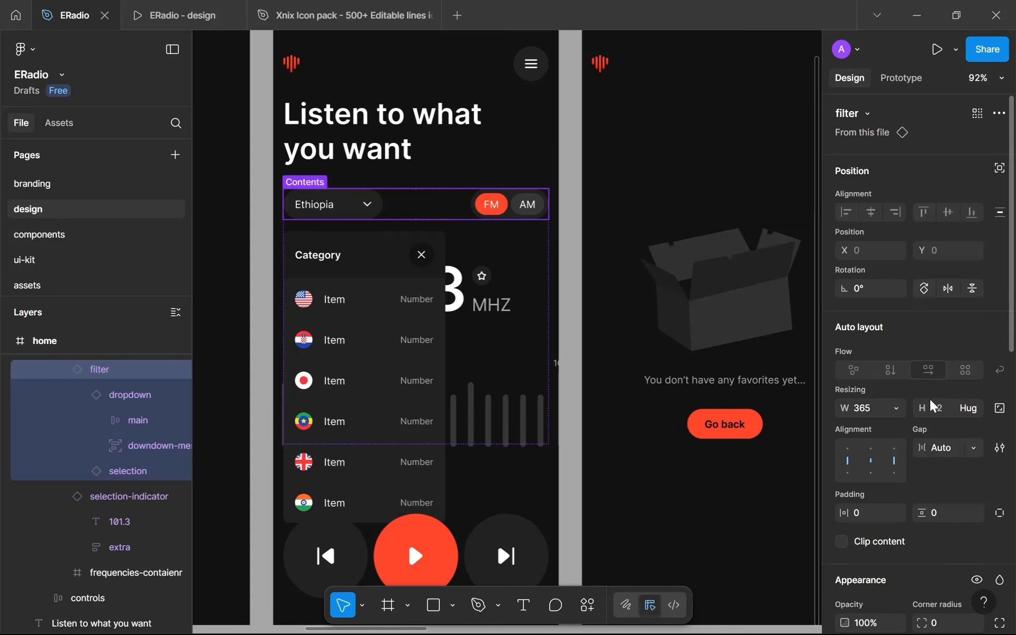
Step: Set the canvas stacking of the home frame's main auto layout frame to First on top
click(65, 495)
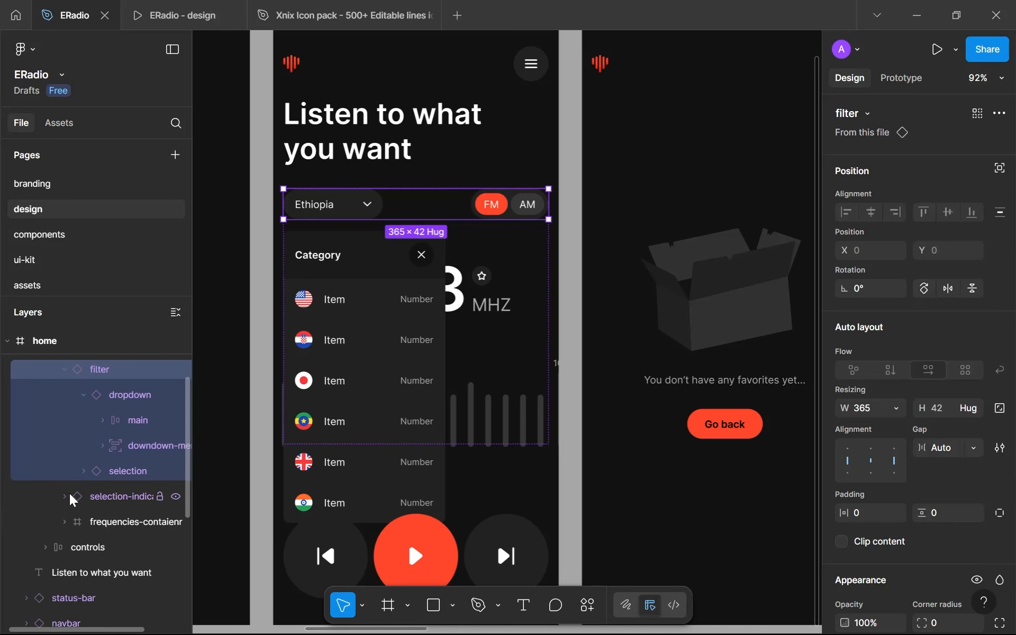
click(100, 520)
scroll(100, 484, up, 1)
click(95, 444)
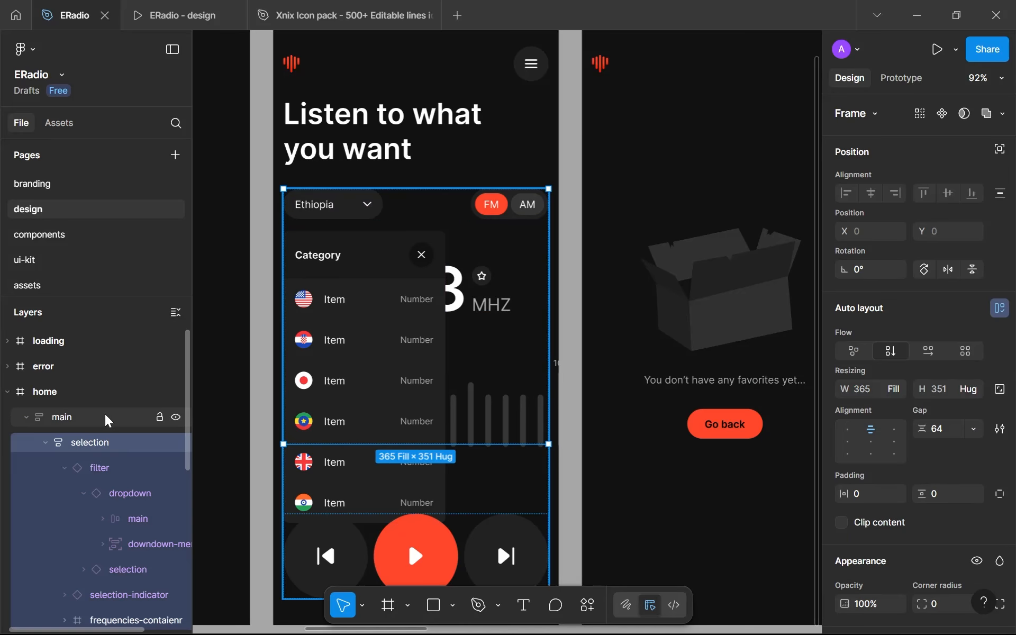
click(108, 421)
click(1000, 494)
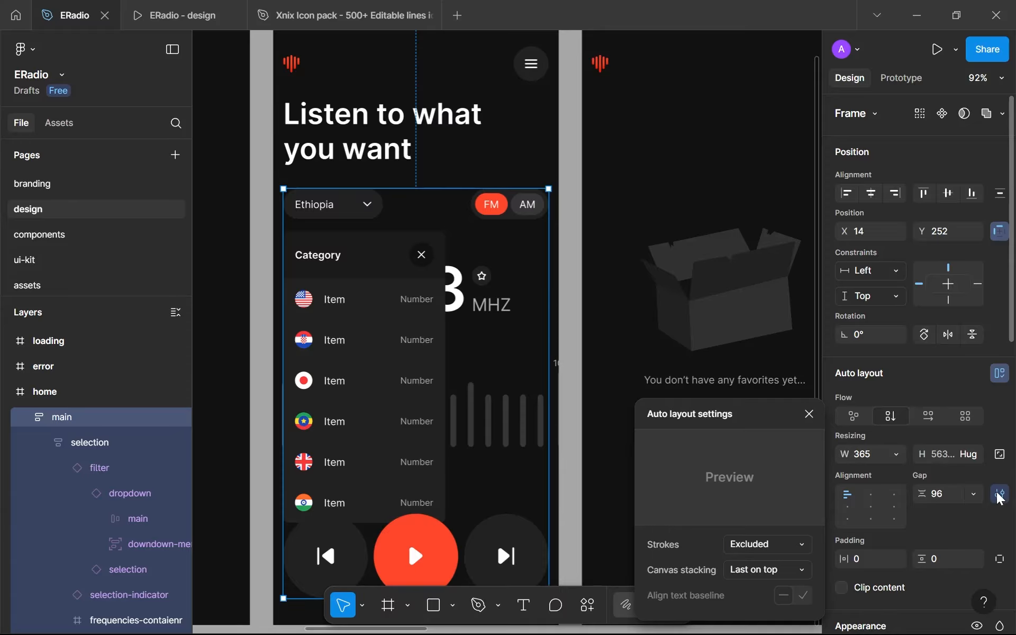
click(765, 571)
click(767, 551)
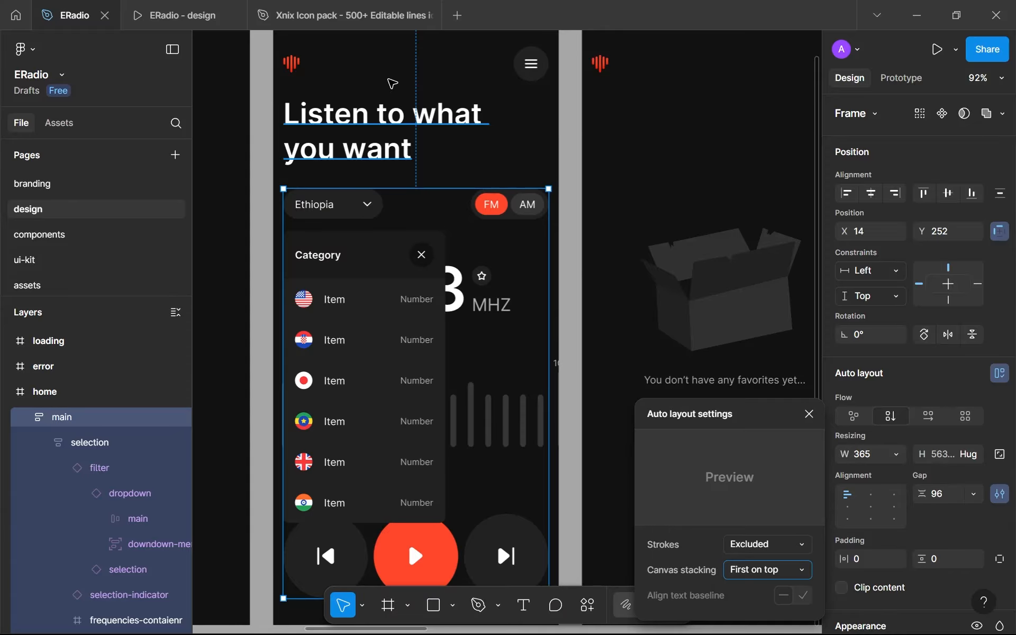
Step: Check in the prototype preview how the open dropdown stacks over the playback controls, and return to the ERadio file
click(143, 7)
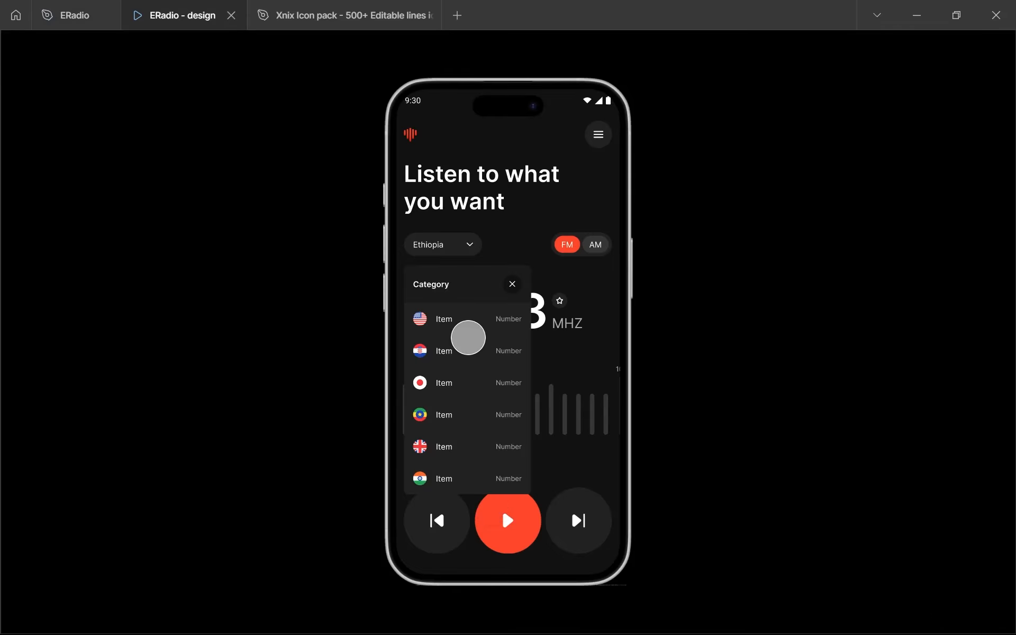
click(478, 321)
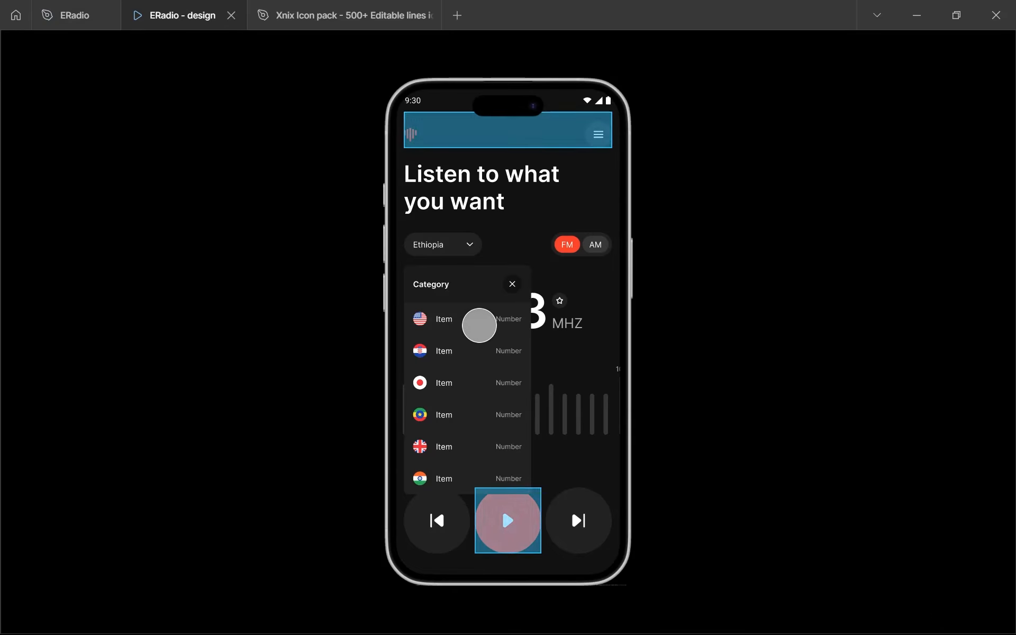
click(93, 6)
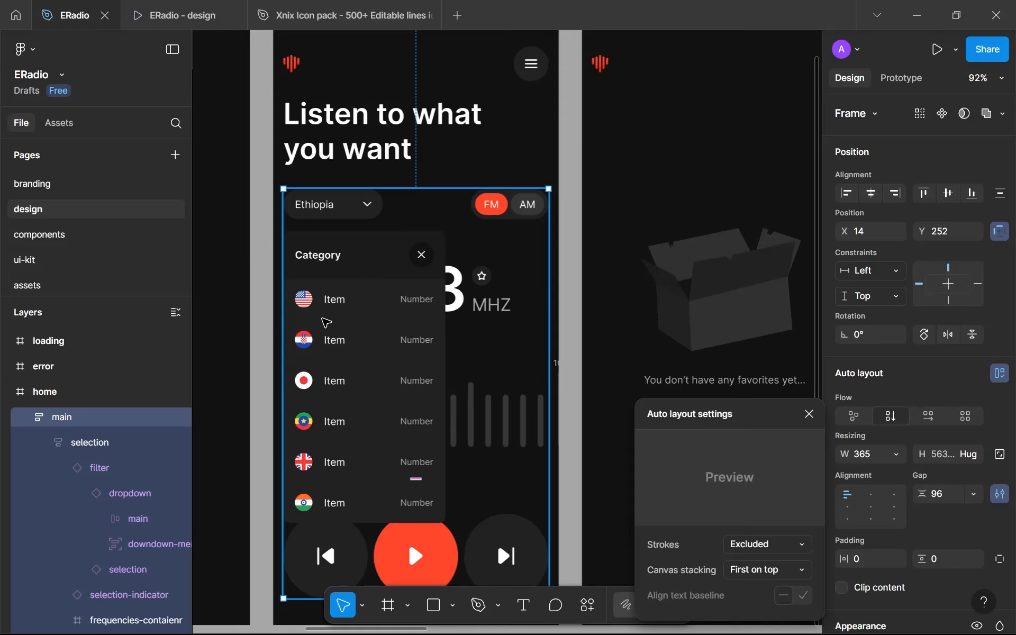
Step: Rename the first three item labels in the home screen's open dropdown menu to USA, Croatia and Japan, matching their flags
click(333, 302)
double_click(332, 302)
double_click(333, 300)
text(USA)
key(Escape)
double_click(337, 339)
text(Croatia)
key(Escape)
double_click(335, 380)
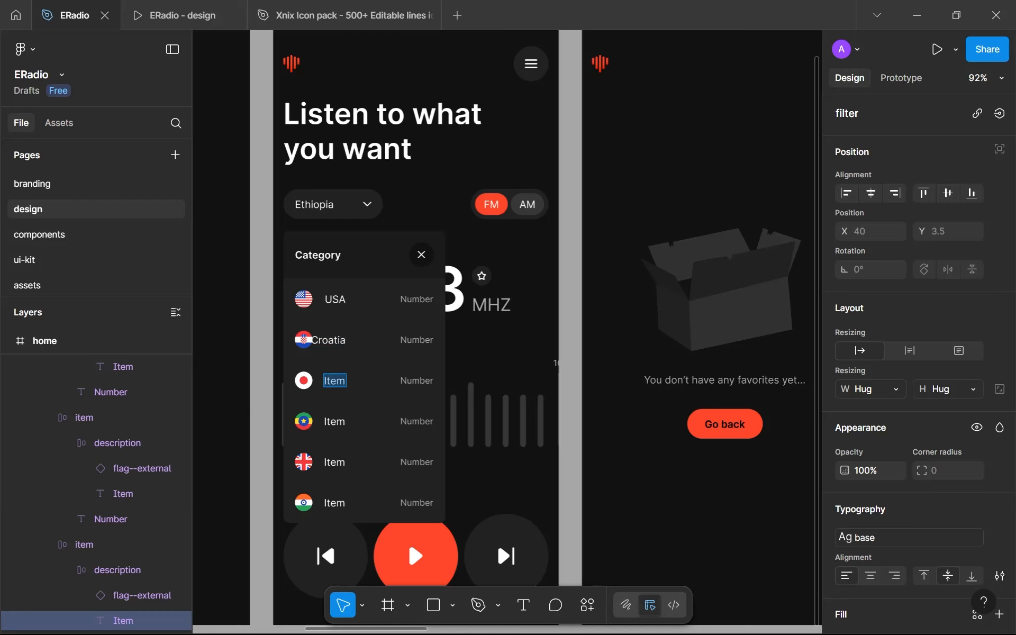
text(Japan)
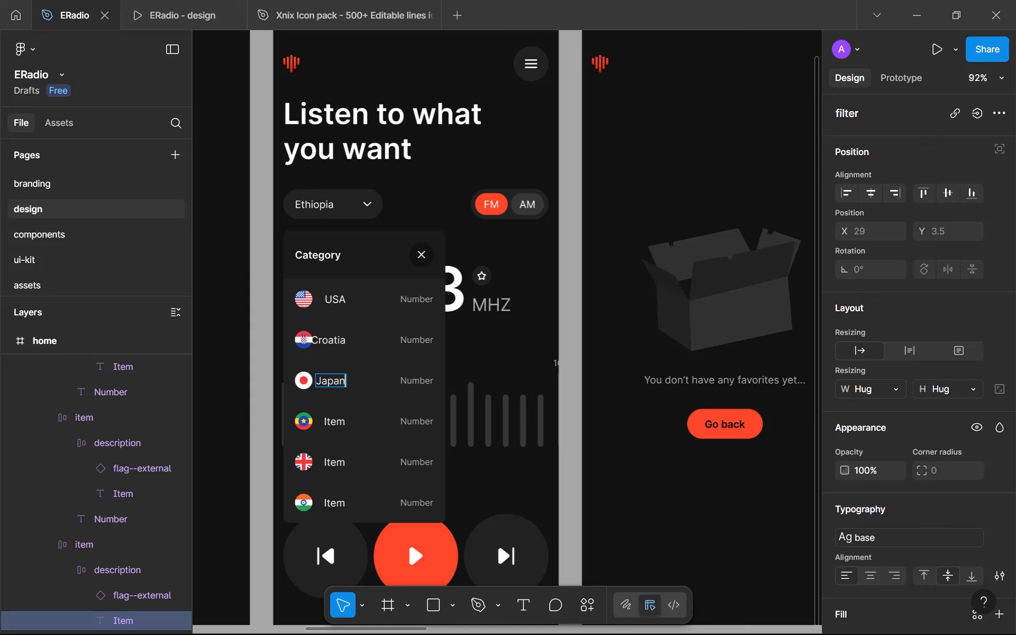
key(Escape)
Step: Rename the last three item labels in the dropdown menu to Ethiopia, UK and India, matching their flags
double_click(334, 421)
text(Ethiopia)
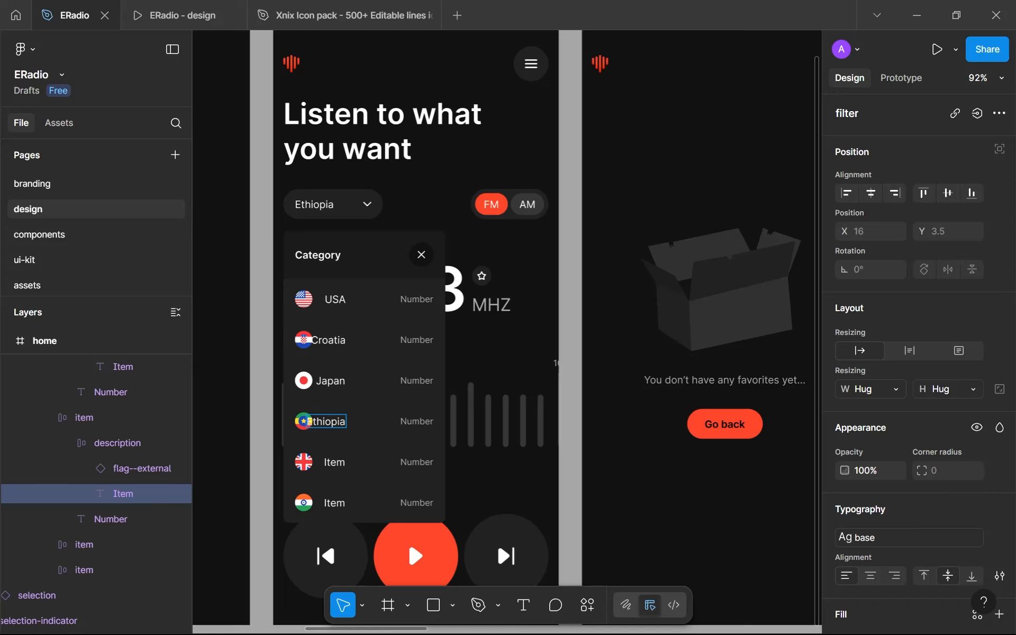
key(Escape)
double_click(335, 462)
text(UK)
key(Escape)
double_click(334, 502)
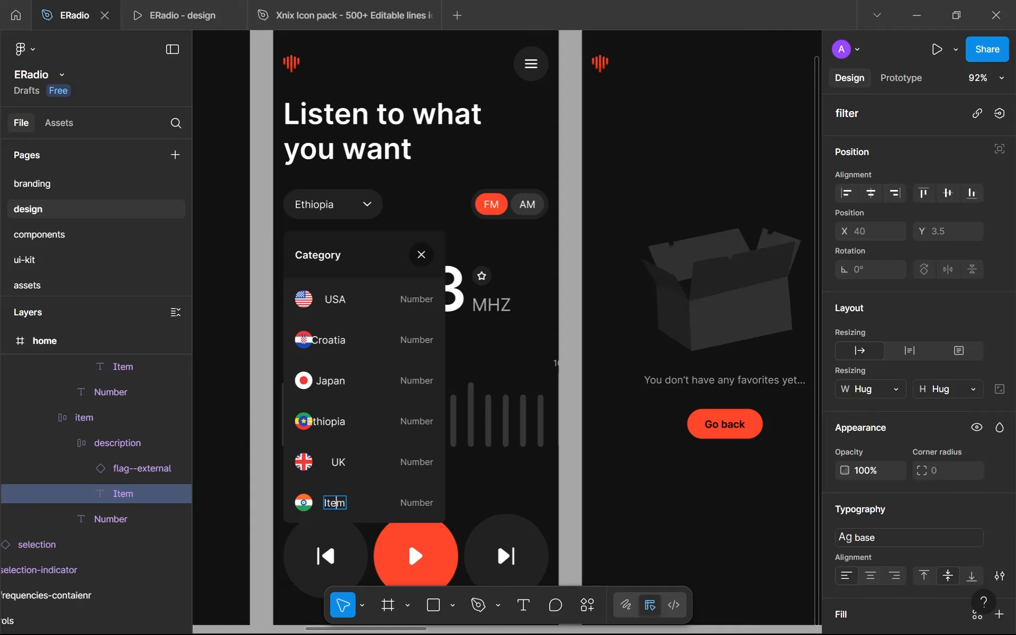
key(BackSpace)
text(India)
Step: Replace the Number placeholder in the Croatia row of the dropdown menu with (32)
double_click(412, 317)
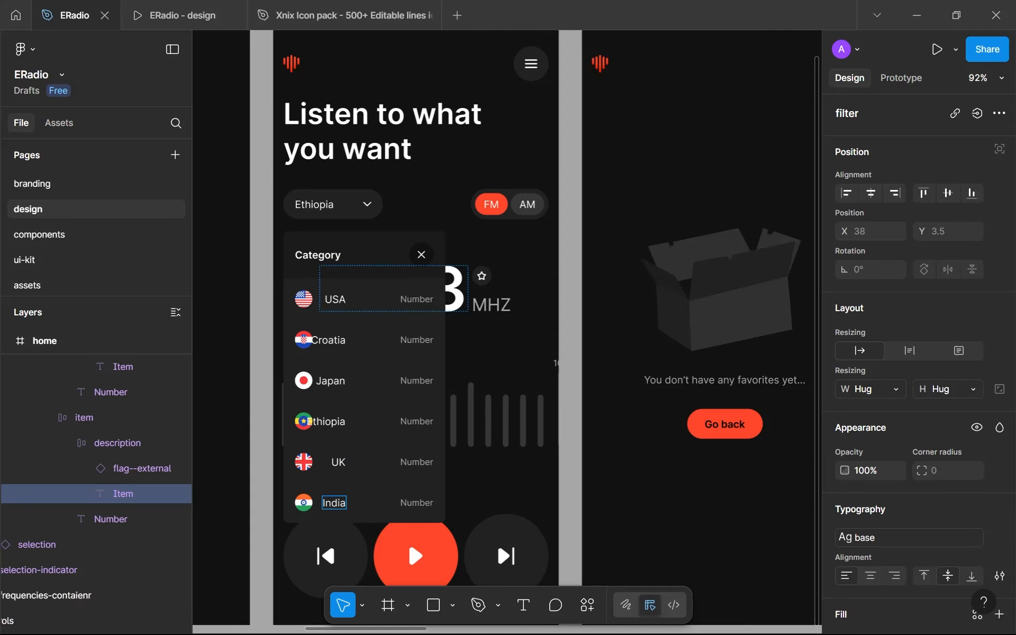
key(ctrl+a)
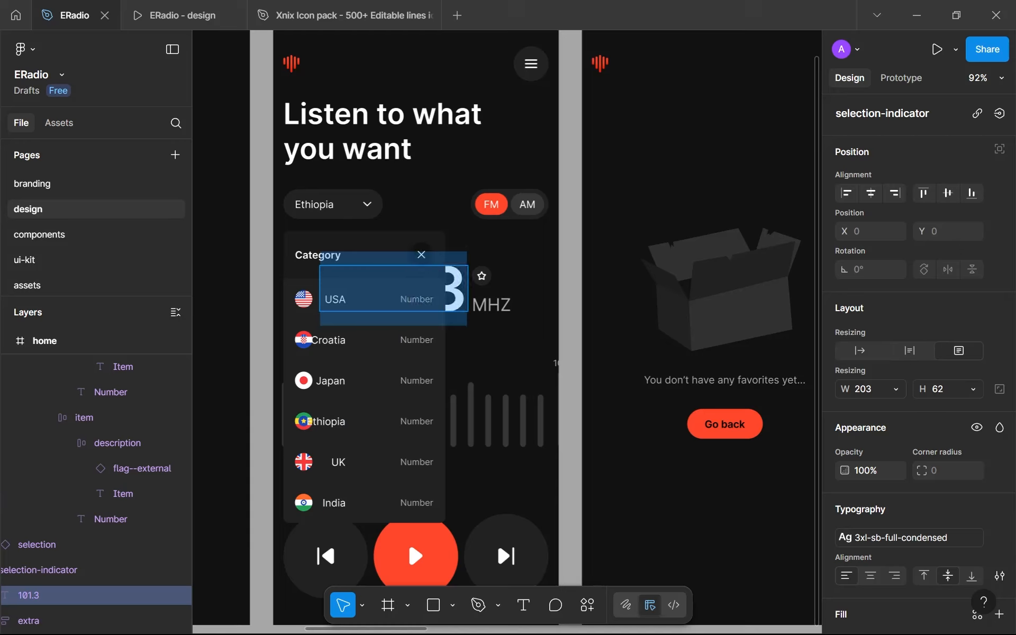
click(370, 361)
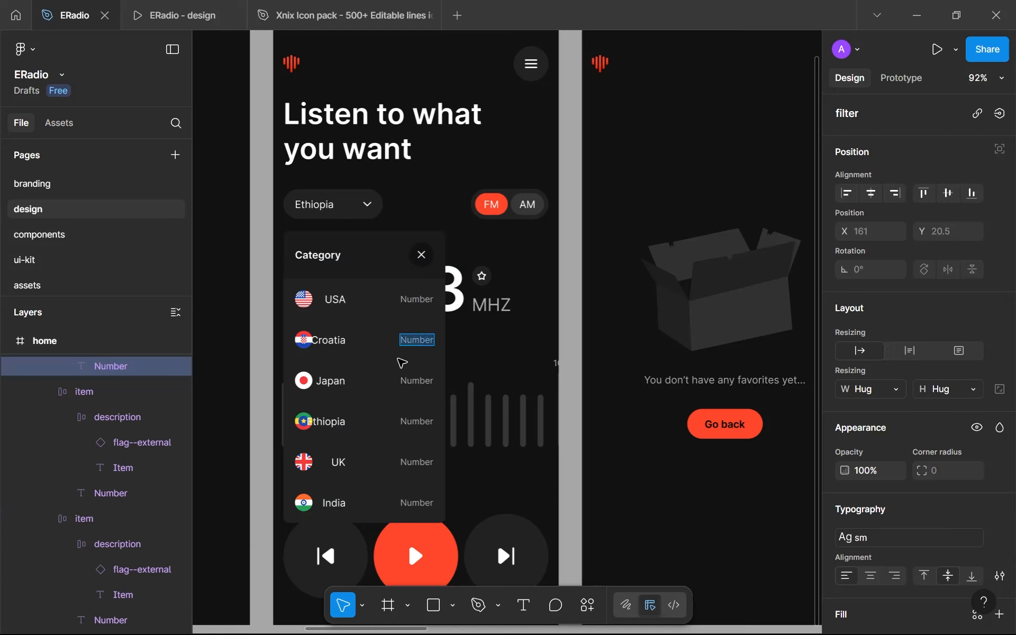
text(32)
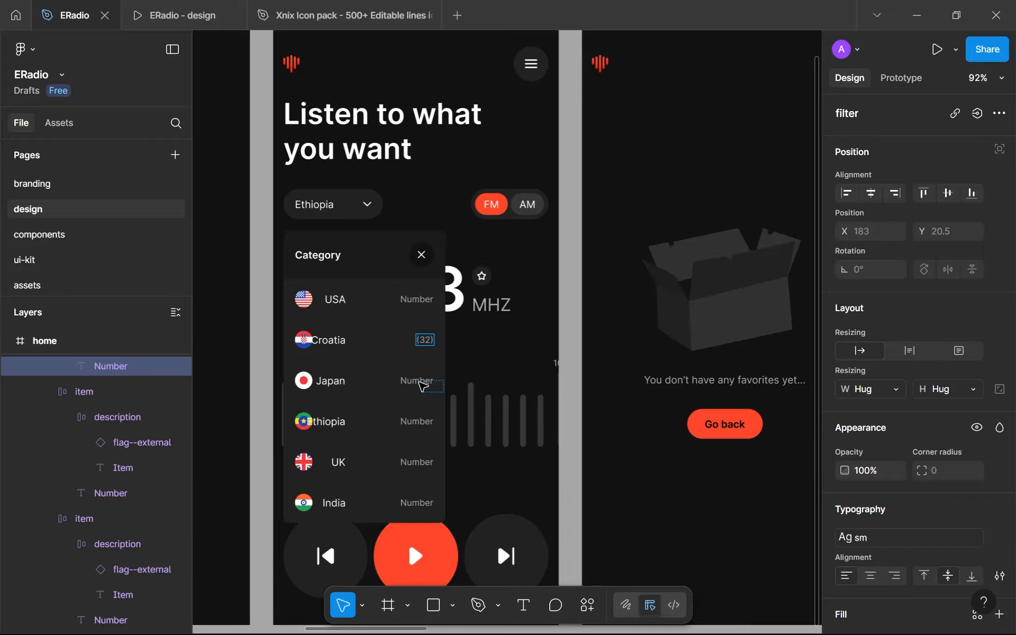
Step: Replace the Number placeholder in the USA row of the dropdown menu with (40)
click(424, 385)
scroll(408, 296, up, 6)
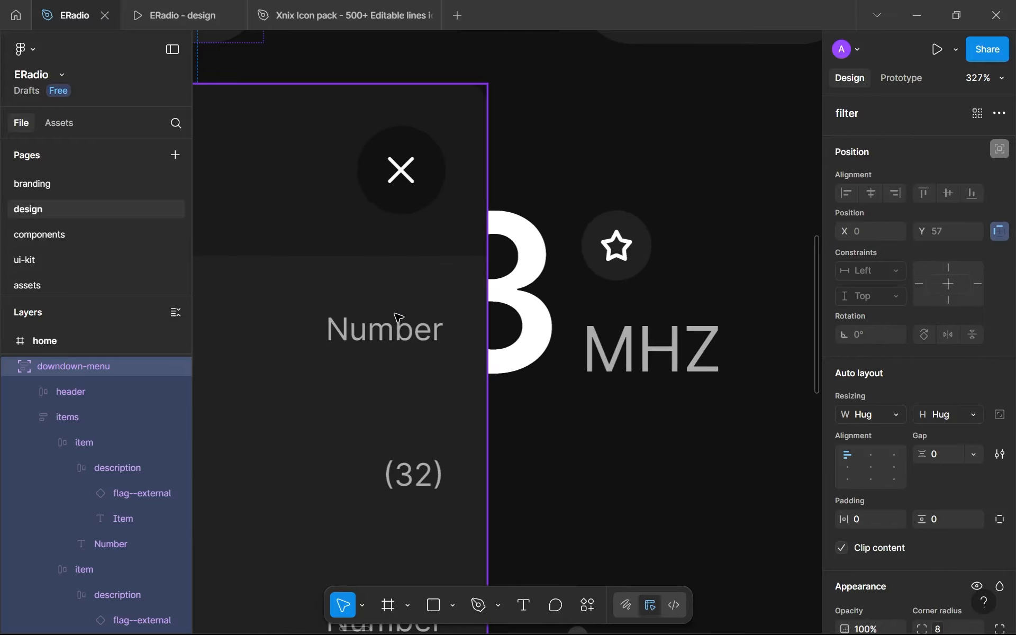
double_click(398, 318)
double_click(386, 329)
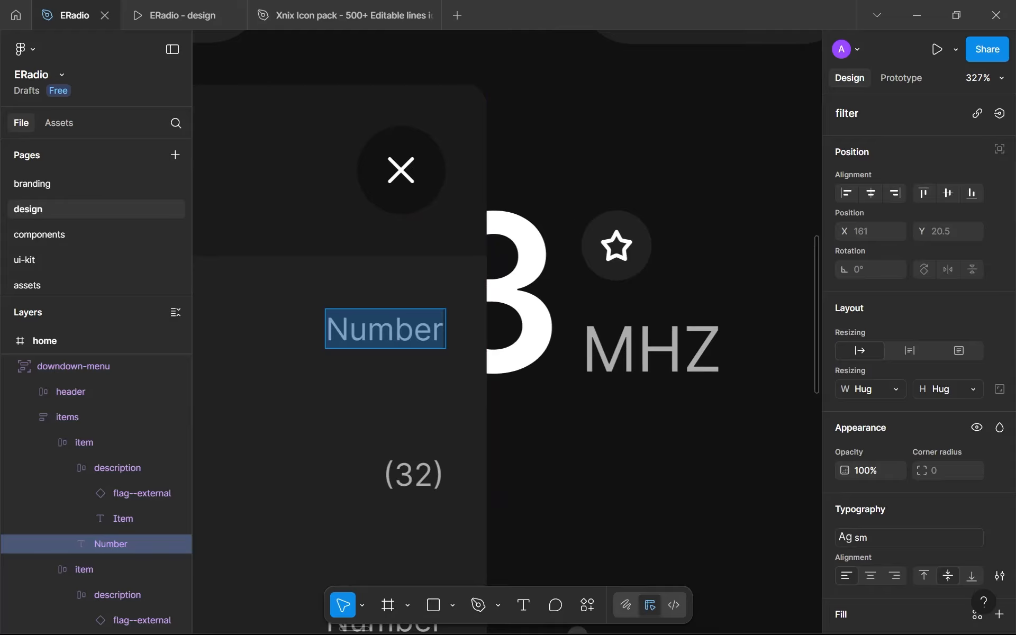
text(()
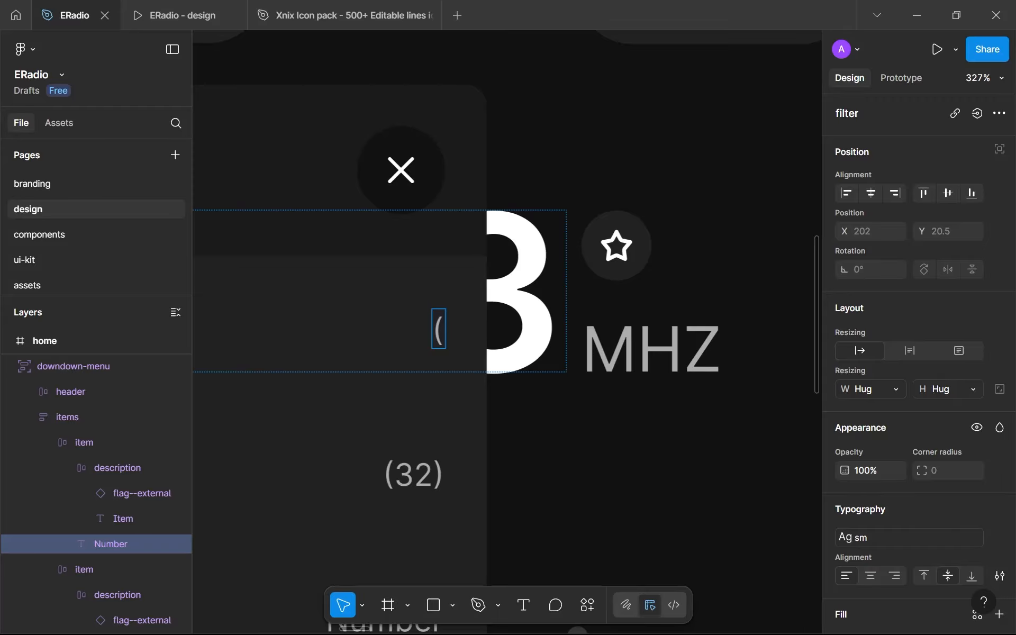
text(40))
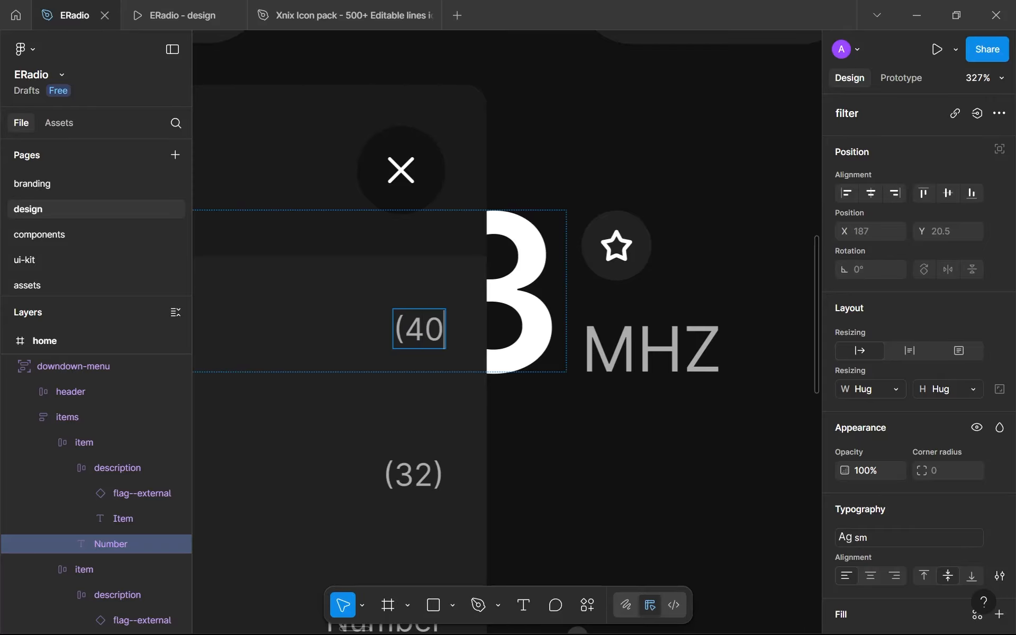
key(Escape)
Step: Replace the Number placeholders in the Japan and Ethiopia rows with (30) and (22)
scroll(375, 327, down, 4)
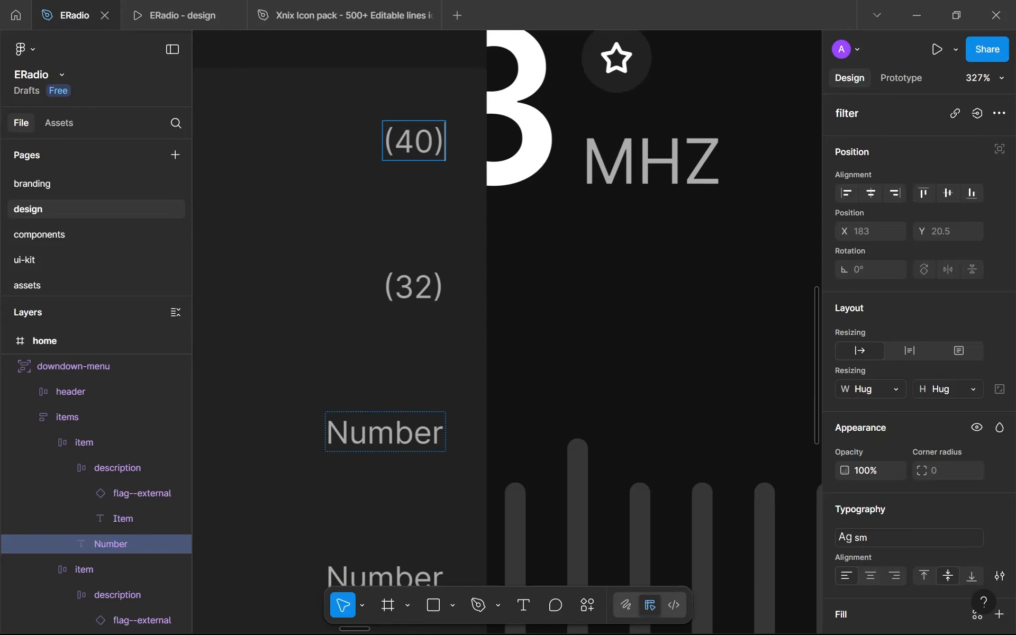
click(383, 431)
double_click(370, 431)
text((30))
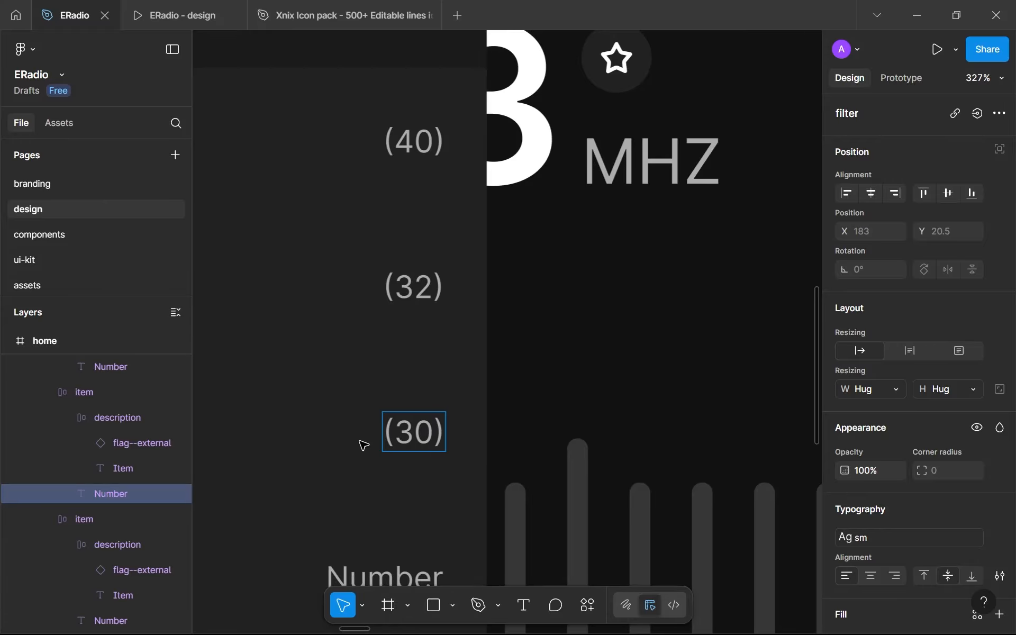
scroll(364, 446, down, 4)
double_click(371, 390)
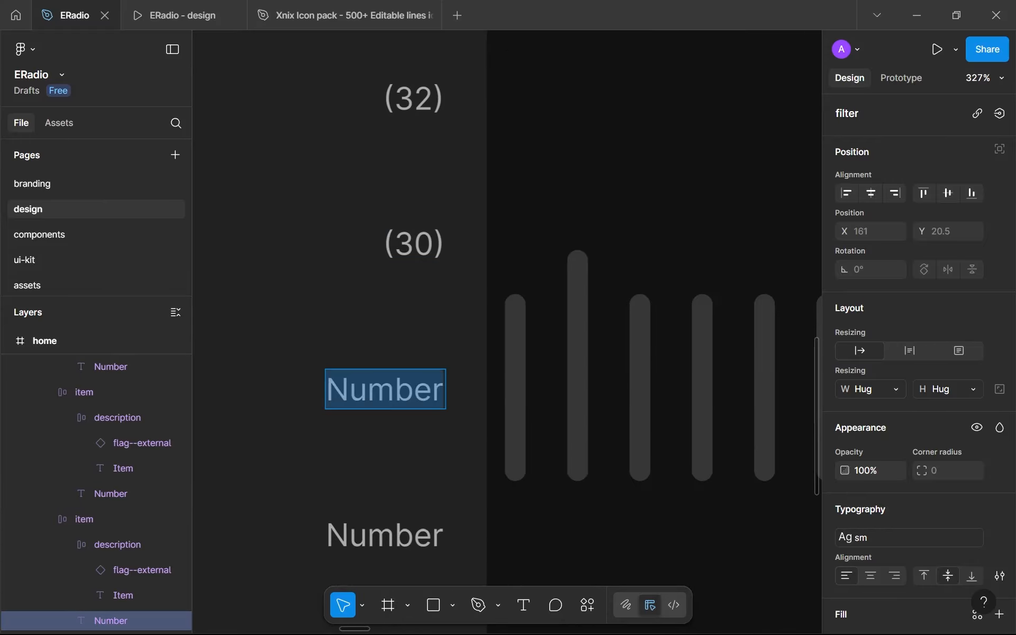
text((22))
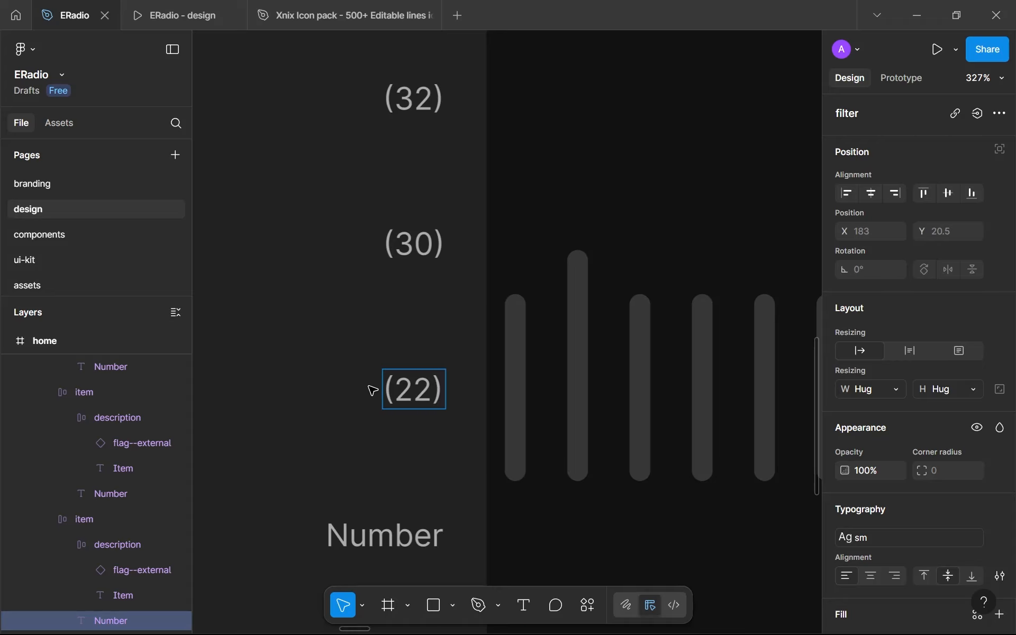
Step: Replace the Number placeholders in the UK and India rows with (20) and (16)
scroll(372, 391, down, 4)
double_click(371, 349)
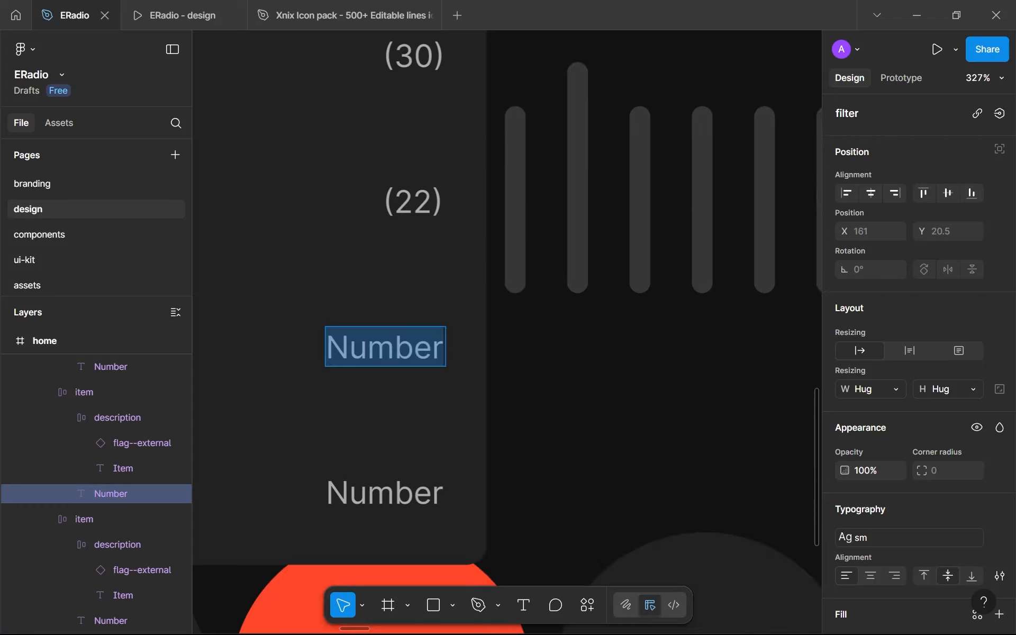
text((20))
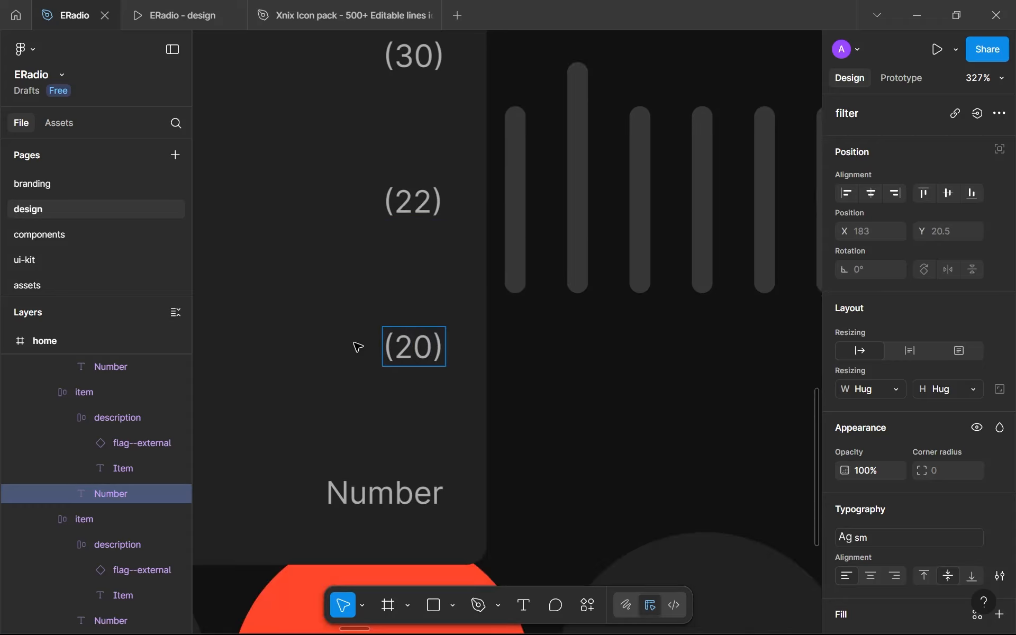
double_click(365, 492)
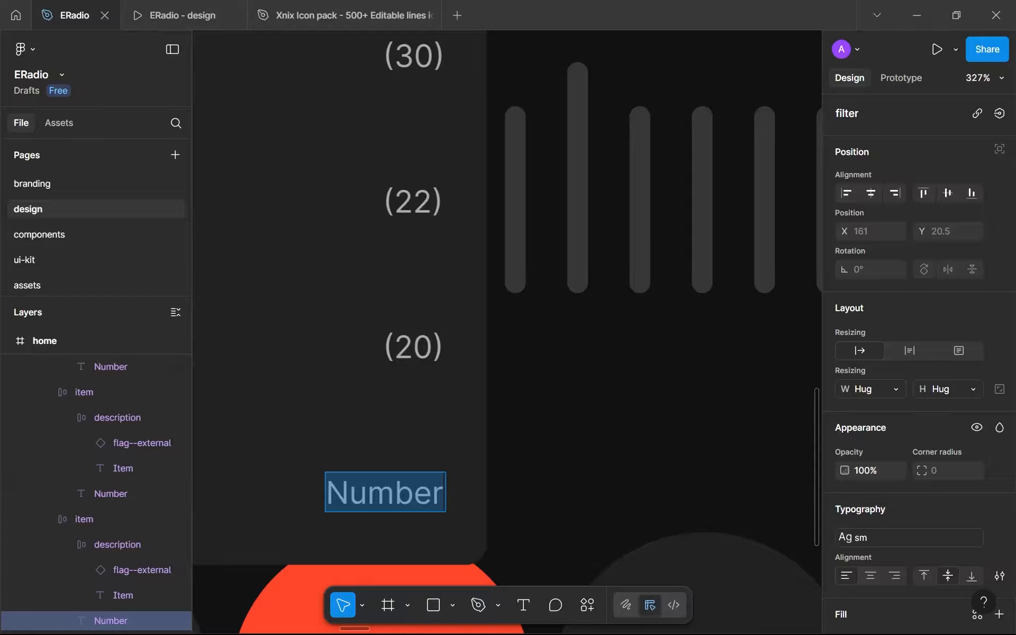
text((16))
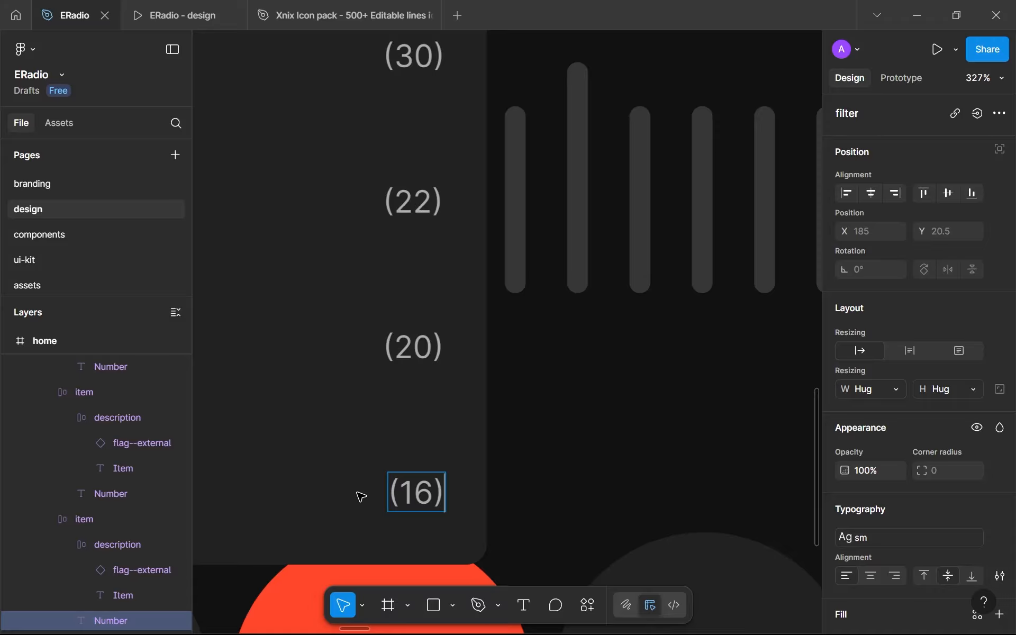
scroll(420, 417, down, 6)
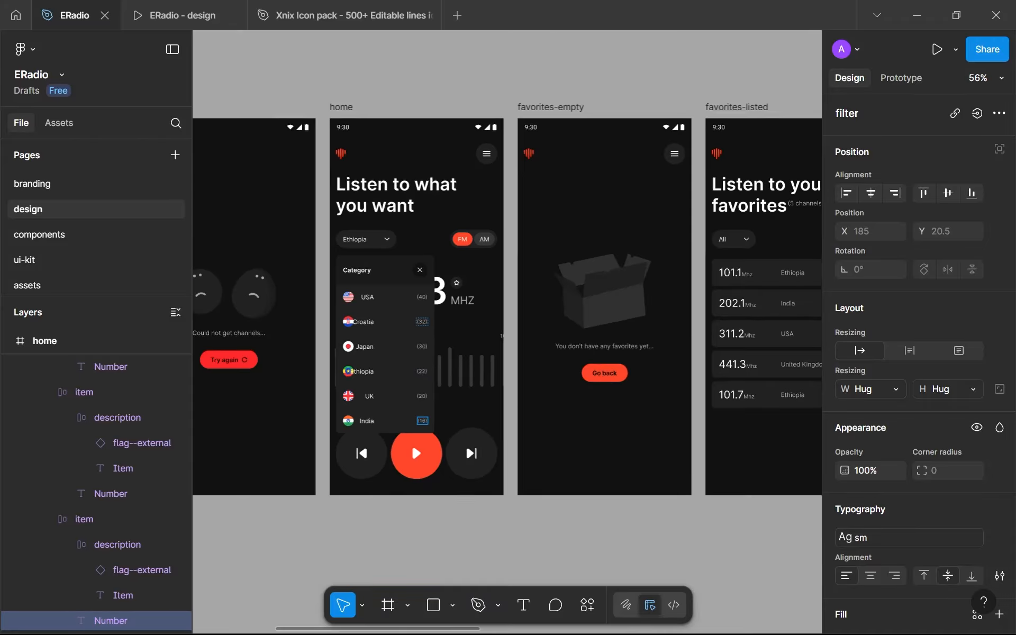
scroll(420, 417, up, 4)
key(Escape)
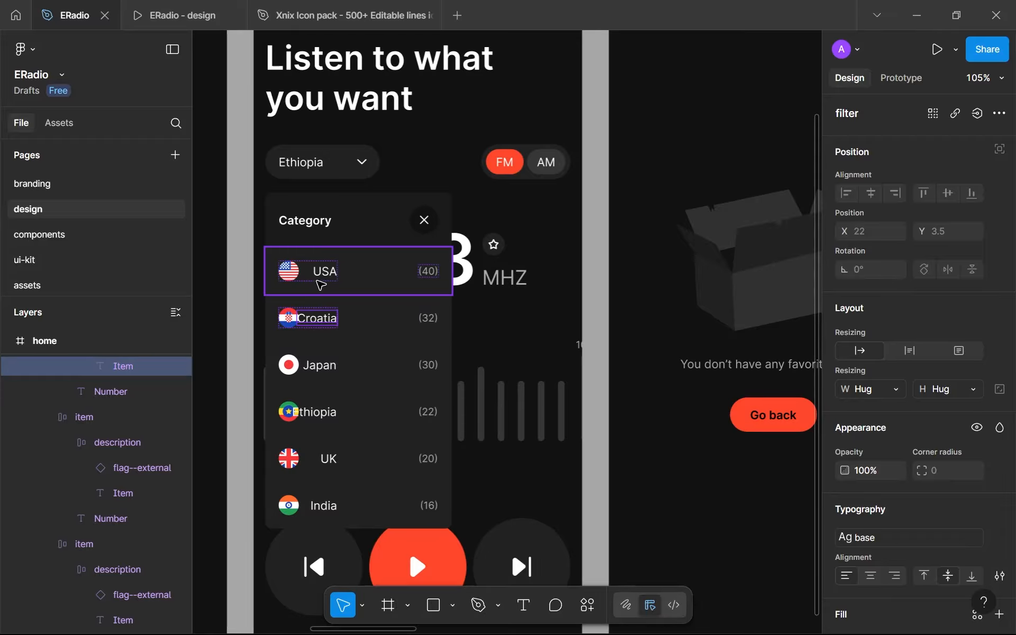
Step: On the components page, set the gap between flag and label to 16 in all six description frames of the open dropdown menu
click(316, 283)
click(317, 283)
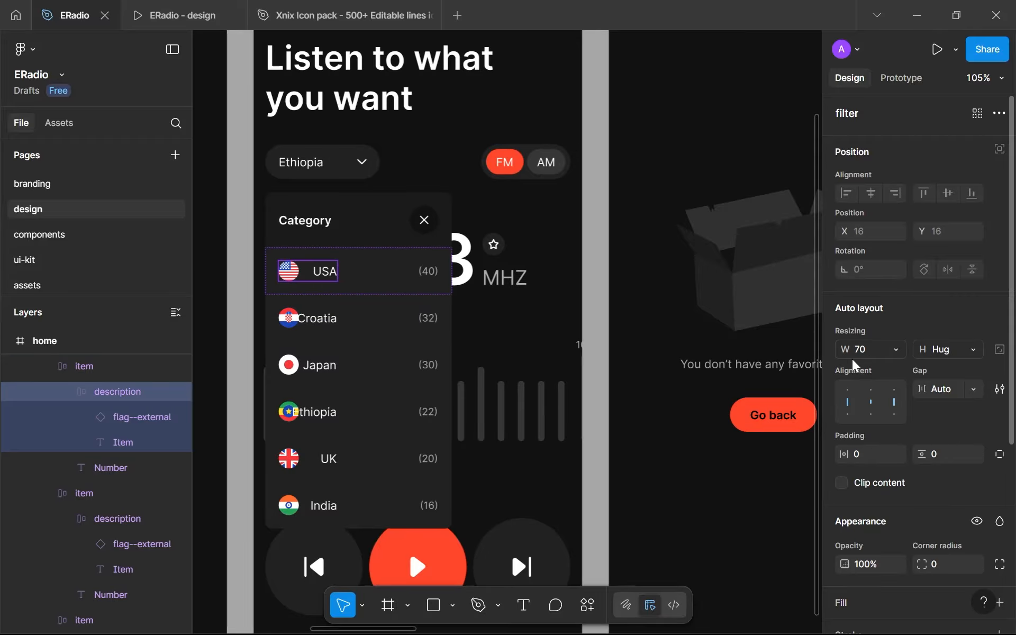
click(324, 318)
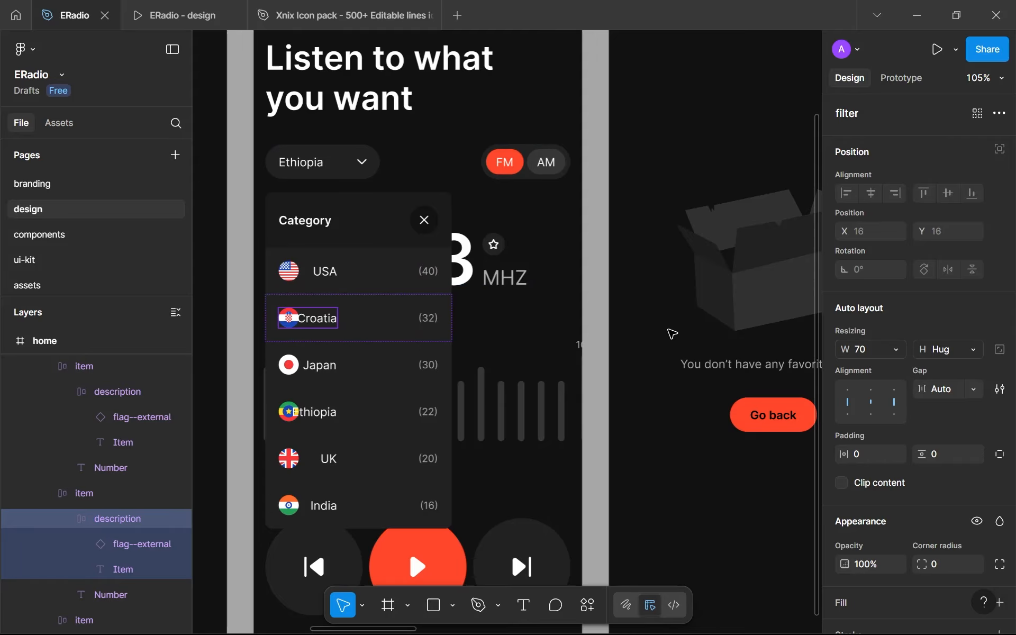
click(66, 236)
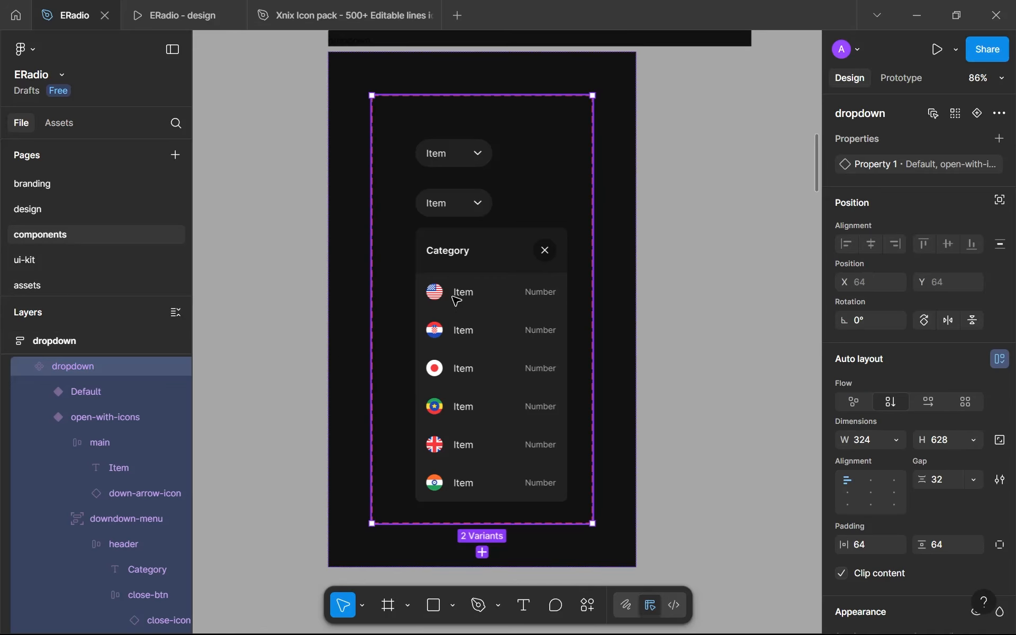
ctrl+click(457, 301)
shift+click(444, 332)
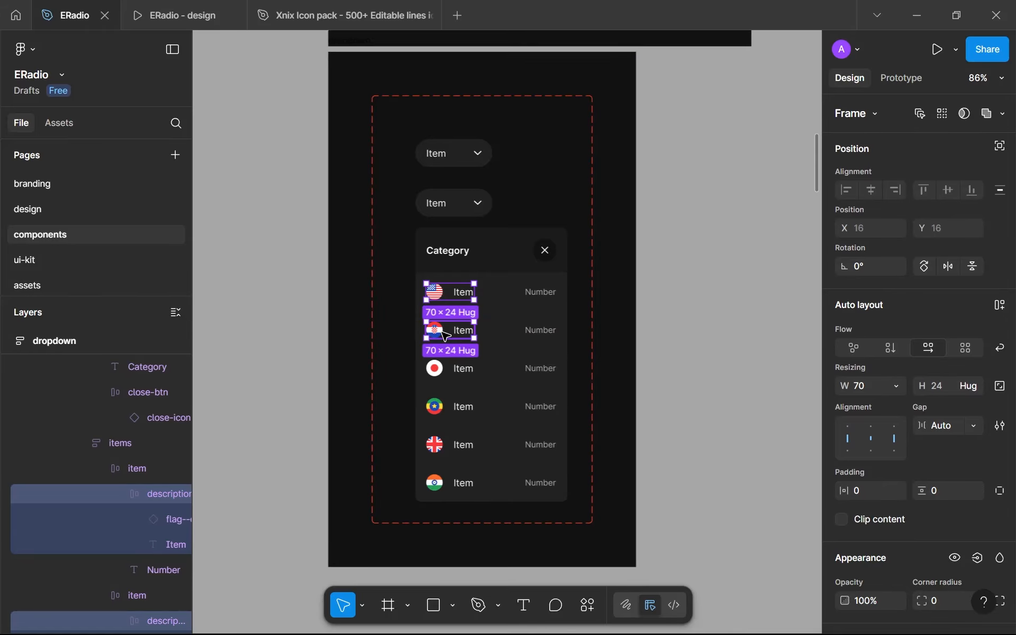
shift+click(446, 372)
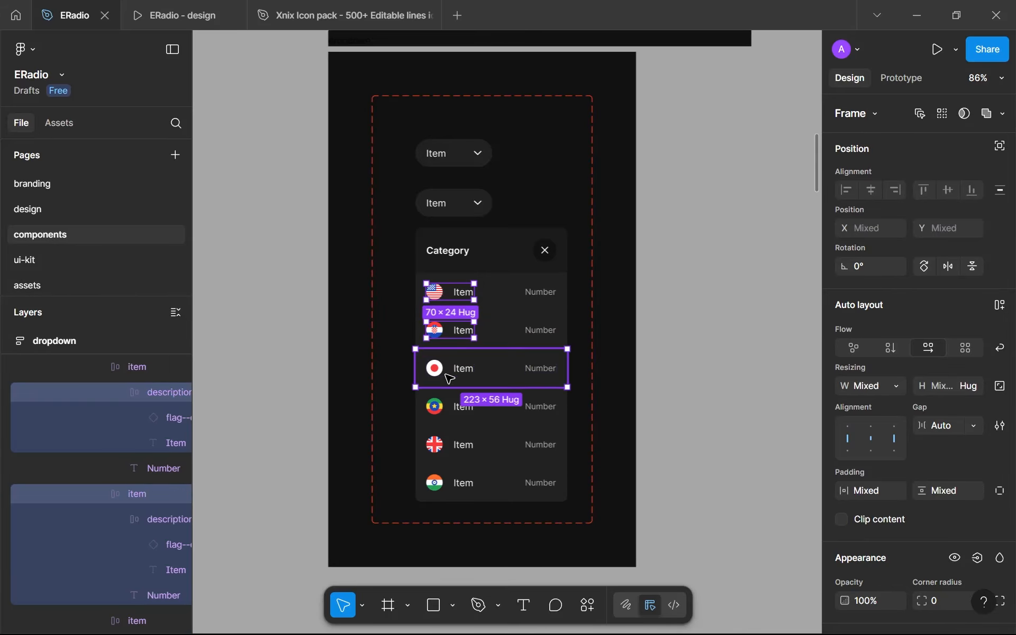
shift+click(443, 413)
shift+click(443, 447)
shift+click(444, 482)
click(939, 428)
text(32)
key(Return)
text(16)
key(Return)
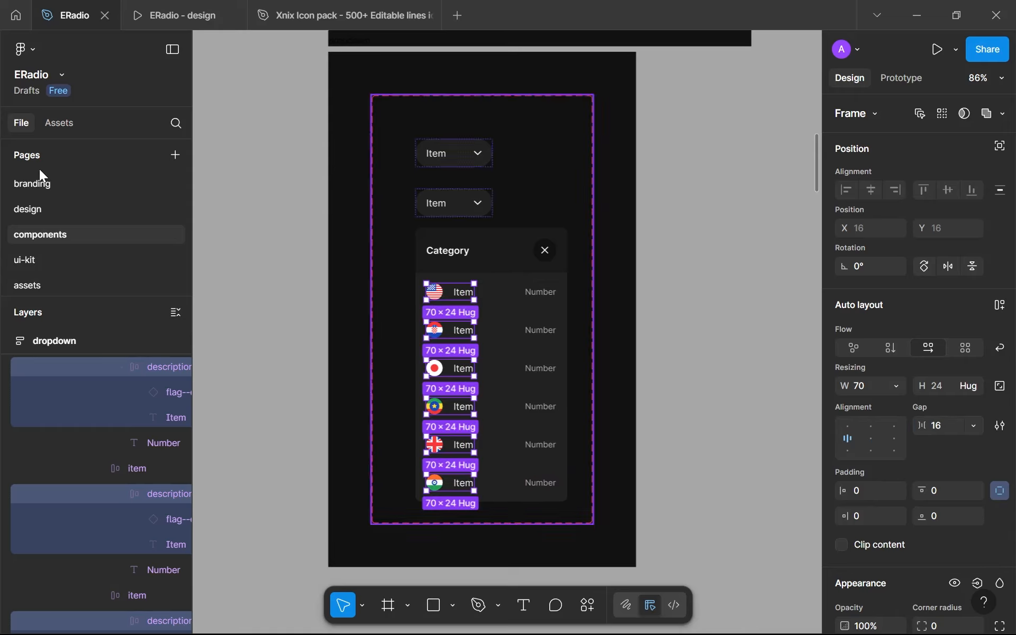
Step: Check the home screen's open dropdown with its country rows in the prototype preview, and return to the ERadio file
click(66, 210)
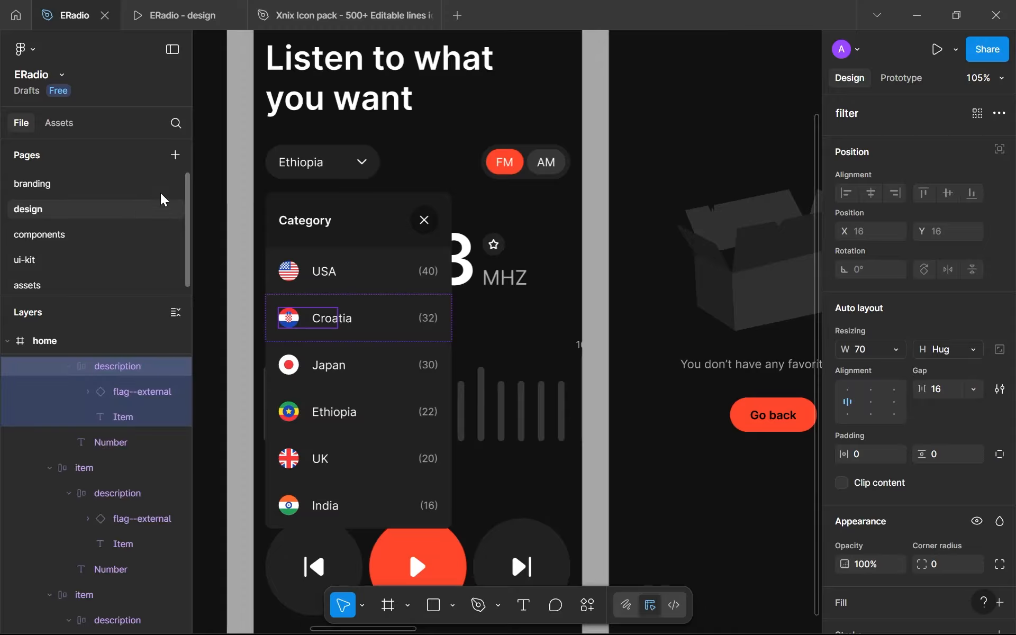
click(163, 8)
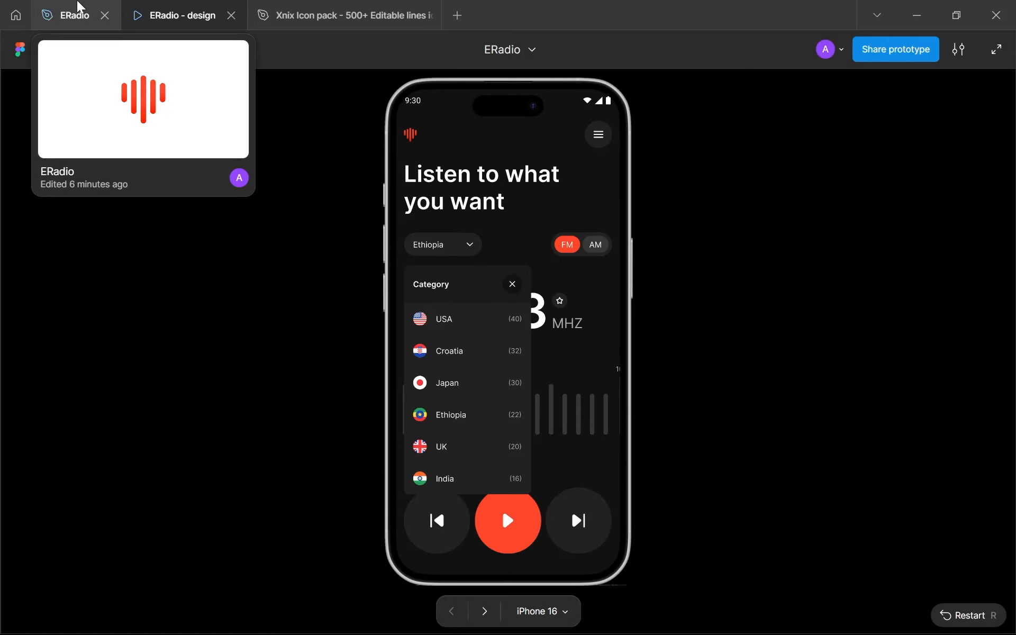
click(80, 10)
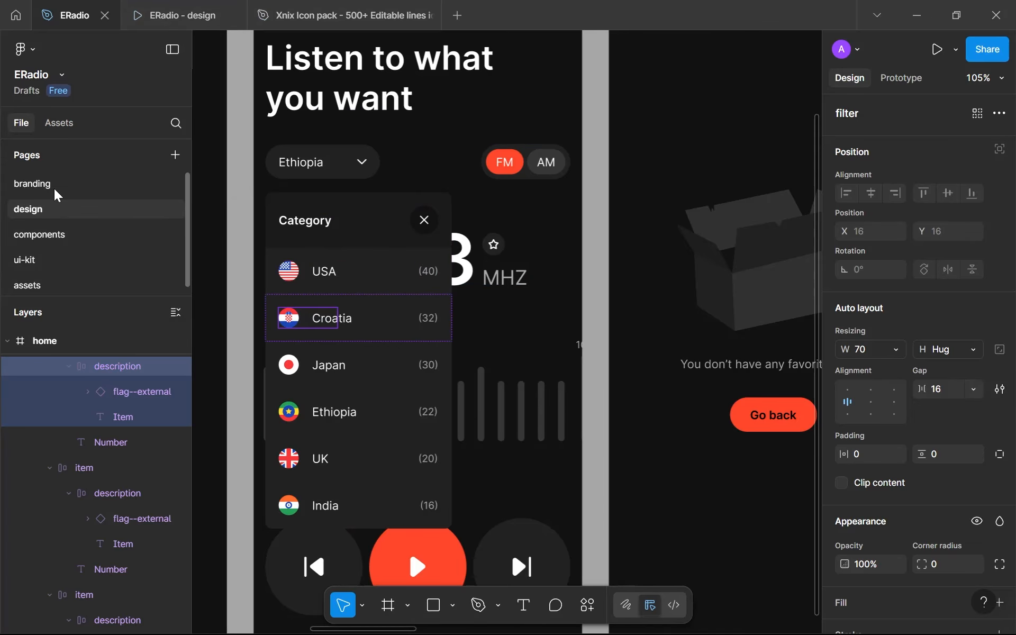
Step: On the components page, add an on-click interaction to the close button of the open-with-icons dropdown variant
click(81, 237)
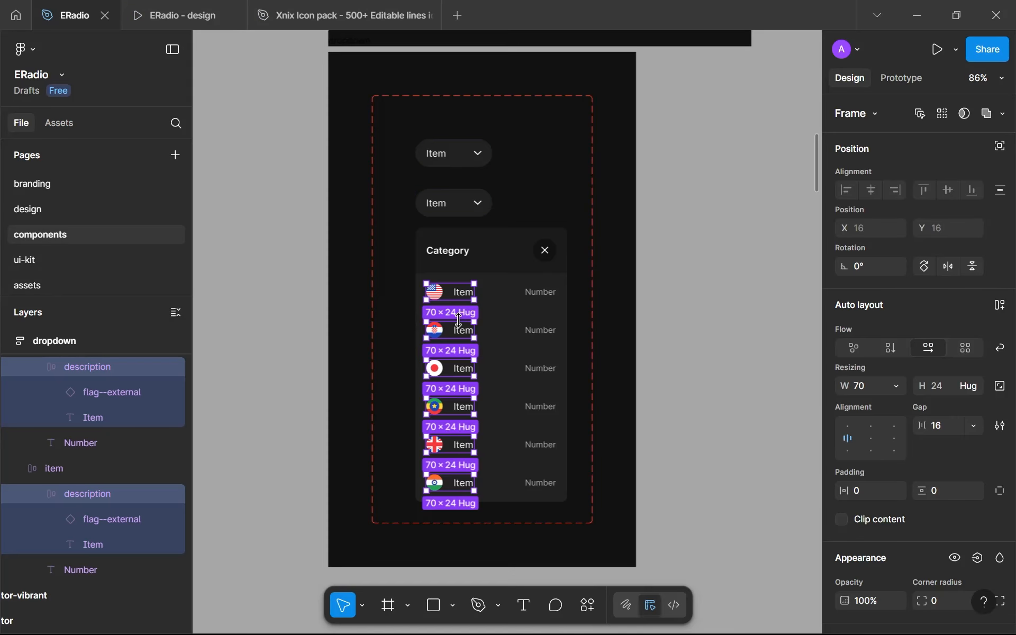
click(470, 203)
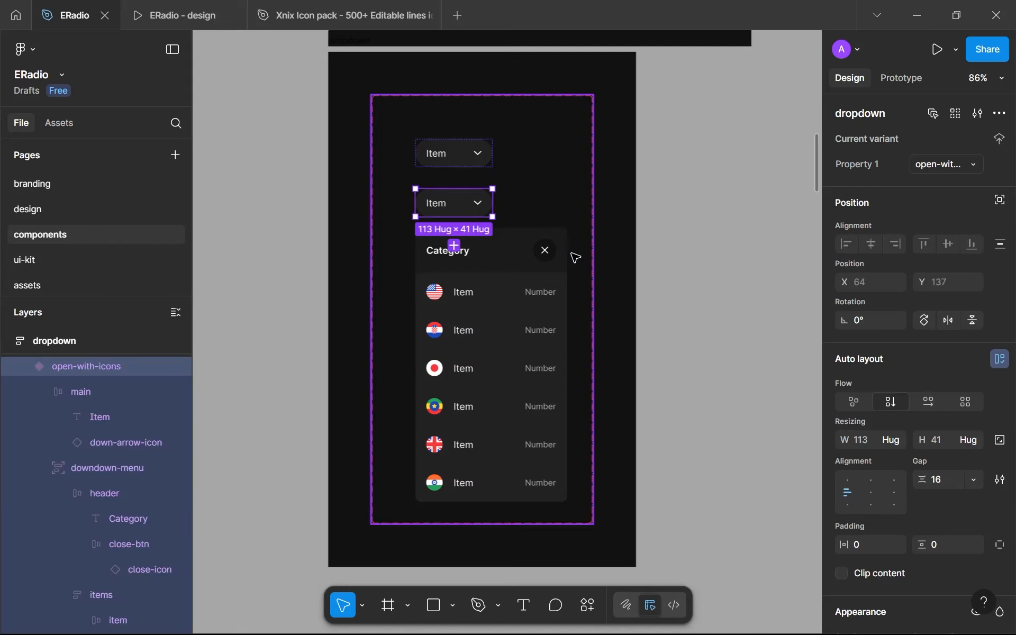
double_click(550, 248)
click(548, 249)
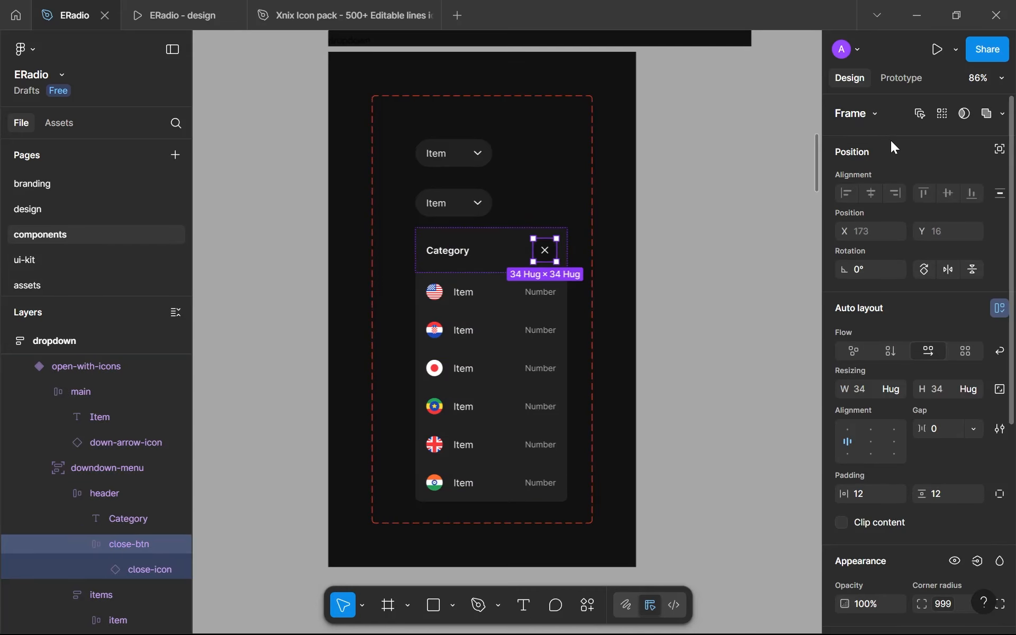
click(895, 78)
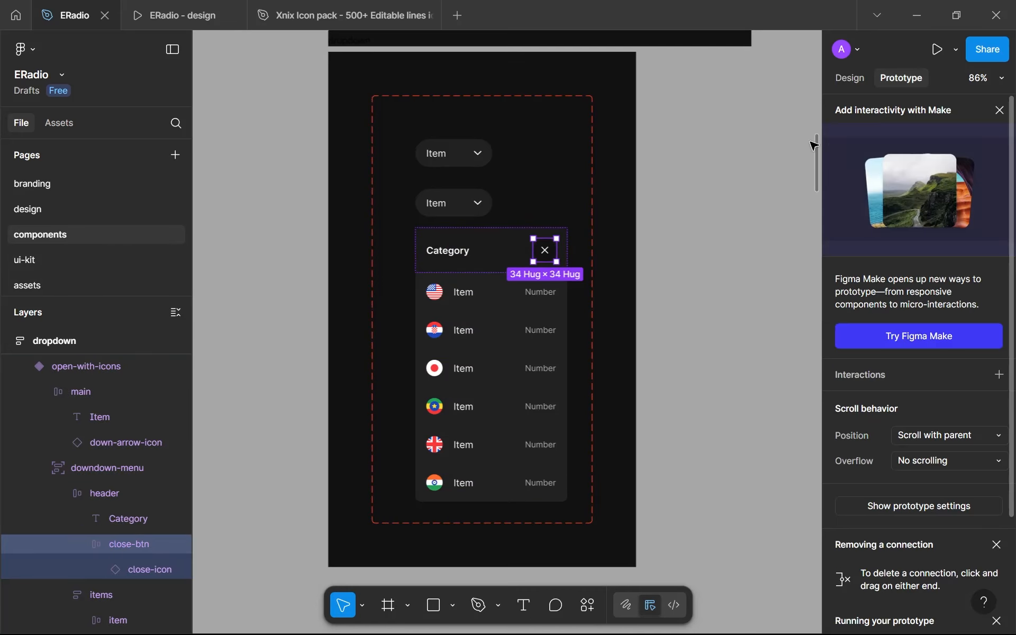
click(936, 374)
click(933, 405)
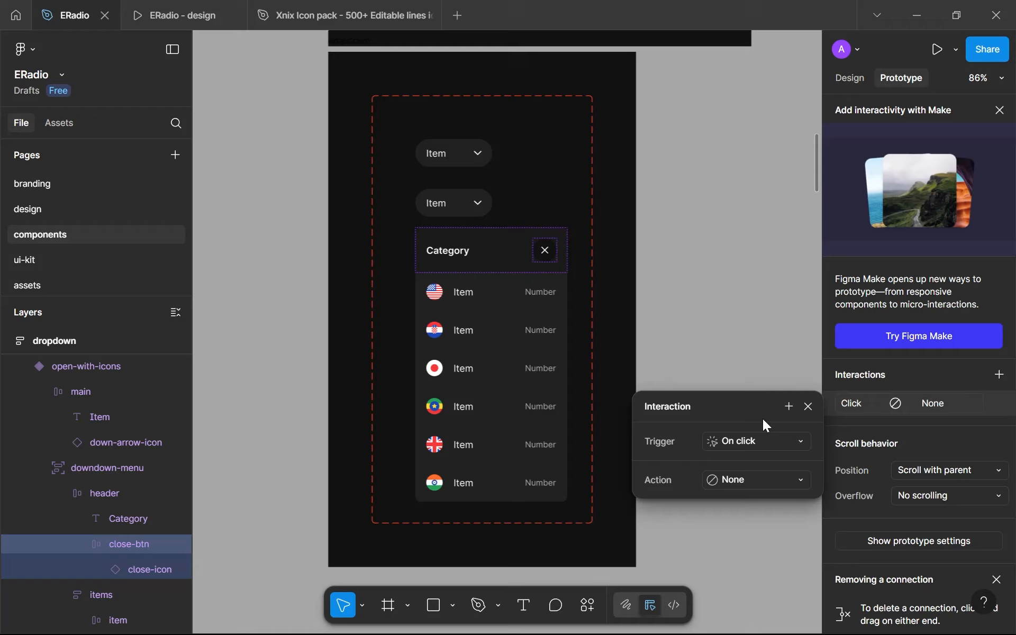
Step: Set the close button's action to change to the Default variant, and rename that variant to lowercase "default"
click(741, 472)
click(788, 260)
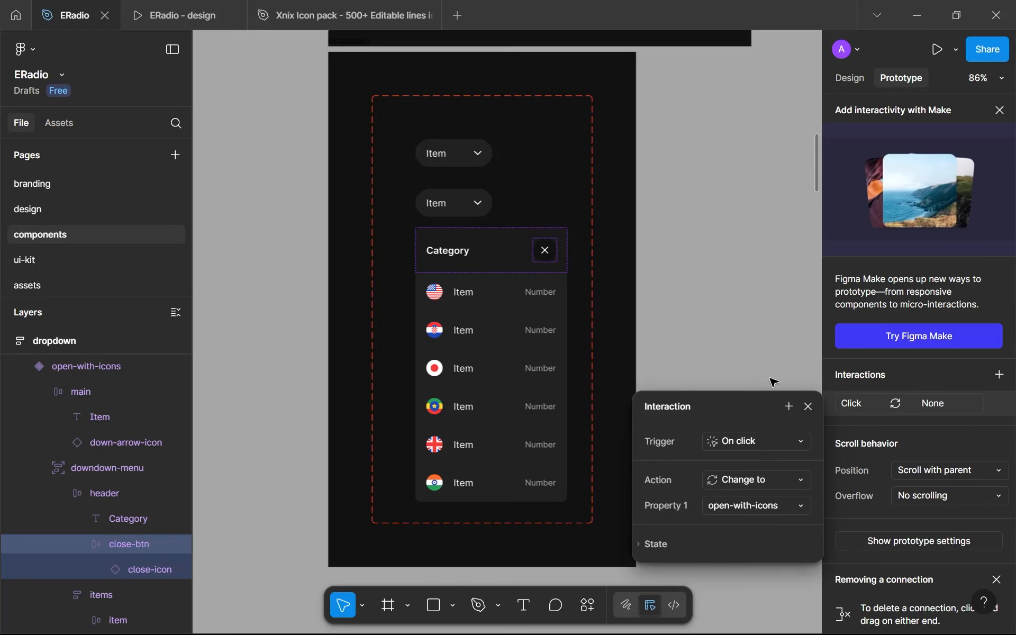
click(731, 506)
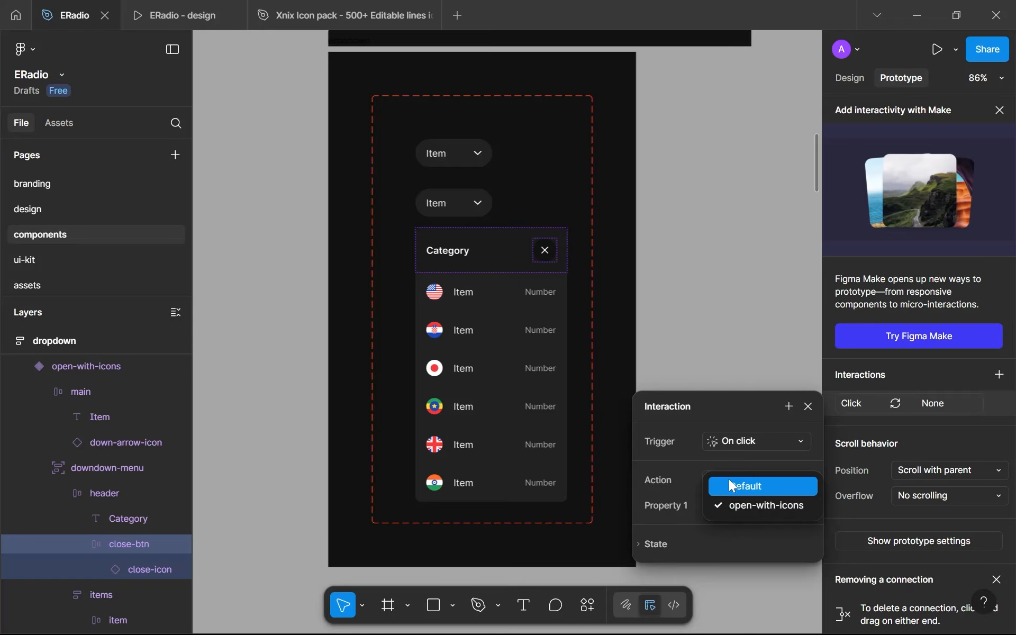
click(733, 486)
click(454, 154)
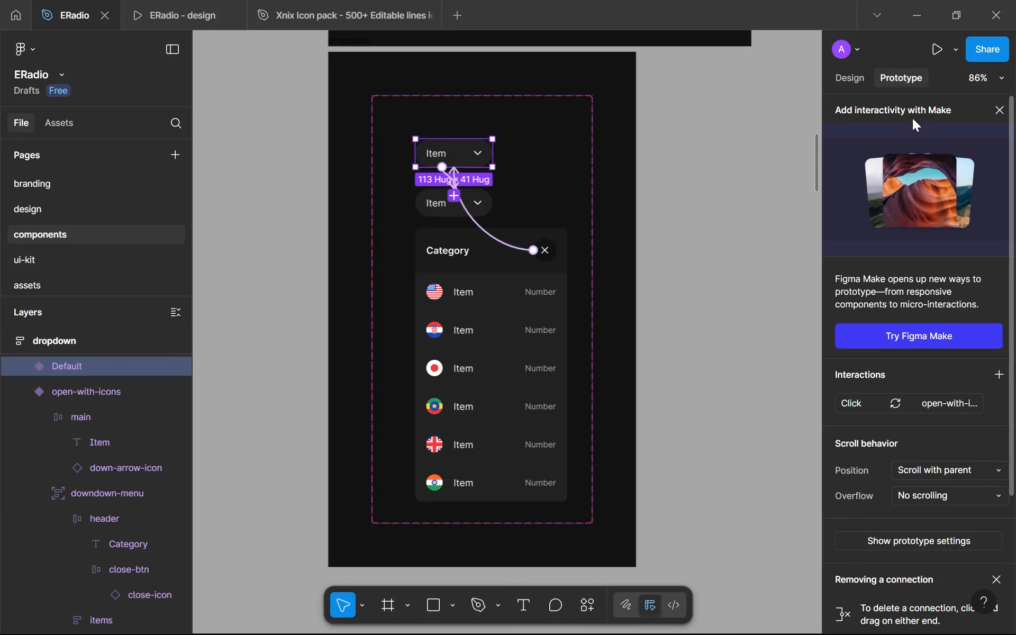
click(850, 80)
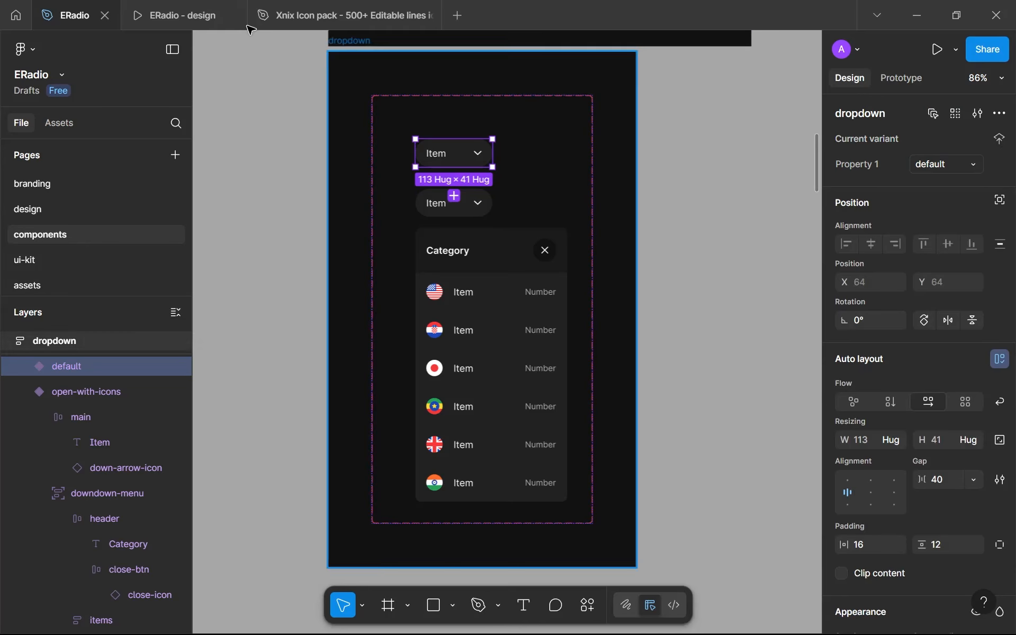
Step: Test the dropdown's close button and reopening in the prototype preview, and return to the ERadio file
click(143, 11)
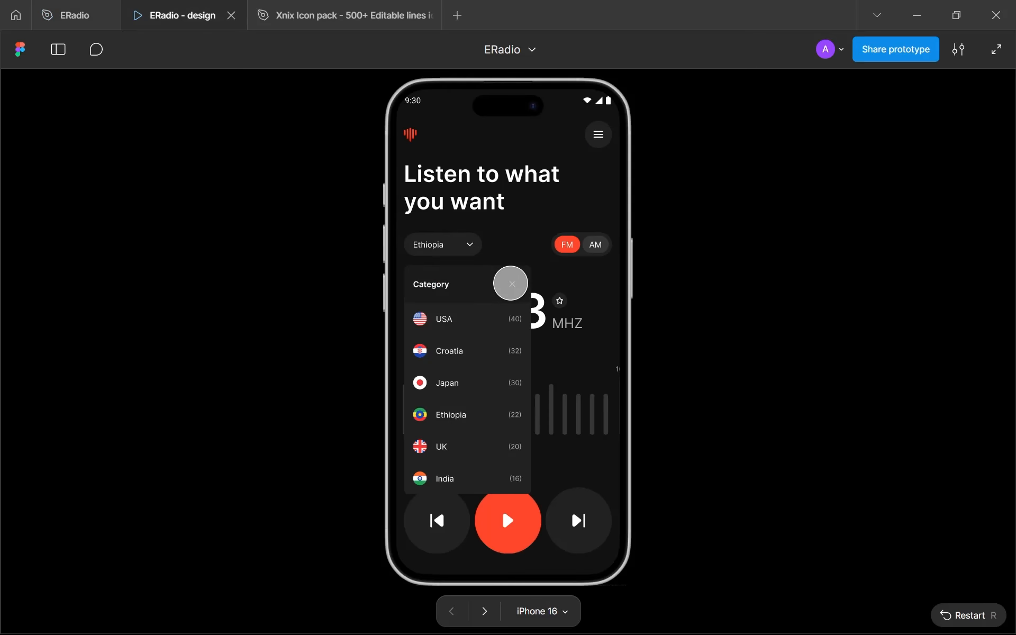
click(512, 284)
click(435, 243)
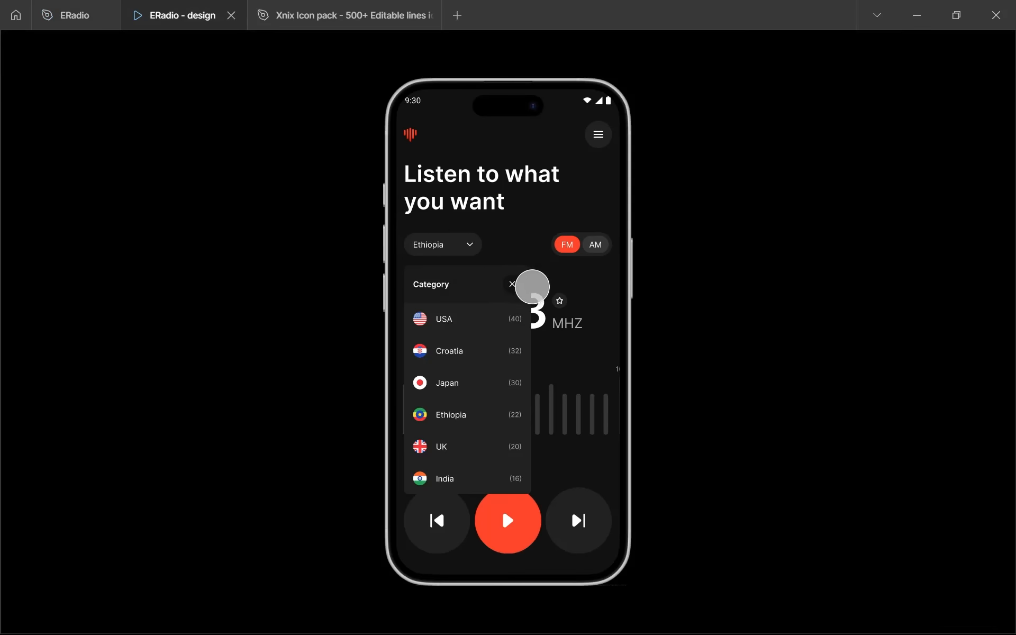
click(513, 286)
click(64, 15)
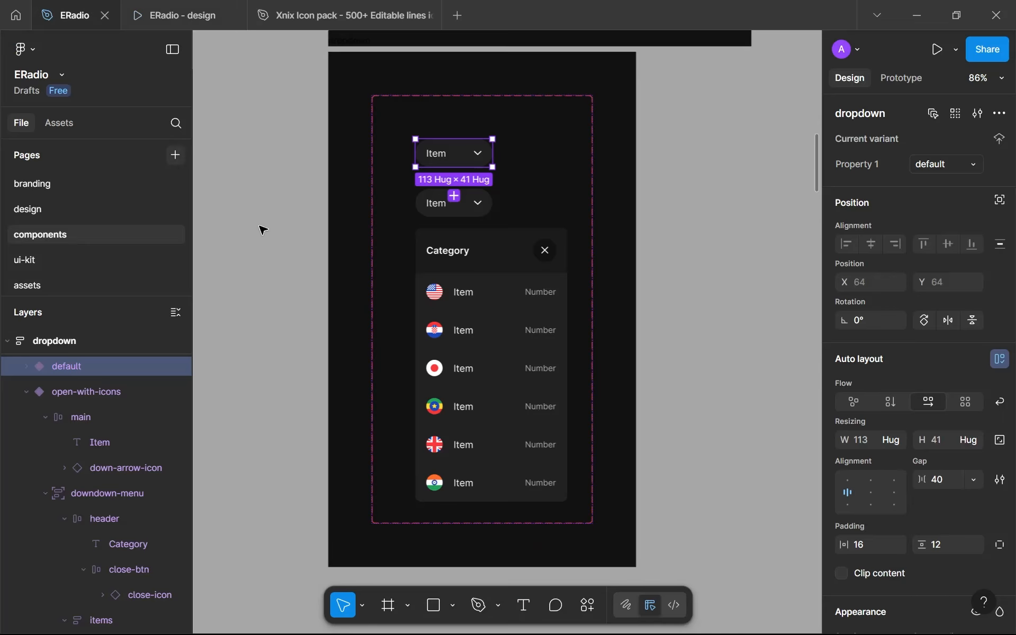
Step: On the design page, switch the home screen's Ethiopia dropdown to the default variant and set its width to hug contents
click(893, 438)
click(893, 438)
click(83, 210)
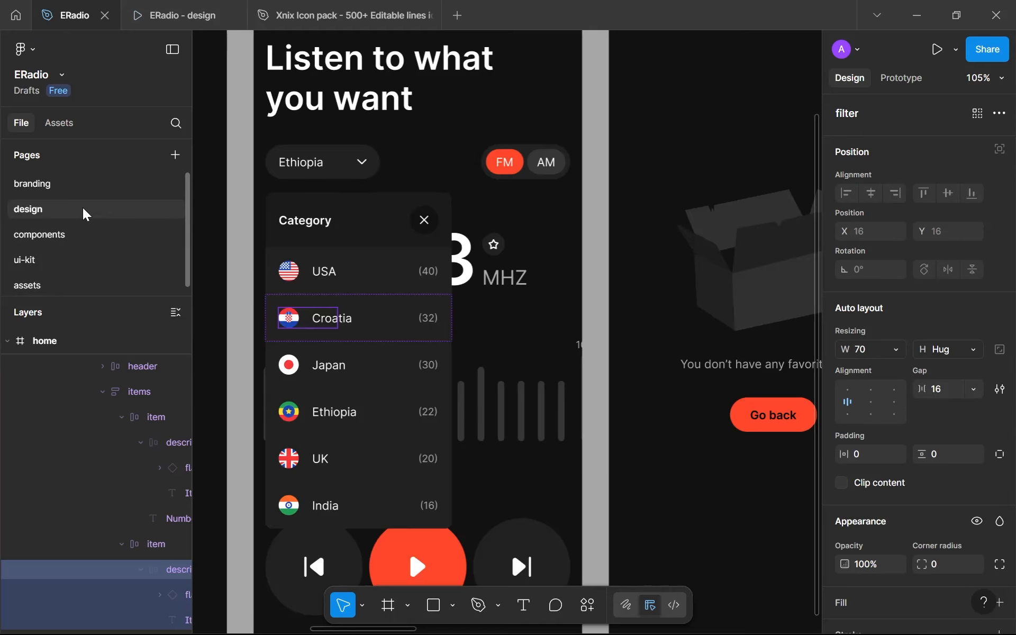
click(322, 178)
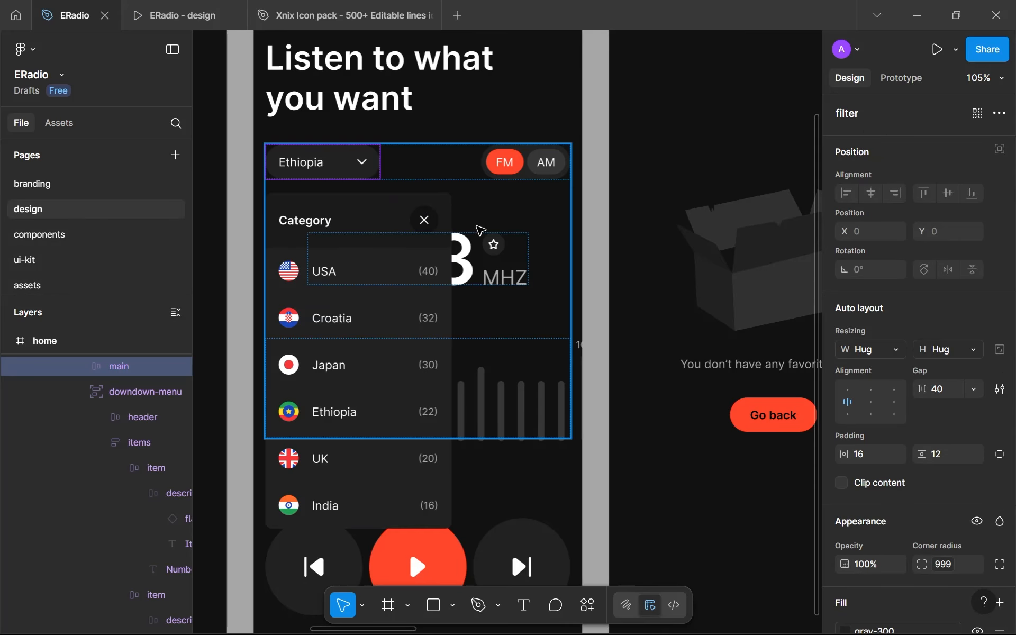
click(110, 420)
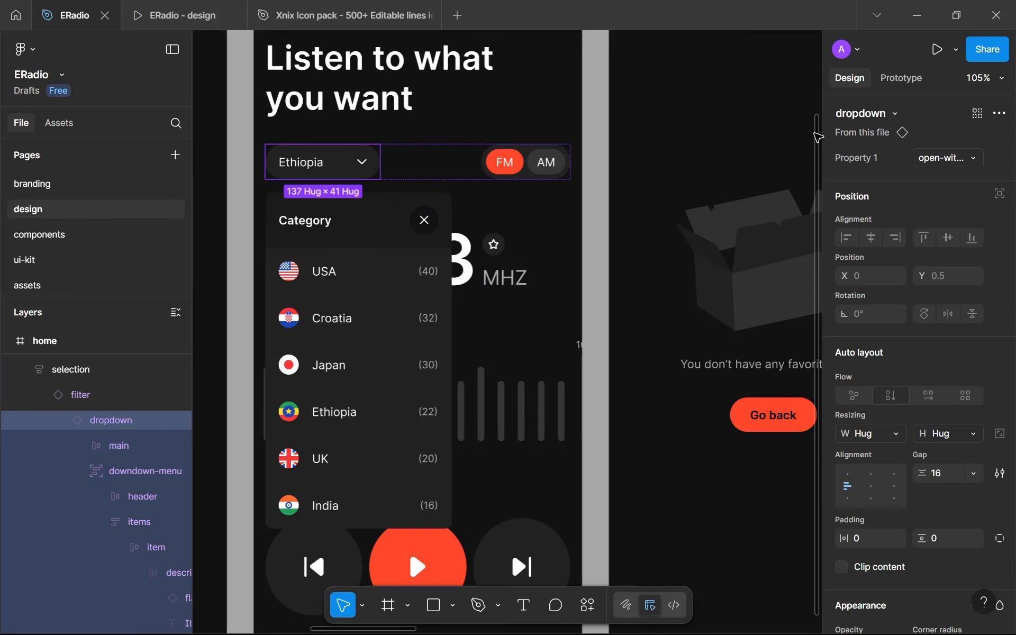
click(948, 158)
click(935, 139)
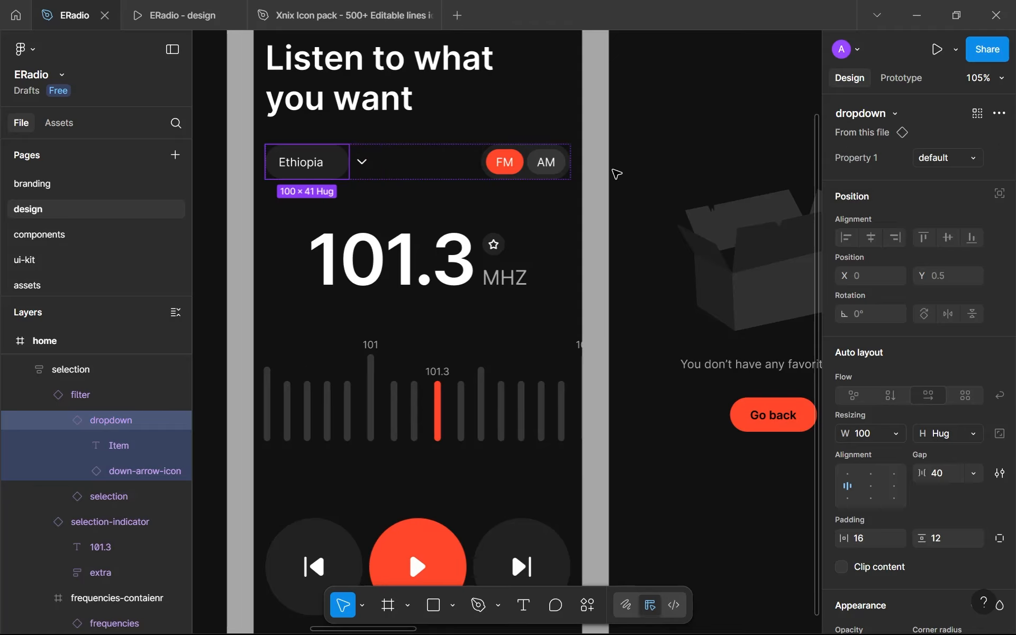
click(893, 435)
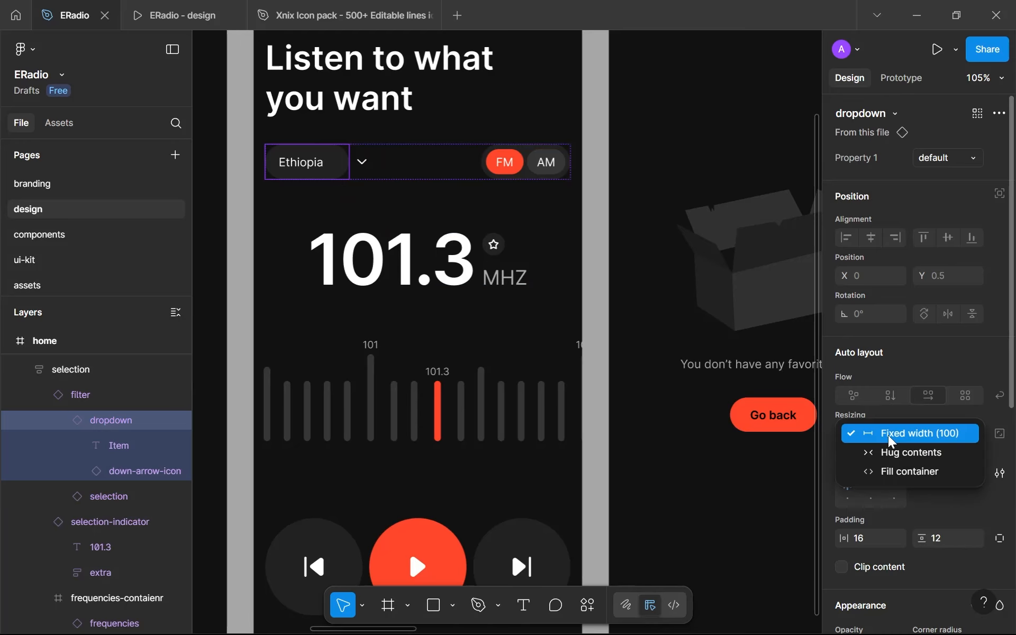
click(900, 452)
Step: Test opening and closing the dropdown and the FM/AM toggle in the prototype preview, and return to the ERadio file
click(158, 14)
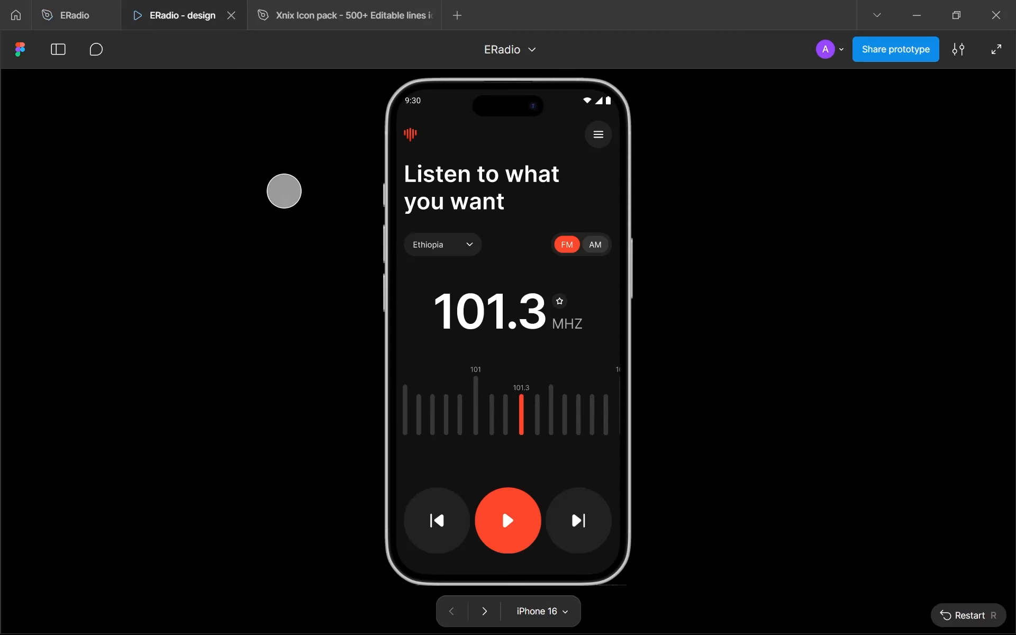
click(450, 242)
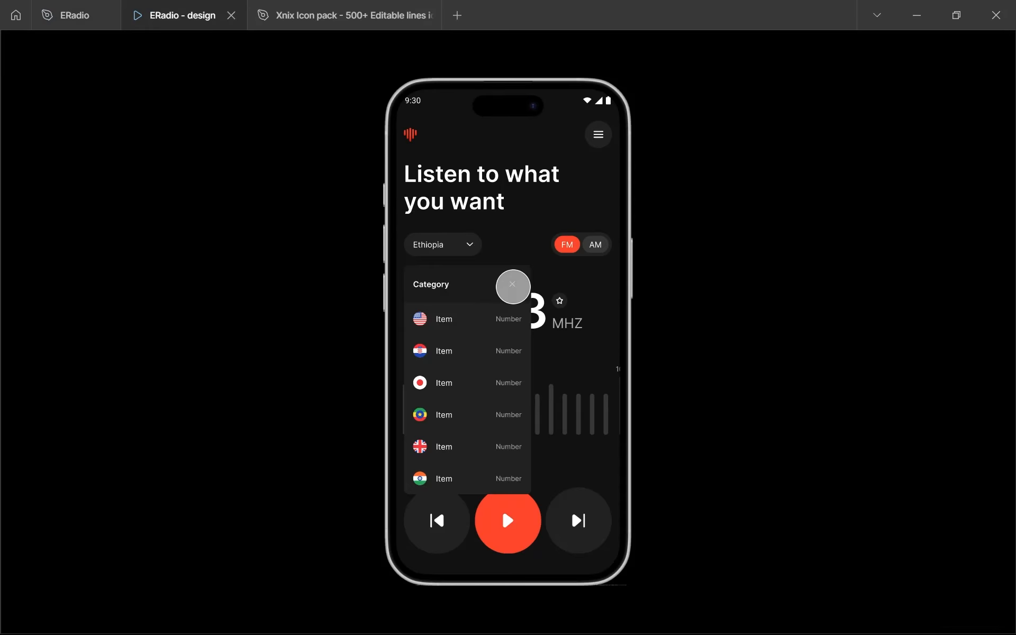
click(513, 285)
click(461, 247)
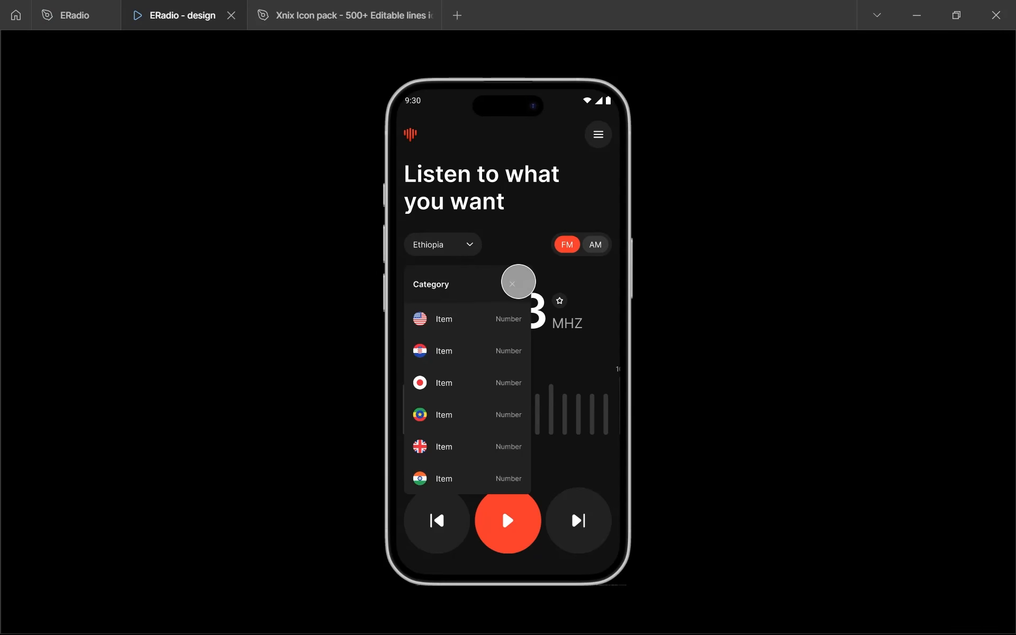
click(519, 281)
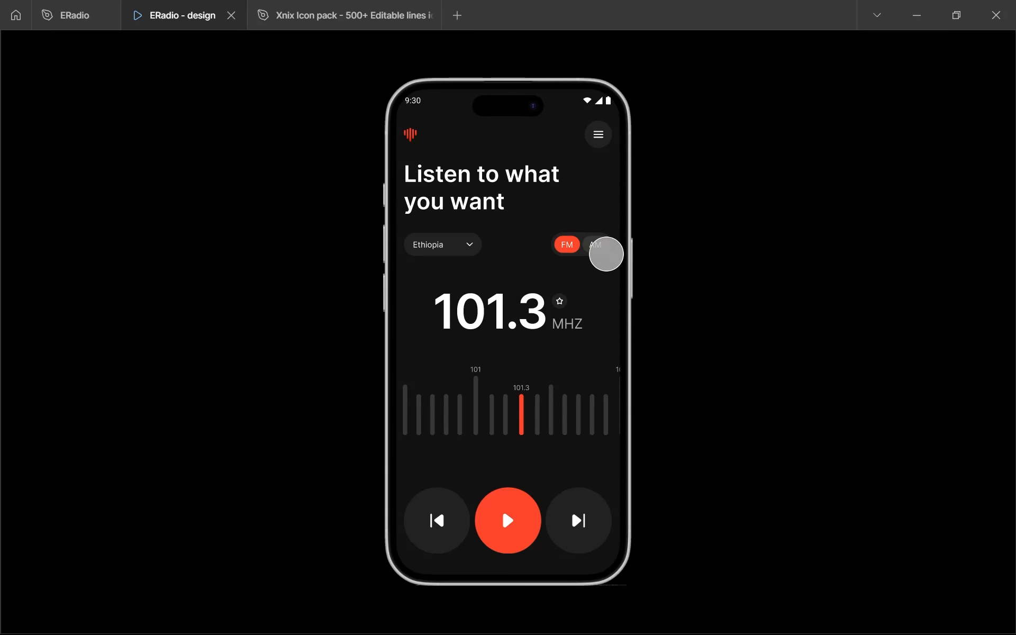
click(587, 246)
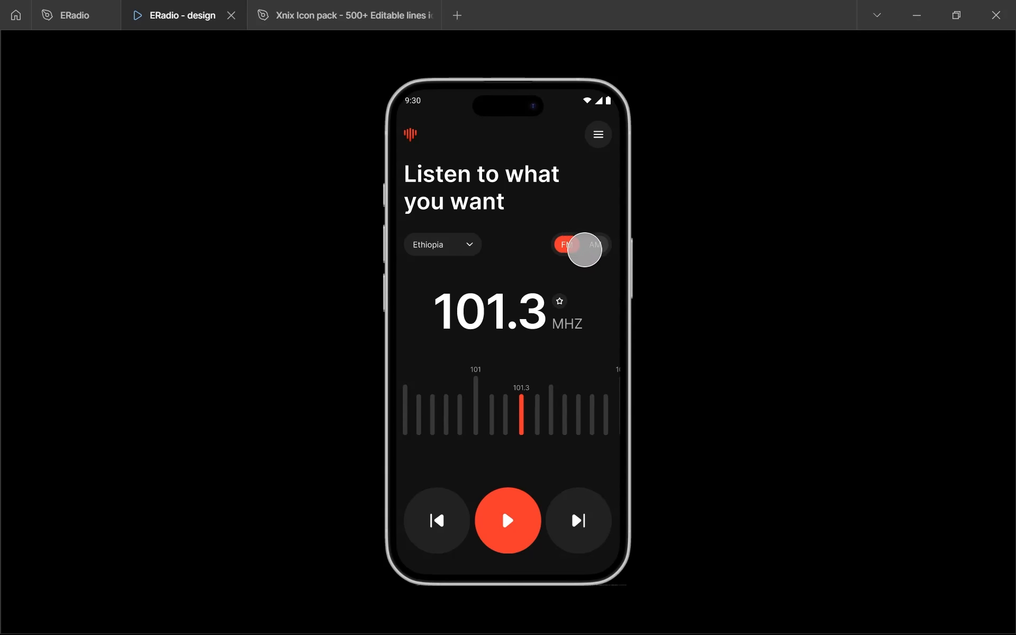
click(83, 9)
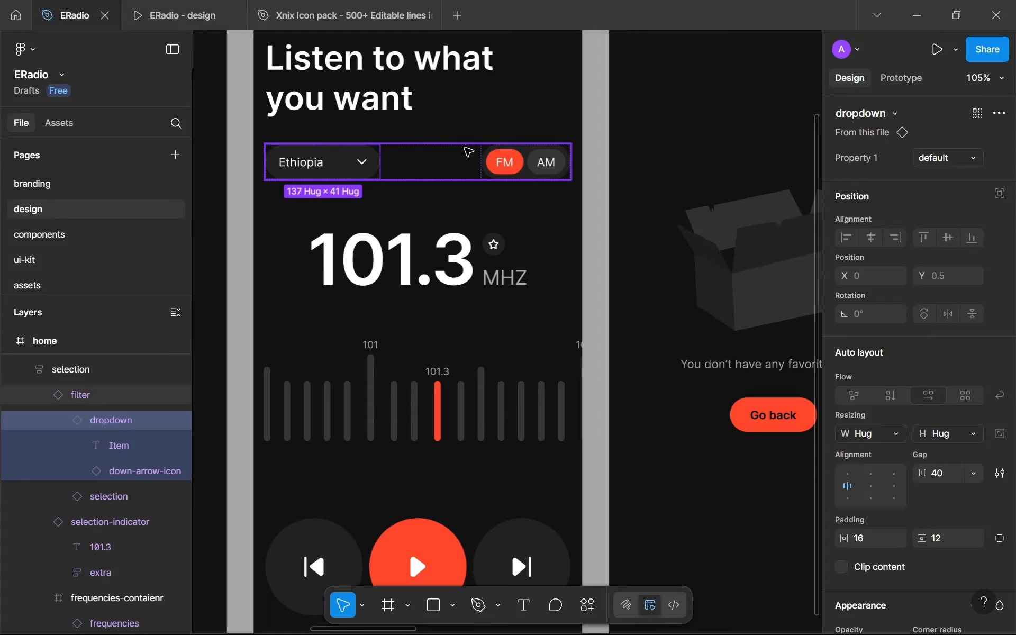
Step: Select the home screen's FM/AM toggle and look through the design page's screens from loading to nav-menu
click(498, 165)
scroll(498, 166, down, 5)
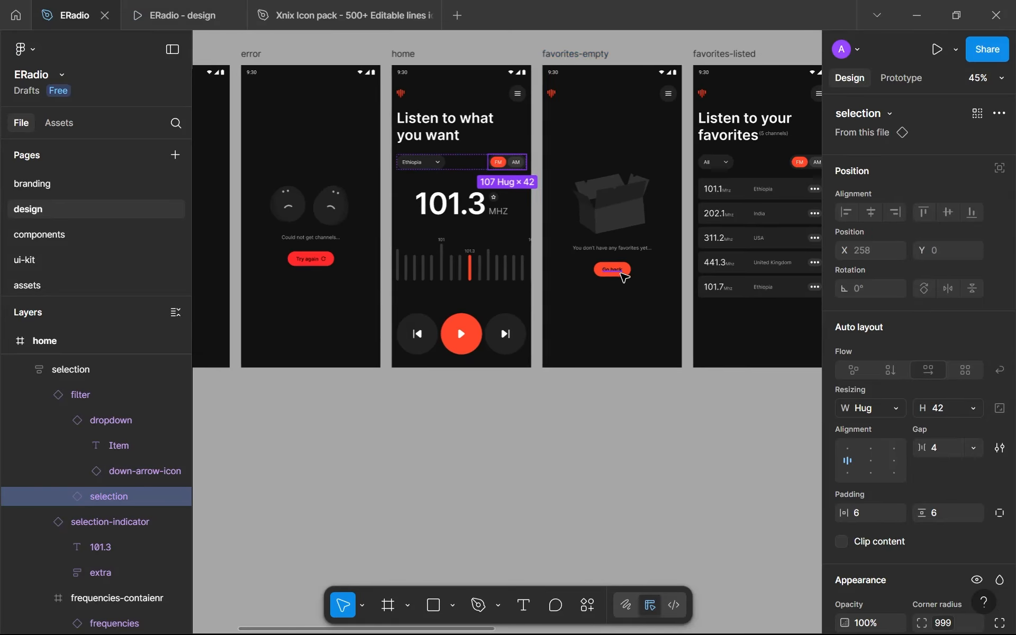
scroll(614, 269, up, 2)
scroll(538, 233, down, 2)
drag(685, 170, 339, 295)
scroll(282, 339, up, 2)
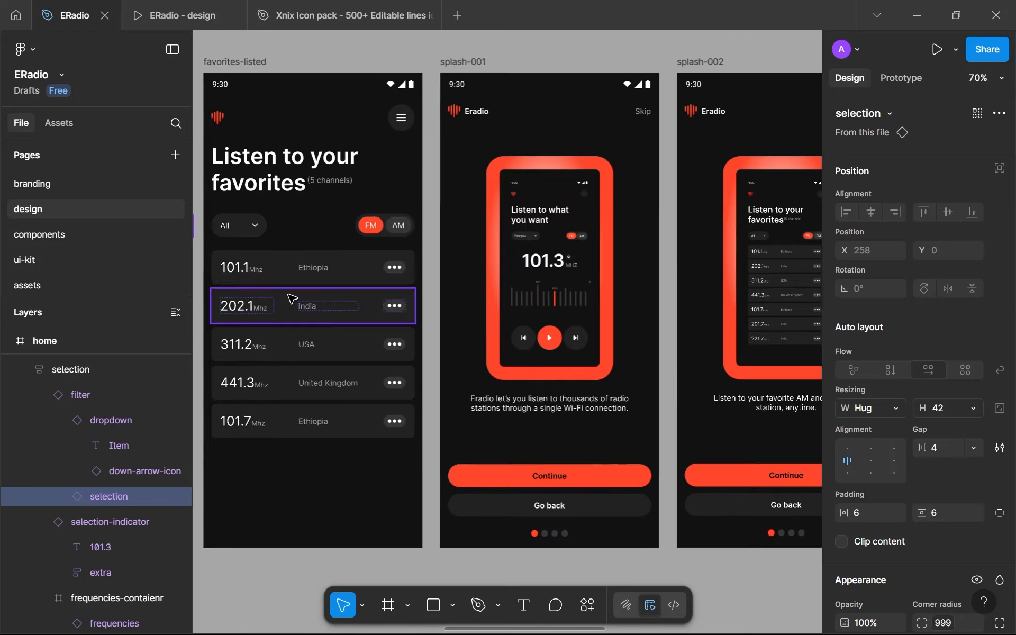
scroll(329, 289, down, 3)
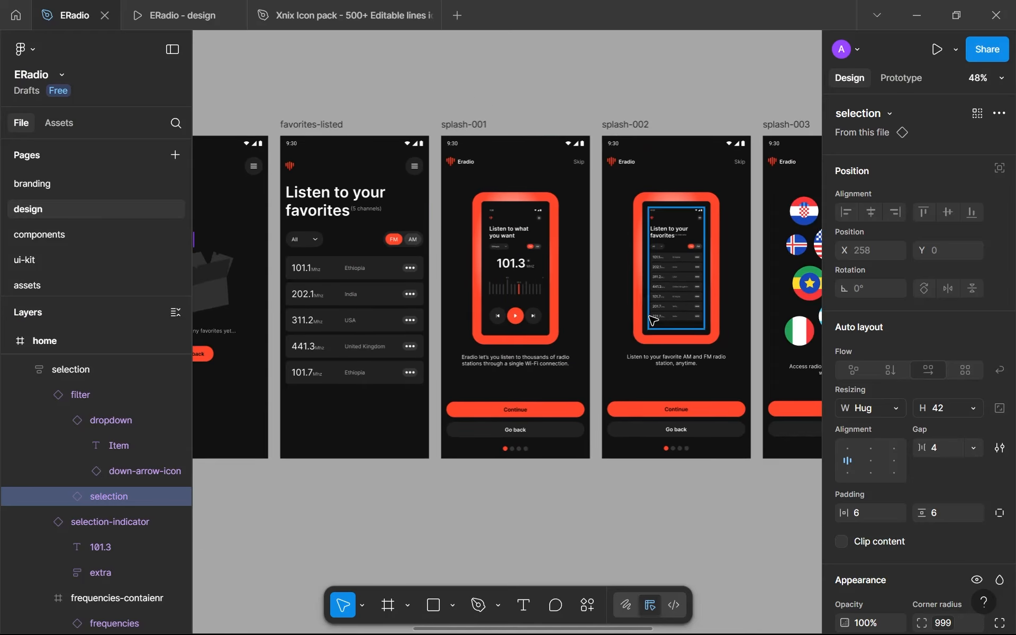
drag(649, 302, 456, 346)
scroll(459, 349, down, 5)
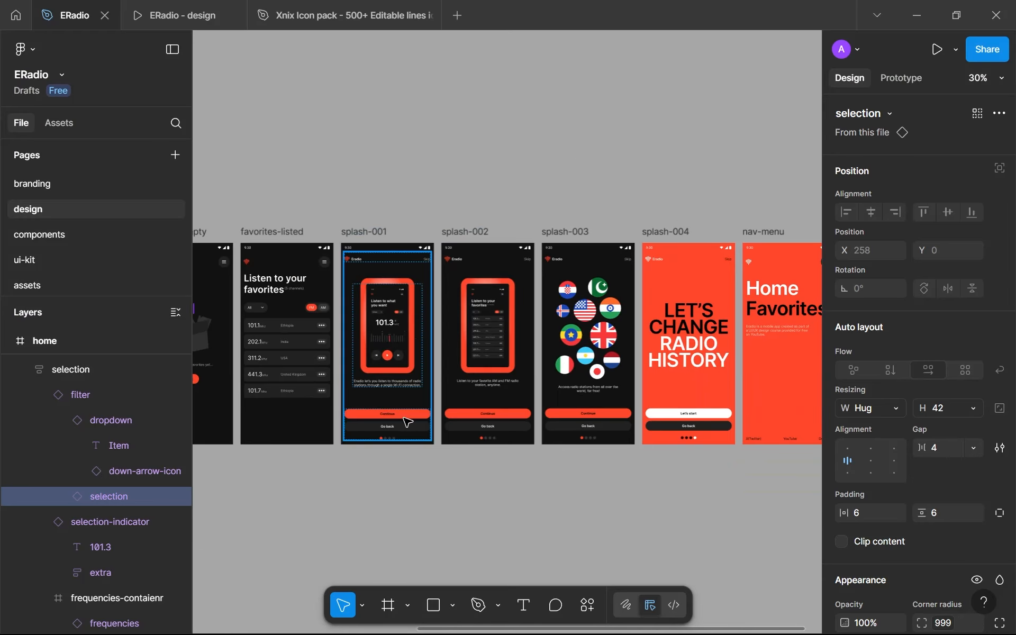
scroll(628, 371, right, 3)
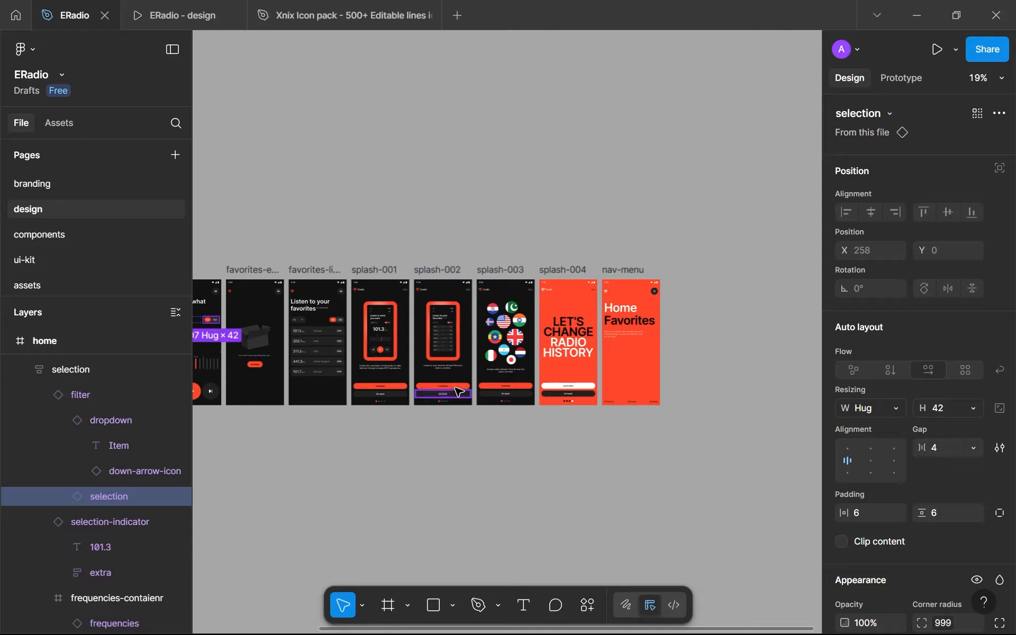
scroll(324, 396, down, 3)
drag(312, 395, 479, 365)
scroll(477, 364, up, 3)
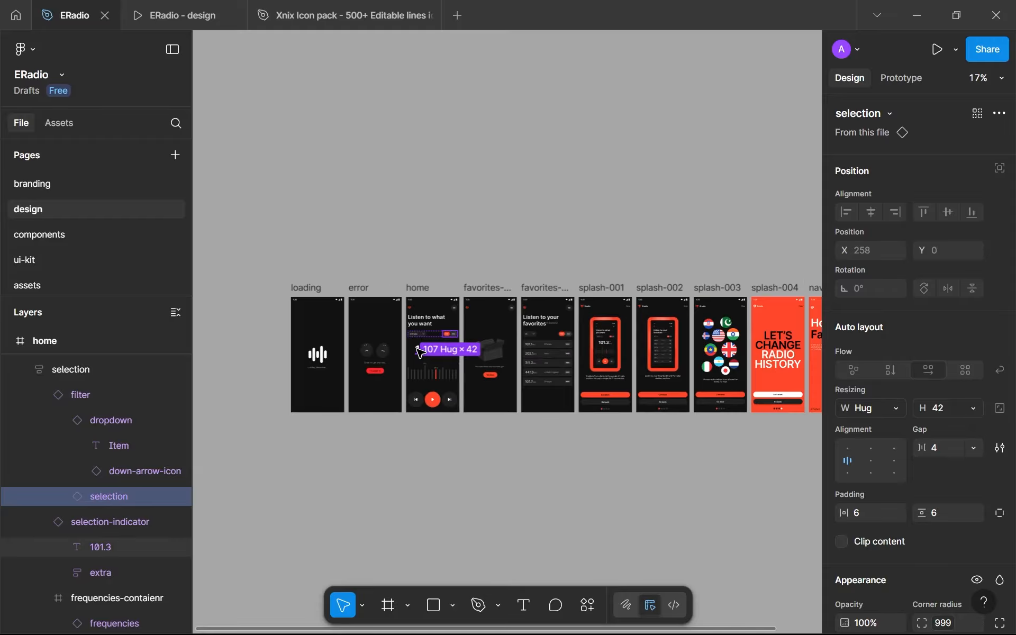
scroll(420, 352, up, 5)
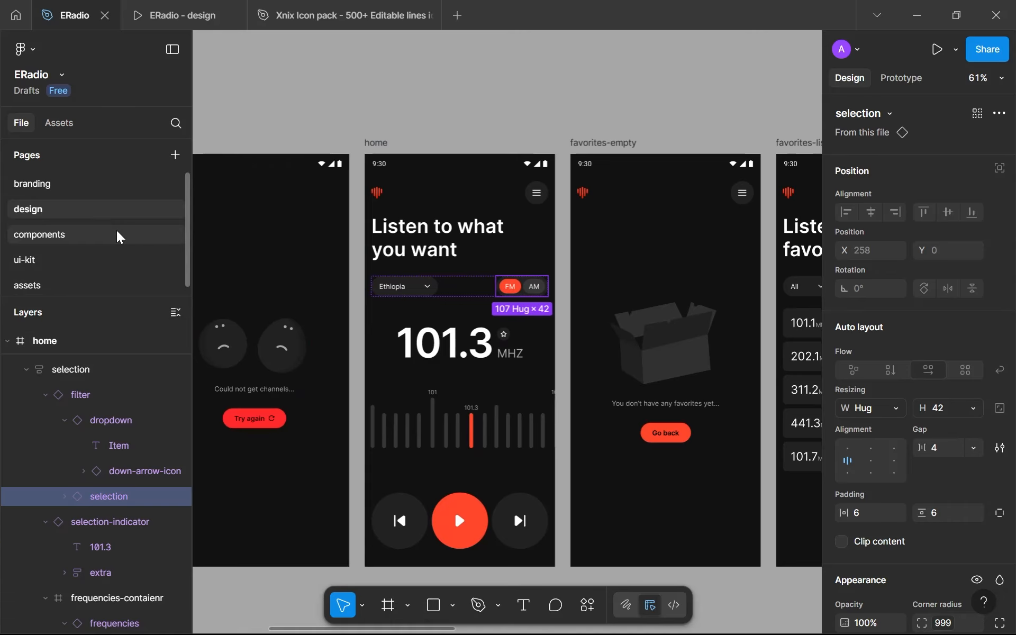
Step: On the components page, move the selection frame up beneath the dropdown frame, to about Y 1648
click(117, 234)
ctrl+scroll(408, 363, down, 3)
scroll(426, 201, up, 3)
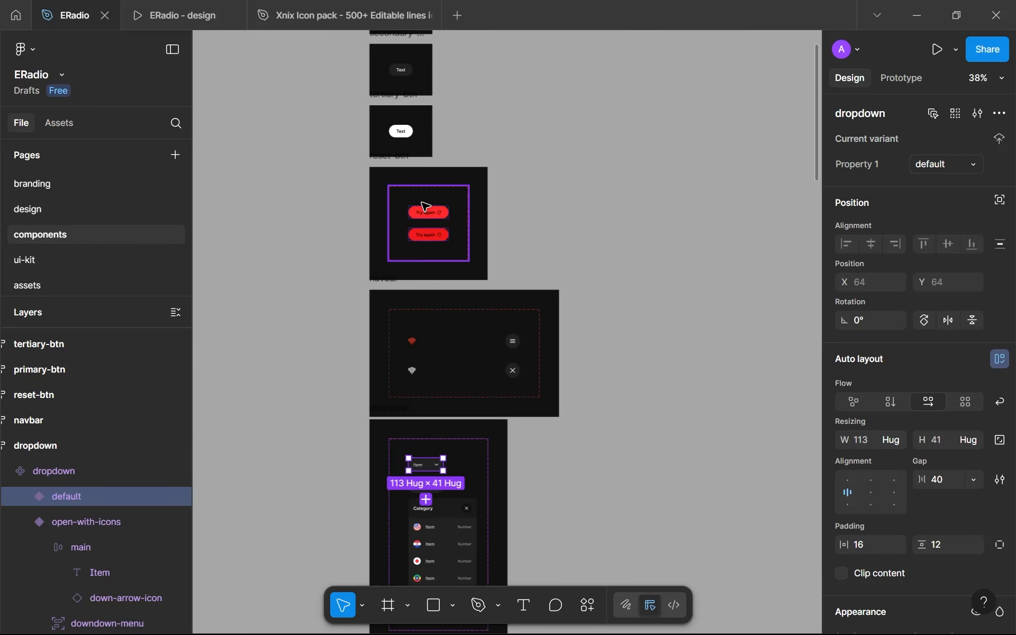
scroll(426, 207, down, 3)
scroll(365, 374, down, 5)
click(417, 334)
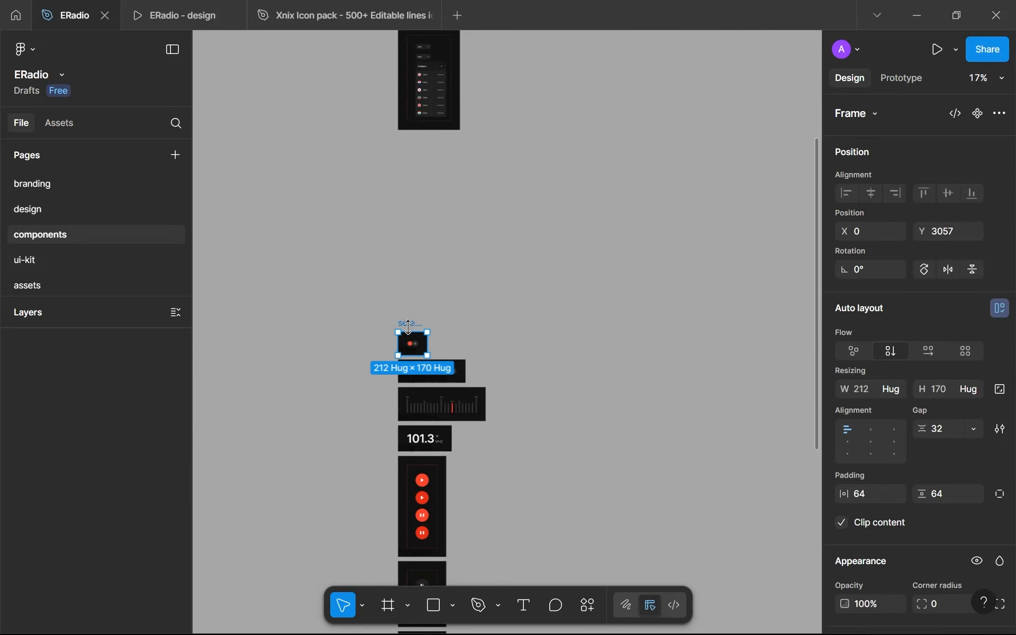
drag(408, 332, 389, 140)
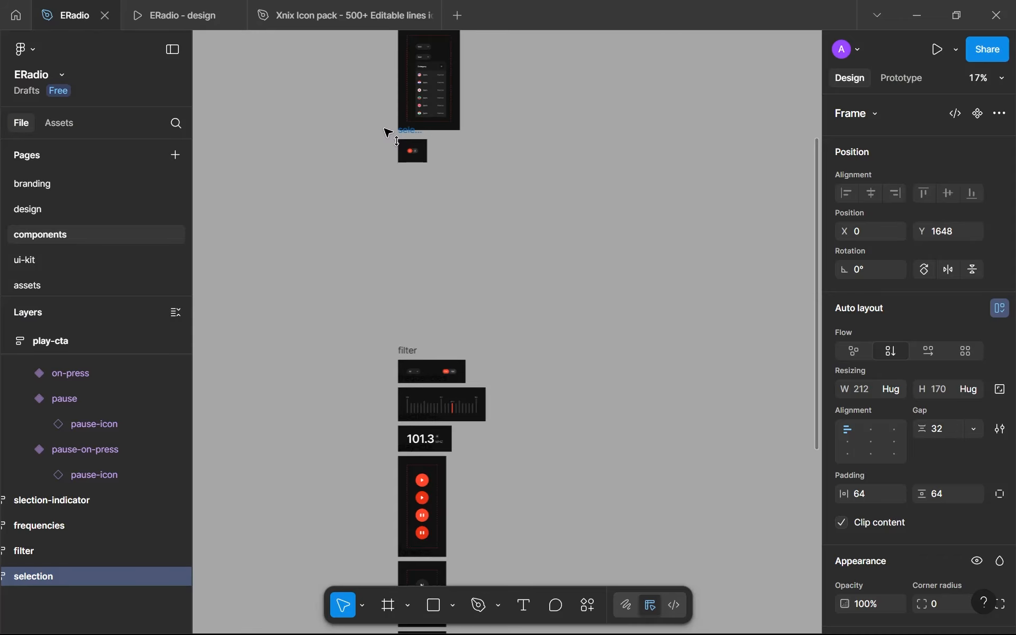
Step: Nudge the selection frame up to Y 1614, leaving a 32 px gap below the dropdown frame
scroll(399, 137, up, 5)
key(Up)
key(Up)
key(Up)
key(Up)
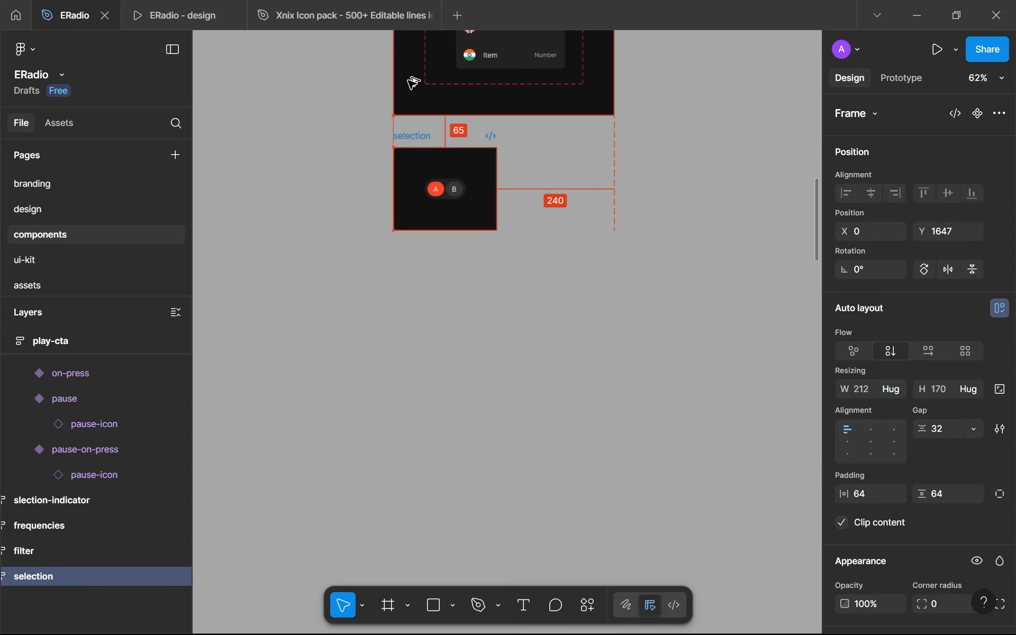
key(Up)
key(Up)
key(Up)
key(Up)
key(Up)
key(Up)
key(Up)
key(Up)
key(Up)
key(Up)
key(Up)
key(Up)
key(Up)
key(Up)
key(Up)
key(Up)
key(Up)
key(Up)
key(Up)
key(Up)
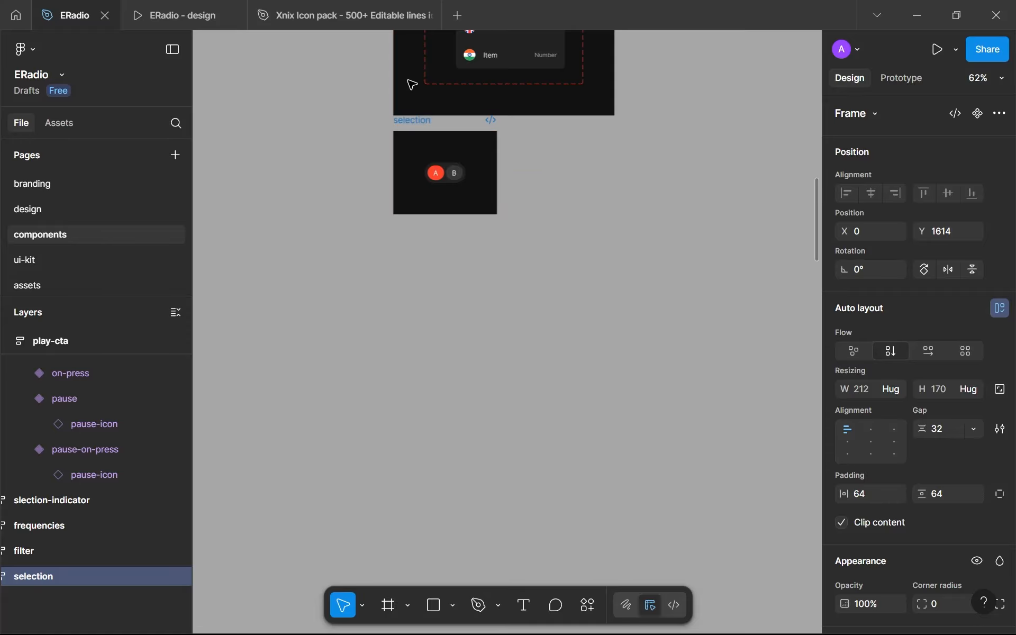
Step: Add a variant to the selection component and name it b
scroll(447, 111, up, 3)
click(449, 225)
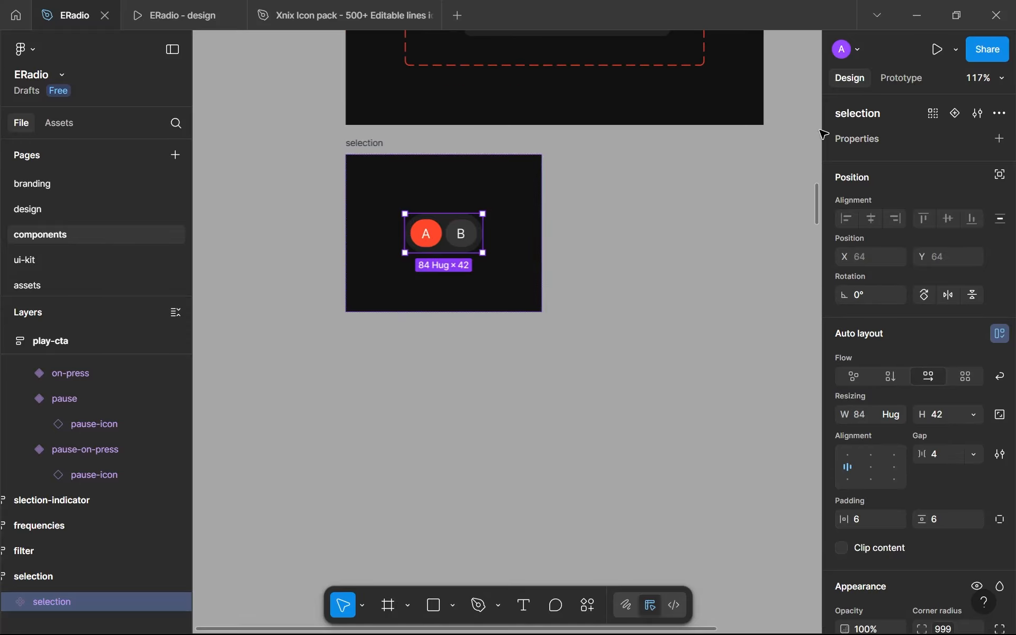
click(955, 113)
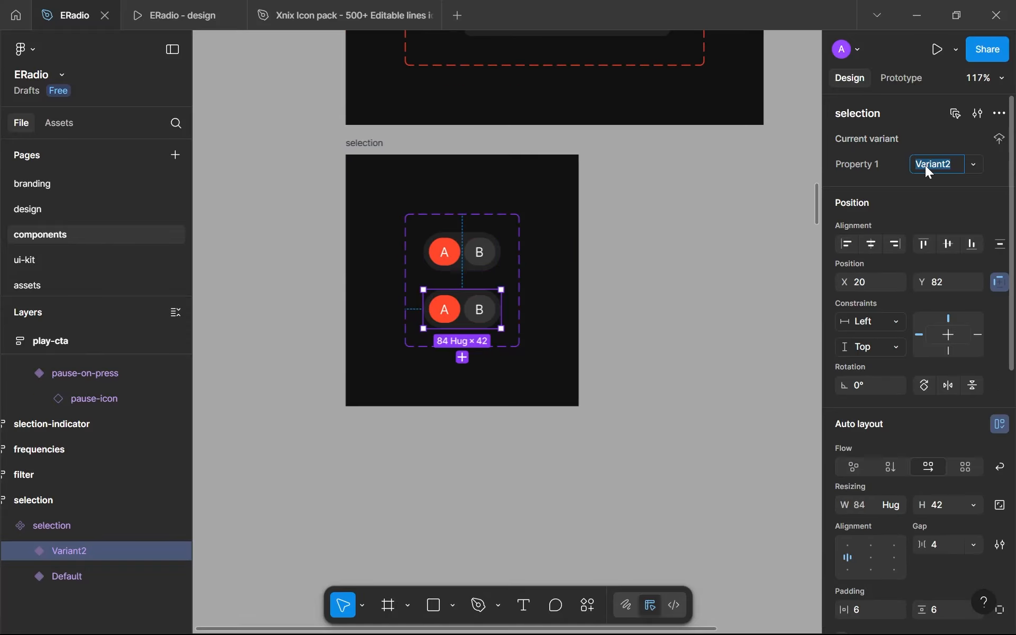
click(929, 170)
text(b)
key(Return)
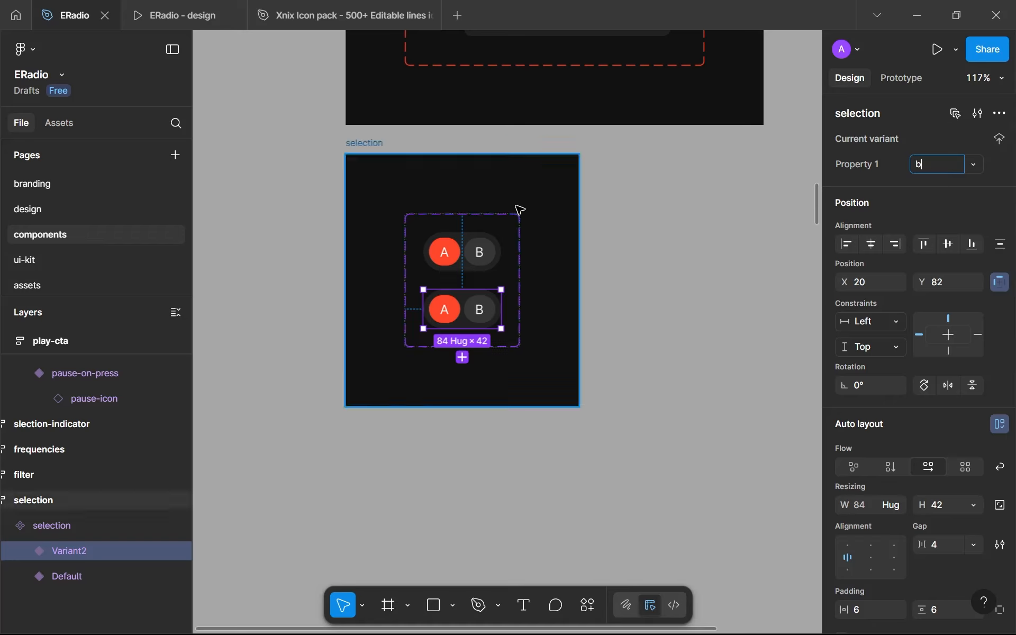
Step: Rename the selection component's default variant as a
click(489, 260)
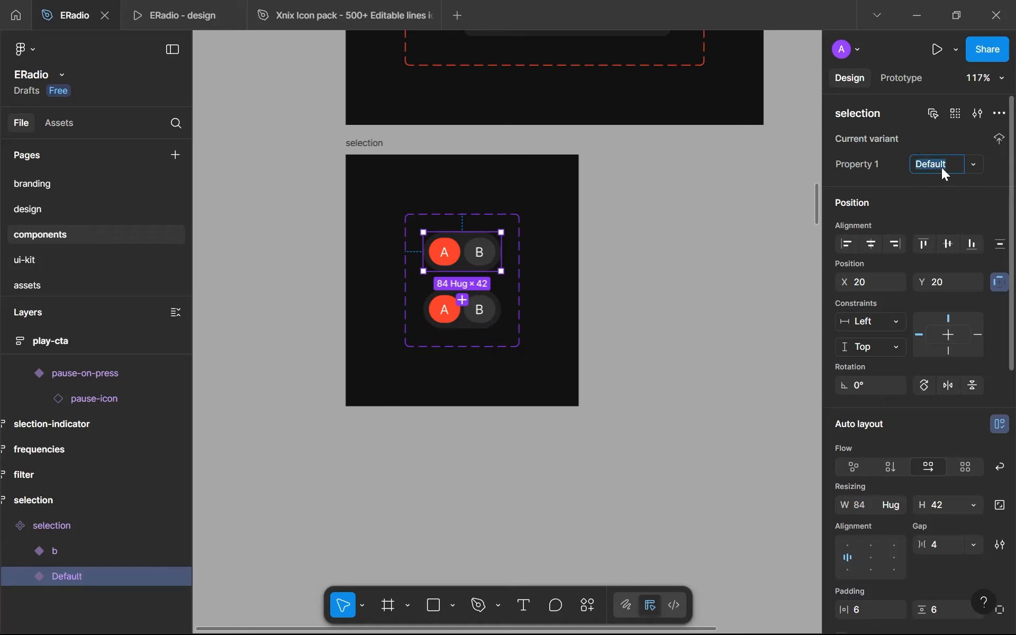
text(a)
click(503, 307)
Step: Swap the two pills in variant b and relabel them so the gray one reads A and the orange one B
click(484, 316)
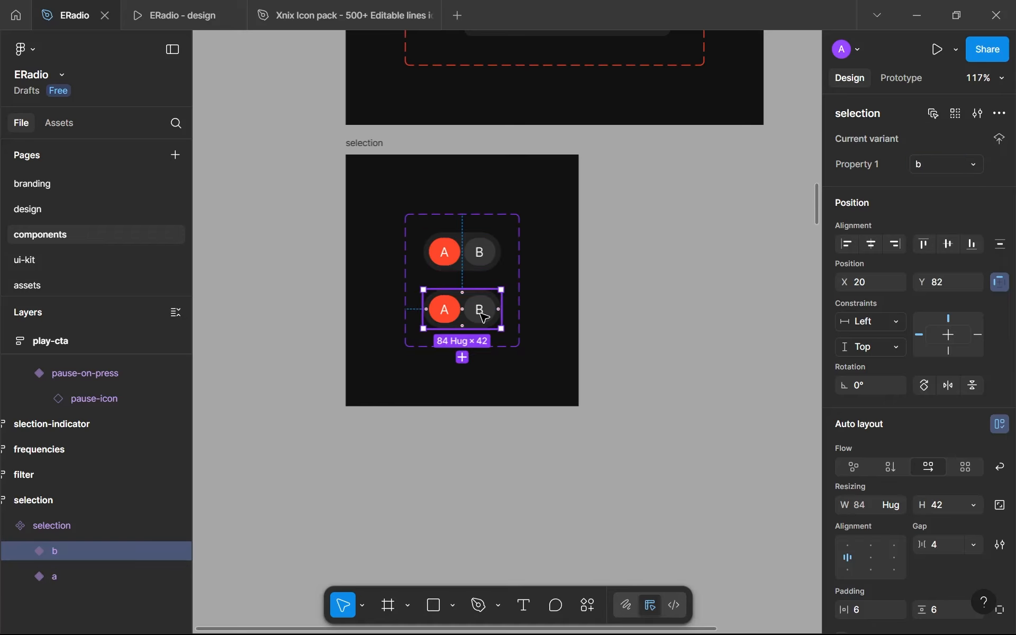
double_click(484, 316)
key(Left)
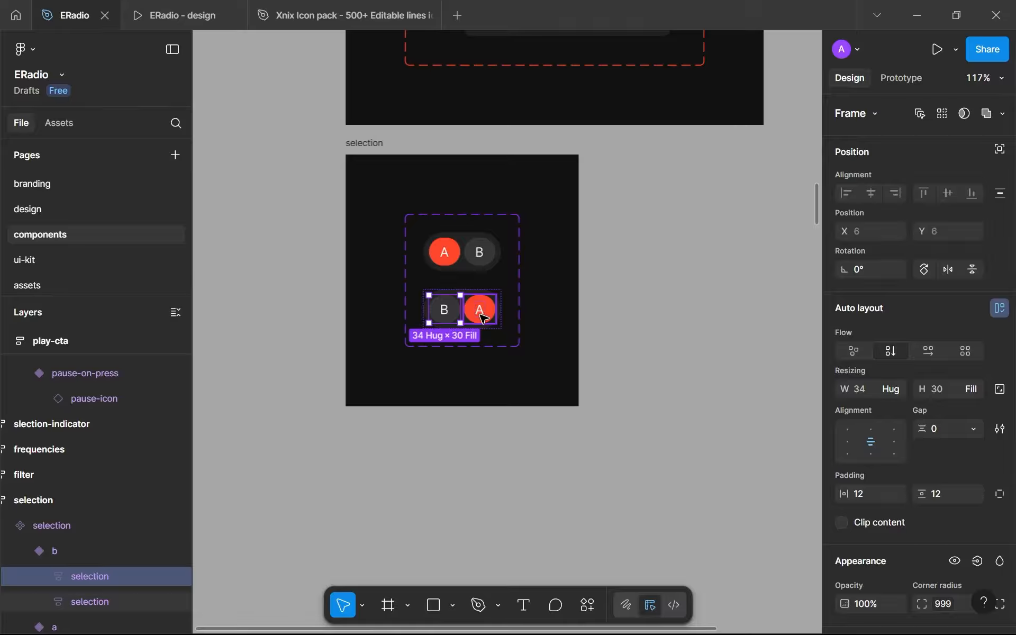
click(445, 316)
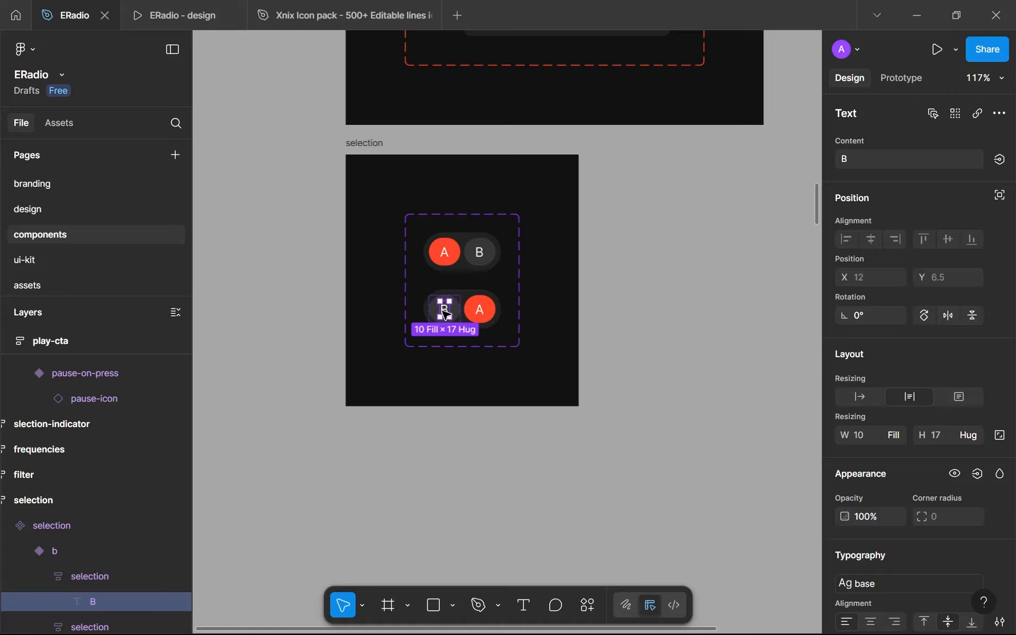
double_click(449, 315)
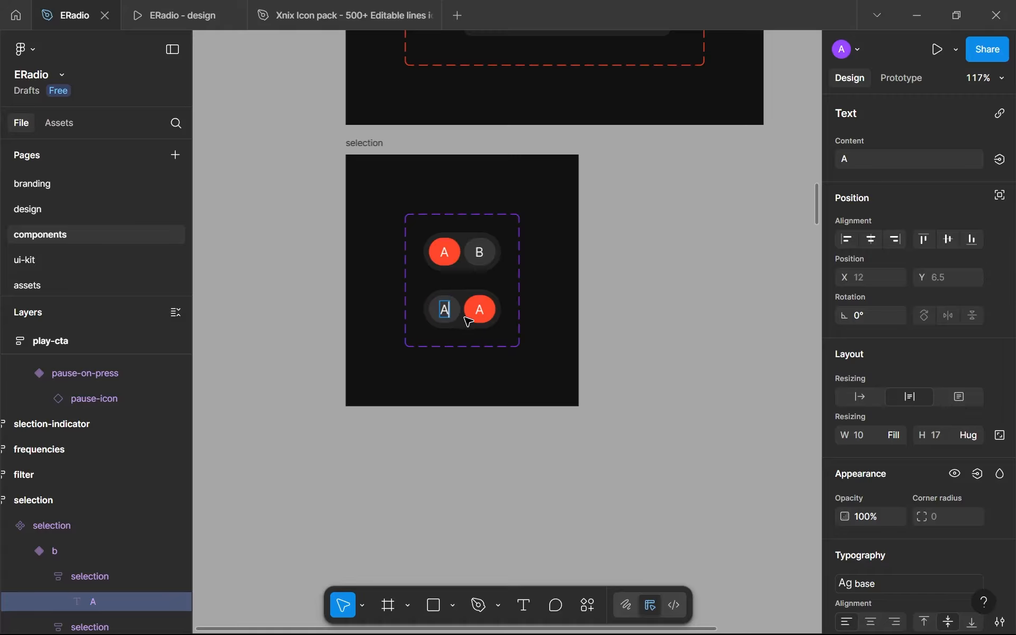
click(483, 310)
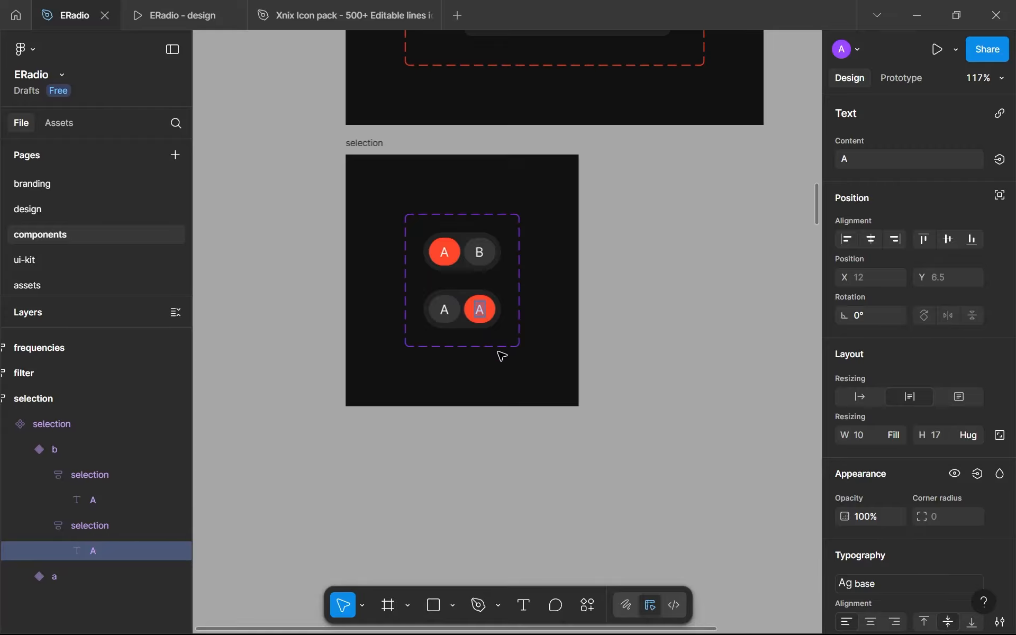
key(Escape)
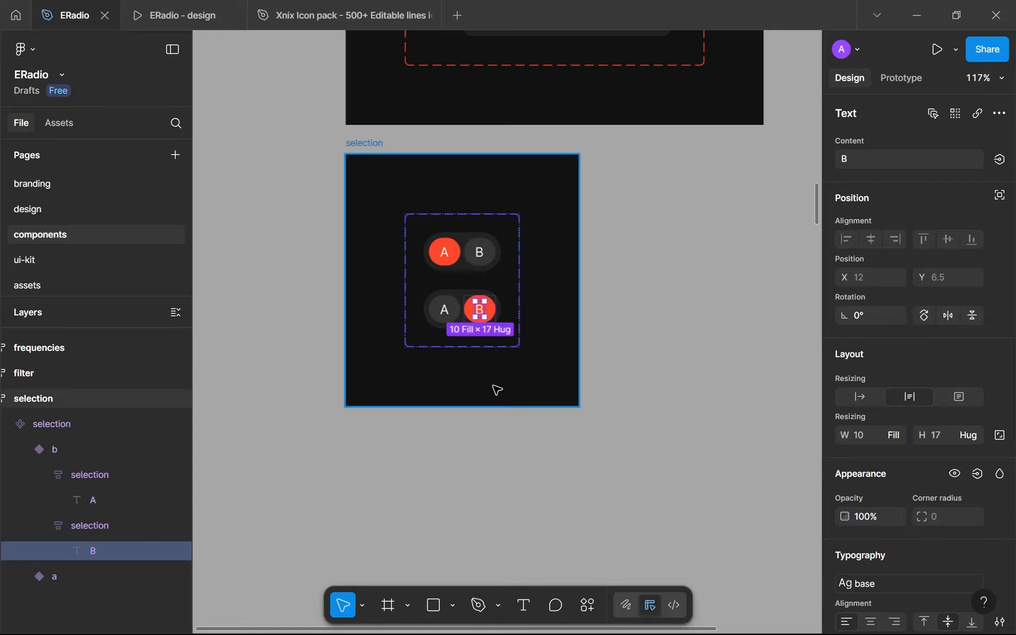
click(566, 308)
Step: Revert the label and order changes of the pills in variant b, and delete that variant
ctrl+scroll(469, 318, up, 5)
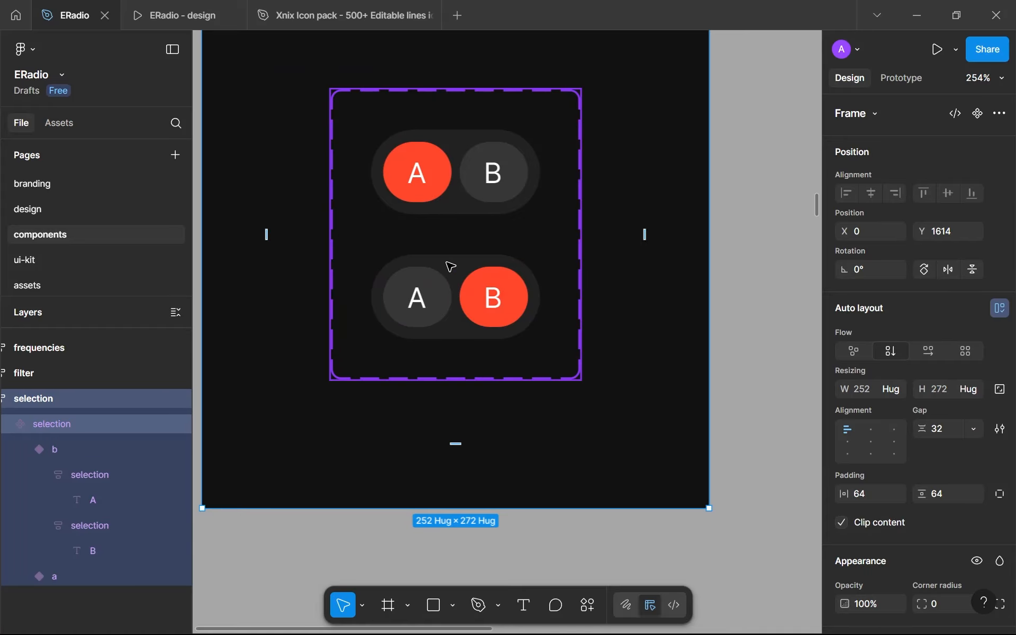
double_click(474, 299)
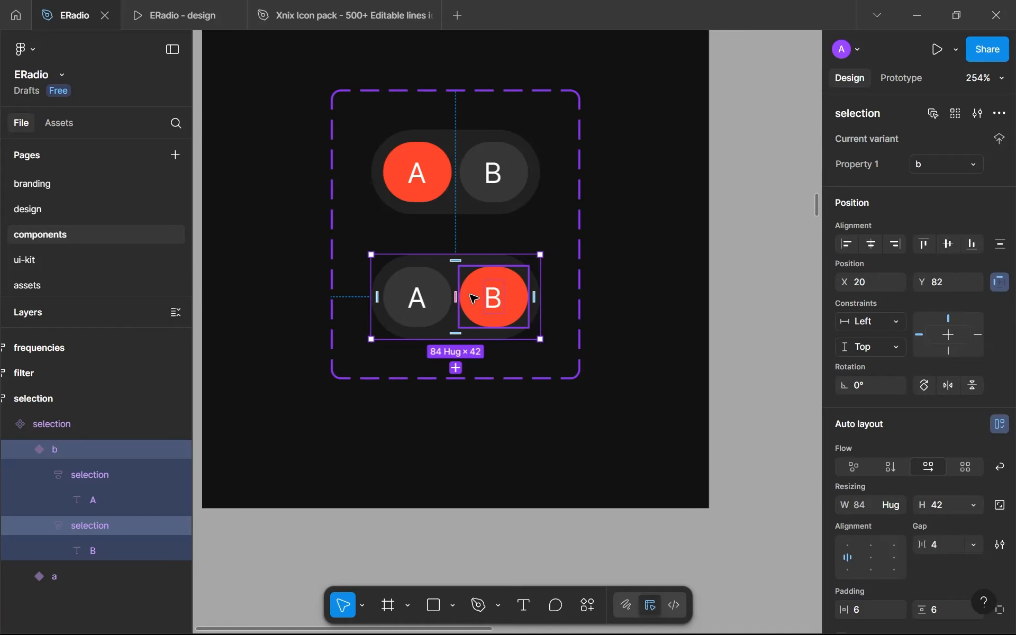
click(473, 299)
double_click(473, 299)
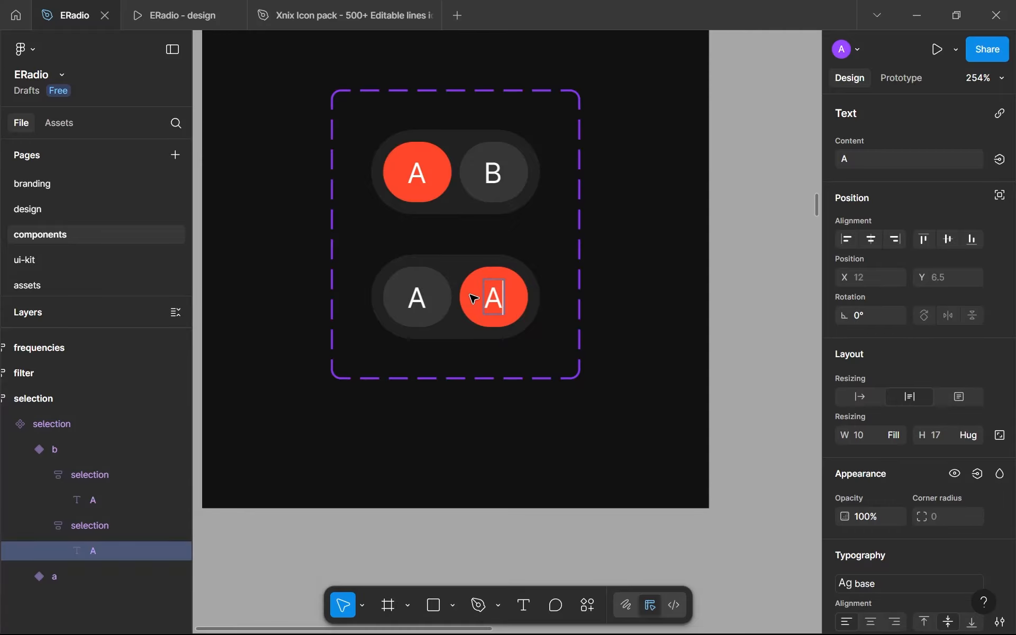
key(shift+Tab)
text(B)
key(Escape)
key(Escape)
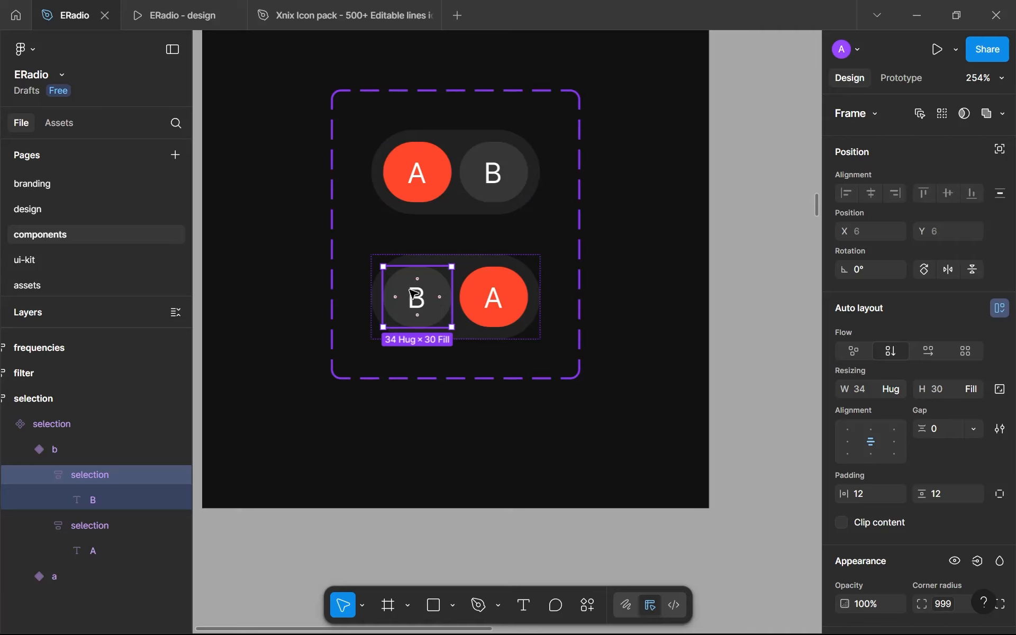
key(Right)
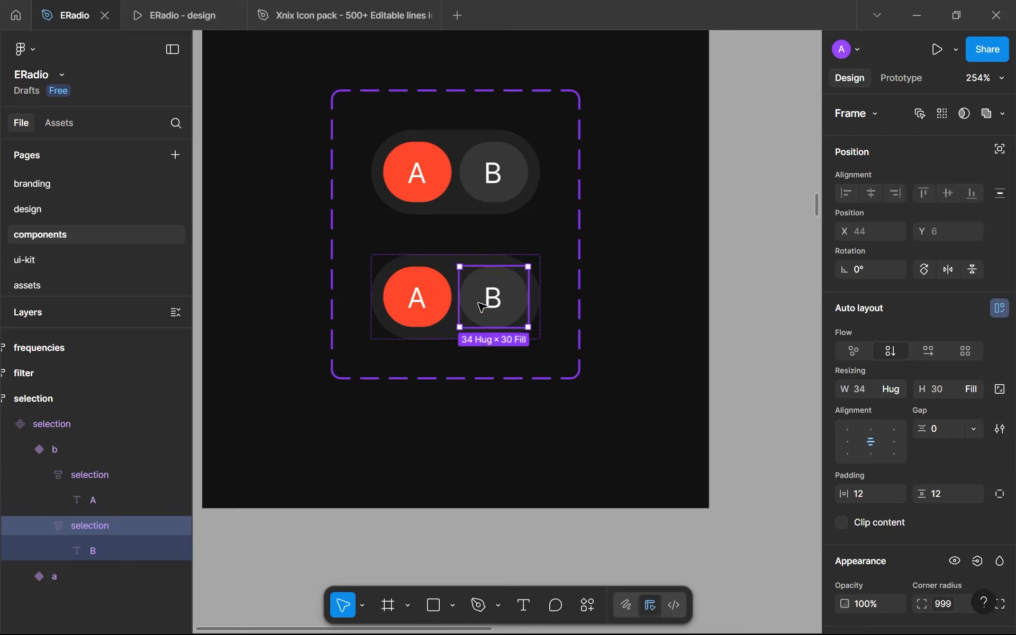
click(445, 254)
key(Delete)
Step: Add a new variant based on variant a, name it b, and place it beneath the first one
click(447, 194)
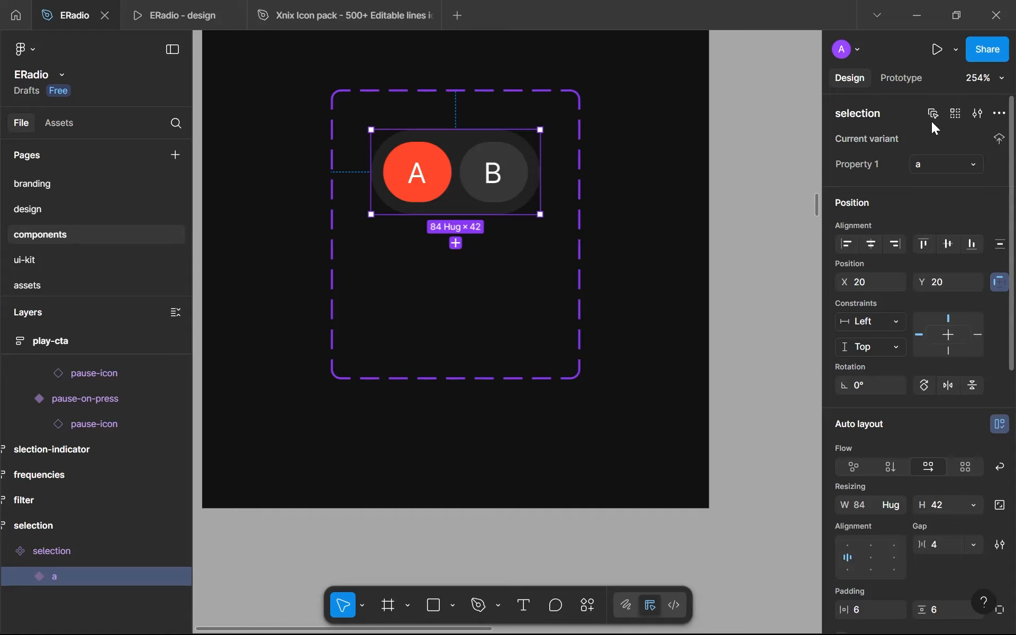
click(456, 243)
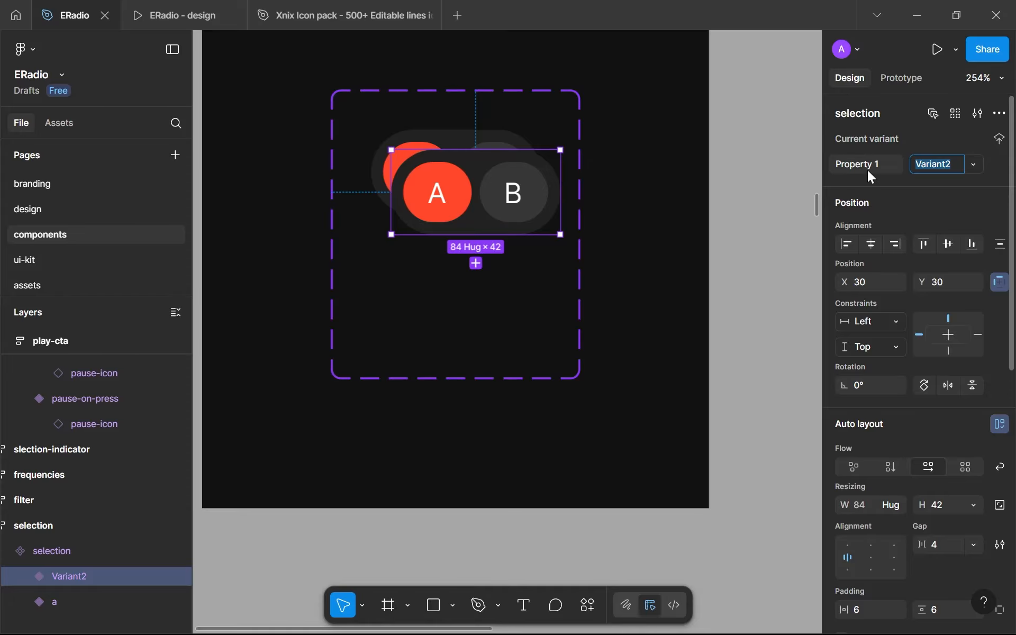
text(b)
key(Return)
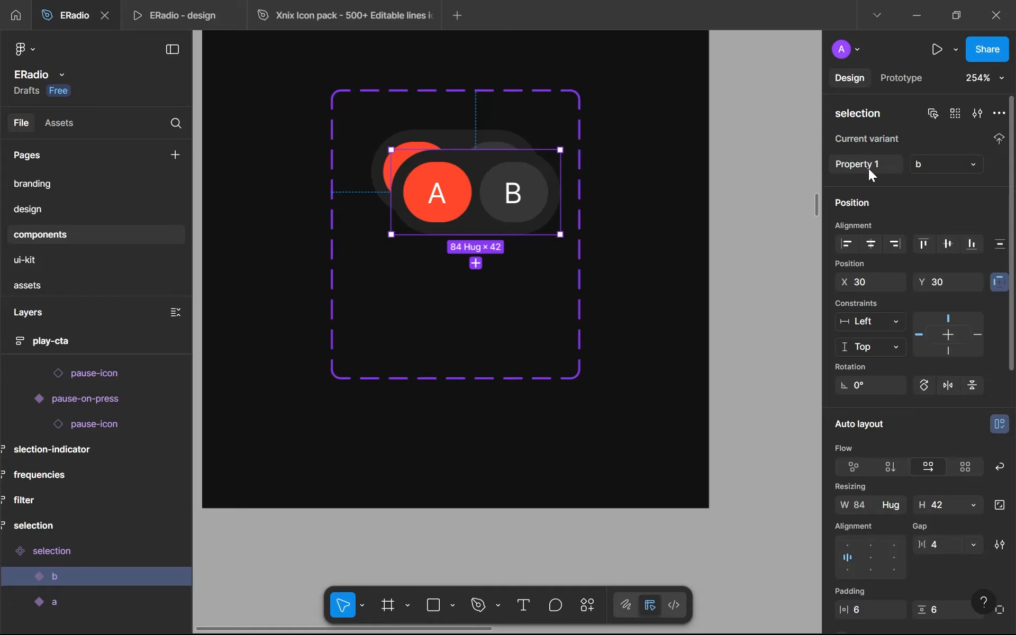
drag(482, 189, 457, 297)
Step: Set the fill of the A pill in variant b to the gray-400 library color
click(447, 306)
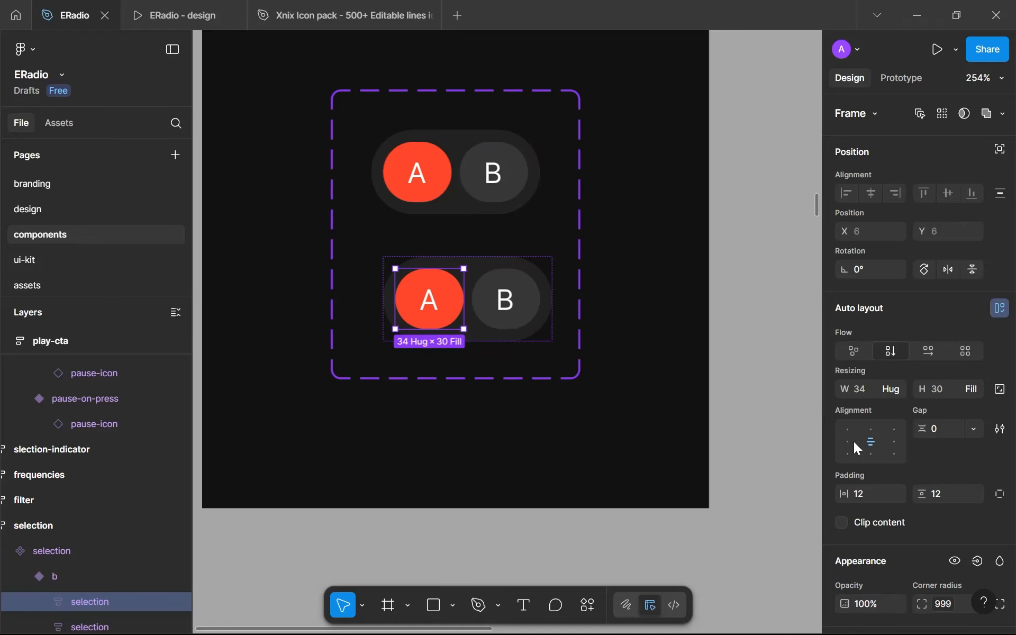
scroll(889, 450, down, 6)
click(903, 352)
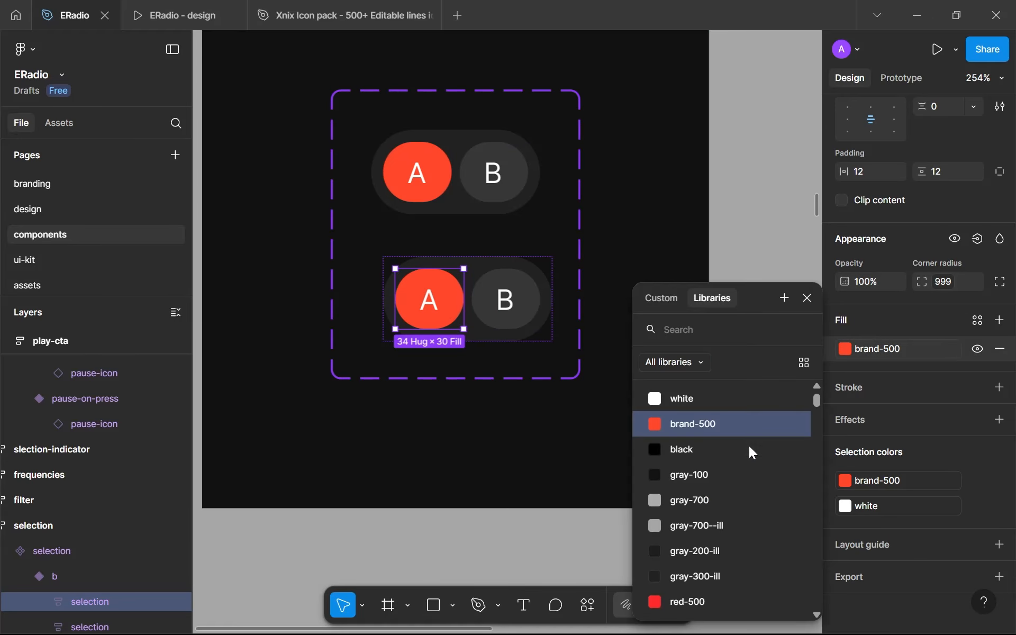
scroll(729, 503, down, 3)
scroll(701, 431, up, 3)
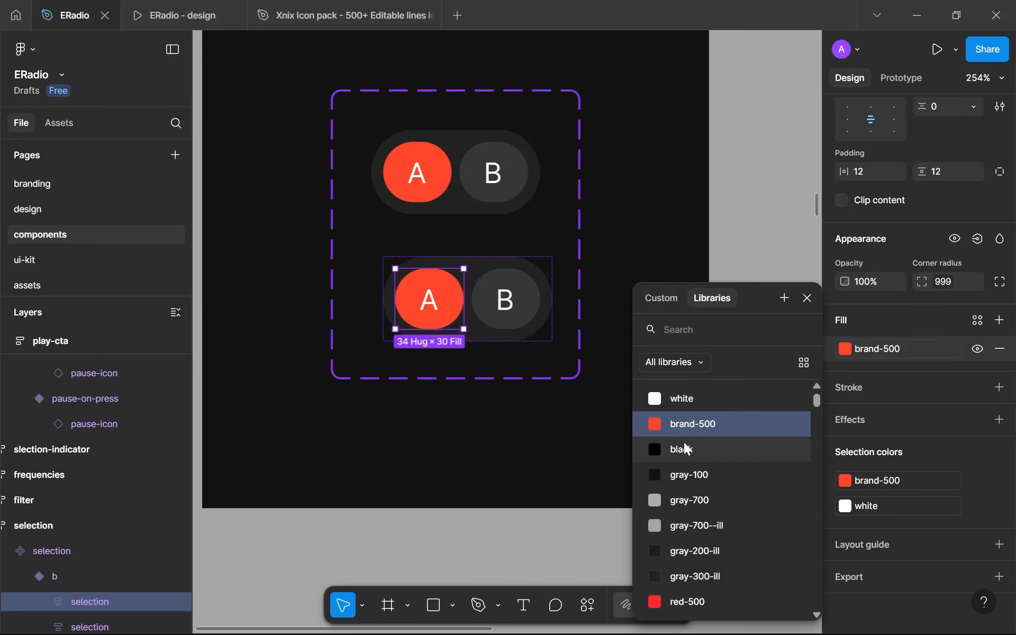
scroll(678, 516, down, 3)
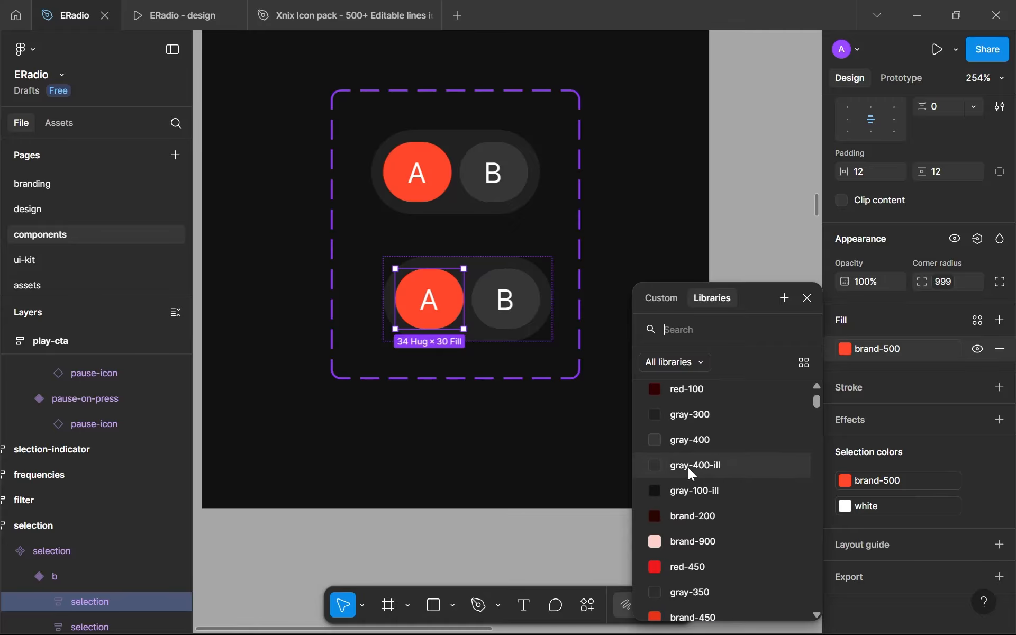
click(687, 447)
Step: Set the fill of the B pill in variant b to the brand-500 library color
click(500, 318)
click(502, 312)
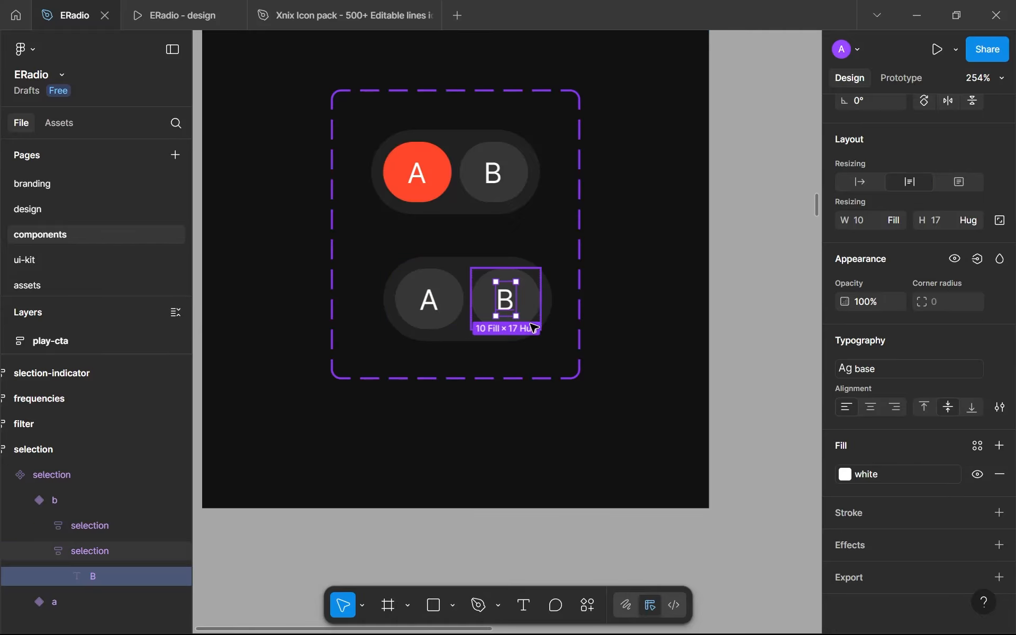
key(Escape)
click(907, 504)
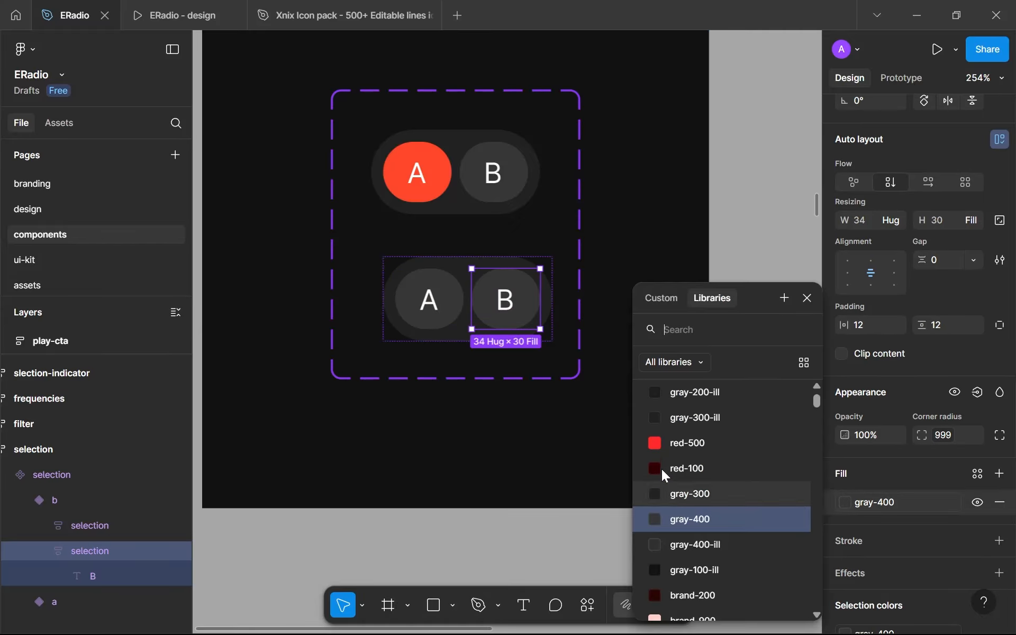
click(663, 463)
click(860, 500)
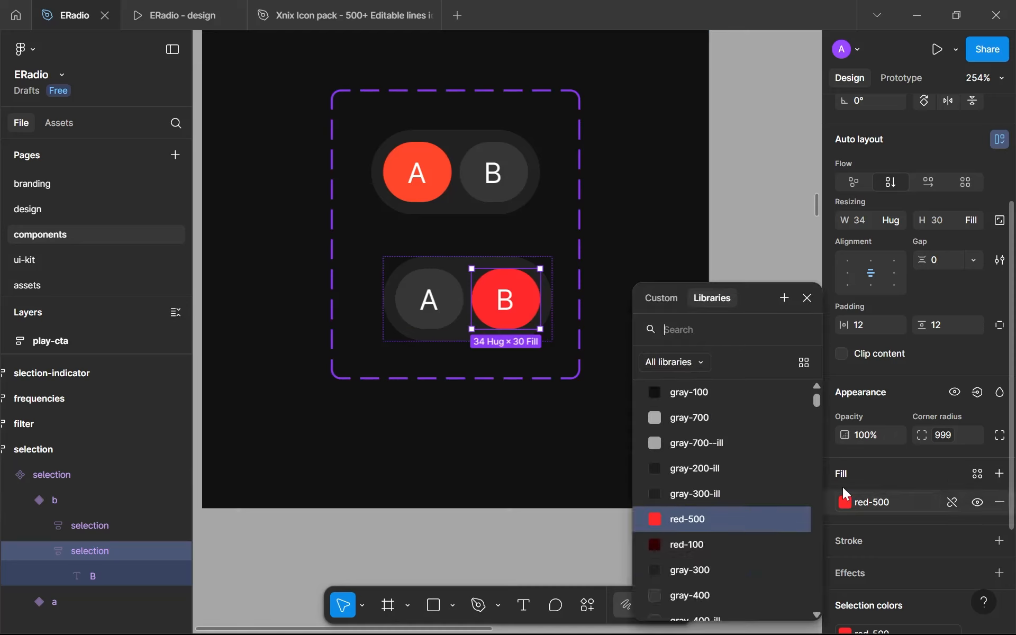
scroll(755, 465, up, 3)
click(693, 424)
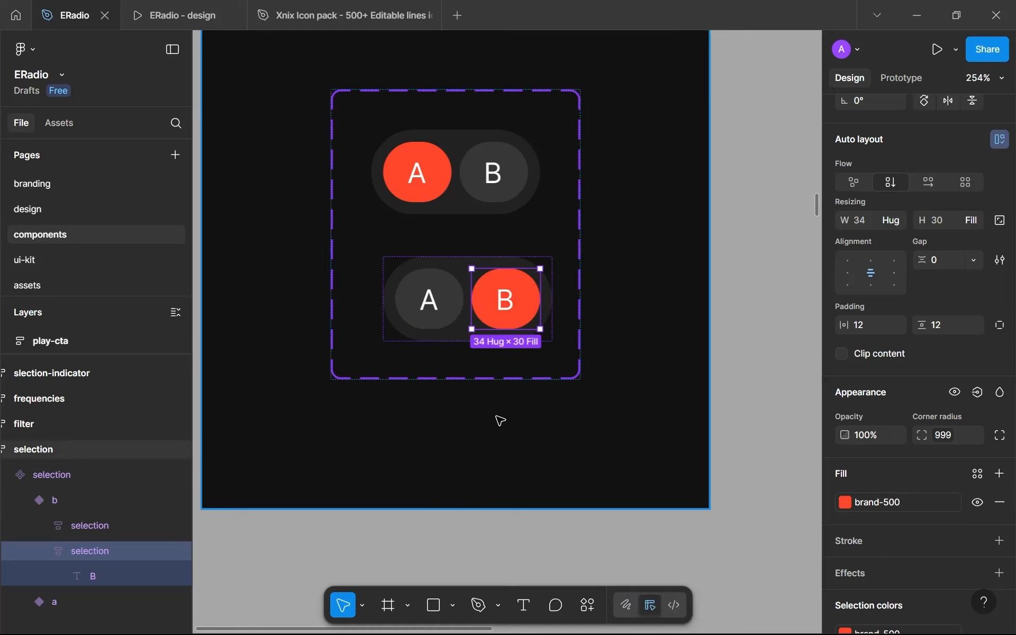
Step: Apply vertical auto layout to the selection component set with a gap of 32 and horizontal and vertical padding of 64
scroll(432, 292, up, 5)
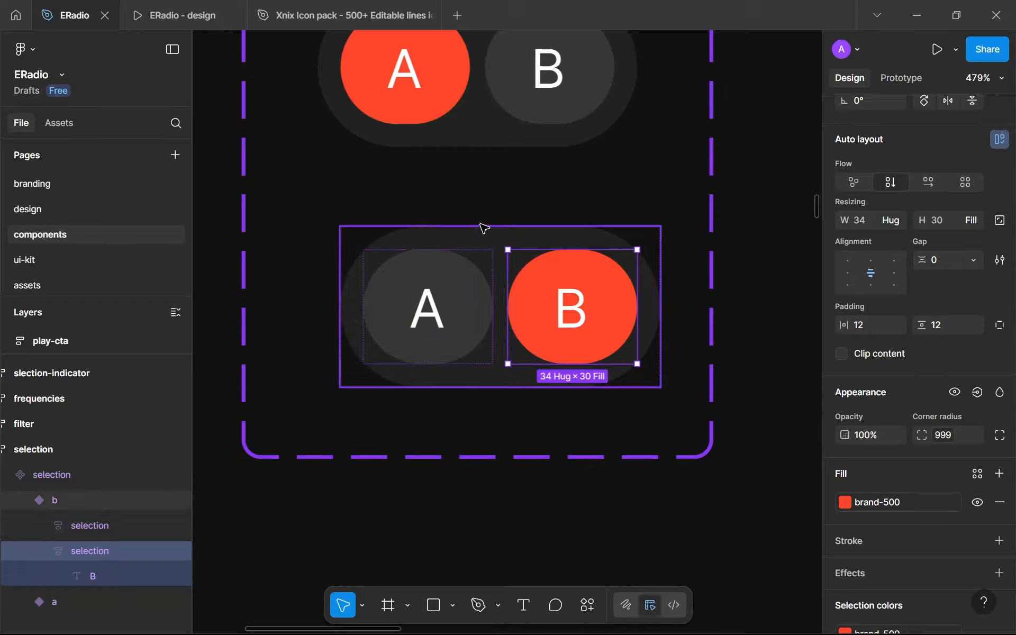
click(481, 227)
click(662, 164)
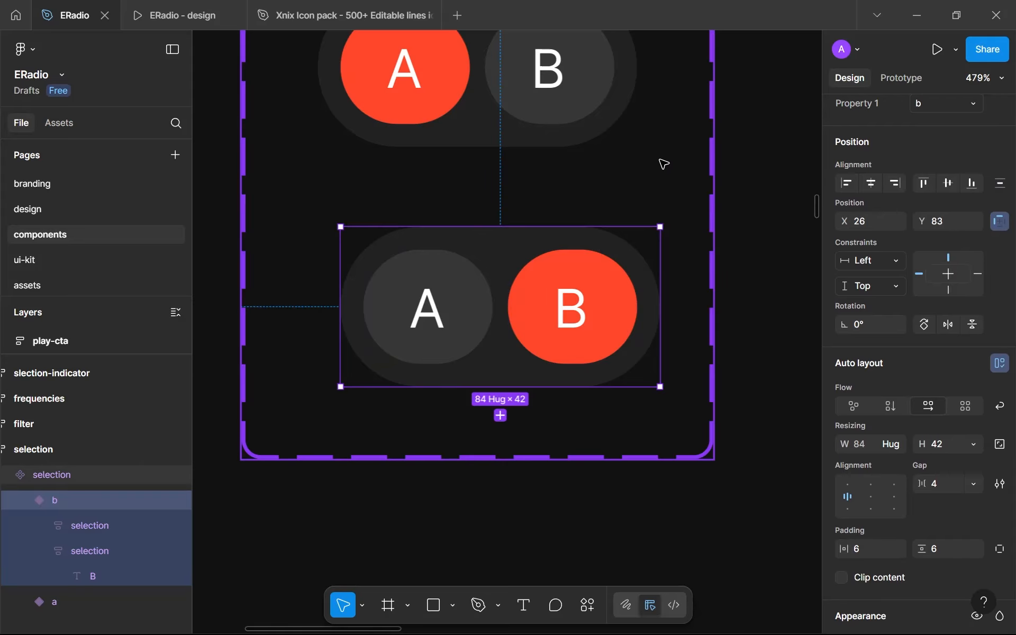
scroll(440, 317, up, 3)
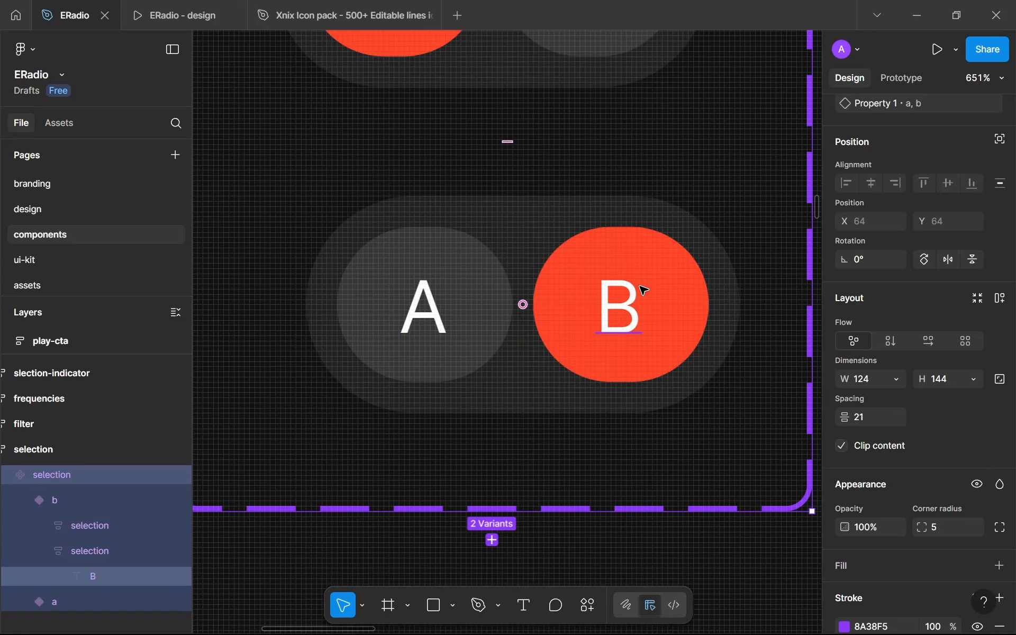
scroll(642, 291, down, 10)
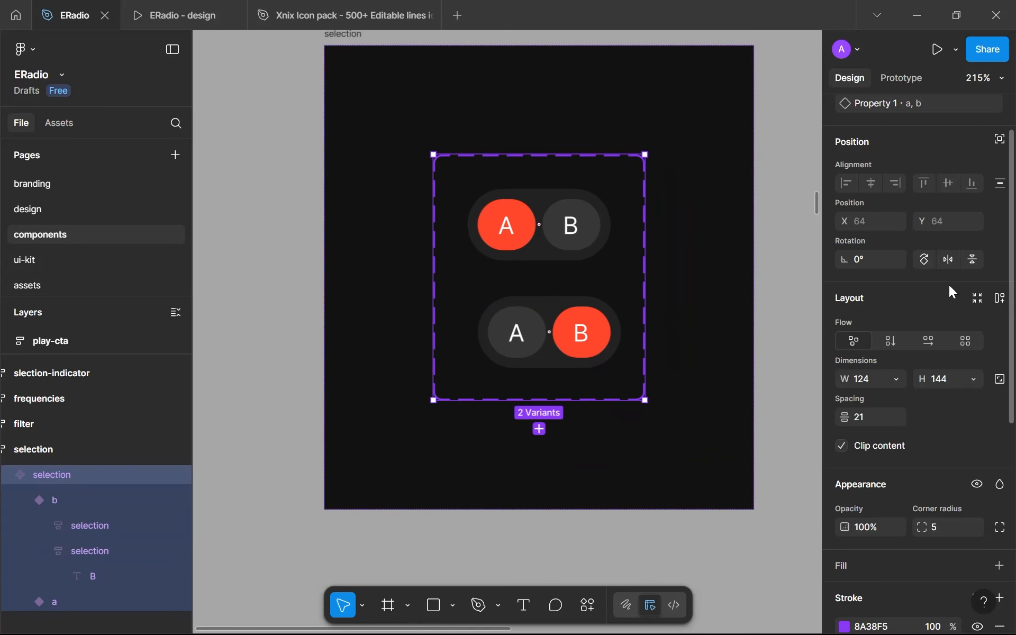
click(999, 299)
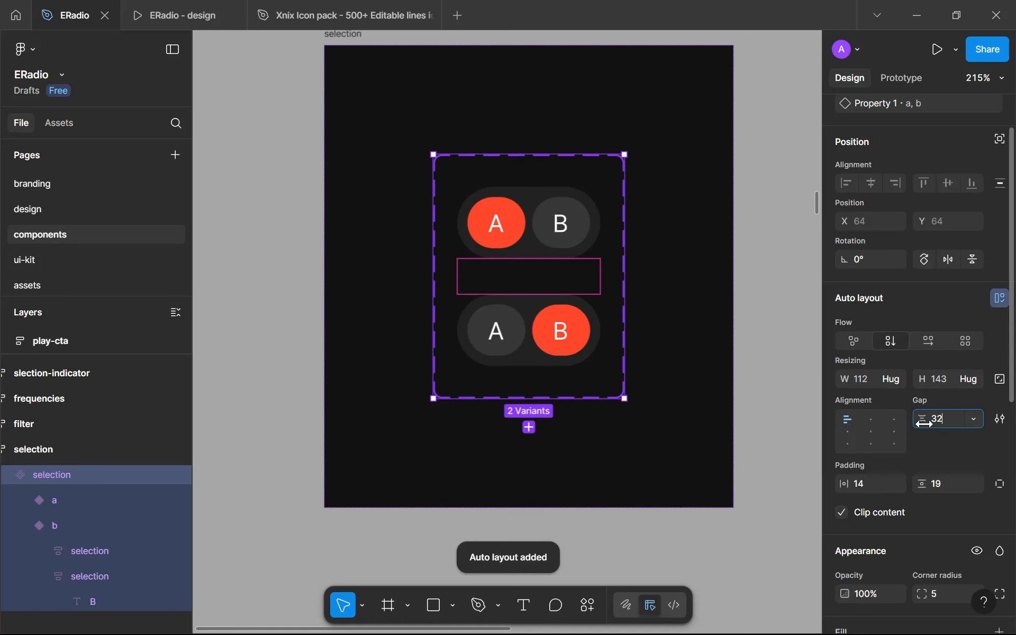
click(869, 483)
text(64)
click(939, 484)
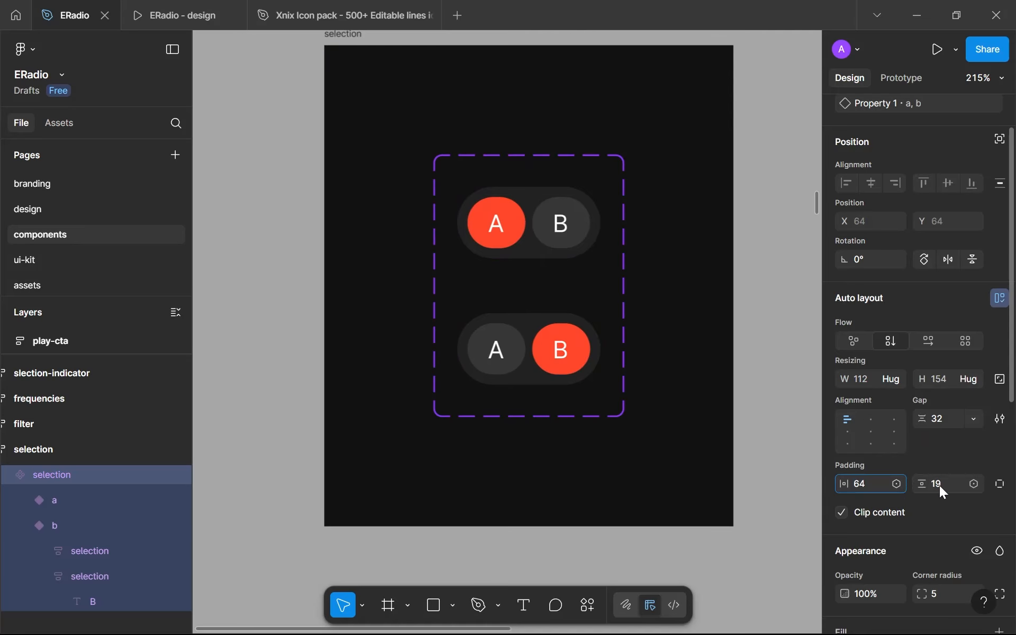
text(64)
key(Return)
scroll(676, 399, down, 5)
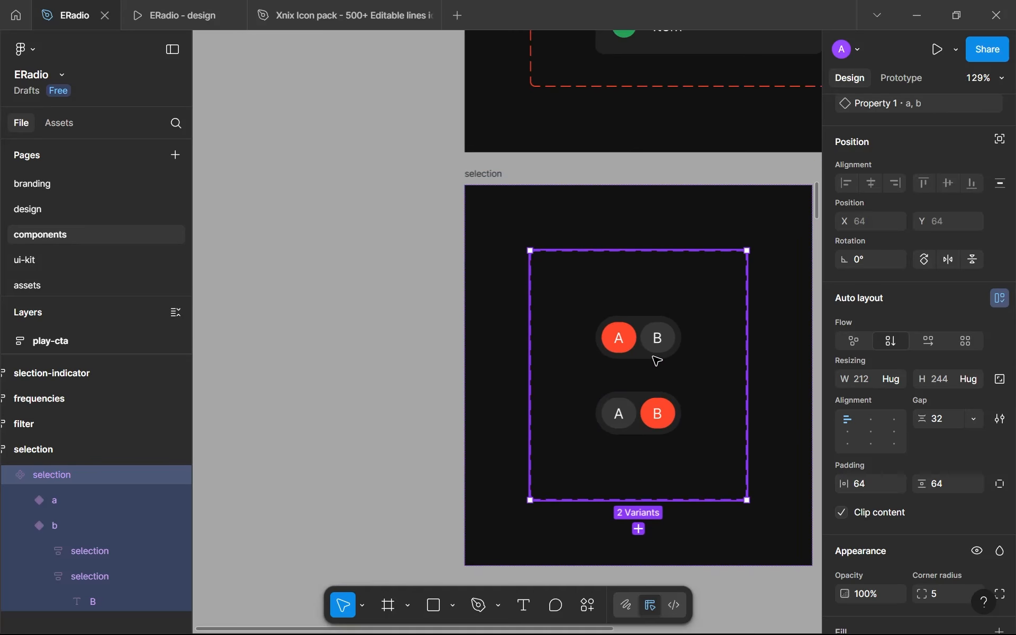
Step: Add an on-click interaction to the whole variant a that changes Property 1 to b
click(655, 357)
click(879, 79)
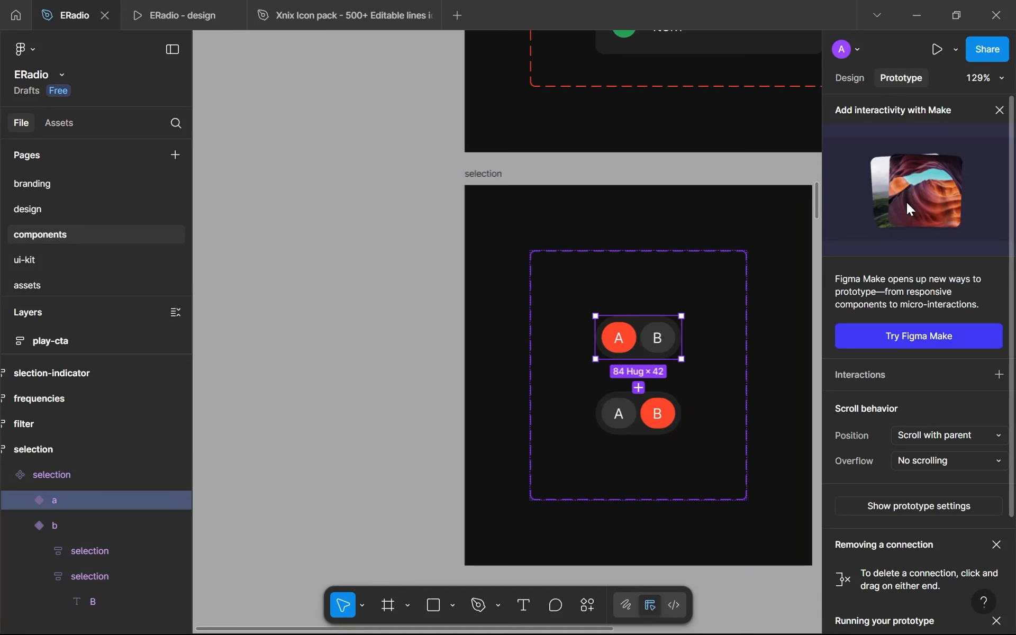
click(968, 367)
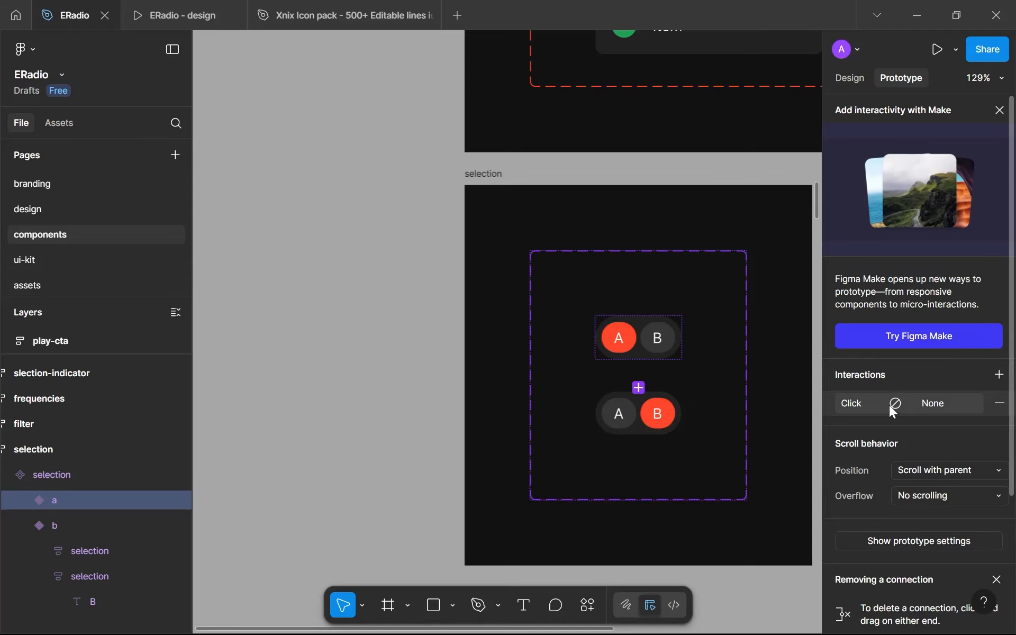
click(889, 405)
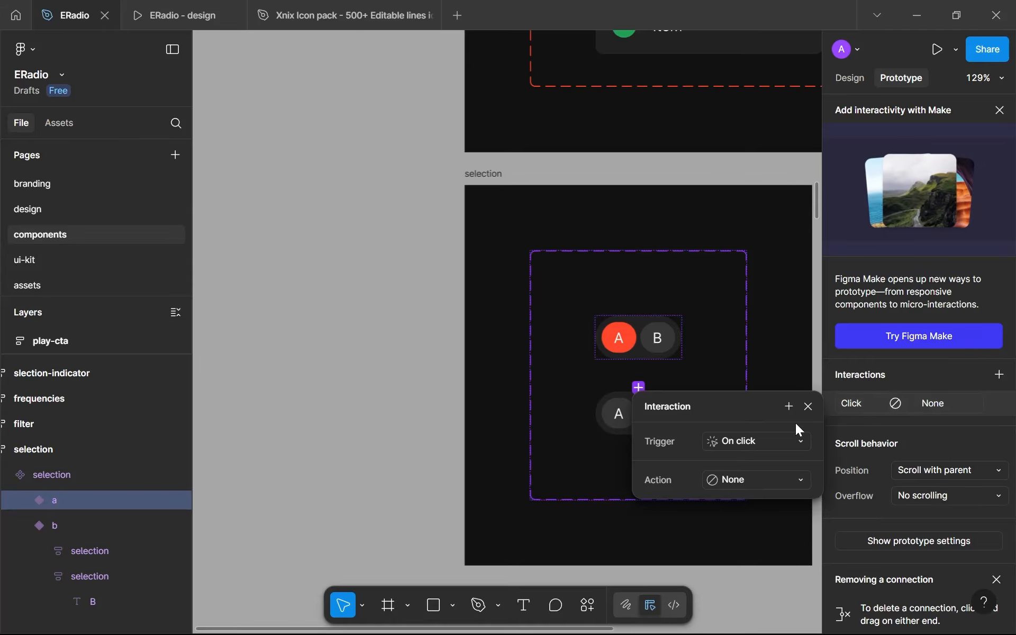
click(780, 477)
click(782, 259)
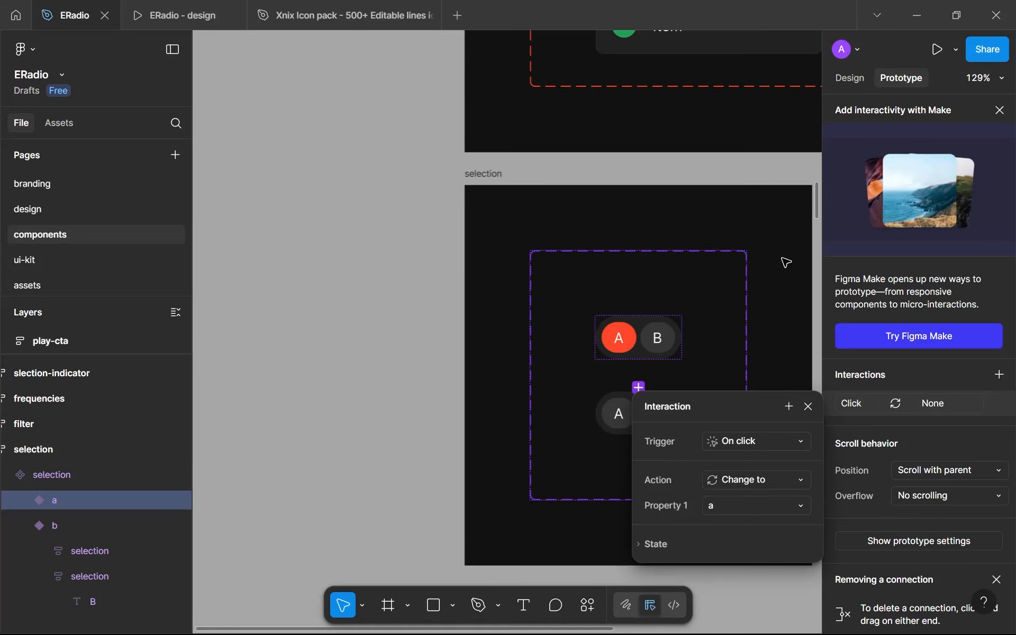
click(743, 503)
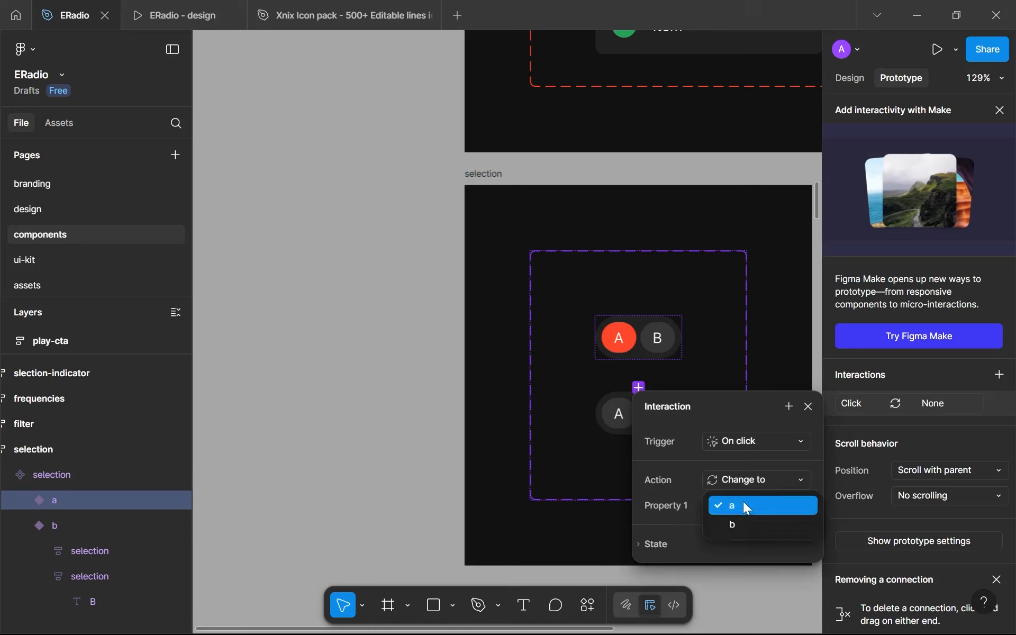
click(744, 520)
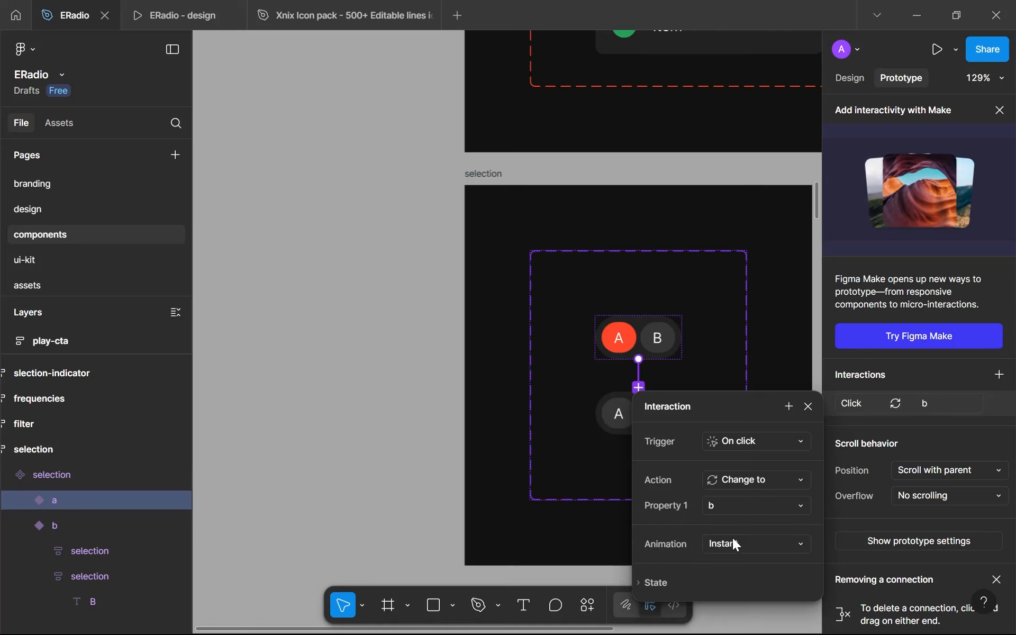
click(515, 301)
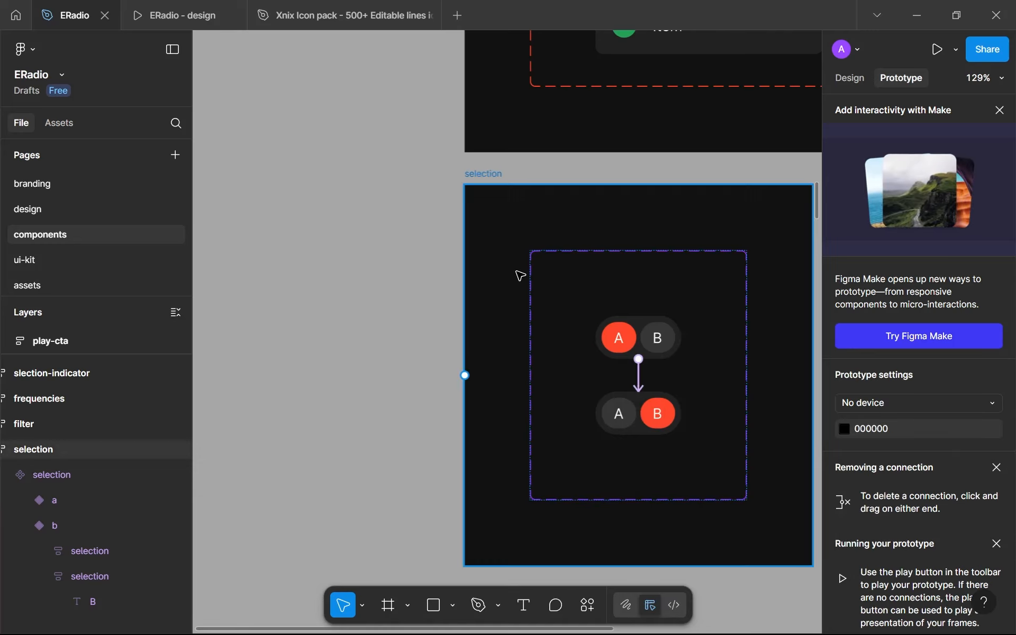
scroll(520, 276, down, 2)
click(261, 101)
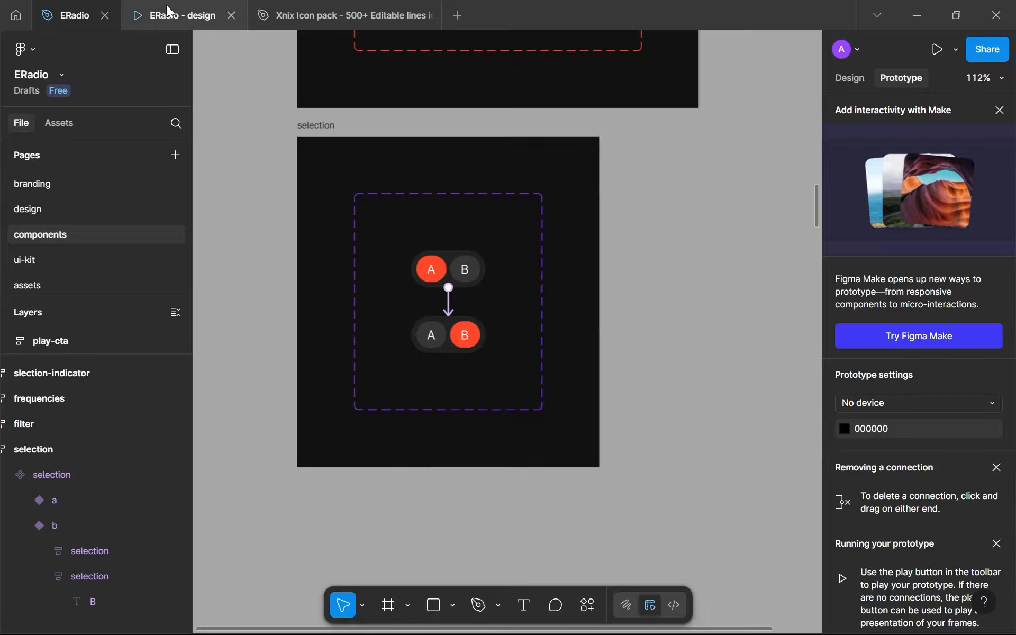
Step: Set the stroke of the selection component set to the brand-500 library color
click(389, 237)
click(846, 85)
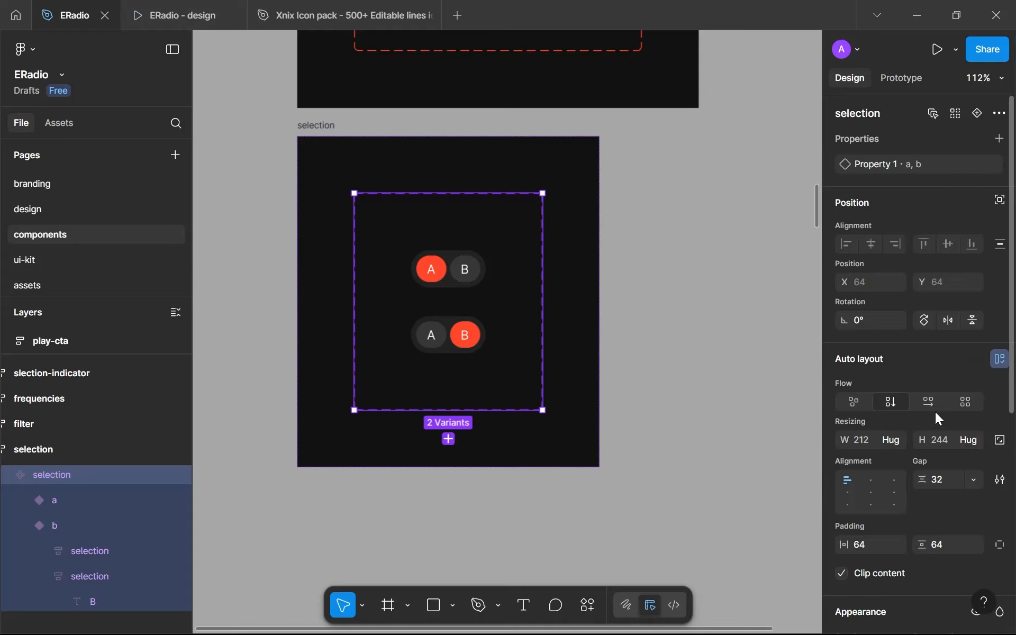
scroll(947, 462, down, 5)
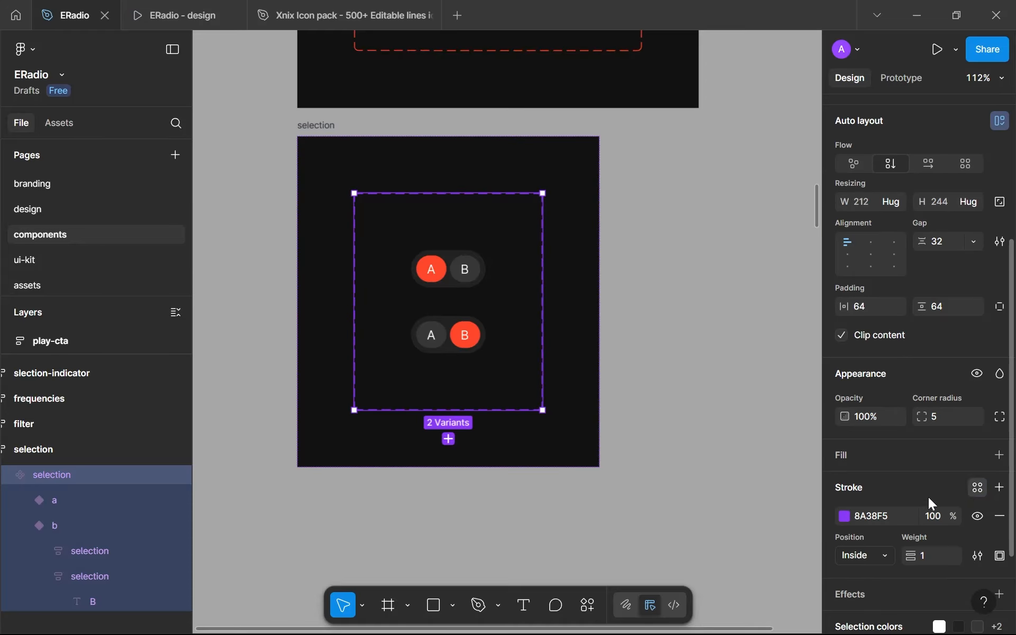
click(977, 488)
click(695, 420)
click(684, 434)
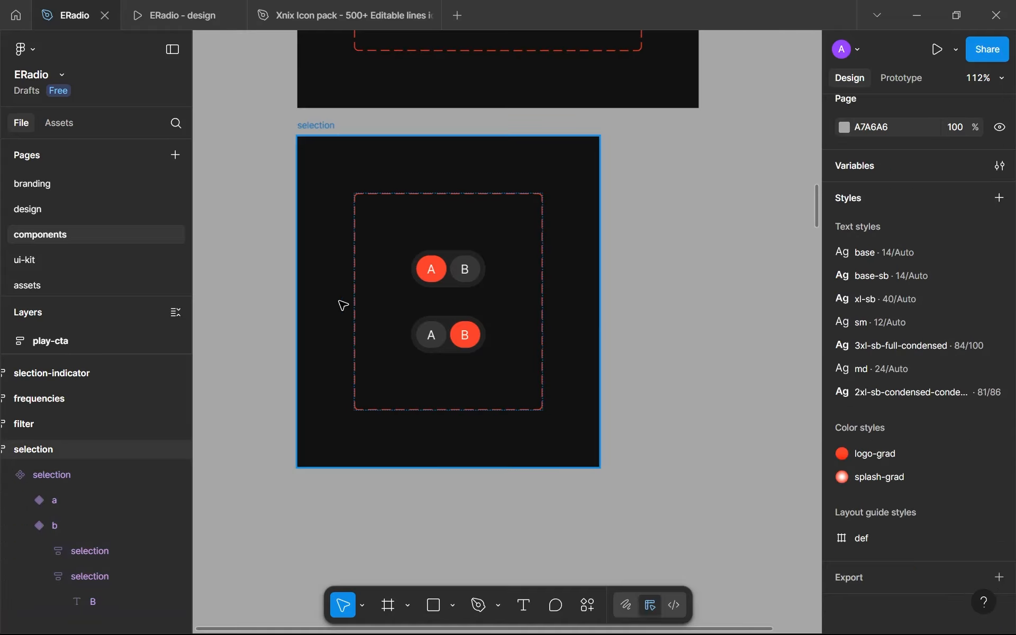
Step: Test the FM/AM toggle on the home screen in the ERadio - design prototype preview
click(182, 15)
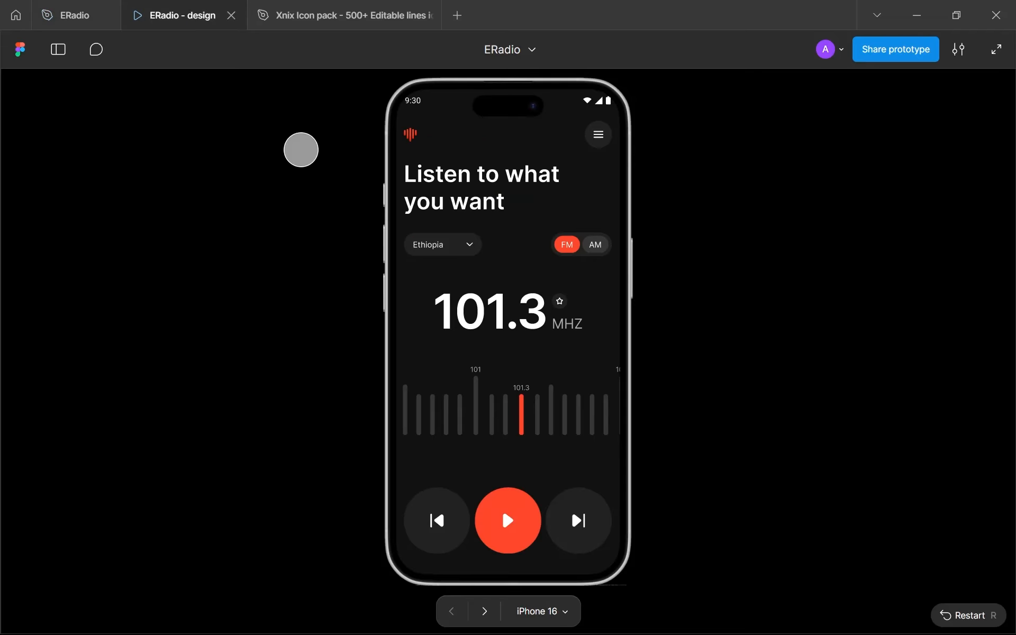
click(567, 245)
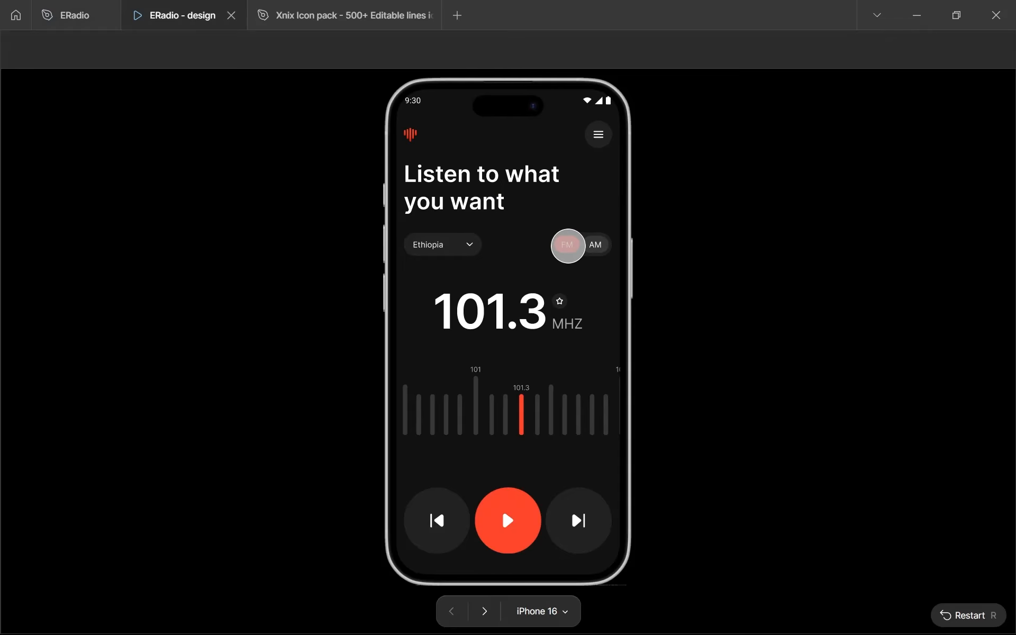
click(594, 245)
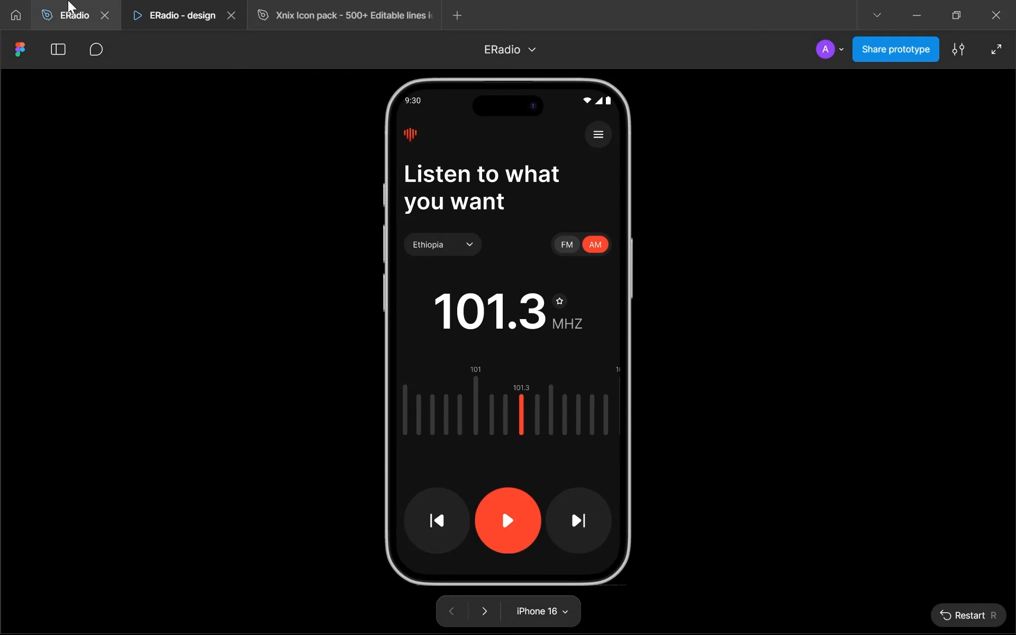
Step: Return to the ERadio file and remove the click interaction from the whole variant a
click(69, 14)
scroll(481, 286, up, 5)
click(397, 254)
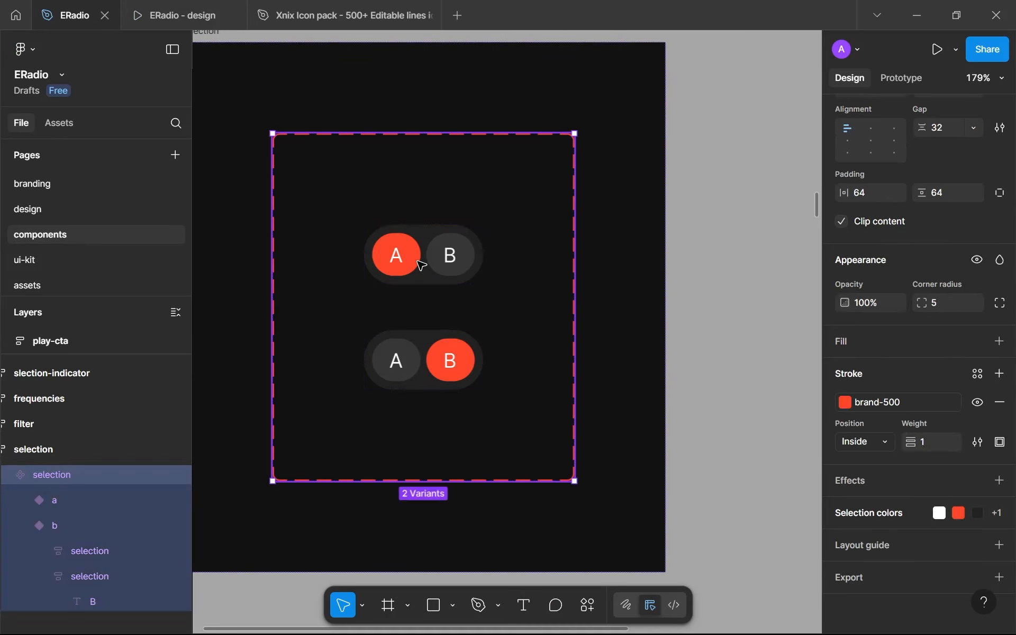
double_click(397, 254)
click(478, 281)
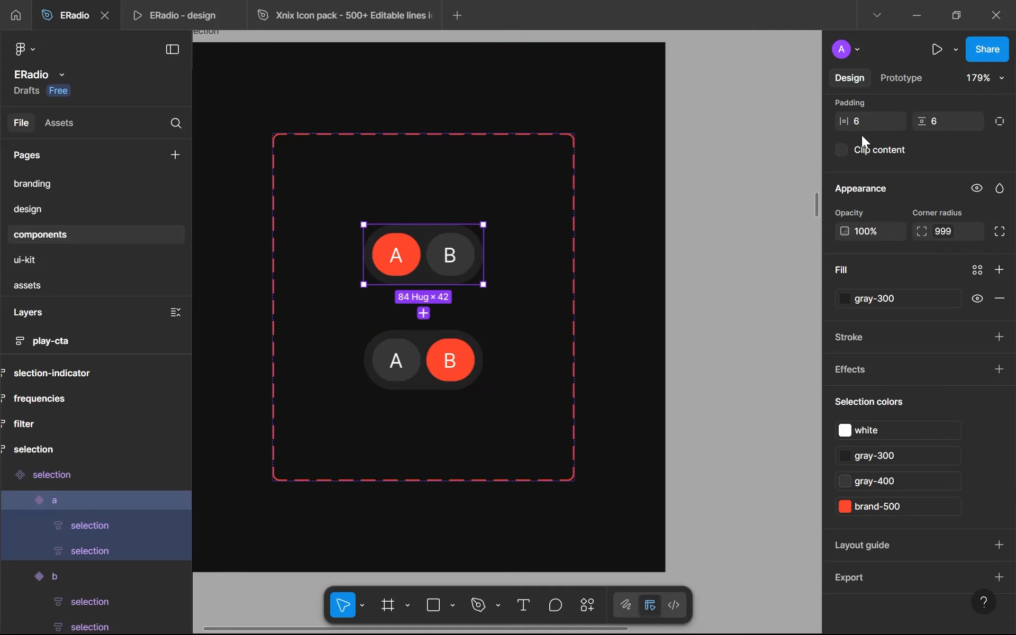
click(901, 80)
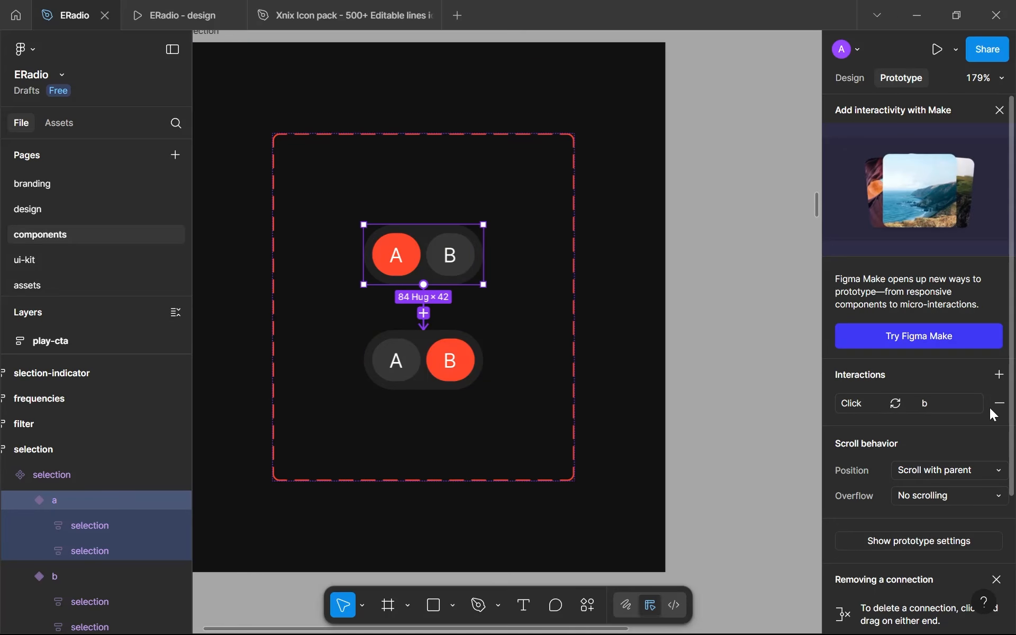
click(999, 403)
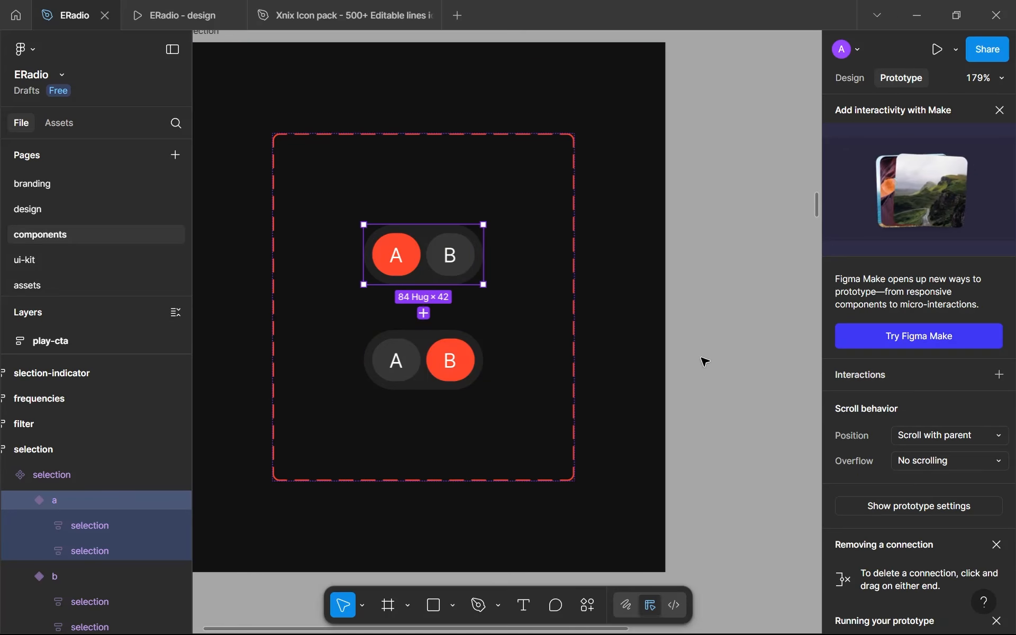
Step: Add an on-click interaction to the B pill in variant a that changes Property 1 to b
click(450, 259)
click(998, 375)
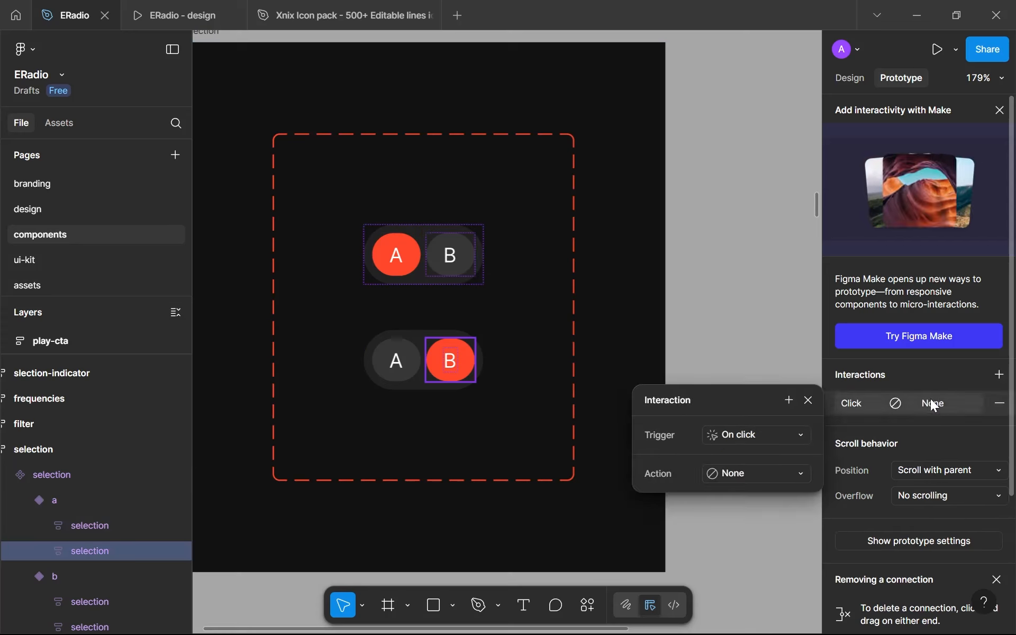
click(761, 473)
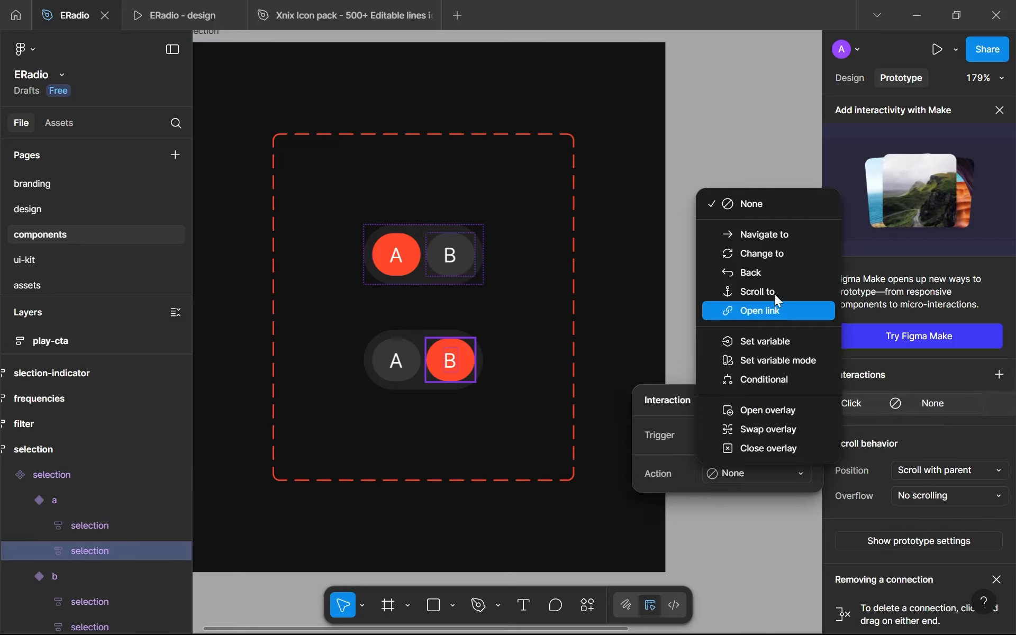
click(769, 253)
click(763, 497)
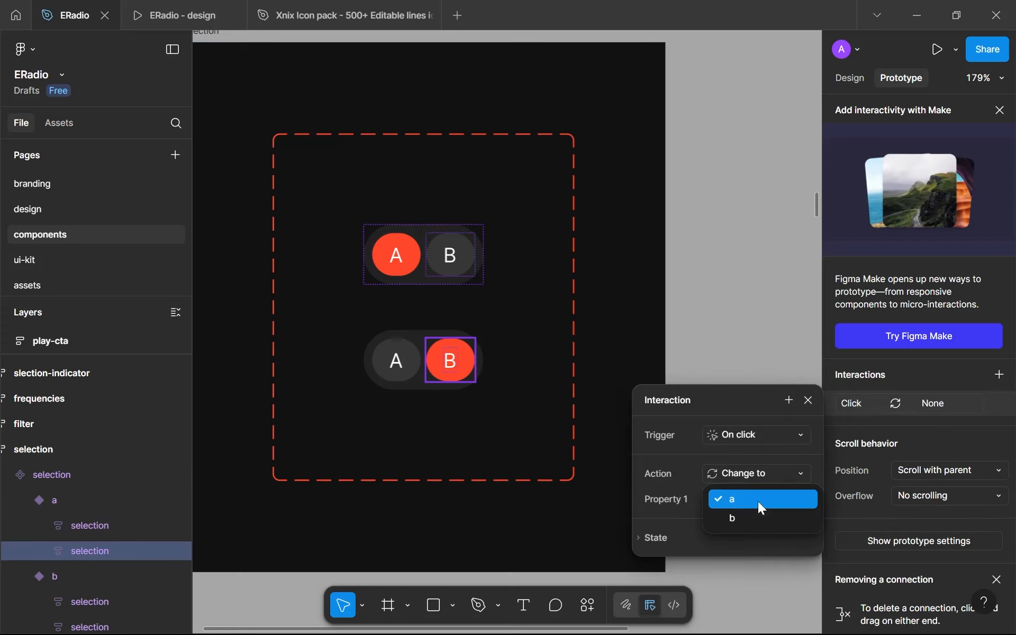
click(757, 514)
Step: Add an on-click interaction to the A pill in variant b that changes Property 1 to a
click(403, 349)
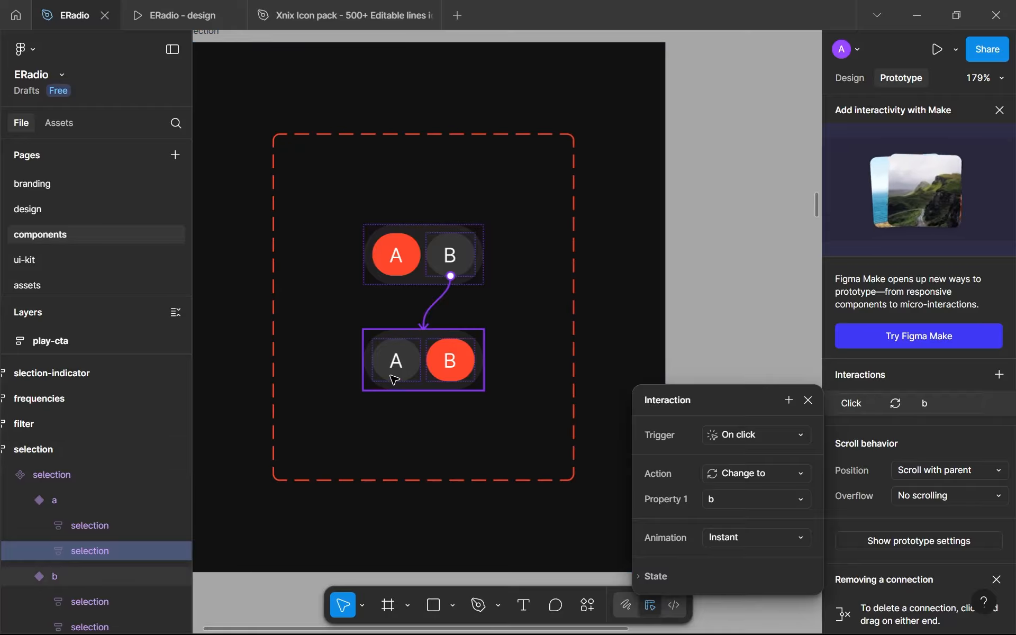
click(400, 364)
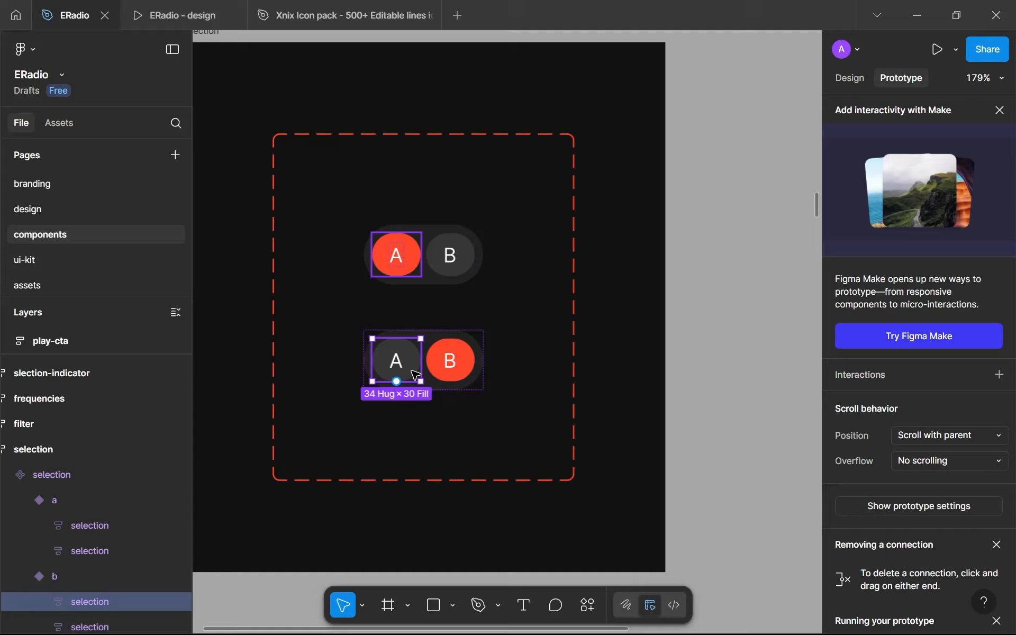
click(926, 377)
click(798, 442)
click(766, 482)
click(766, 481)
click(773, 259)
click(779, 503)
click(767, 491)
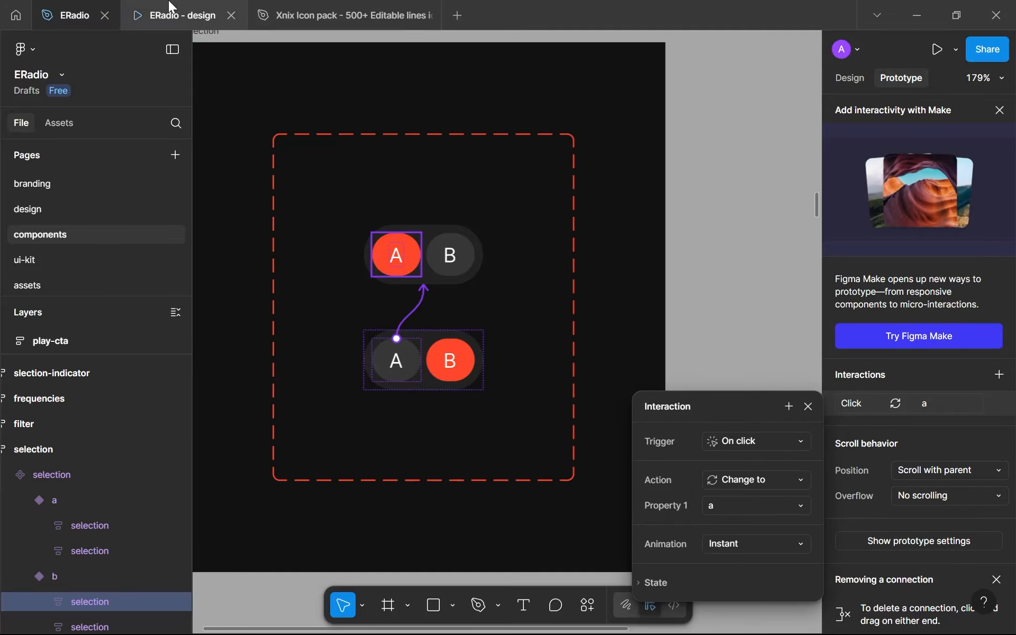
Step: Retest switching between FM and AM in the prototype preview
click(226, 13)
click(586, 245)
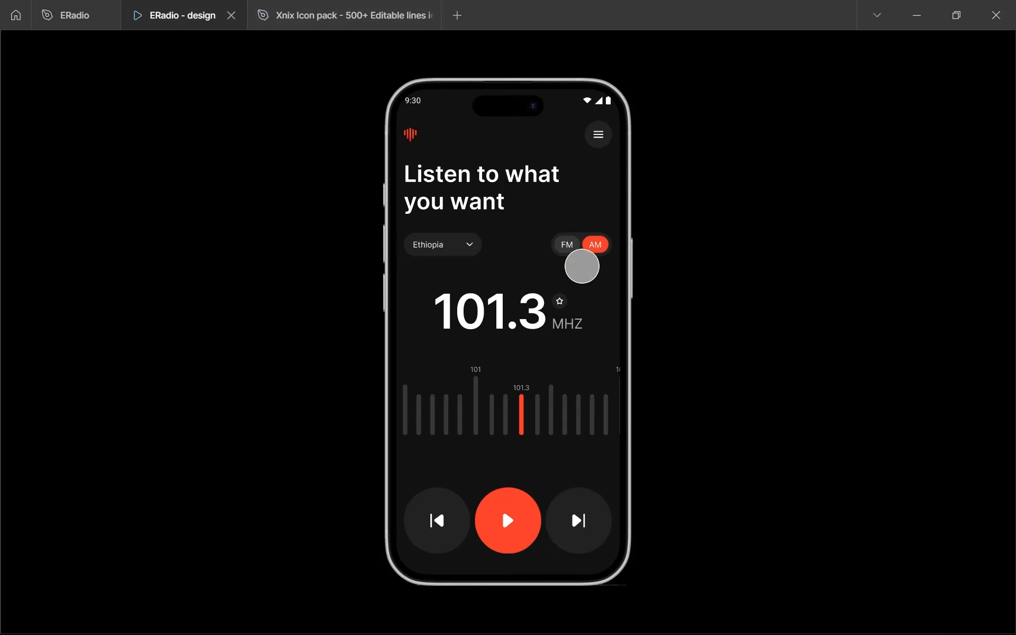
click(587, 245)
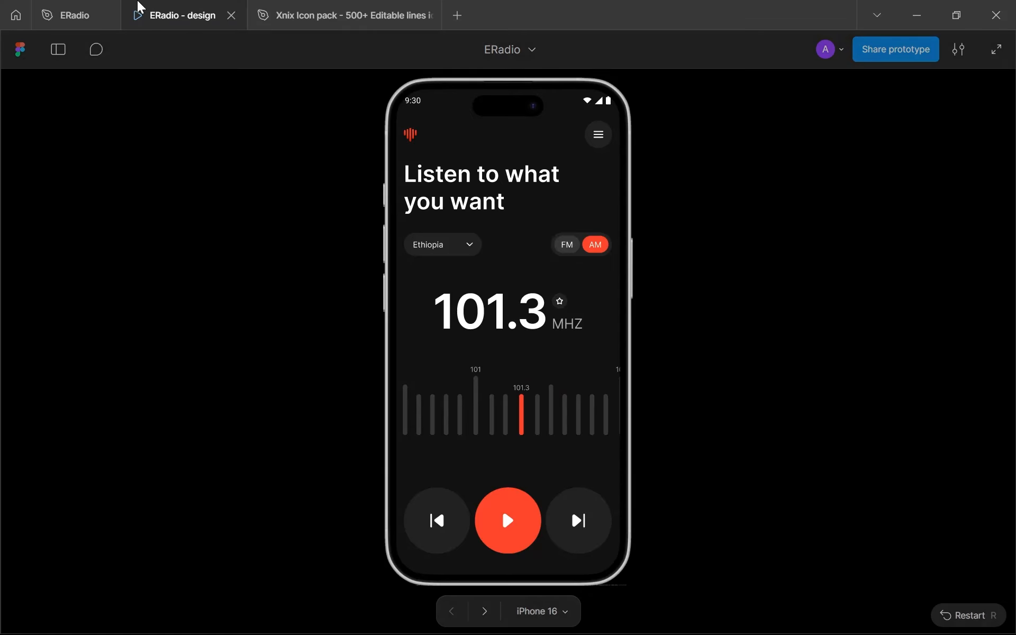
Step: Back in the ERadio file, move the lower stack of component frames, starting with filter, up directly beneath the selection frame
click(78, 10)
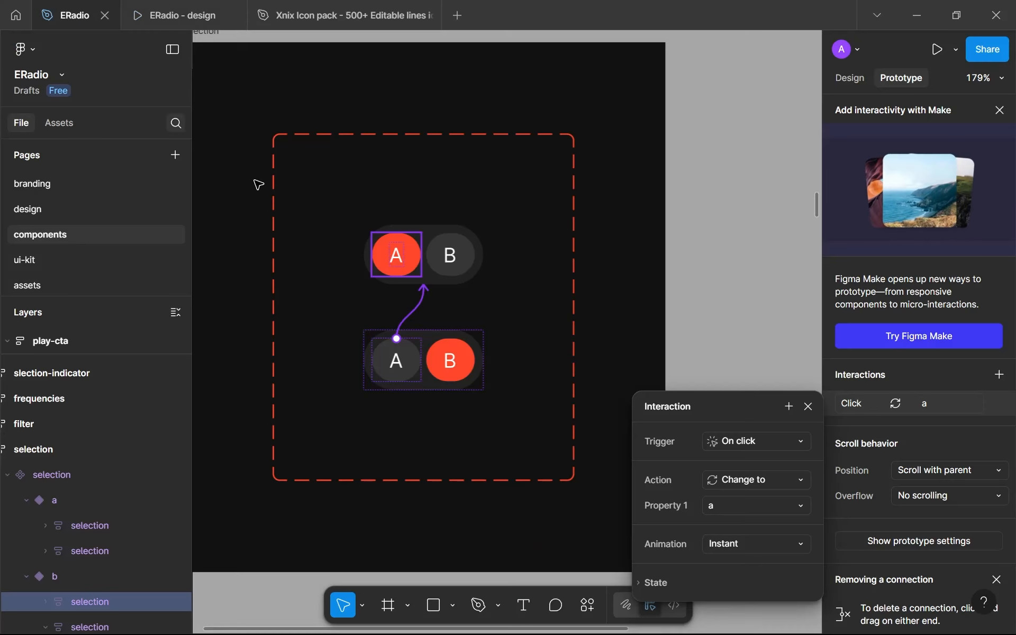
click(744, 303)
scroll(744, 304, down, 5)
scroll(581, 371, down, 6)
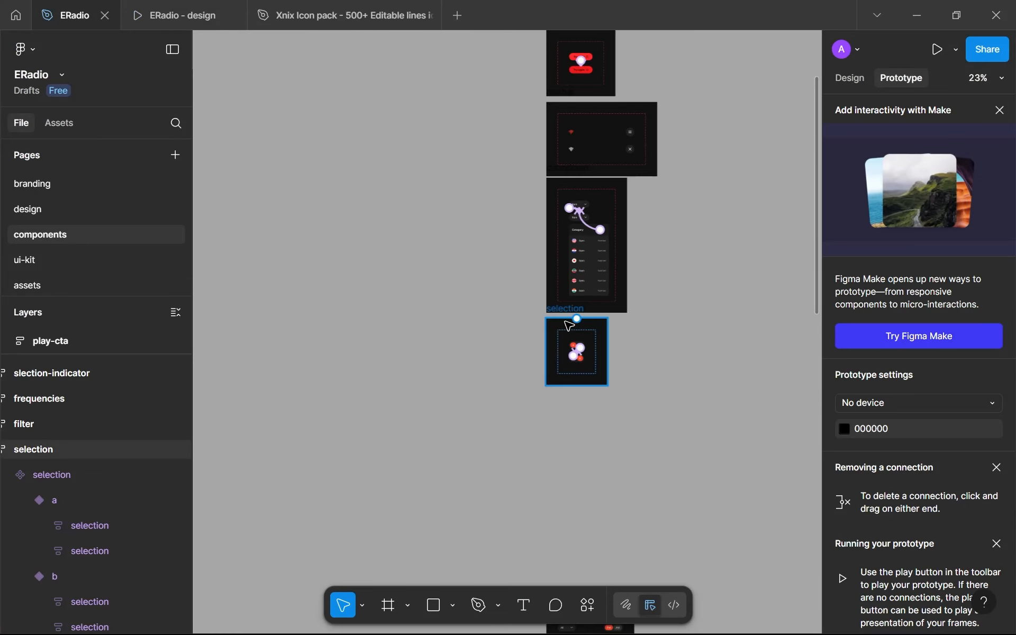
scroll(570, 320, down, 5)
drag(392, 223, 562, 529)
scroll(438, 245, down, 5)
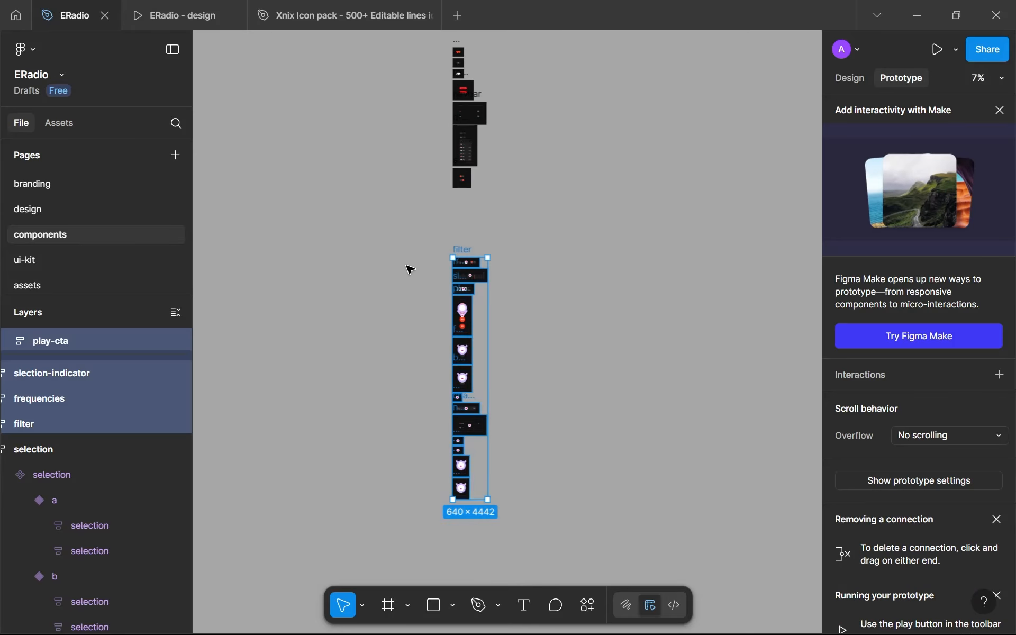
scroll(408, 268, up, 4)
drag(501, 243, 500, 91)
click(627, 259)
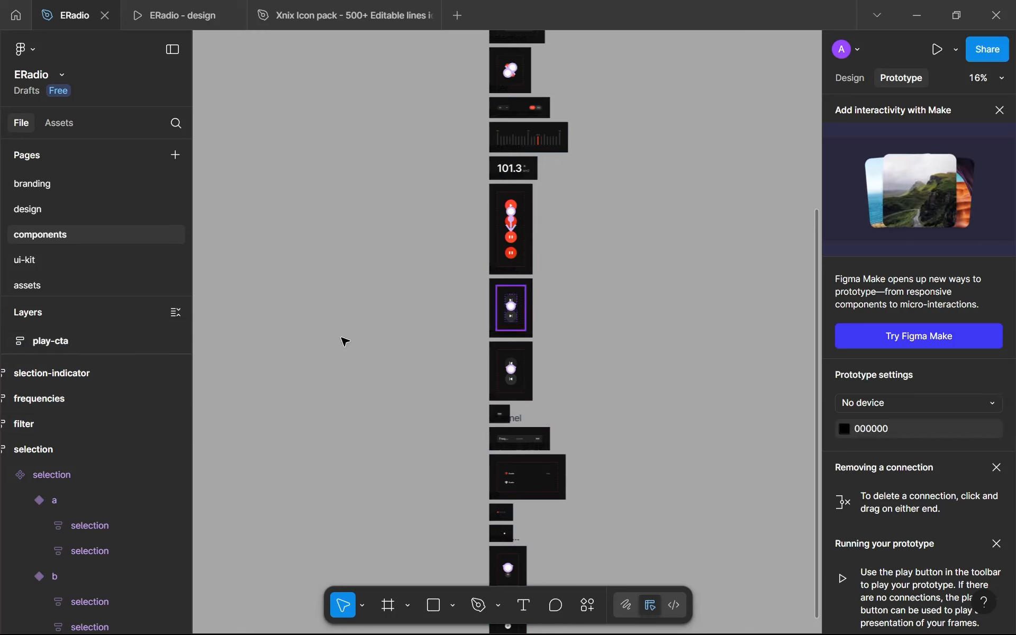
drag(63, 630, 23, 618)
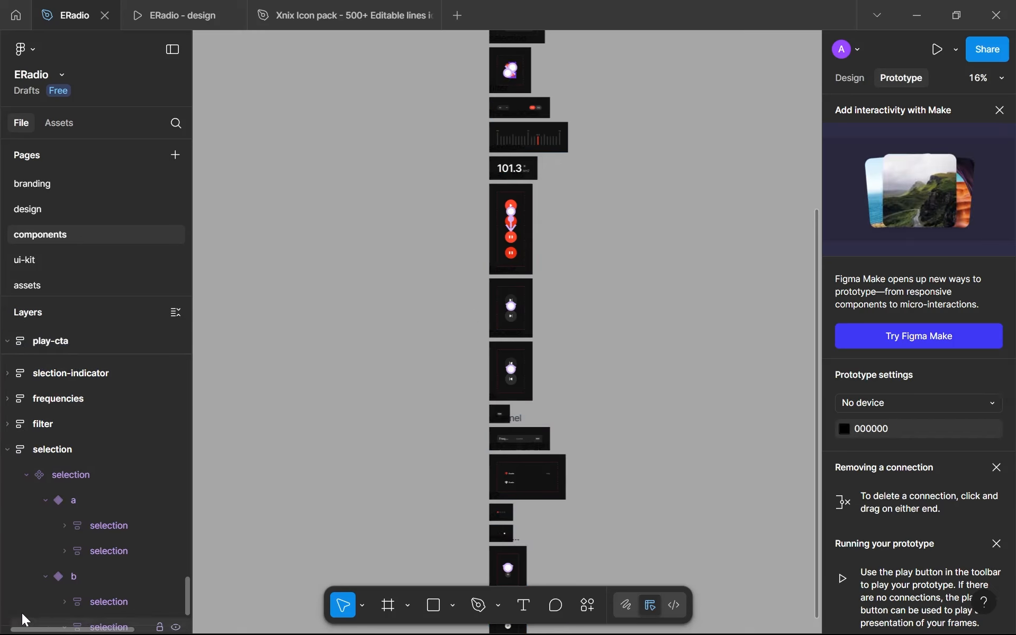
Step: Open the design page in design mode and look over the home screen among the app screens
click(55, 211)
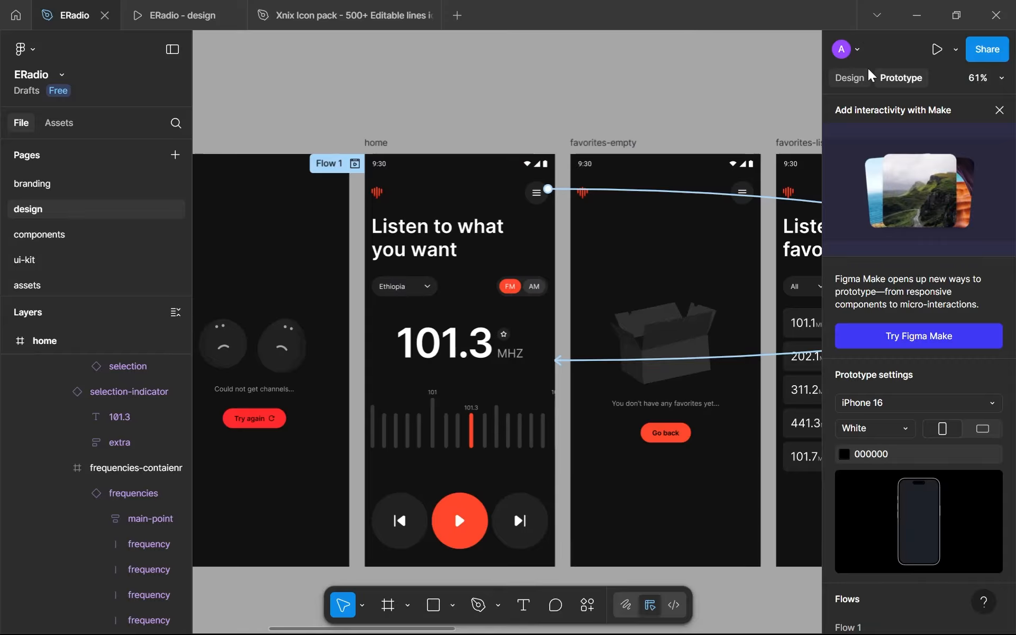
scroll(581, 258, down, 10)
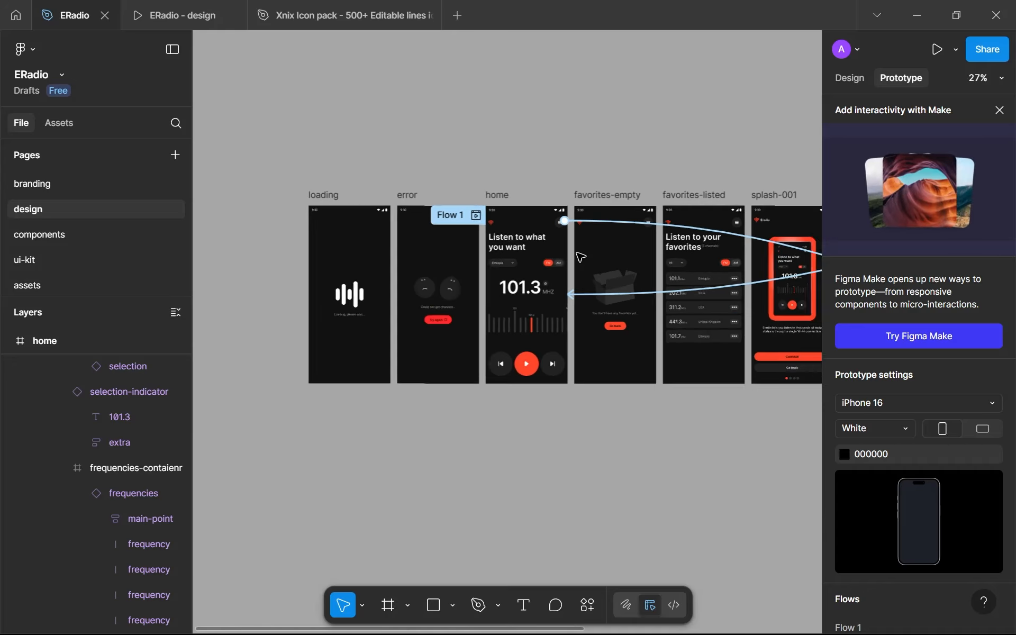
click(855, 85)
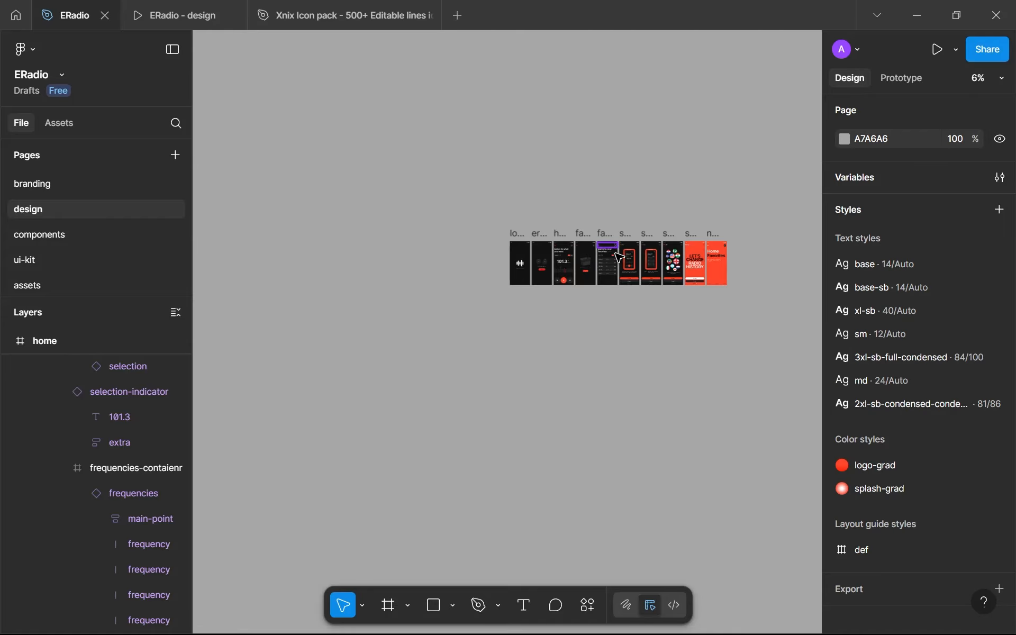
key(shift+2)
key(Escape)
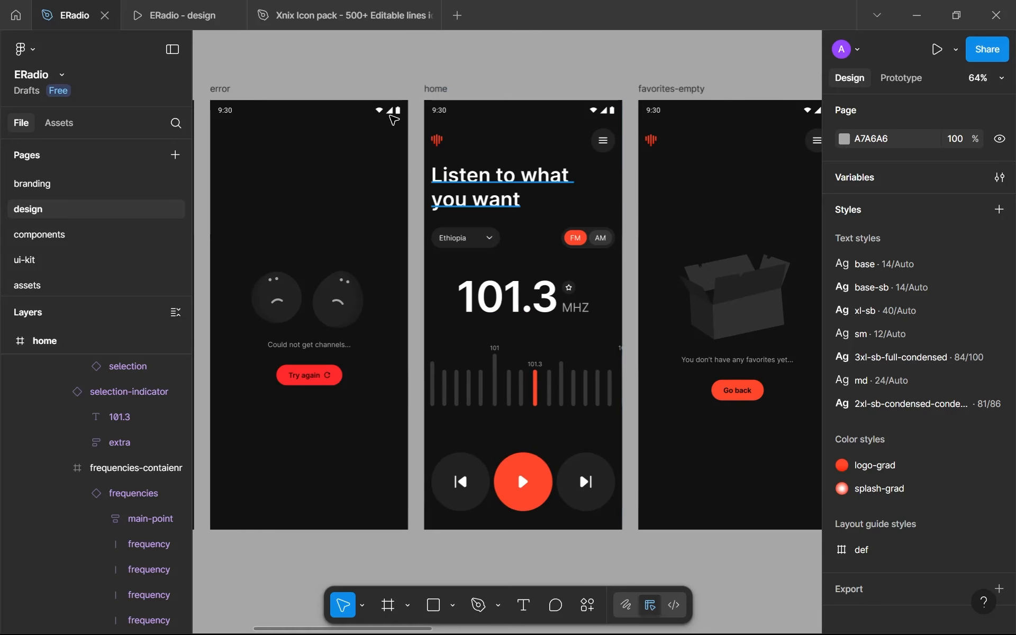
Step: Test opening and closing the Ethiopia country dropdown on the home screen in the prototype preview
click(219, 11)
click(456, 242)
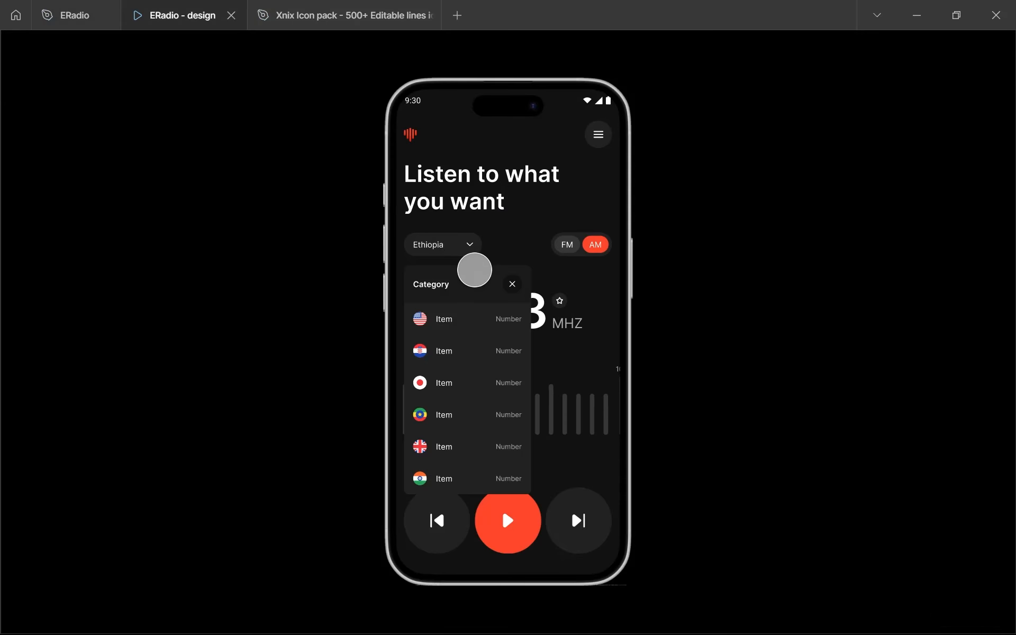
click(510, 282)
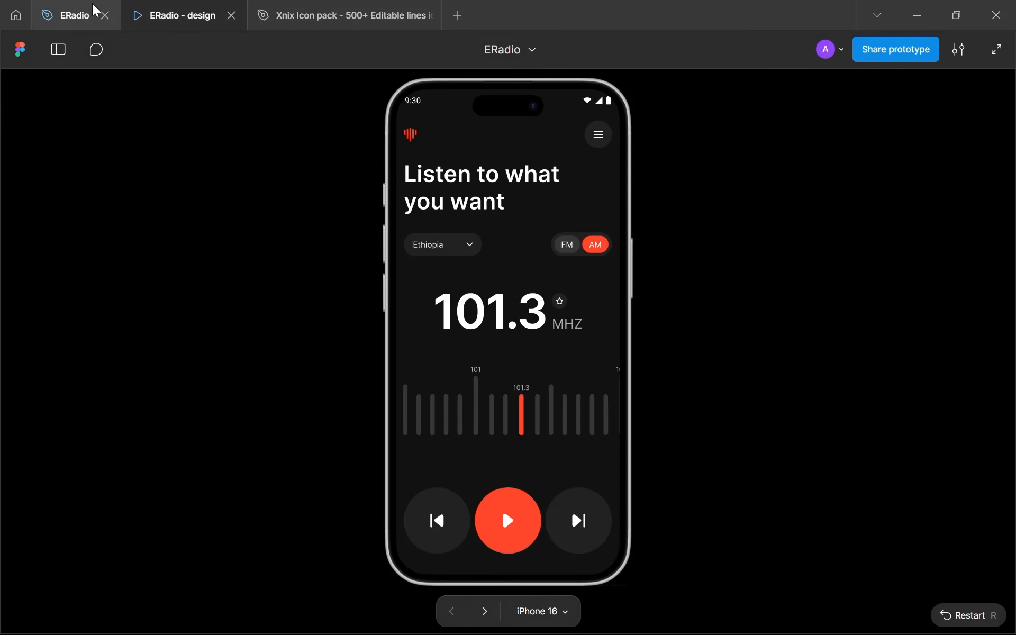
click(467, 247)
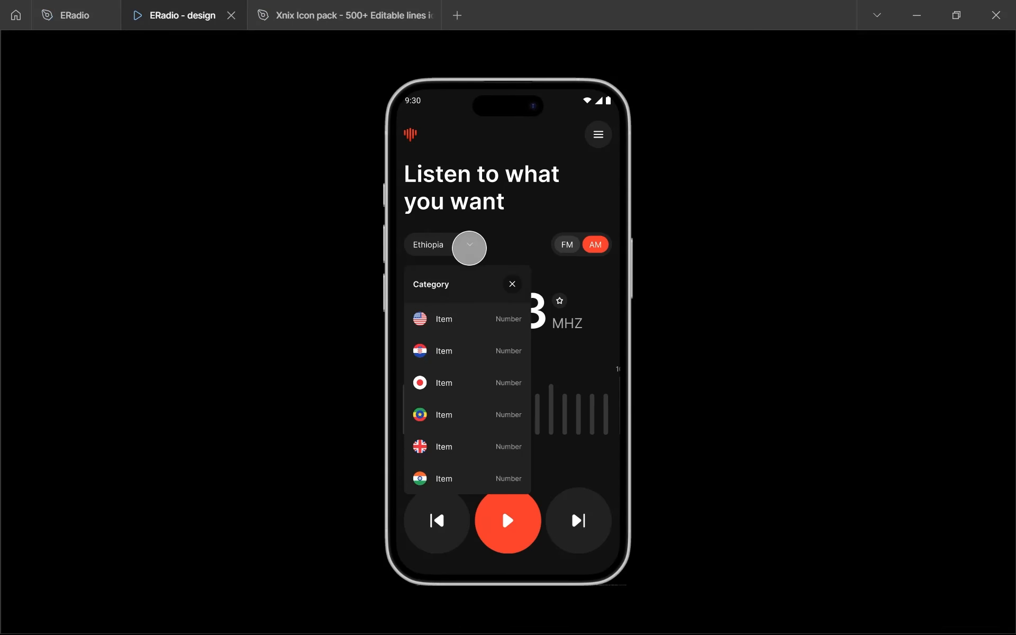
Step: Back in the ERadio file, set Property 1 of the home screen's Ethiopia dropdown instance to open-with-icons
click(63, 10)
click(475, 250)
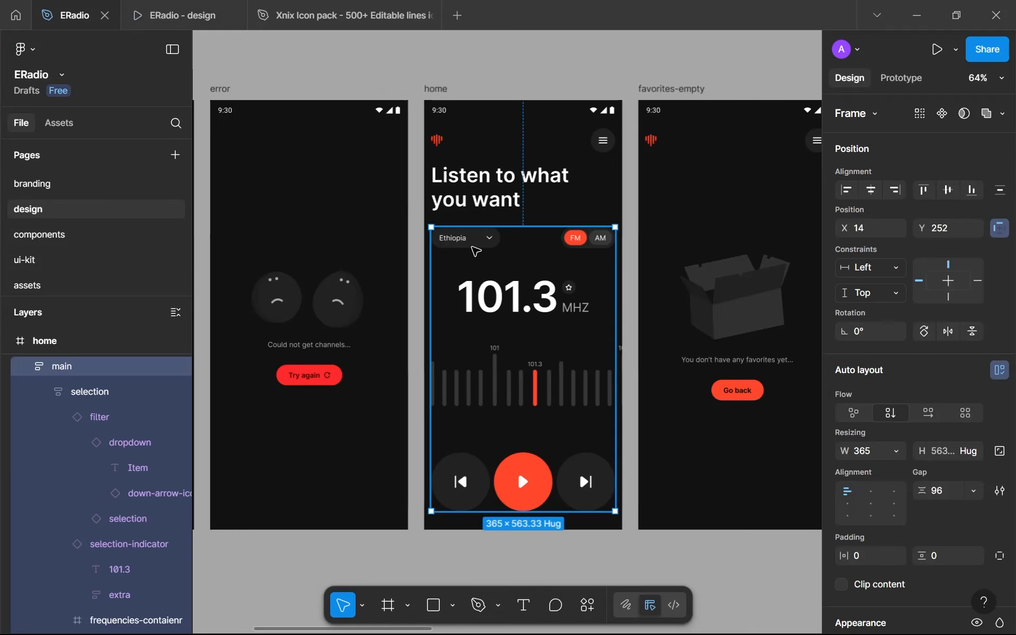
double_click(474, 248)
double_click(466, 242)
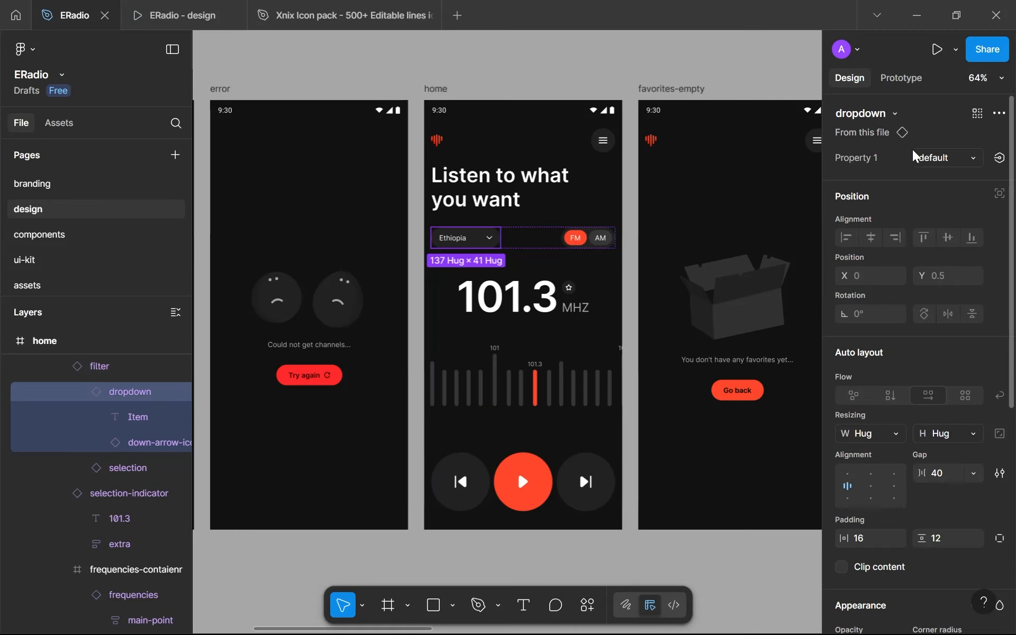
click(952, 162)
click(952, 183)
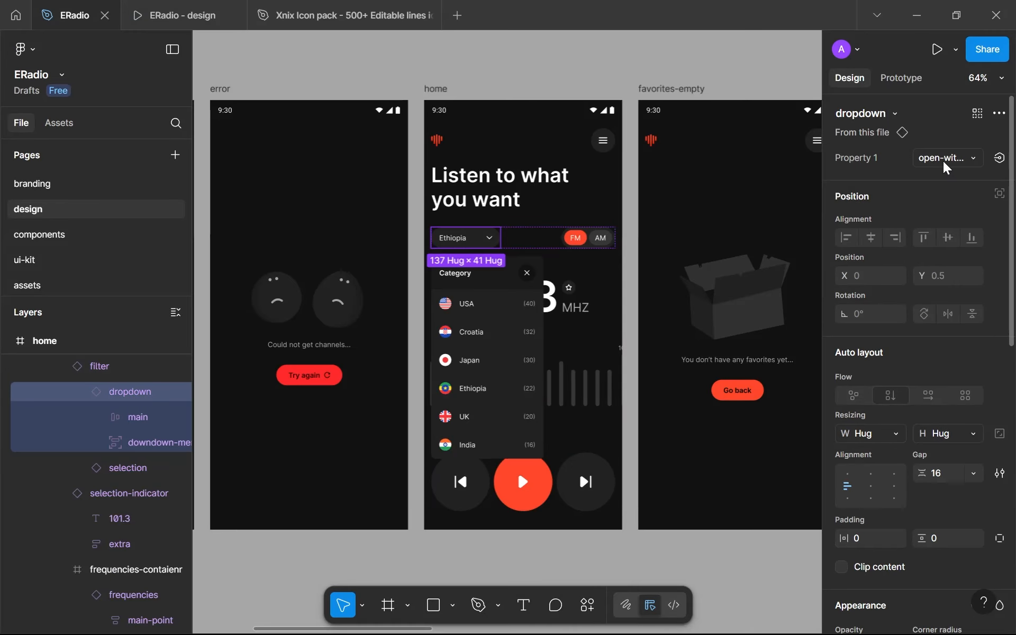
click(947, 167)
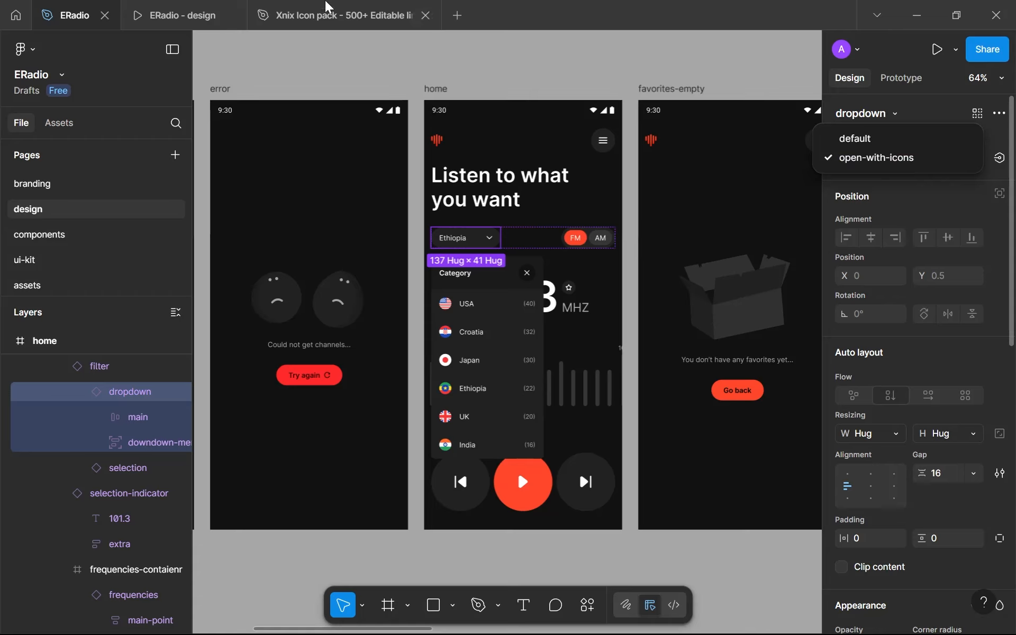
Step: Test the home screen's country dropdown again in the prototype preview and return to the ERadio file
click(153, 15)
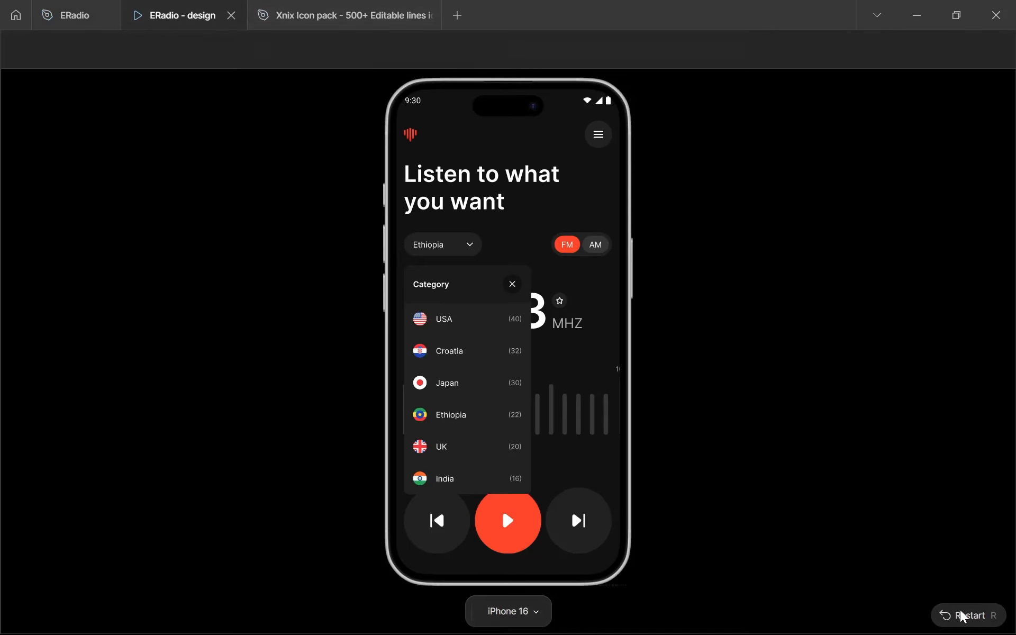
click(459, 240)
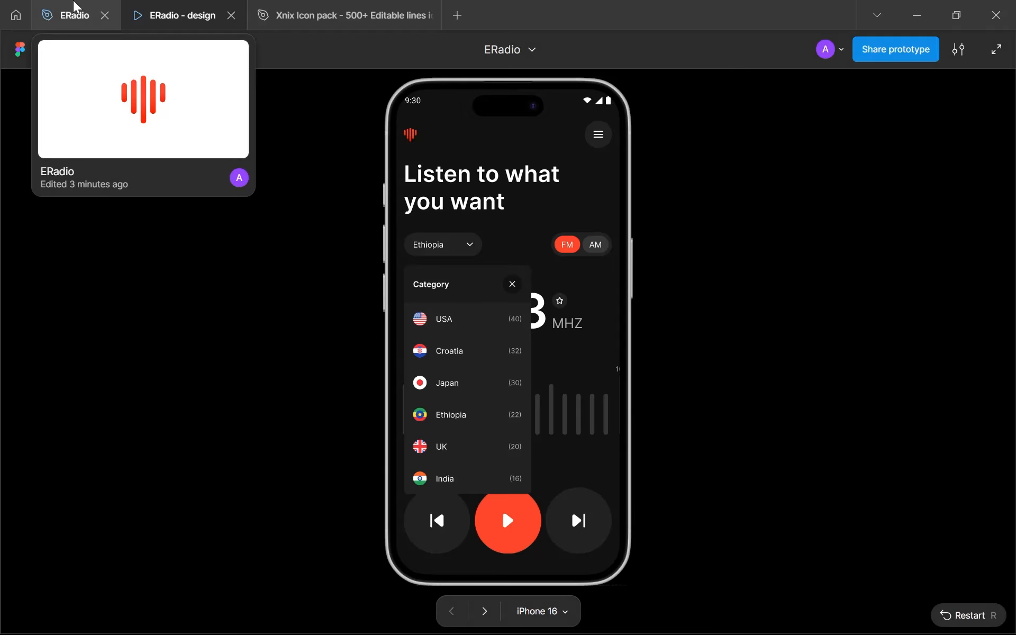
click(75, 6)
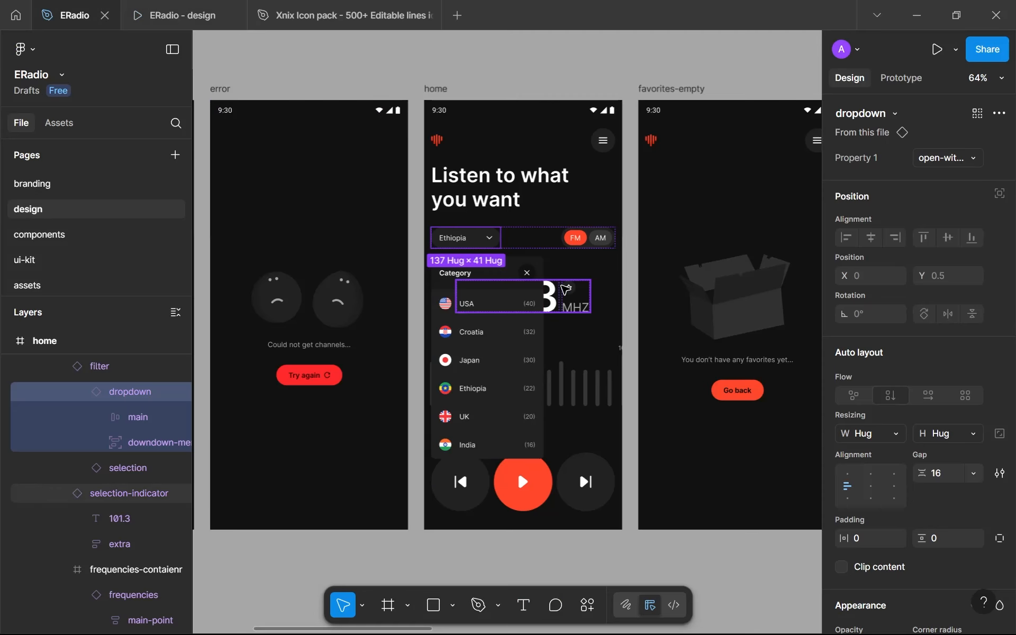
Step: Look over the app screens on the design page, from loading and home through favorites and splash to nav-menu, leaving nothing selected
scroll(420, 261, down, 3)
scroll(524, 280, up, 2)
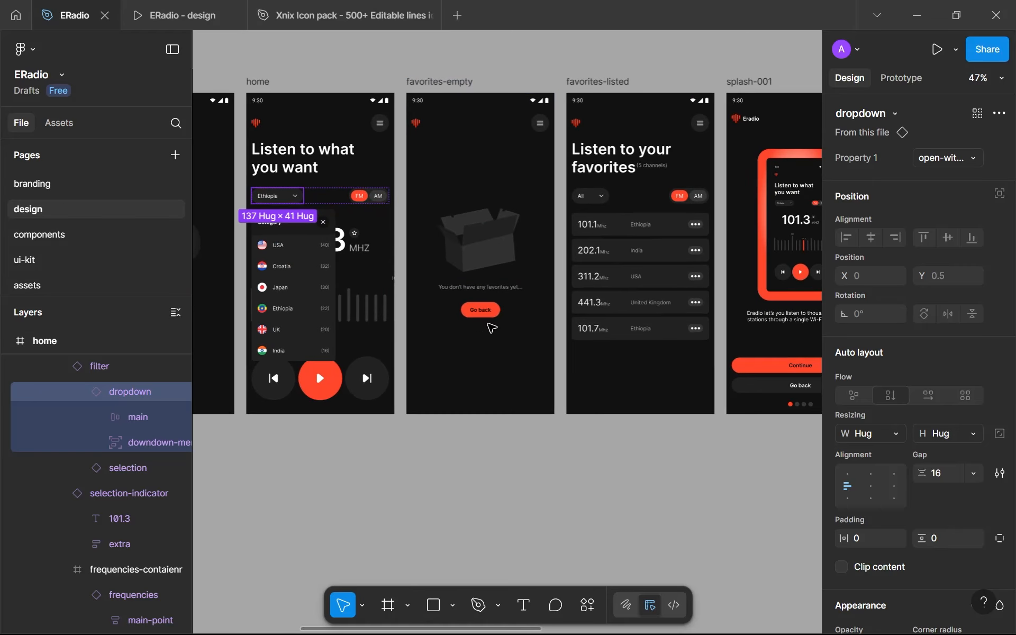
scroll(418, 308, right, 5)
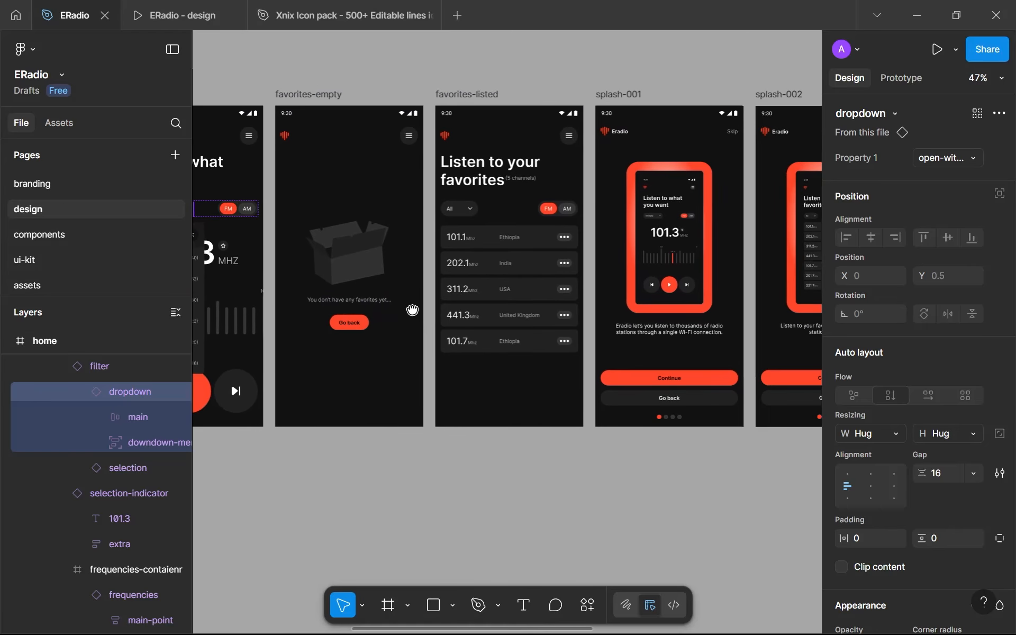
scroll(423, 312, down, 2)
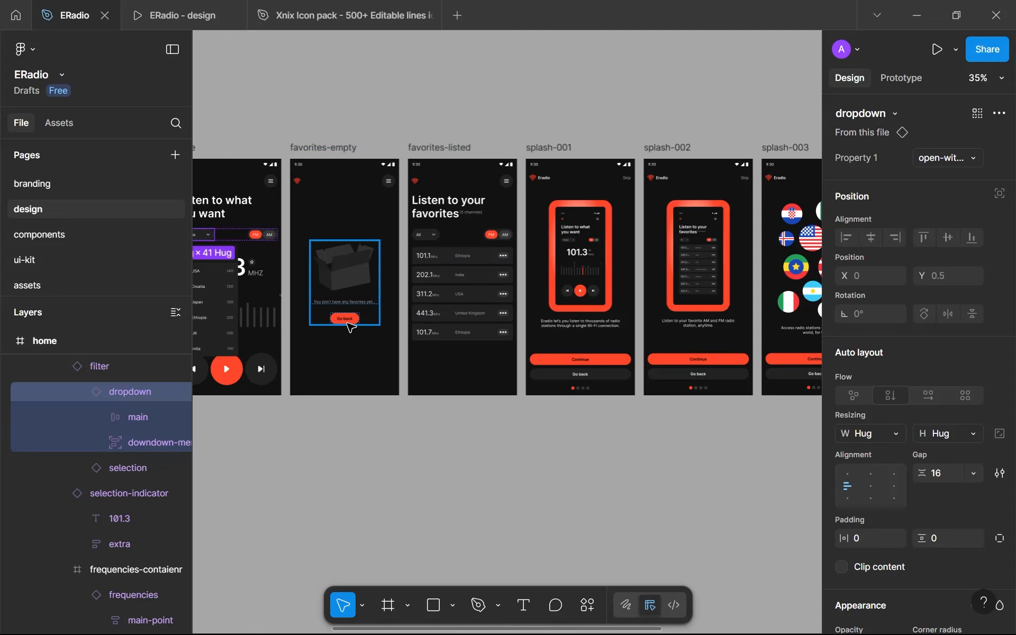
scroll(361, 316, up, 5)
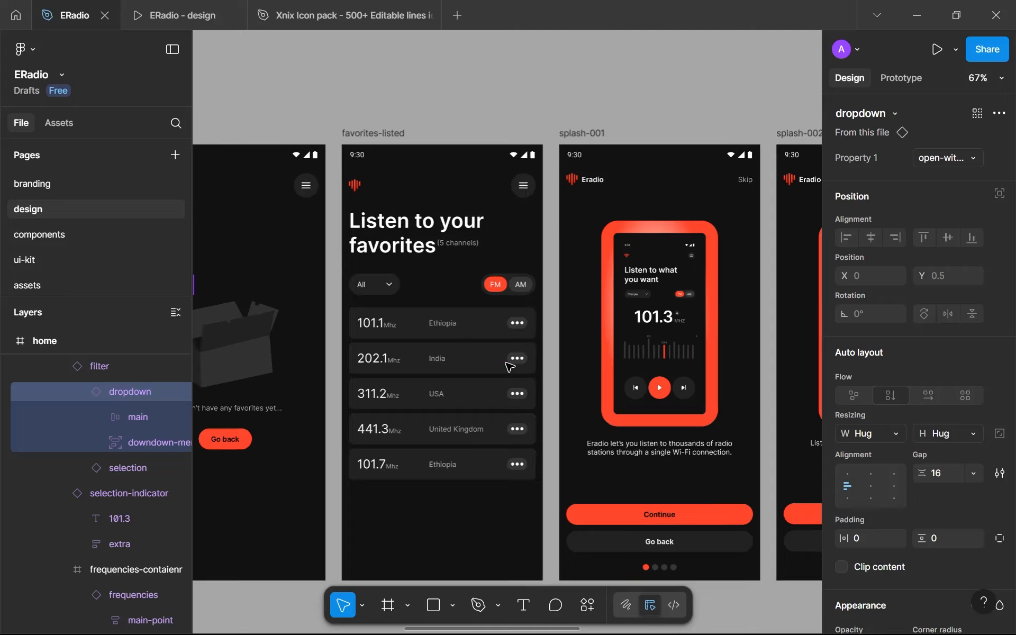
scroll(509, 366, down, 3)
scroll(529, 397, right, 5)
scroll(554, 440, up, 2)
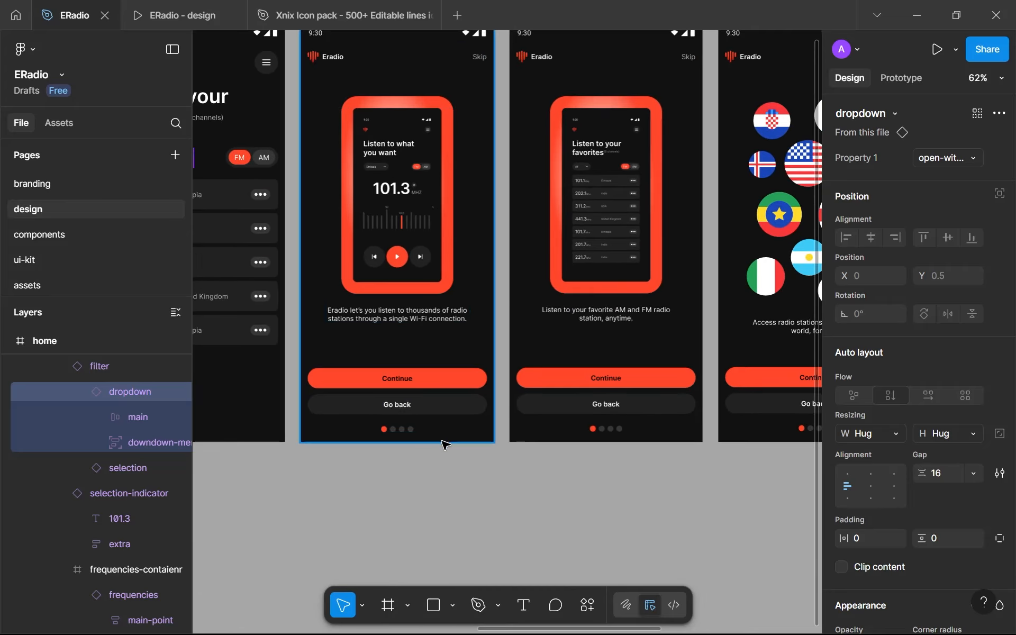
scroll(454, 441, left, 1)
scroll(453, 440, up, 1)
scroll(454, 440, down, 3)
scroll(466, 441, left, 1)
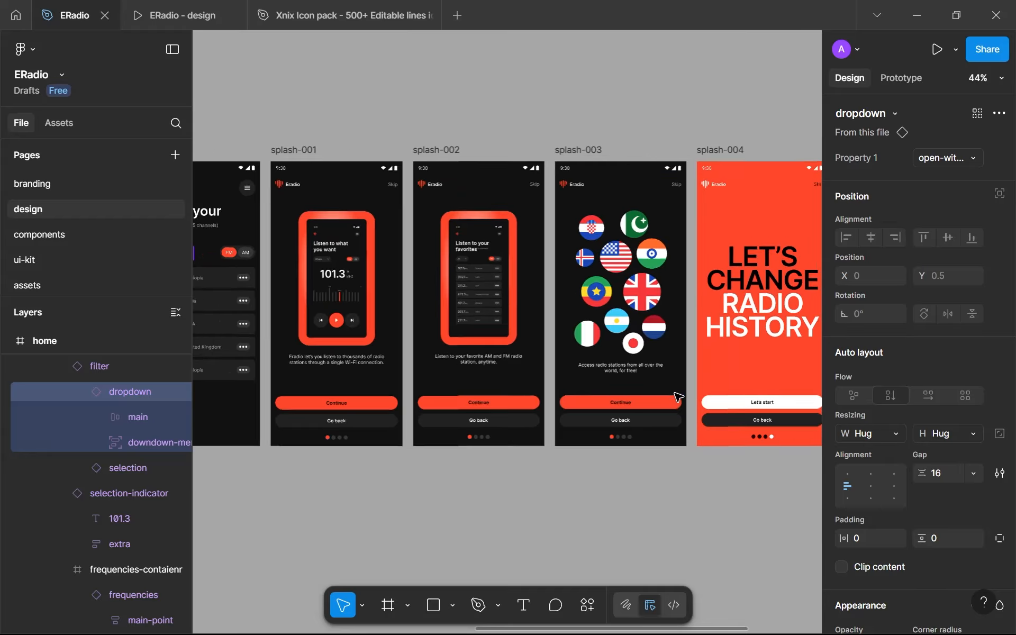
scroll(479, 442, down, 4)
scroll(486, 415, up, 5)
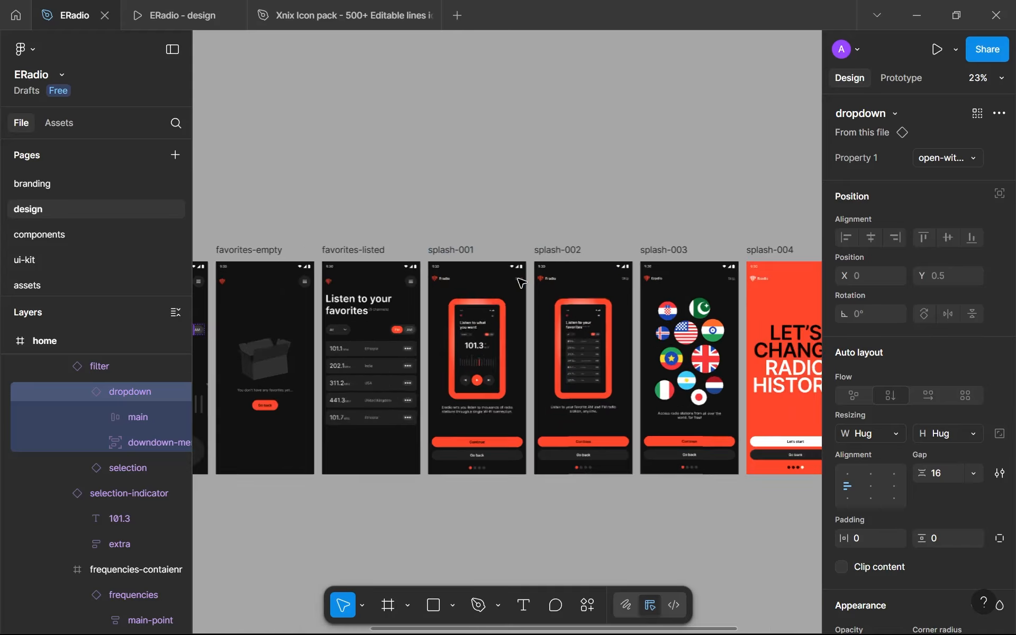
scroll(499, 315, down, 5)
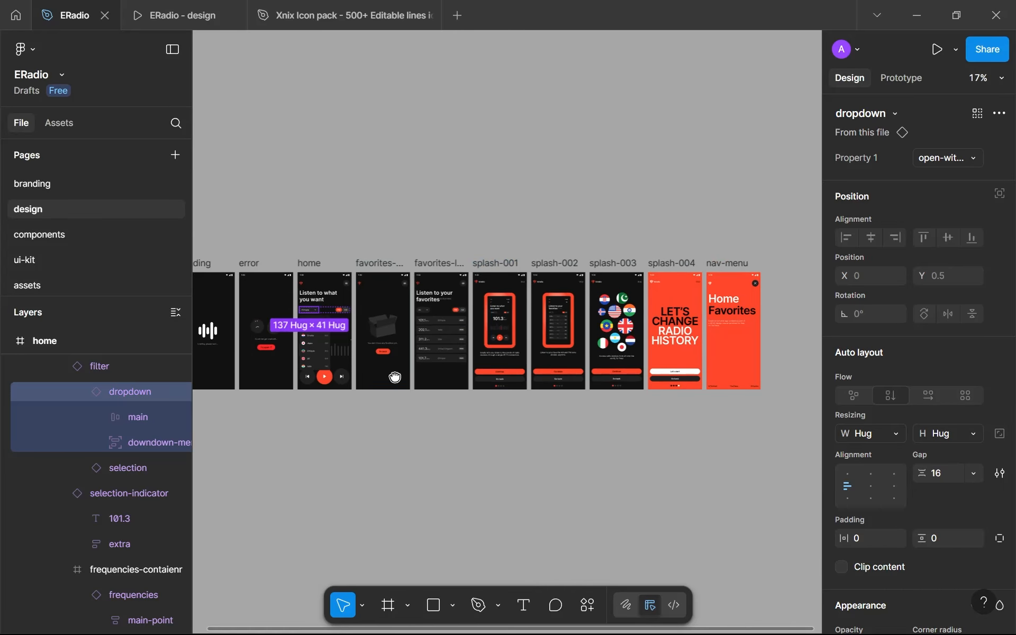
scroll(479, 397, up, 2)
scroll(479, 397, left, 4)
click(459, 485)
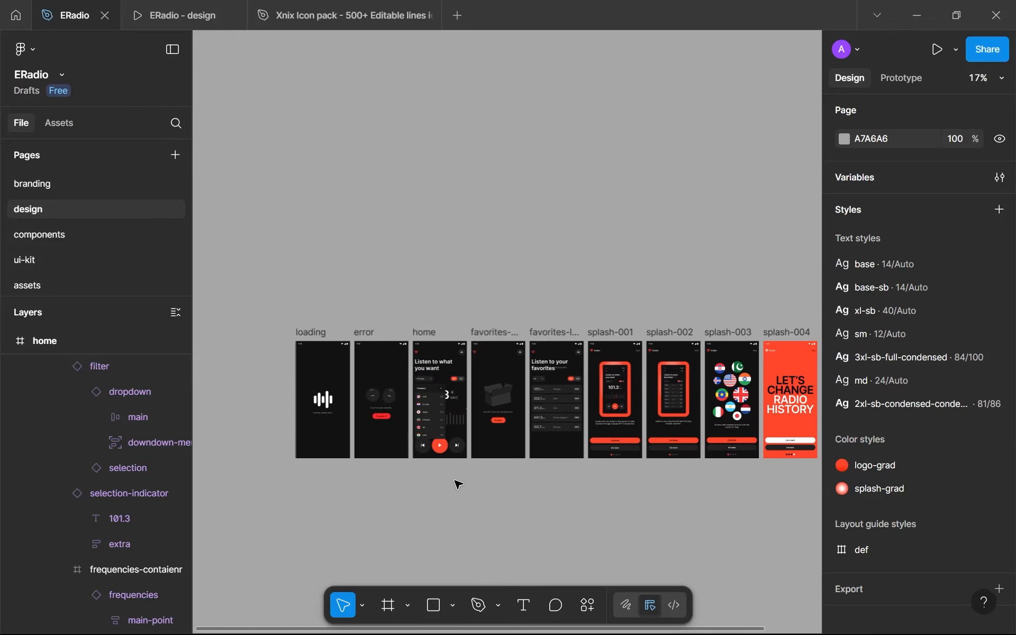